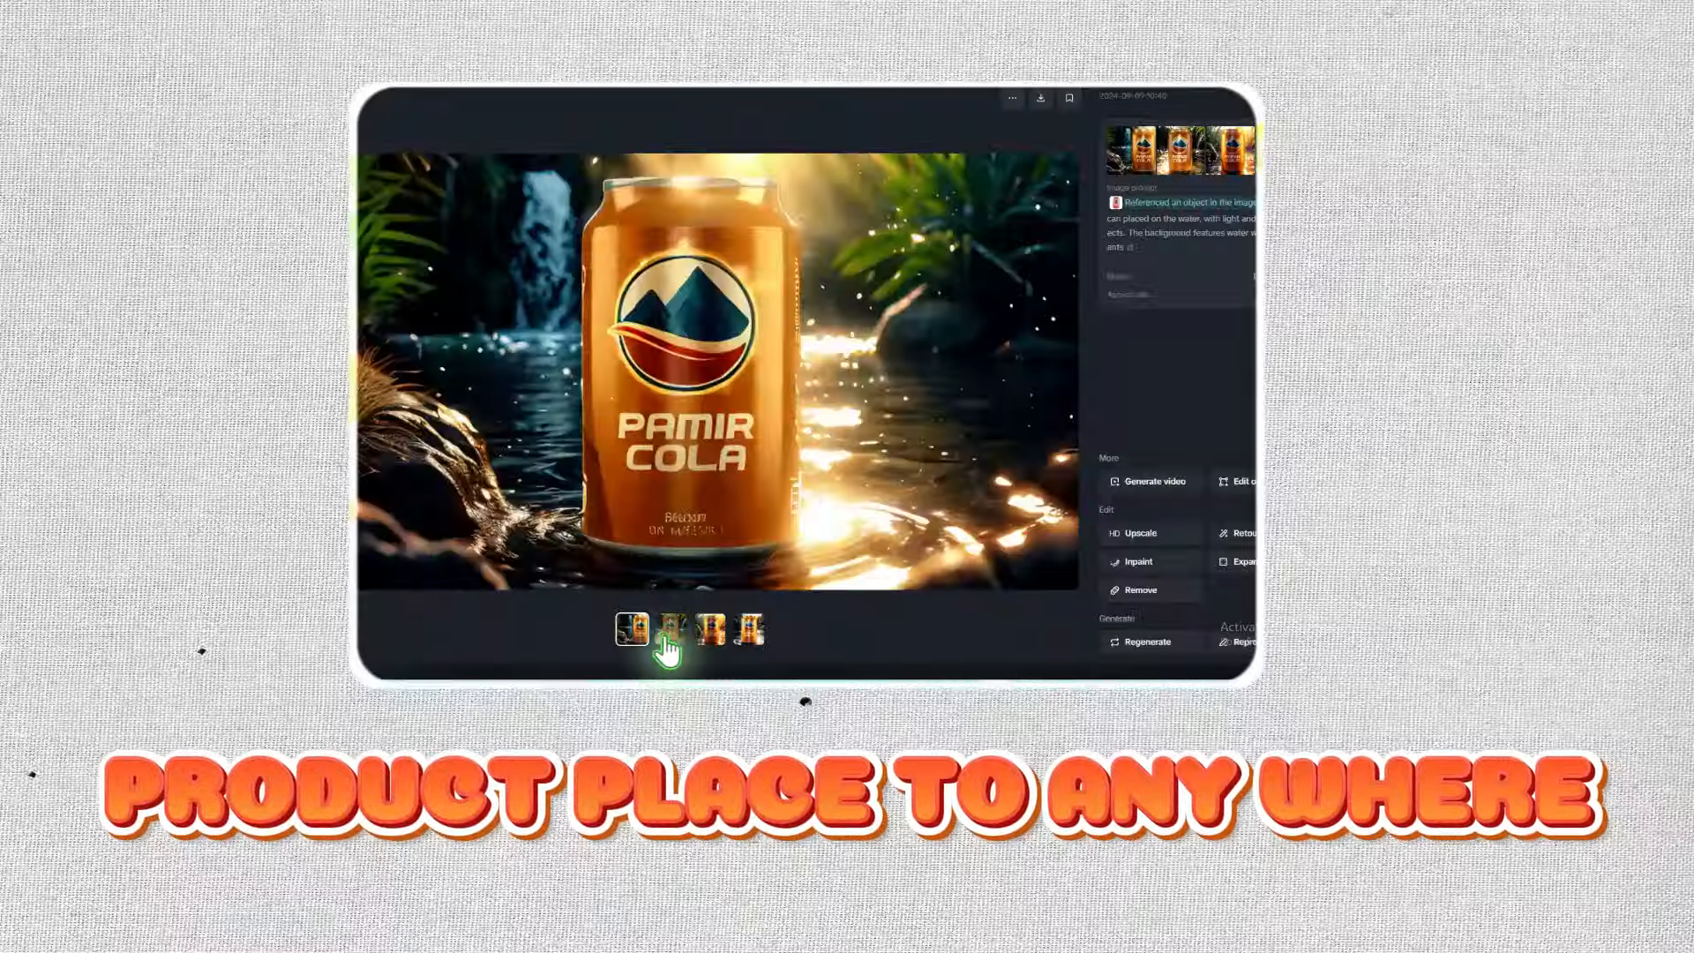
left_click(668, 628)
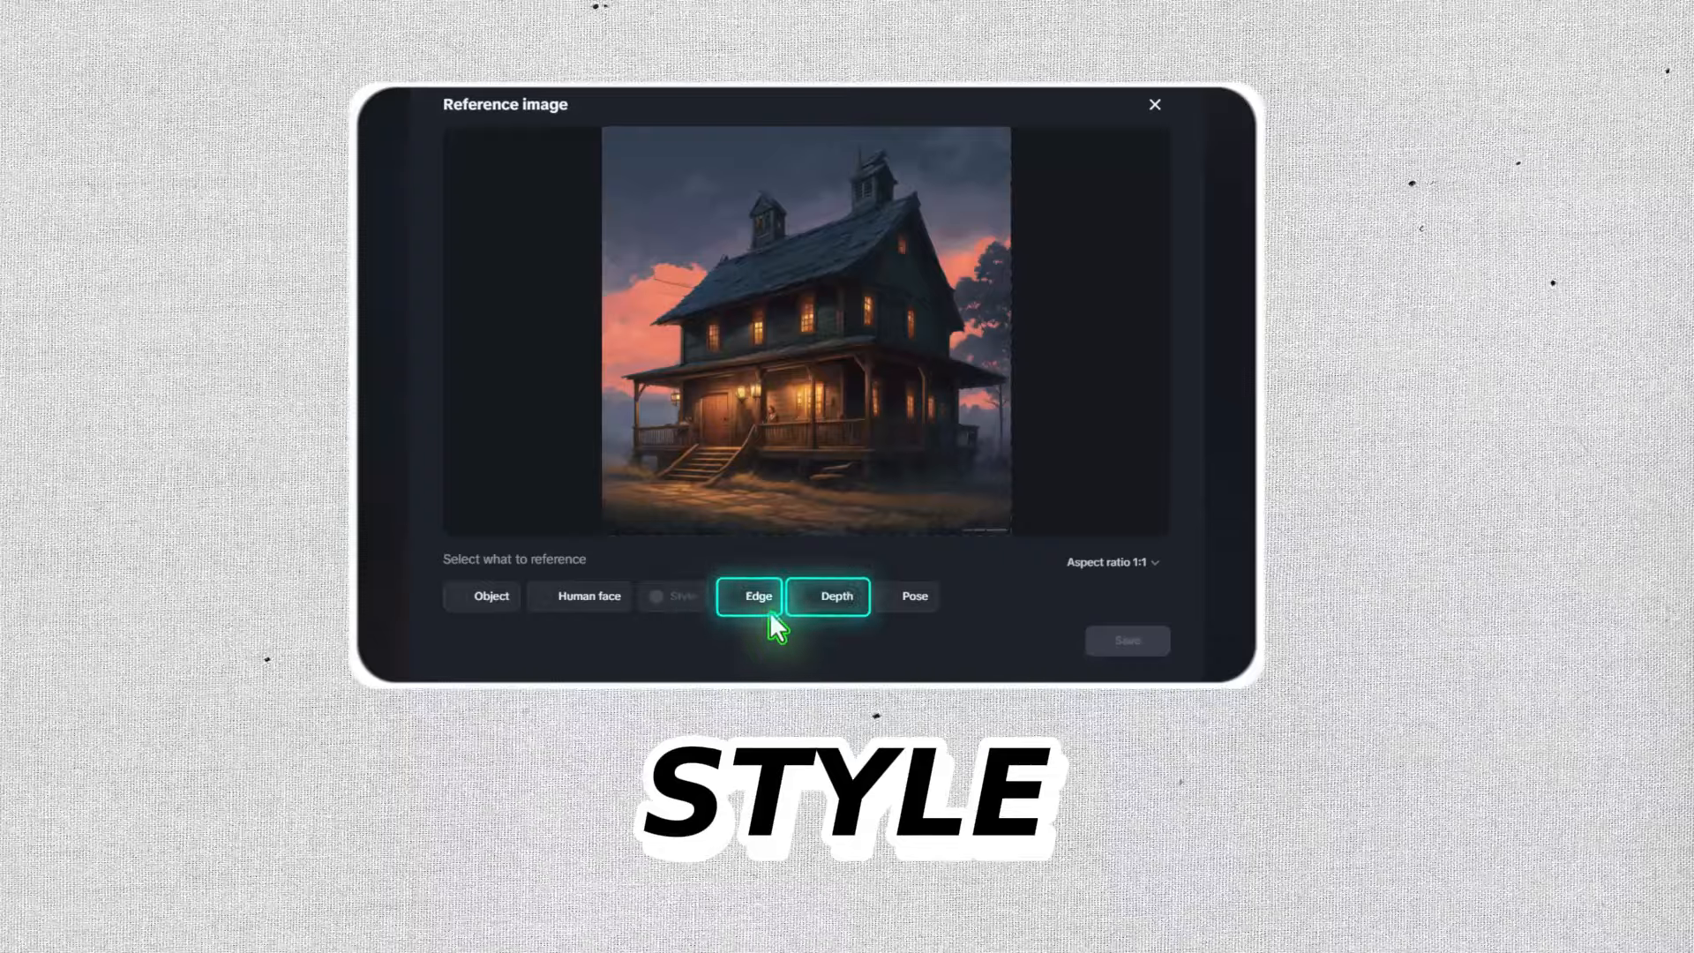
mouse_move(836, 545)
mouse_move(760, 612)
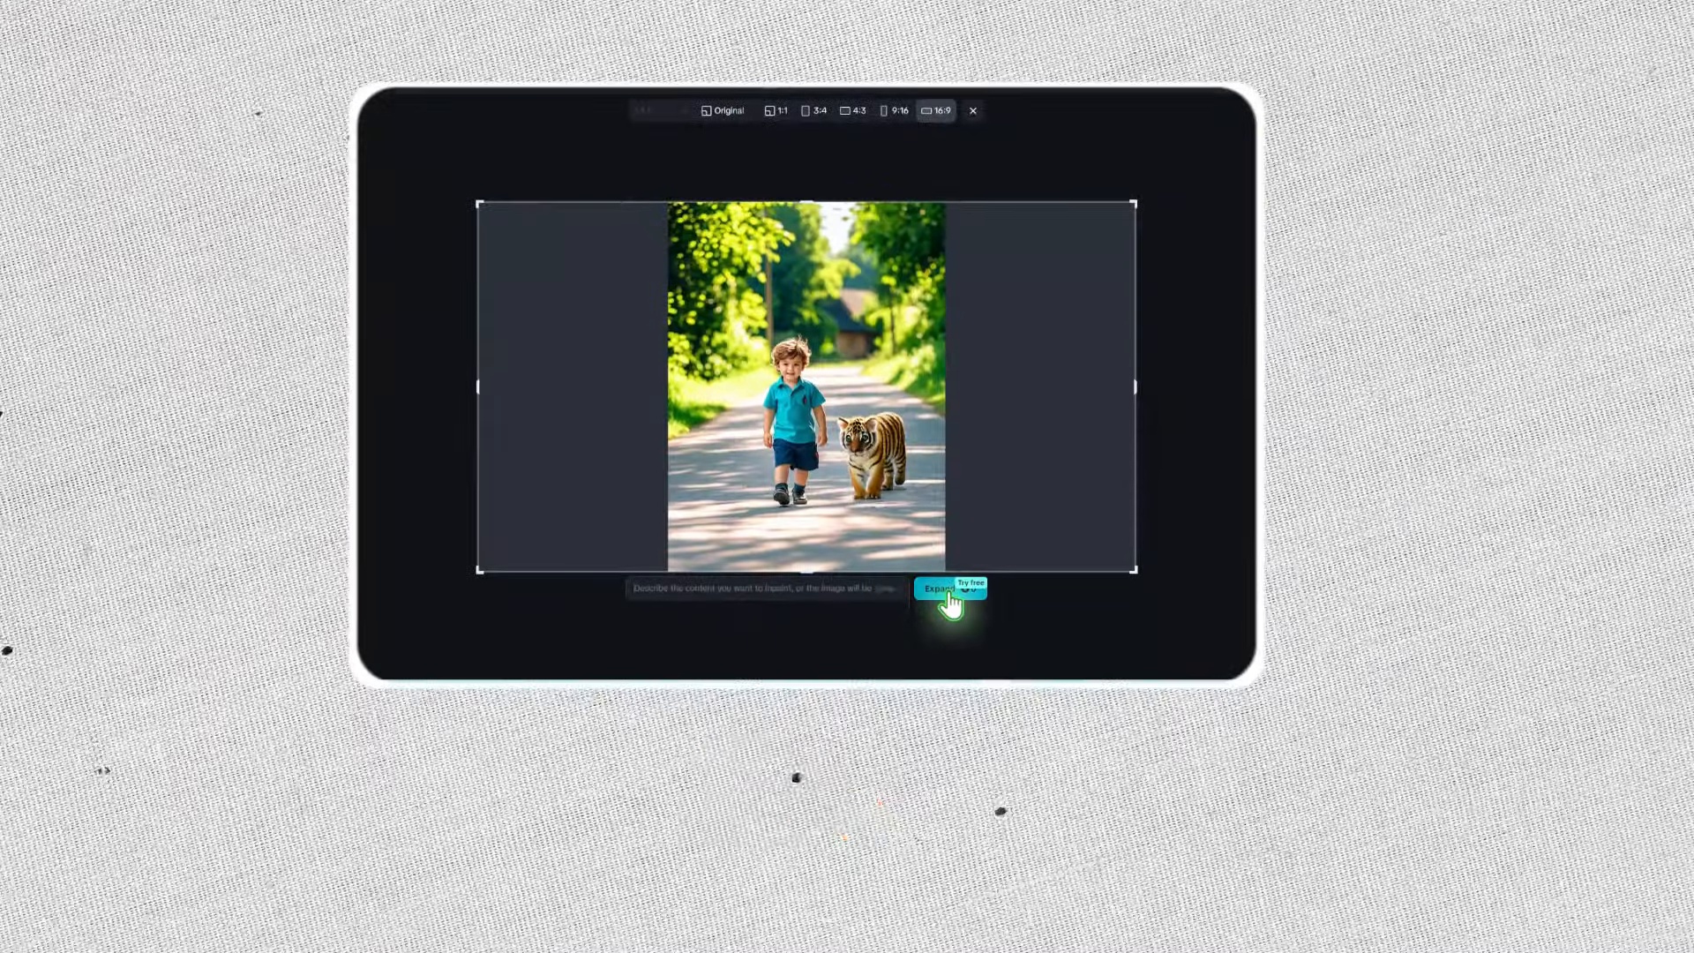
left_click(946, 594)
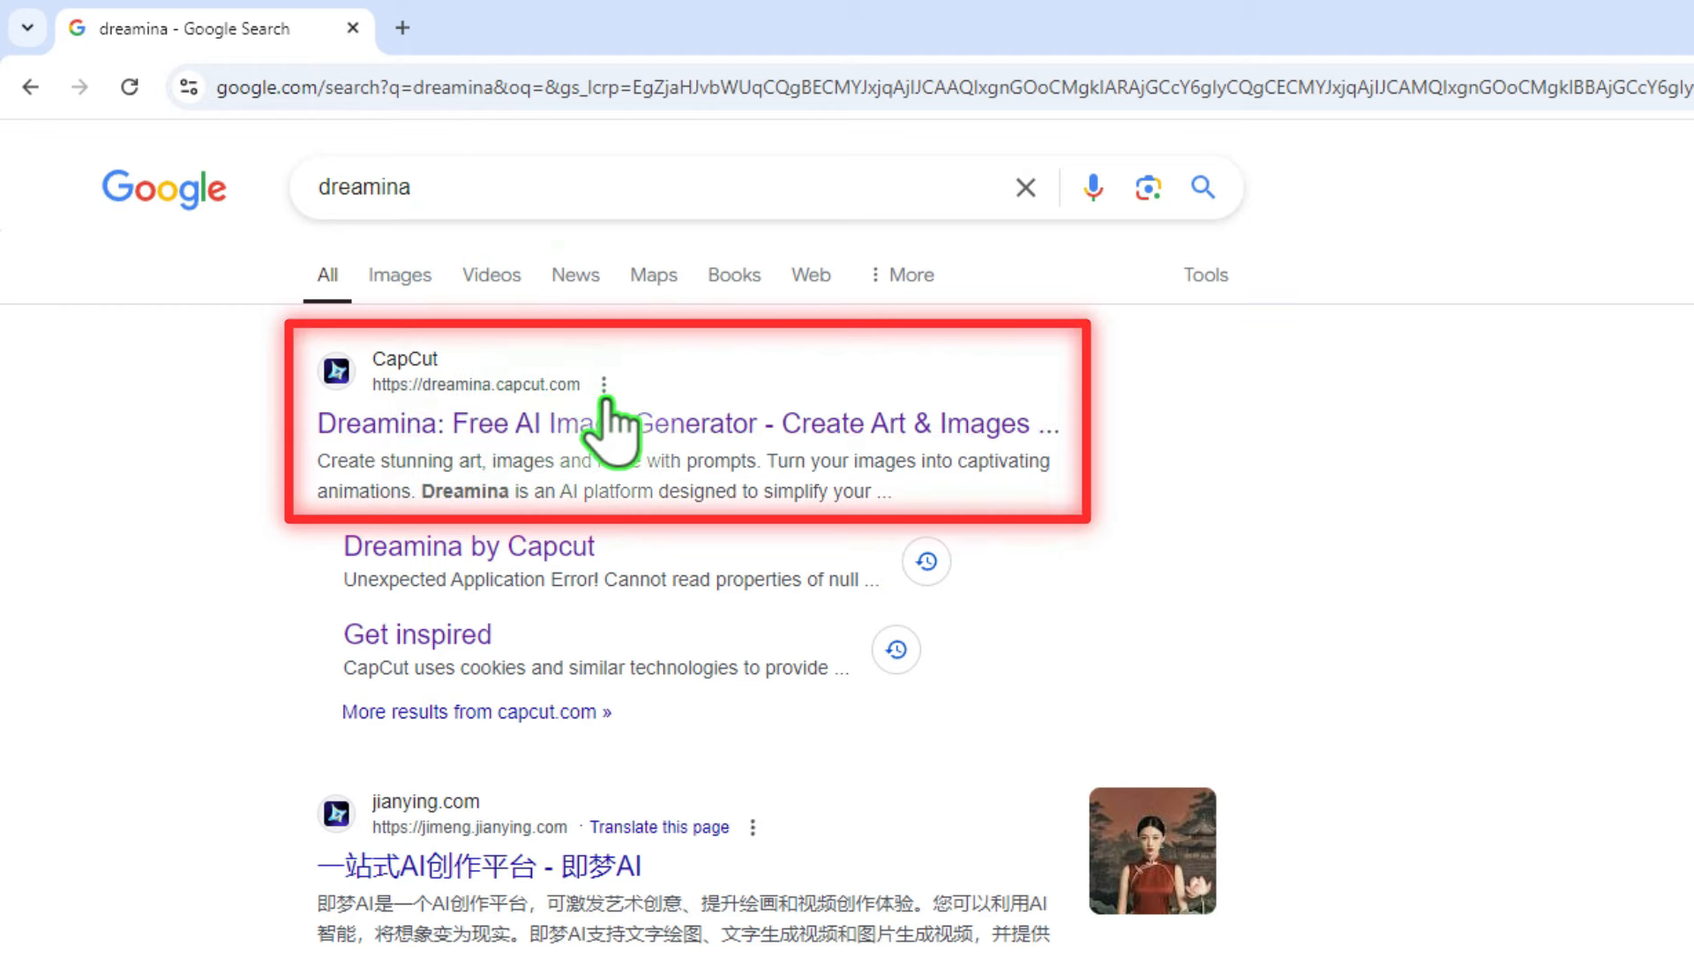
Open the CapCut Dreamina website from the search results and sign in with a Google account.
left_click(641, 421)
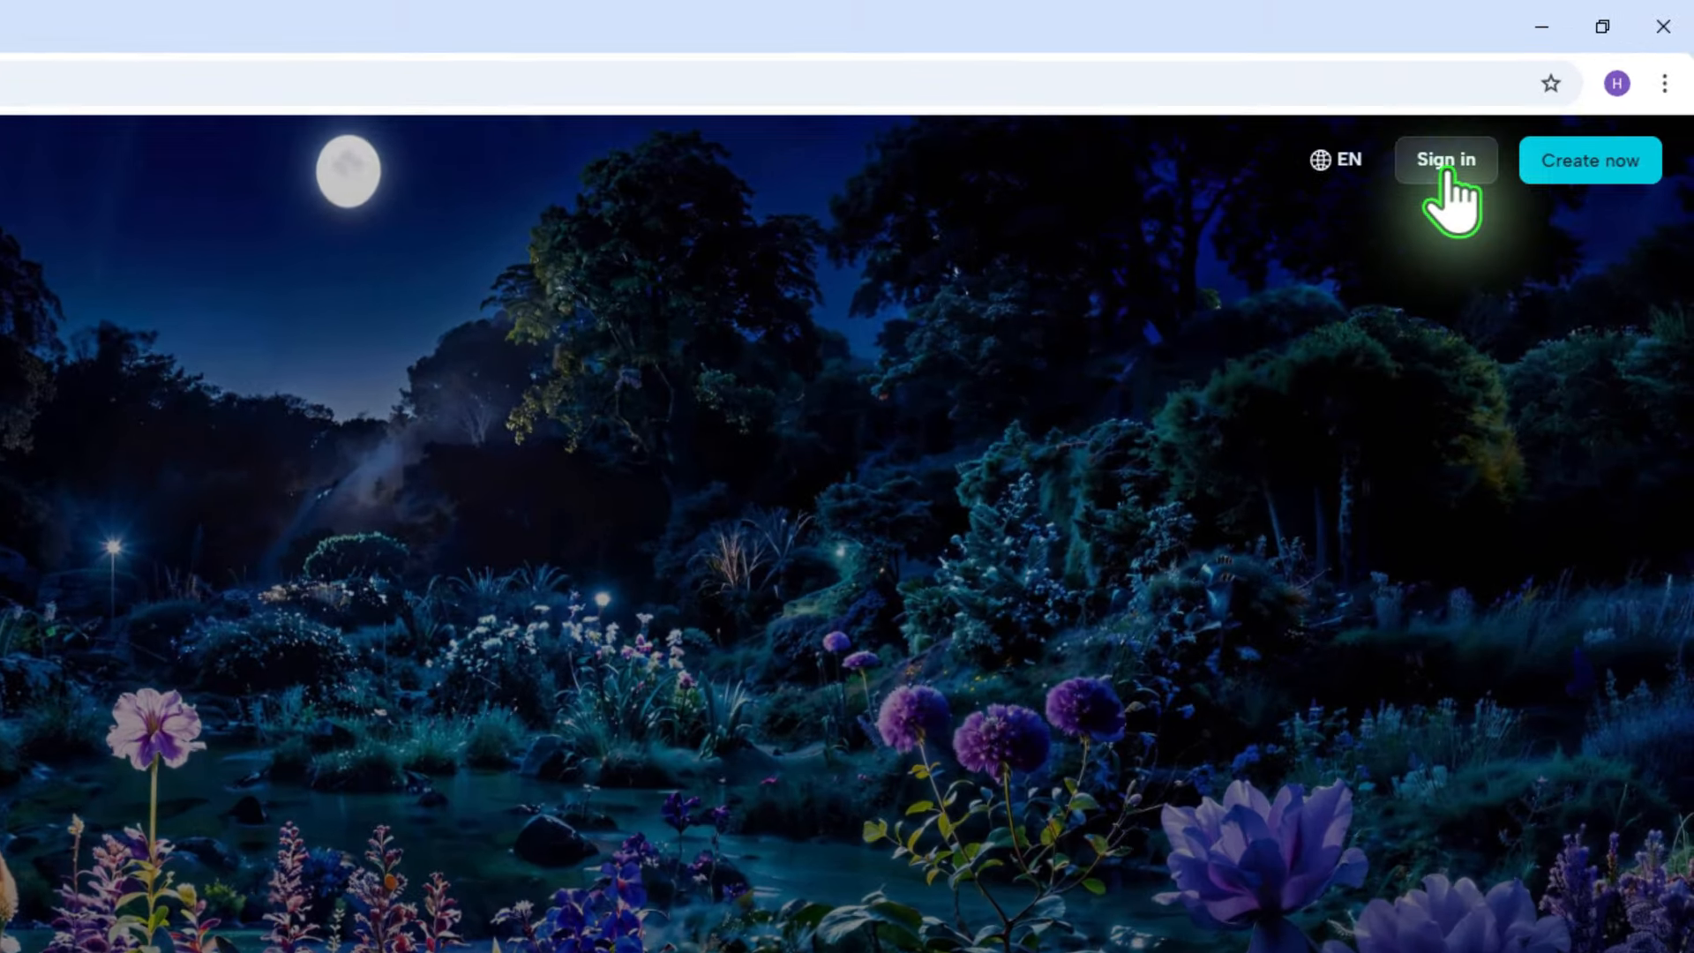
left_click(1446, 168)
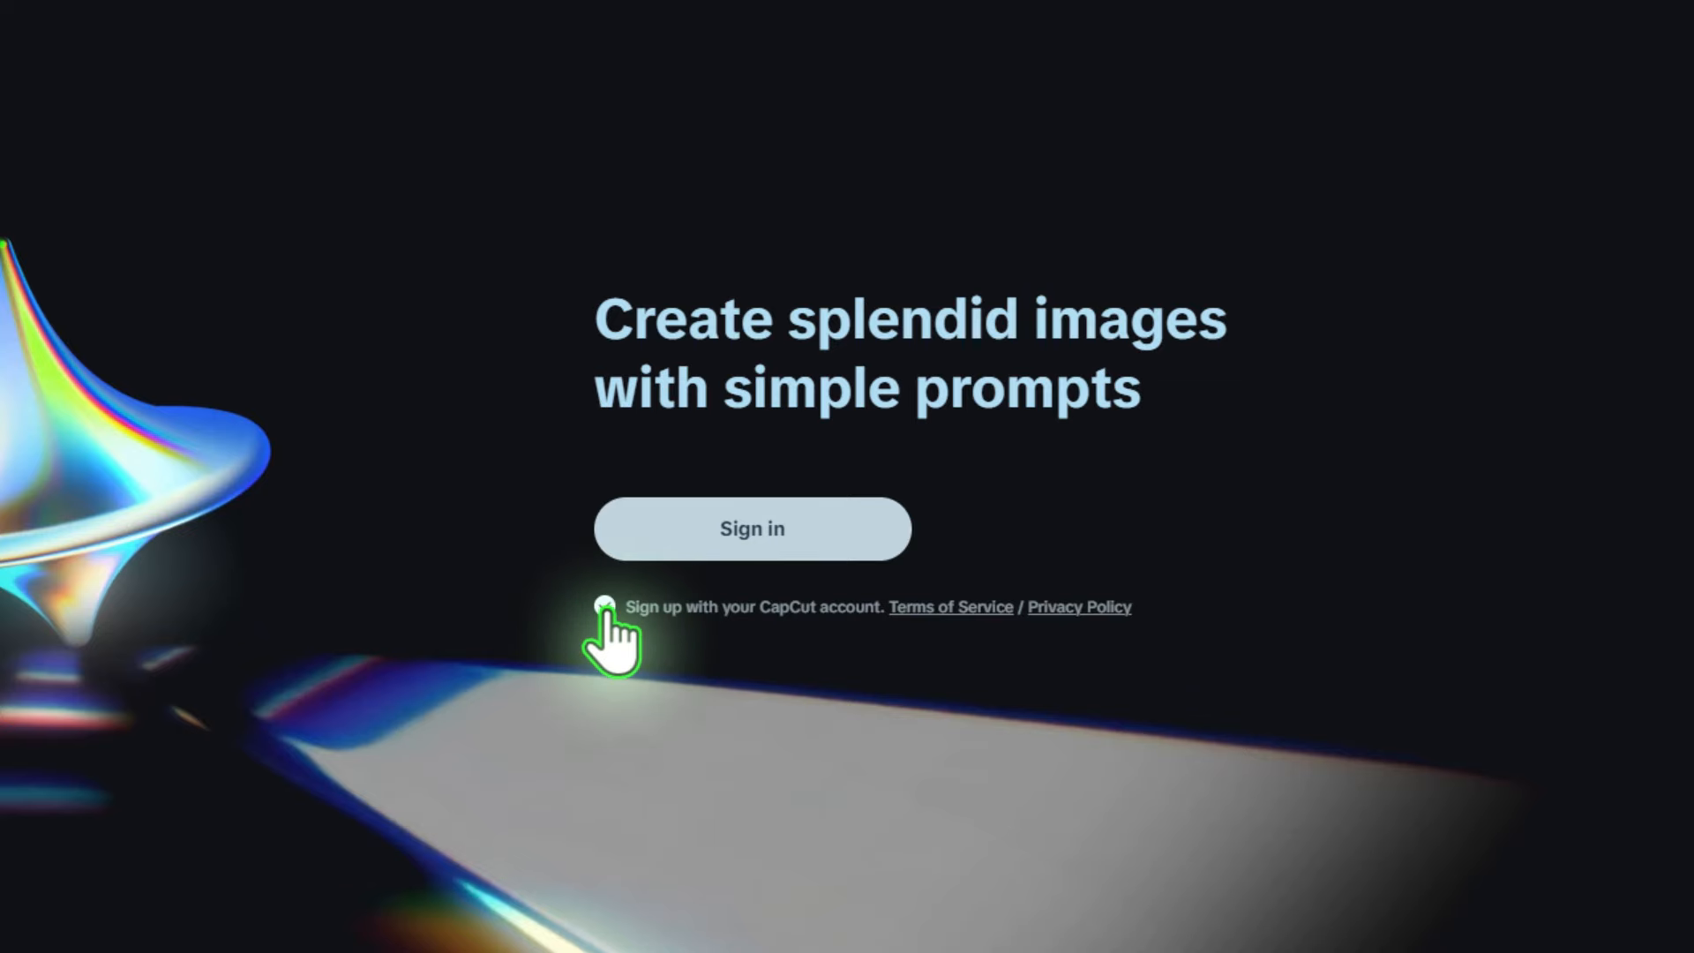
left_click(729, 537)
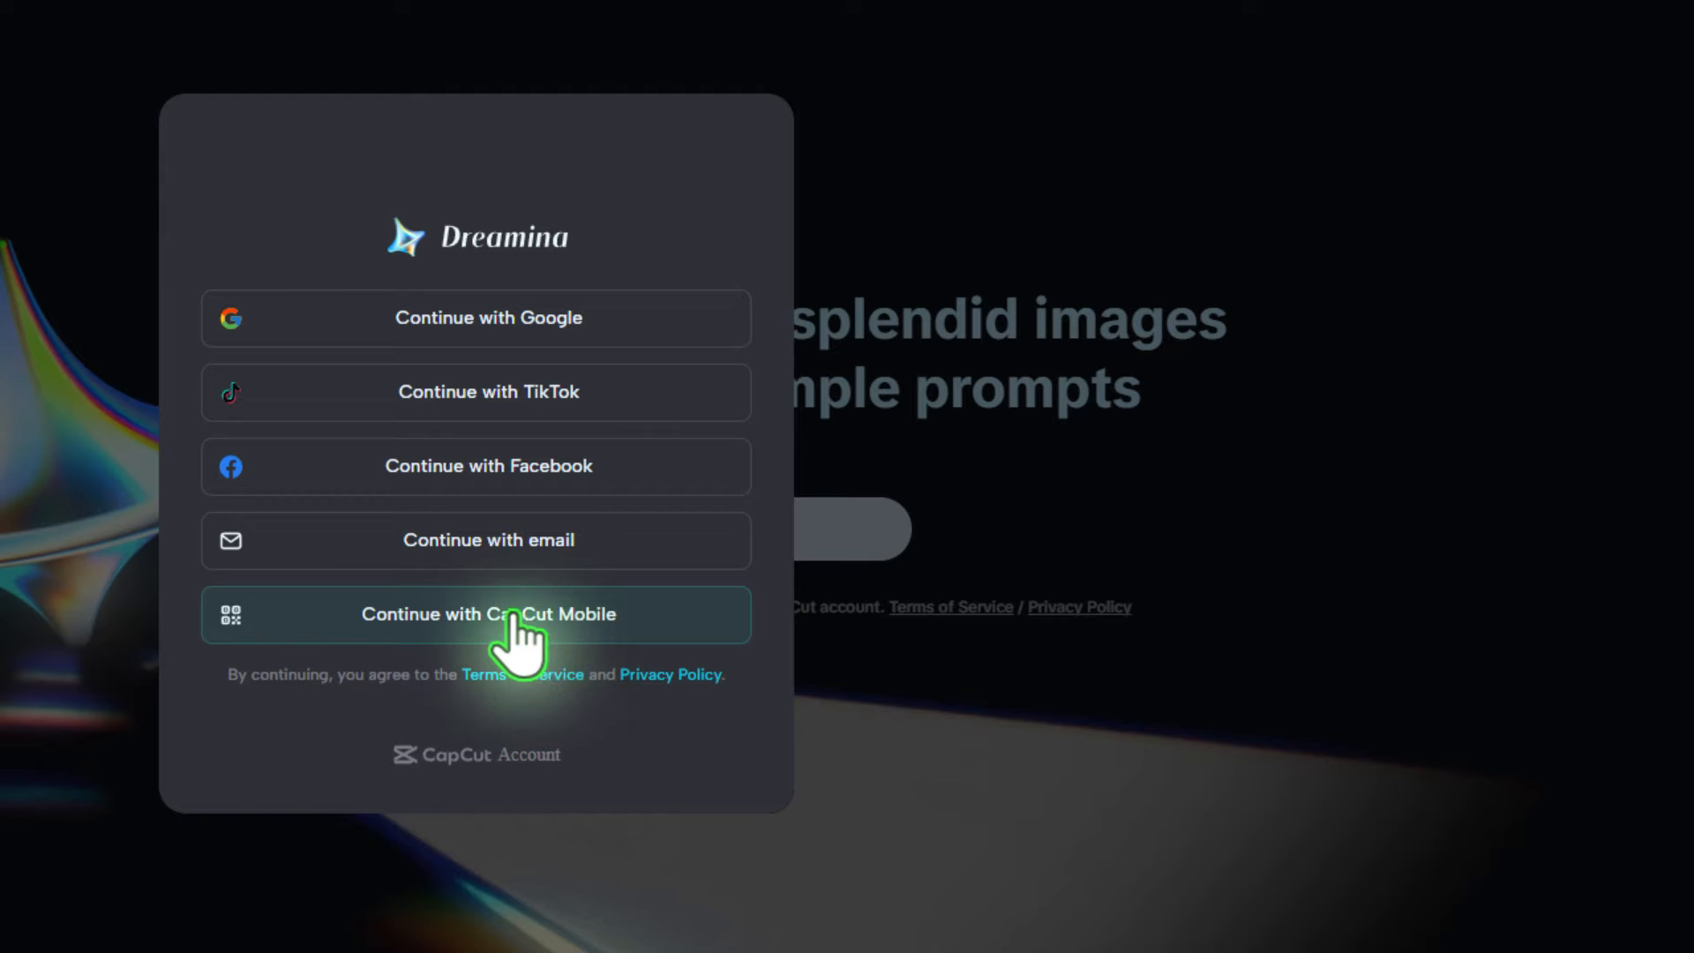
left_click(544, 317)
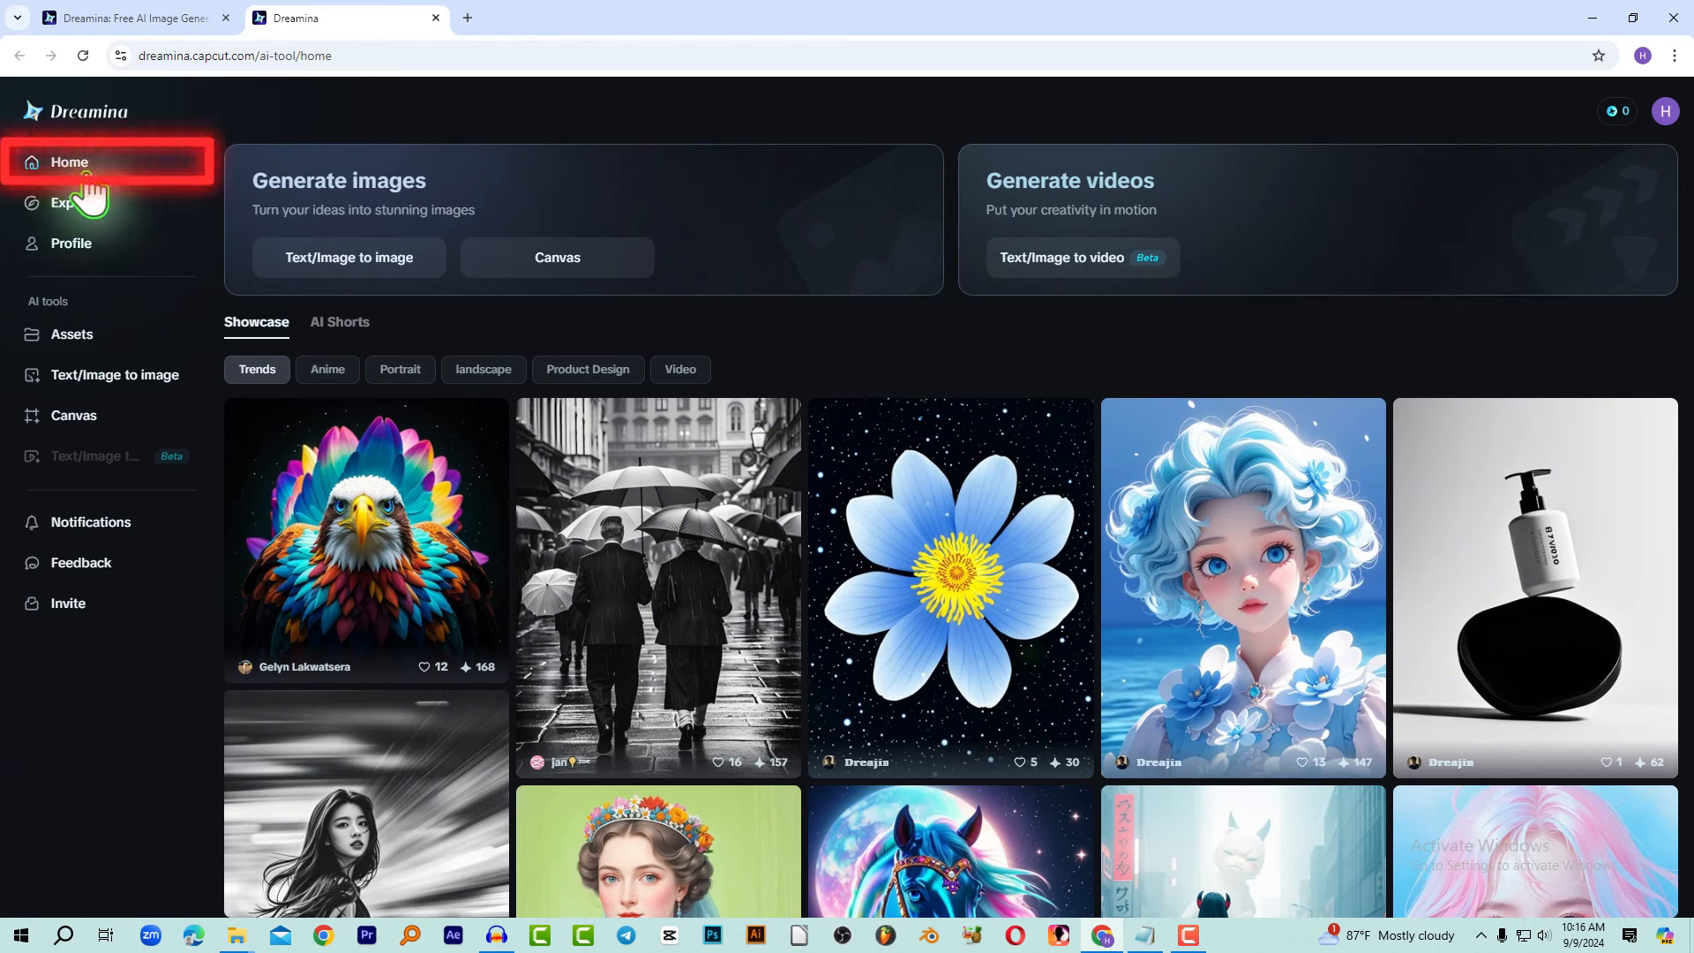
Browse the Explore showcase and view the prompt details of the blue-haired anime character image.
left_click(103, 210)
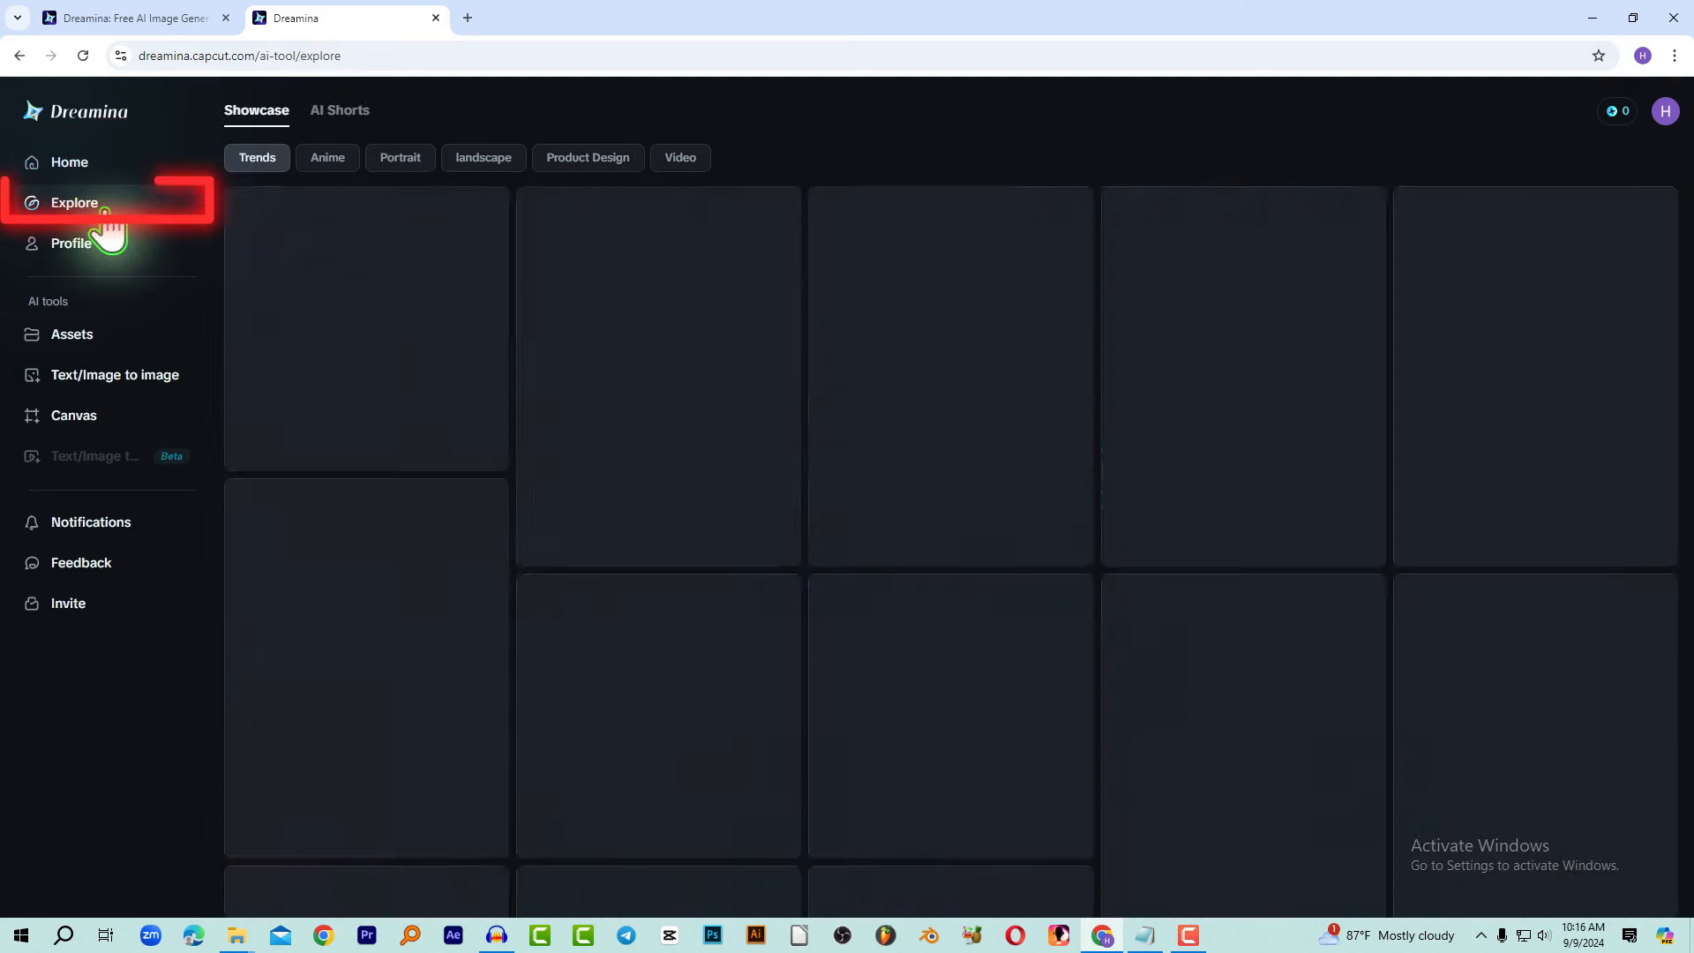
mouse_move(1127, 335)
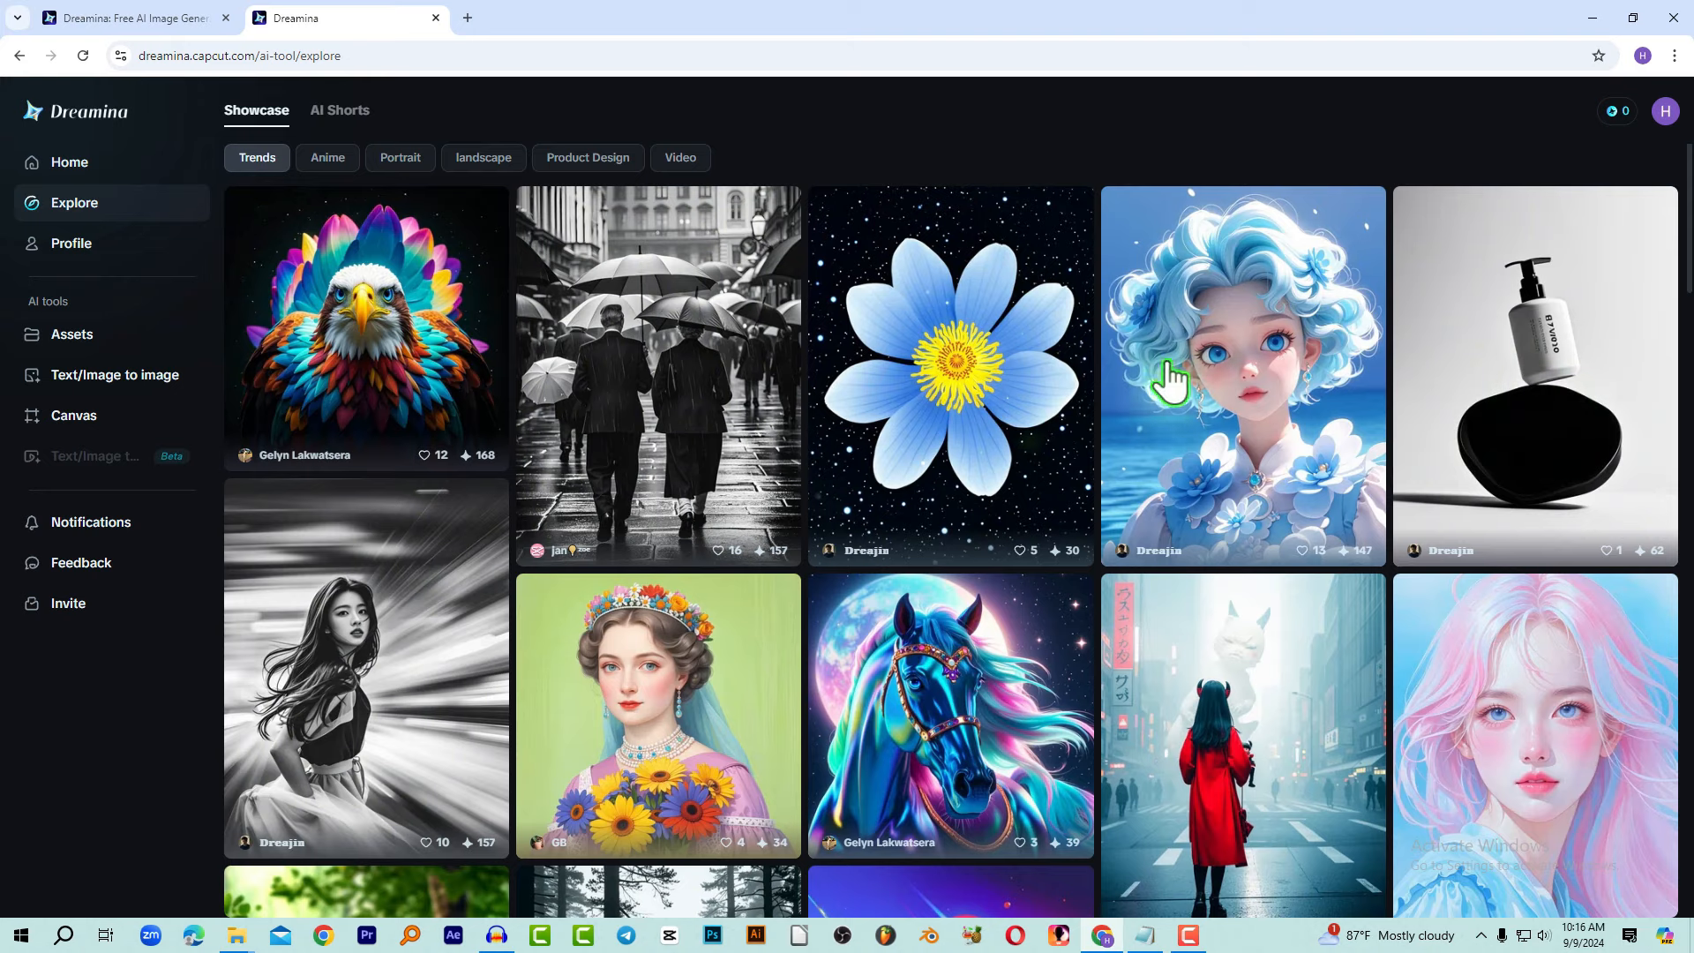
left_click(1225, 391)
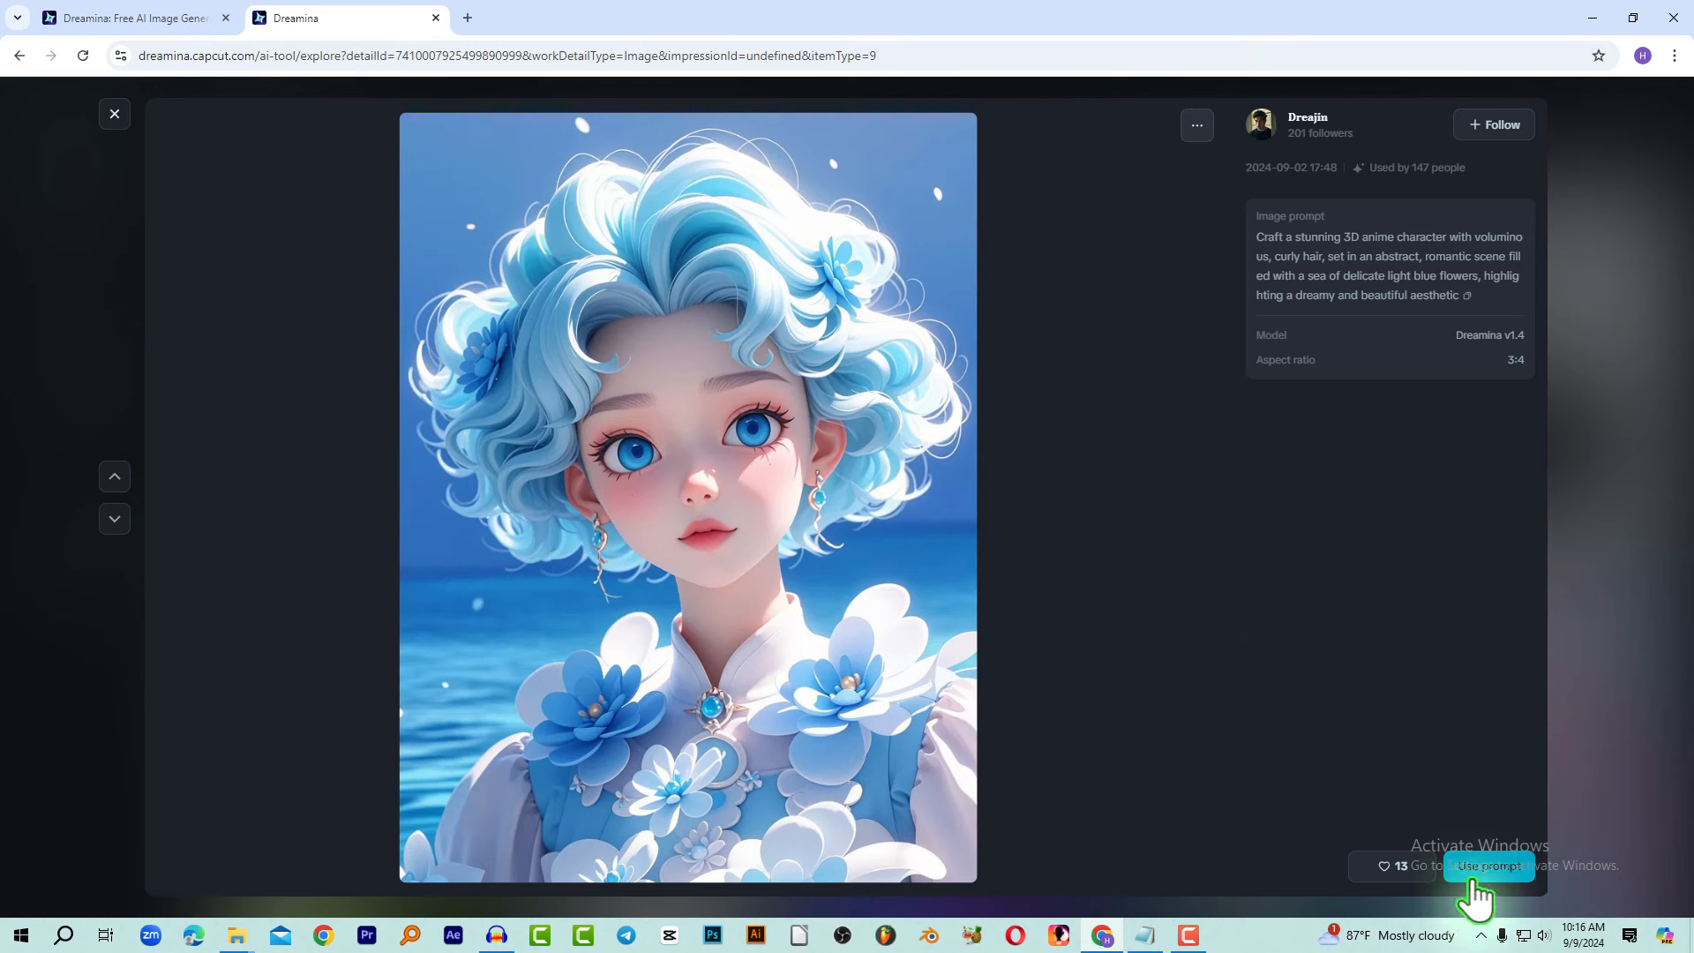
left_click(115, 114)
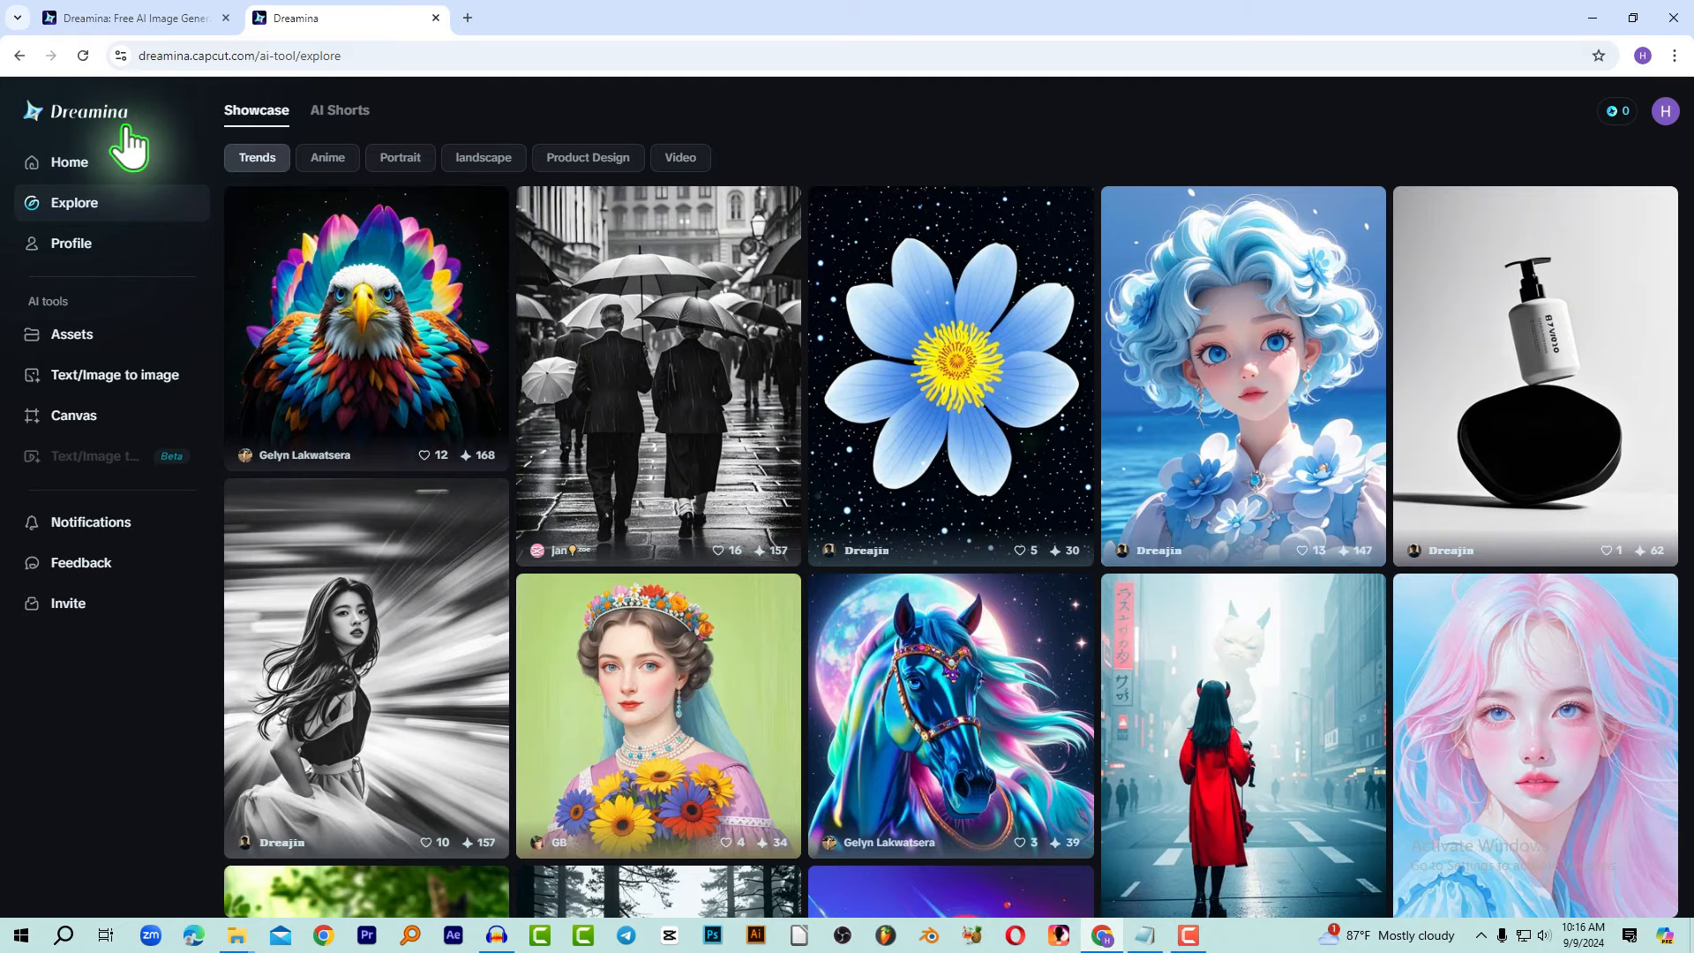
Look through the Profile page, the Assets library and the blank Canvas editor, and return from the editor.
left_click(73, 252)
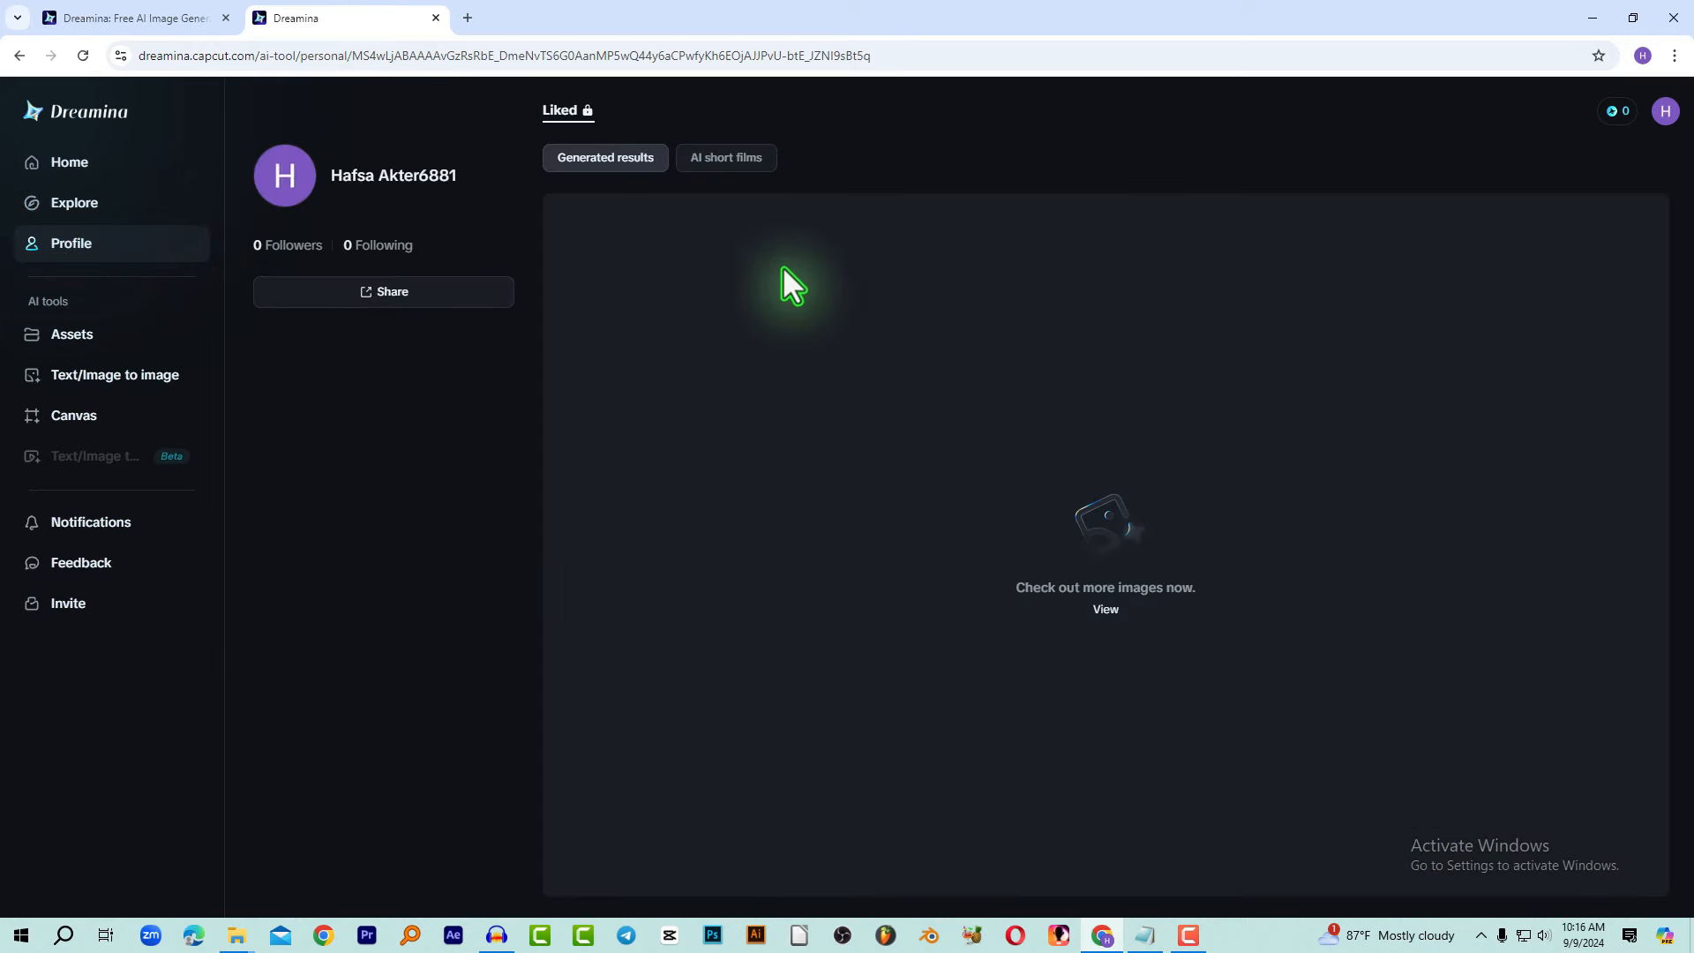
left_click(131, 339)
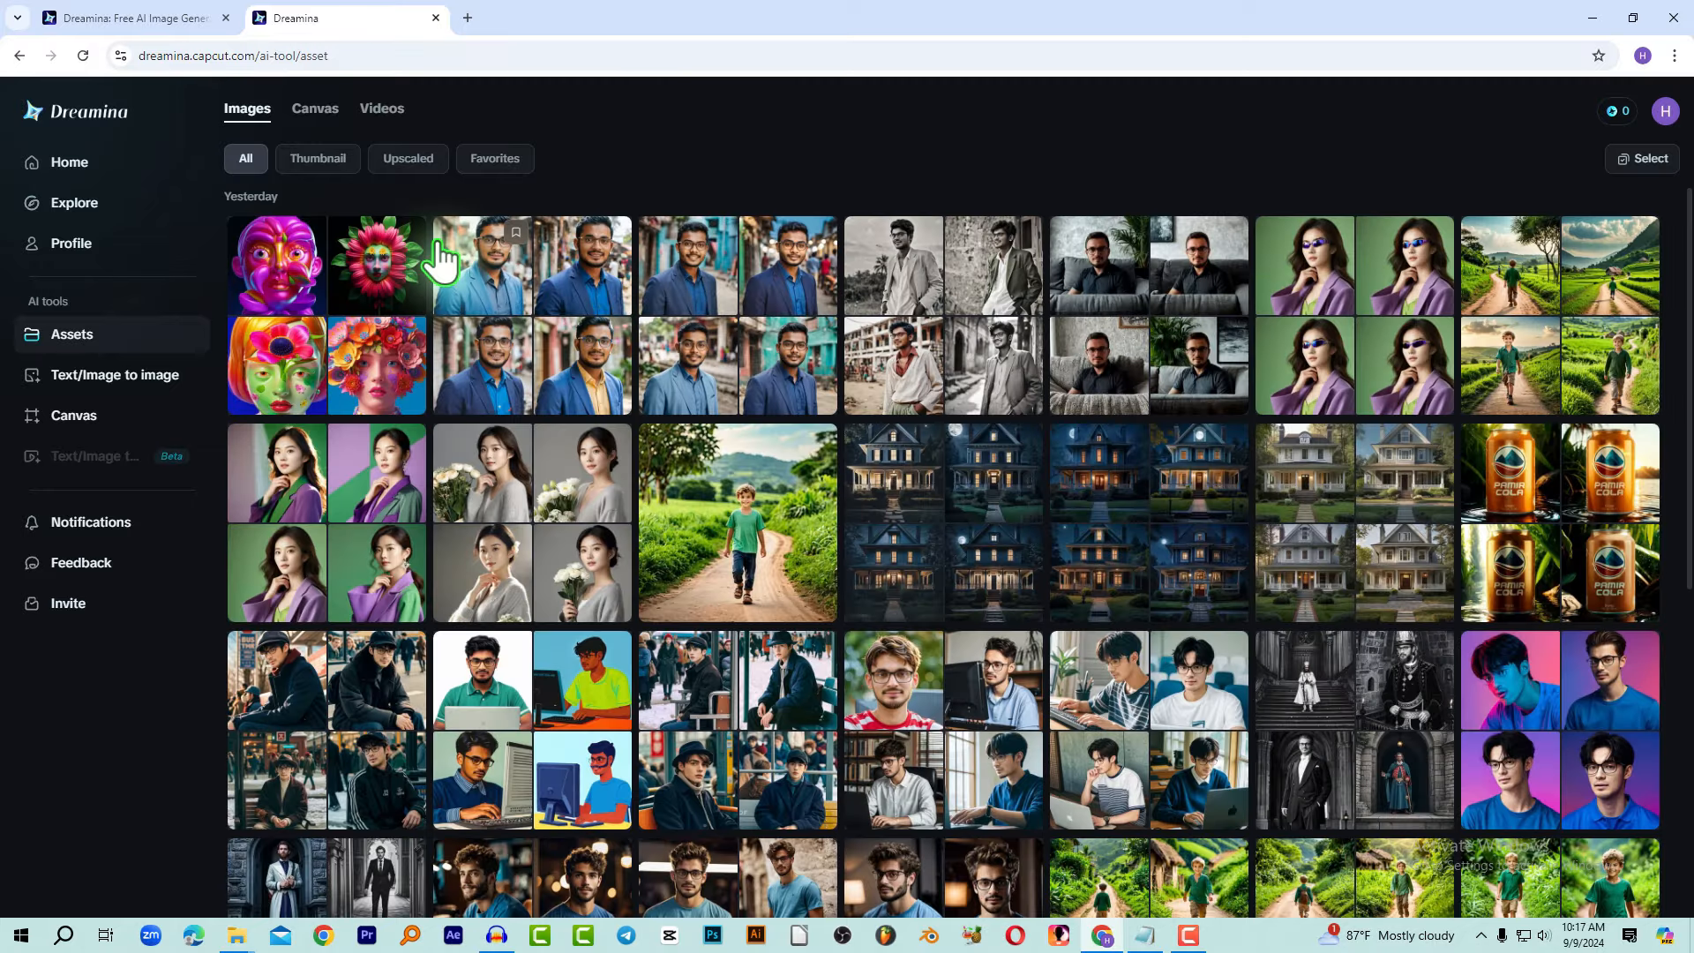
left_click(78, 418)
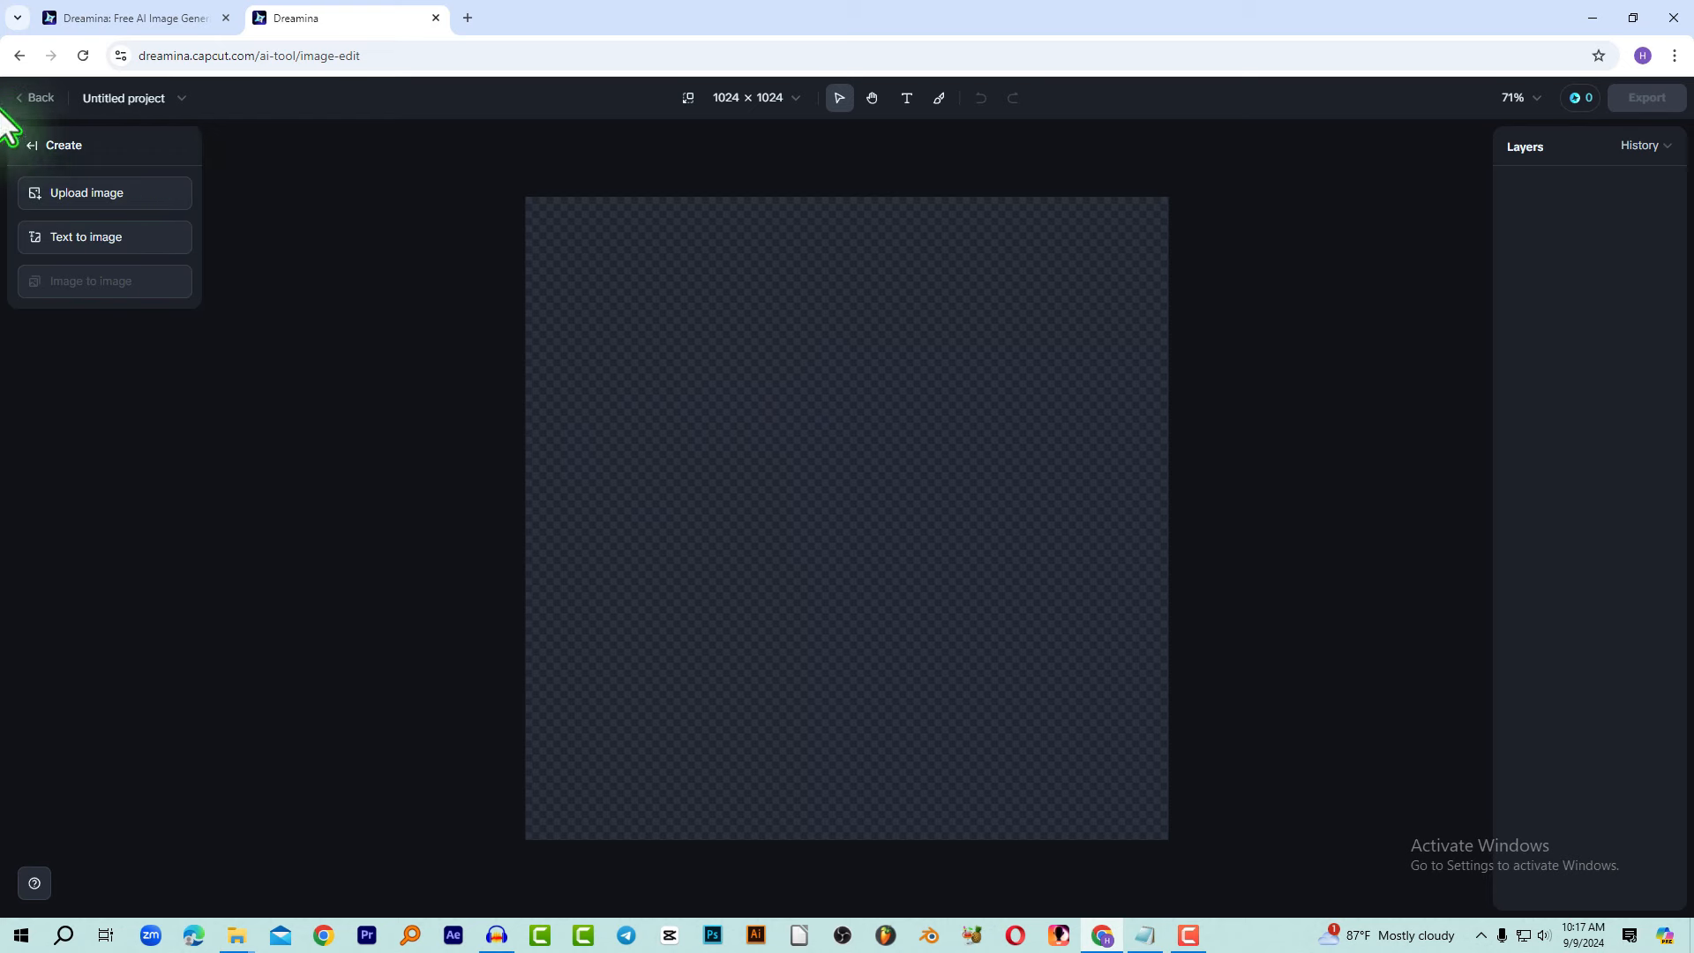
left_click(35, 98)
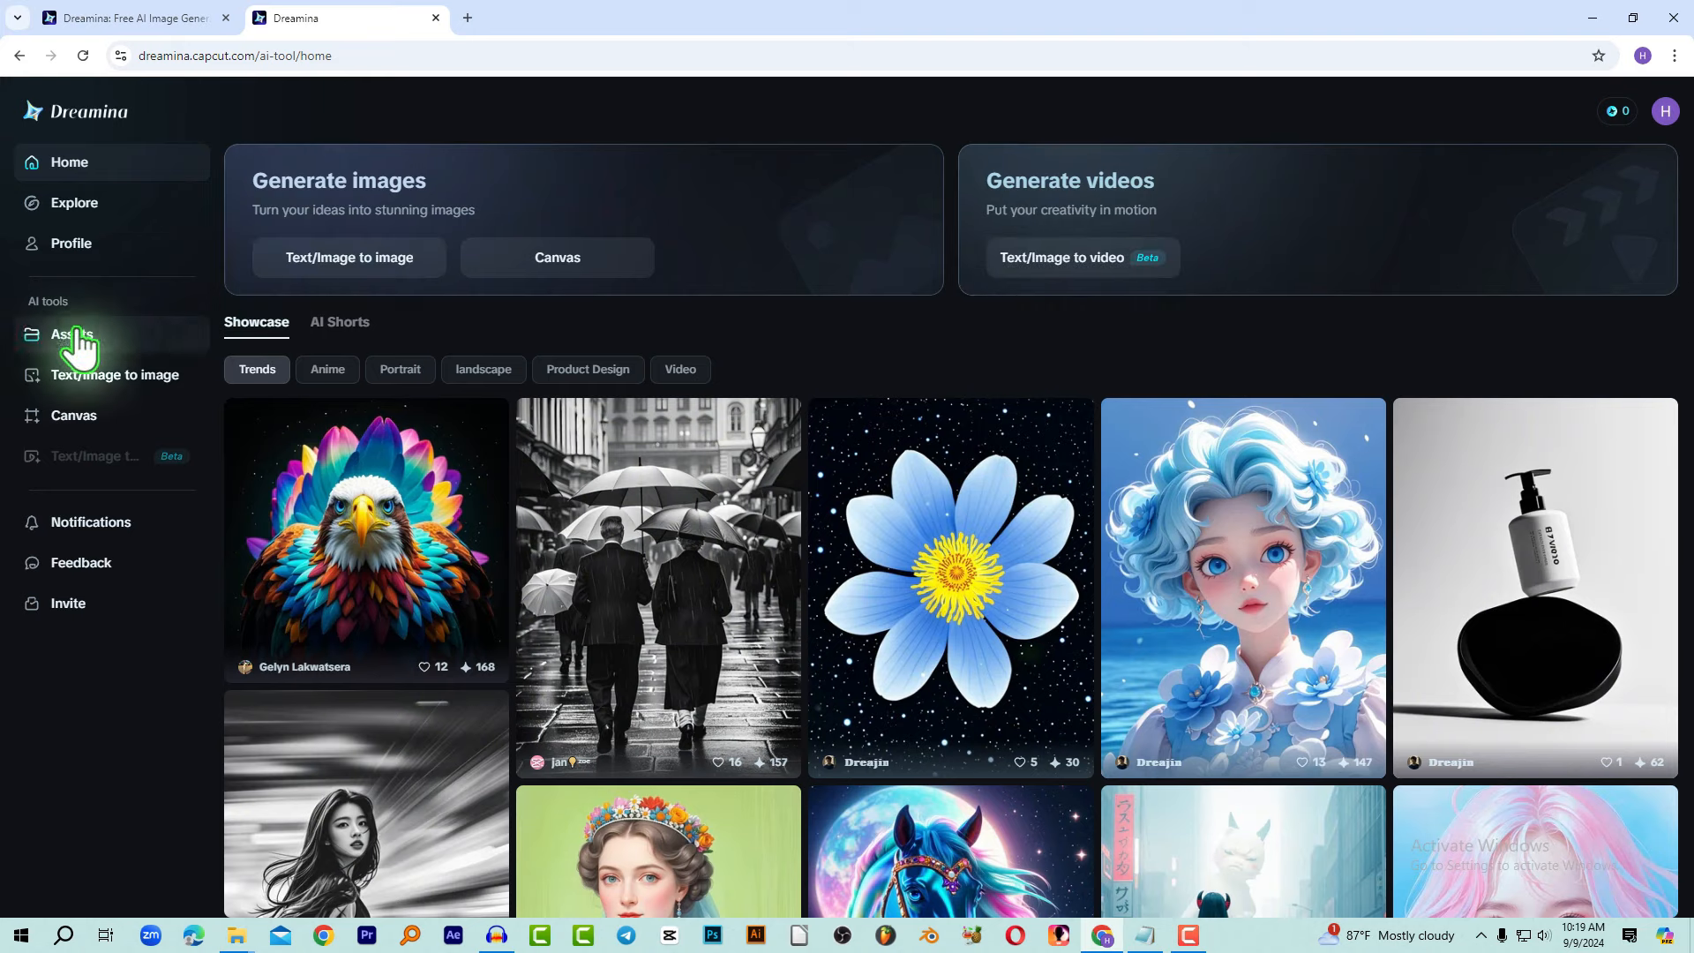
Open the Text/Image to image generator and review the available models, keeping Dreamina v1.4 selected.
left_click(121, 388)
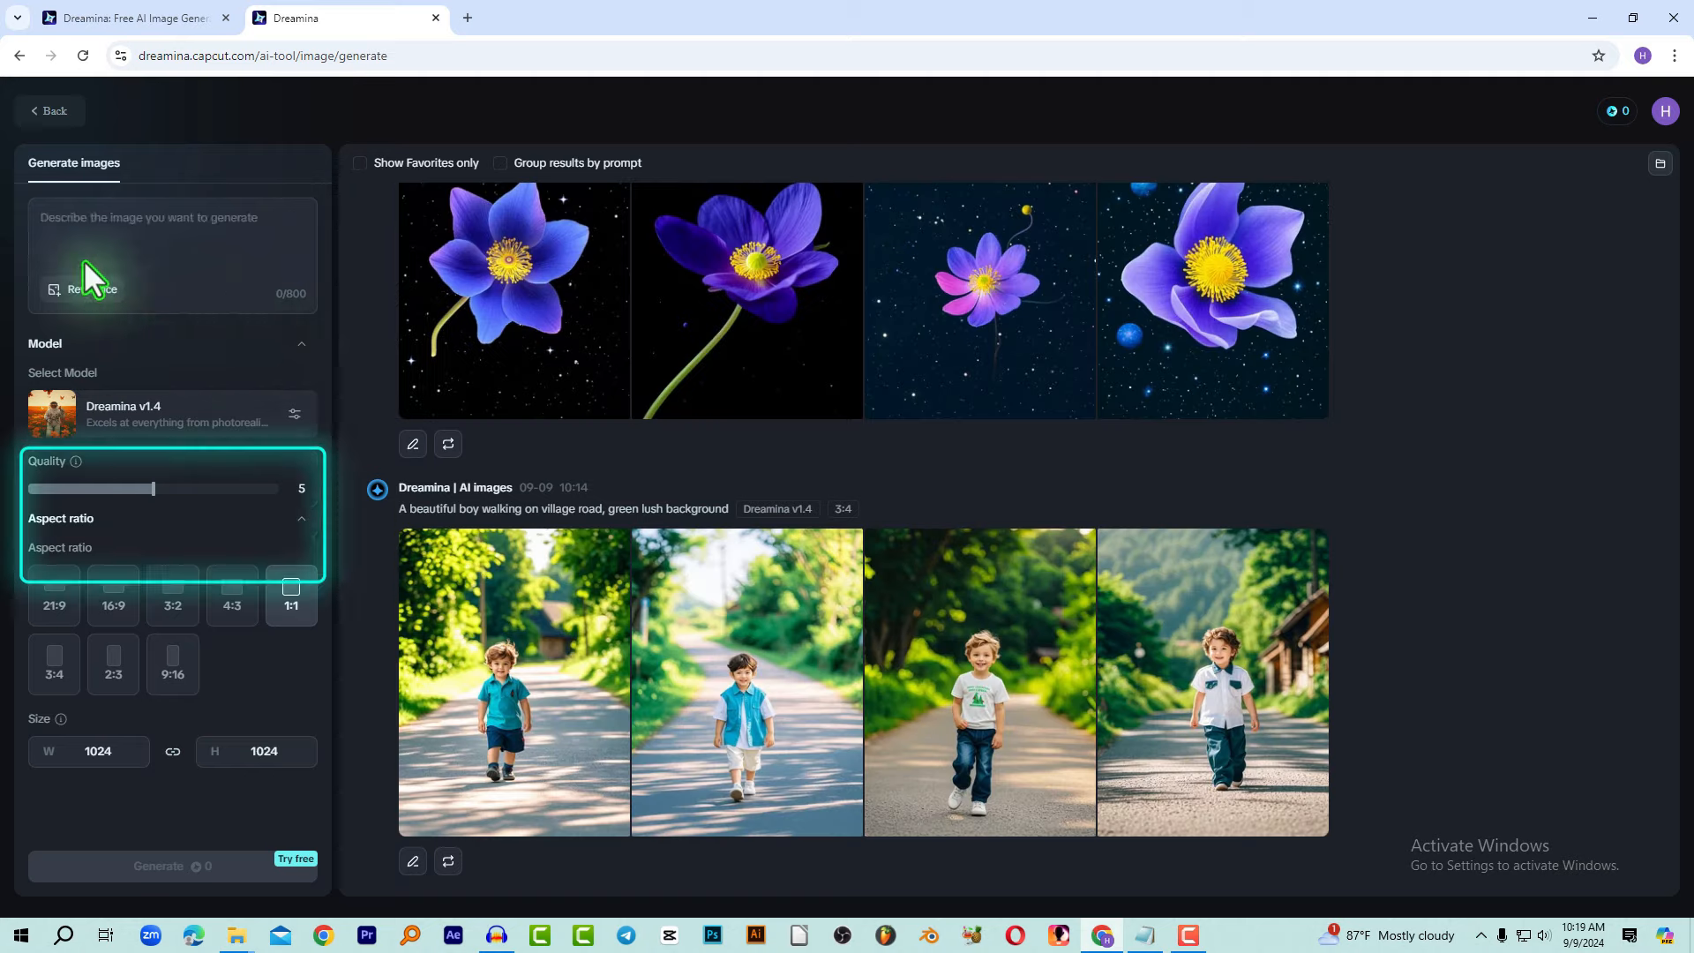
left_click(102, 416)
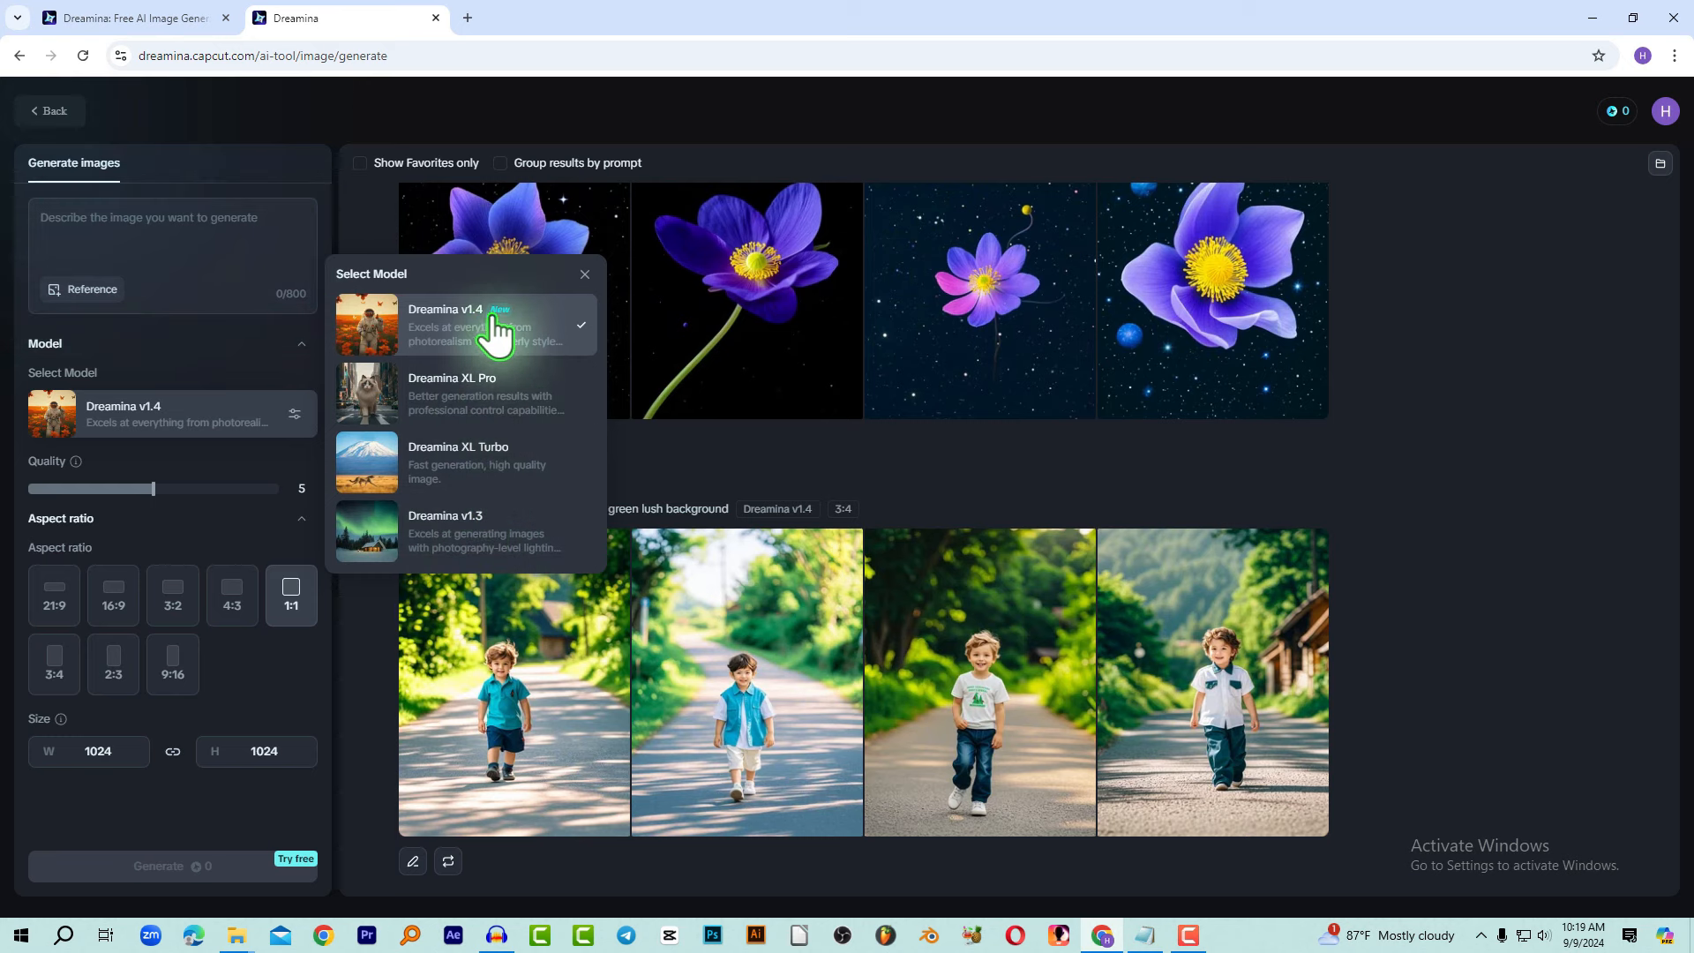
left_click(585, 274)
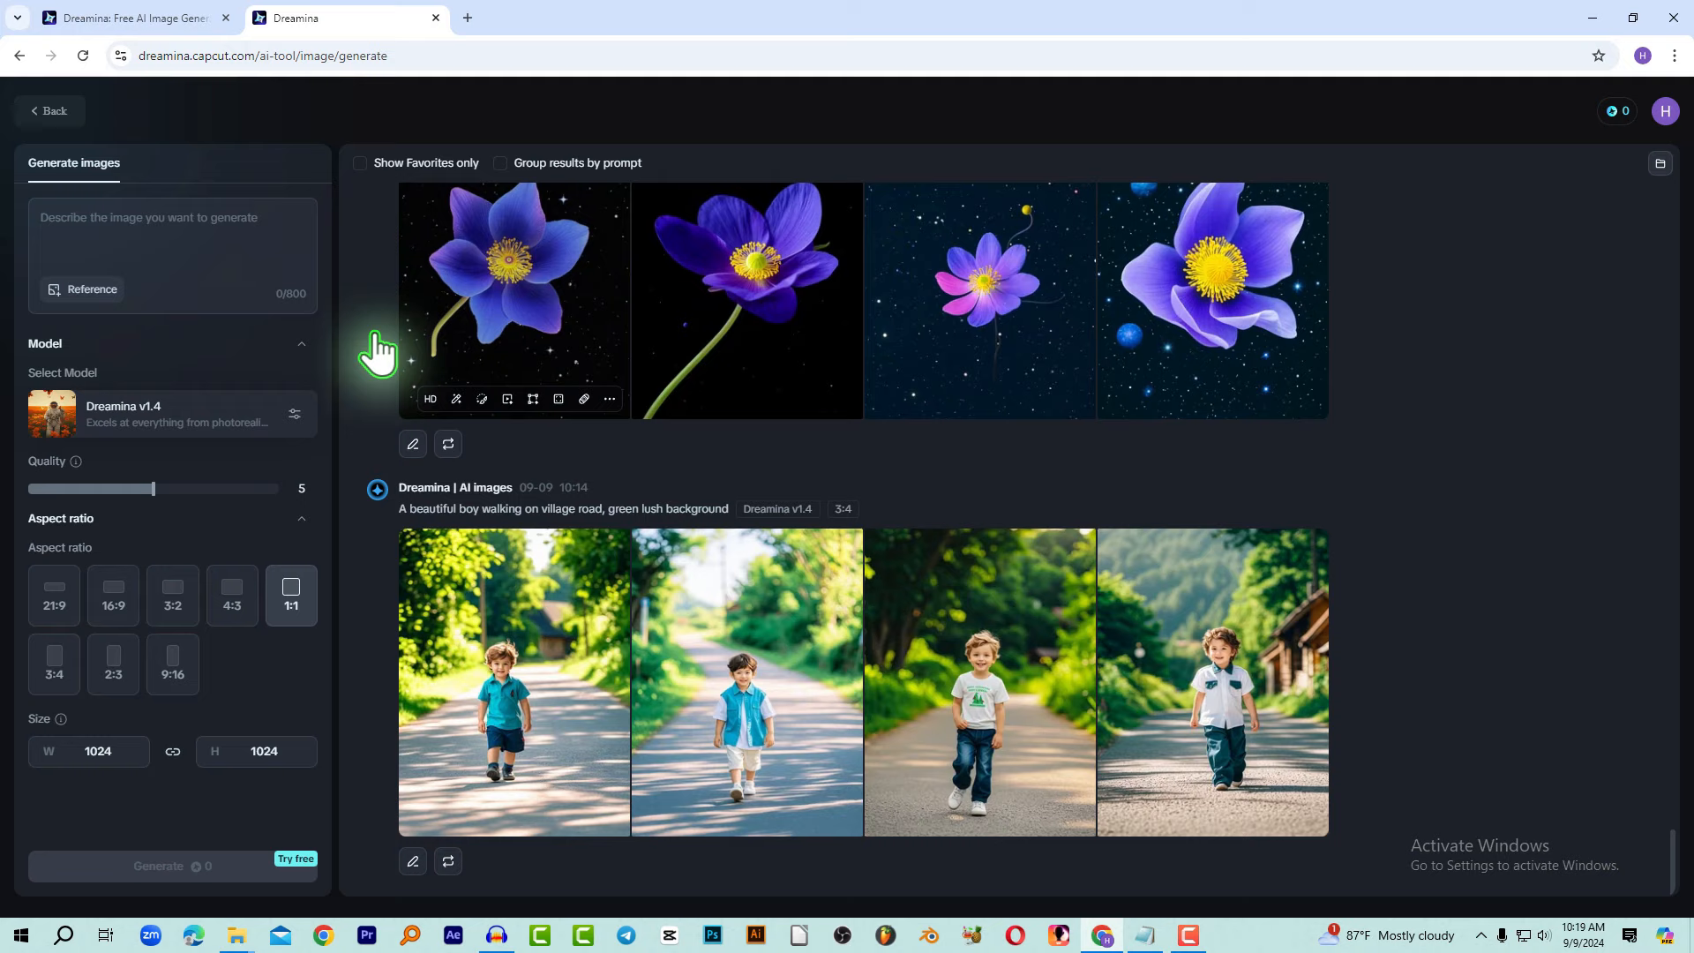
left_click(210, 429)
left_click(146, 423)
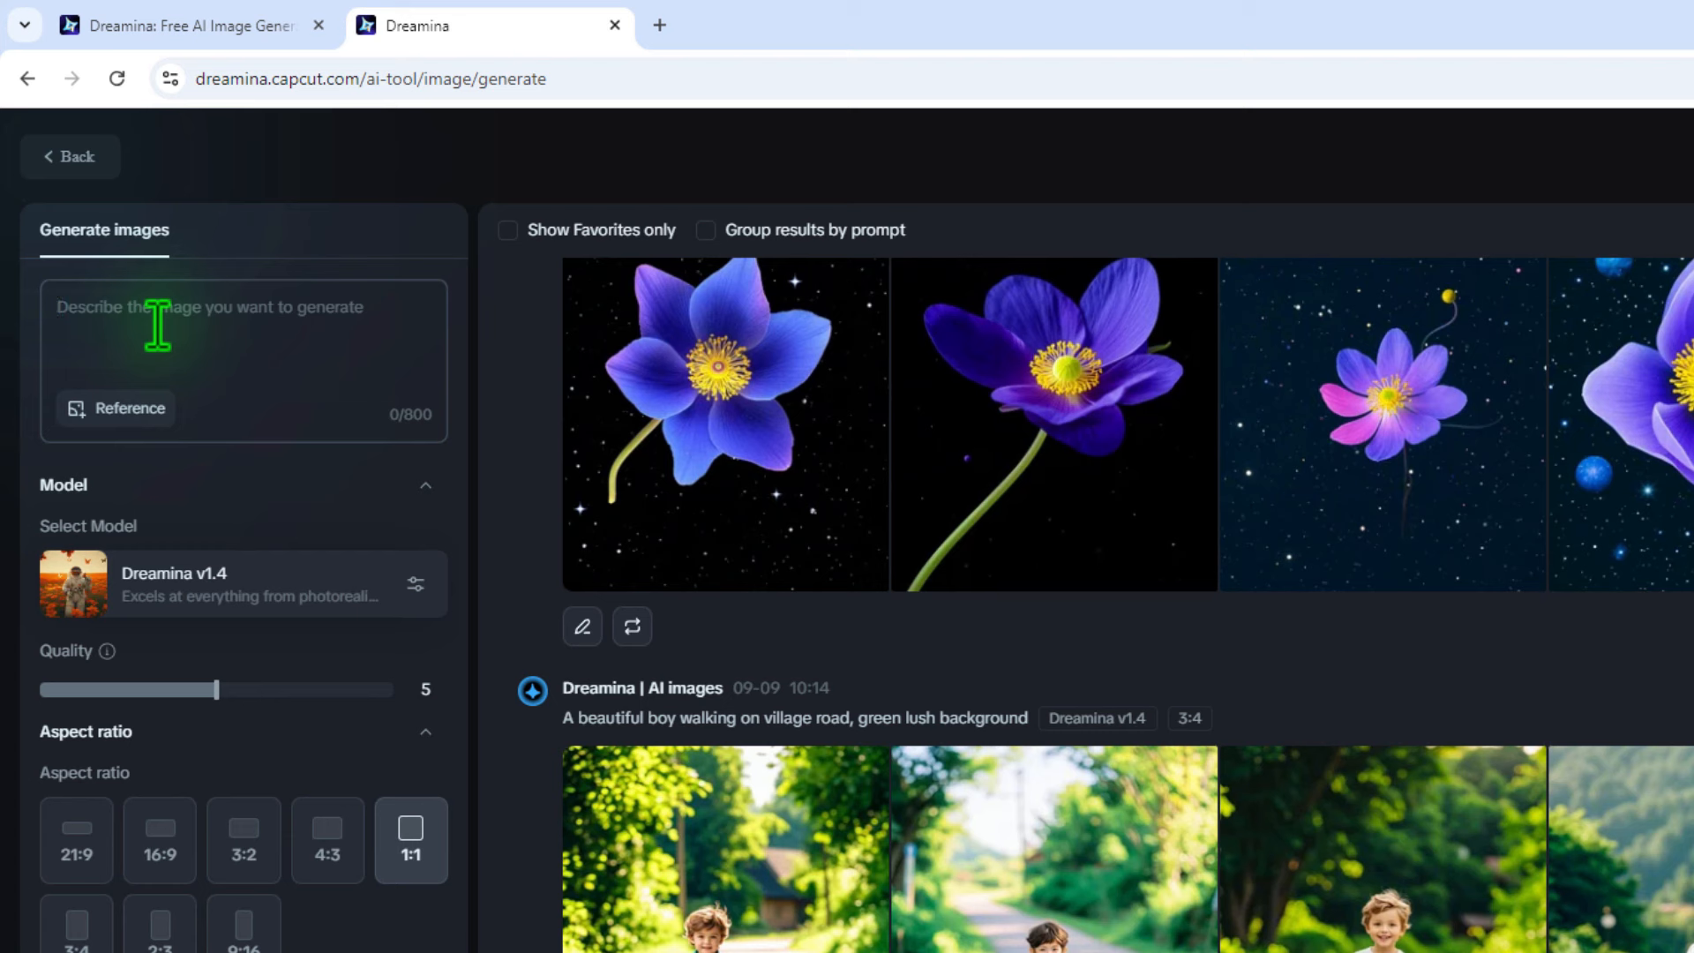
Enter the image prompt "A beautiful boy walking on village road, green lush and sky background".
type("A beautiful boy walking on village road, green lush background")
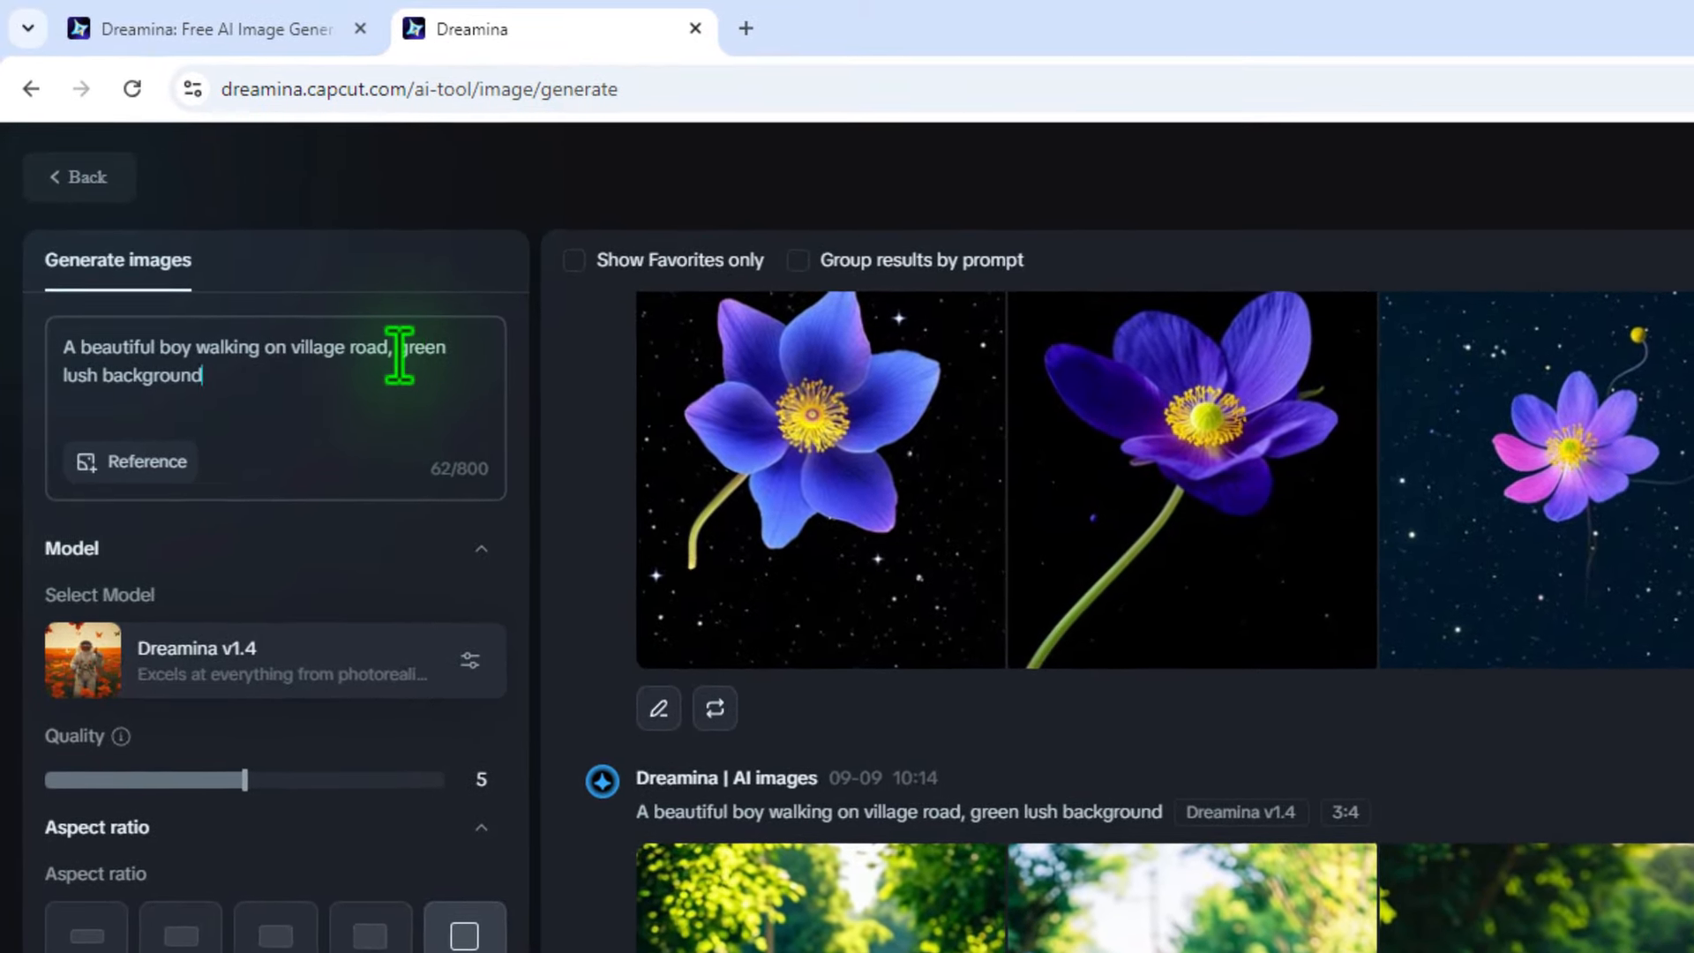
left_click(102, 379)
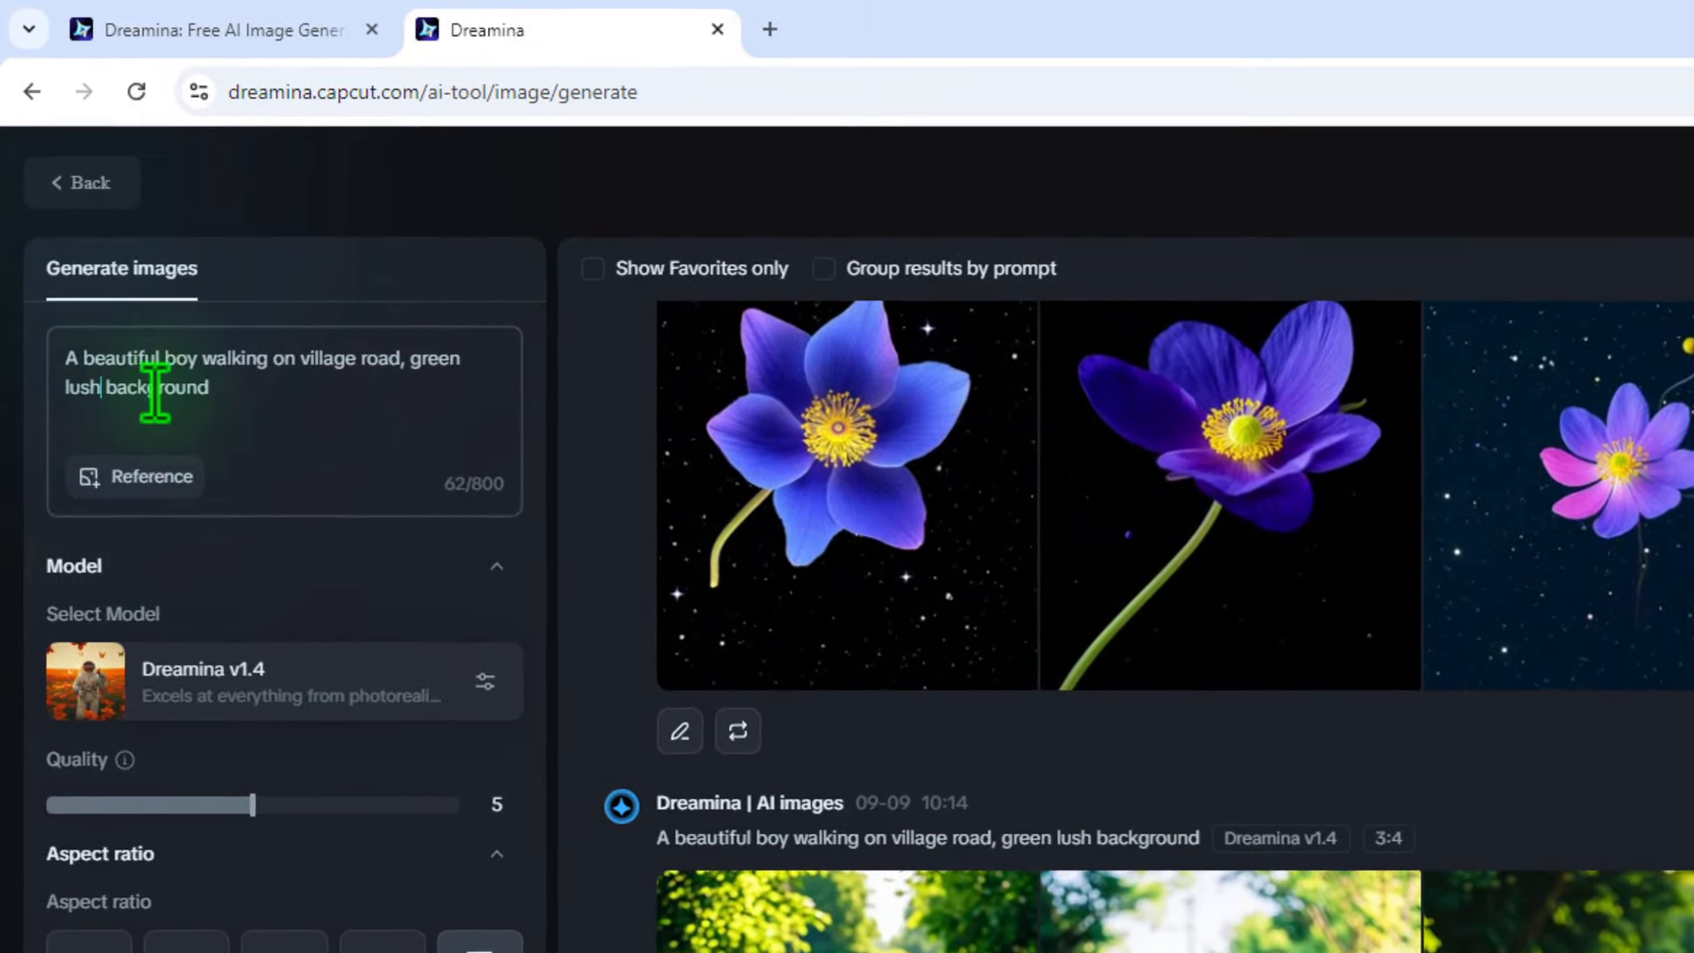
type("and sky")
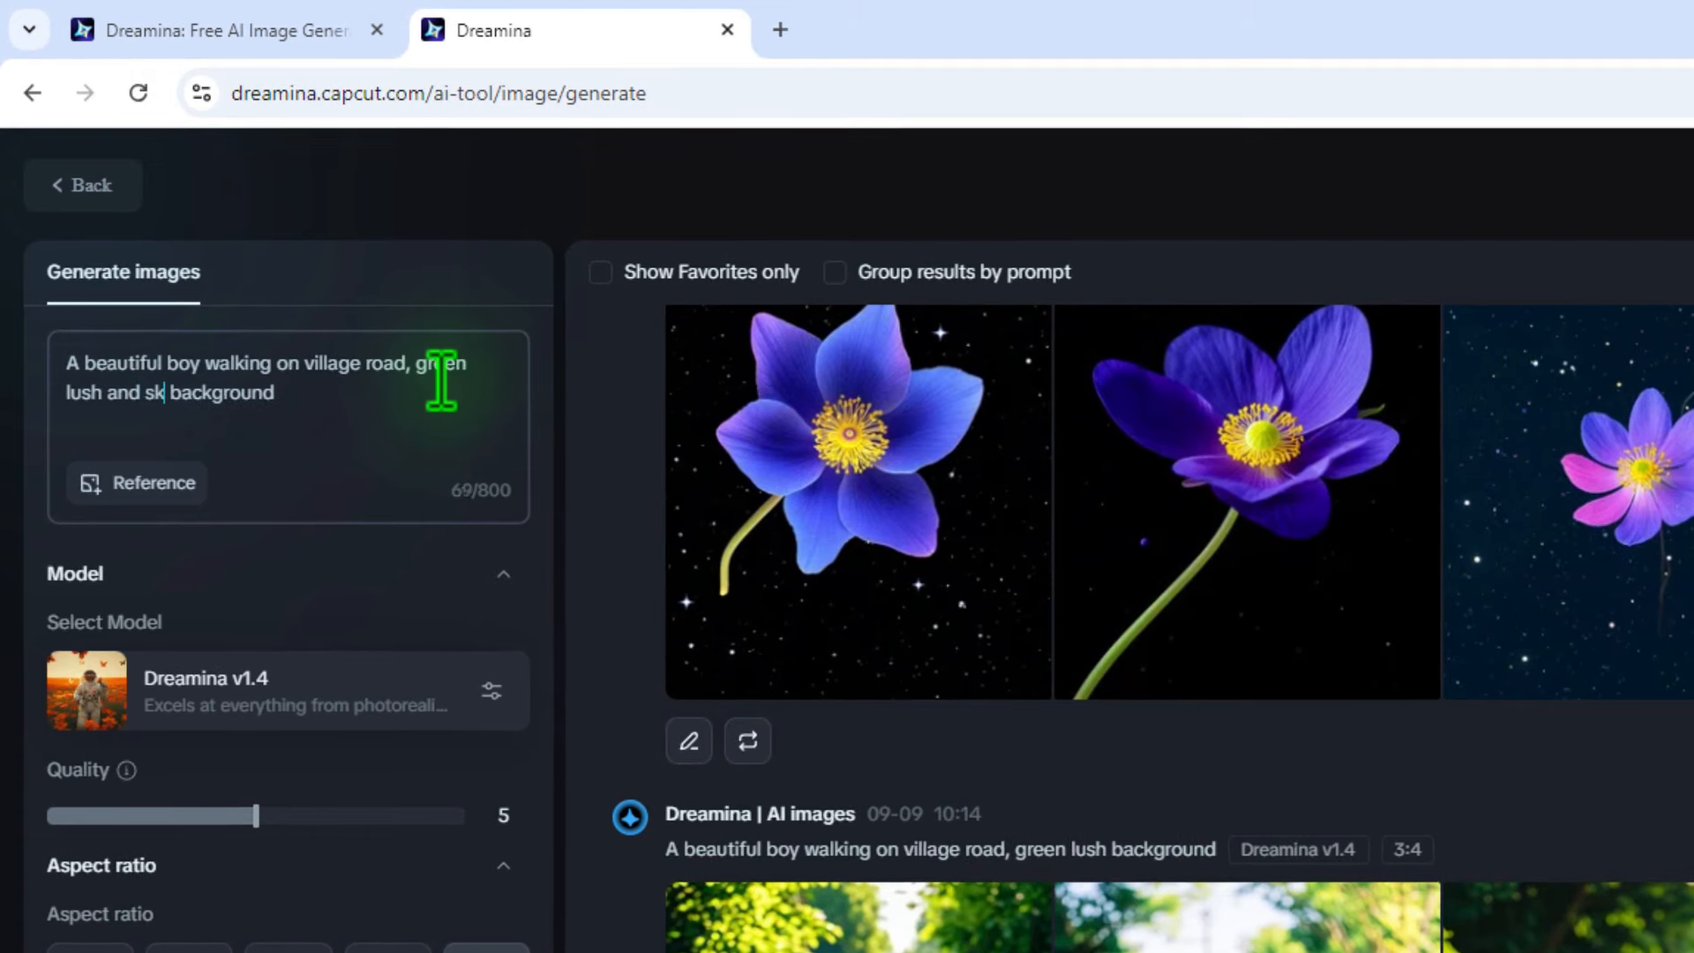
left_click(211, 394)
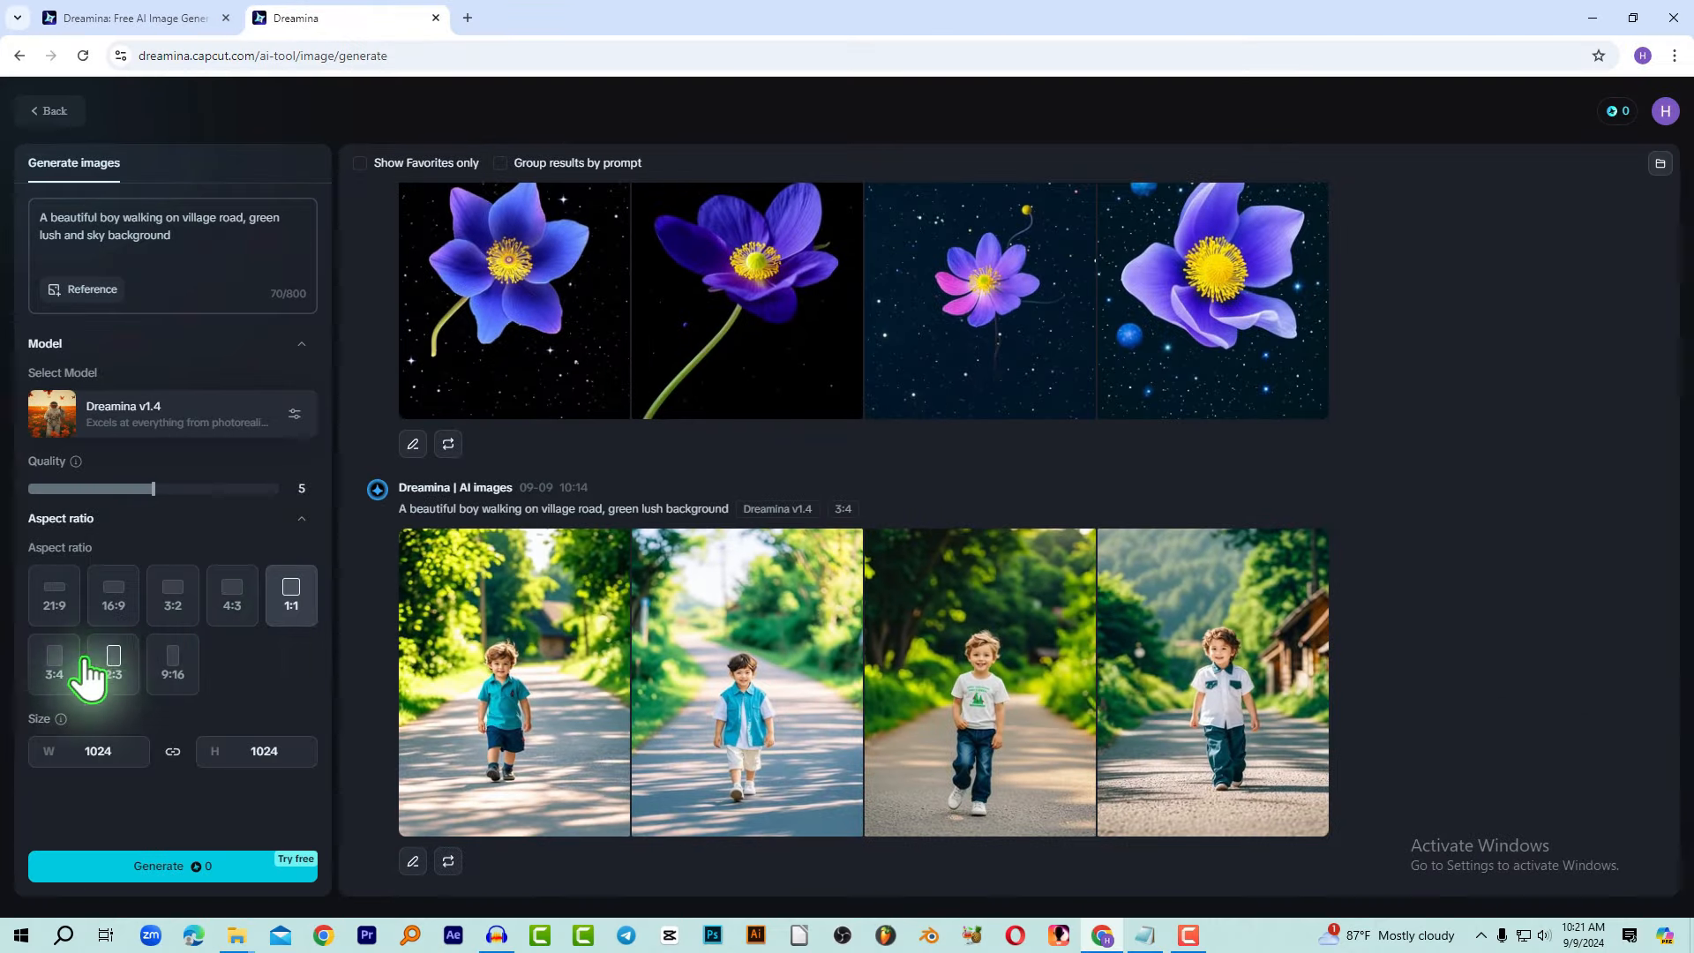
Generate the images with a 1:1 aspect ratio and the quality set to 9.
left_click(287, 605)
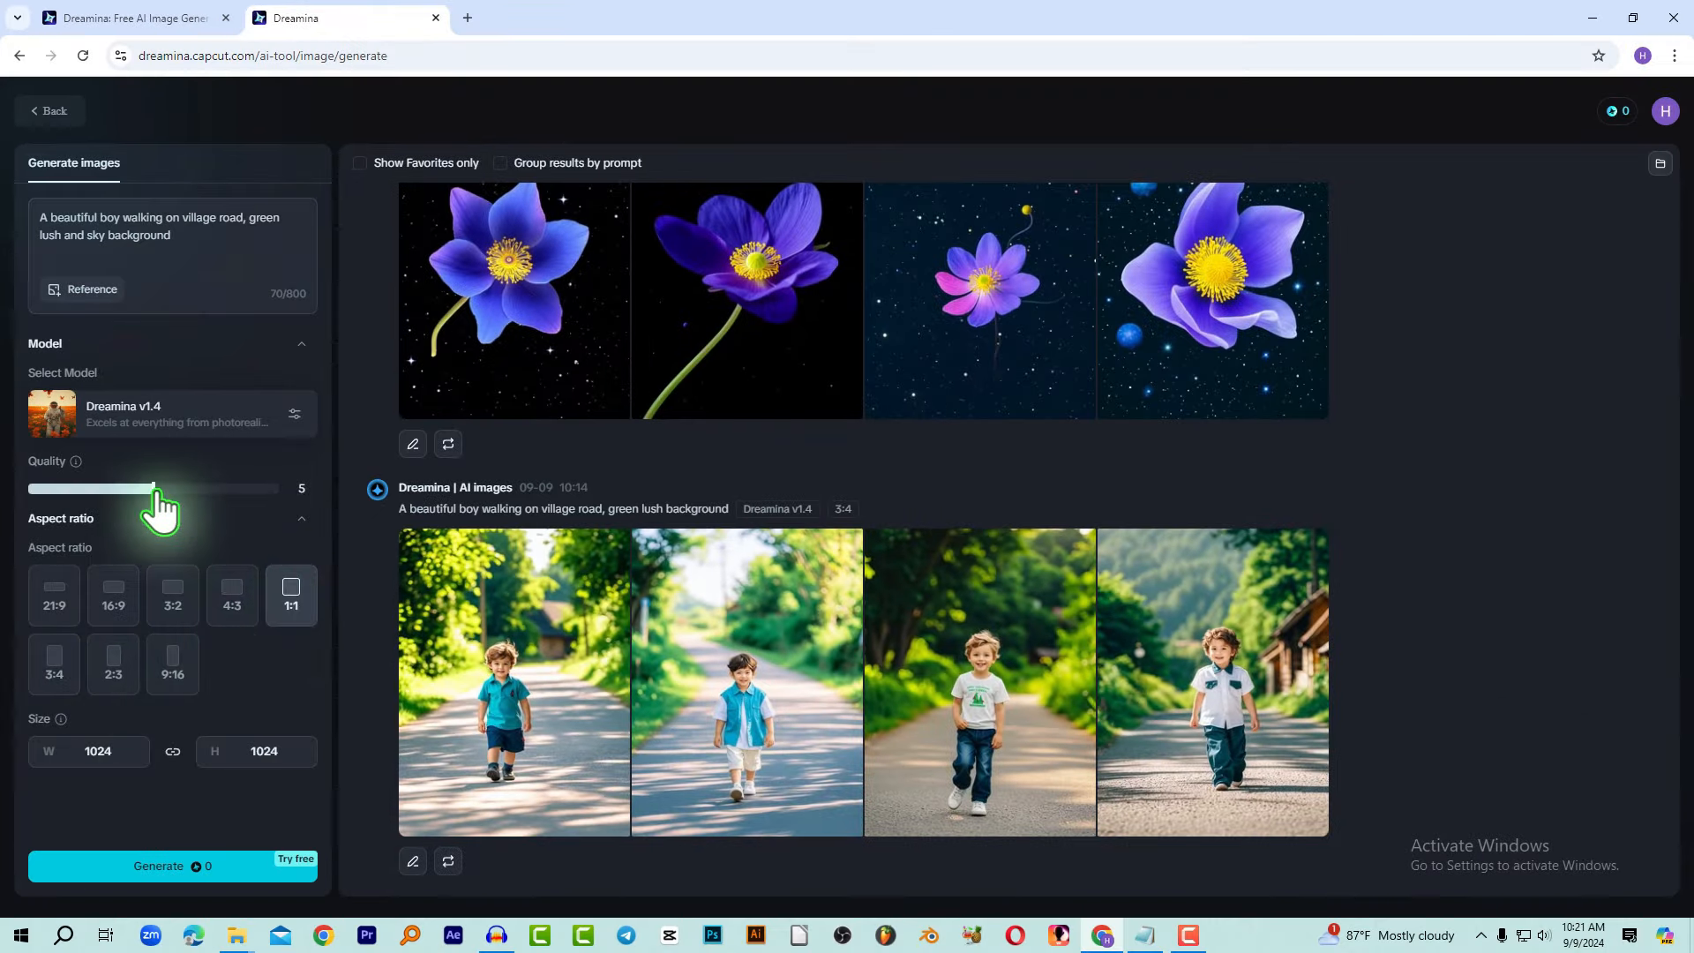
left_click_drag(156, 492, 262, 496)
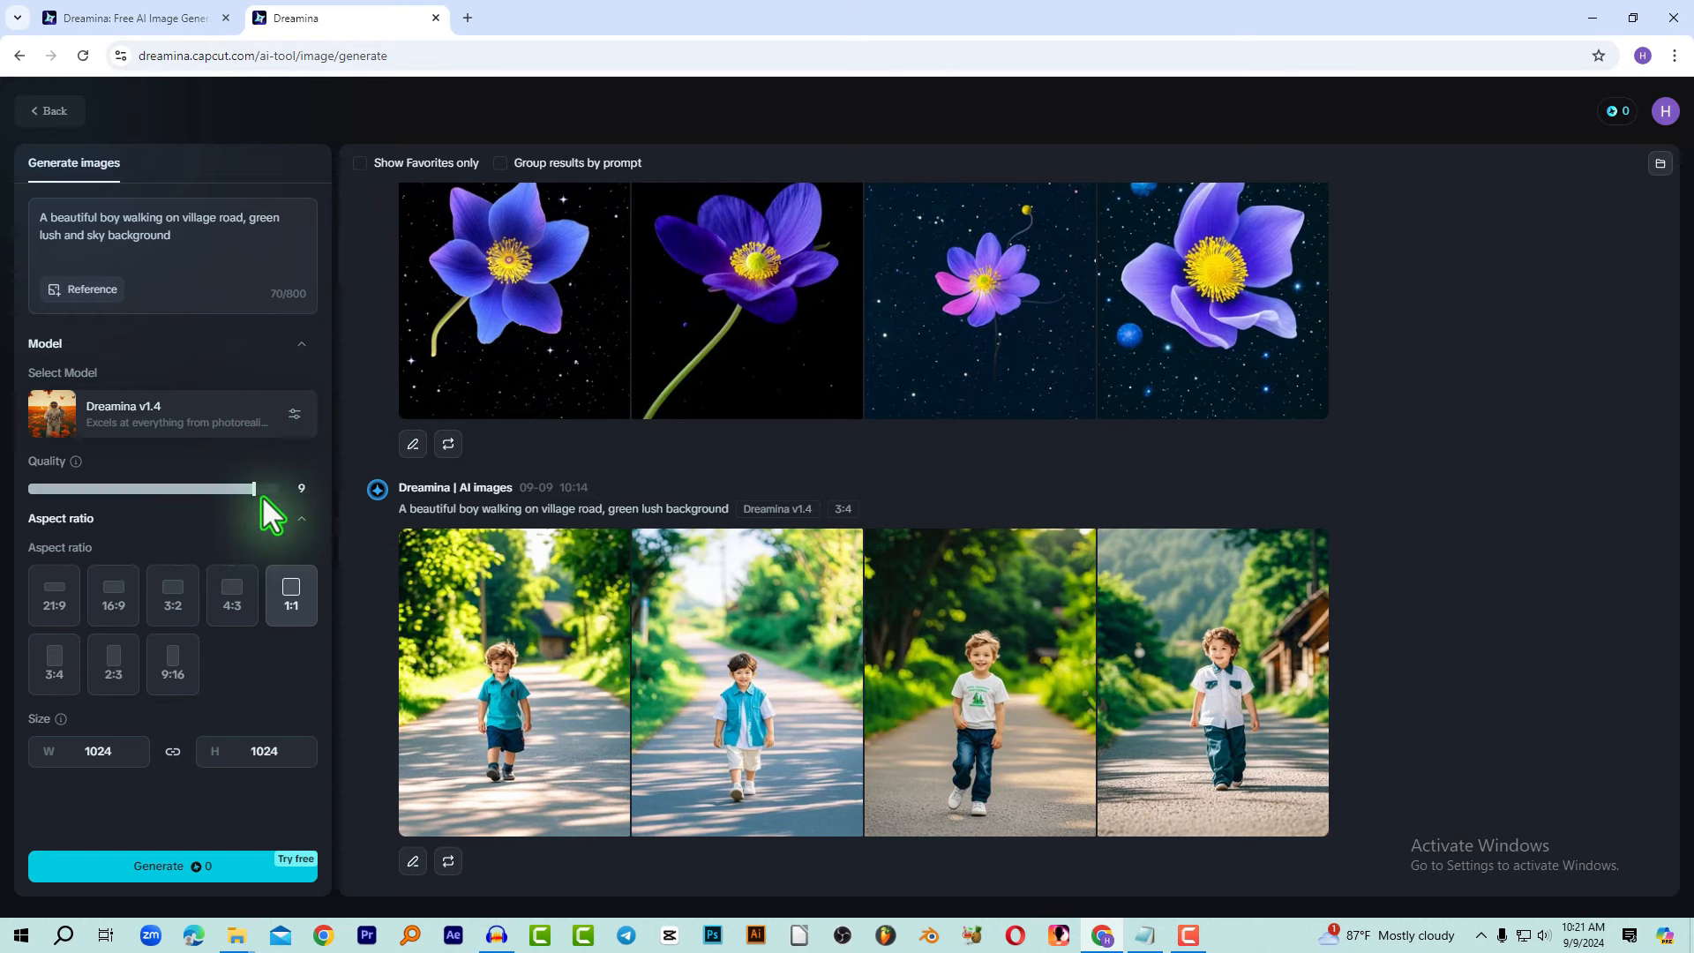
left_click(188, 865)
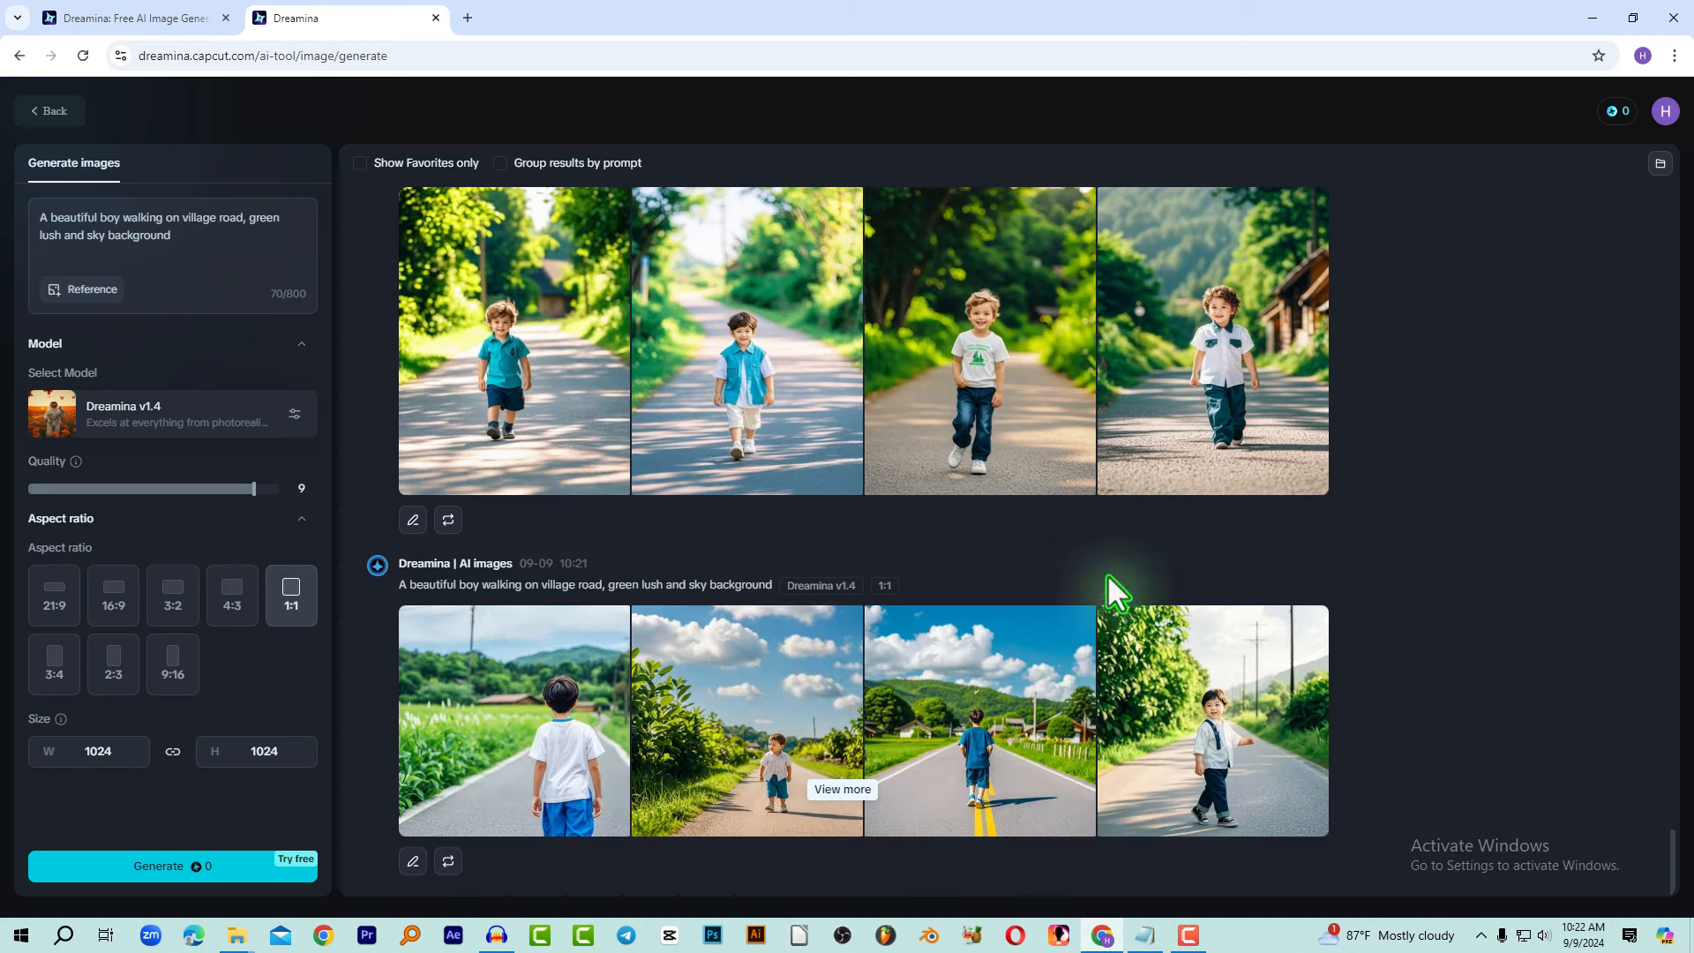
View each of the four newly generated boy images enlarged, and return to the results list.
left_click(565, 709)
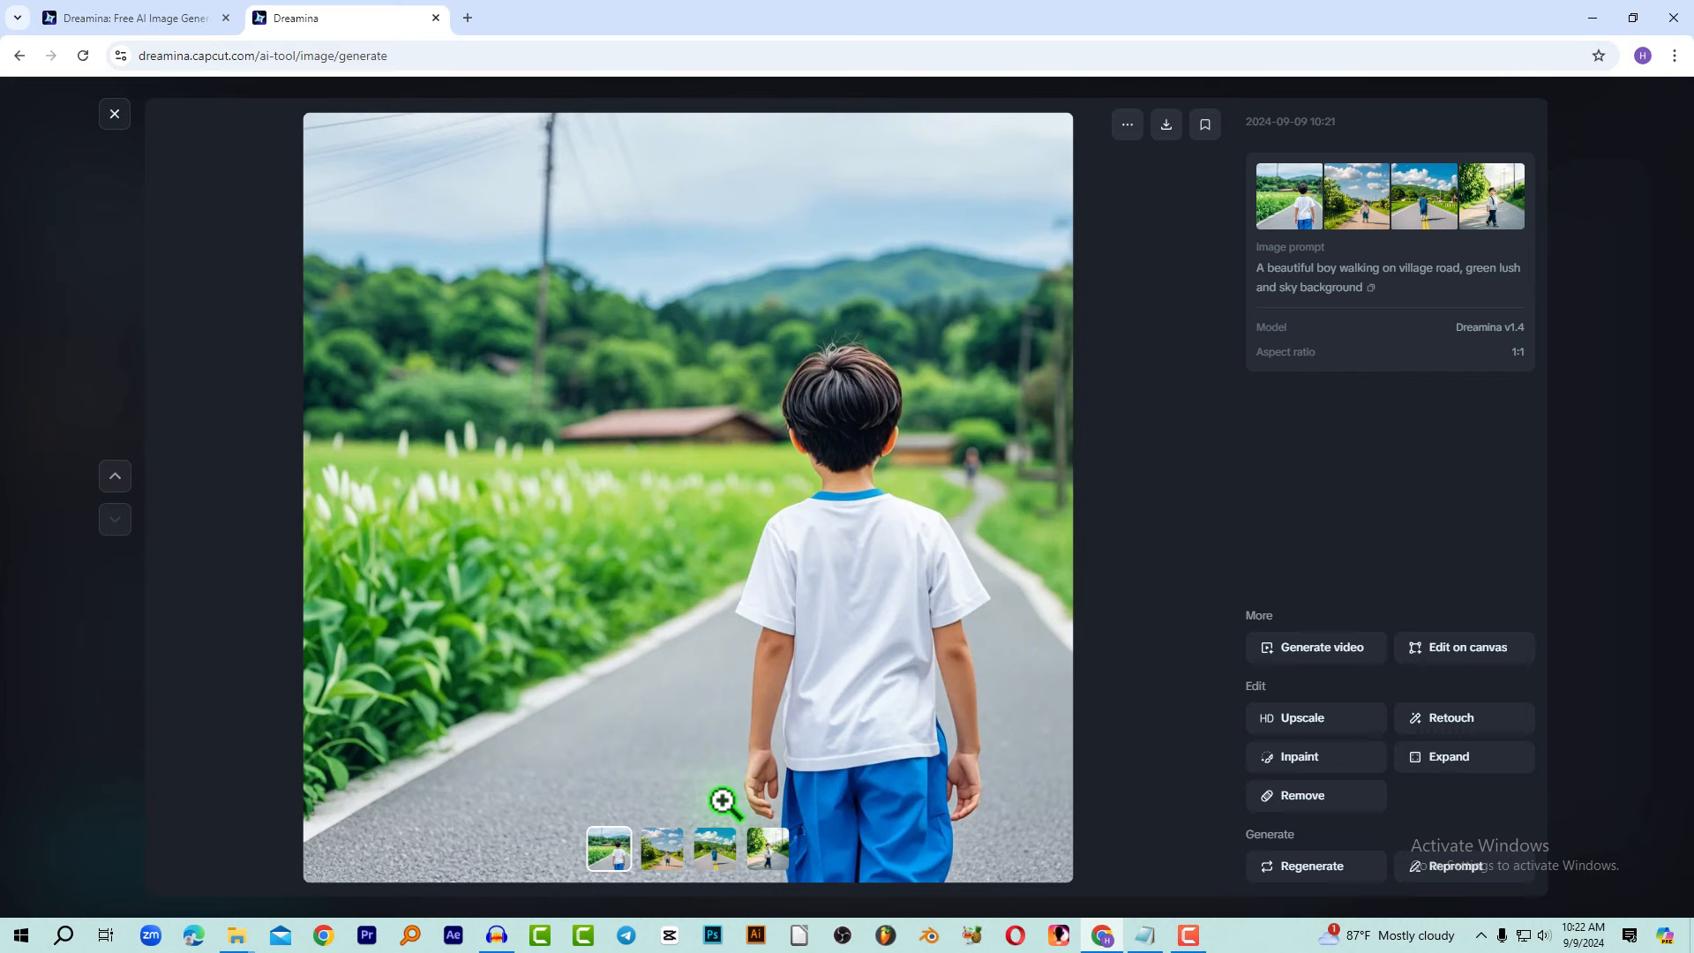
left_click(662, 852)
left_click(719, 852)
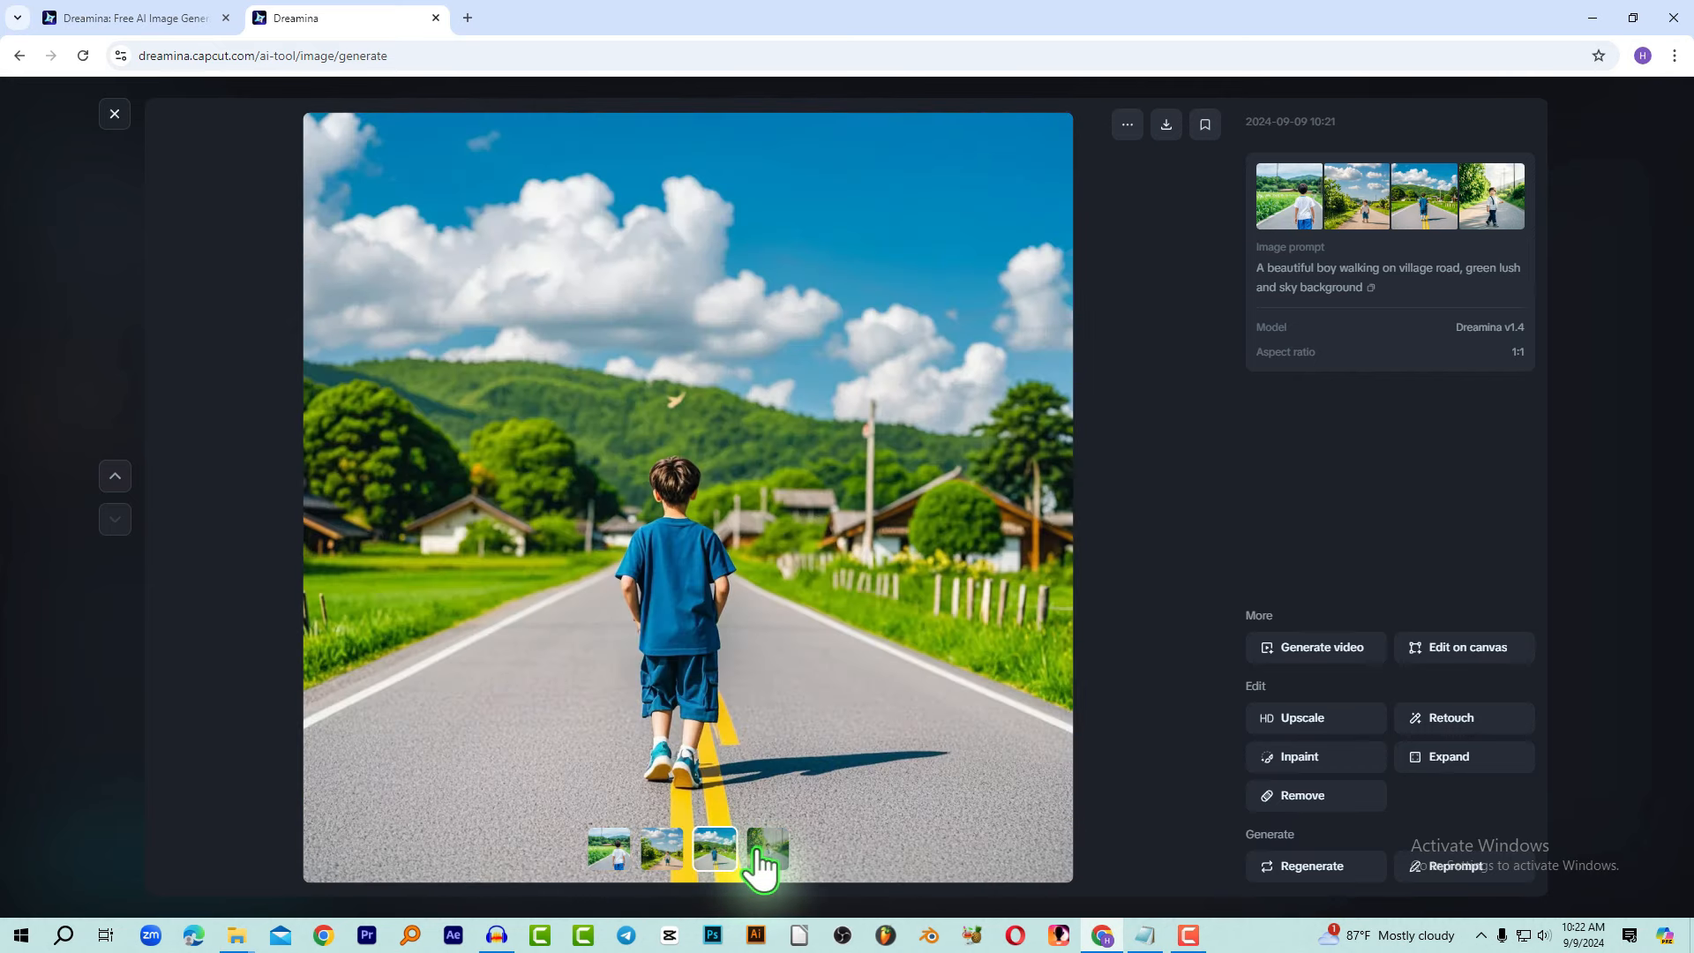
left_click(764, 851)
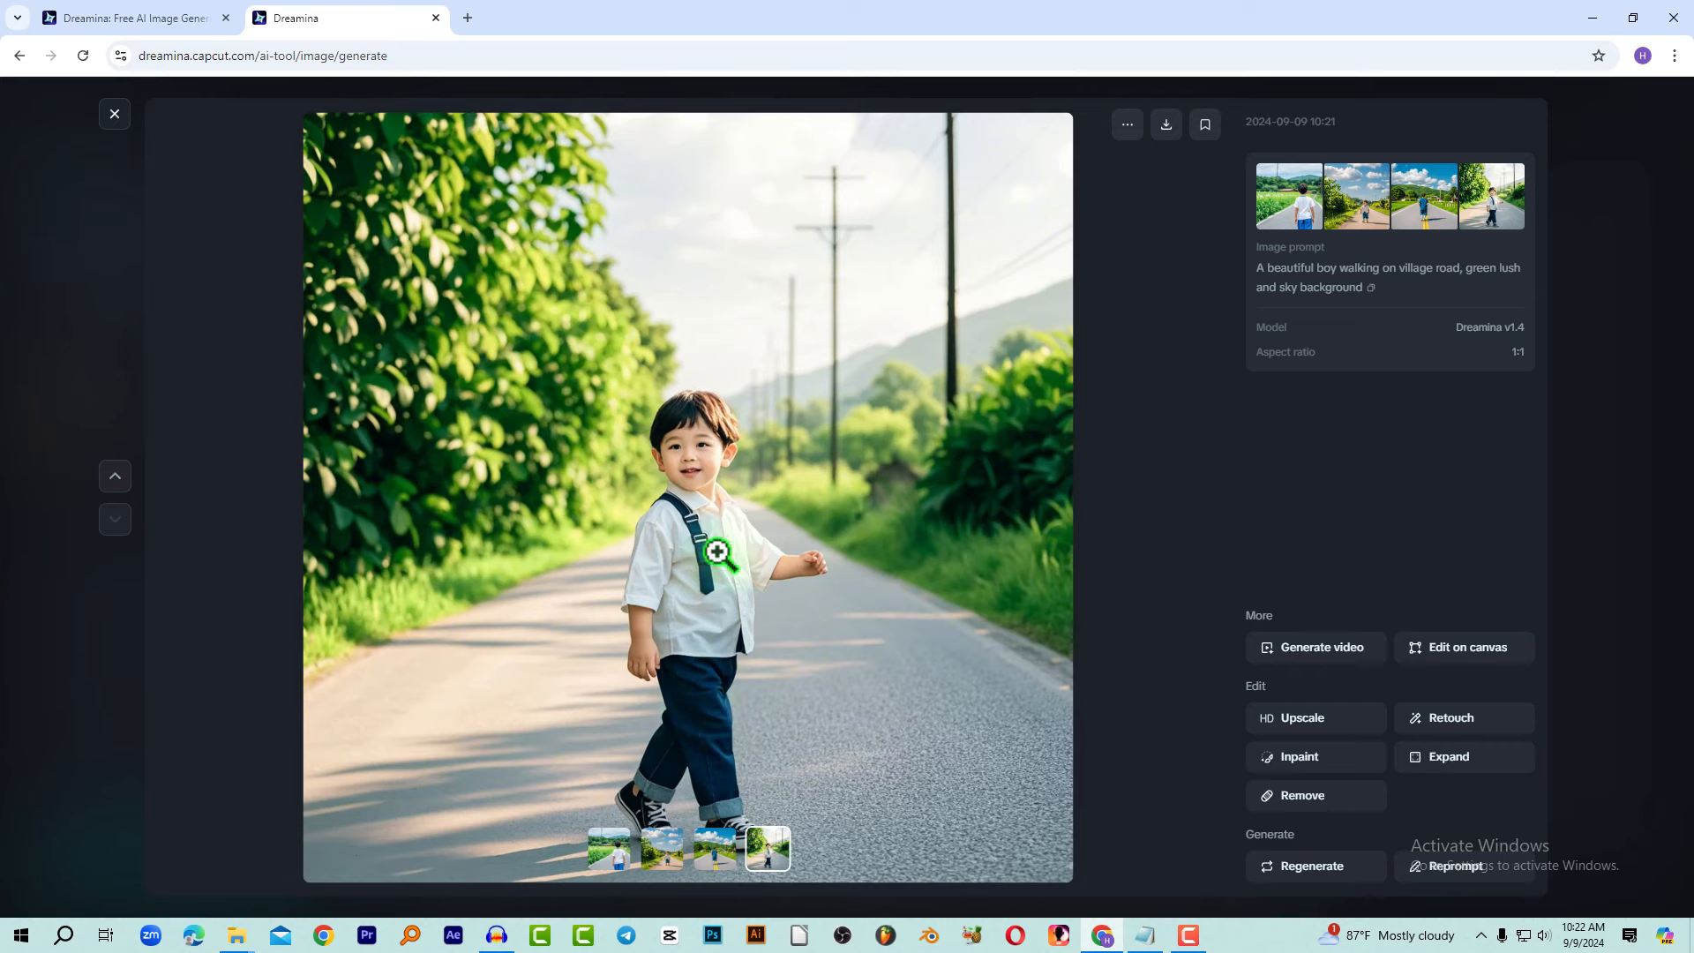
key("Escape")
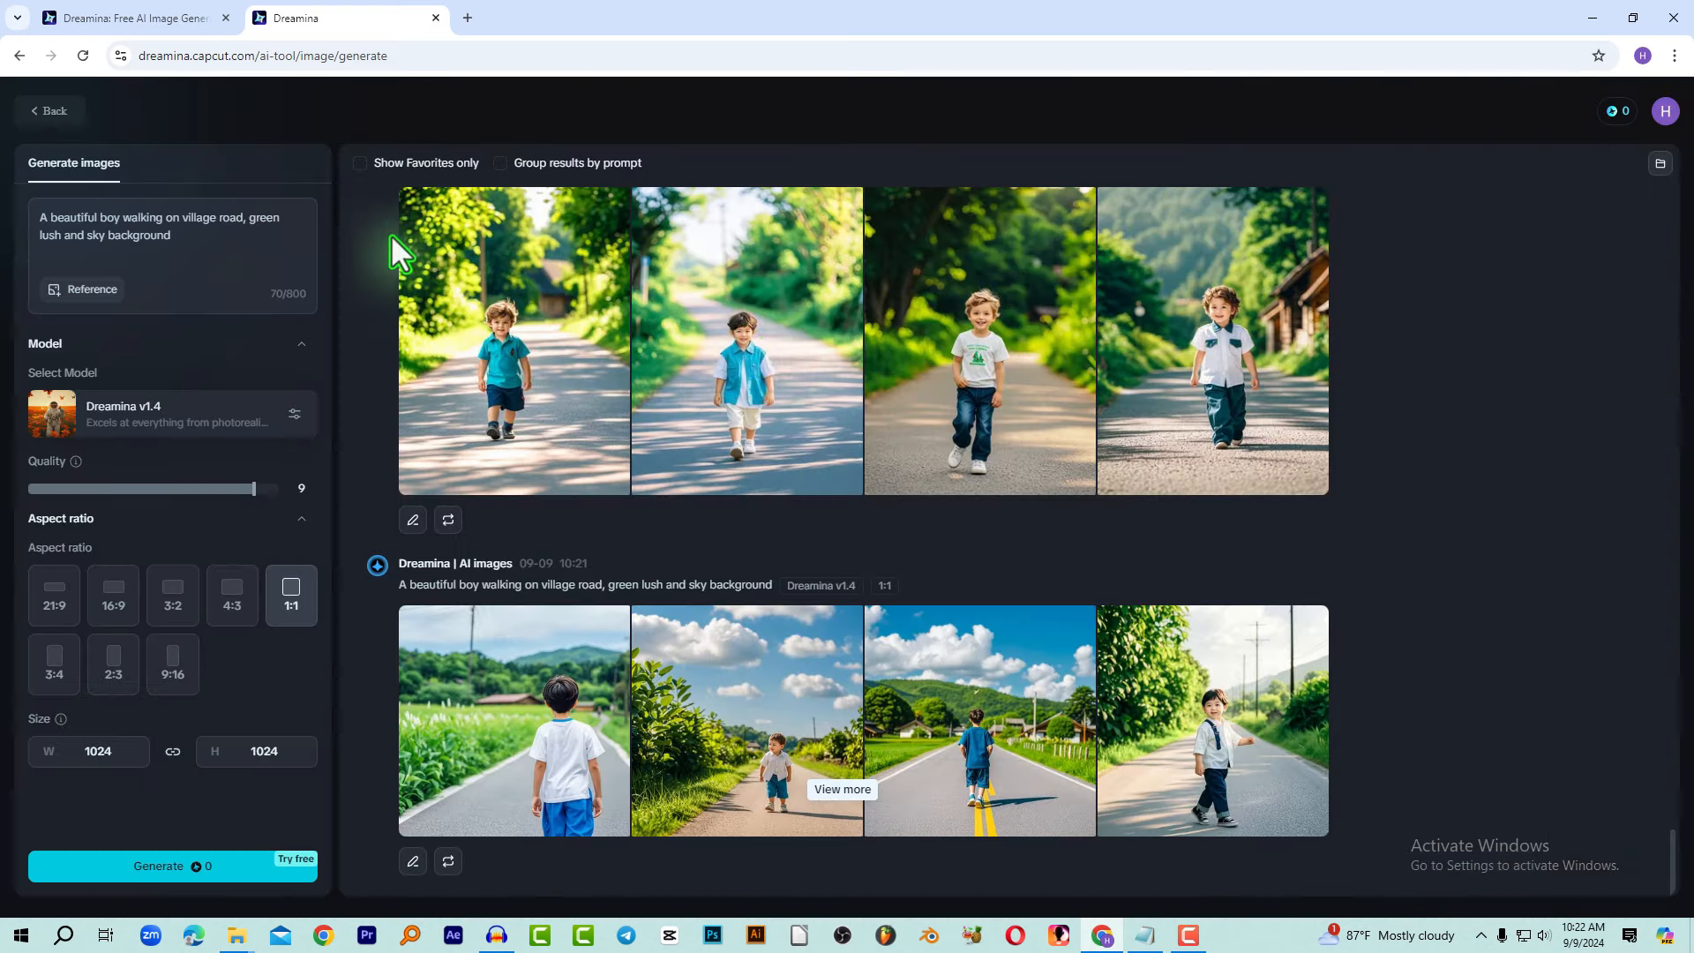
Generate new images with the Dreamina XL Pro model, adding "he is coming," after "village road," in the prompt.
left_click(139, 422)
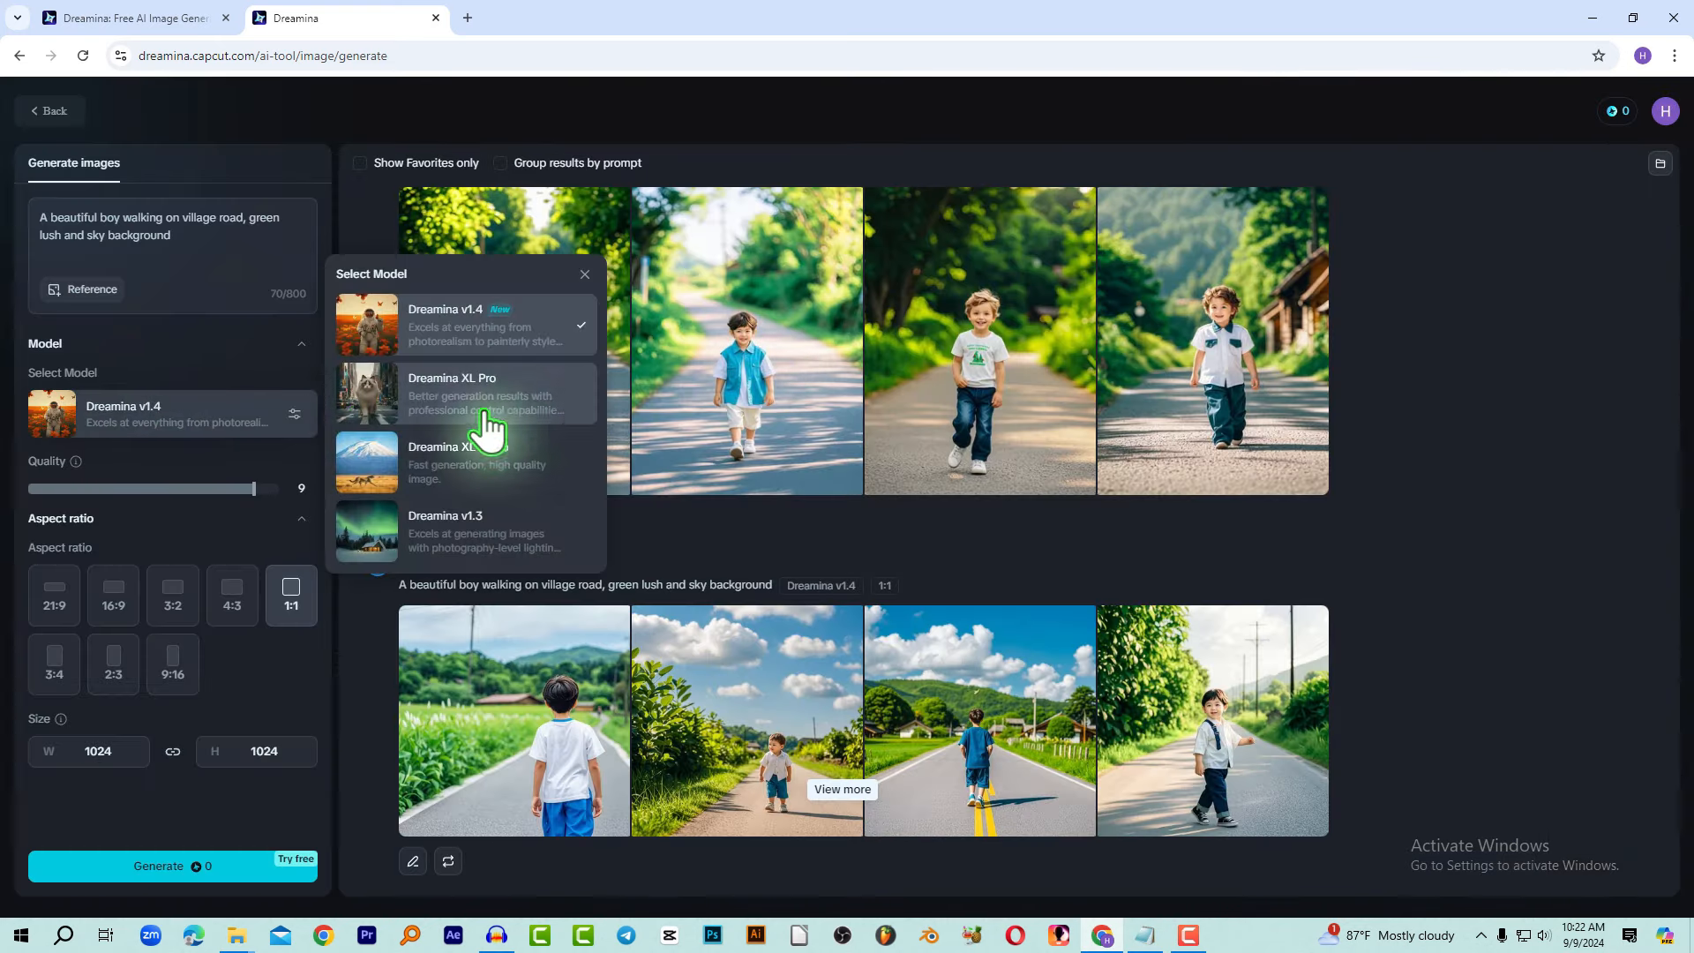
left_click(525, 423)
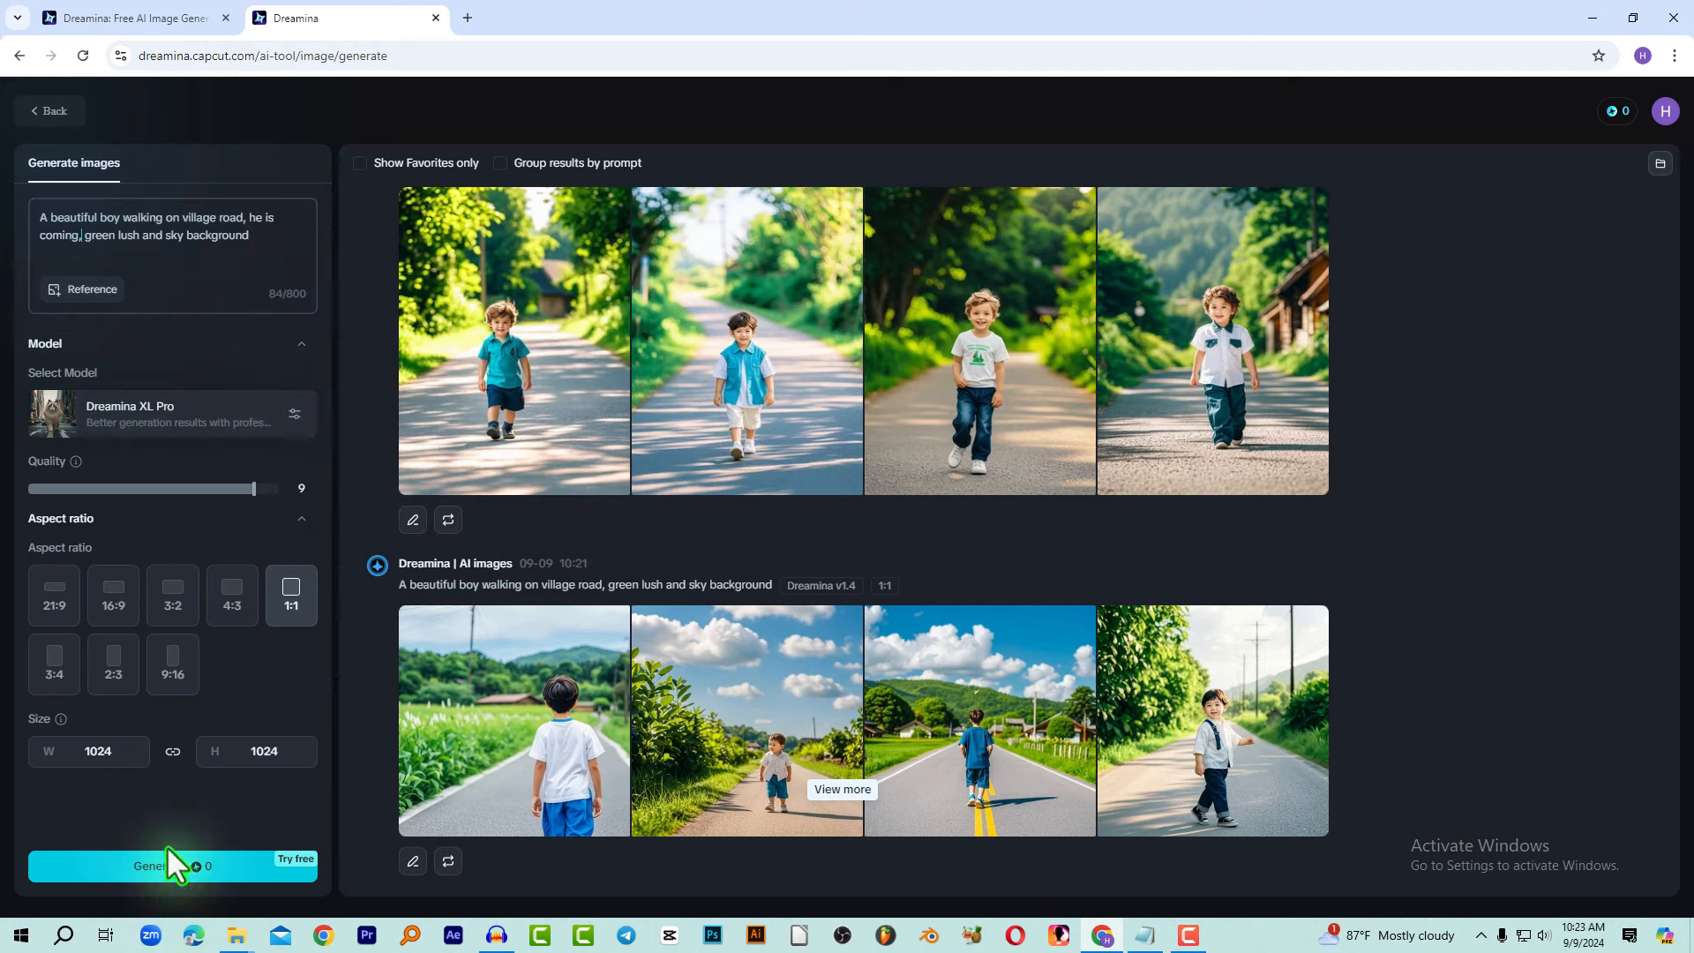
left_click(165, 863)
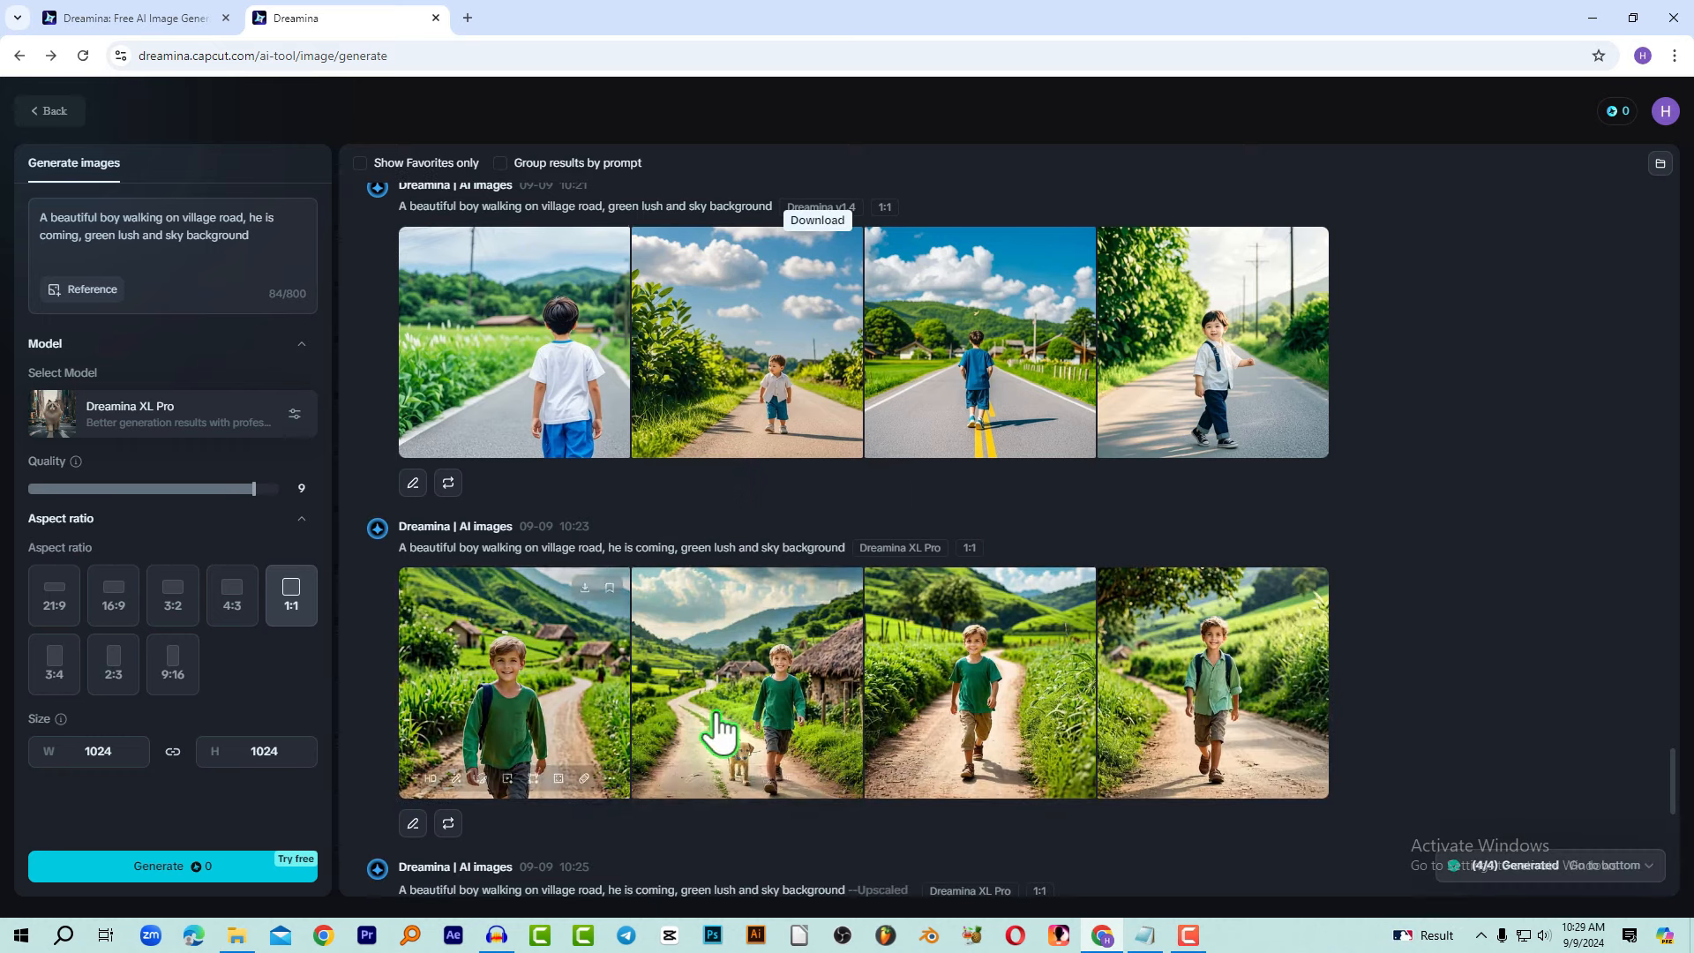
View the second and third Dreamina XL Pro images enlarged.
left_click(768, 673)
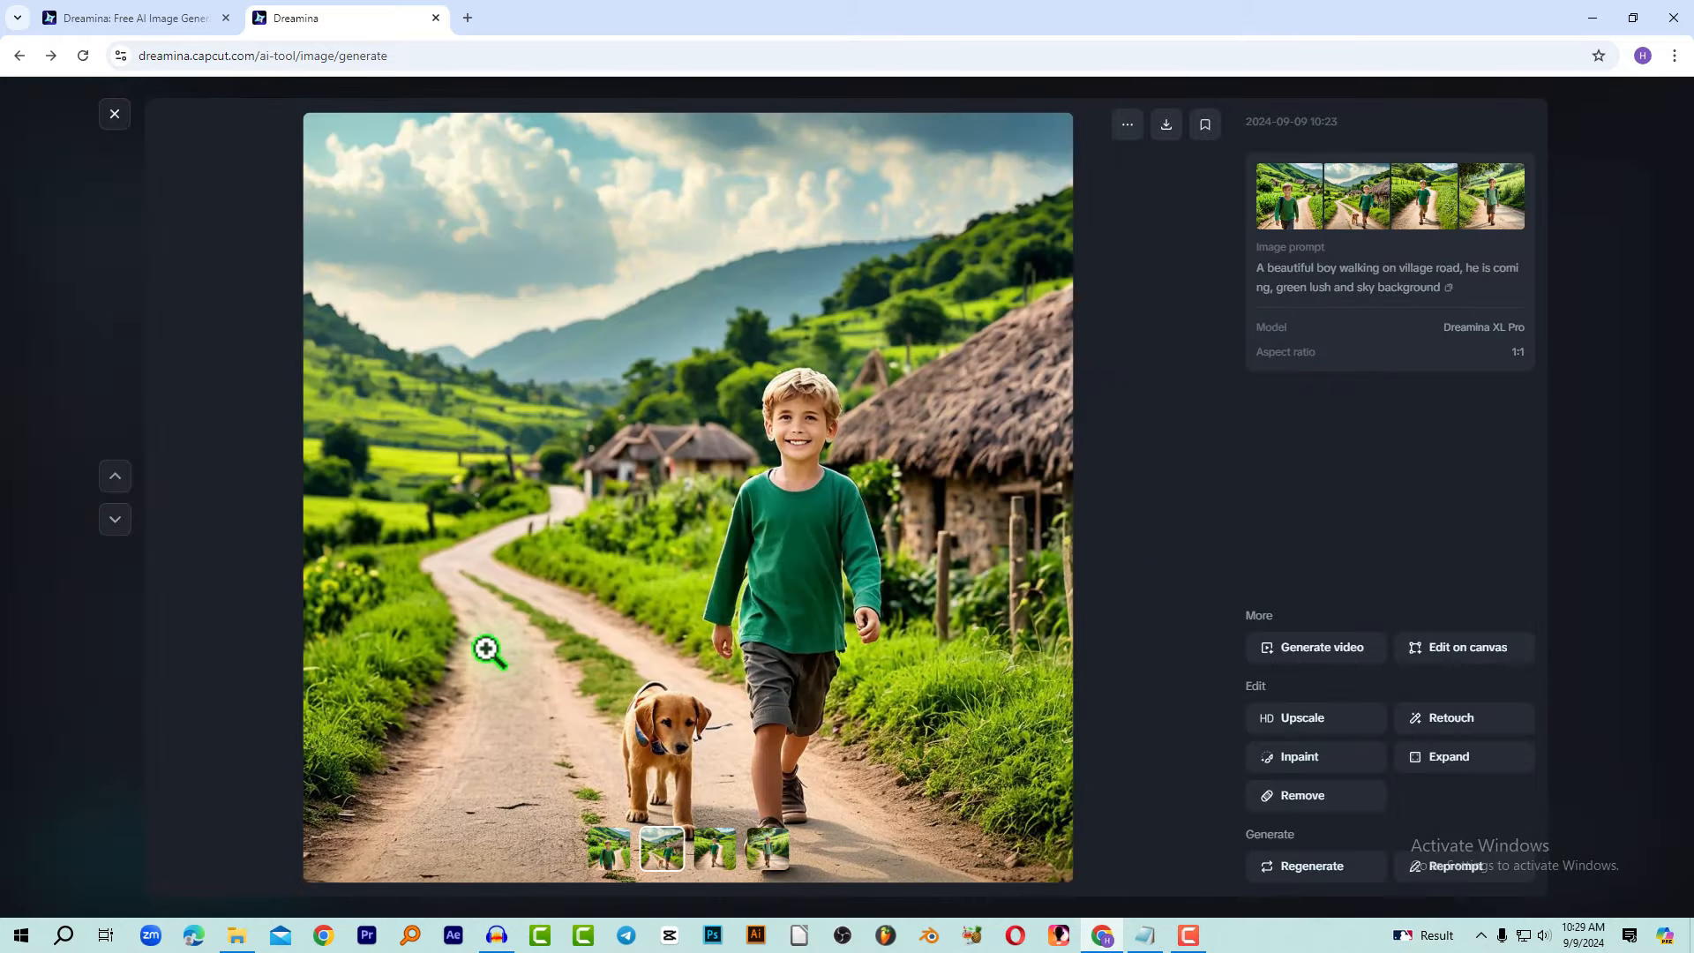
left_click(713, 850)
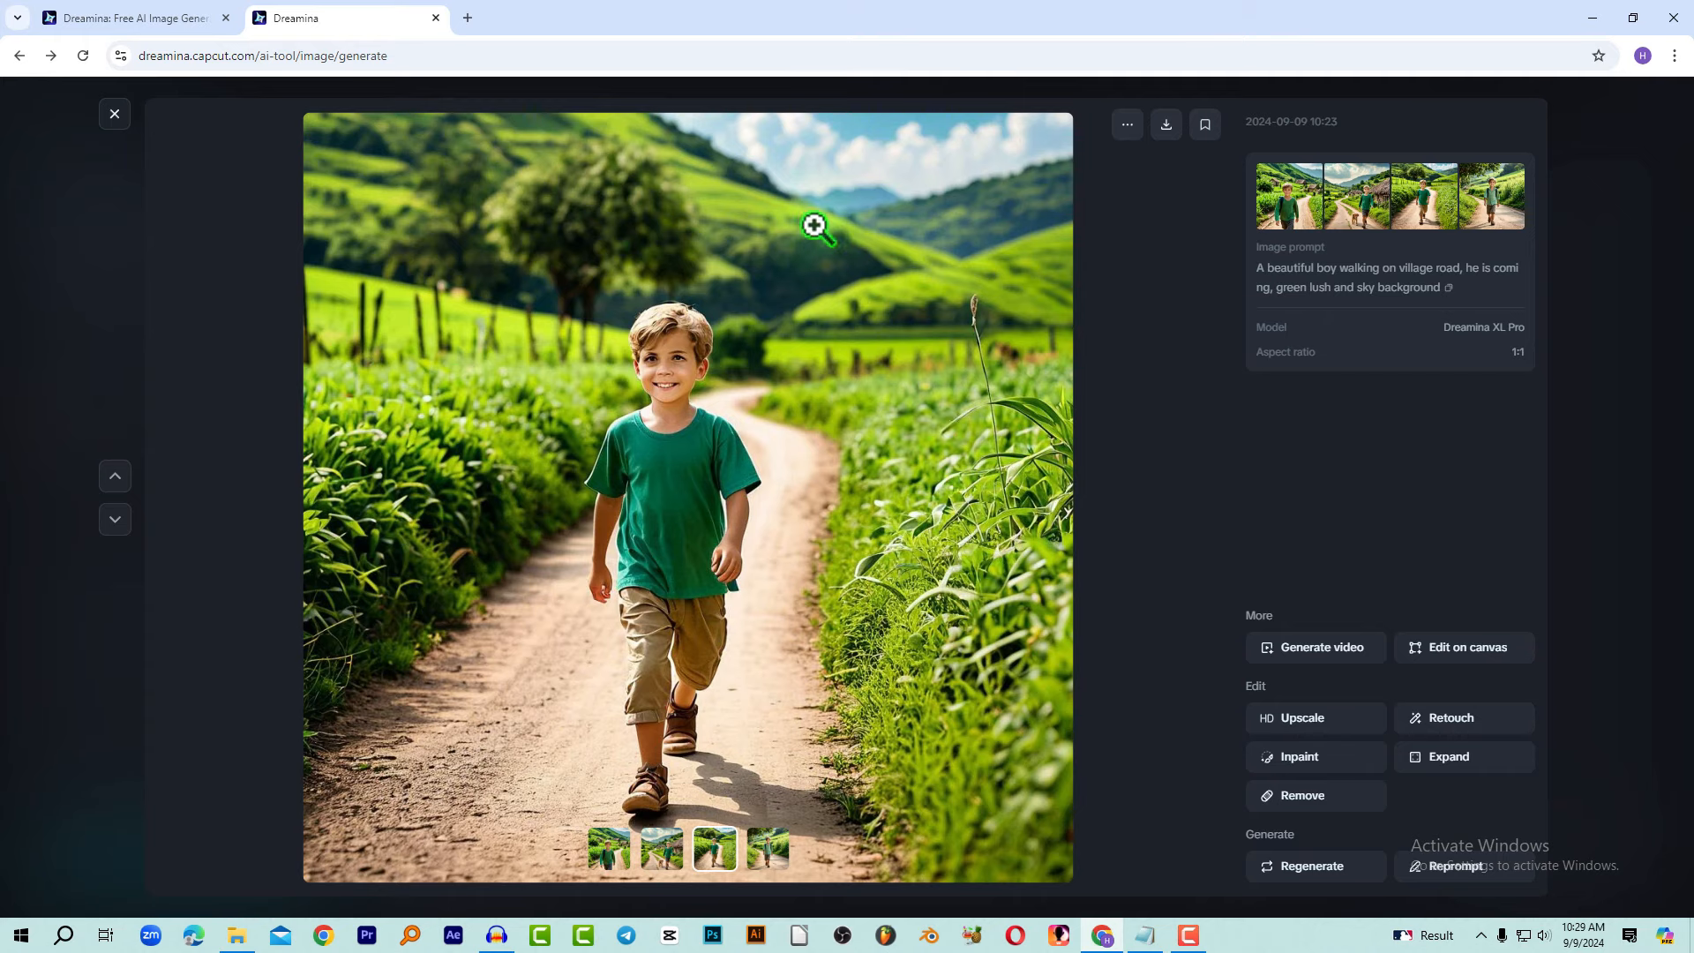
View the fourth and second Dreamina XL Pro images enlarged again, and return to the results list.
left_click(768, 849)
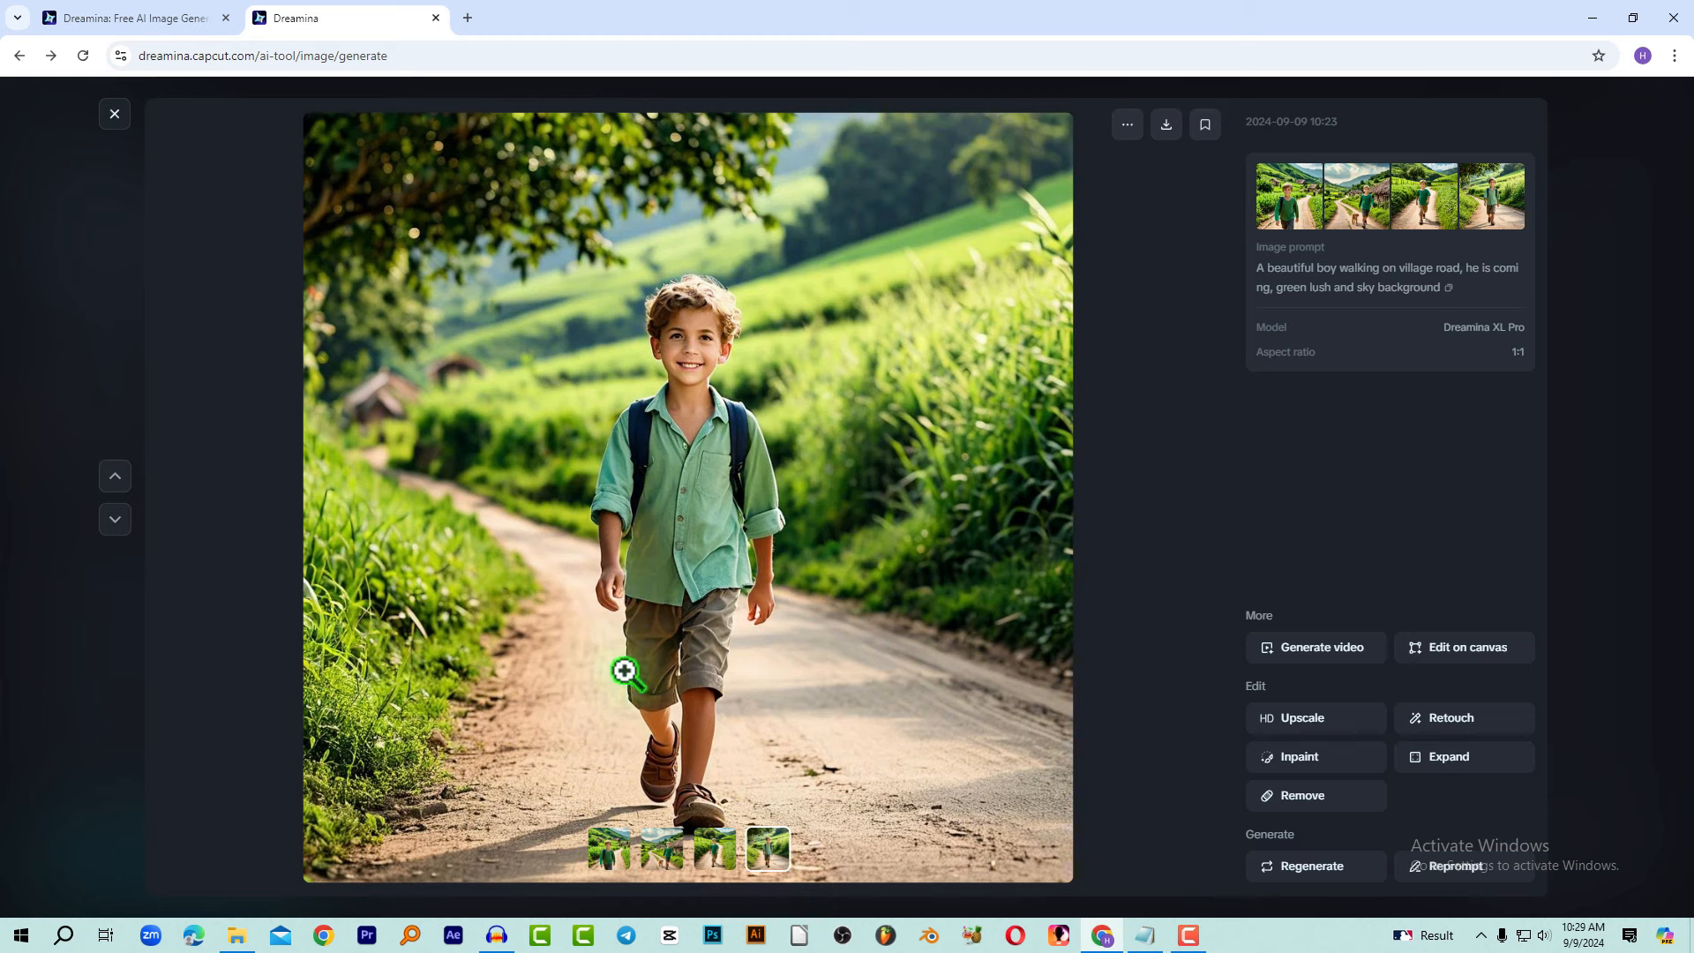
left_click(662, 849)
left_click(768, 852)
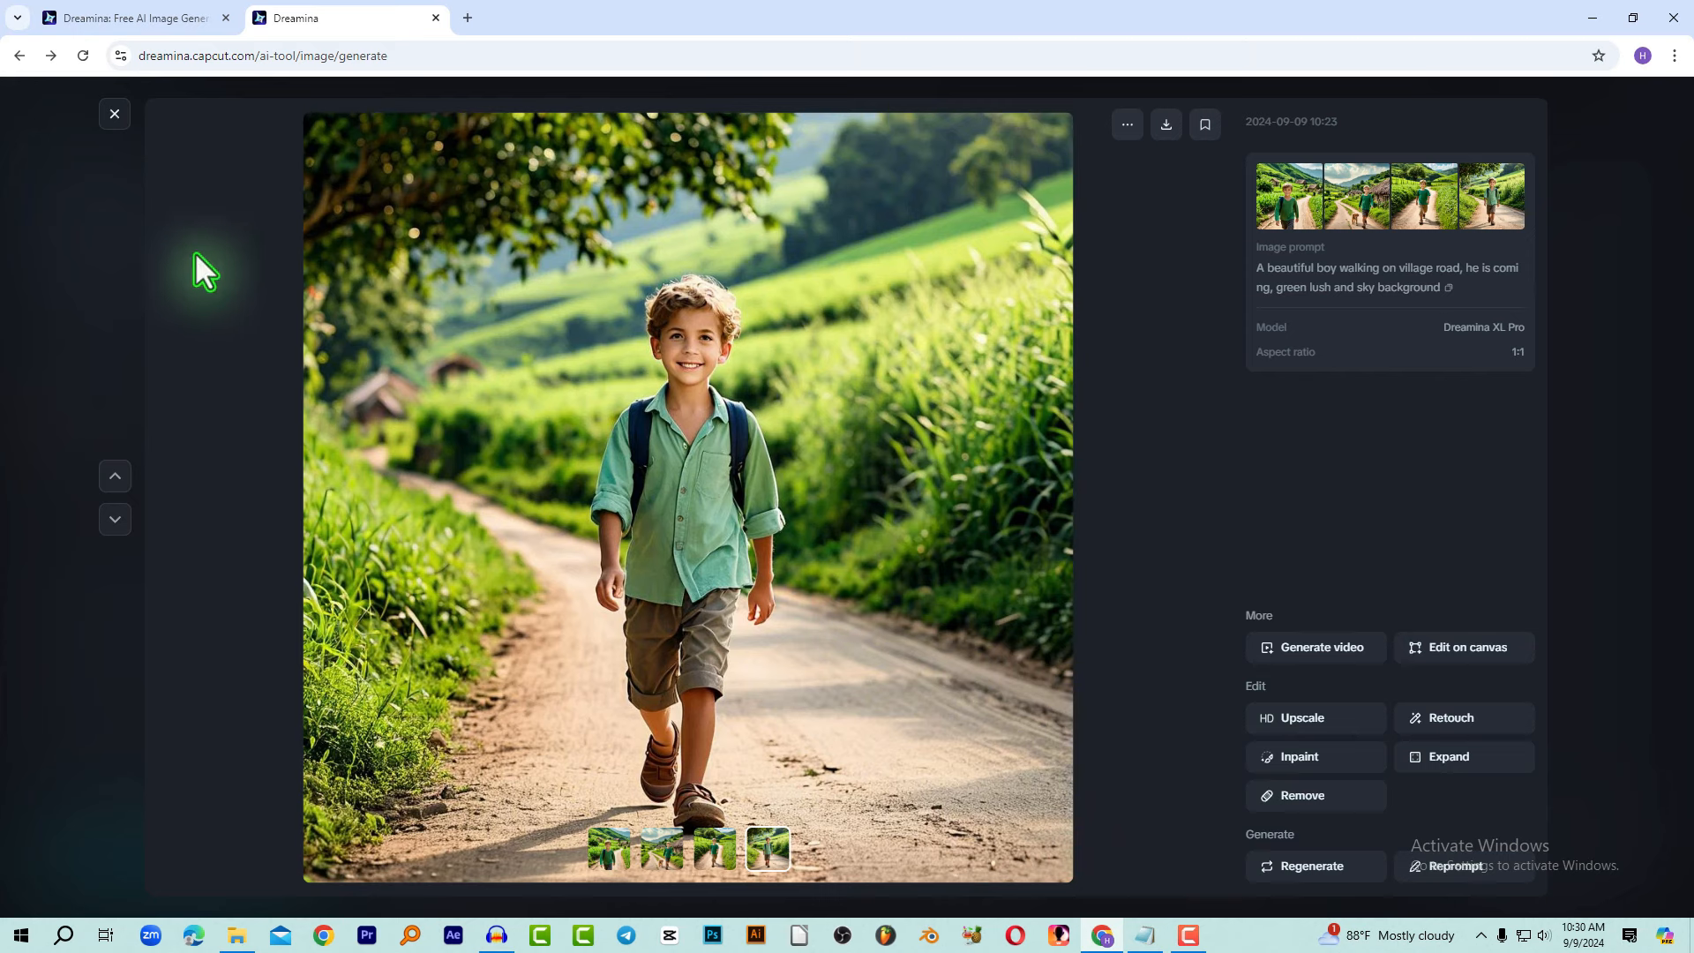
left_click(115, 124)
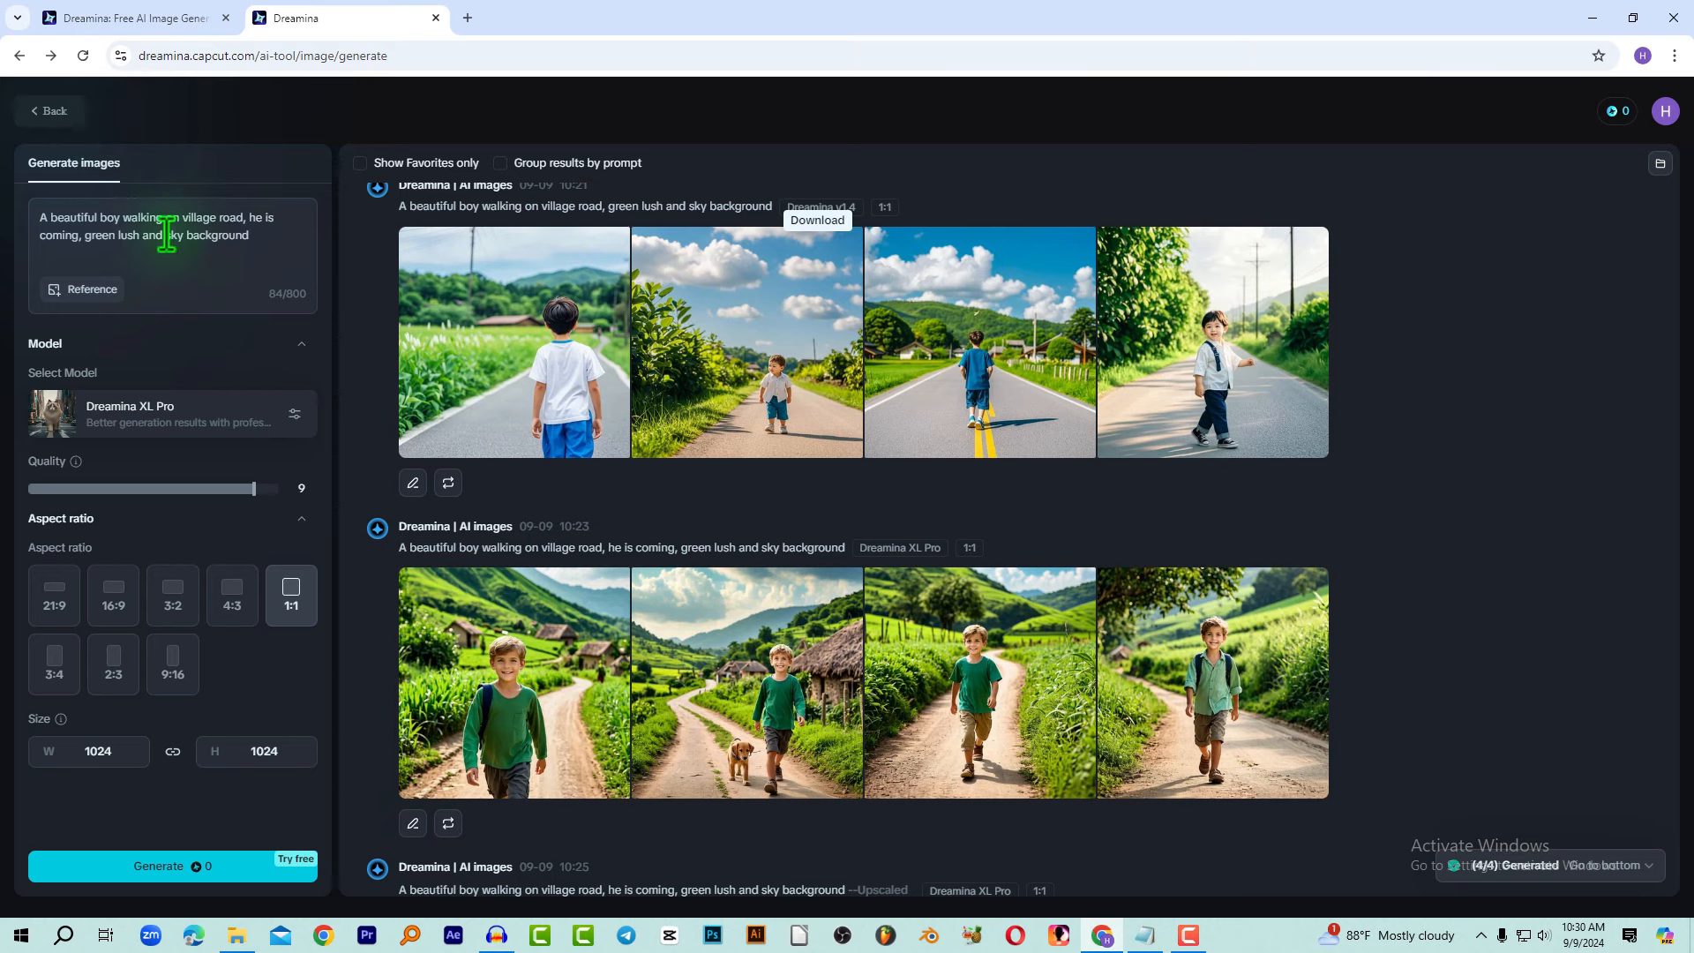
Replace the prompt with "a young man sitting on a bus stop, realistic characters, Movie scene, close-up, depth of field,".
left_click(186, 235)
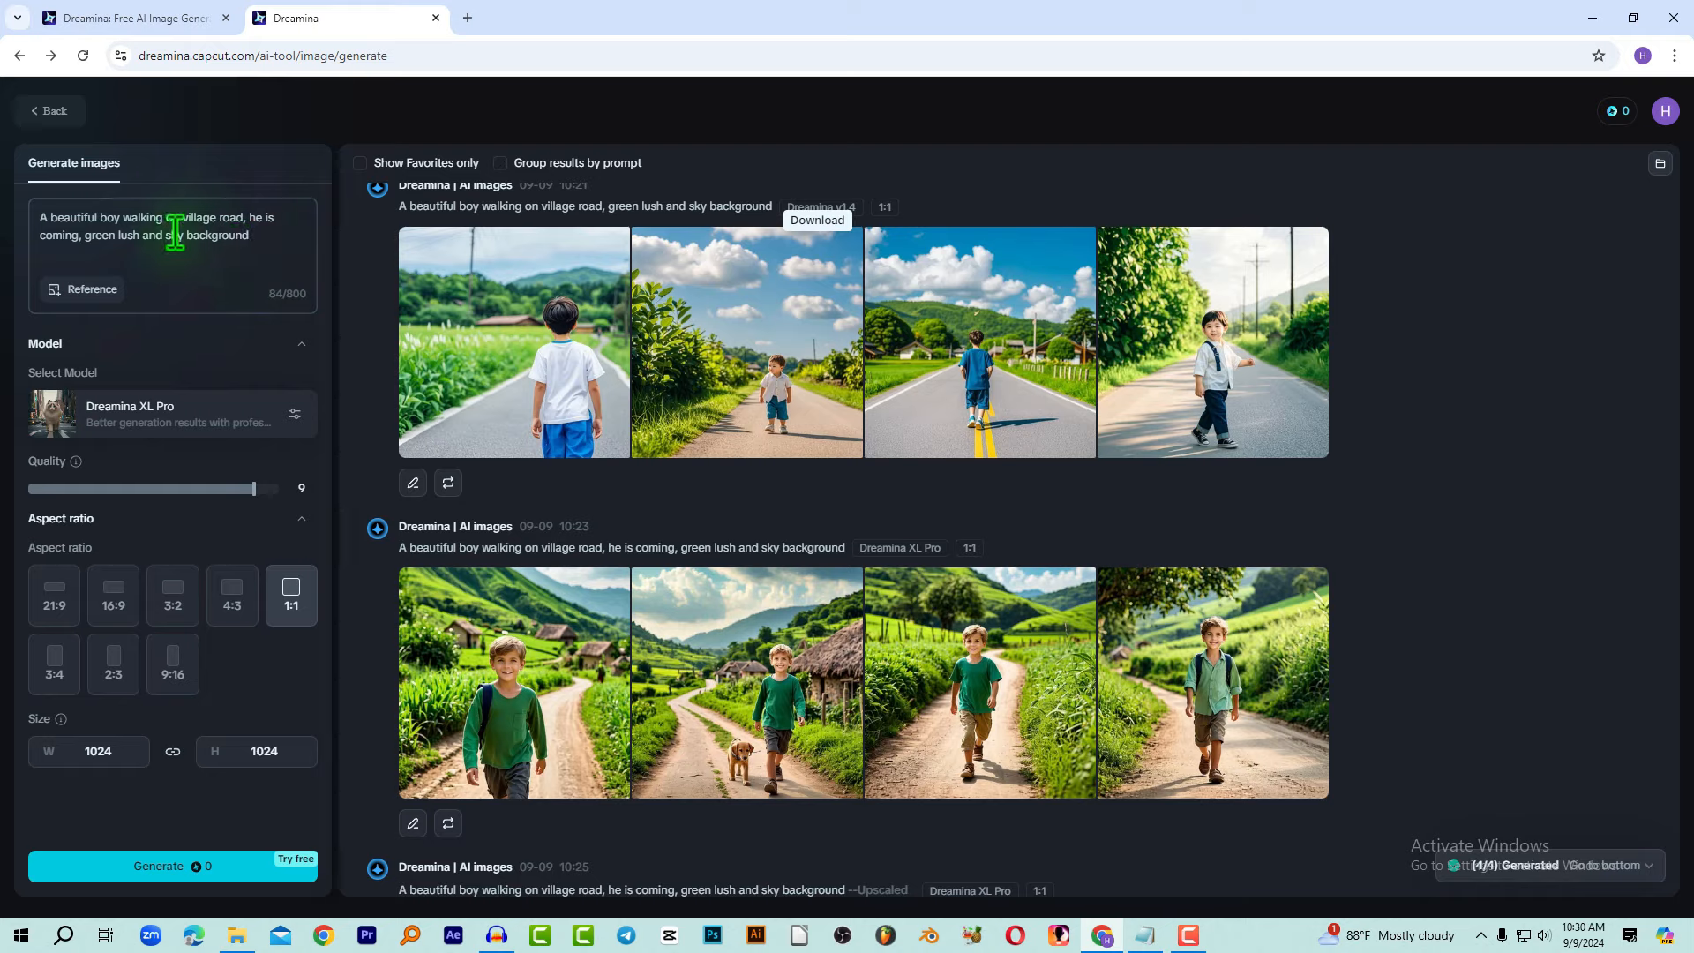
key("ctrl+a")
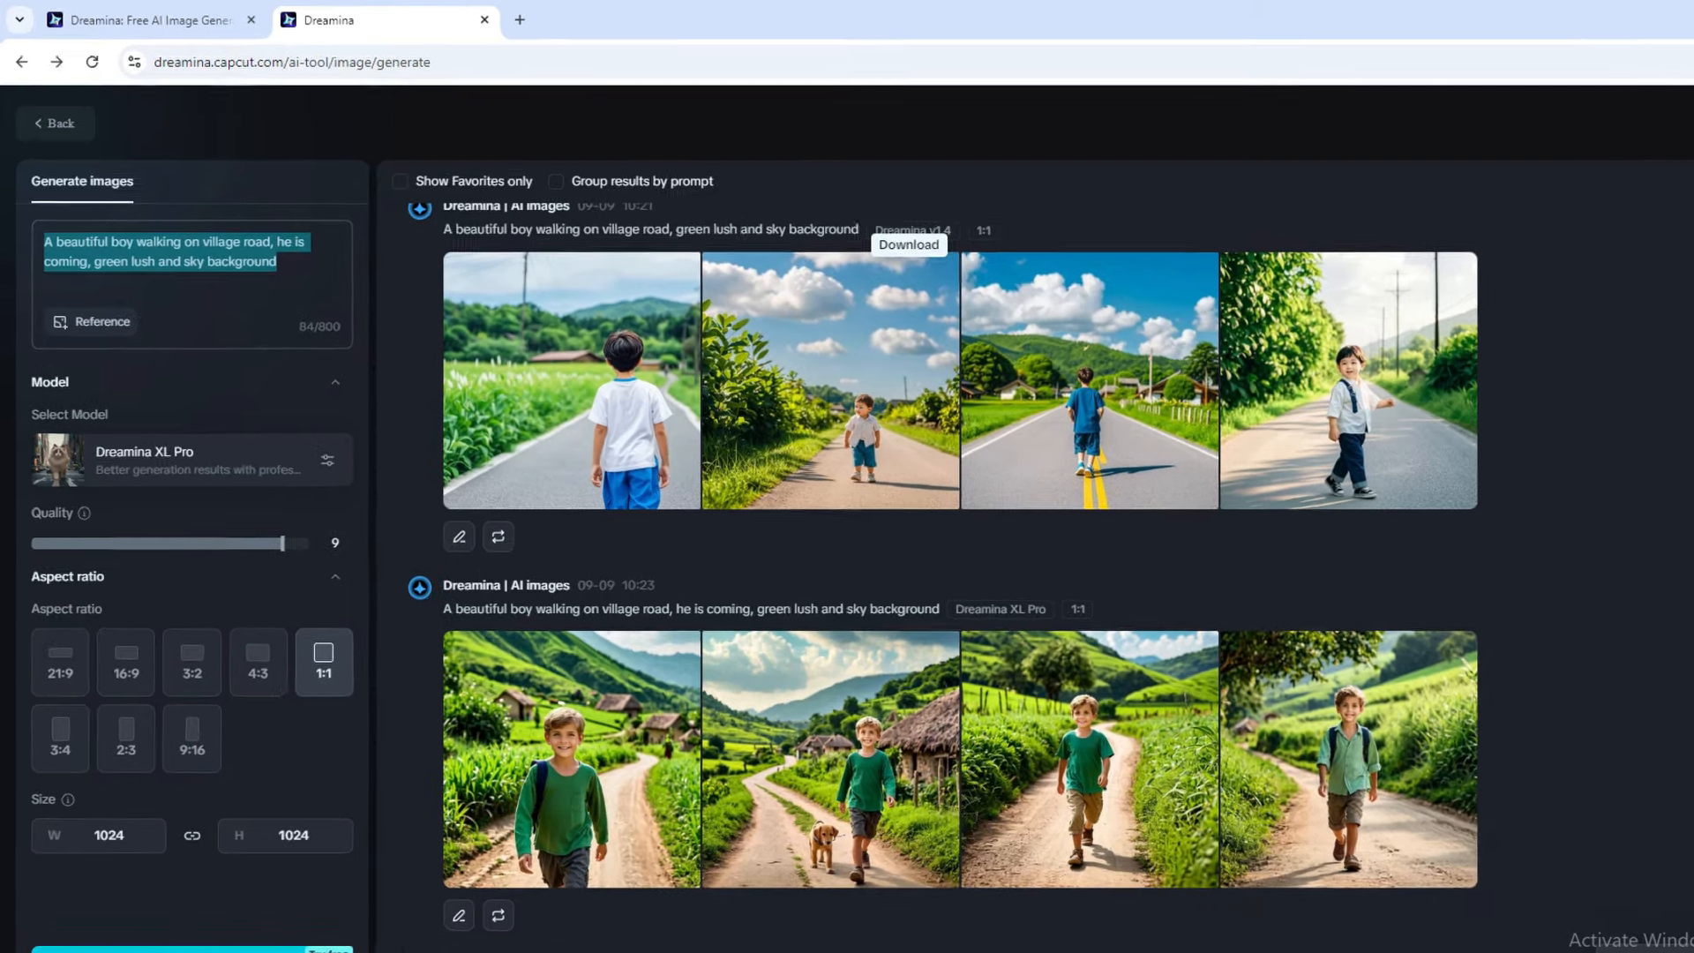
type("a young man sitting on a chair, winter, soft picture, crowd, realistic characters, Movie scene, close-up, depth of field, bus stop, rich")
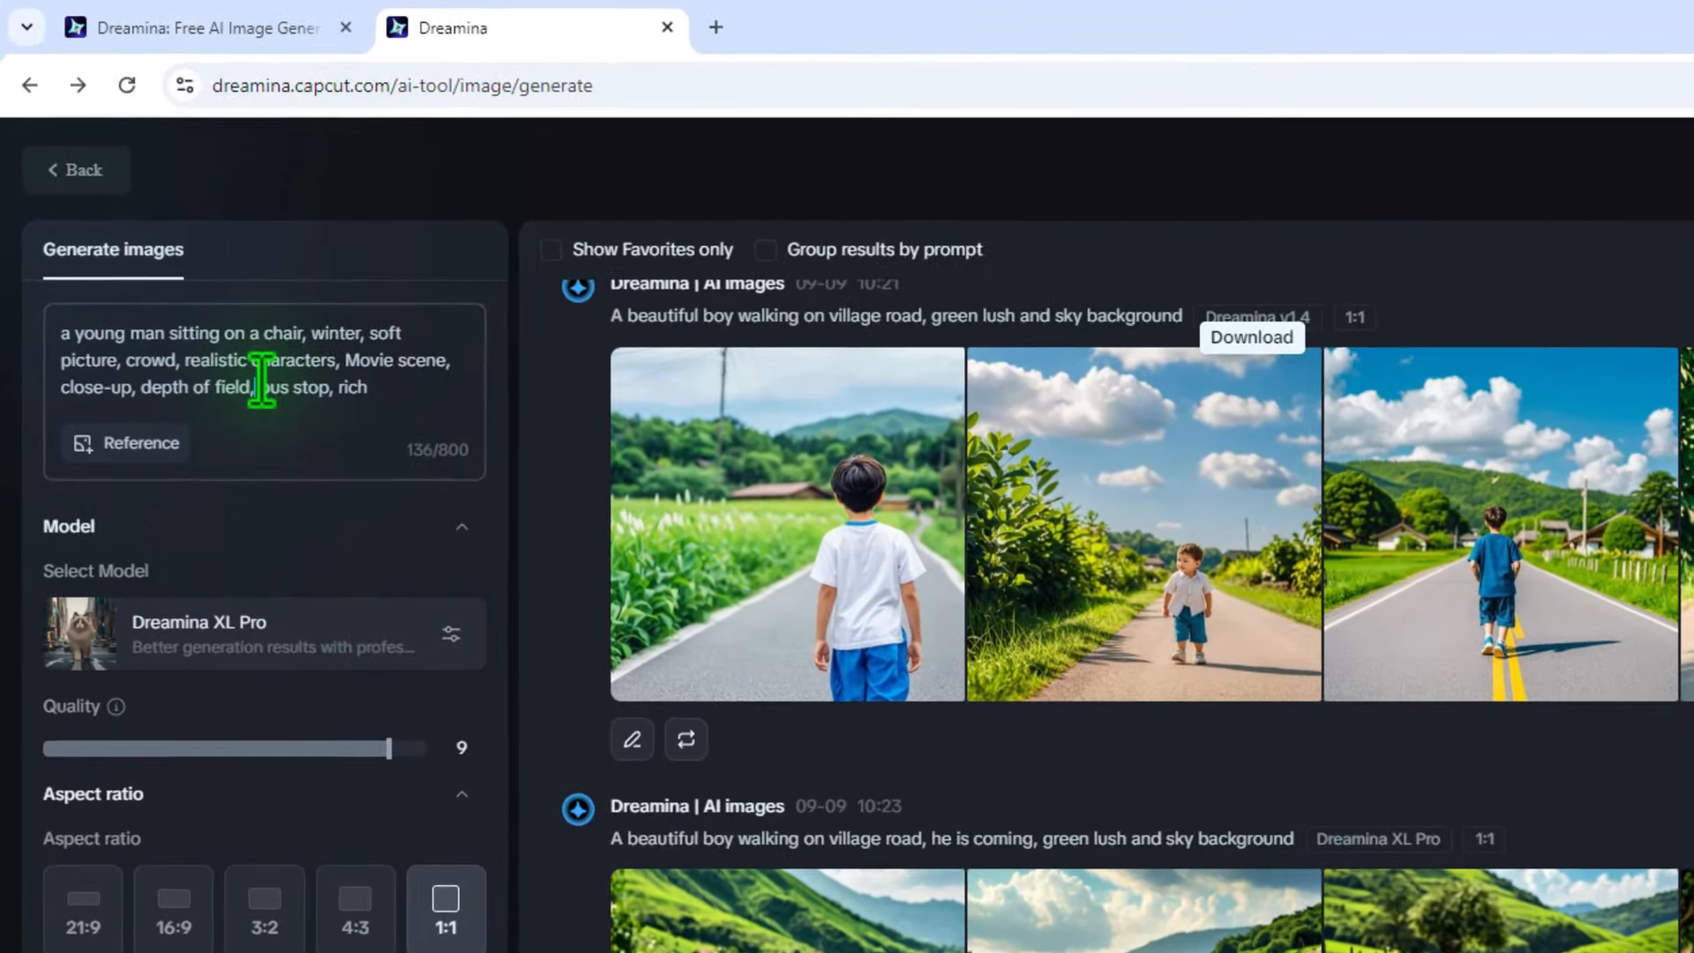
key("ctrl+a")
type("a young man sitting on a bus stop, realistic characters, Movie scene, close-up, depth of field,")
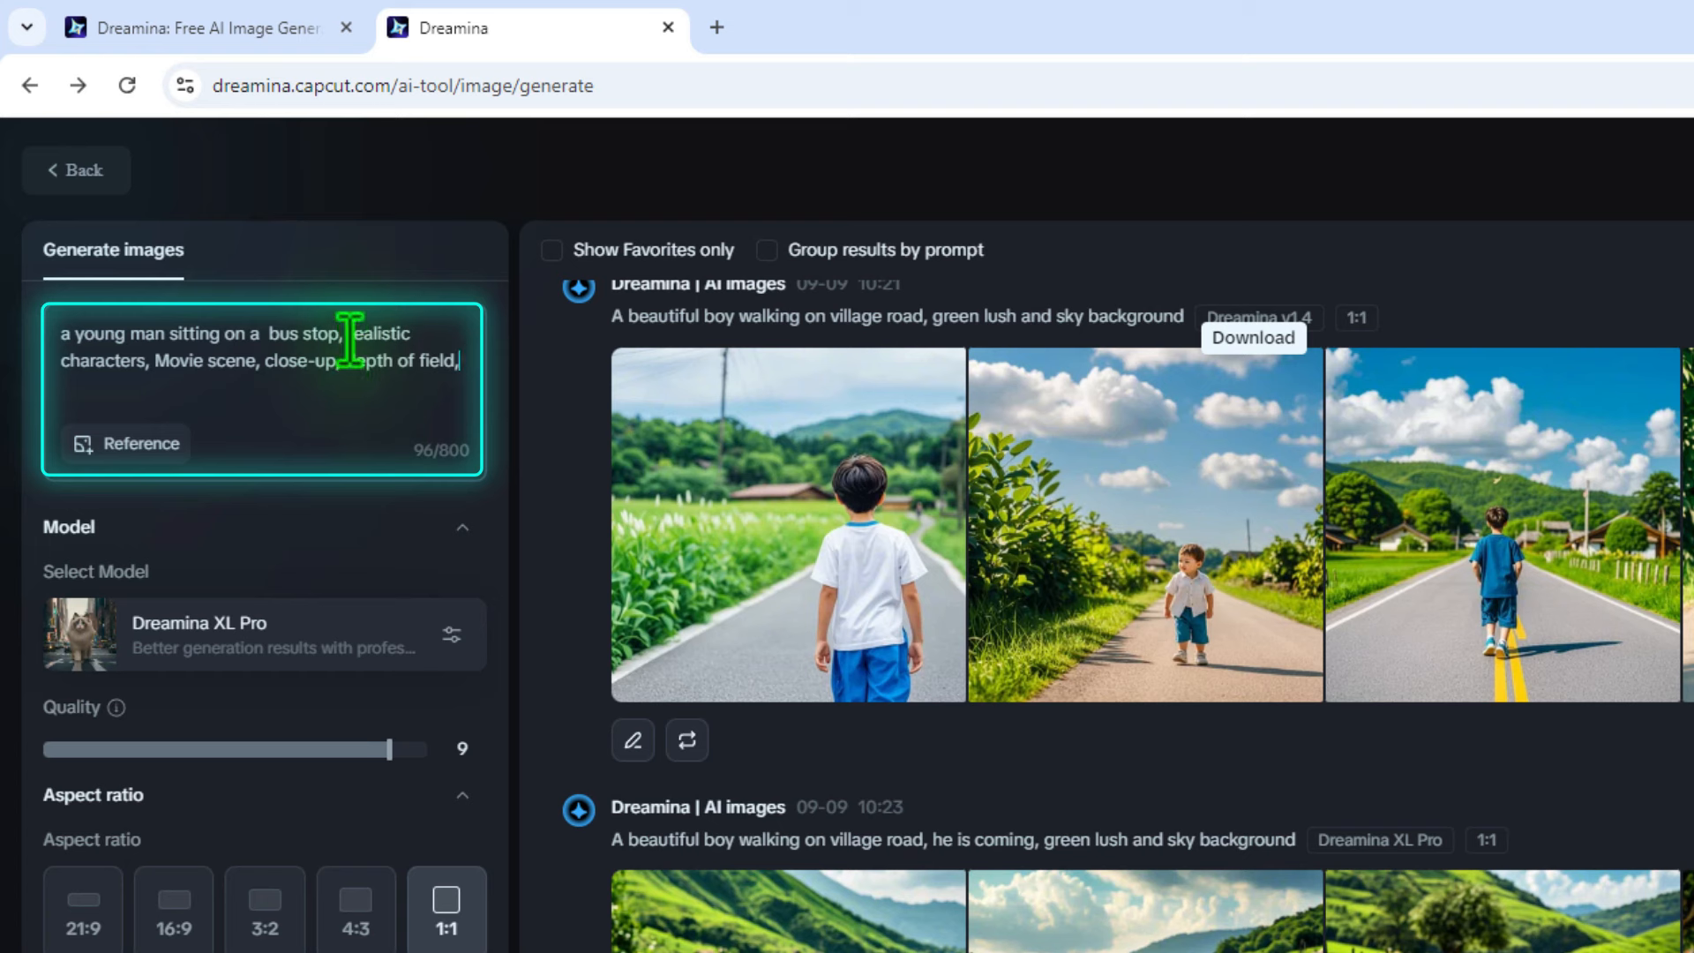
left_click_drag(356, 340, 481, 393)
left_click(435, 367)
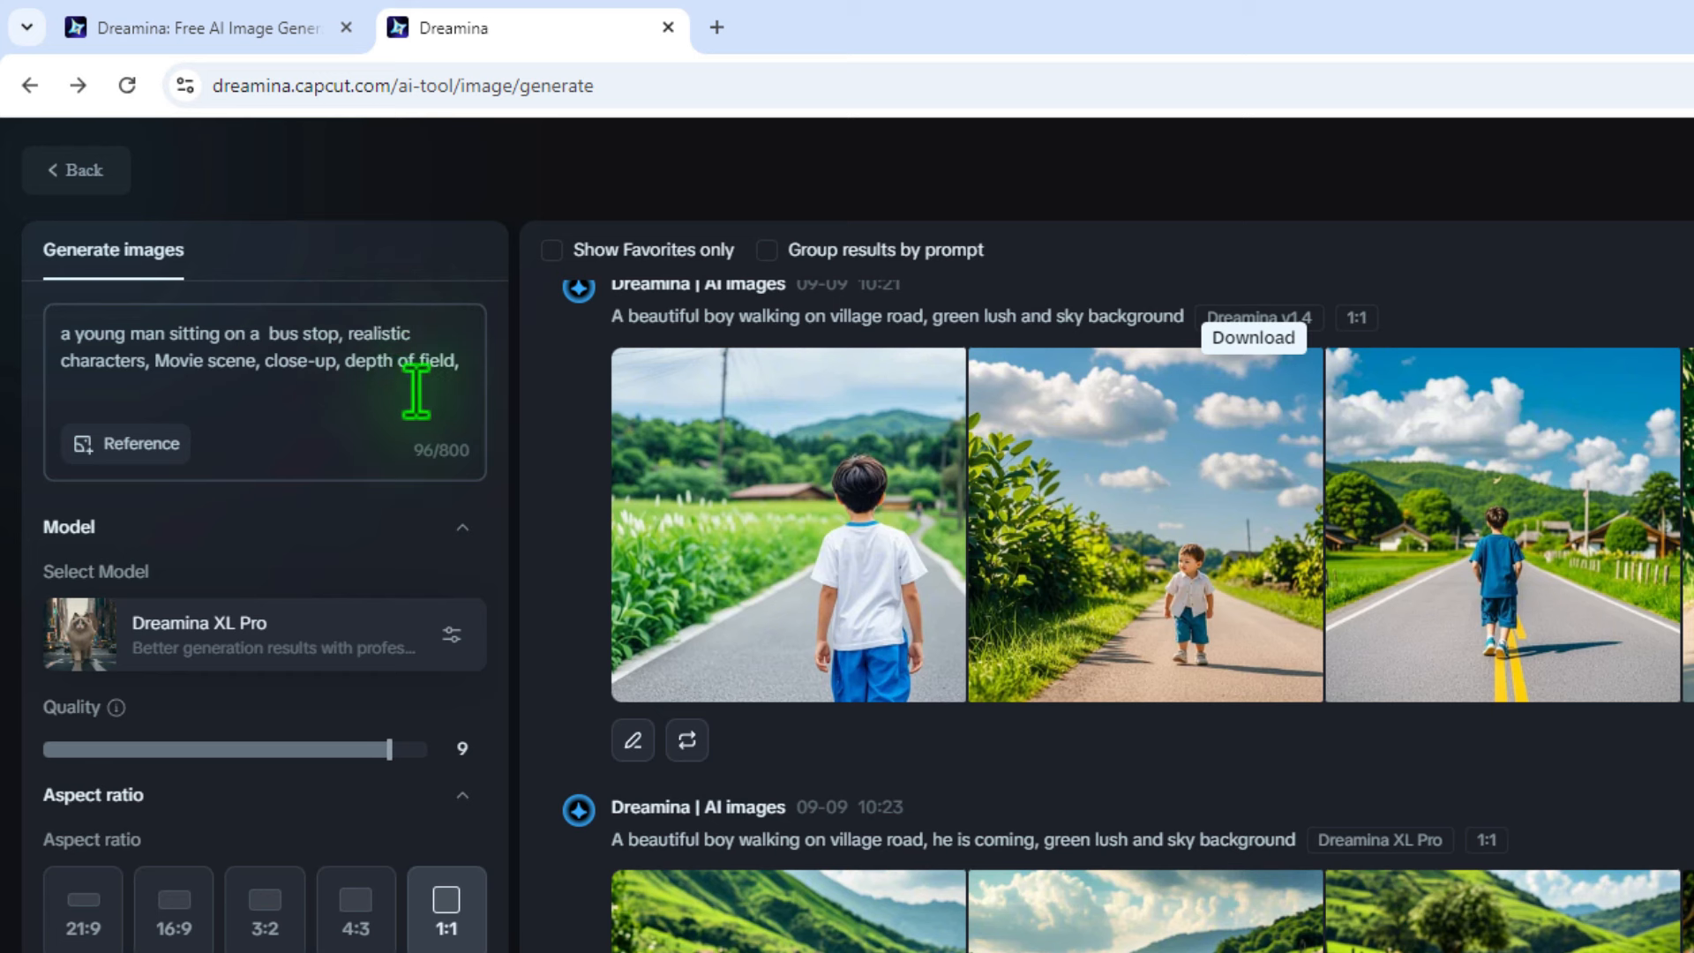
left_click_drag(465, 365, 388, 345)
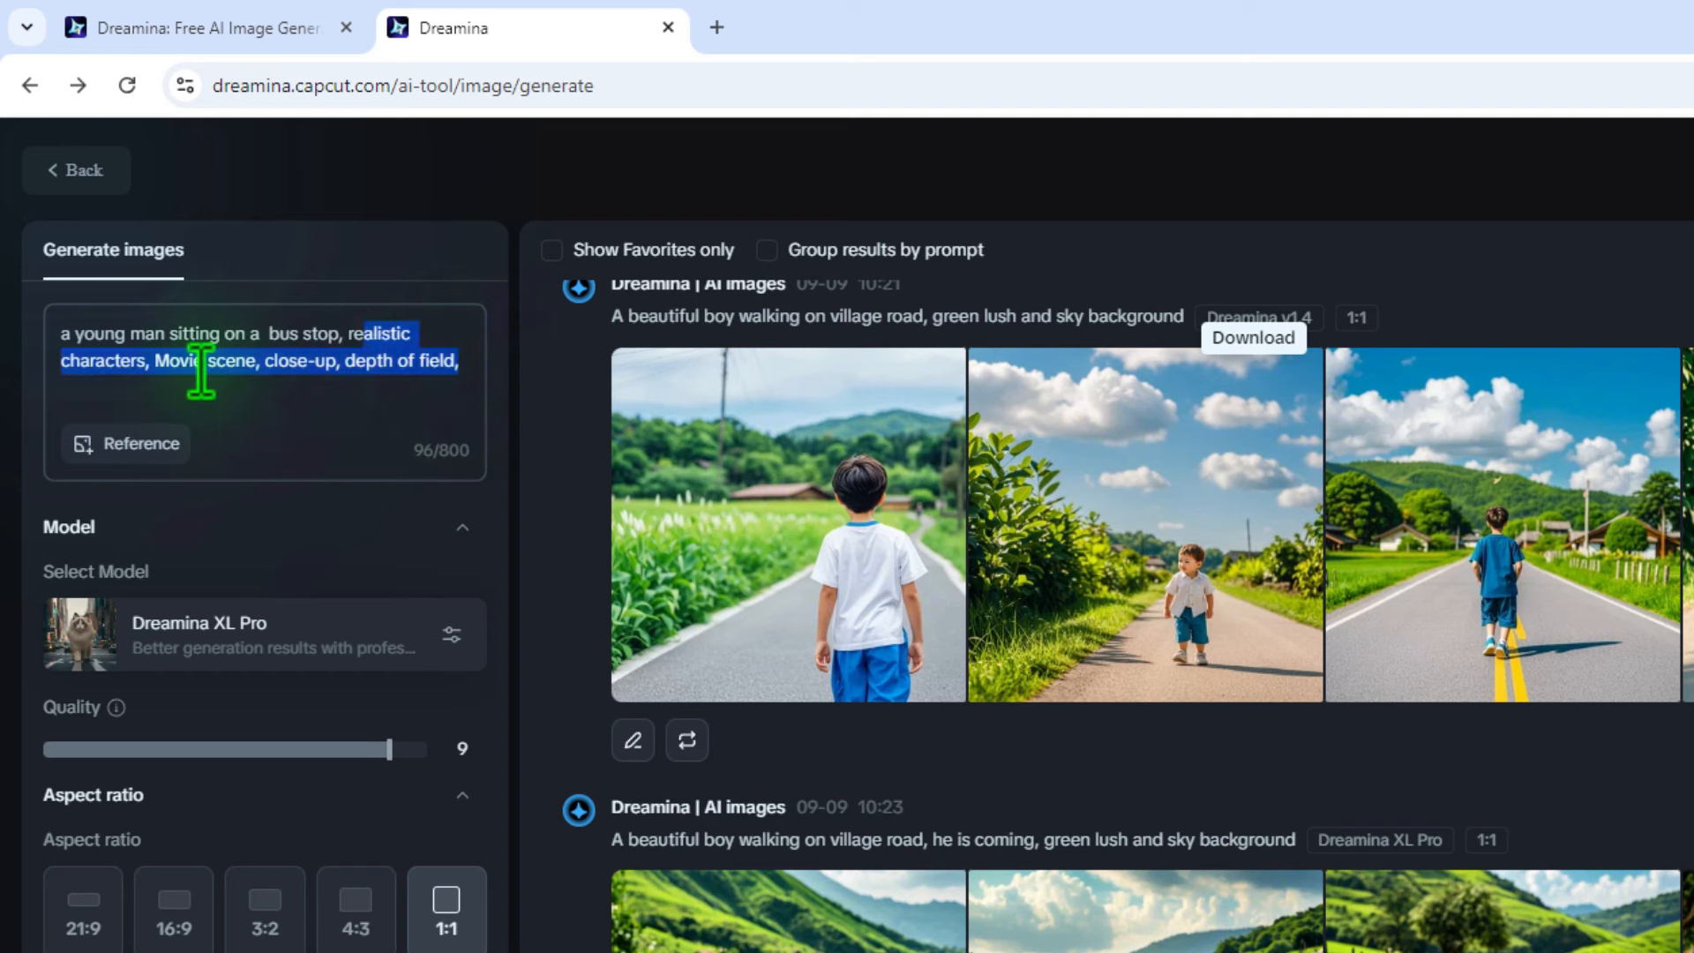
left_click(156, 360)
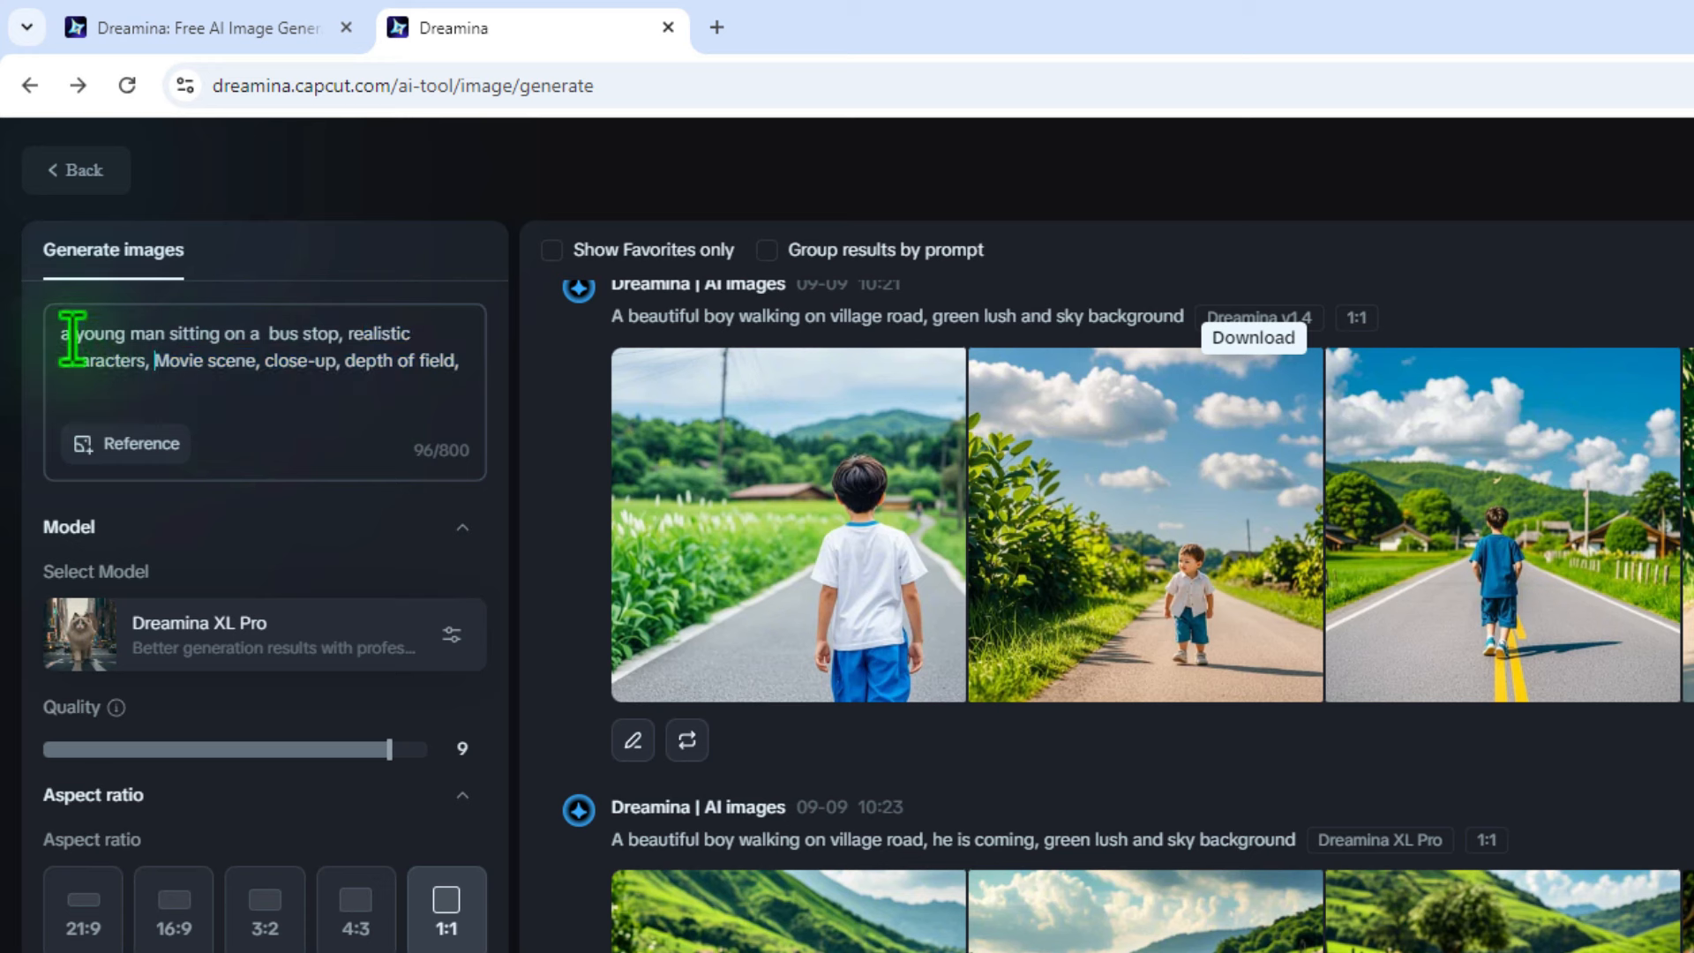
left_click_drag(72, 338, 484, 401)
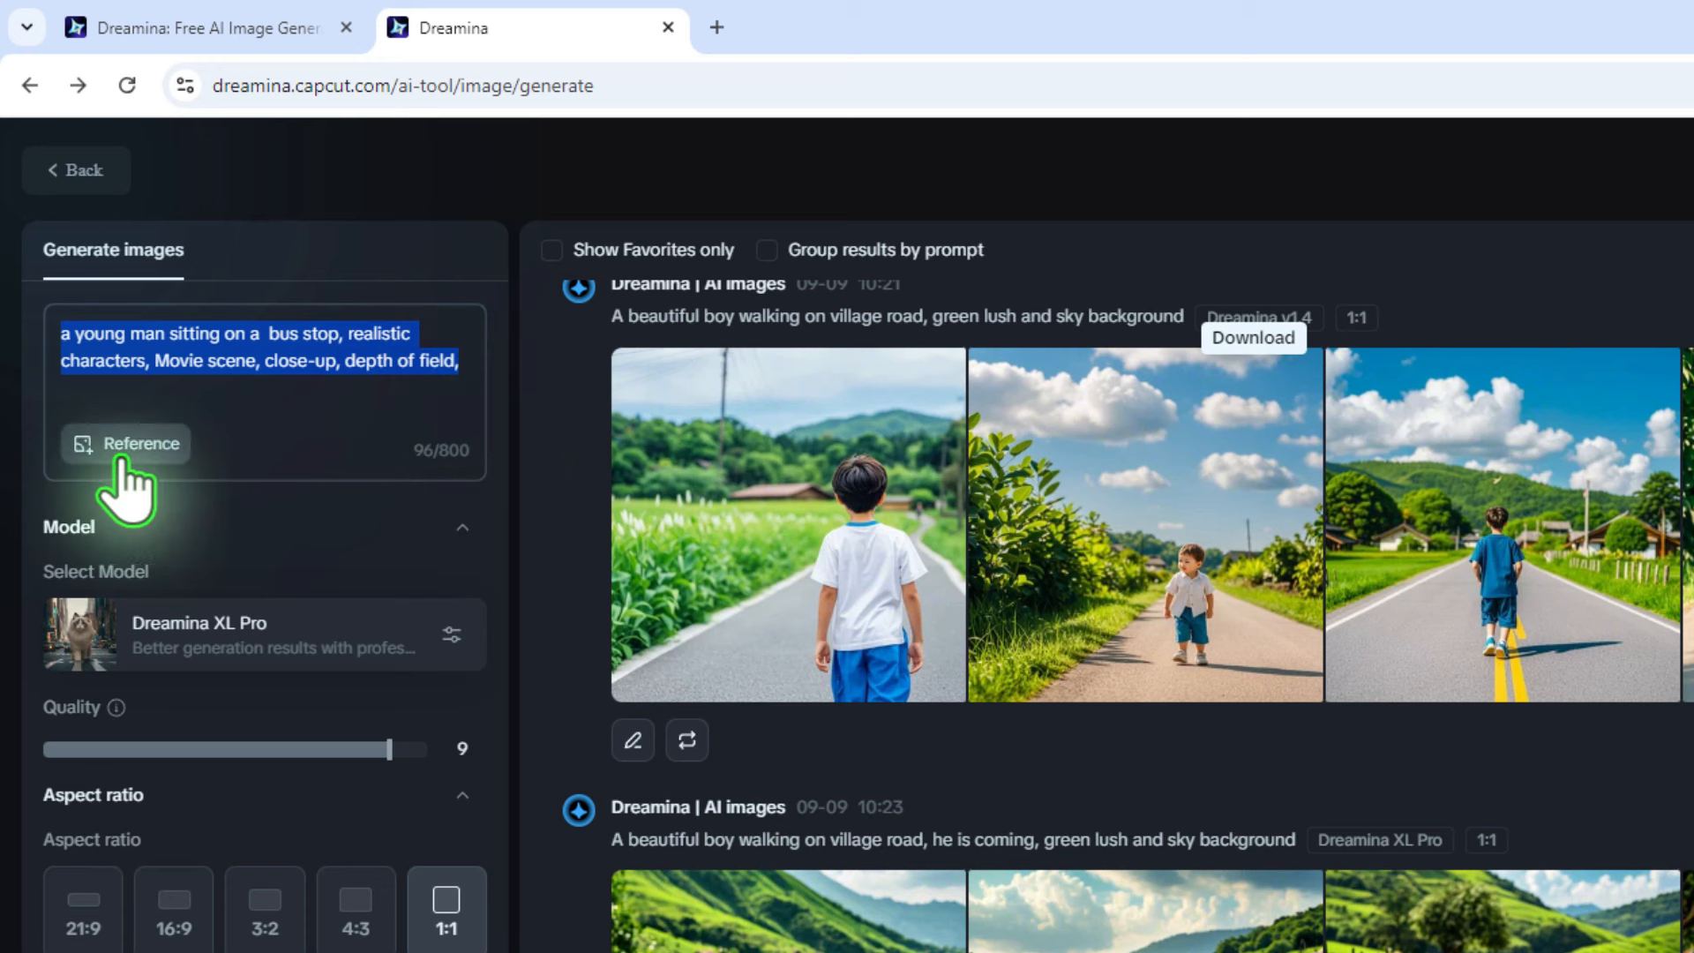
Add the portrait "d944ba75d4b5433bb2970b6c746b0928 (1)" from the ai folder as a reference image, referencing its human face.
left_click(168, 447)
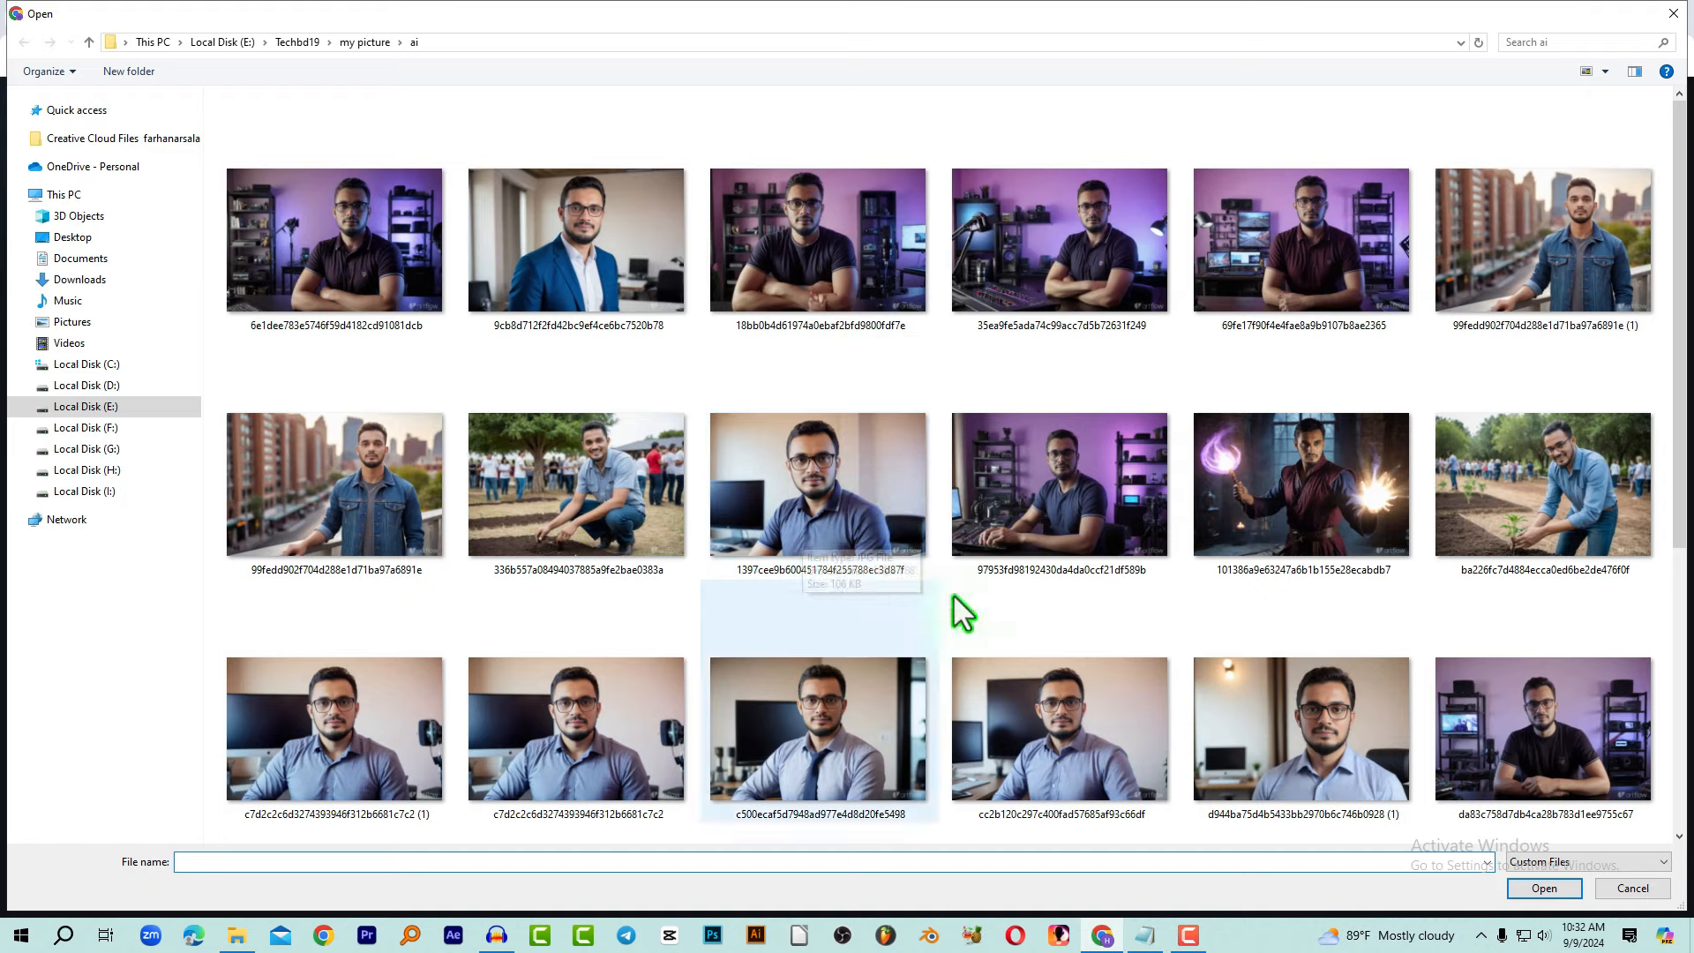
double_click(1310, 699)
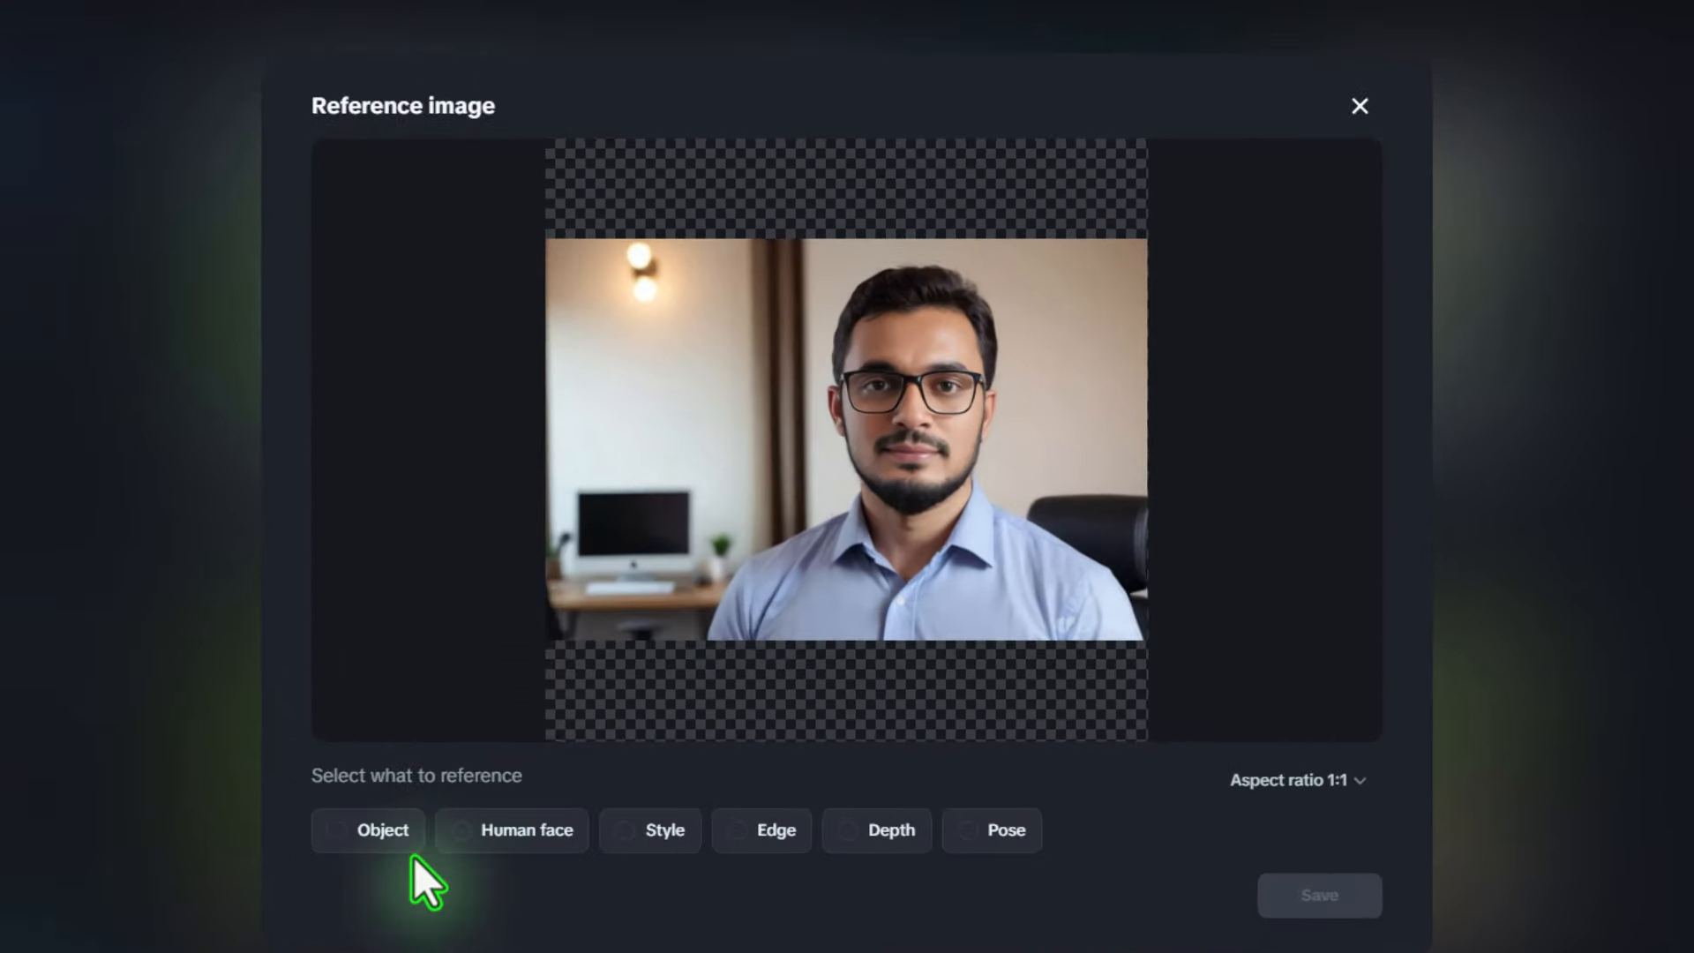
mouse_move(474, 732)
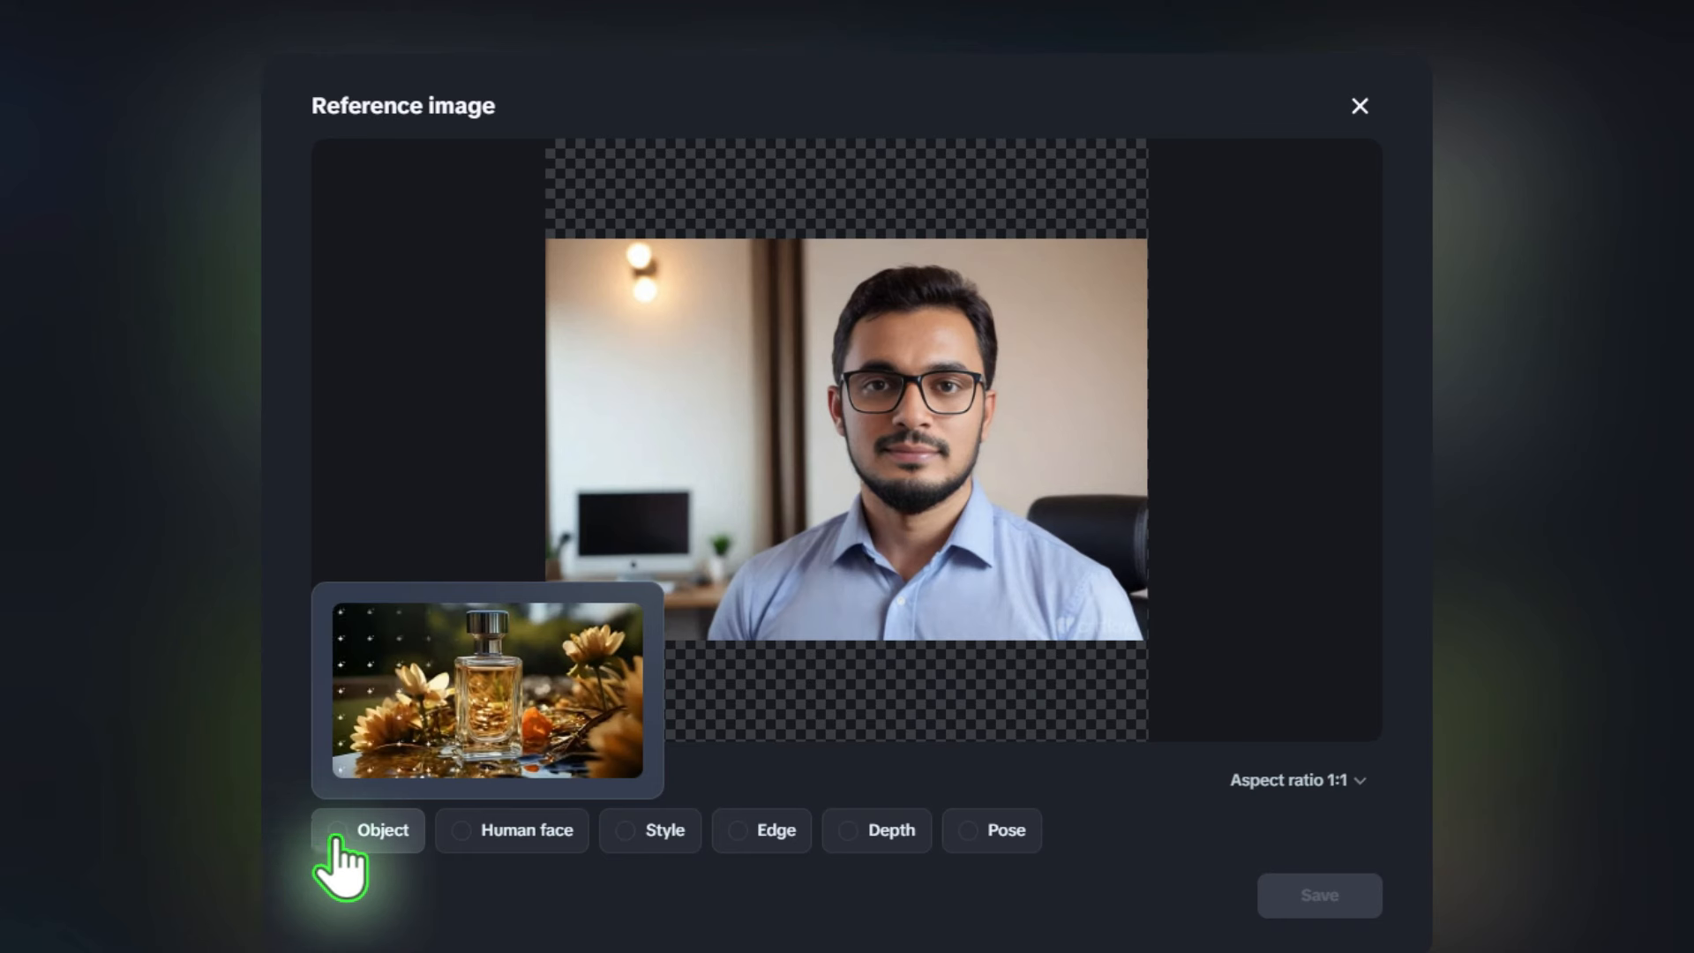
mouse_move(650, 851)
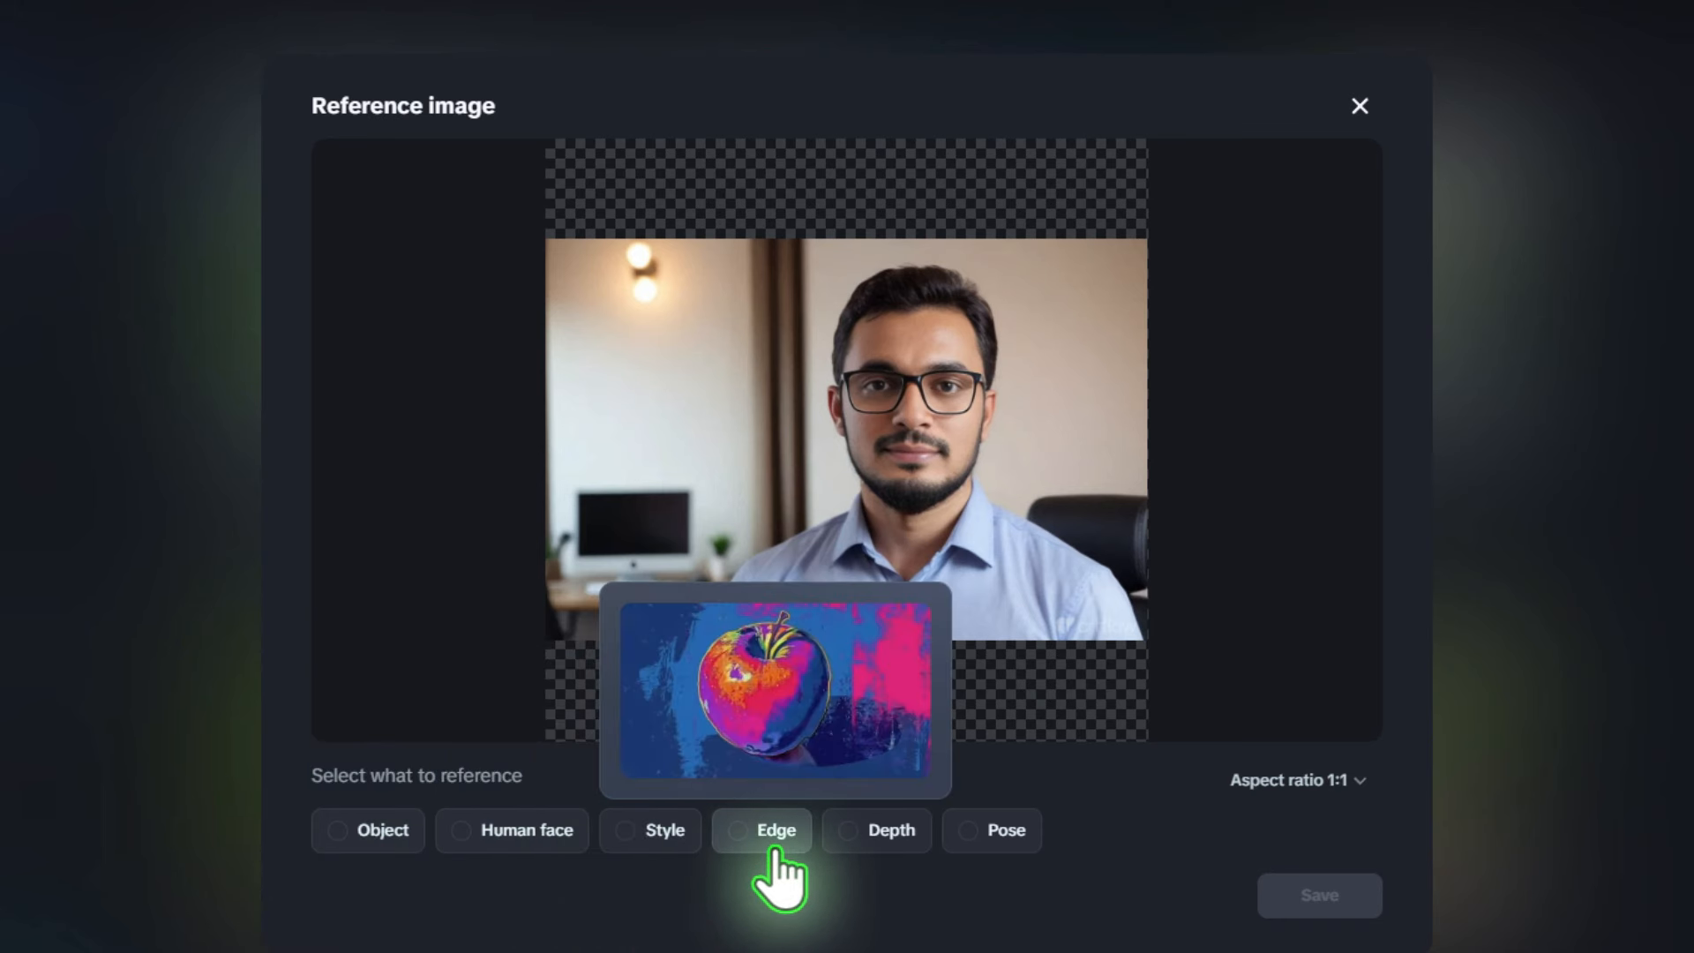
mouse_move(975, 845)
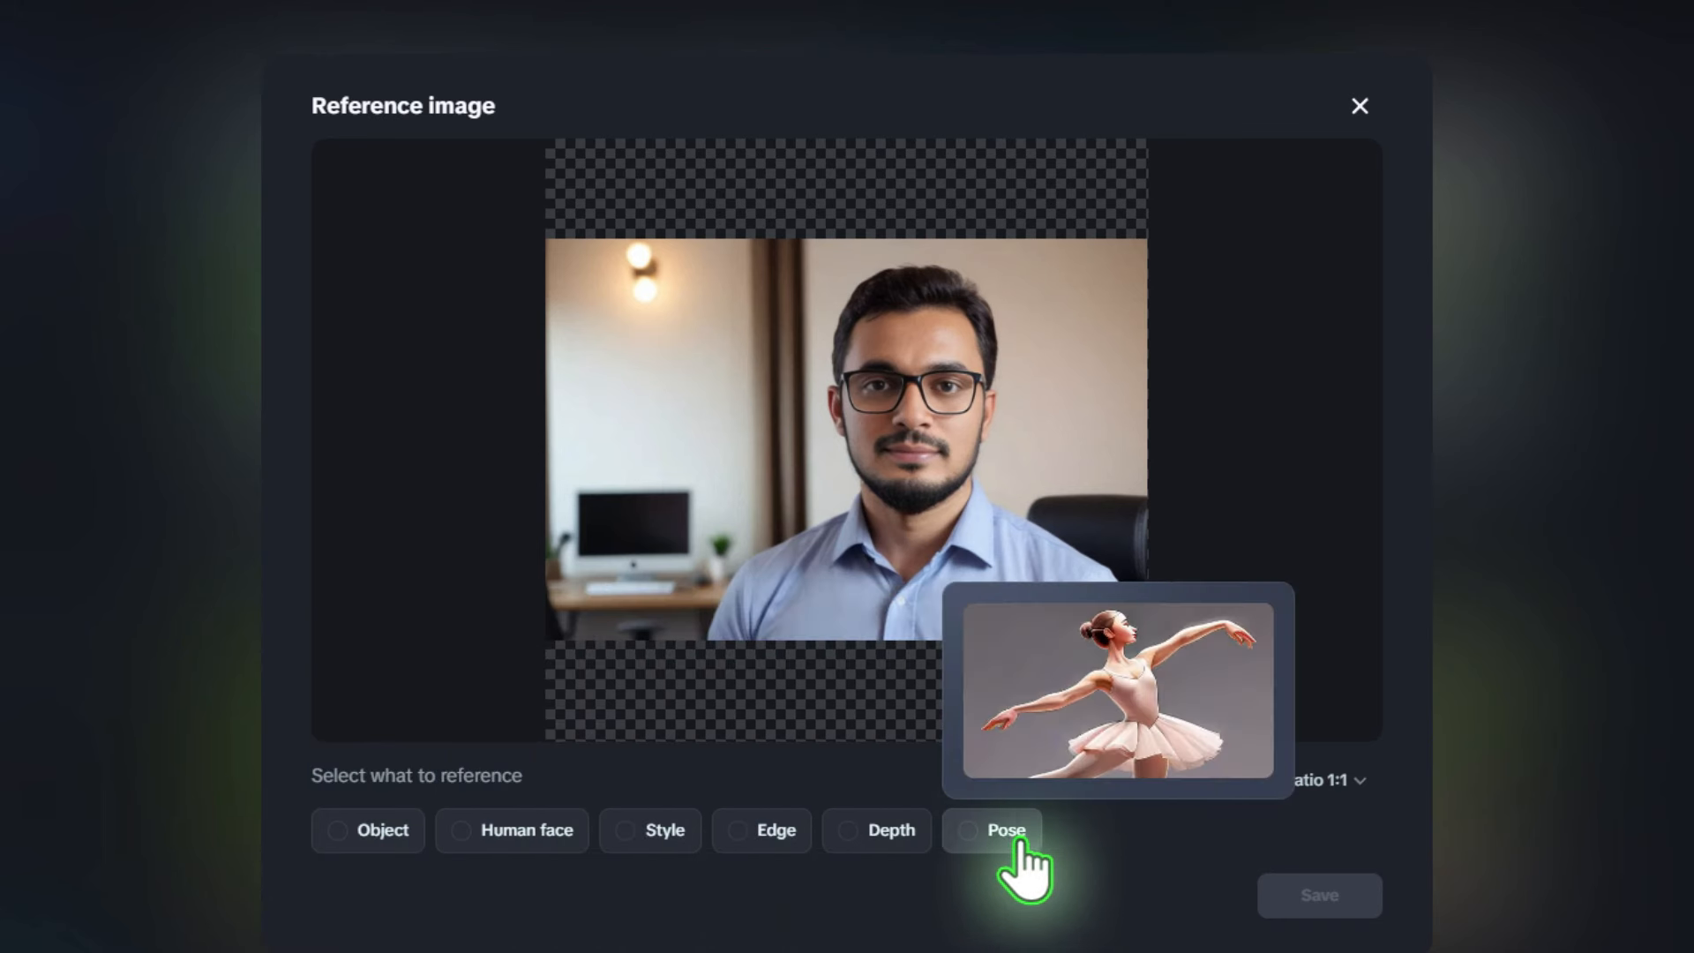
mouse_move(371, 843)
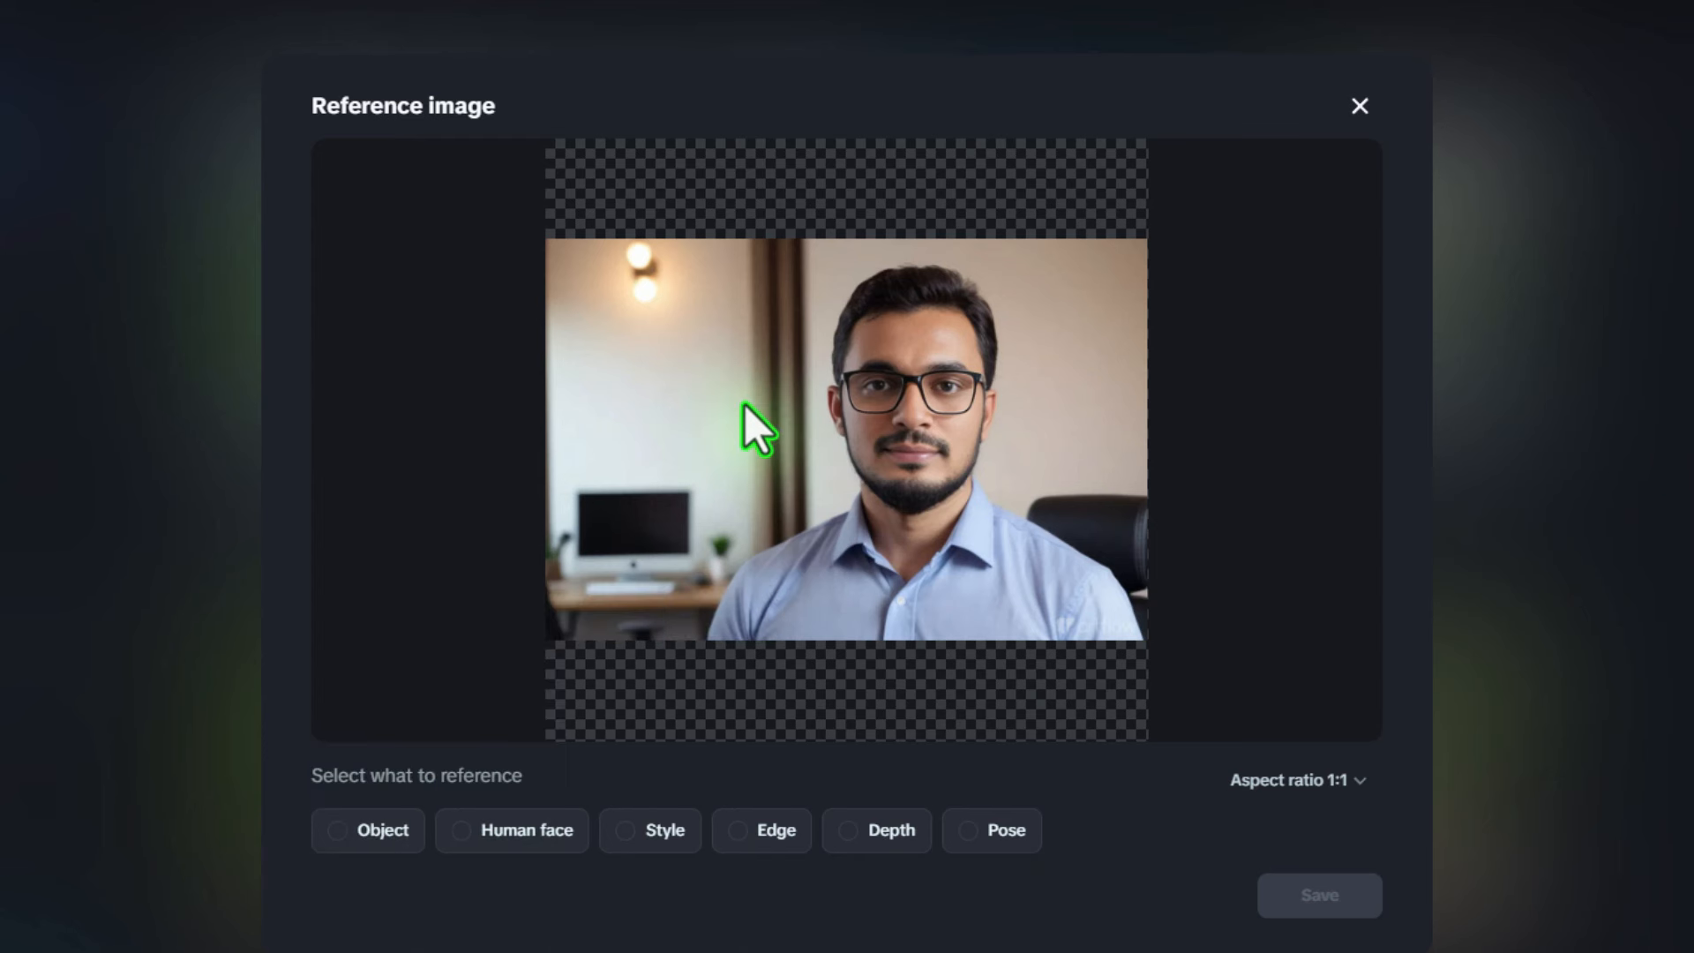
mouse_move(534, 838)
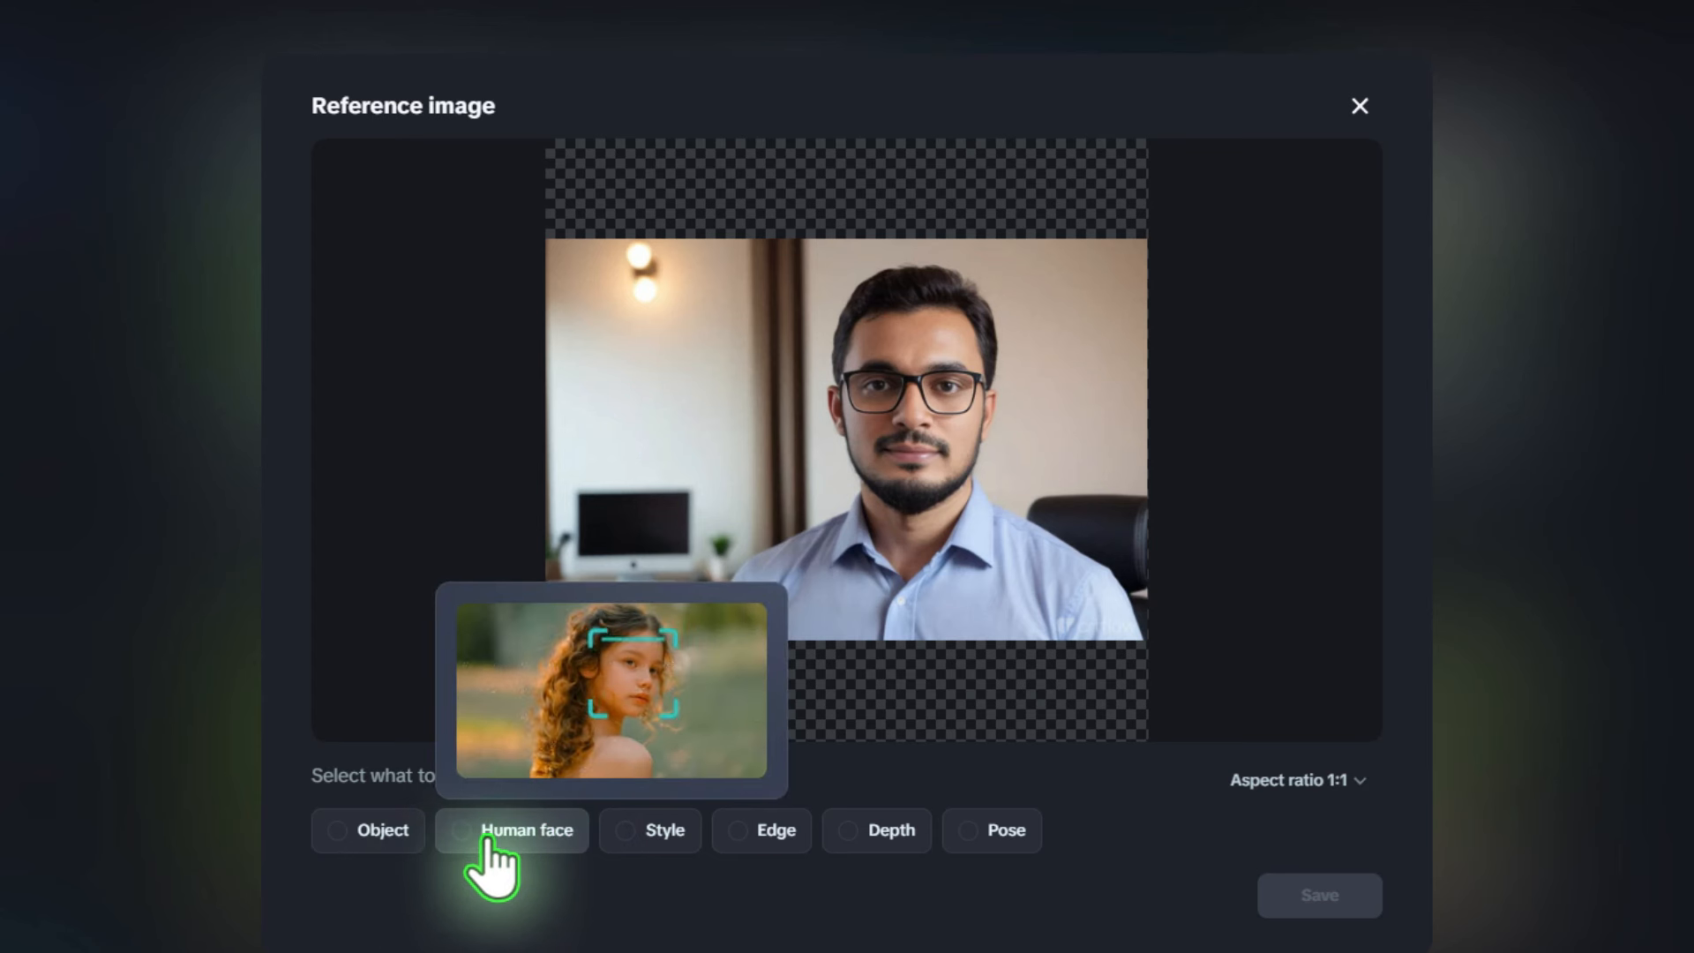
left_click(458, 840)
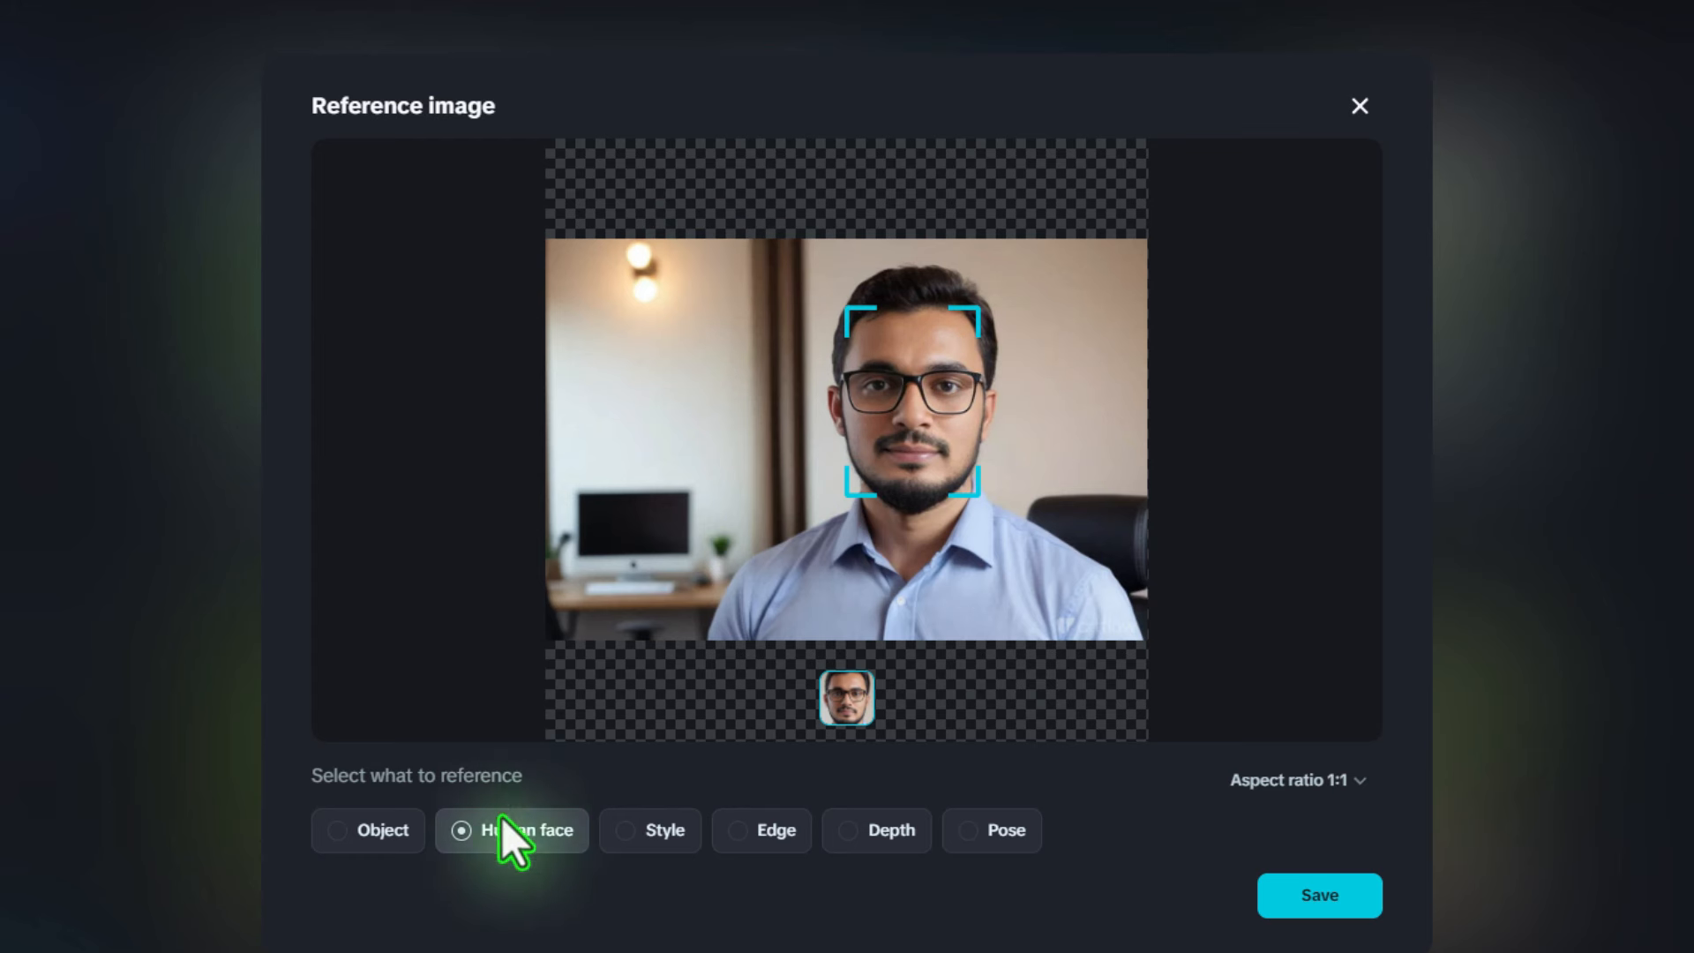
mouse_move(472, 836)
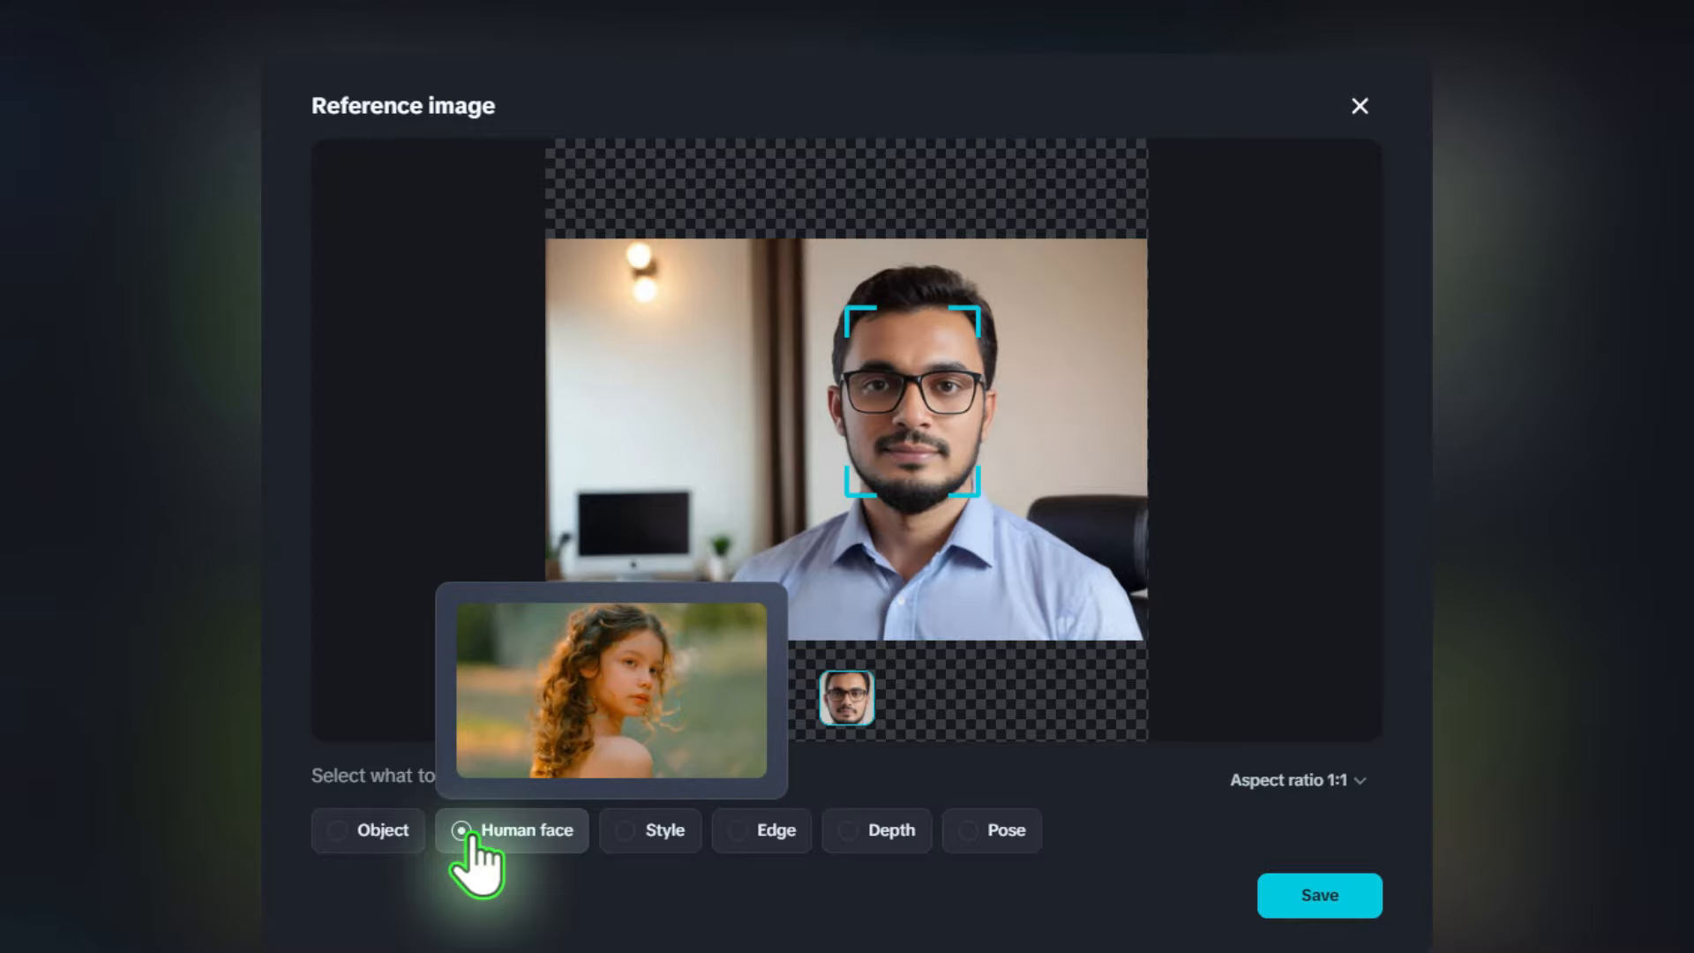
left_click(1321, 901)
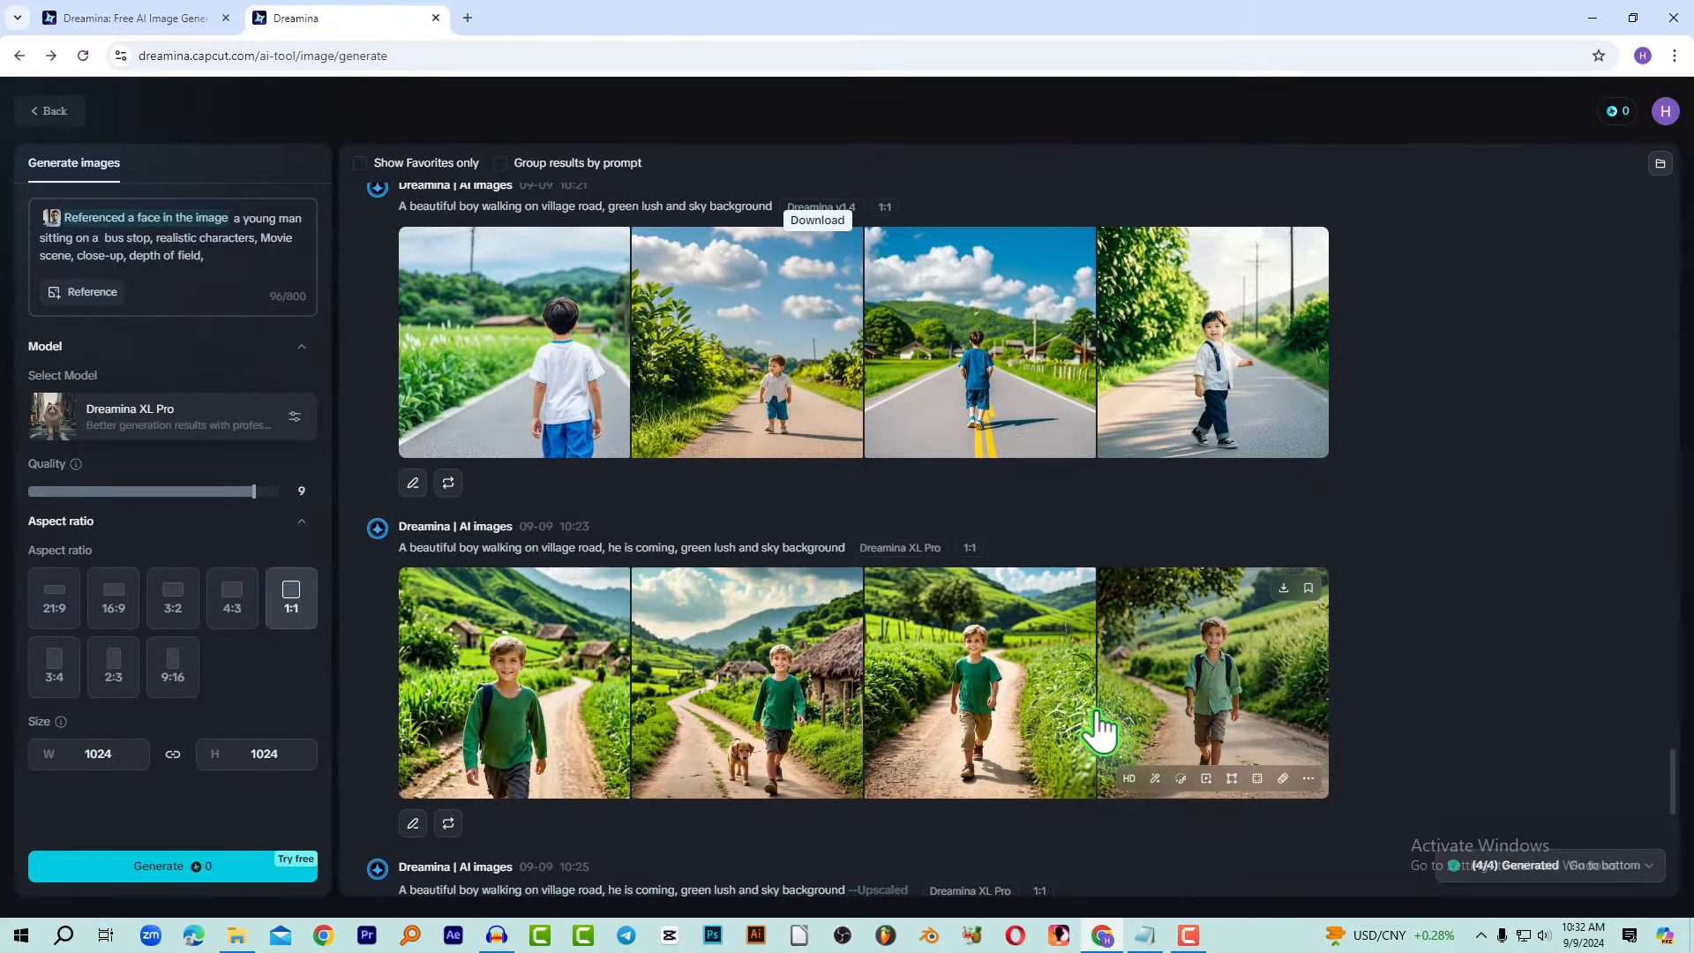
Generate the face-referenced bus stop images with a 16:9 aspect ratio.
left_click(69, 605)
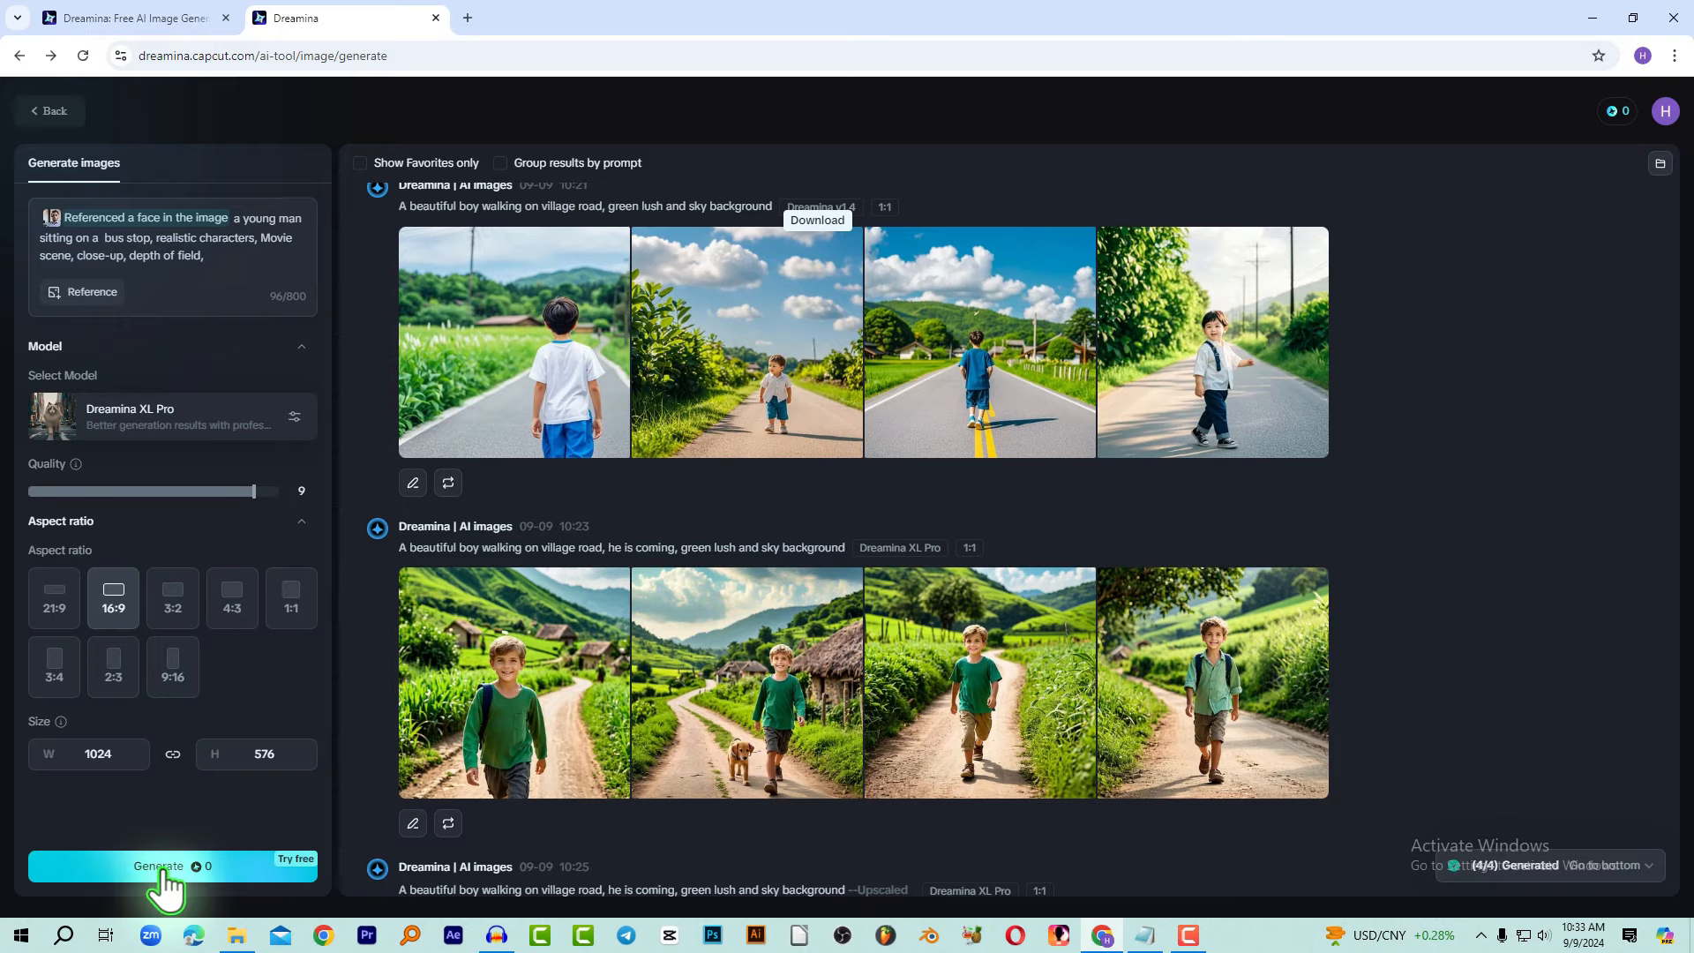
left_click(162, 870)
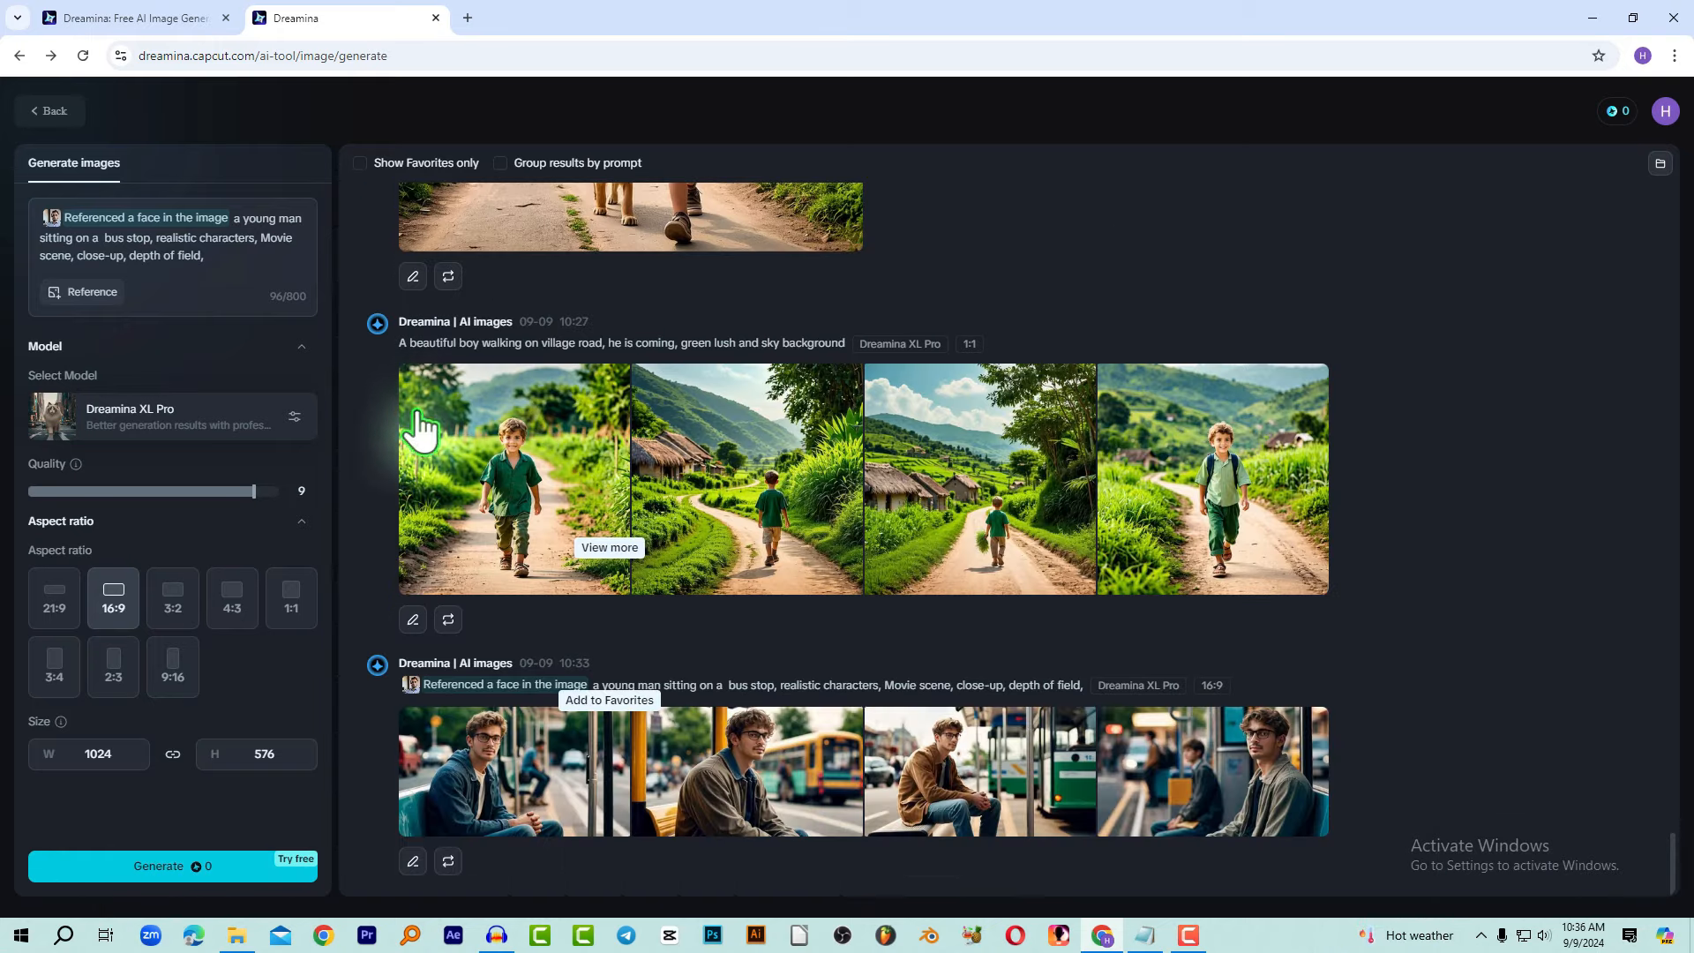
View each of the four generated bus stop images enlarged to compare the faces, and return to the results list.
left_click(472, 776)
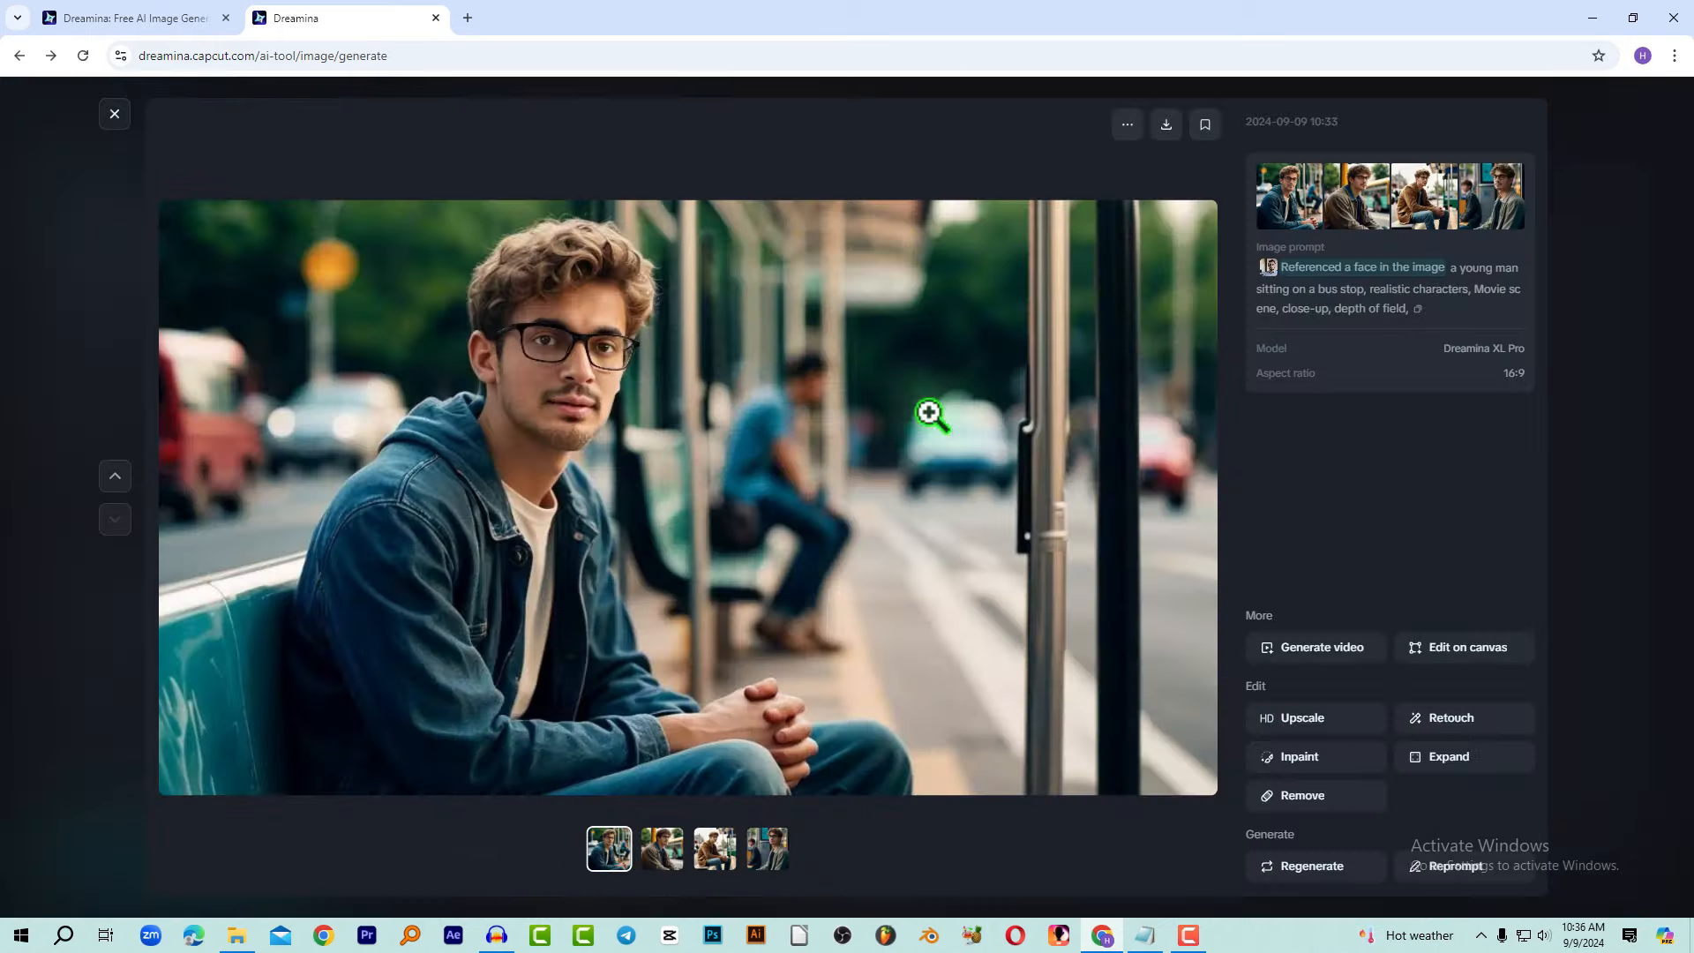
left_click(665, 856)
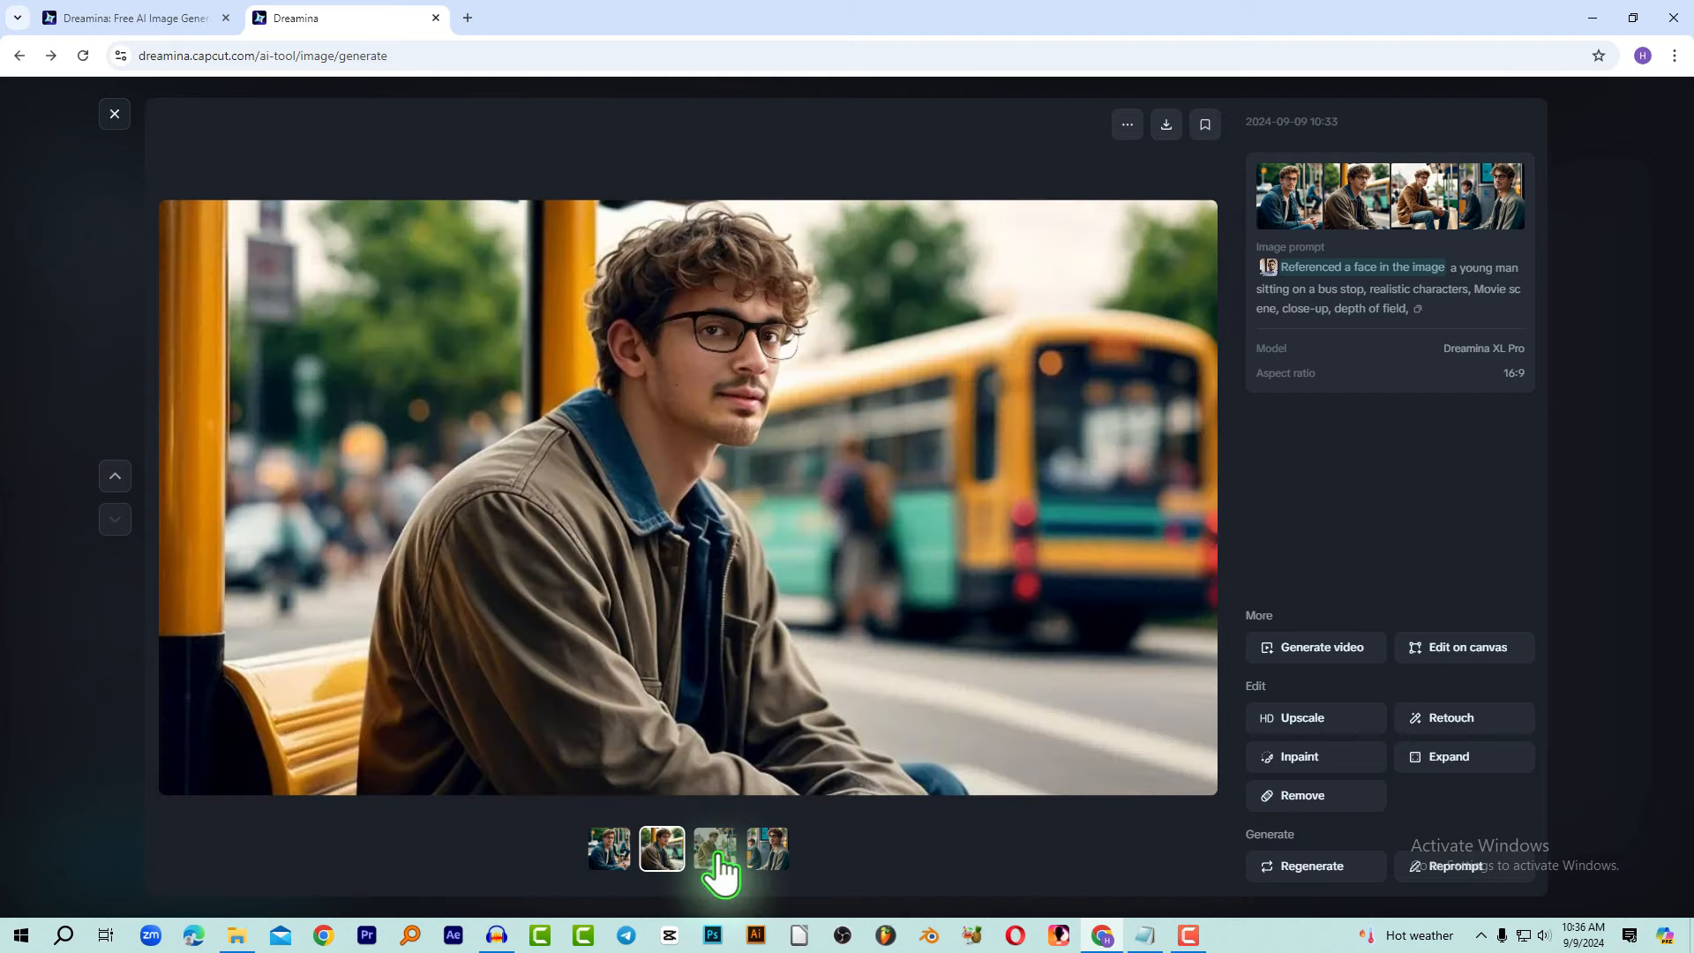
left_click(717, 852)
left_click(768, 852)
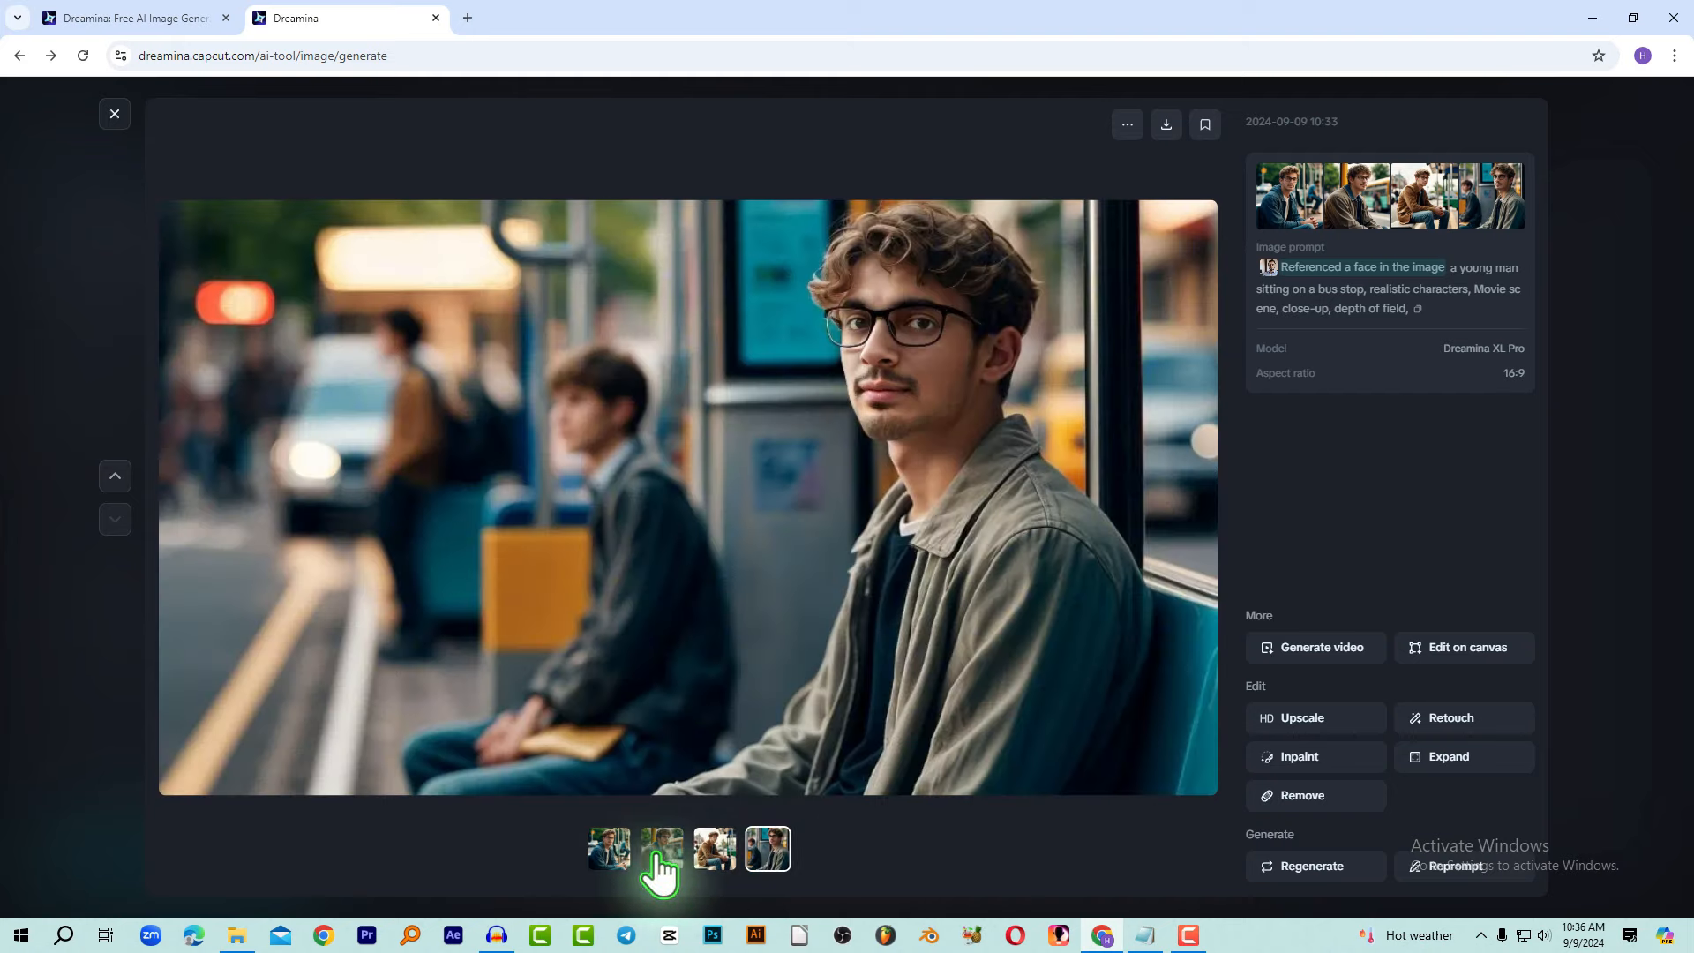
left_click(611, 851)
left_click(661, 851)
left_click(711, 851)
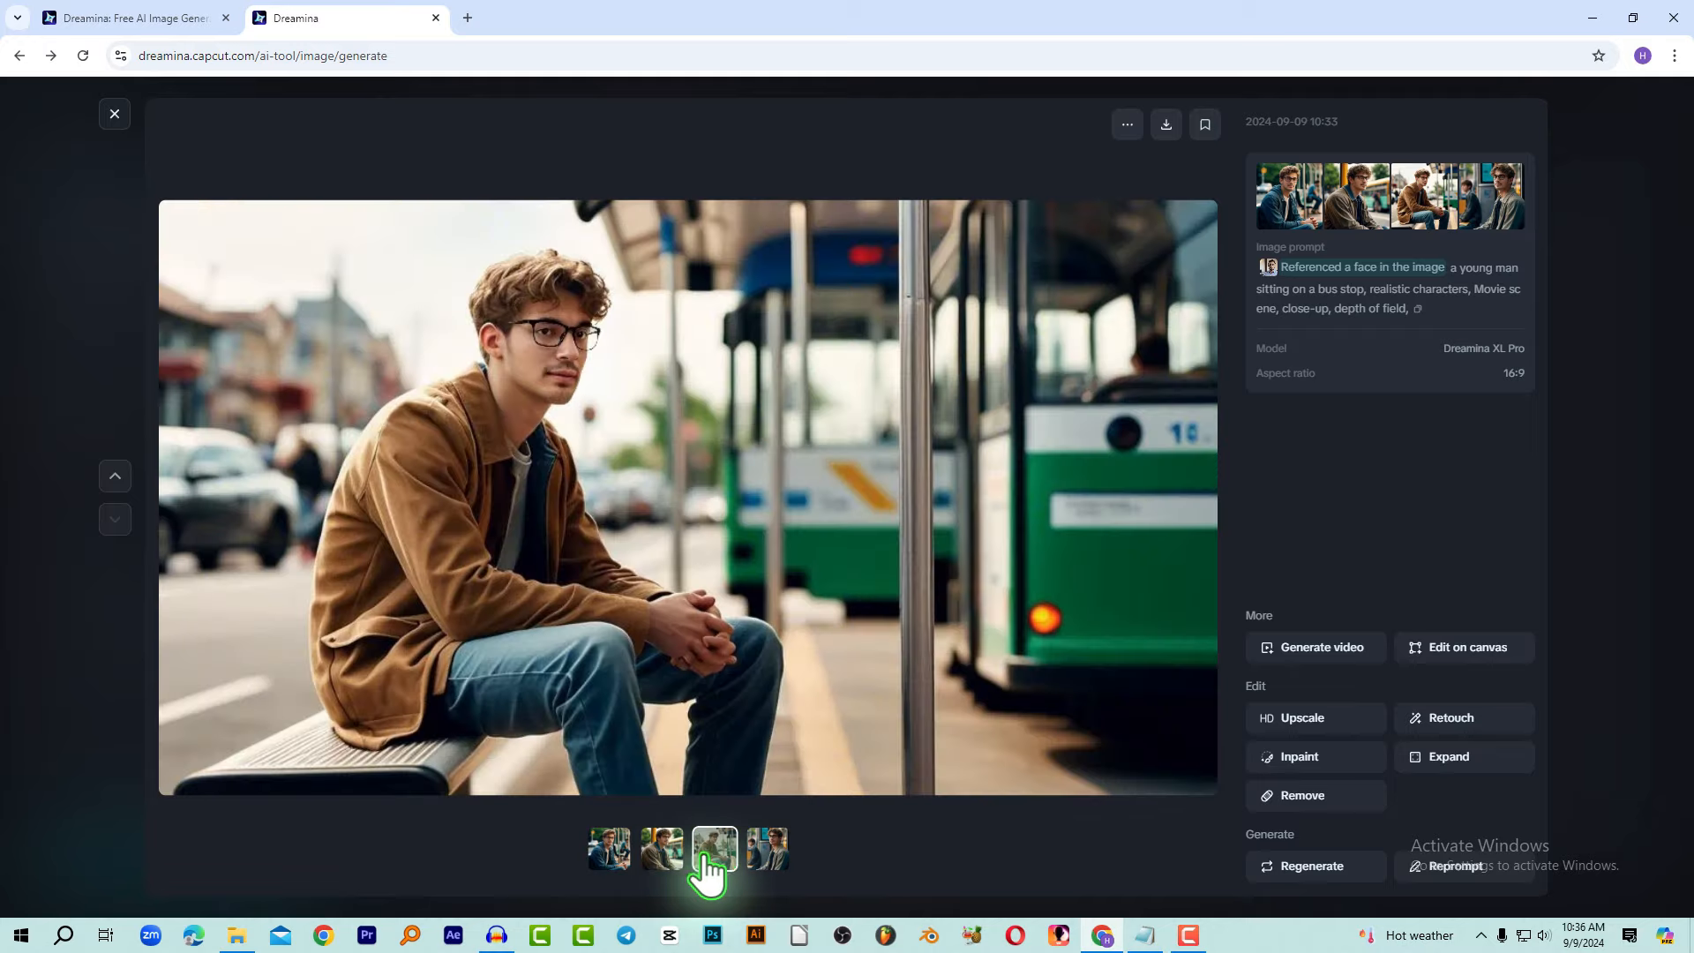
left_click(769, 860)
left_click(715, 856)
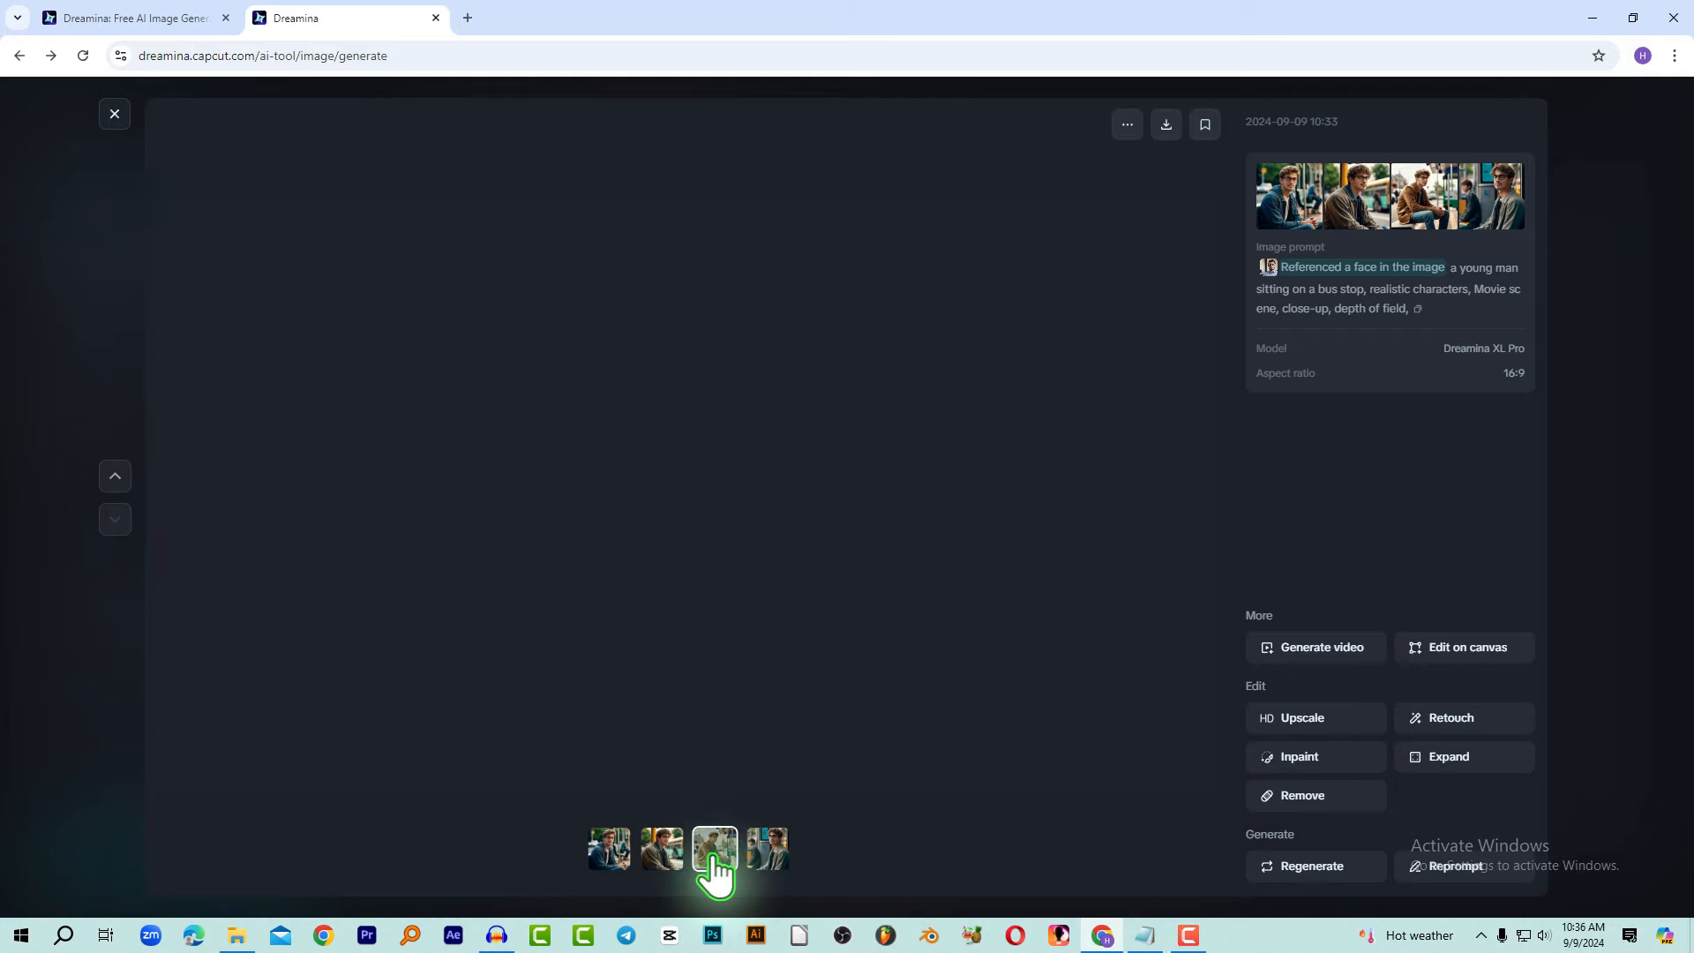
left_click(658, 854)
left_click(615, 851)
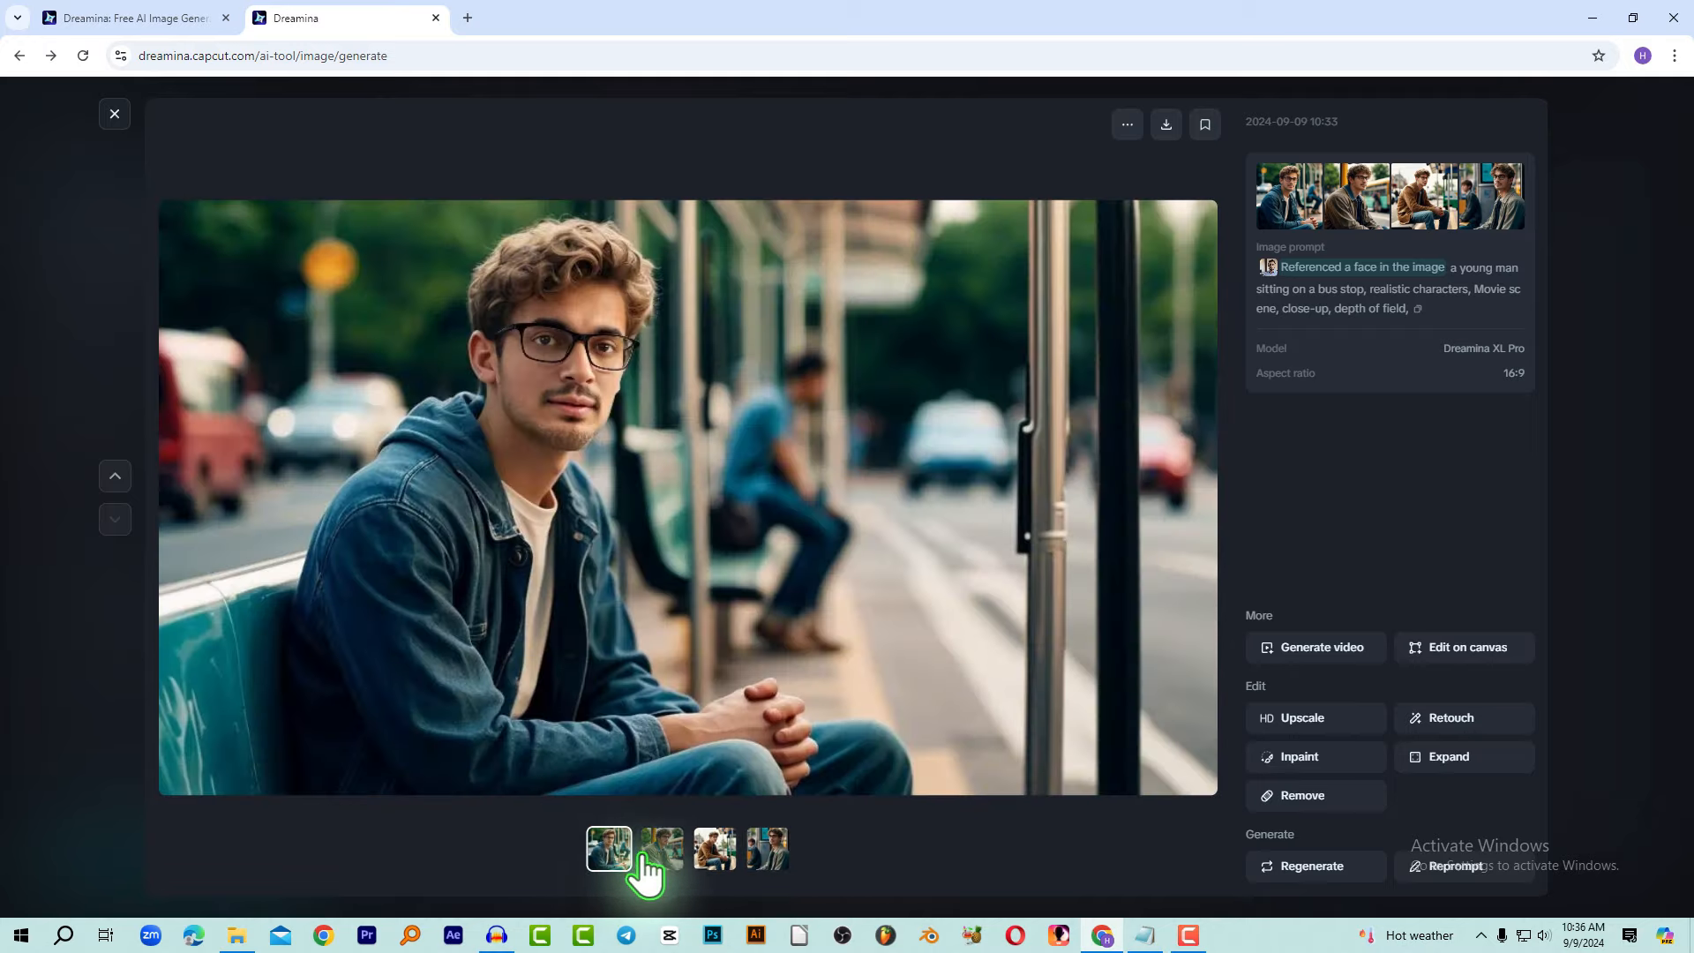
left_click(662, 852)
left_click(713, 852)
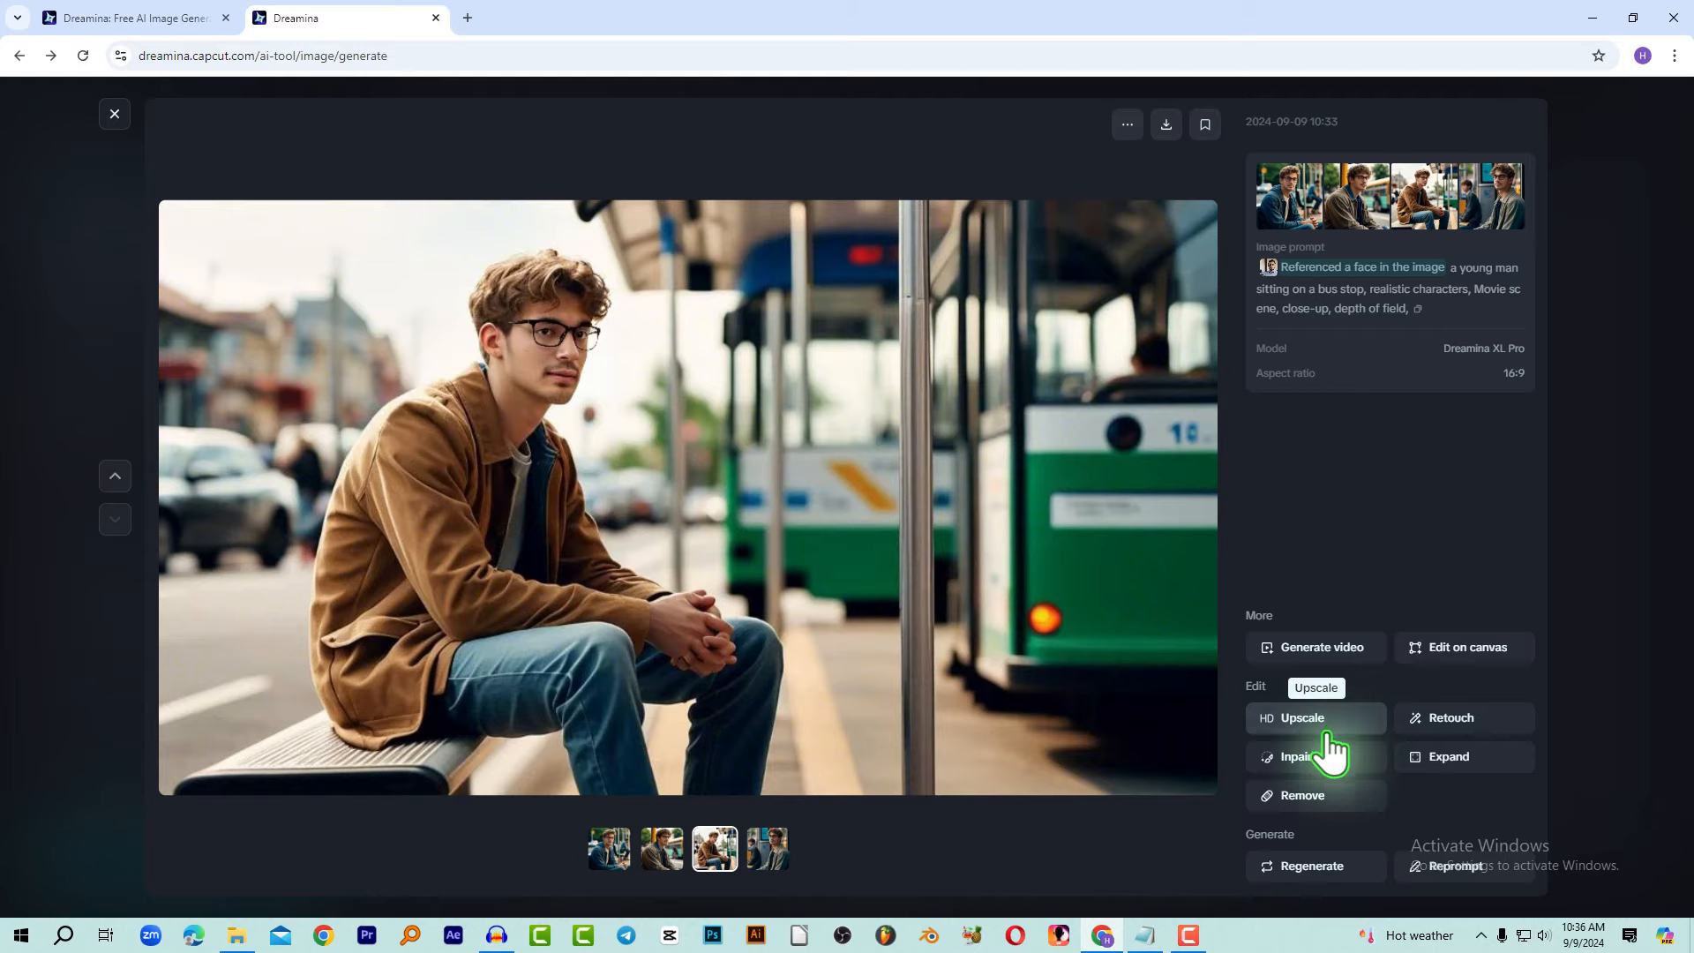
left_click(768, 849)
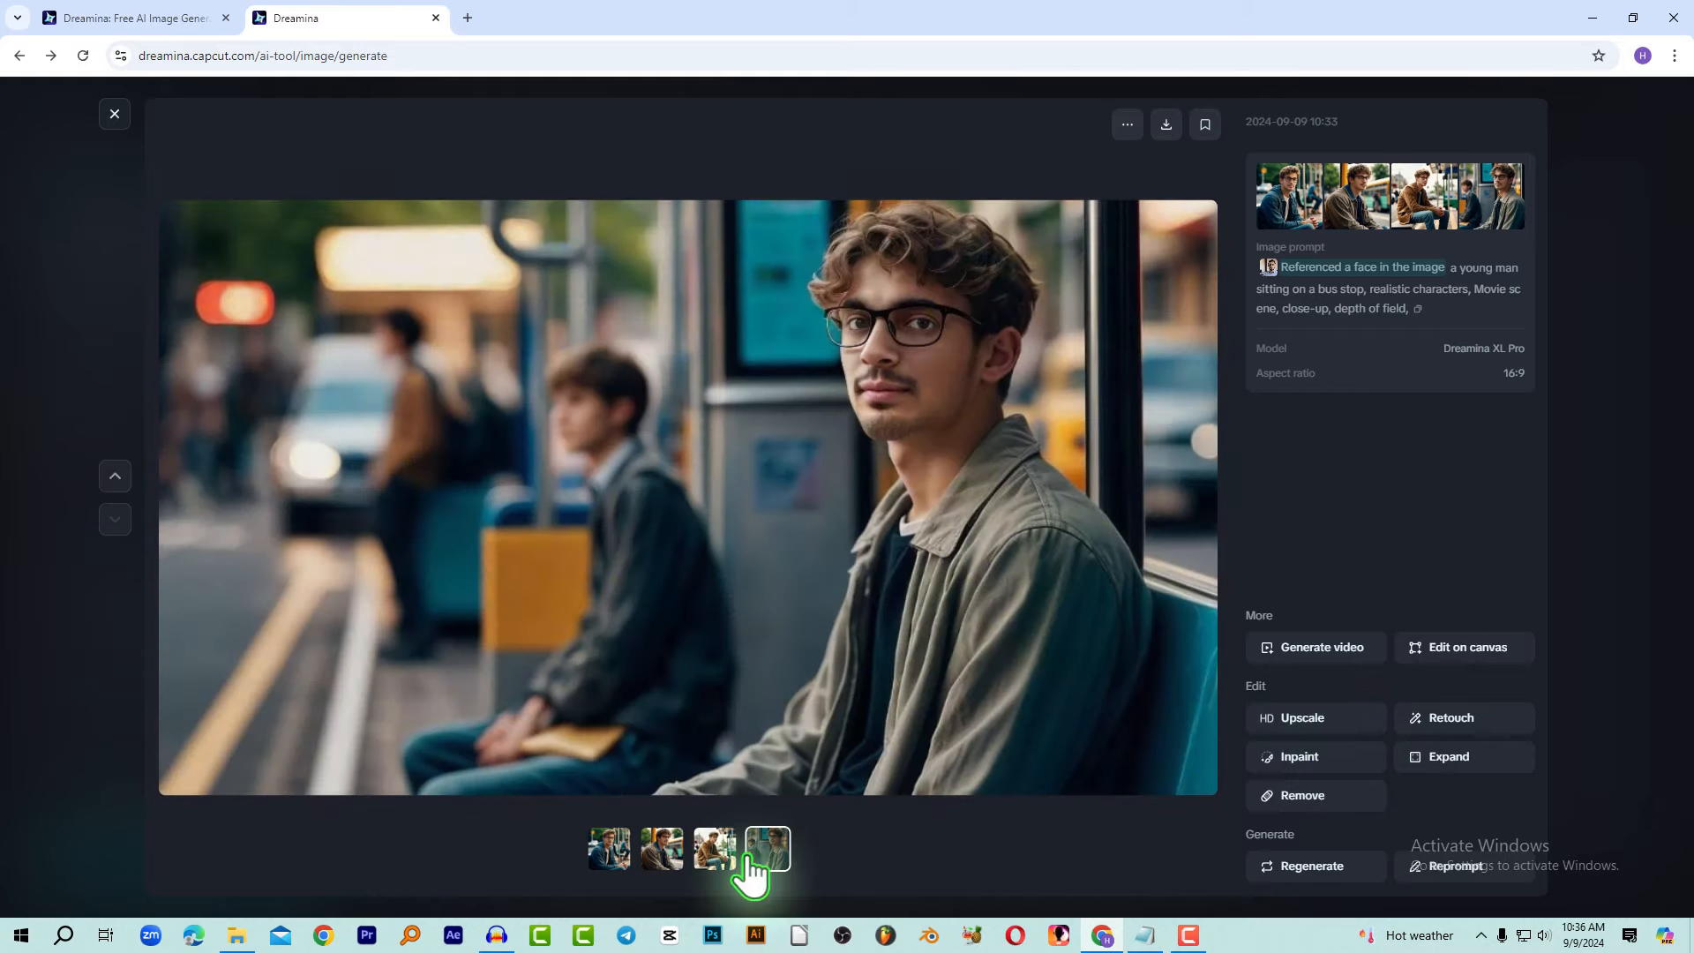
left_click(92, 102)
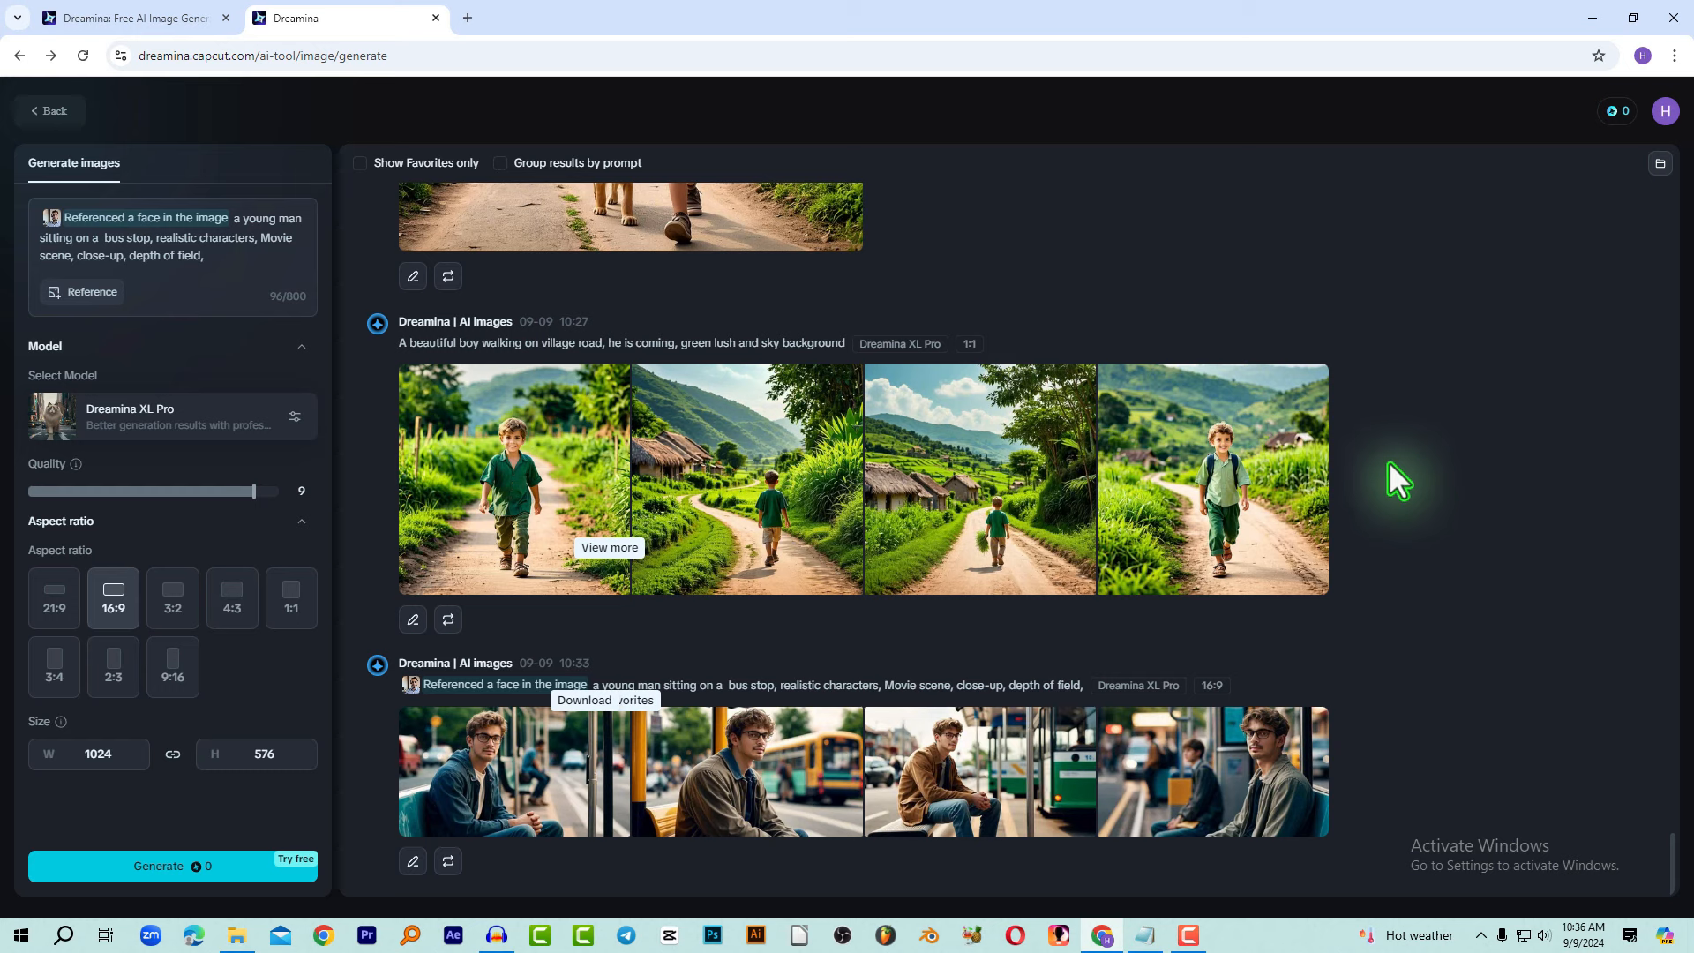
Clear the prompt and add the Pamir Cola can picture from the dremina folder as a reference image, referencing its object.
triple_click(265, 250)
key("BackSpace")
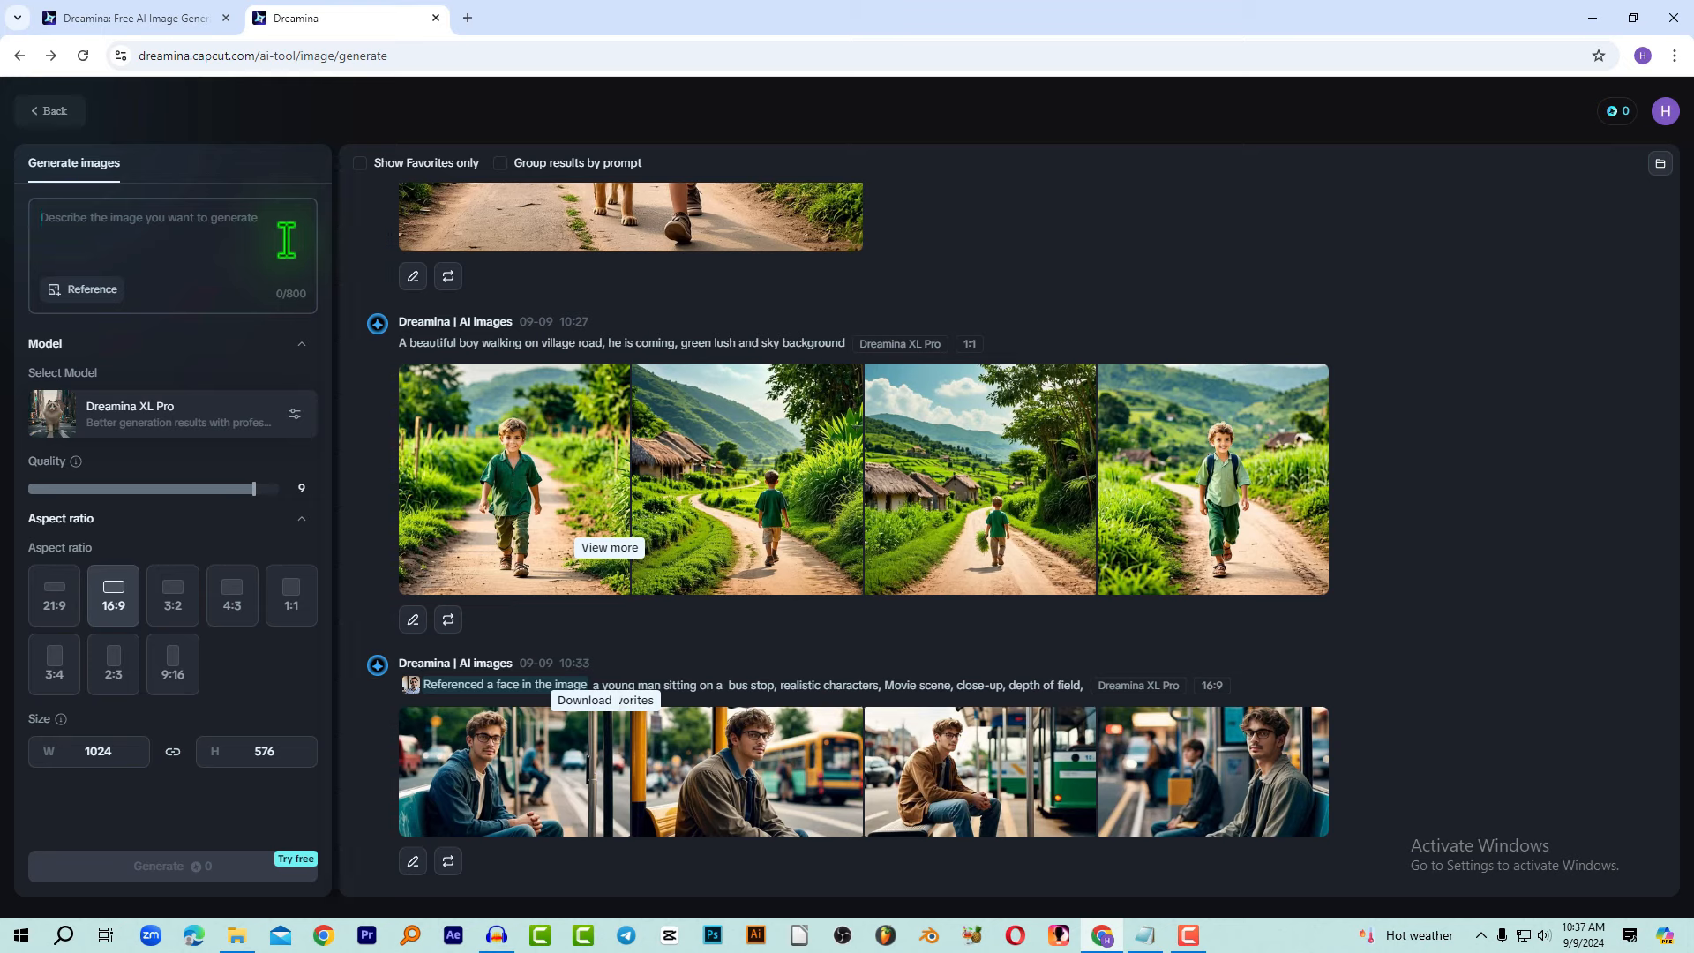
left_click(80, 300)
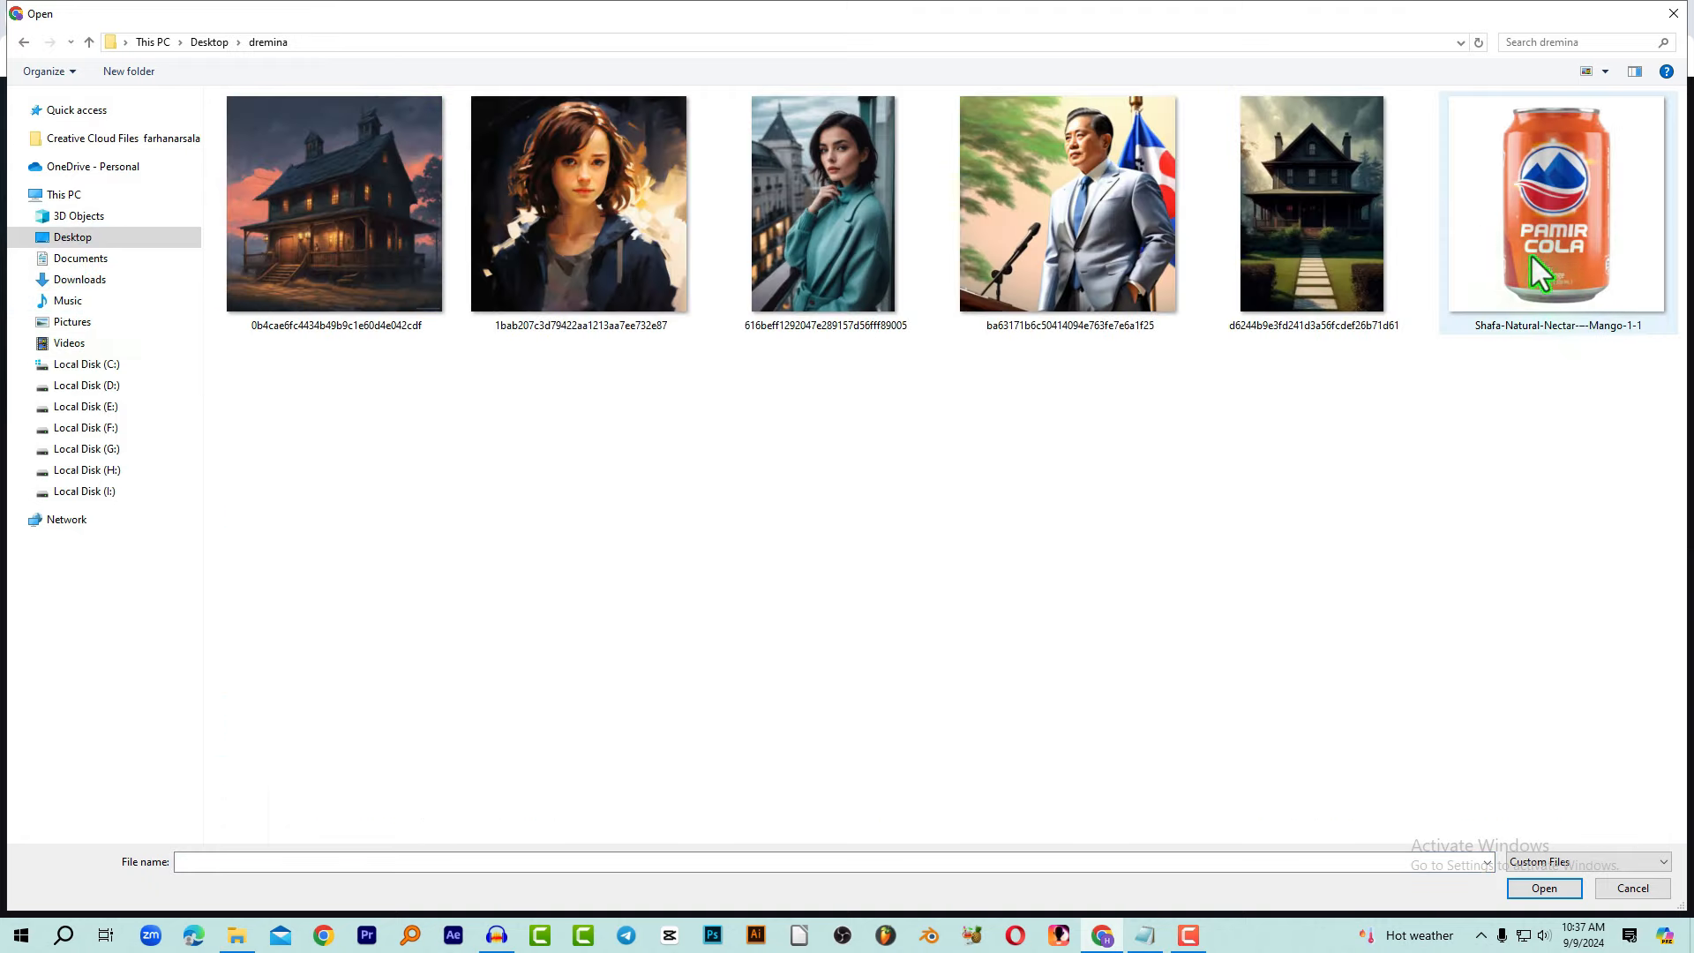
left_click(1602, 205)
double_click(1598, 196)
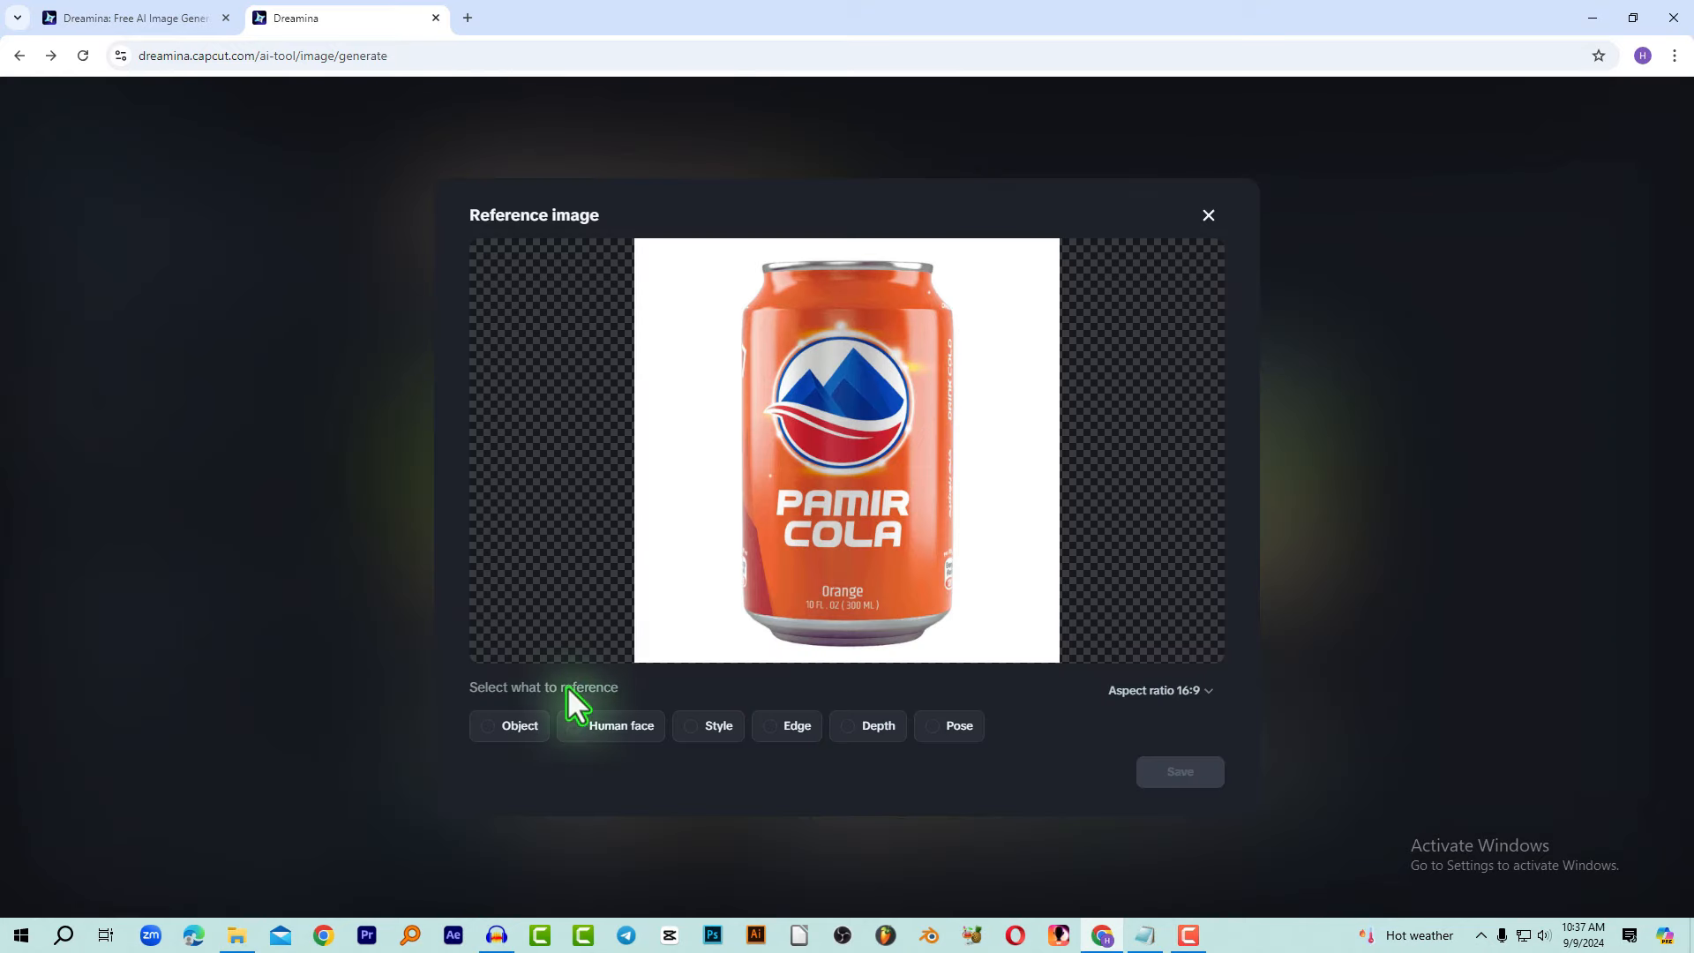
mouse_move(499, 737)
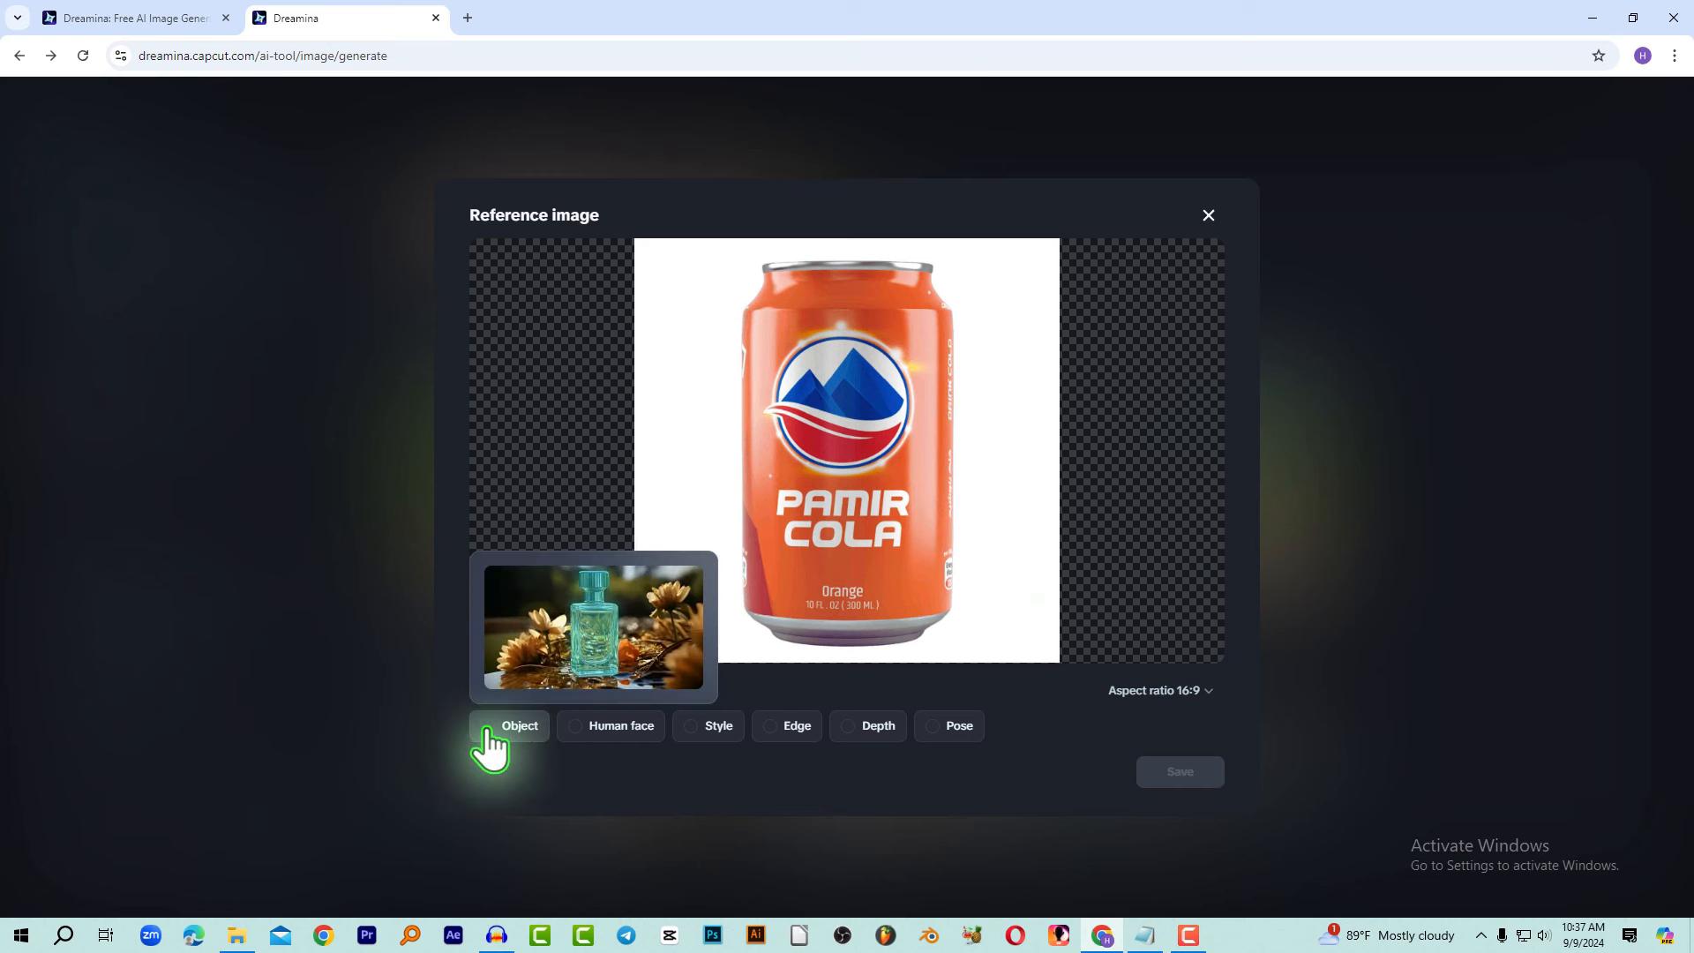
left_click(488, 731)
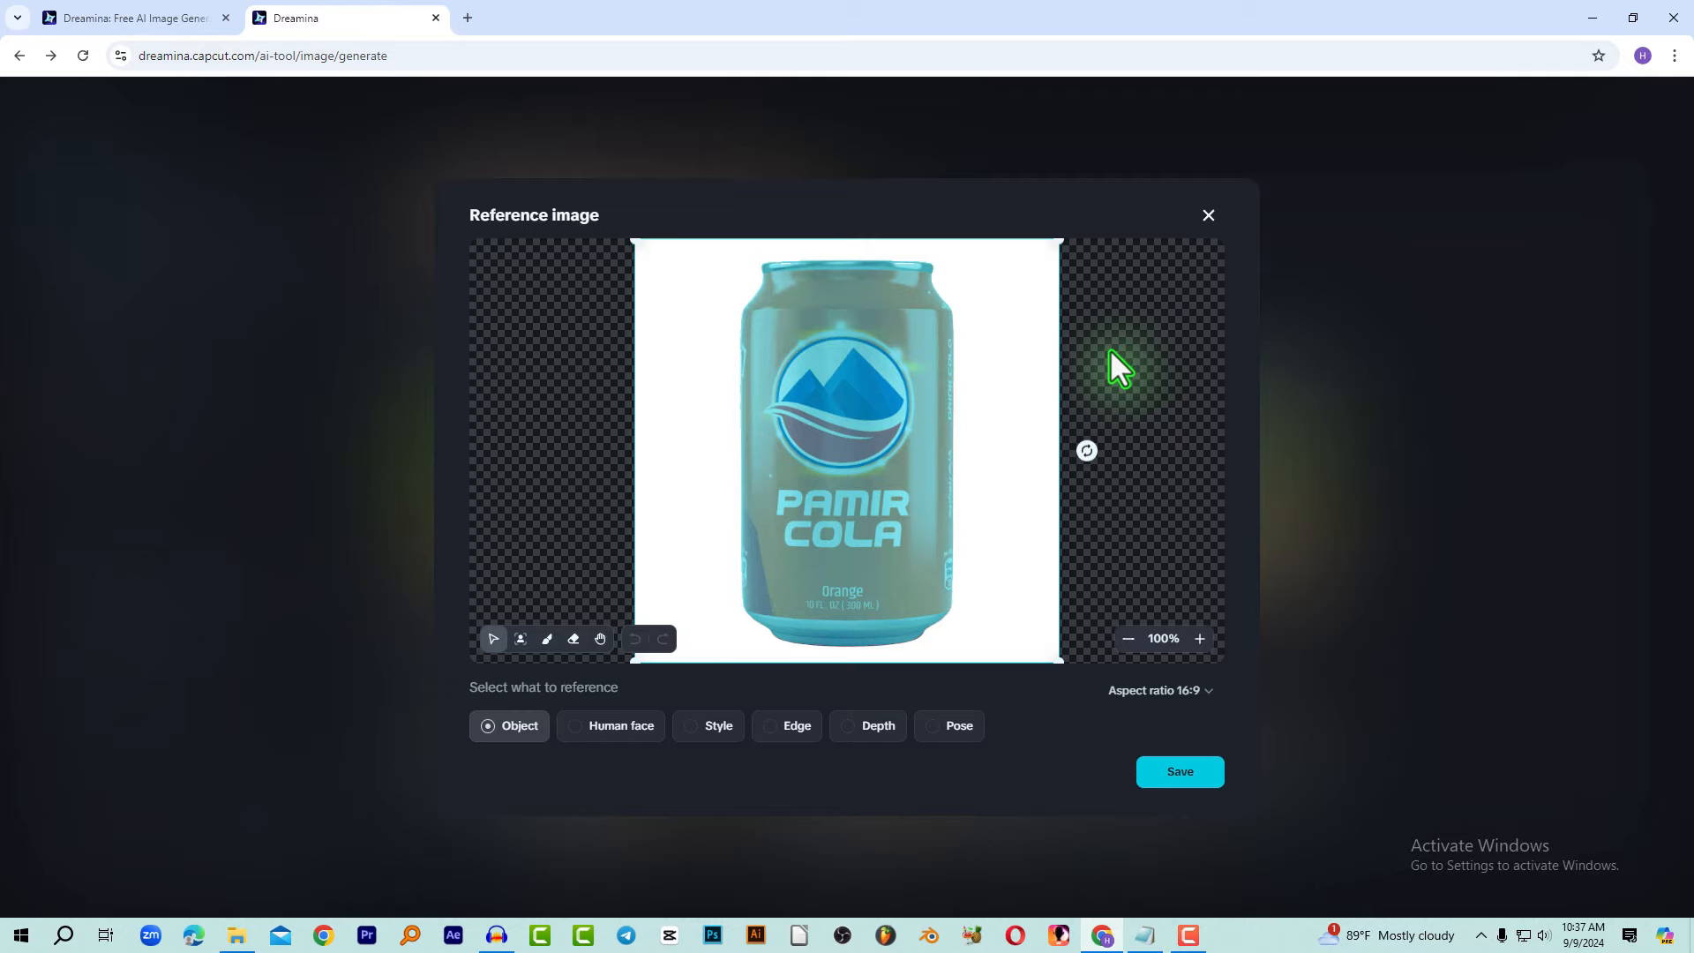
left_click(1180, 773)
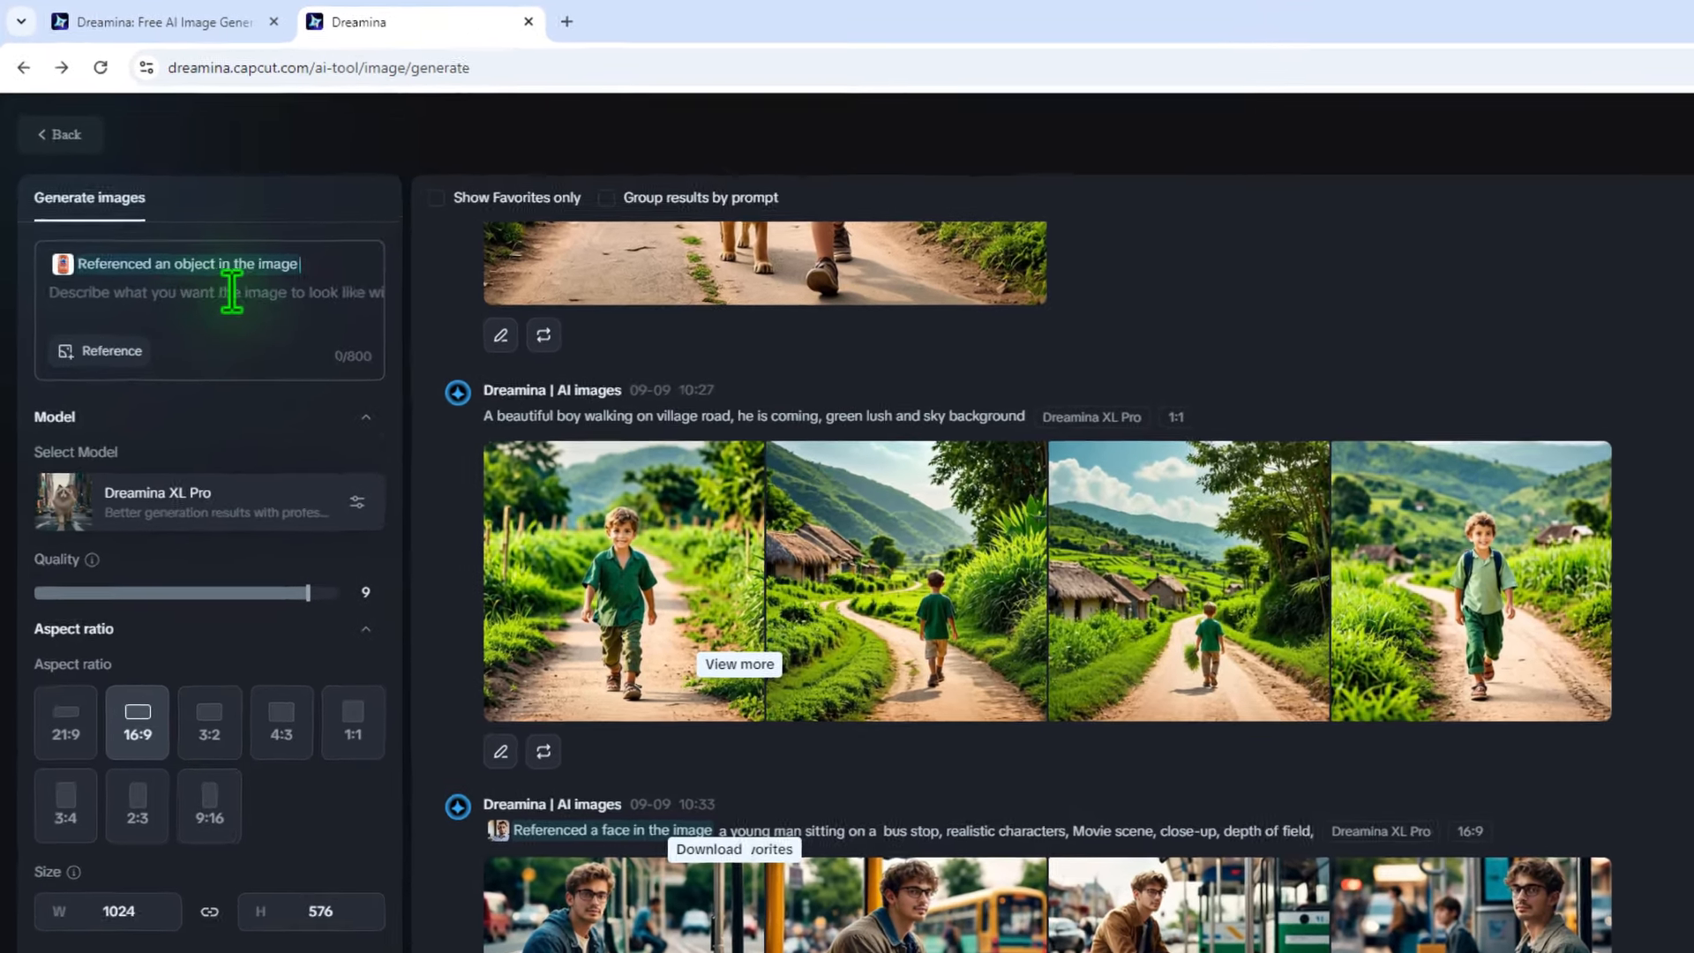
Enter "A drinking can placed on the water, with light and shadow effects. The background features water waves and plants" and generate with Dreamina v1.4.
type("A drinking can placed on the water, with light and shadow effects. The background features water waves and plants")
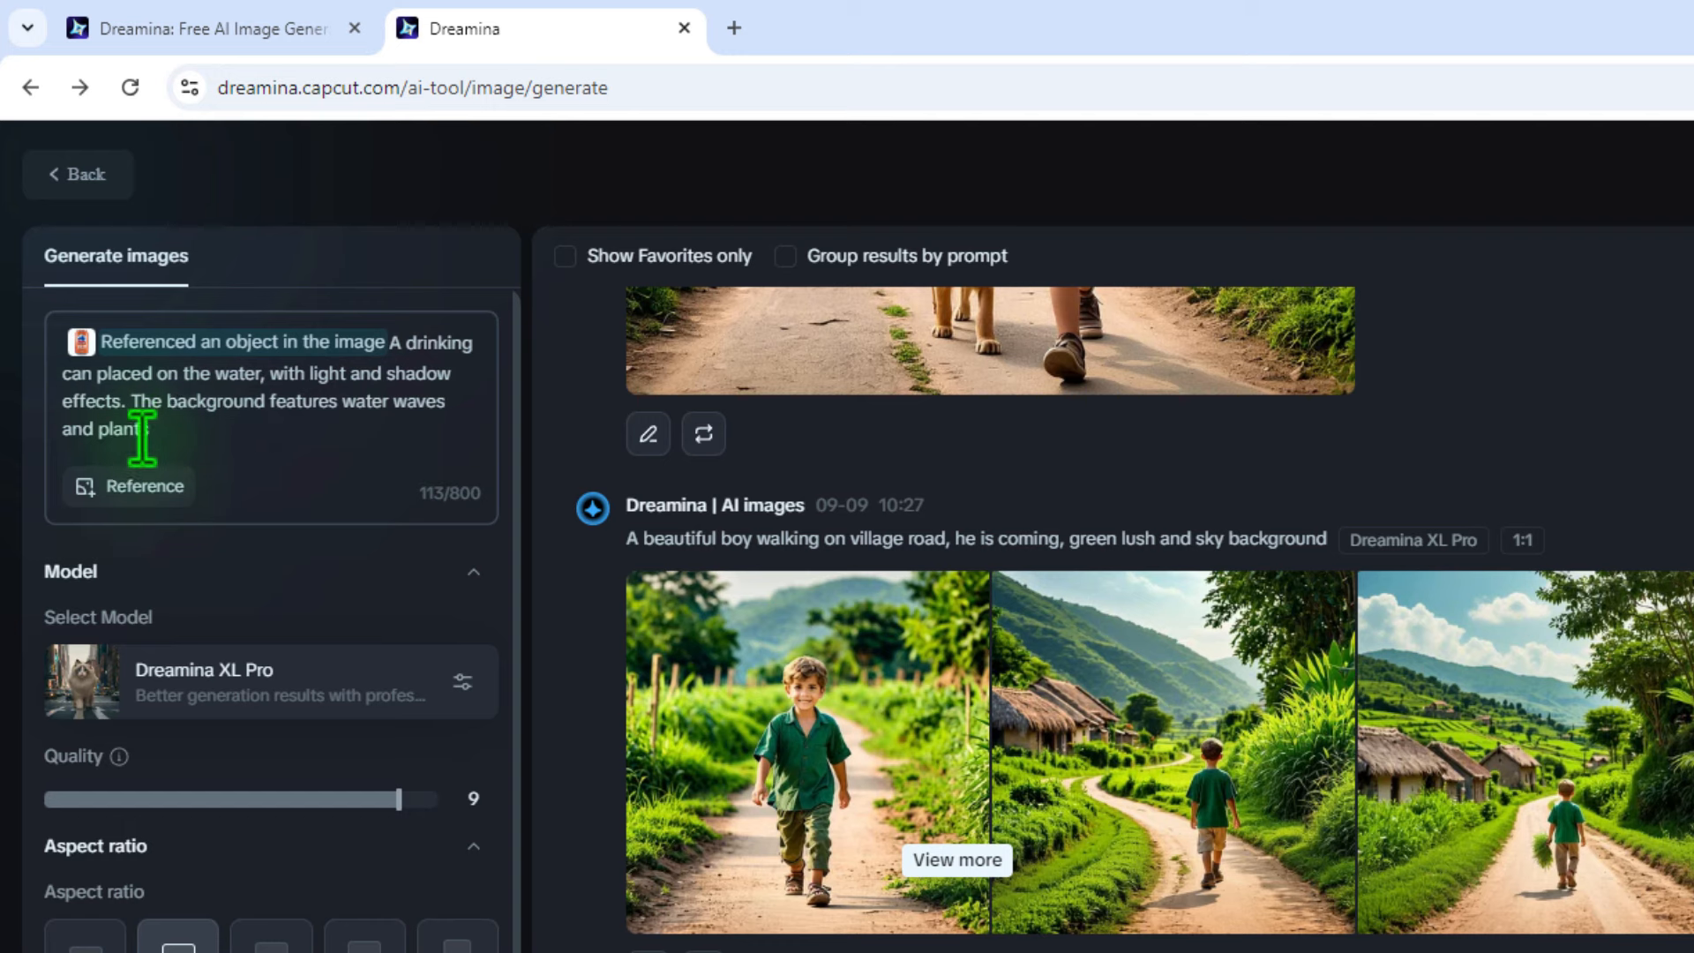
left_click_drag(176, 428, 208, 359)
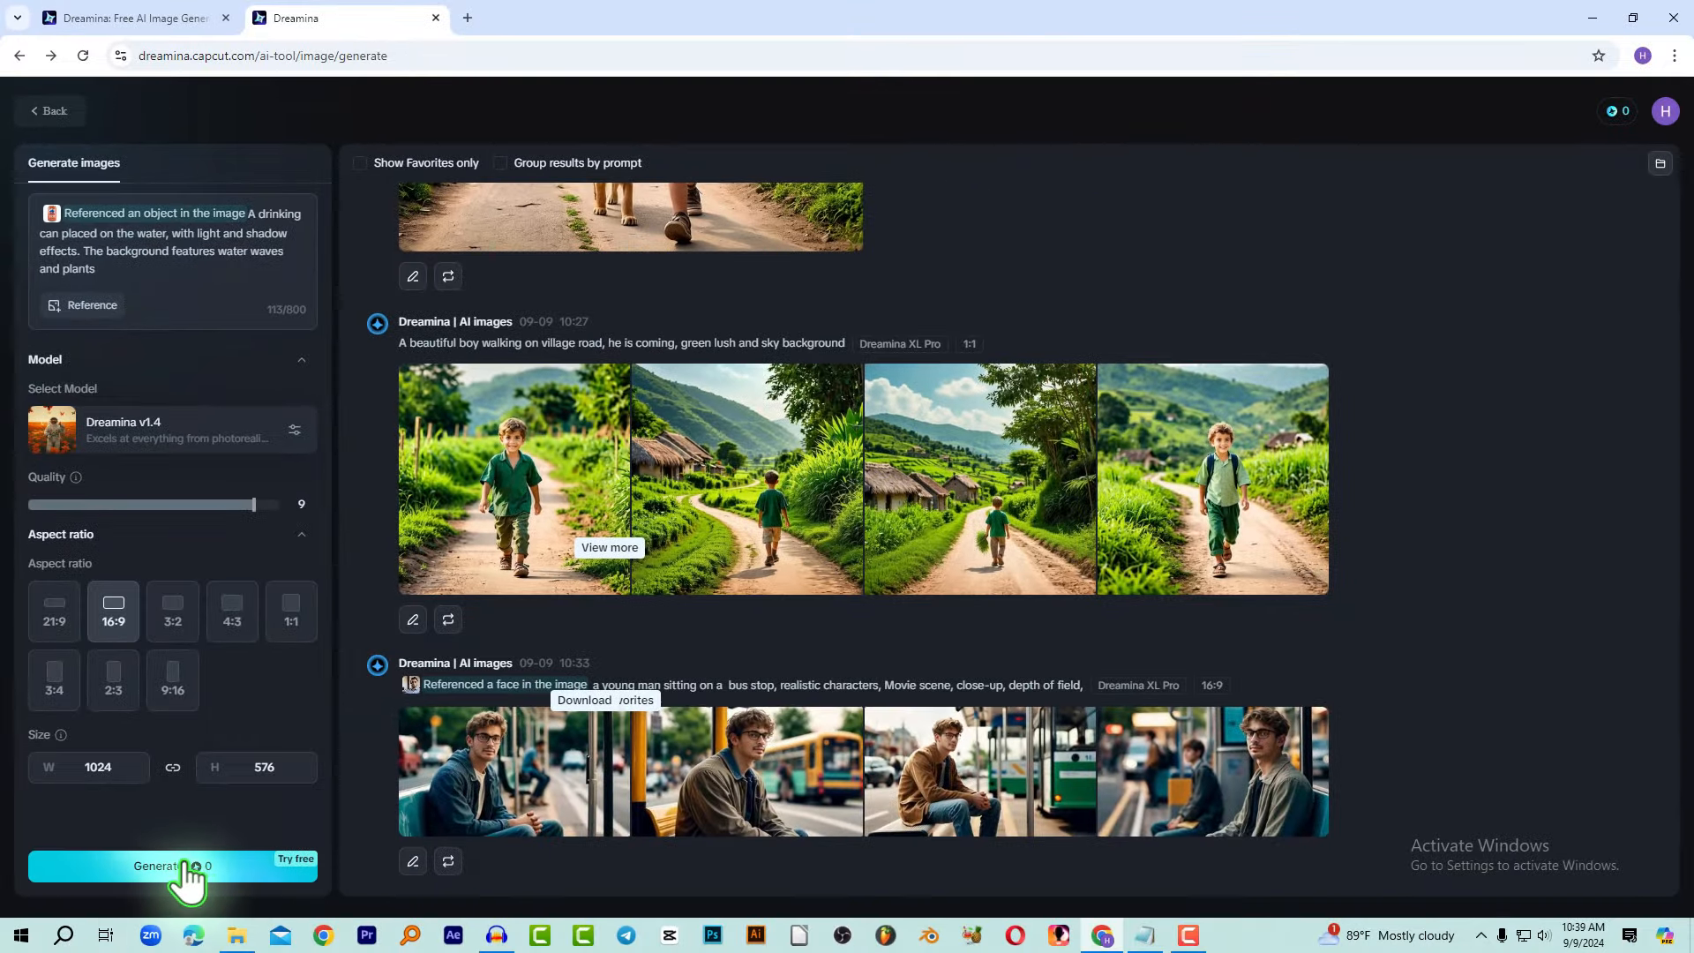
left_click(170, 869)
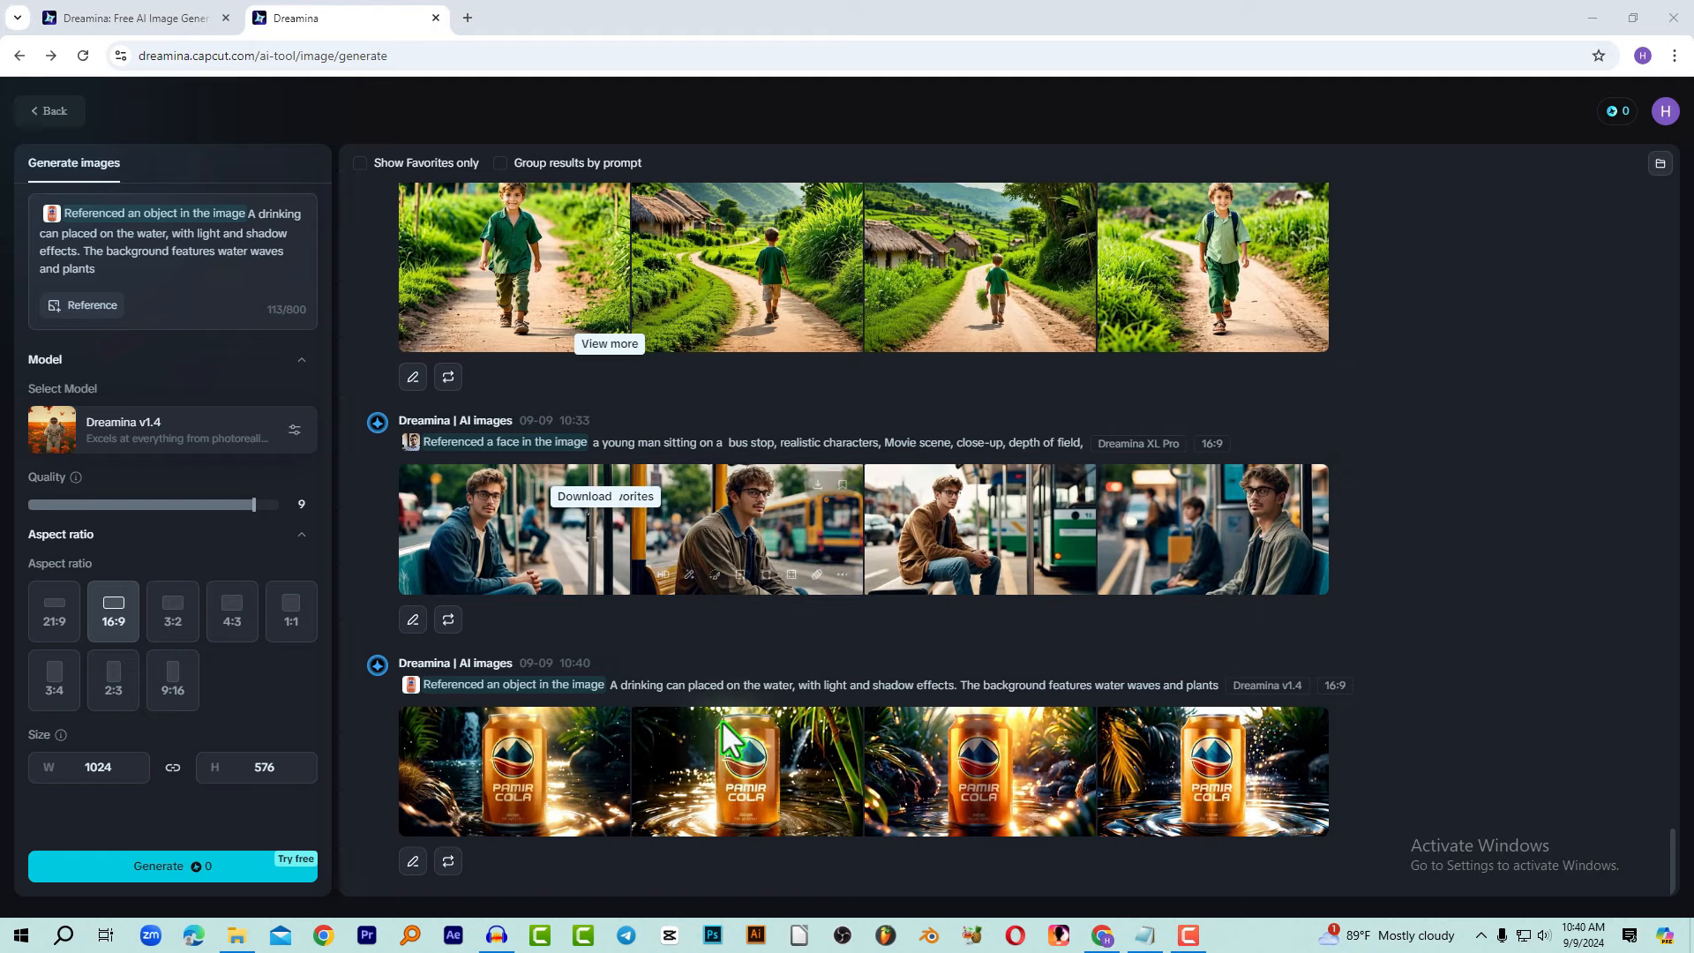
View each of the four generated drinking can images enlarged to compare the can and its water background.
left_click(530, 745)
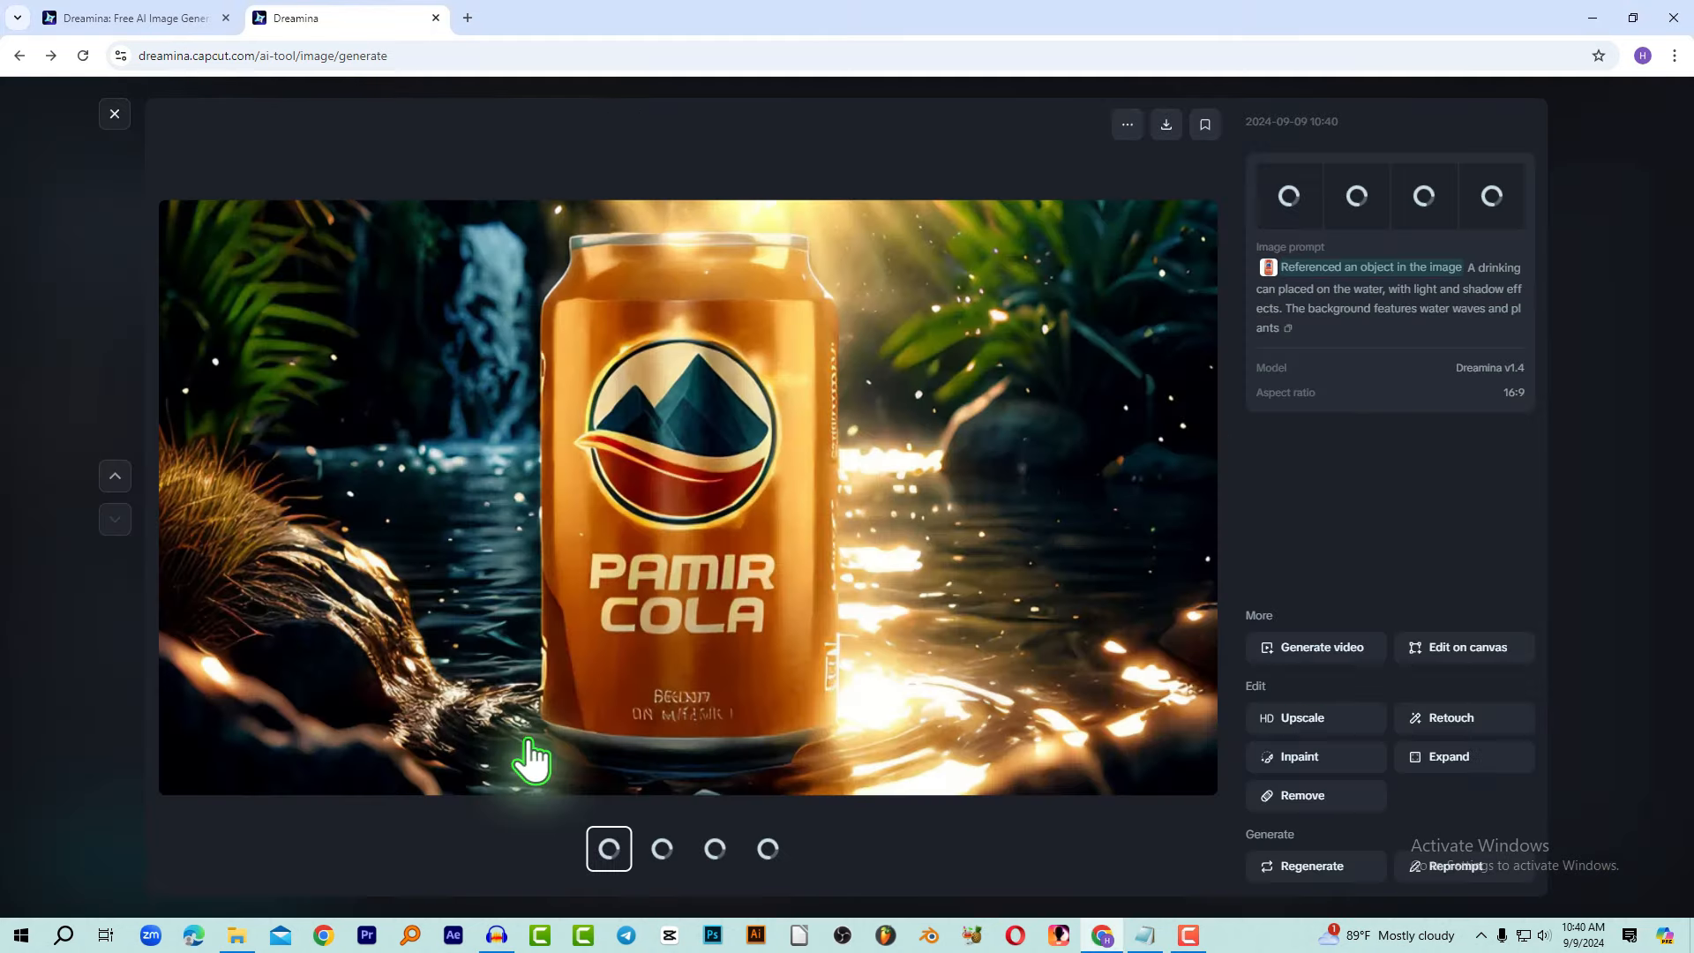
left_click(660, 854)
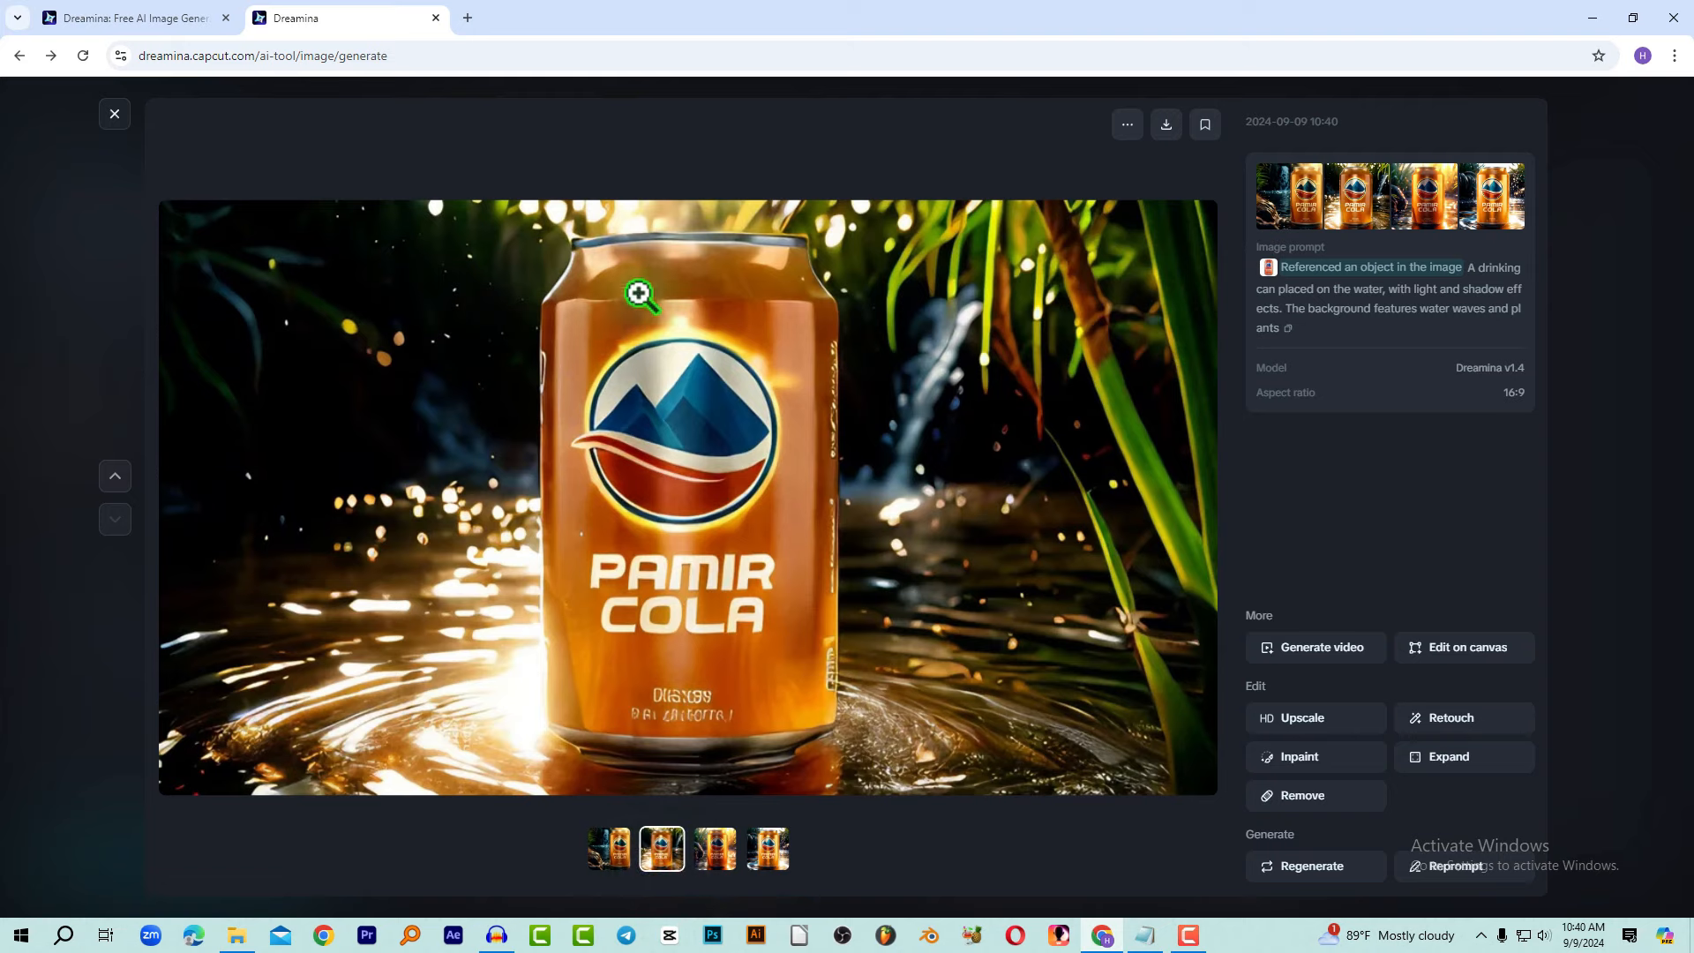
left_click(721, 857)
left_click(755, 853)
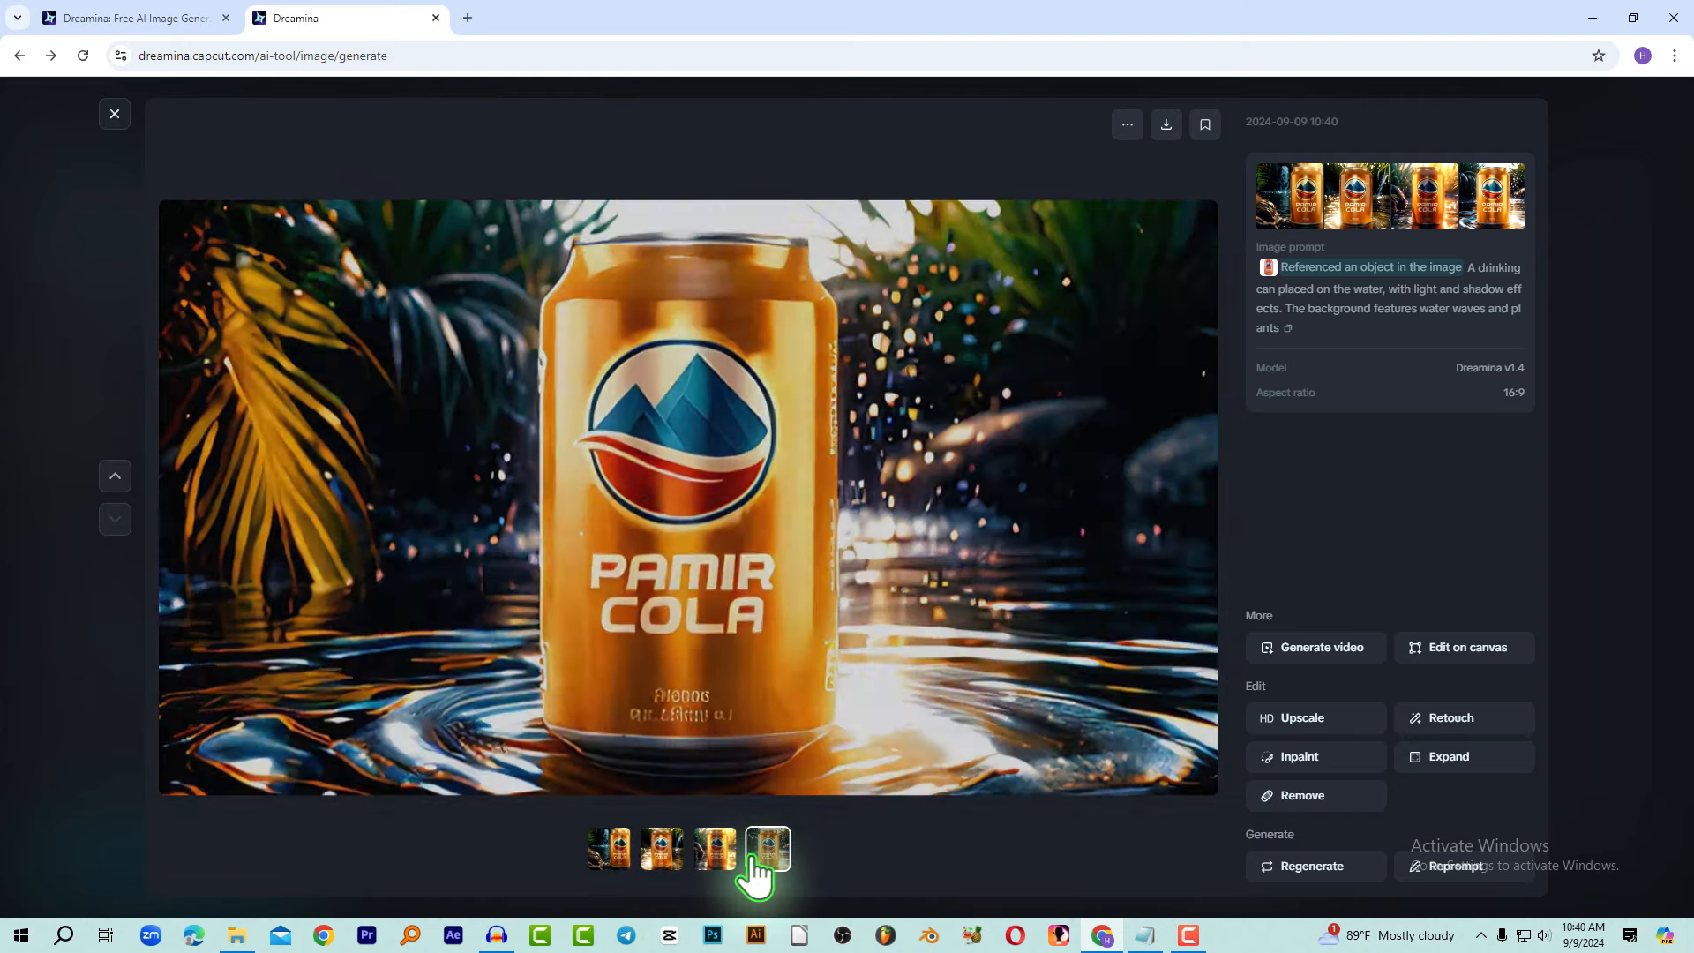
left_click(627, 858)
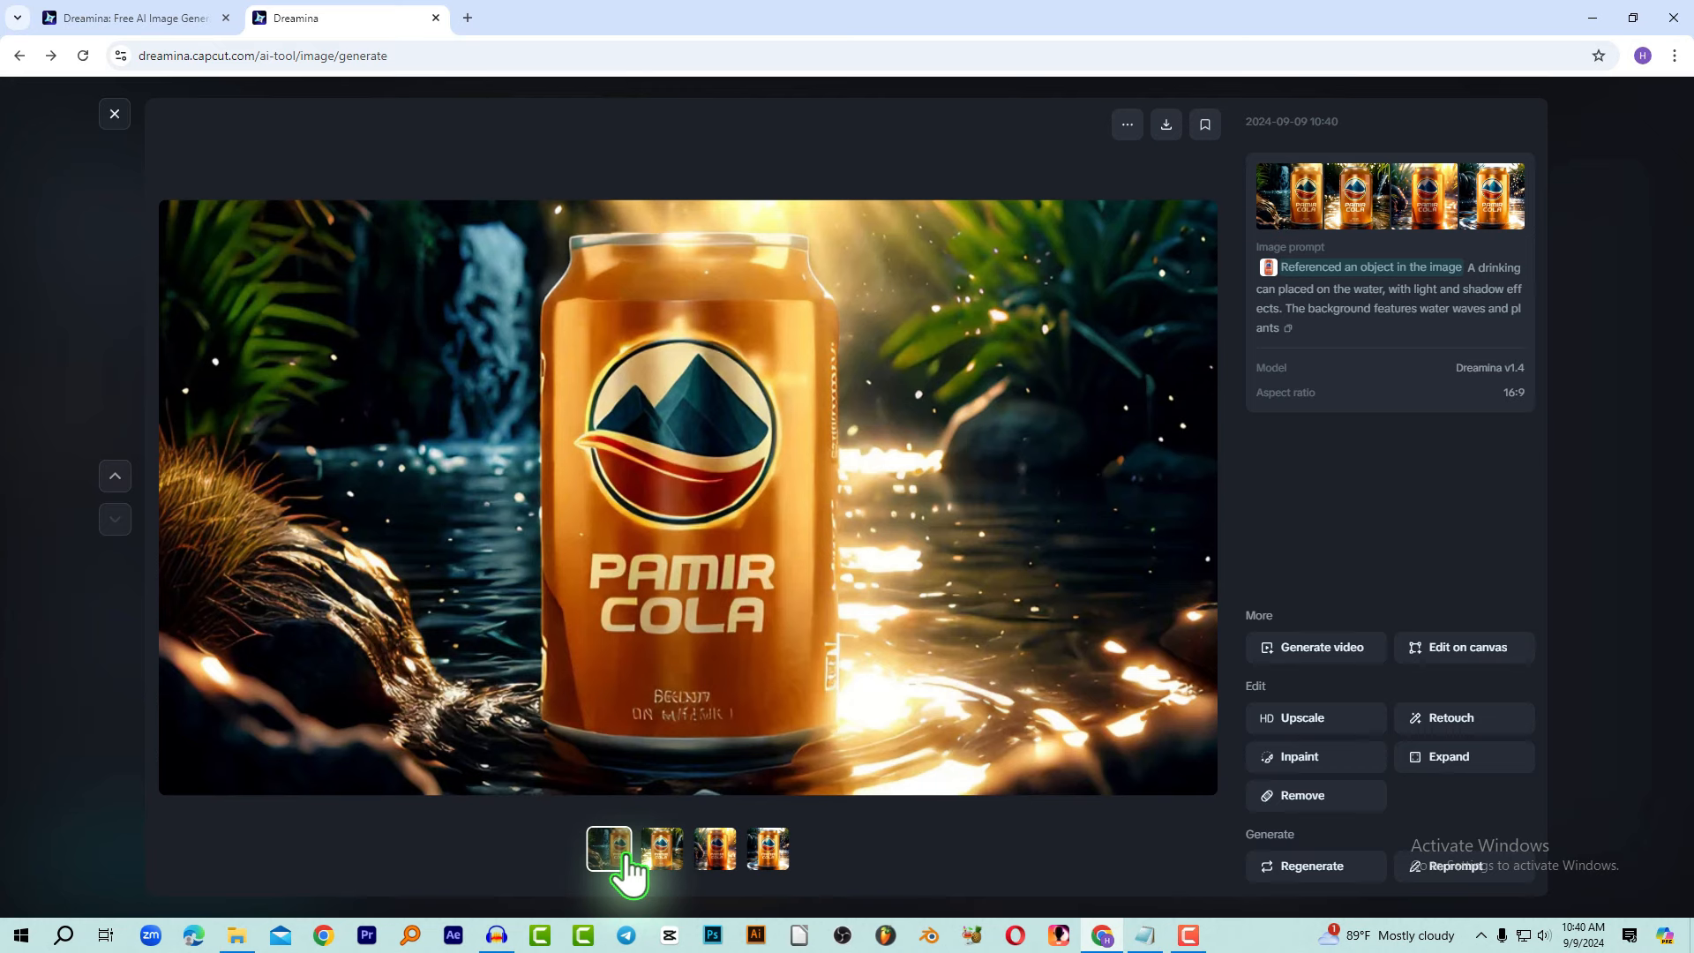
left_click(651, 855)
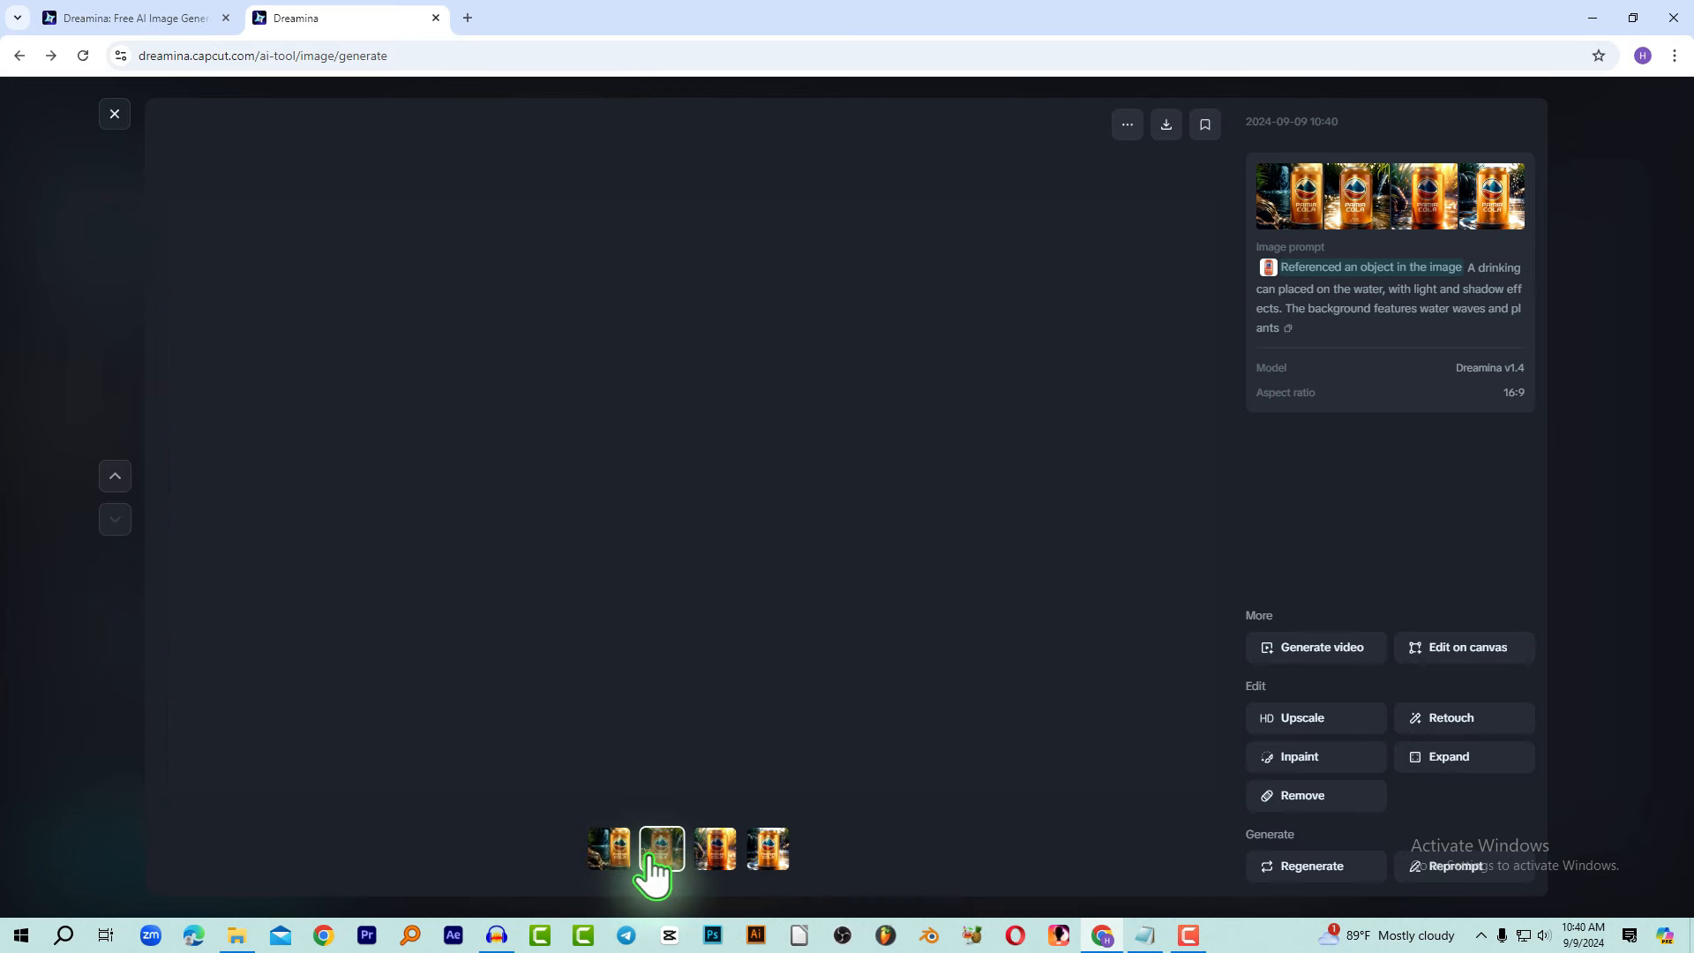
left_click(718, 863)
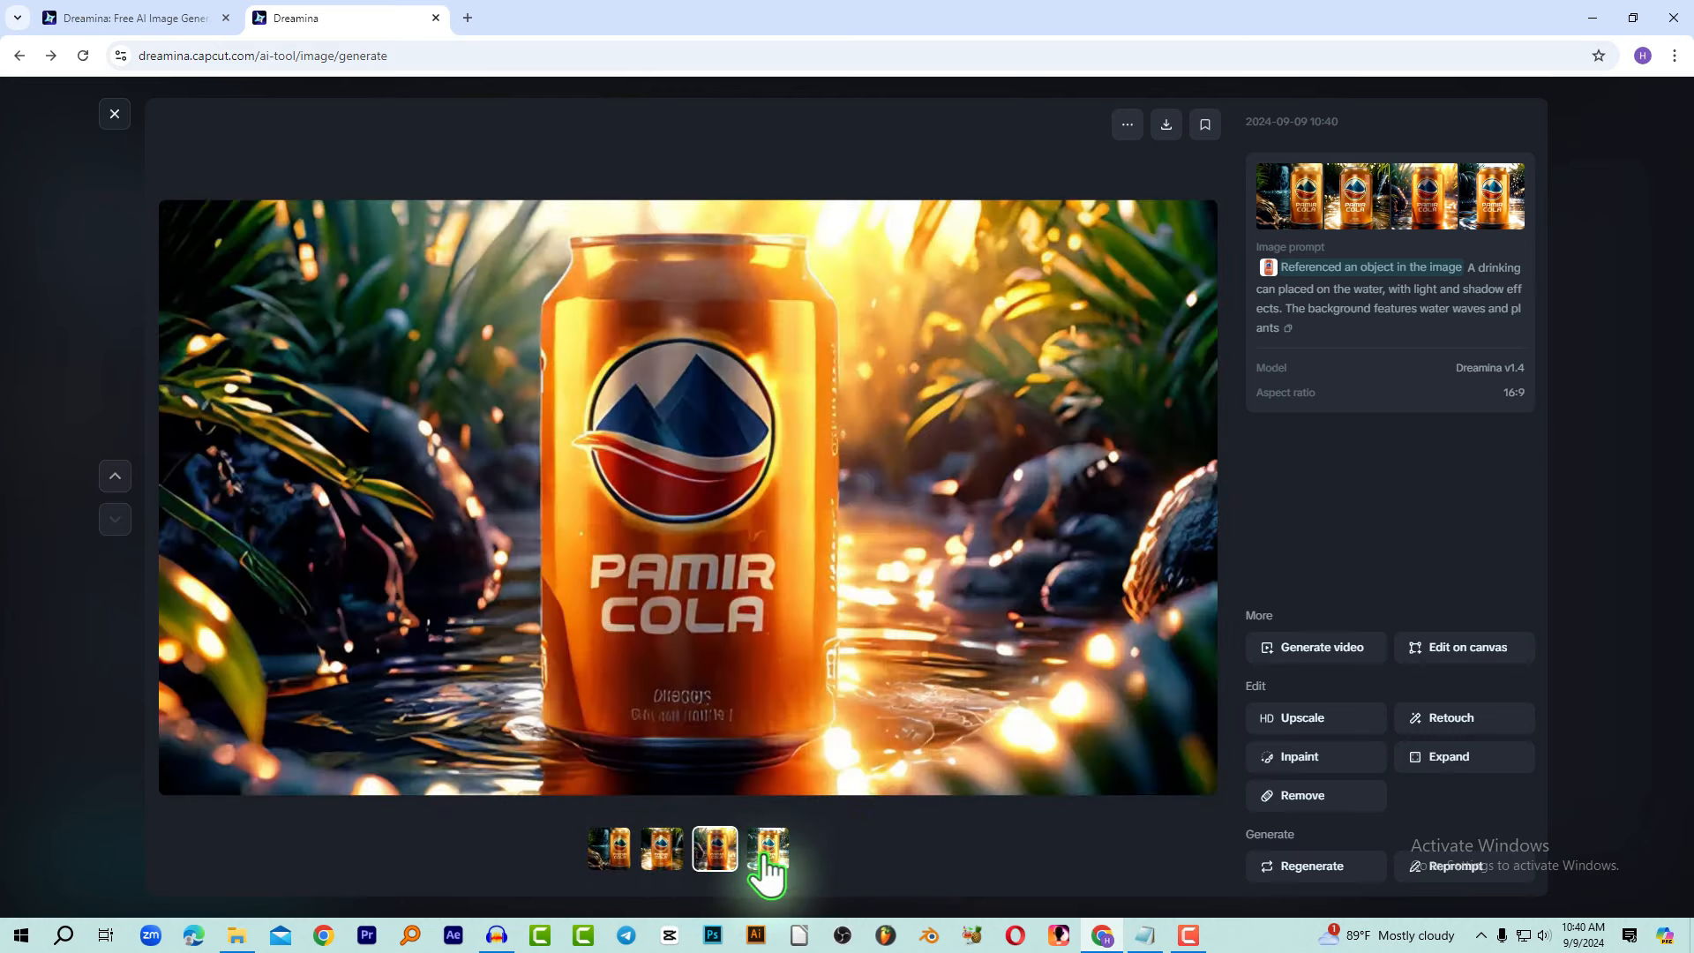
left_click(766, 858)
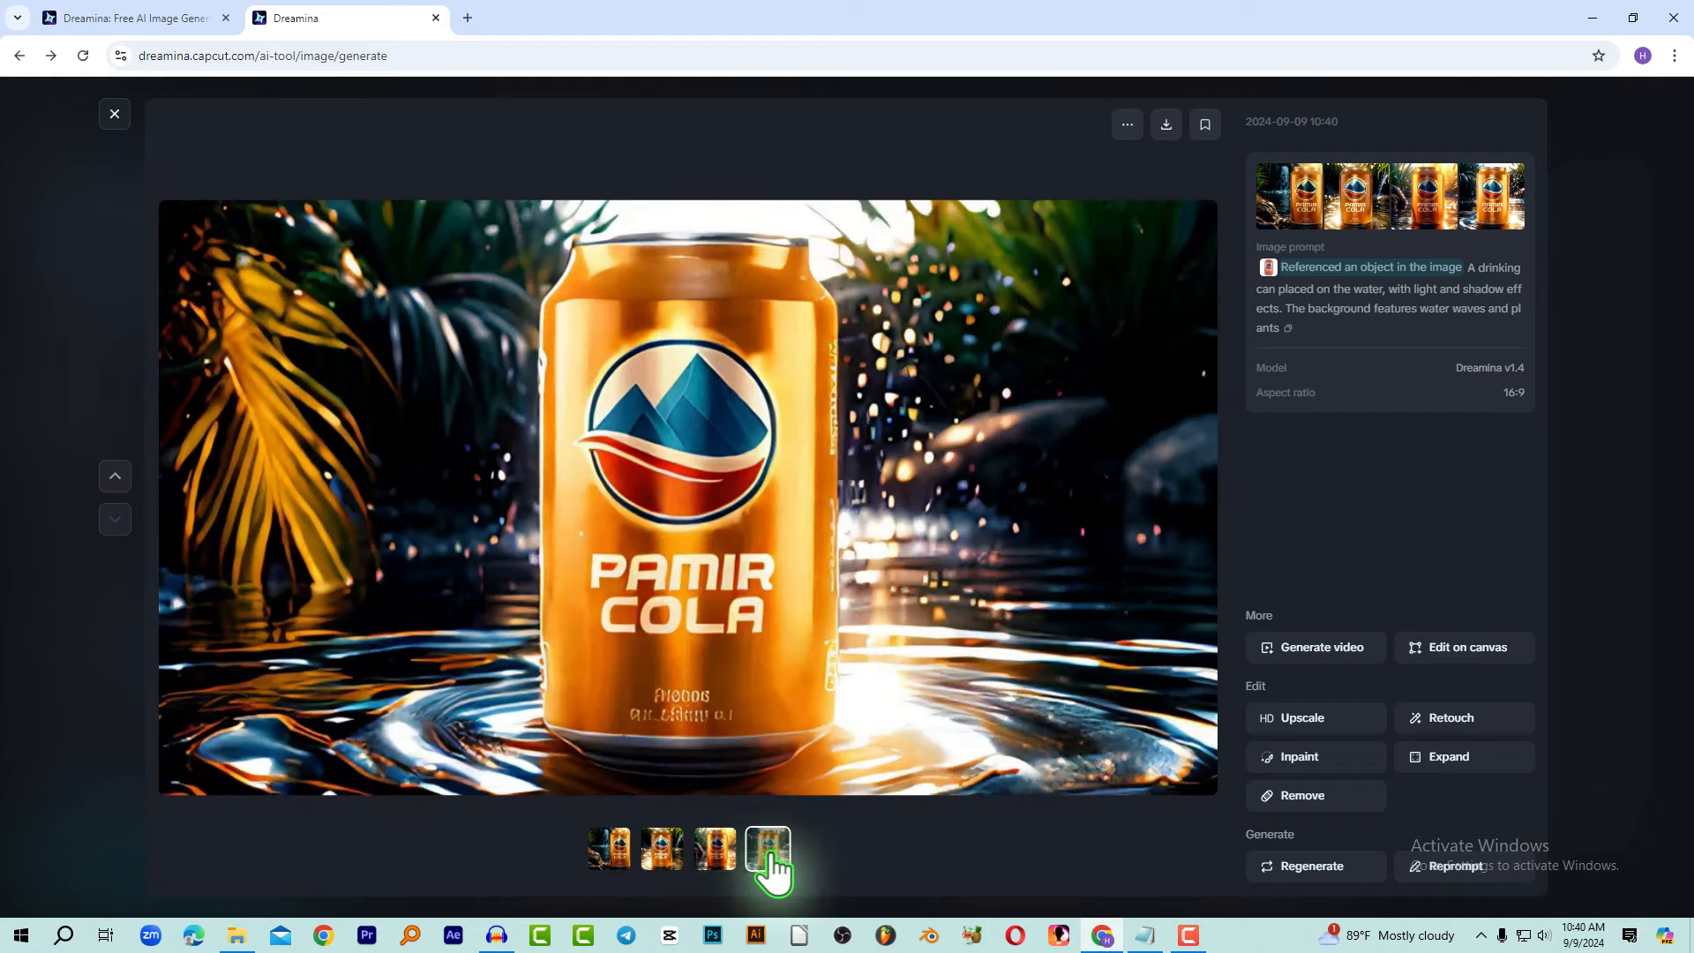
left_click(609, 858)
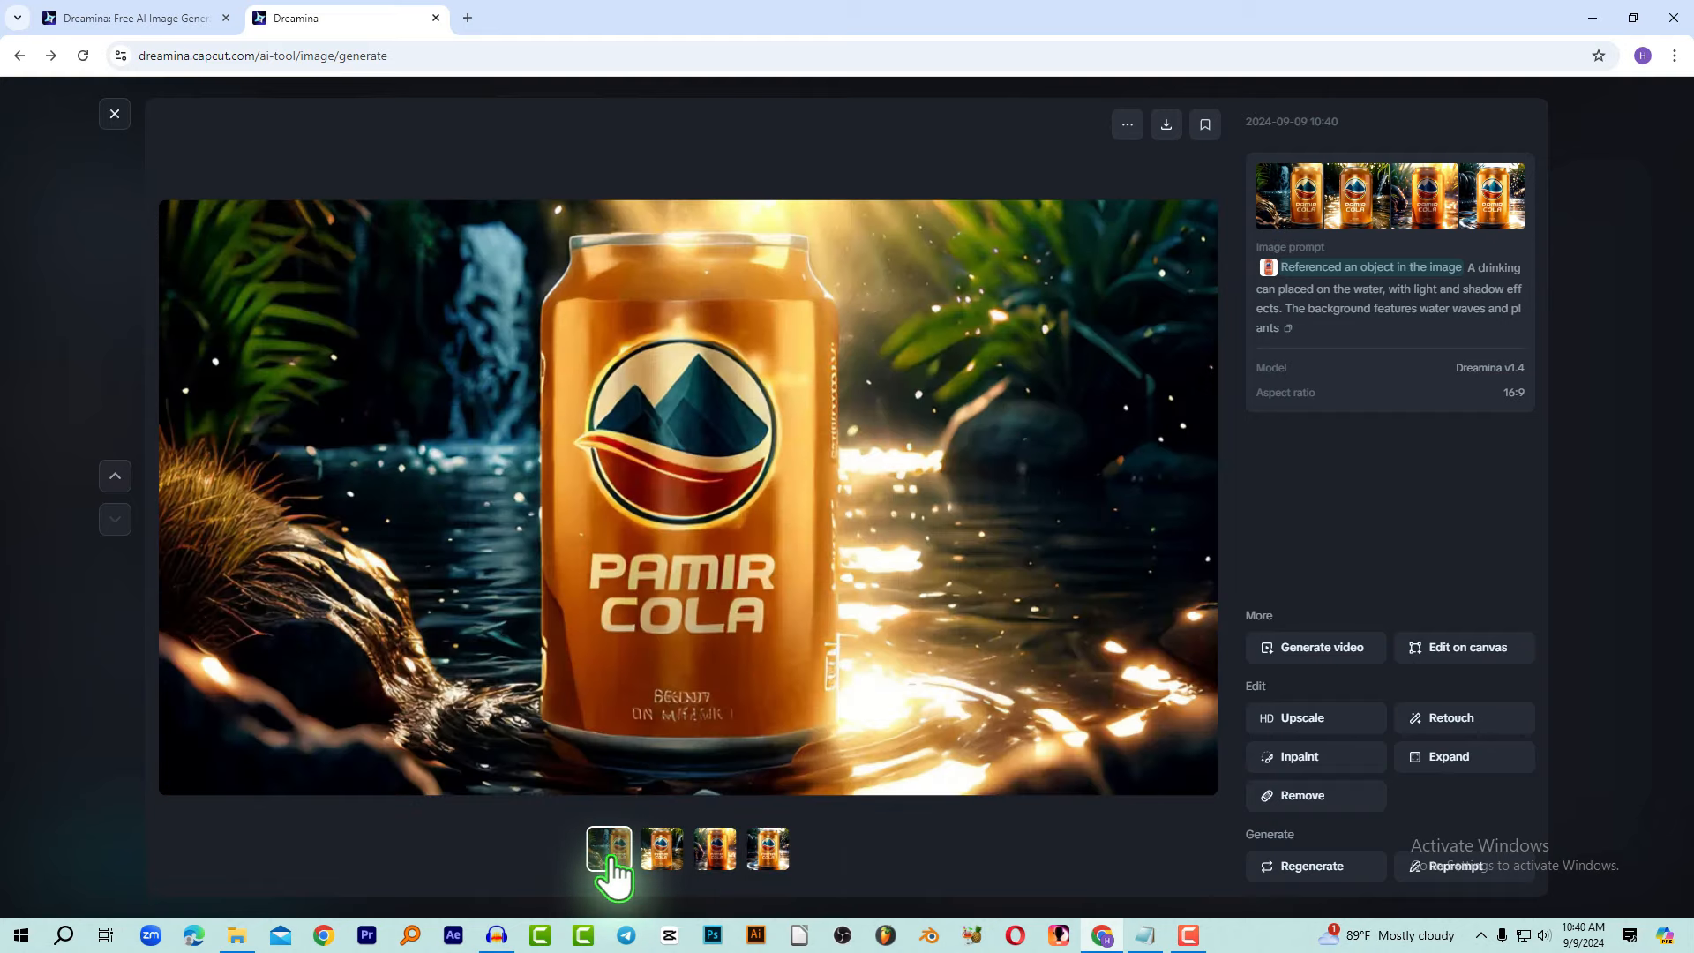
left_click(661, 860)
left_click(768, 852)
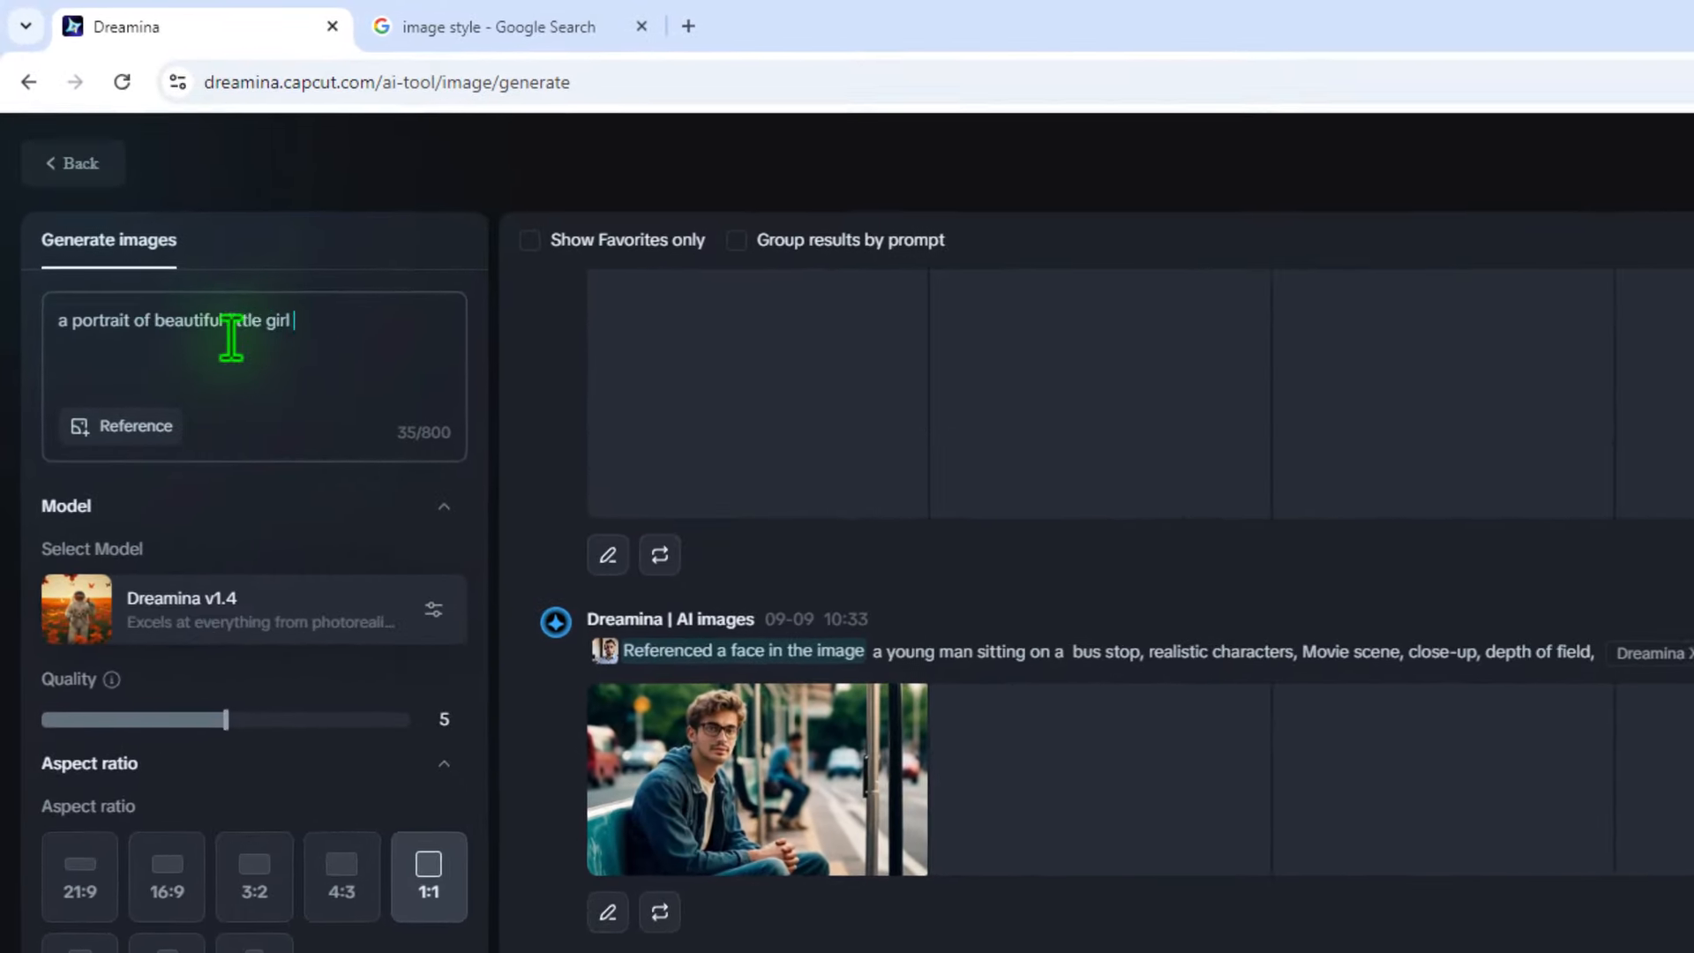
Browse for a reference image for the little girl prompt and preview the painted portrait "1bab207c3d79422aa1213aa7ee732e87" enlarged in the photo viewer.
left_click(137, 439)
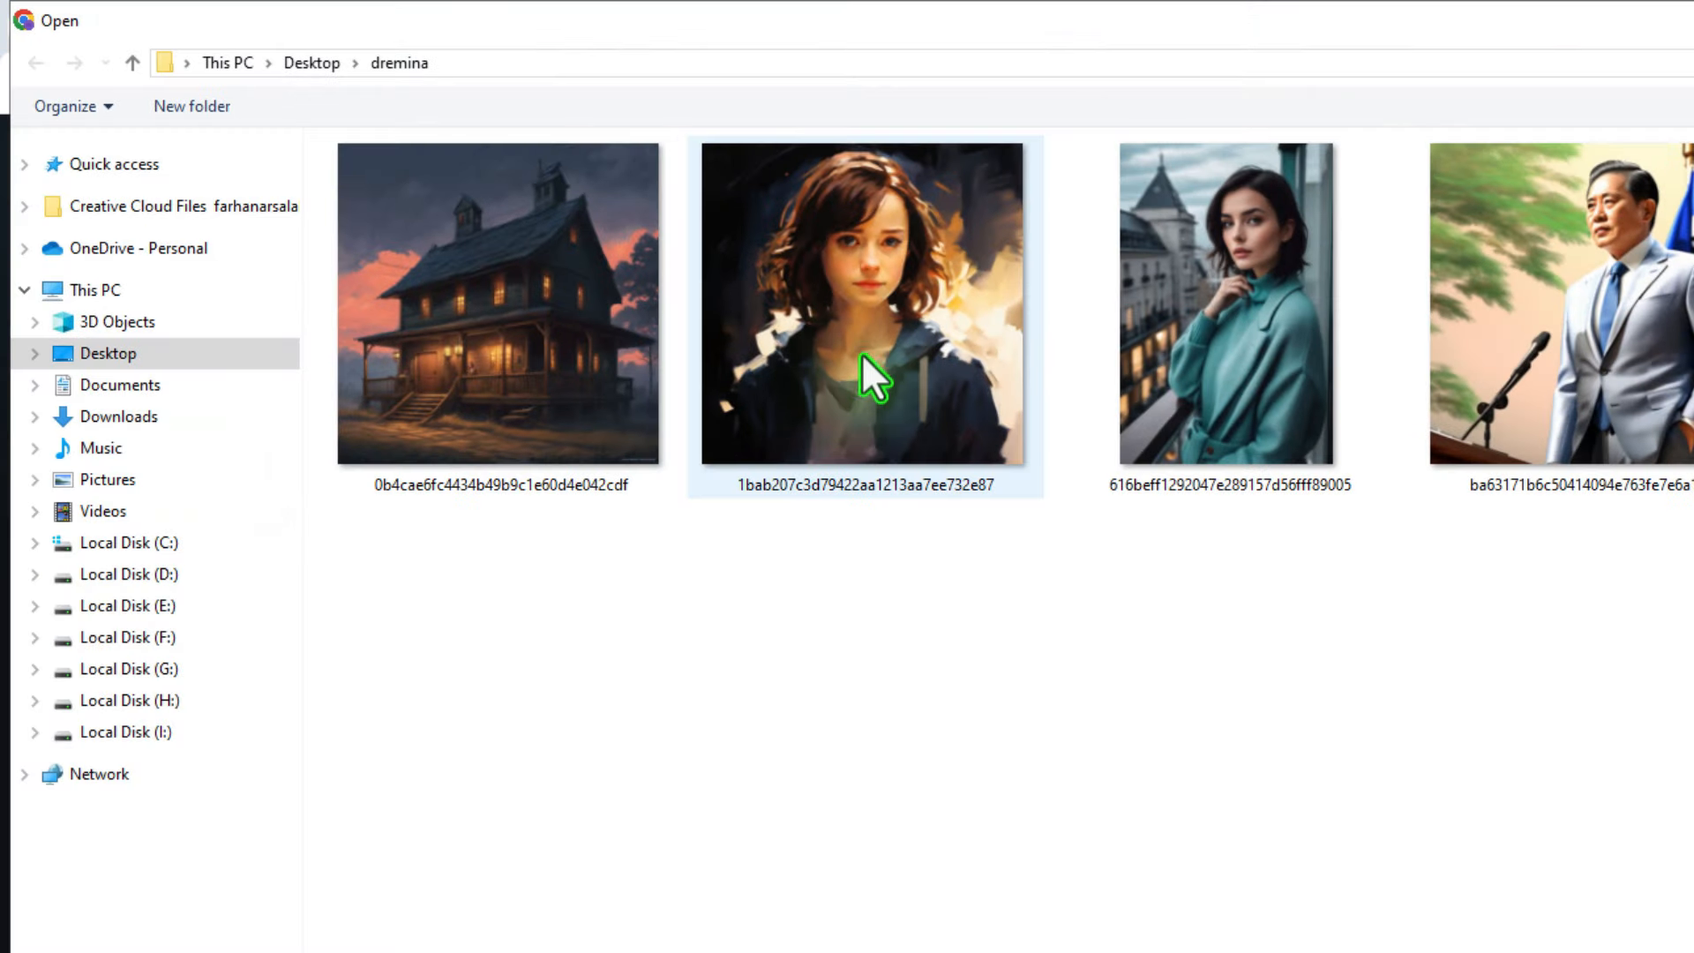
left_click(946, 293)
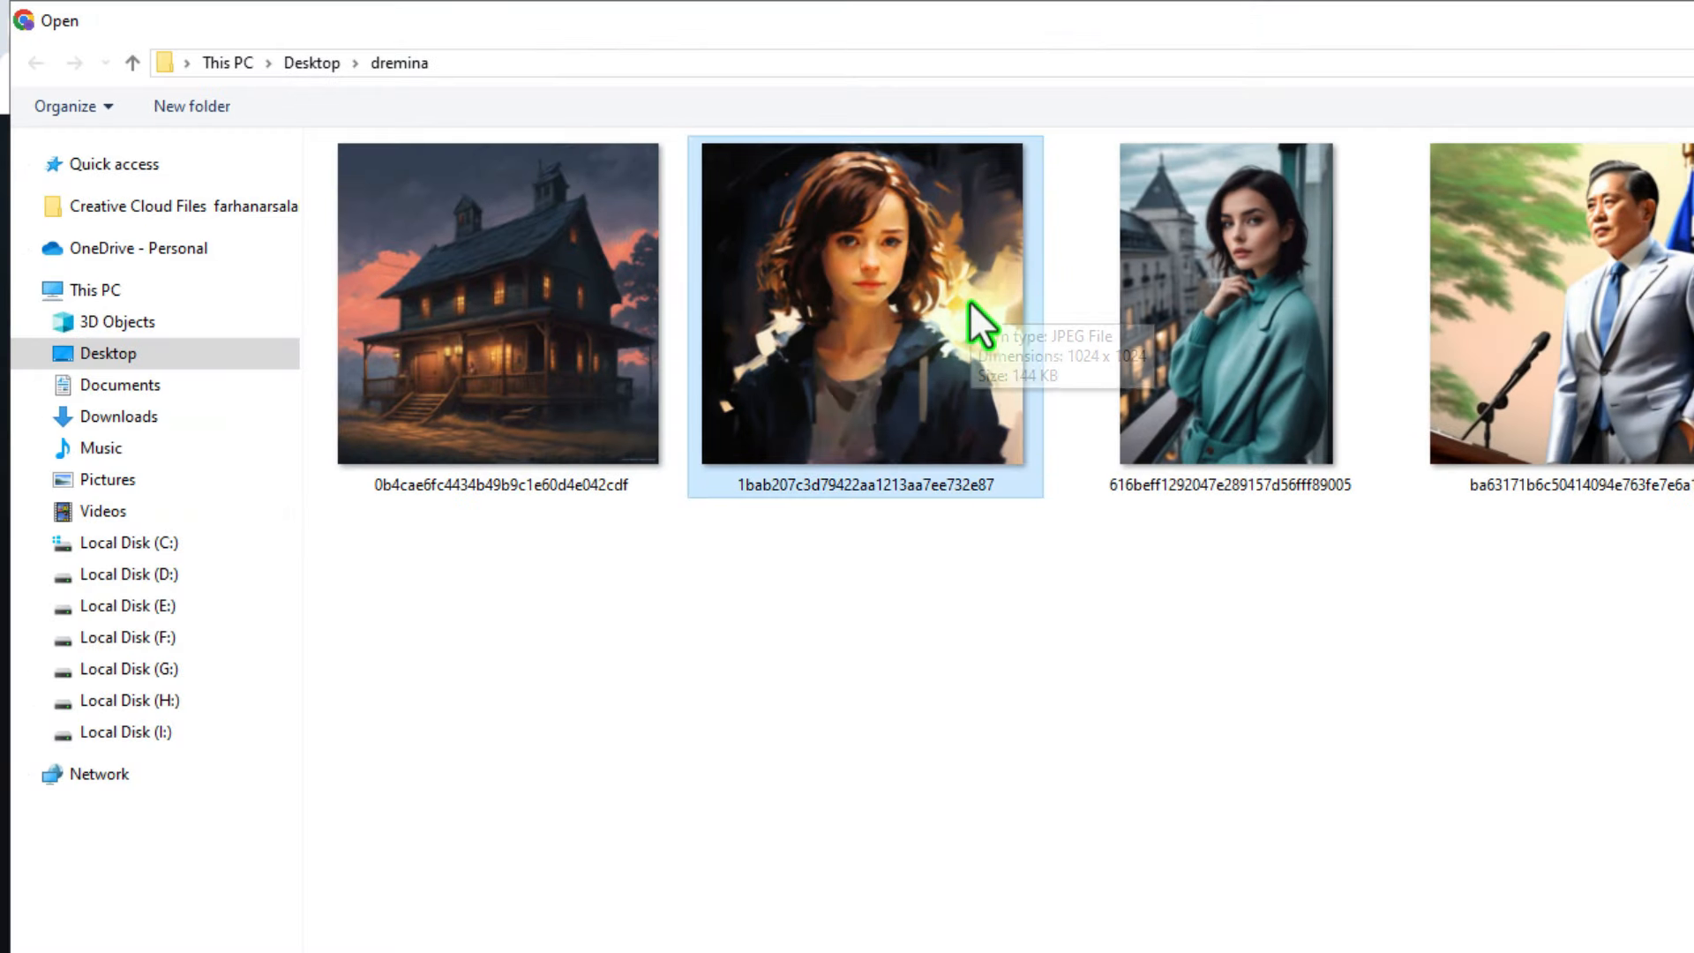
right_click(885, 285)
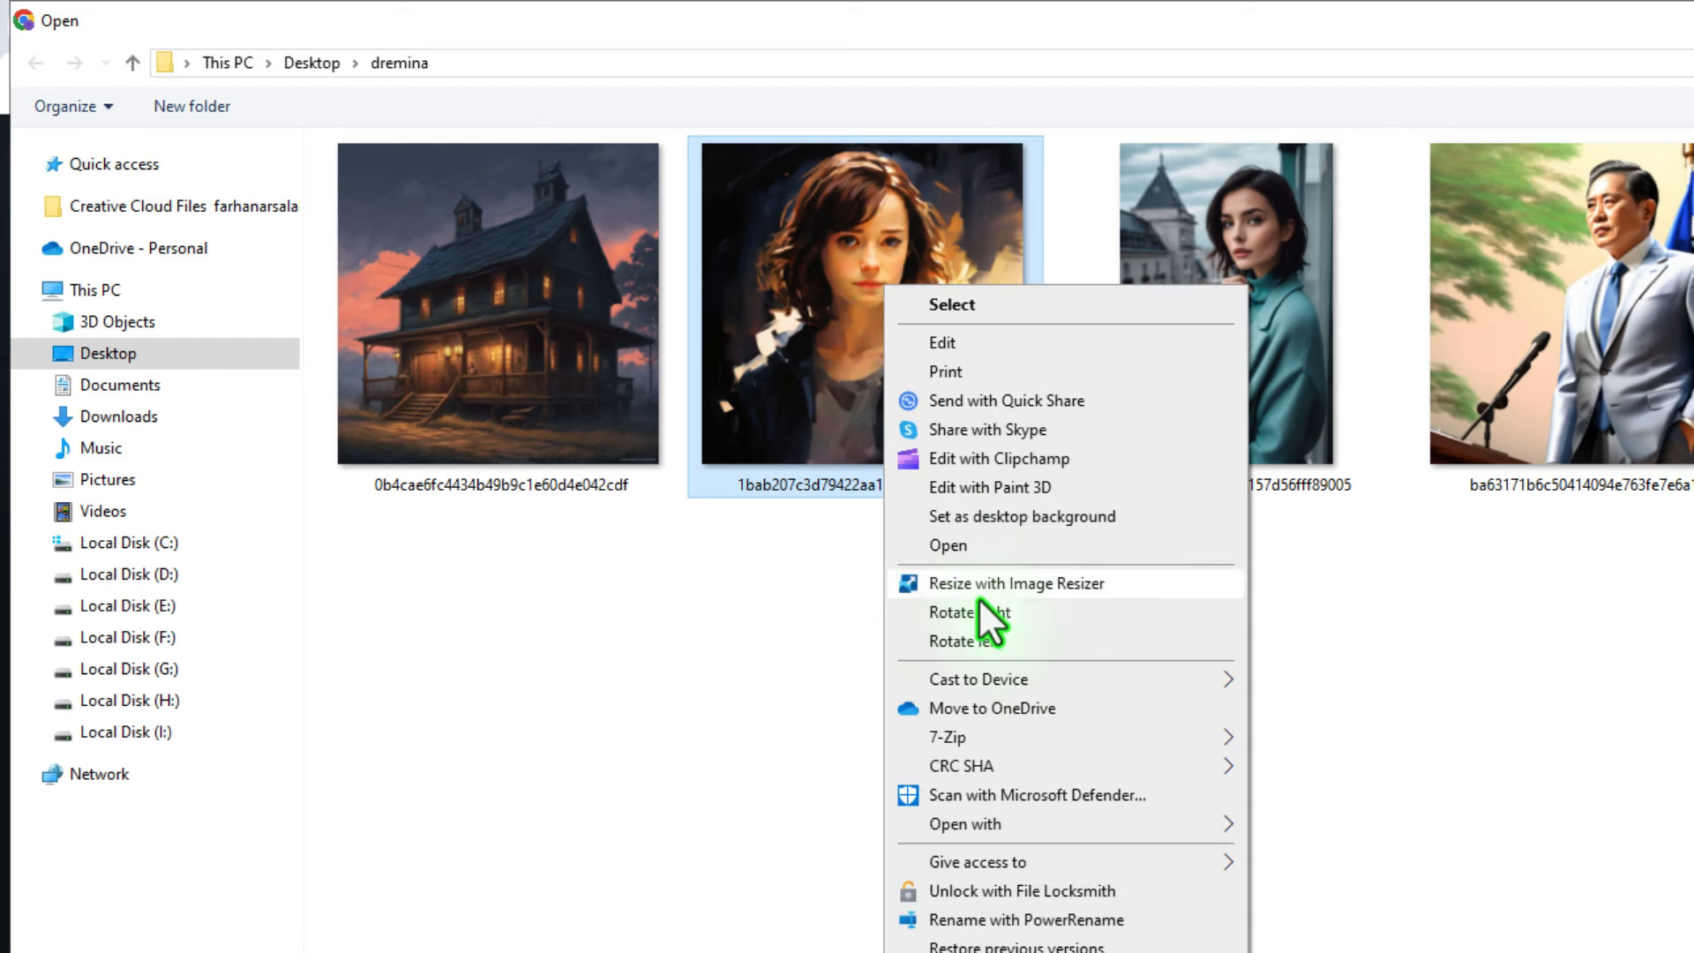
left_click(971, 545)
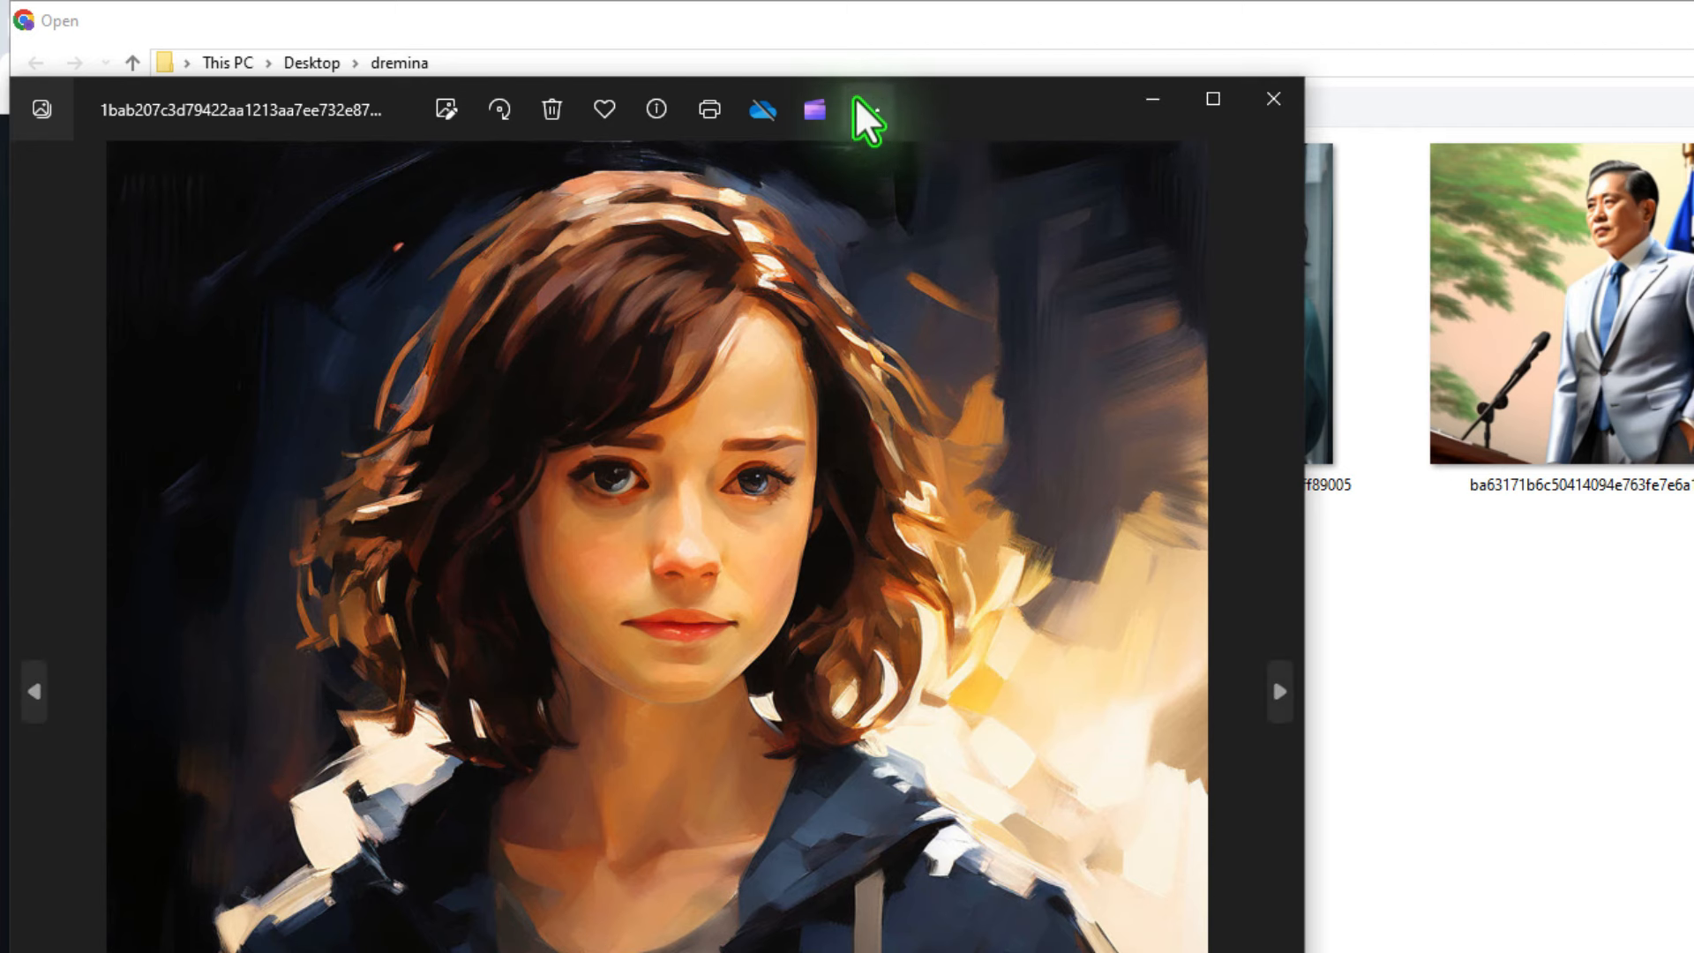
left_click_drag(1083, 97, 1387, 99)
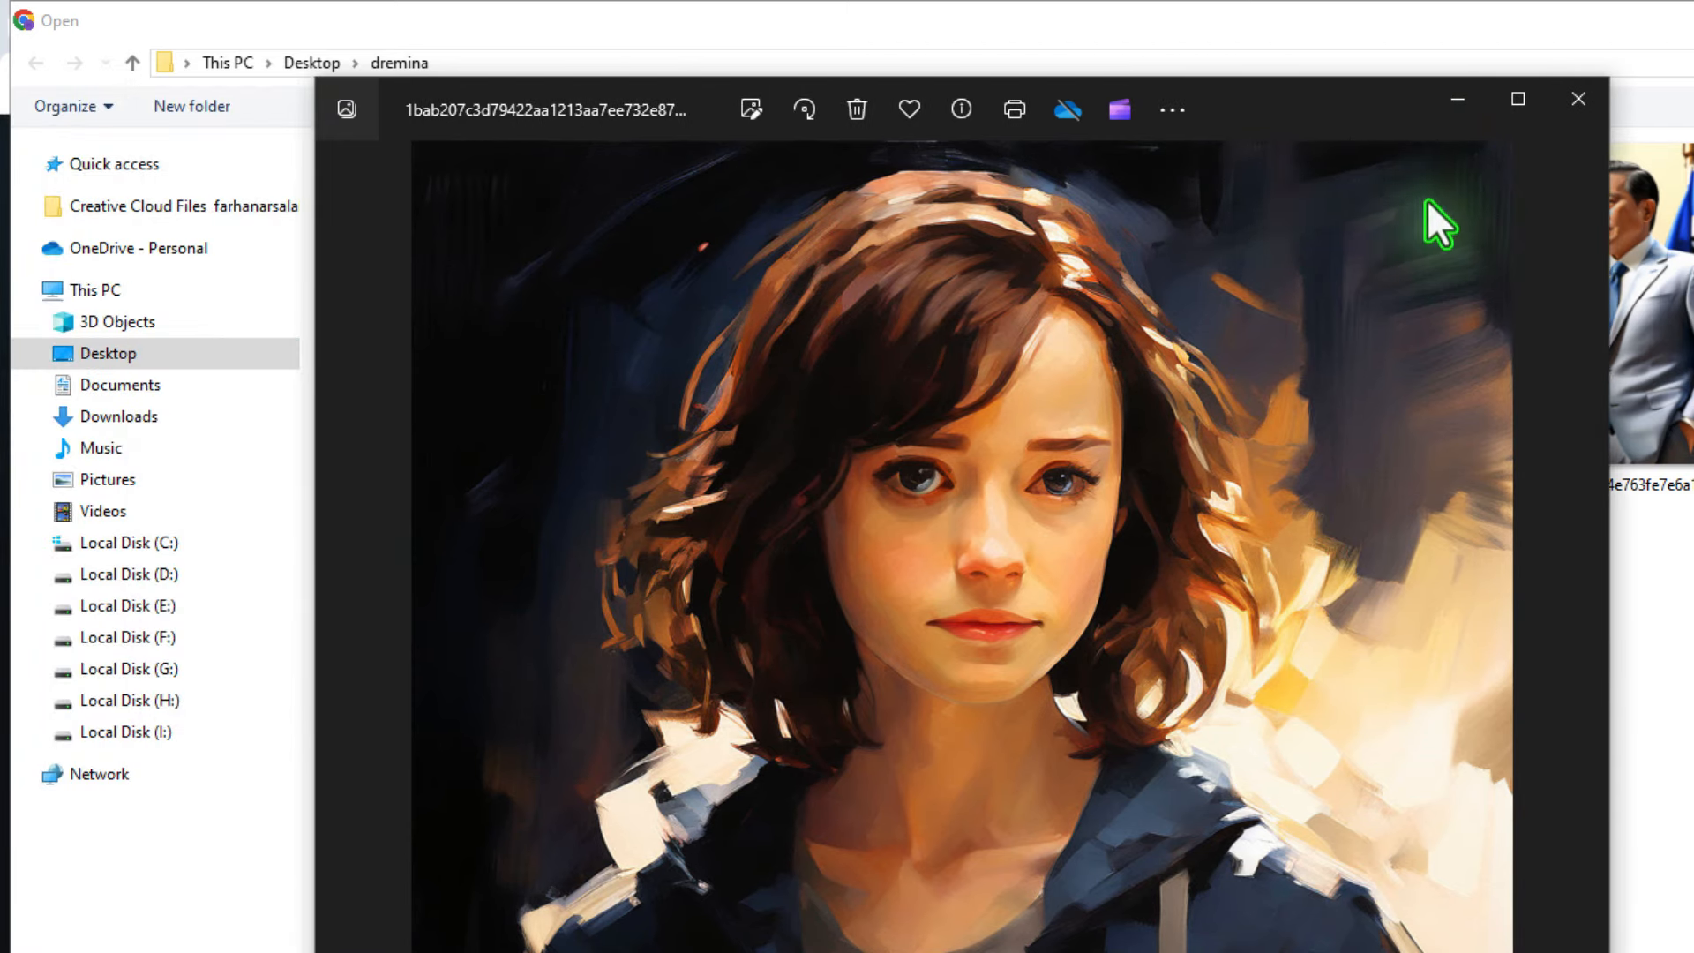
left_click(1576, 99)
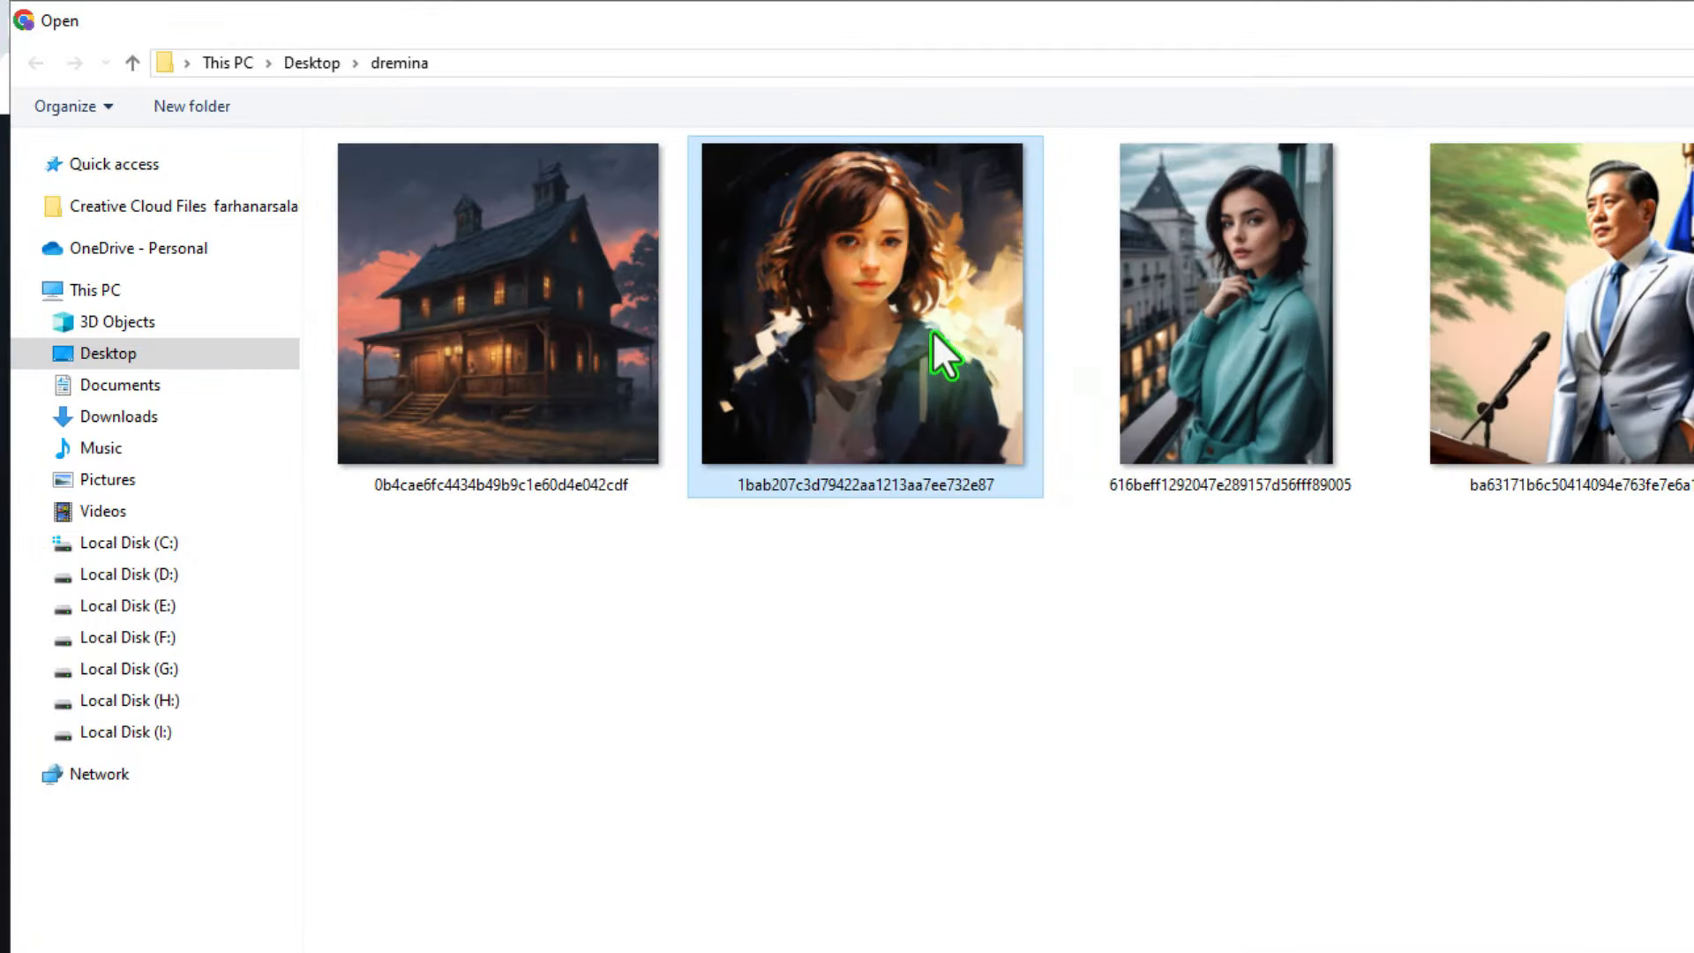
Add the painted portrait "1bab207c3d79422aa1213aa7ee732e87" as a reference image, referencing its style.
double_click(938, 296)
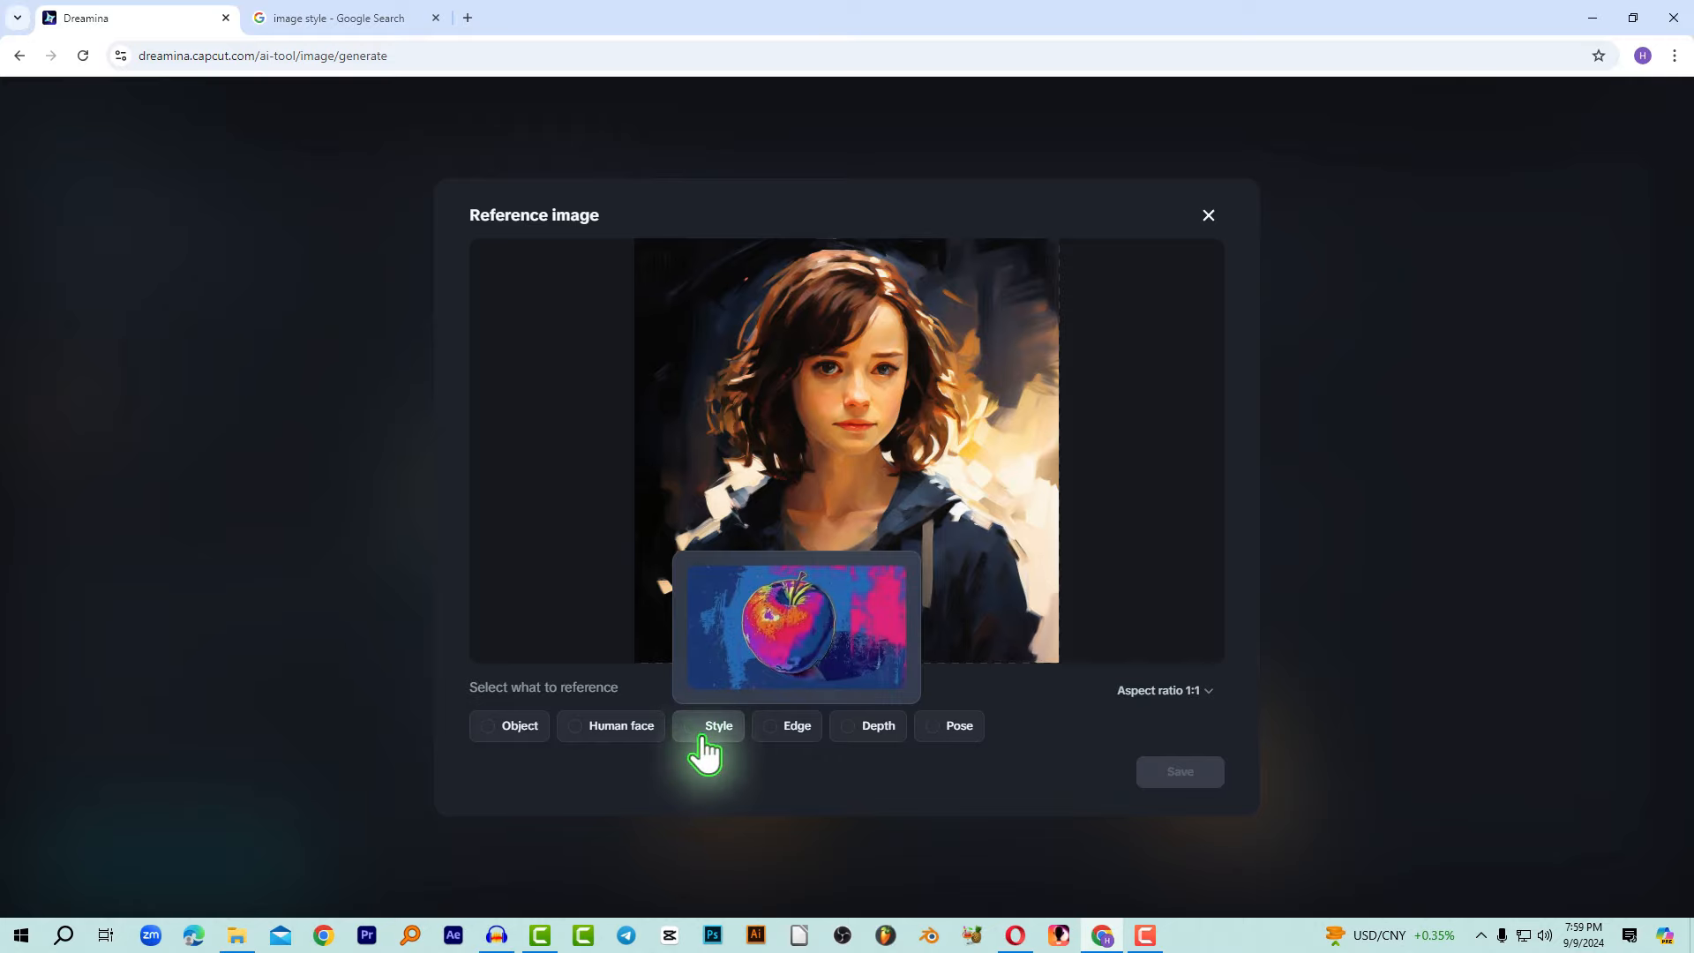
left_click(708, 728)
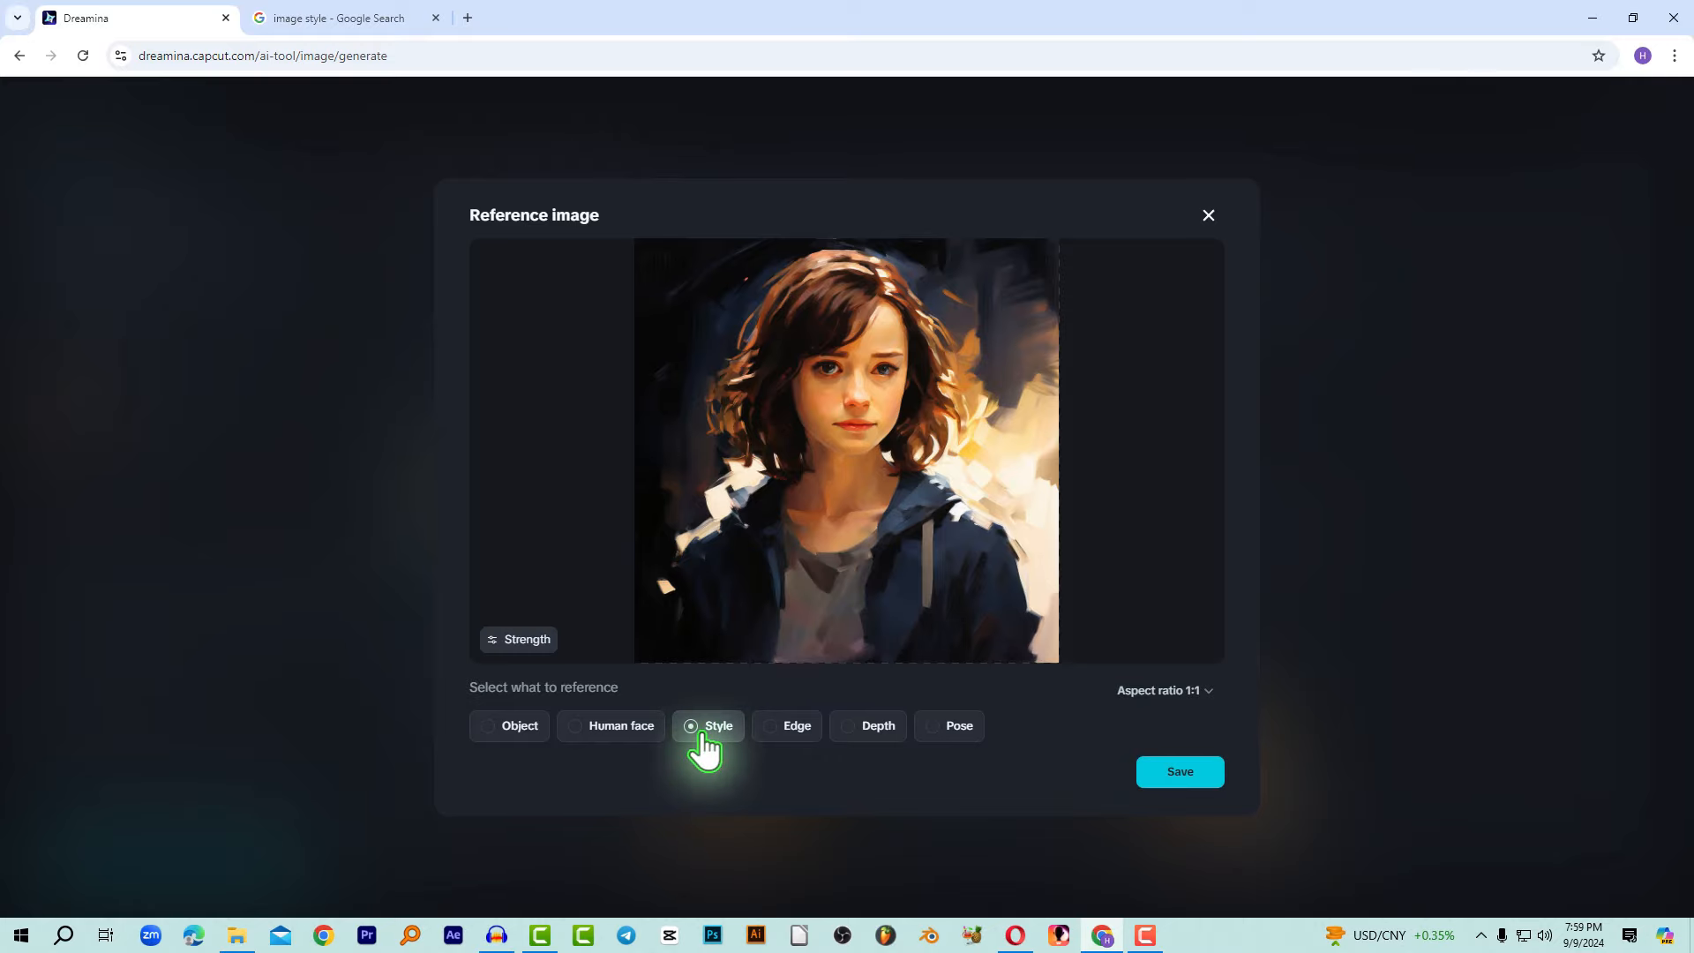
left_click(1205, 785)
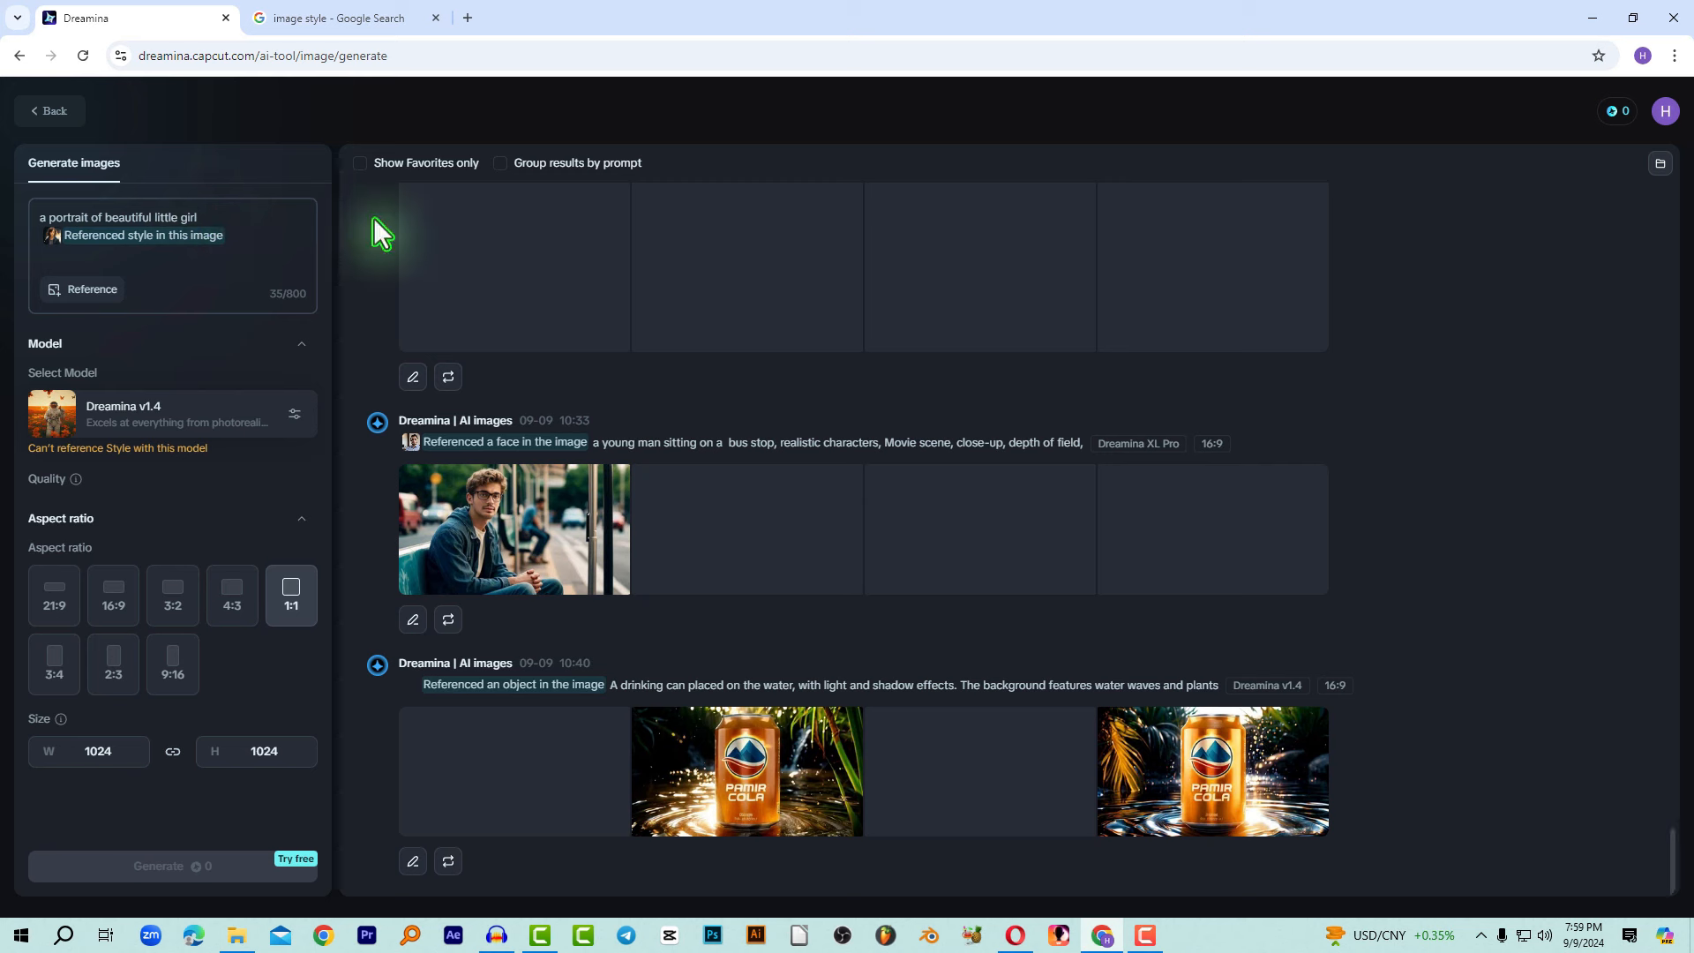
Switch the model to Dreamina XL Pro, set the quality to 9, and generate the style-referenced little girl portraits.
left_click(111, 419)
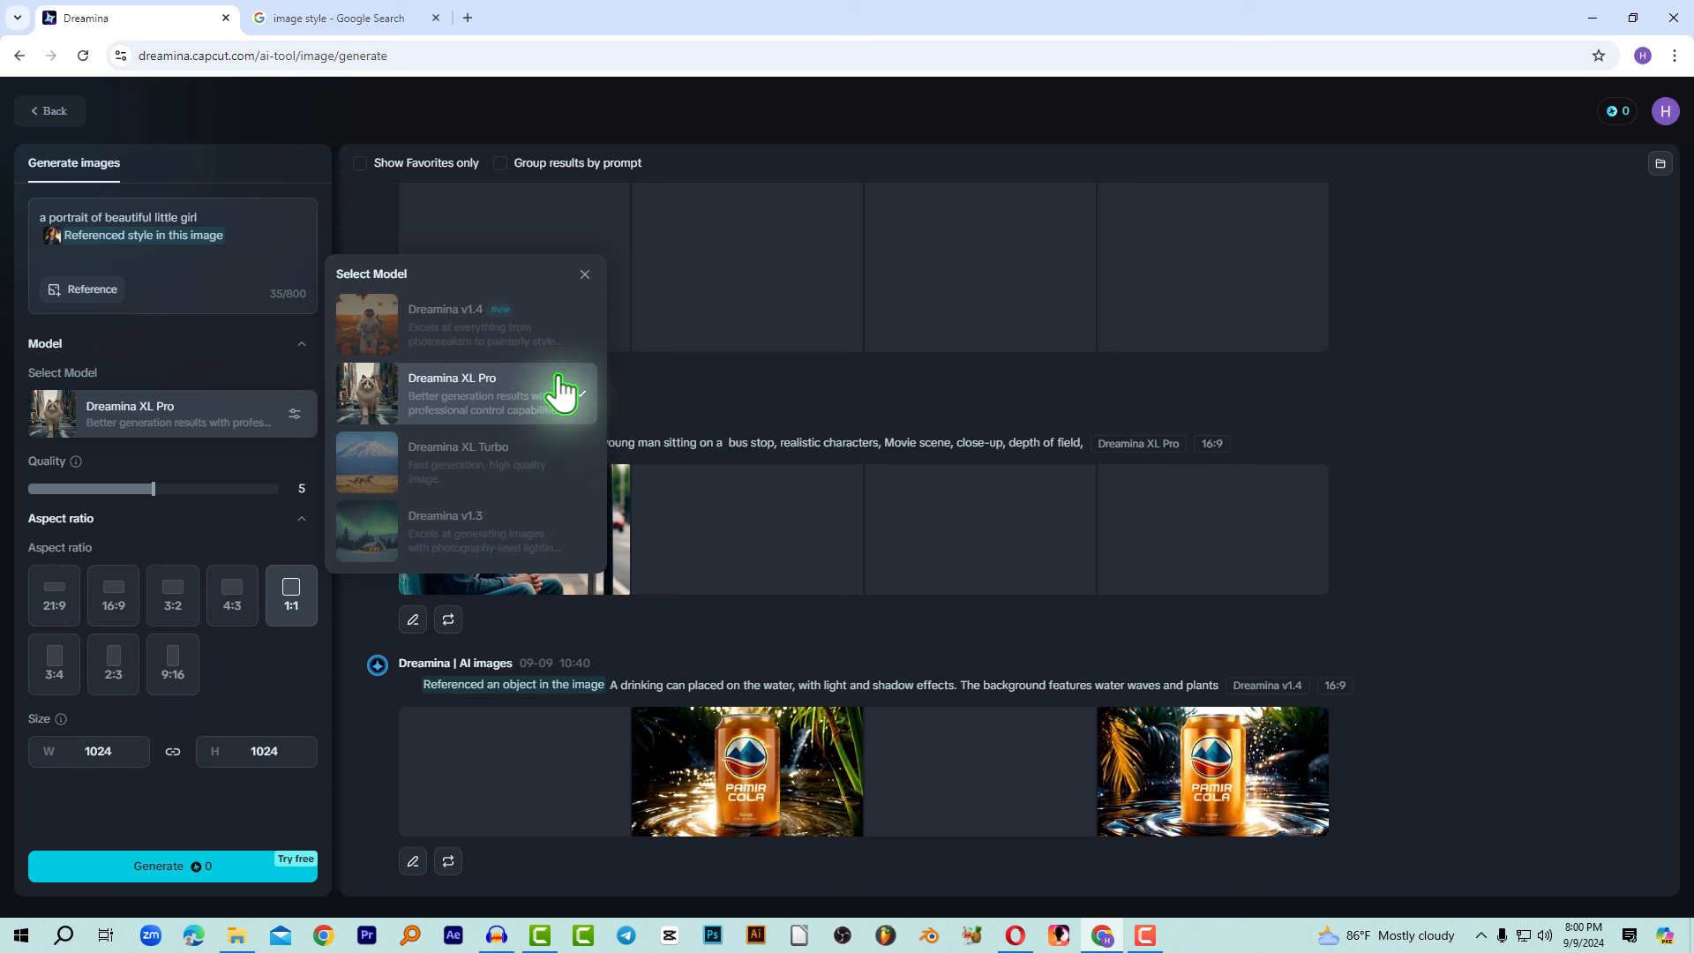
left_click(584, 275)
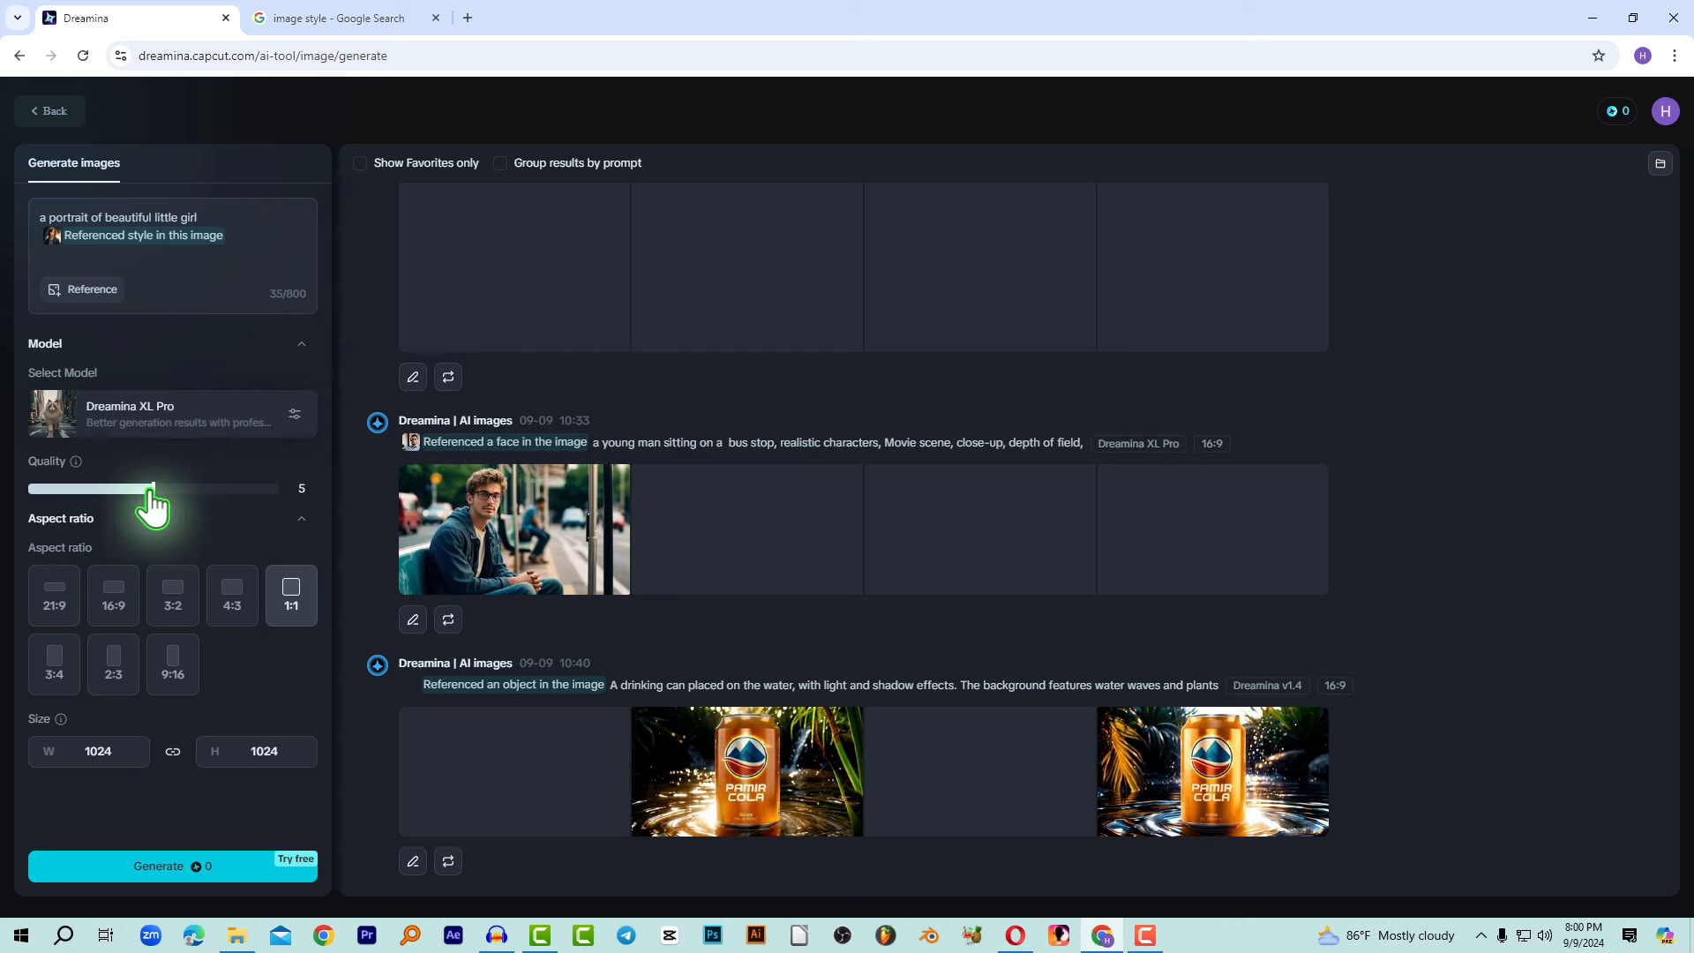
left_click_drag(152, 491, 253, 491)
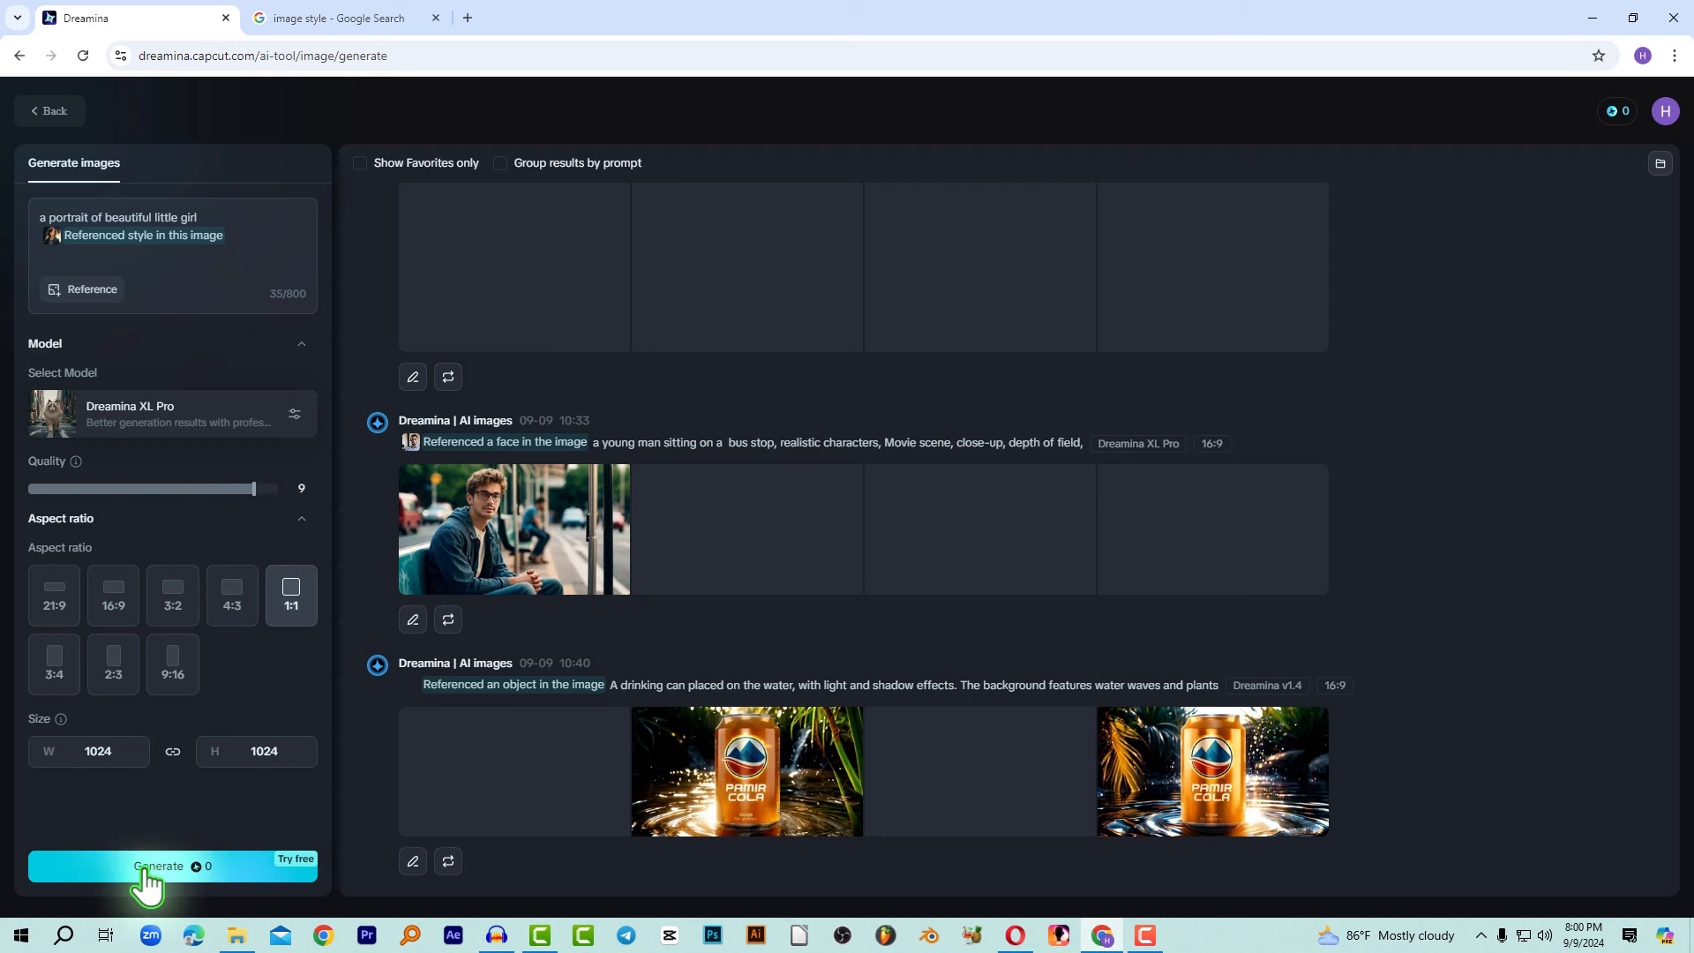
left_click(157, 866)
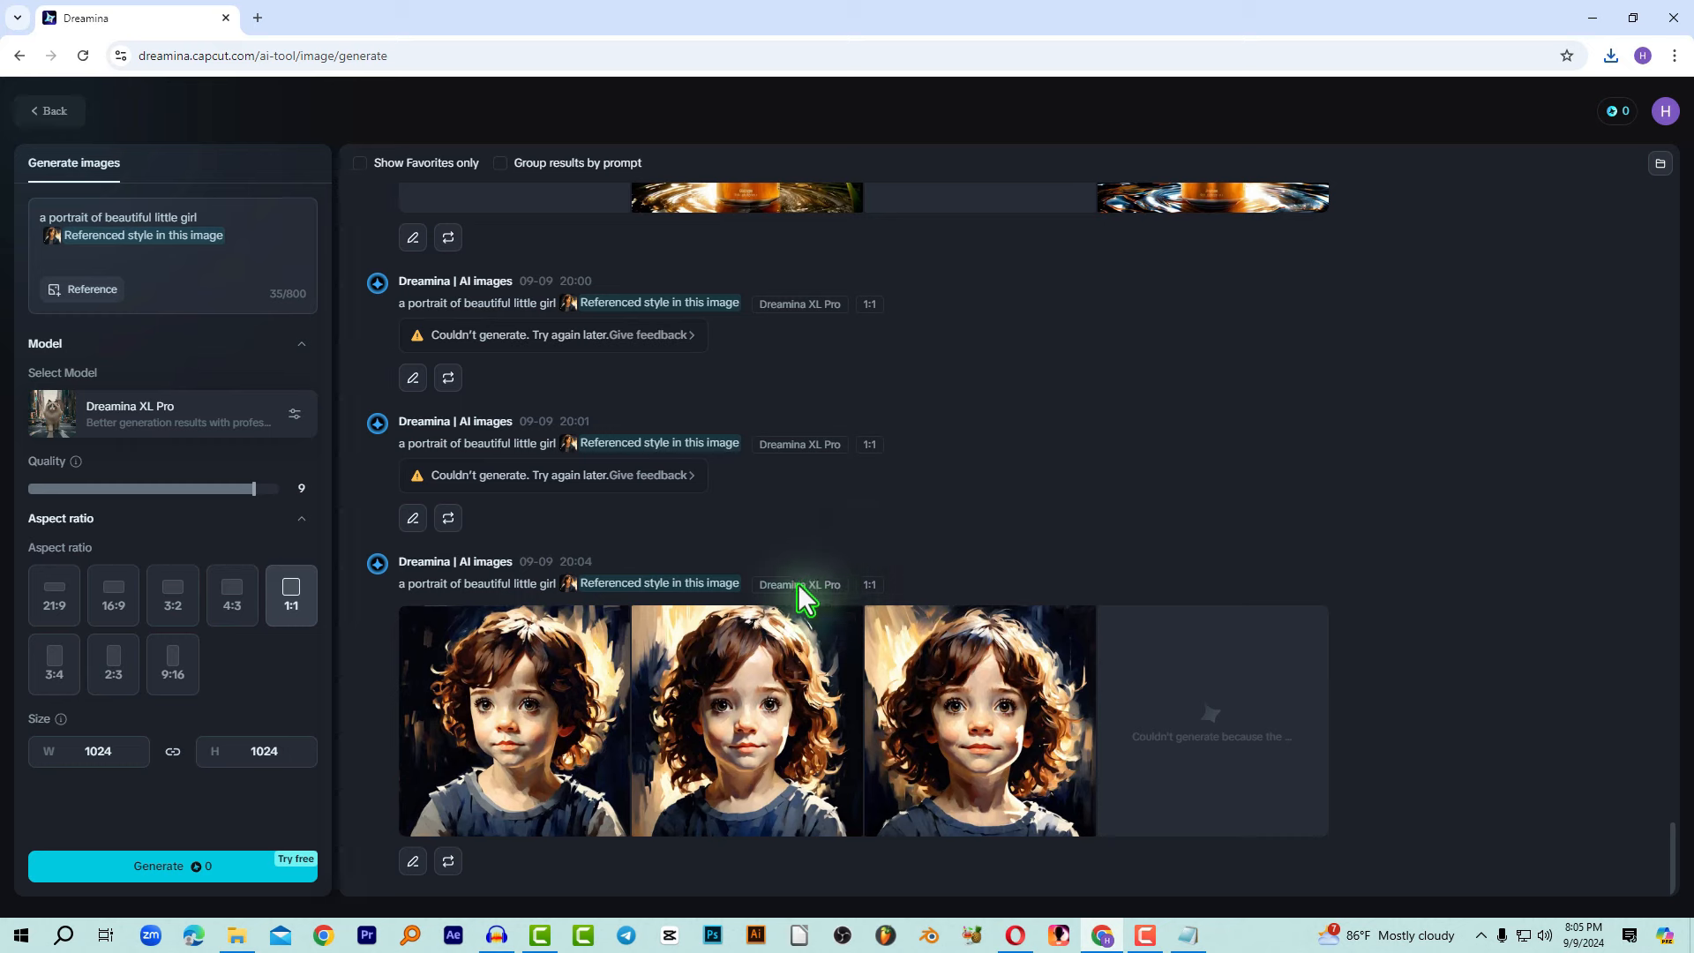
View each of the generated little girl portraits enlarged to compare how they follow the referenced painting style.
left_click(558, 721)
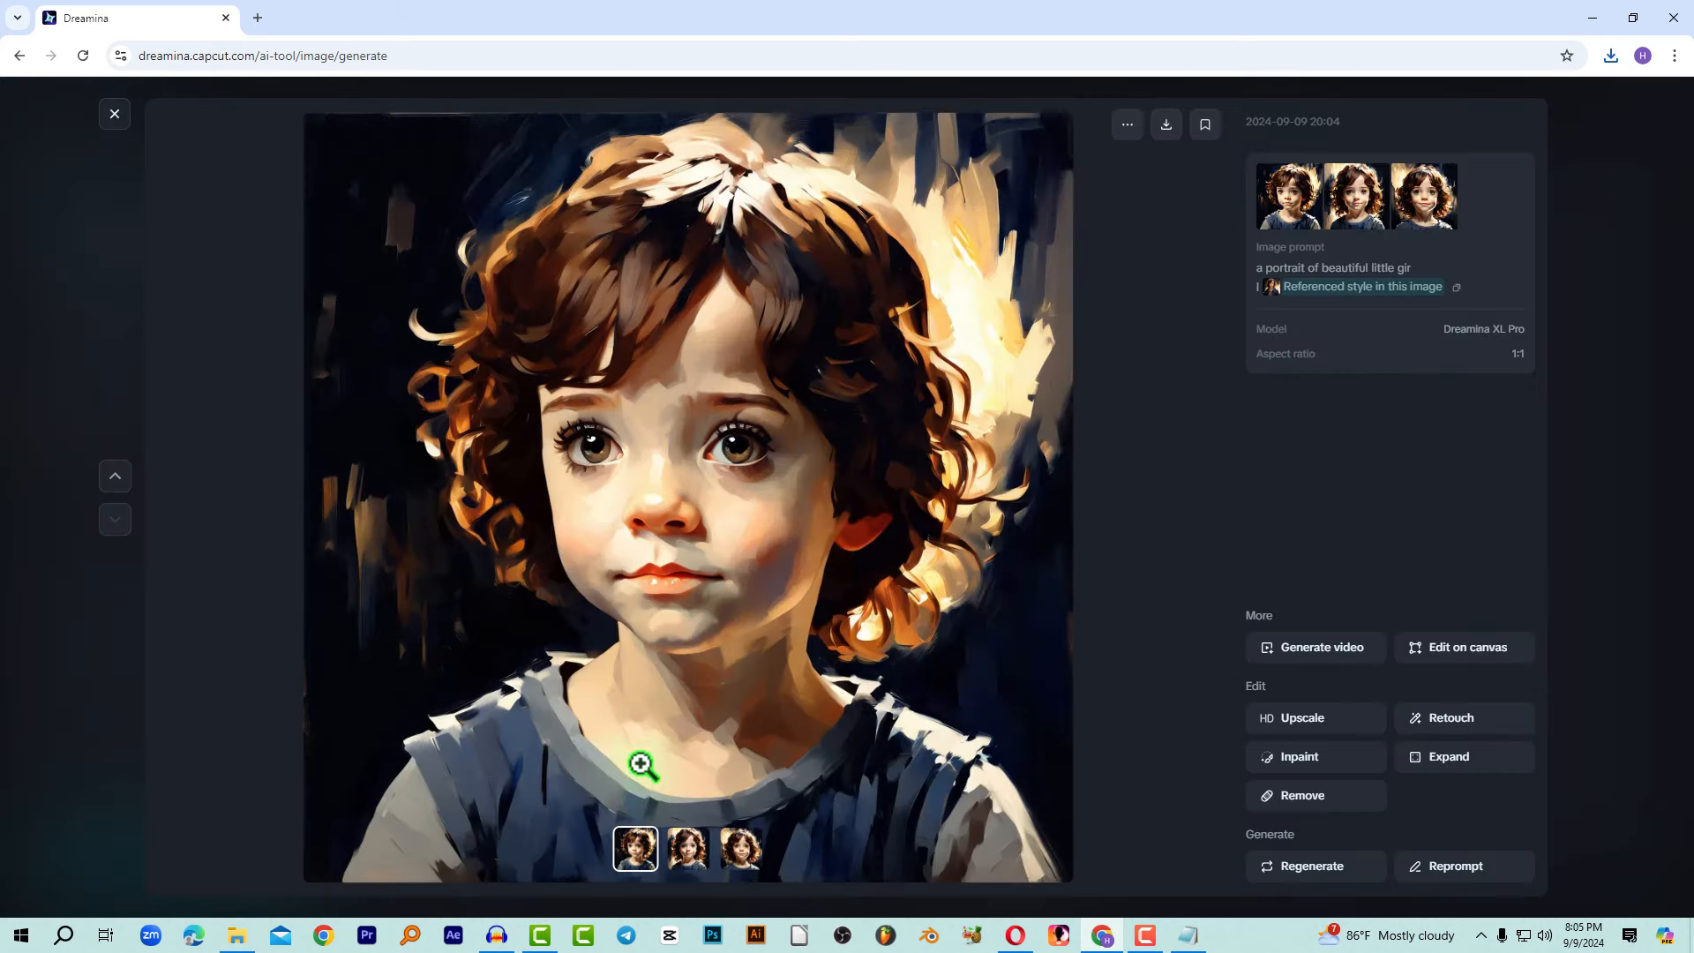
left_click(681, 866)
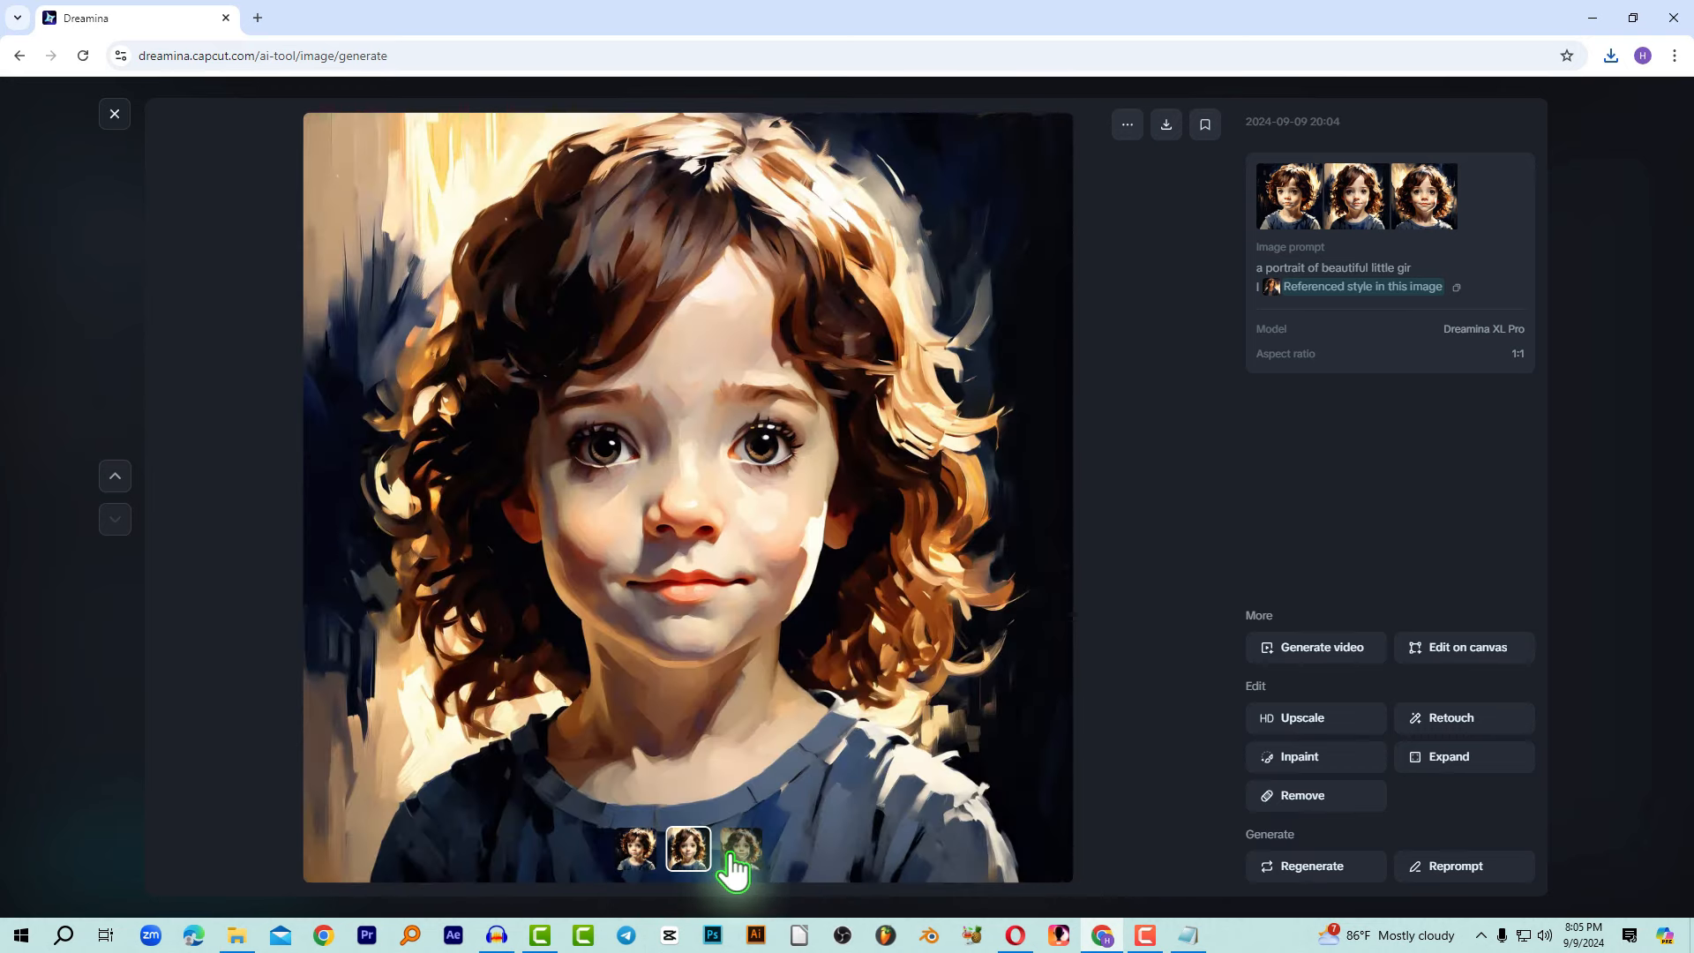
left_click(737, 869)
left_click(653, 860)
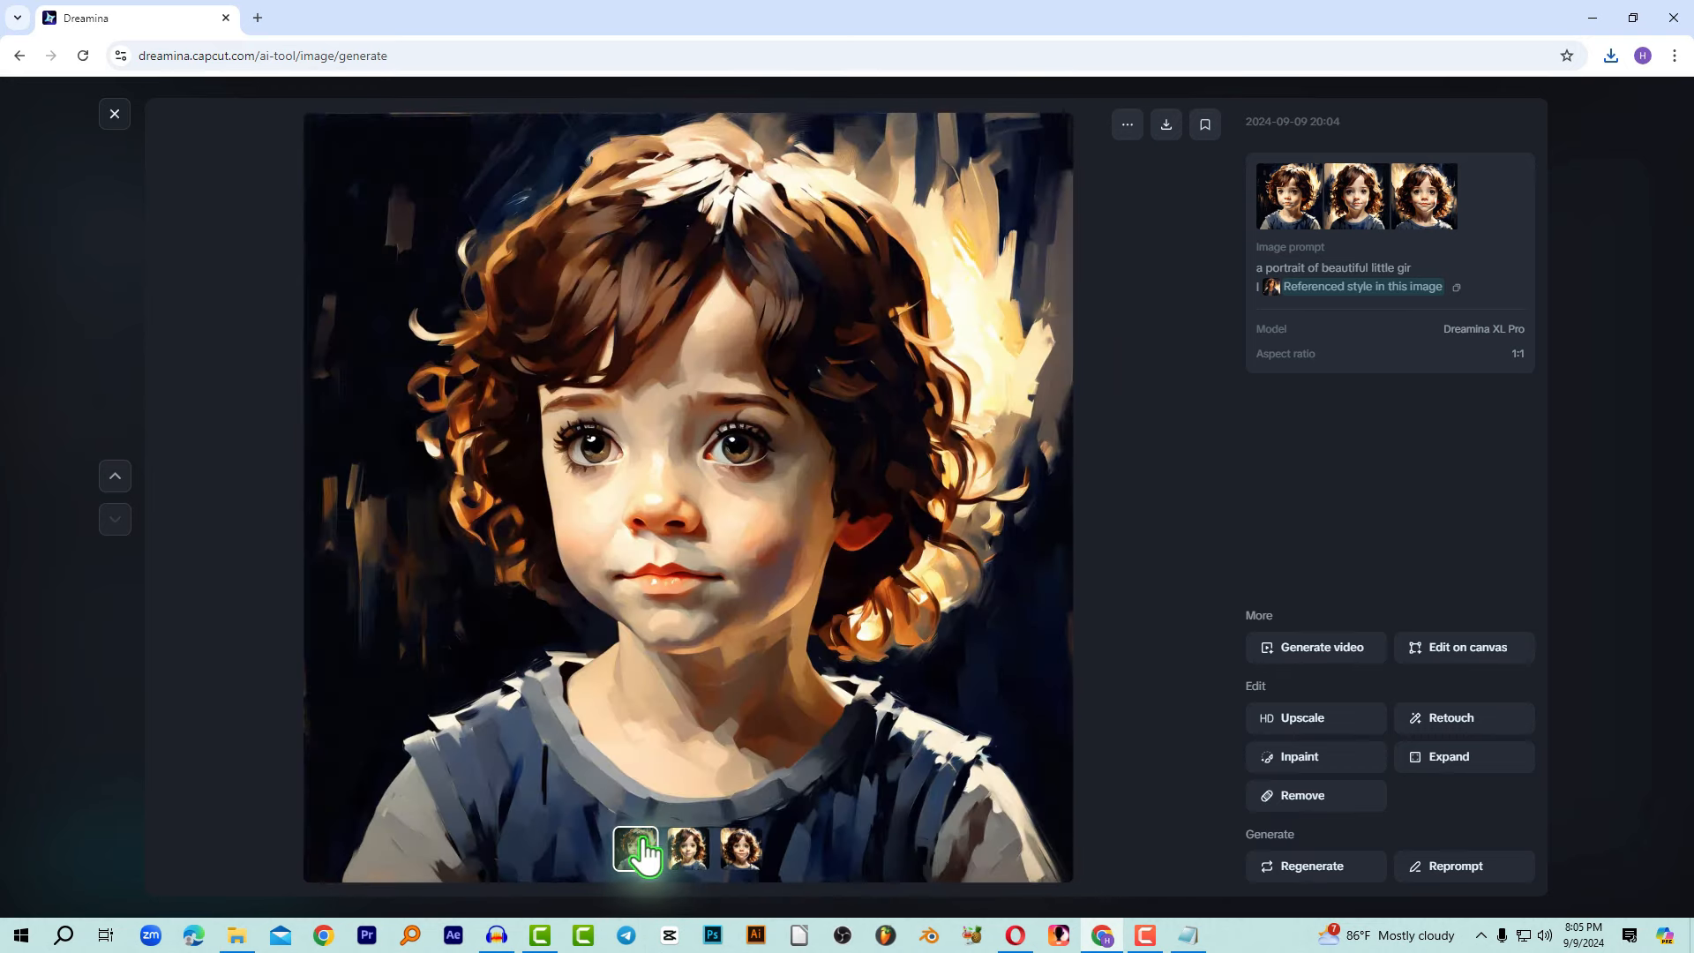
left_click(701, 863)
left_click(734, 858)
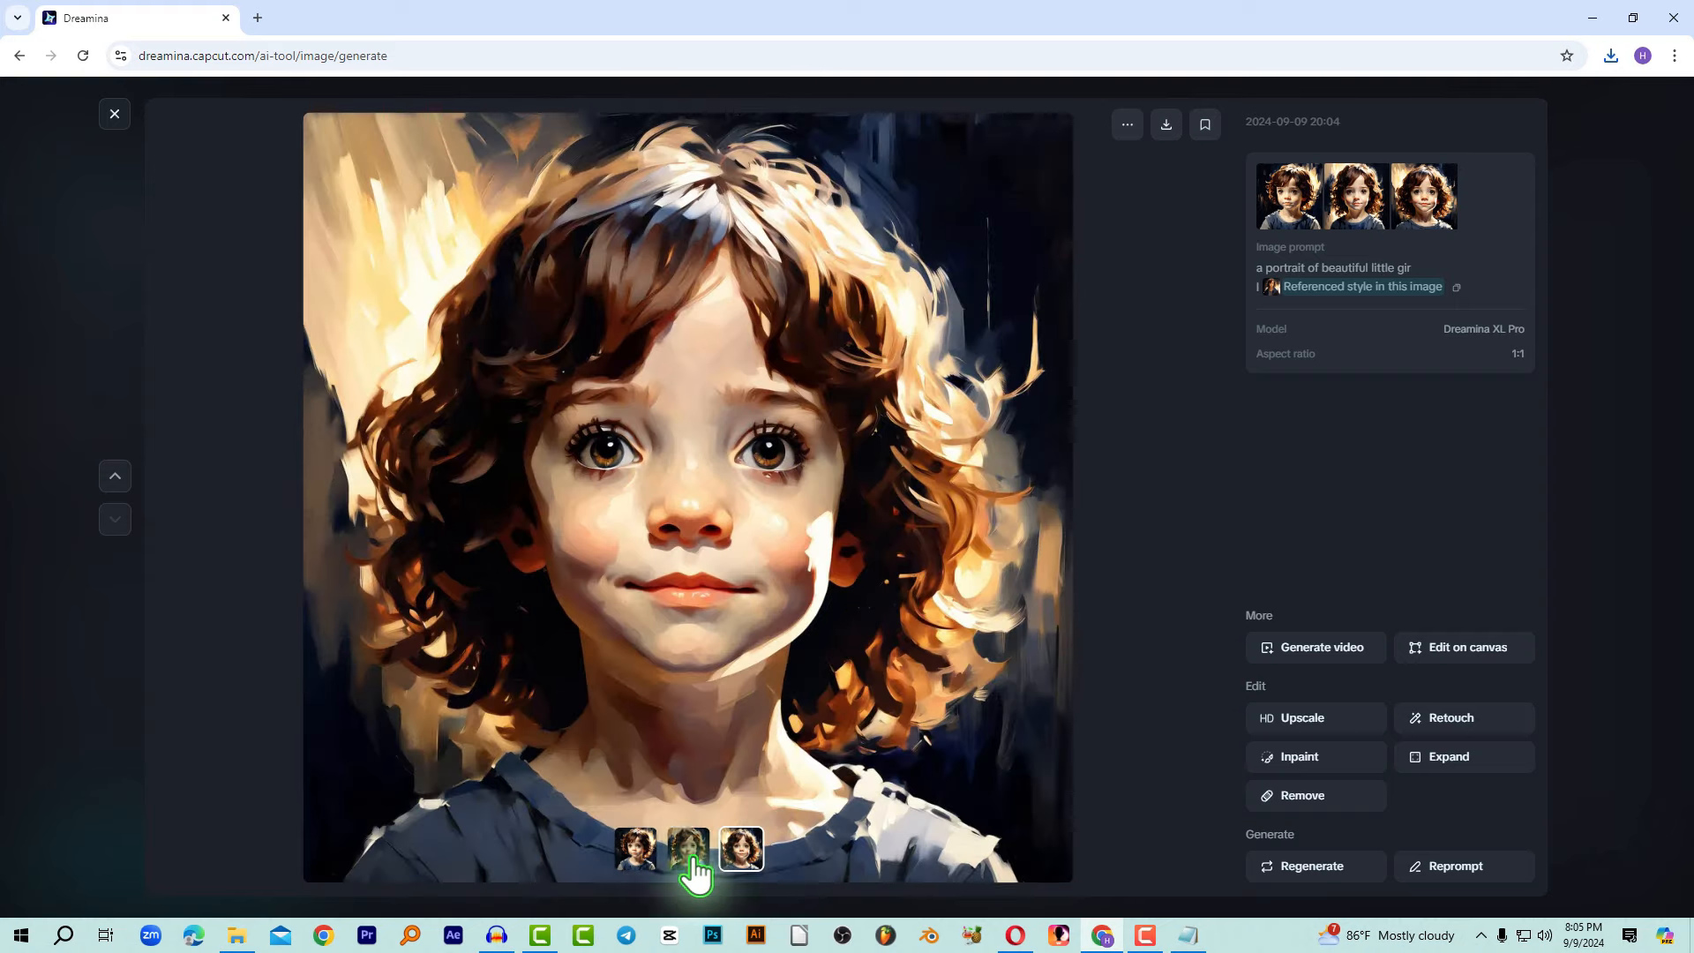
Replace the style reference with the house painting "0b4cae6fc4434b49b9c1e60d4e042cdf", referencing its edge.
left_click(115, 126)
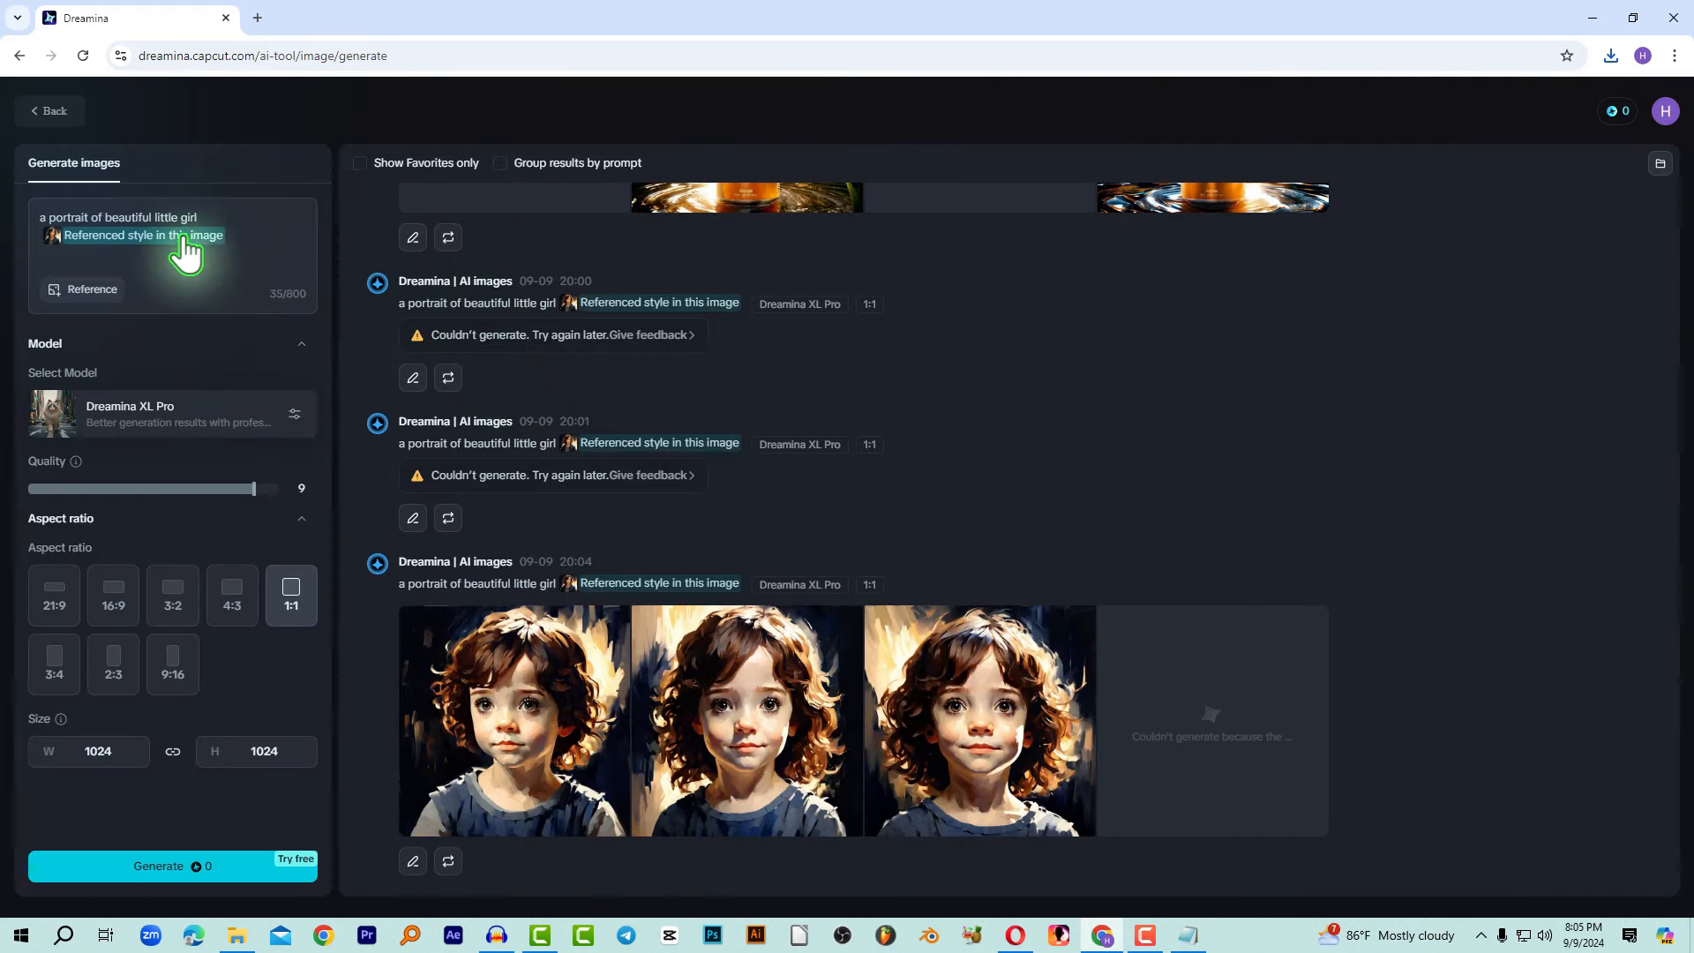
mouse_move(135, 226)
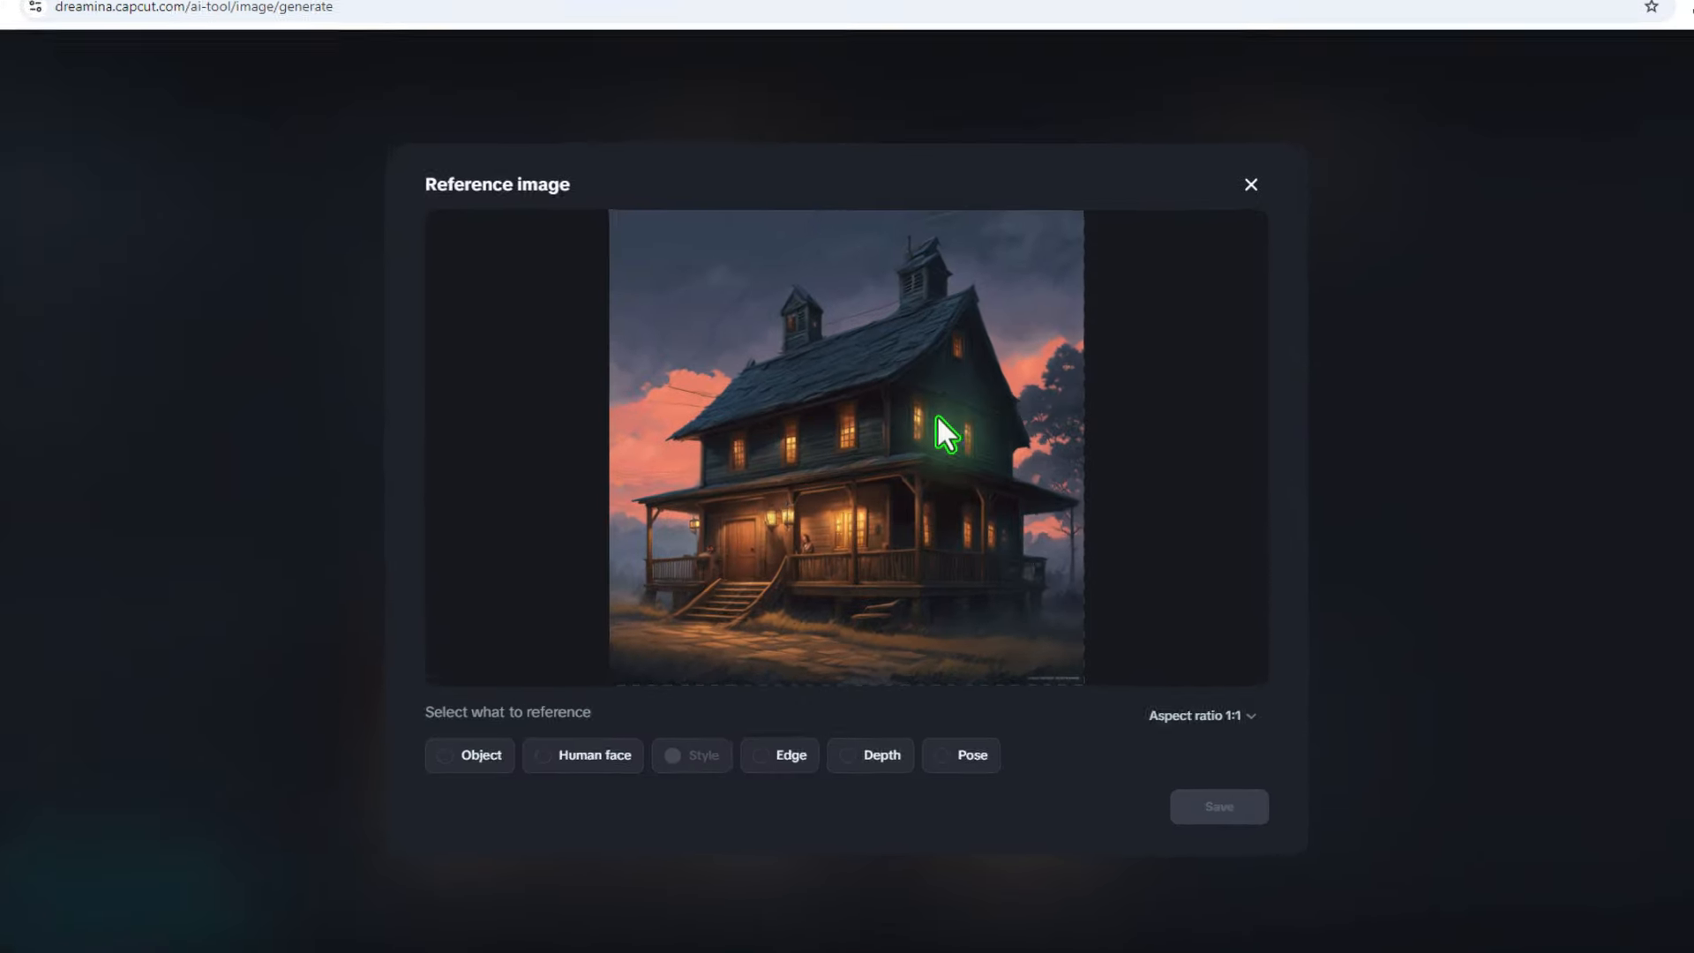
mouse_move(890, 758)
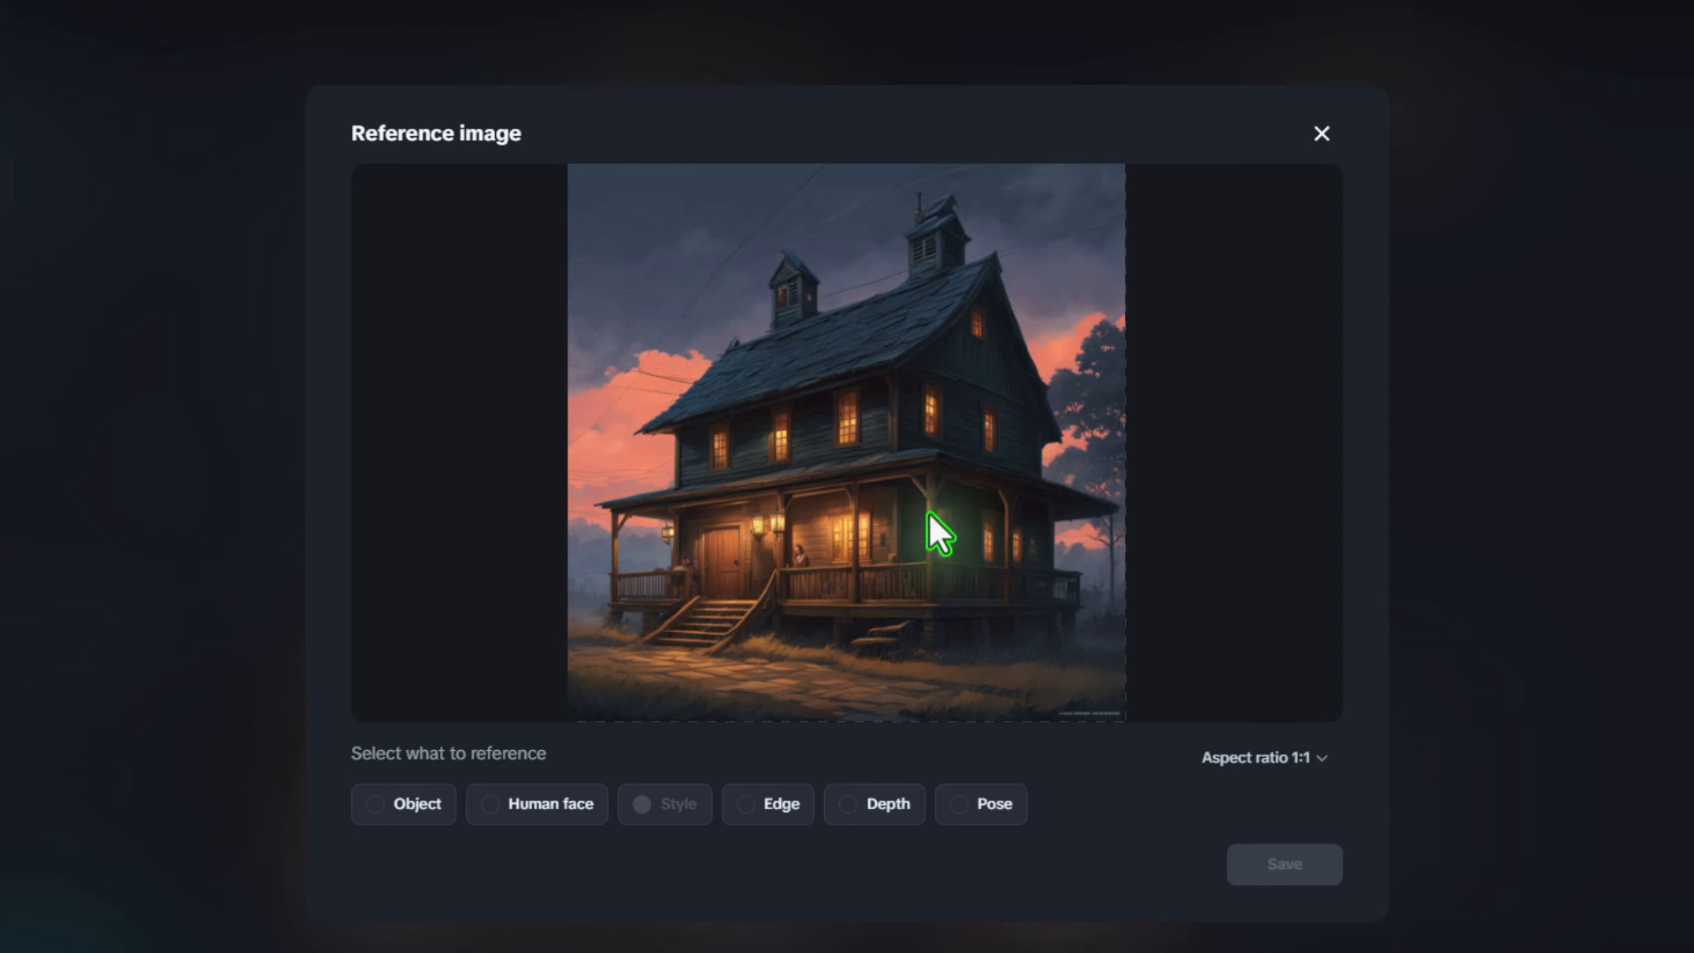
left_click(764, 808)
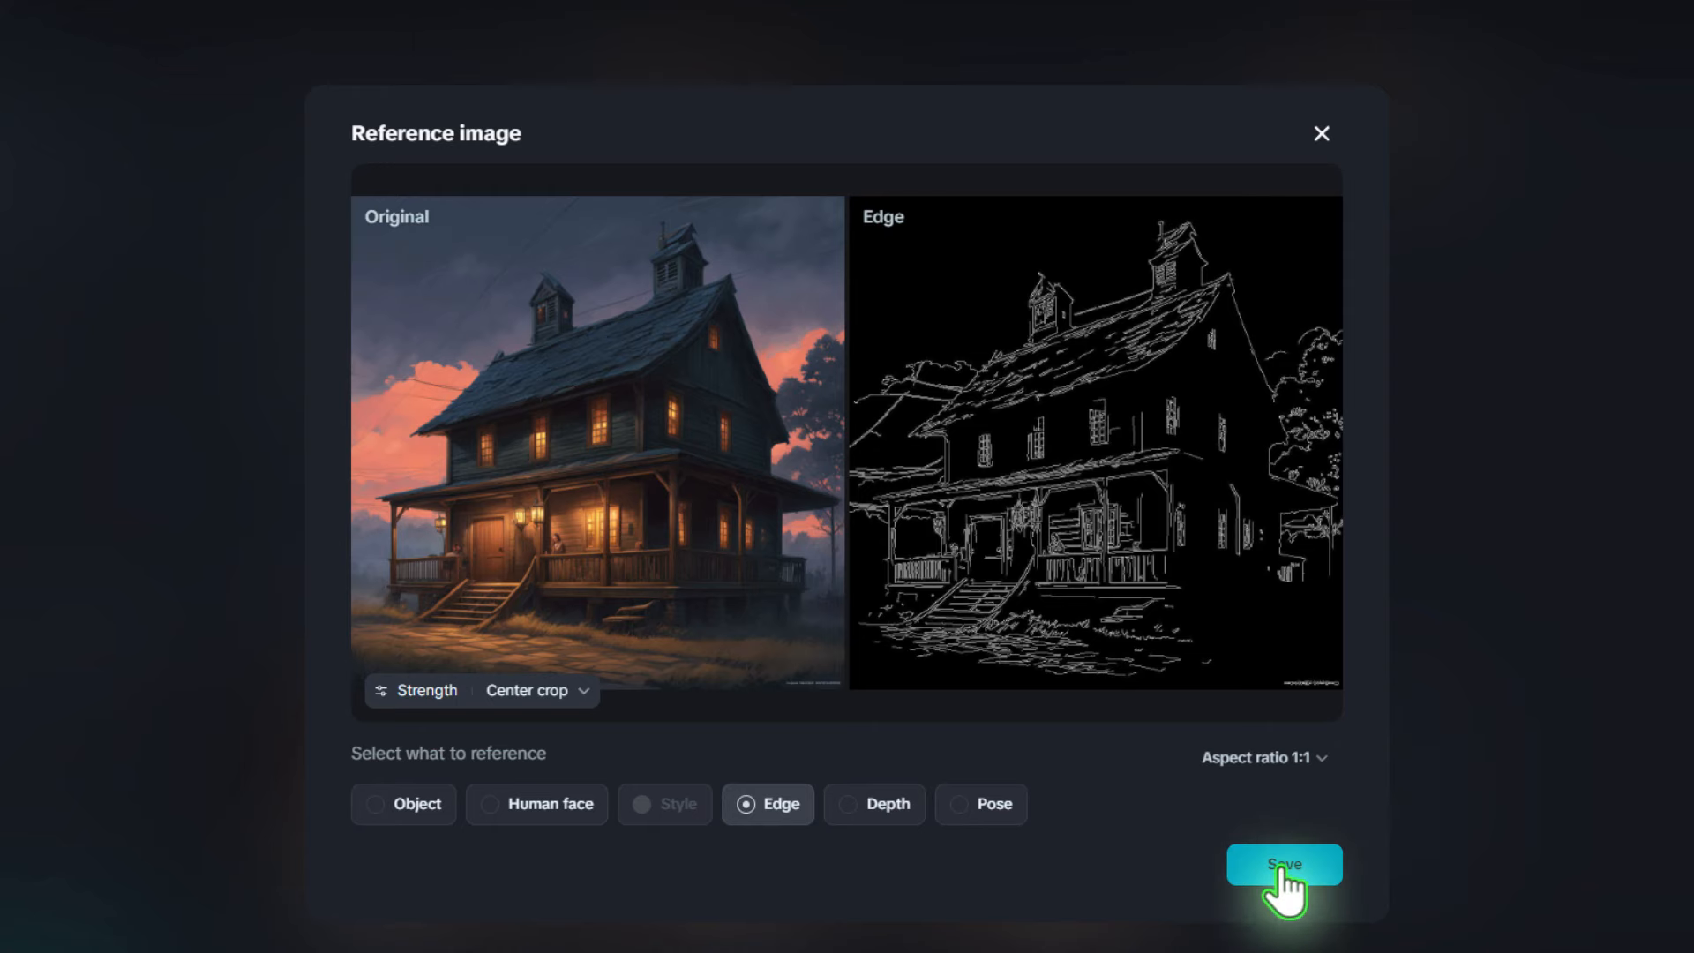
left_click(1285, 865)
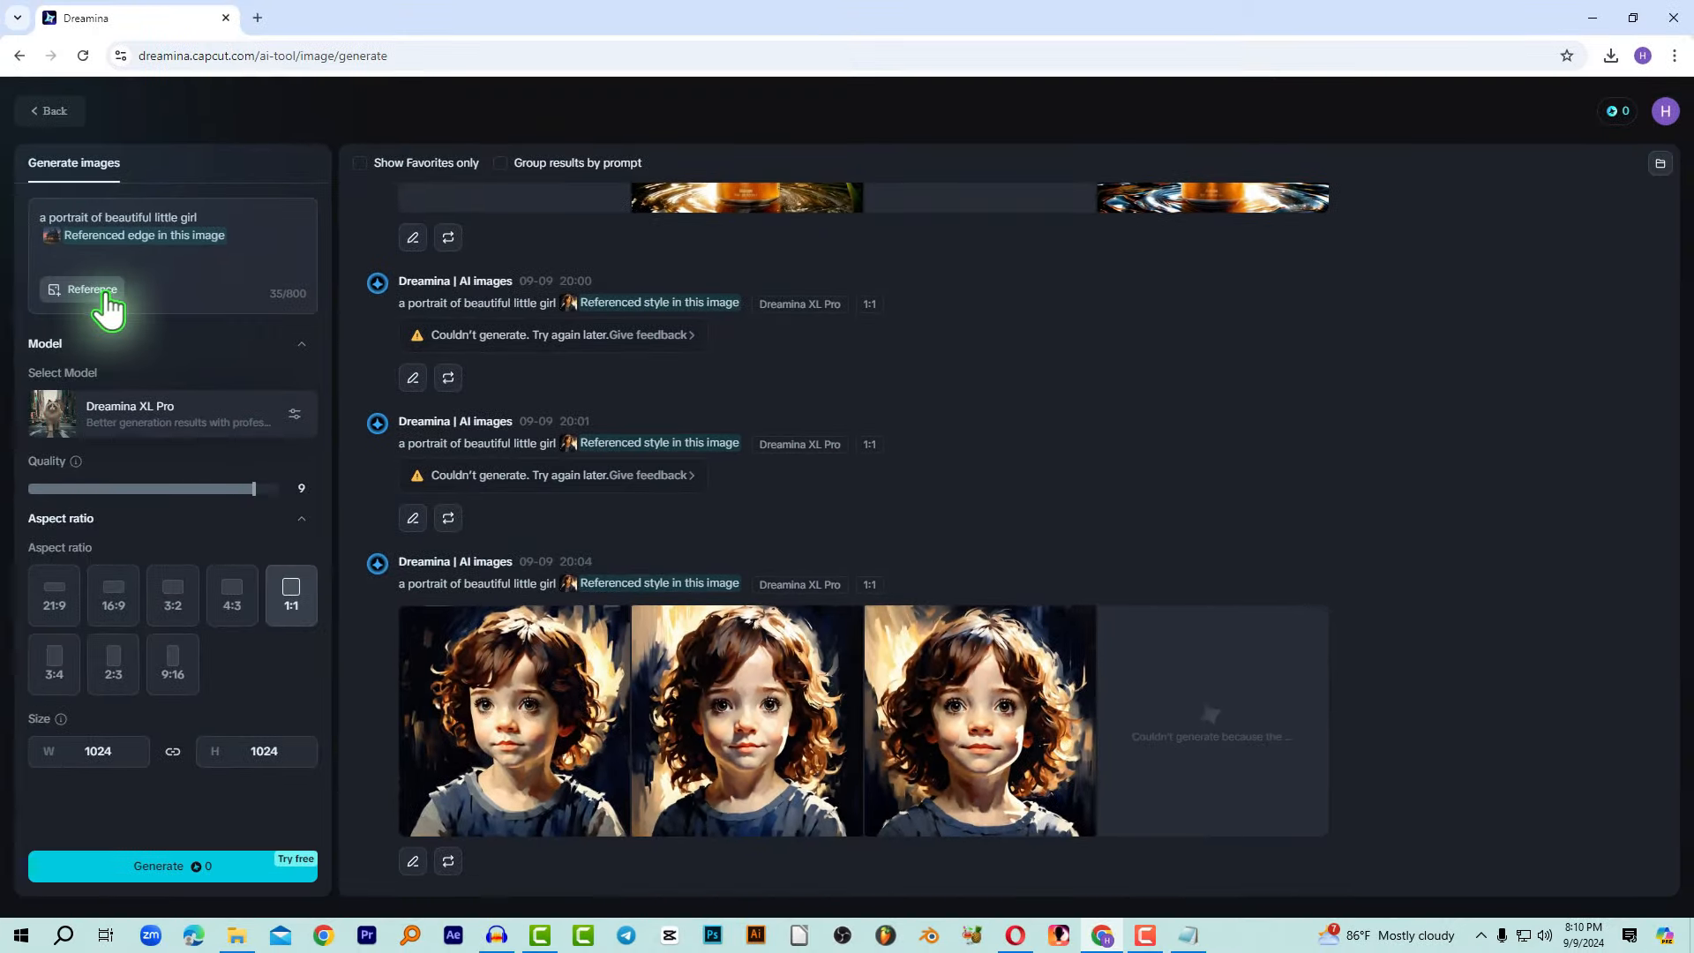
Add the same house painting "0b4cae6fc4434b49b9c1e60d4e042cdf" as a second reference image, referencing its depth.
left_click(107, 294)
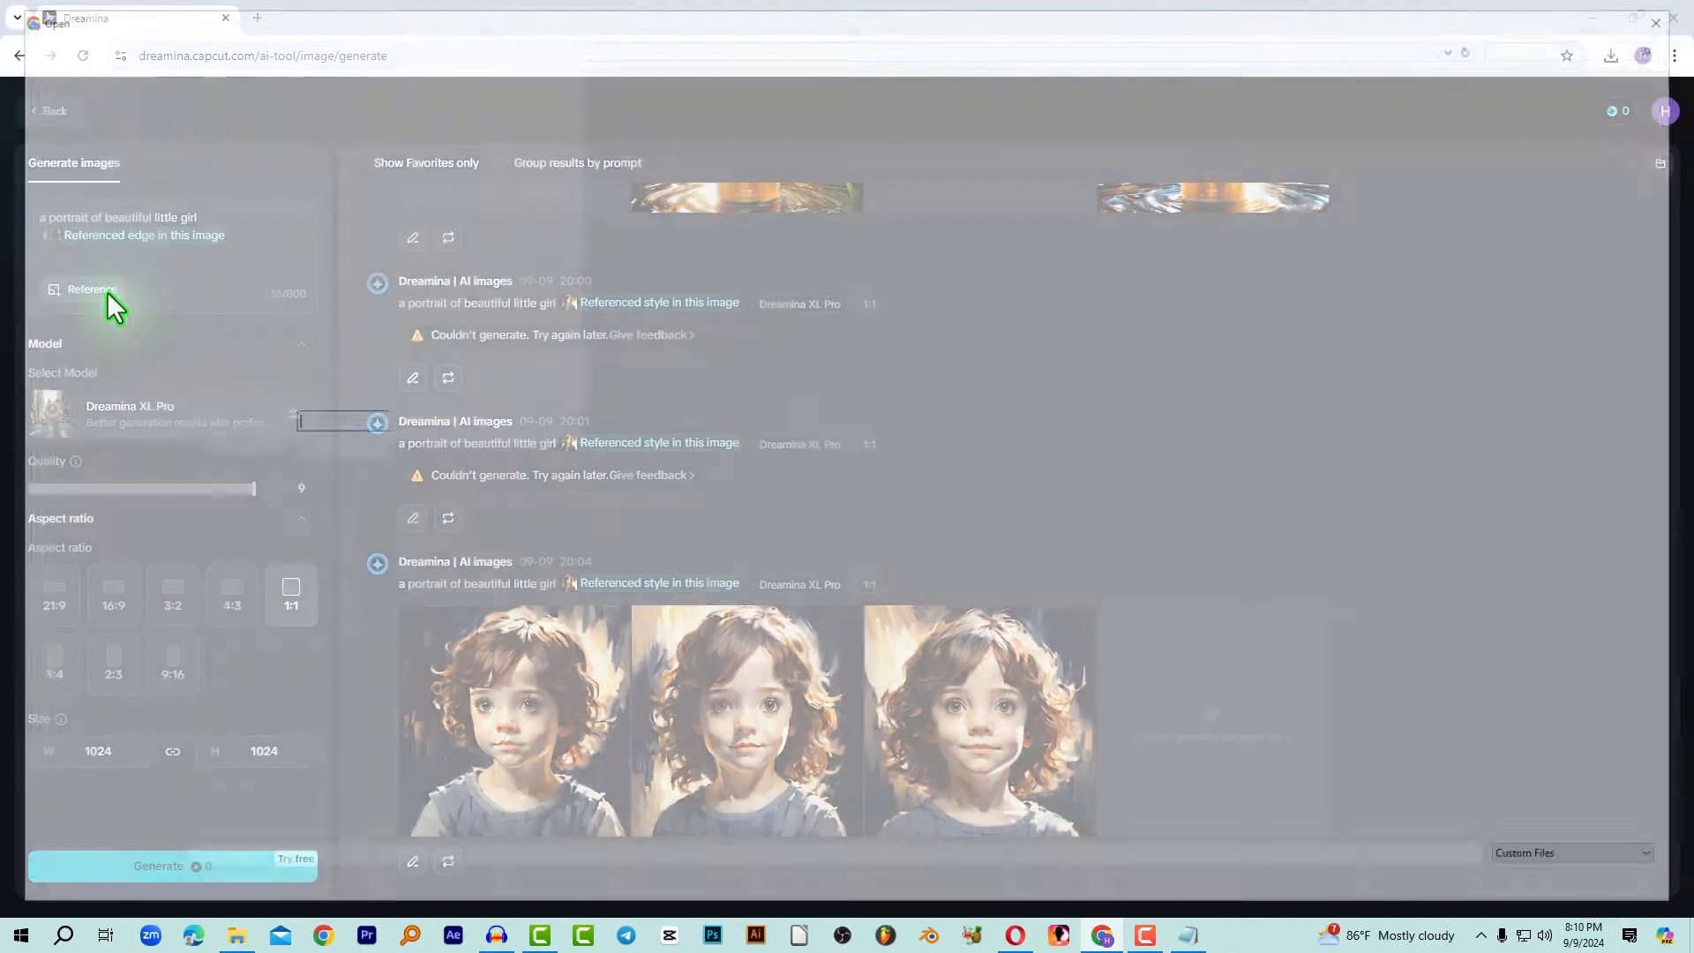
double_click(308, 180)
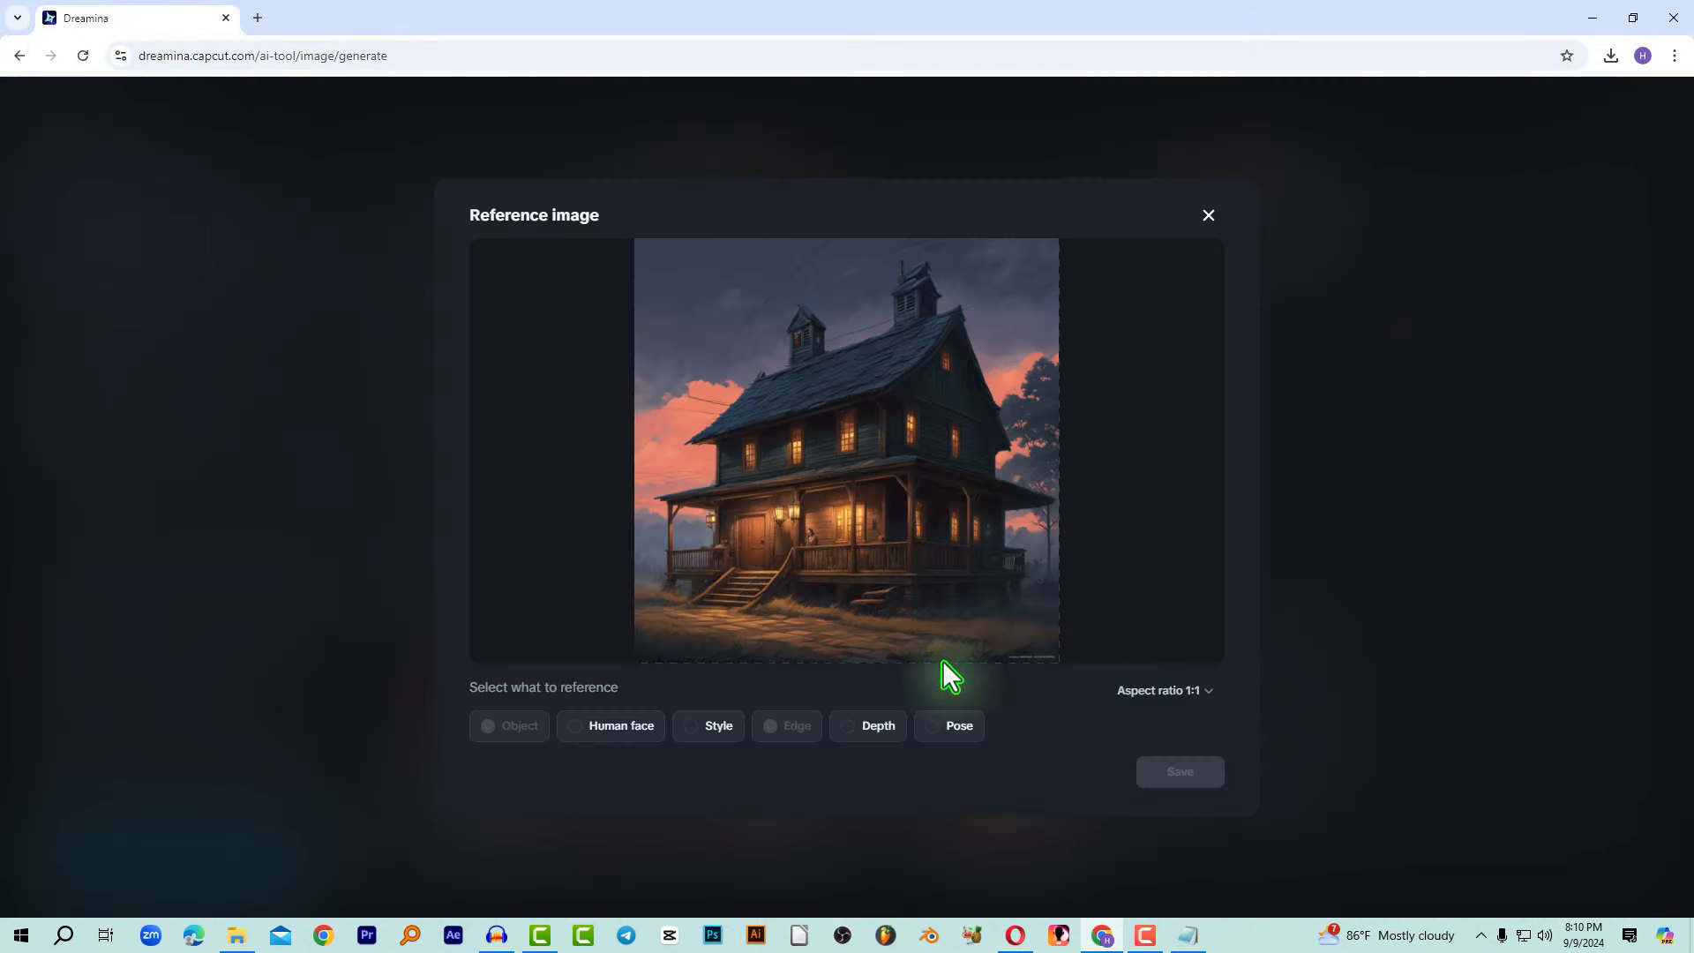
mouse_move(856, 742)
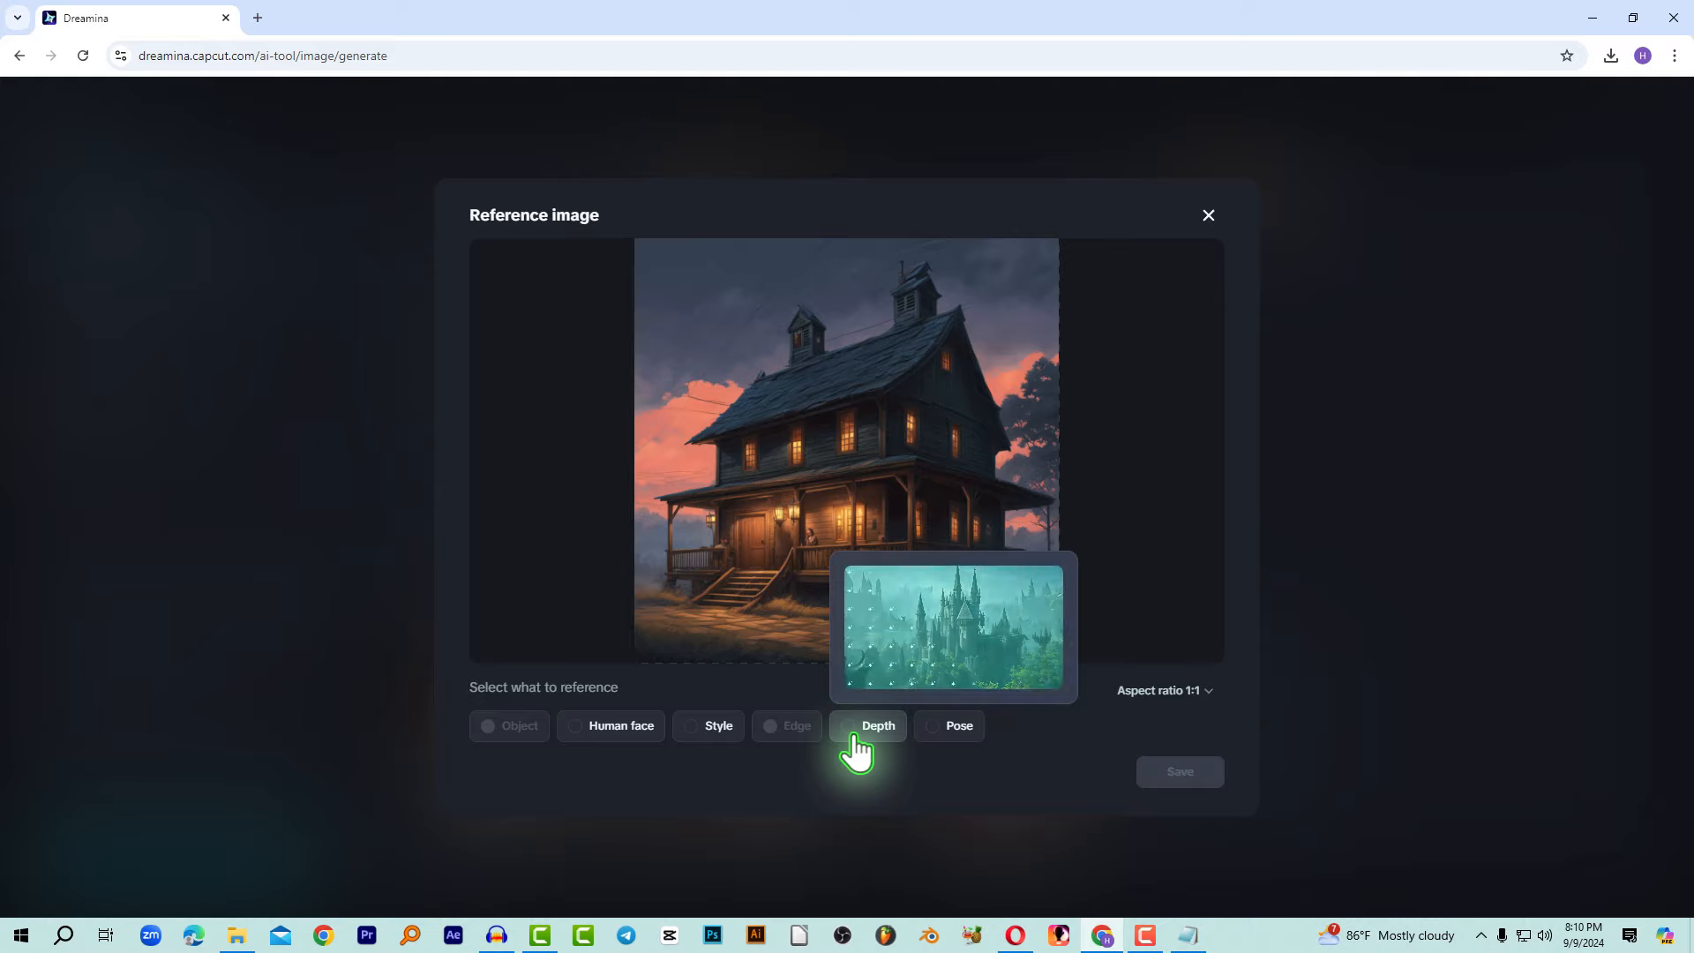
left_click(855, 739)
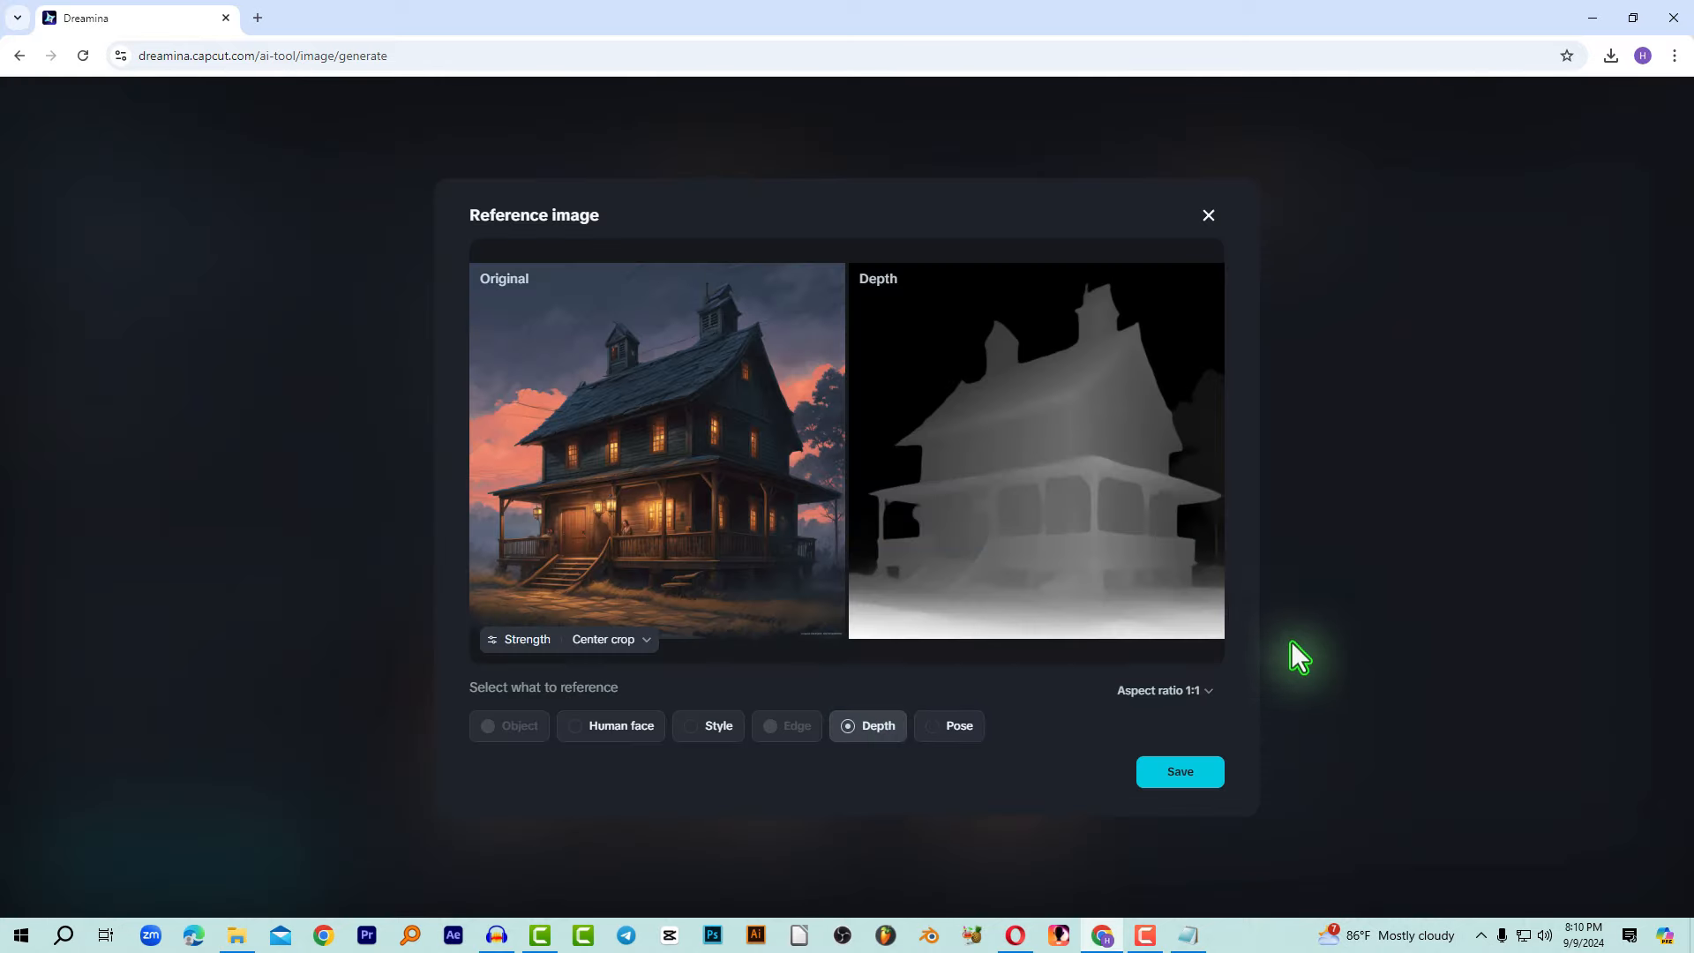
left_click(1183, 776)
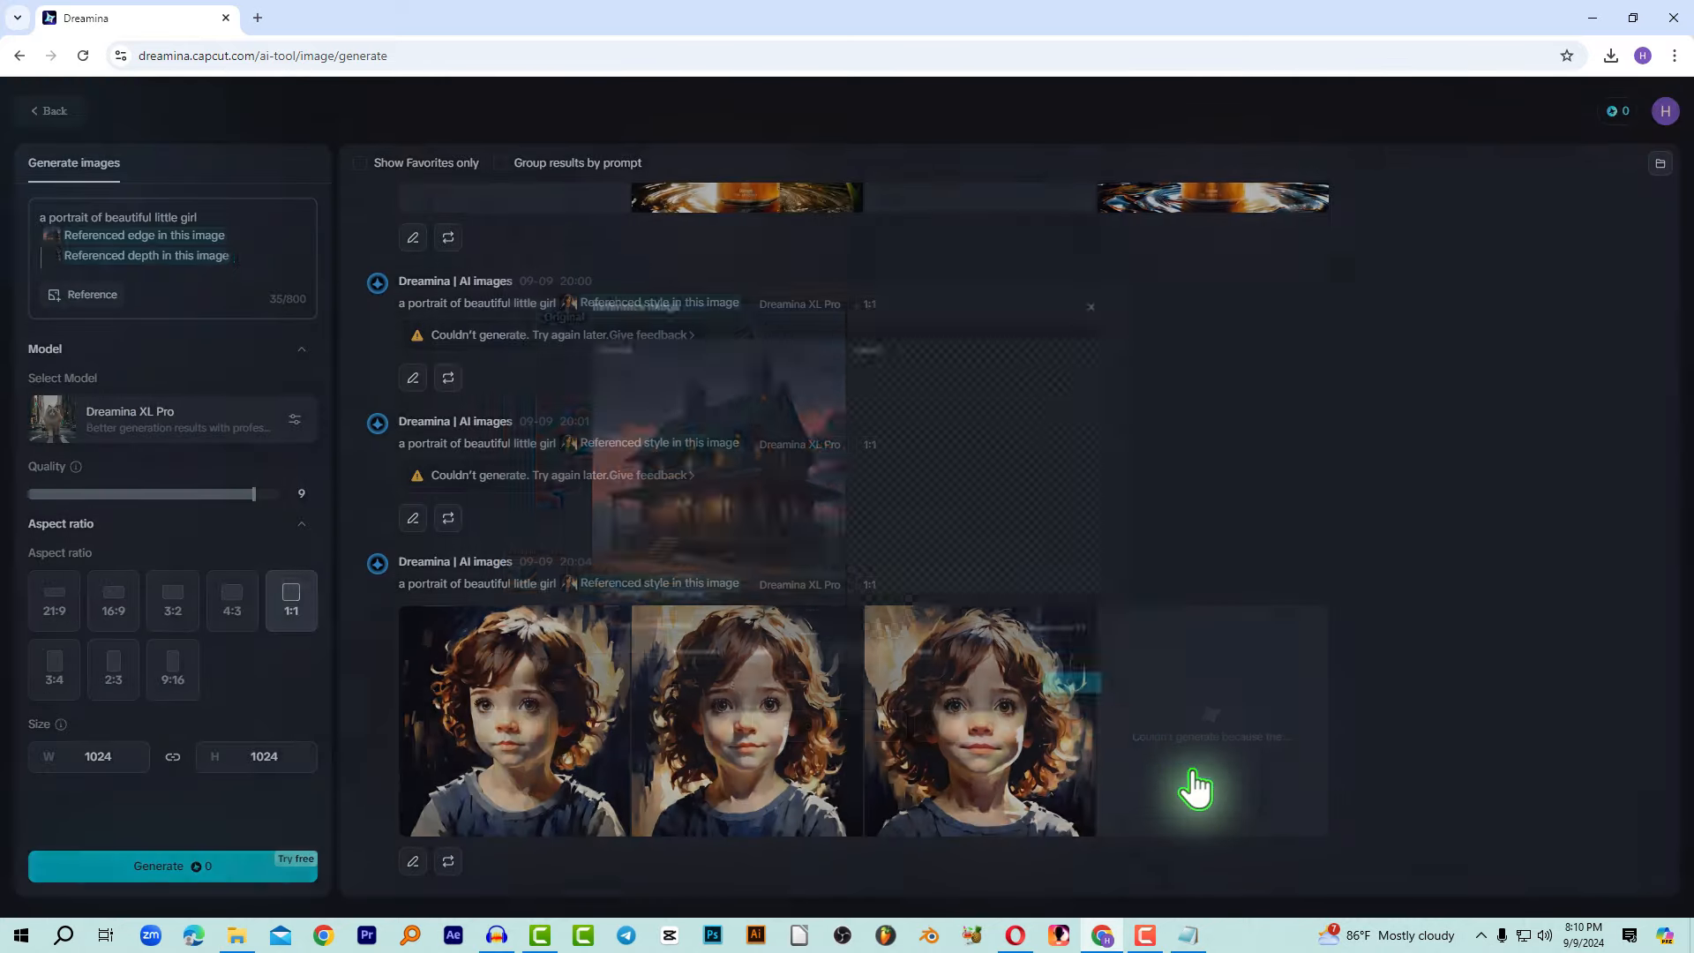
Change the prompt to "a house from a horror movie, gorgeous, clean, night scene with moon" and generate it at quality 10 and 16:9.
triple_click(160, 217)
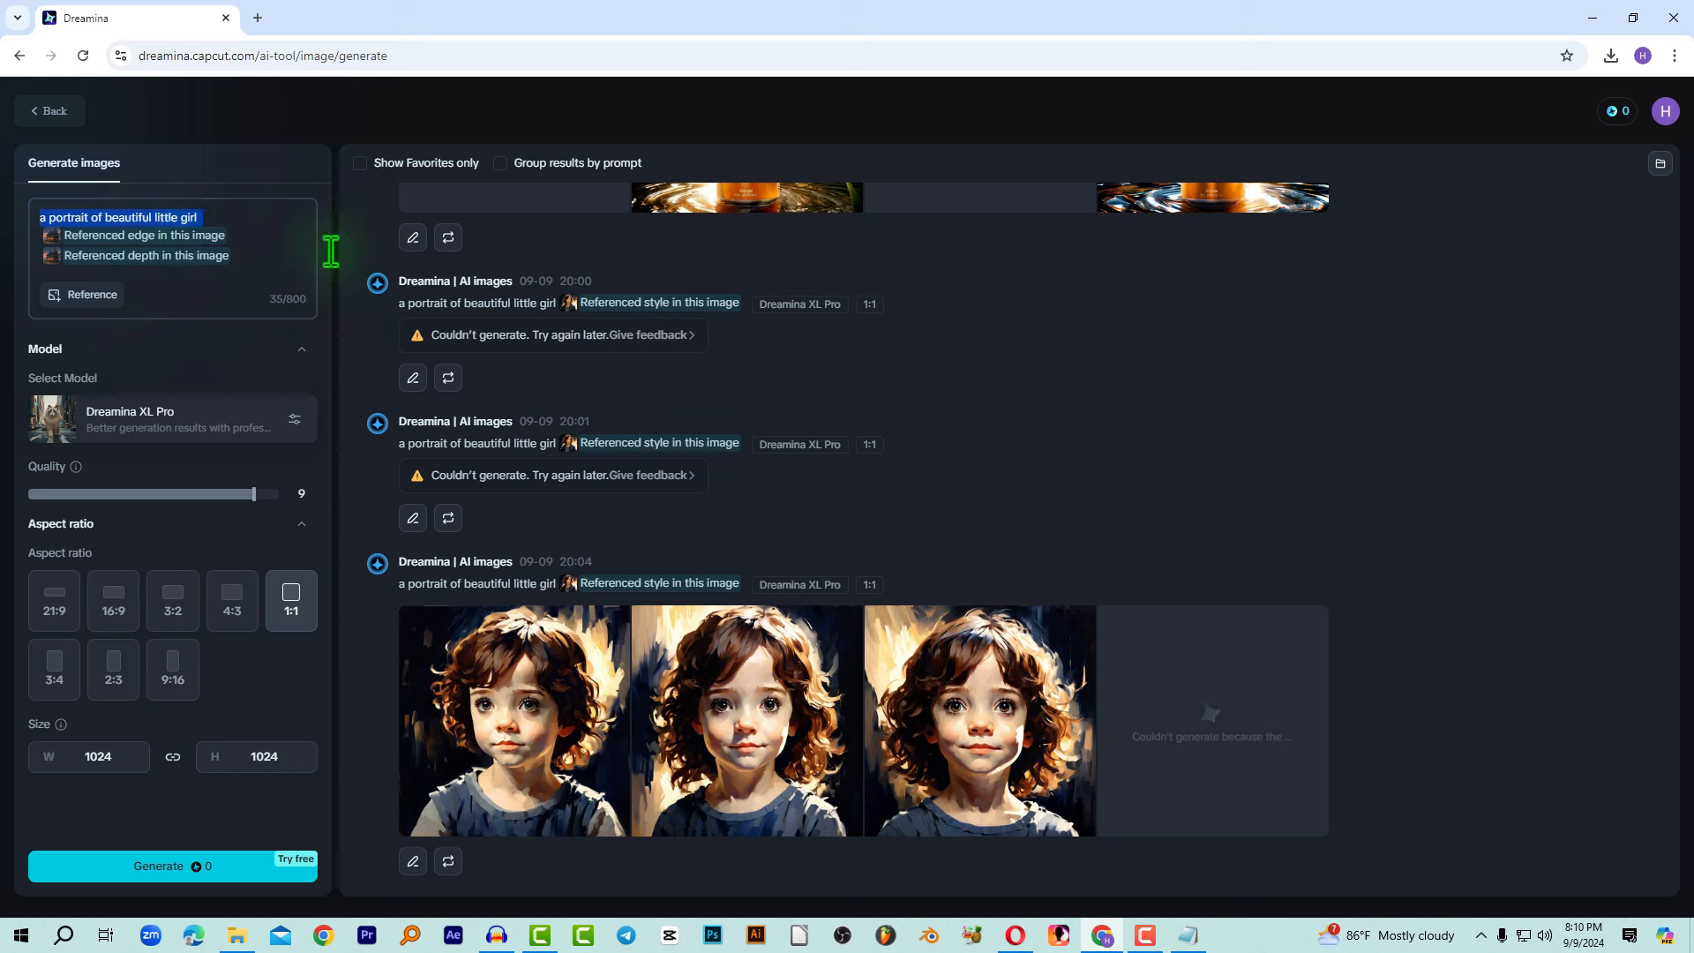
type("a house from a horror movie, gorgeous, clean, night scene with moon")
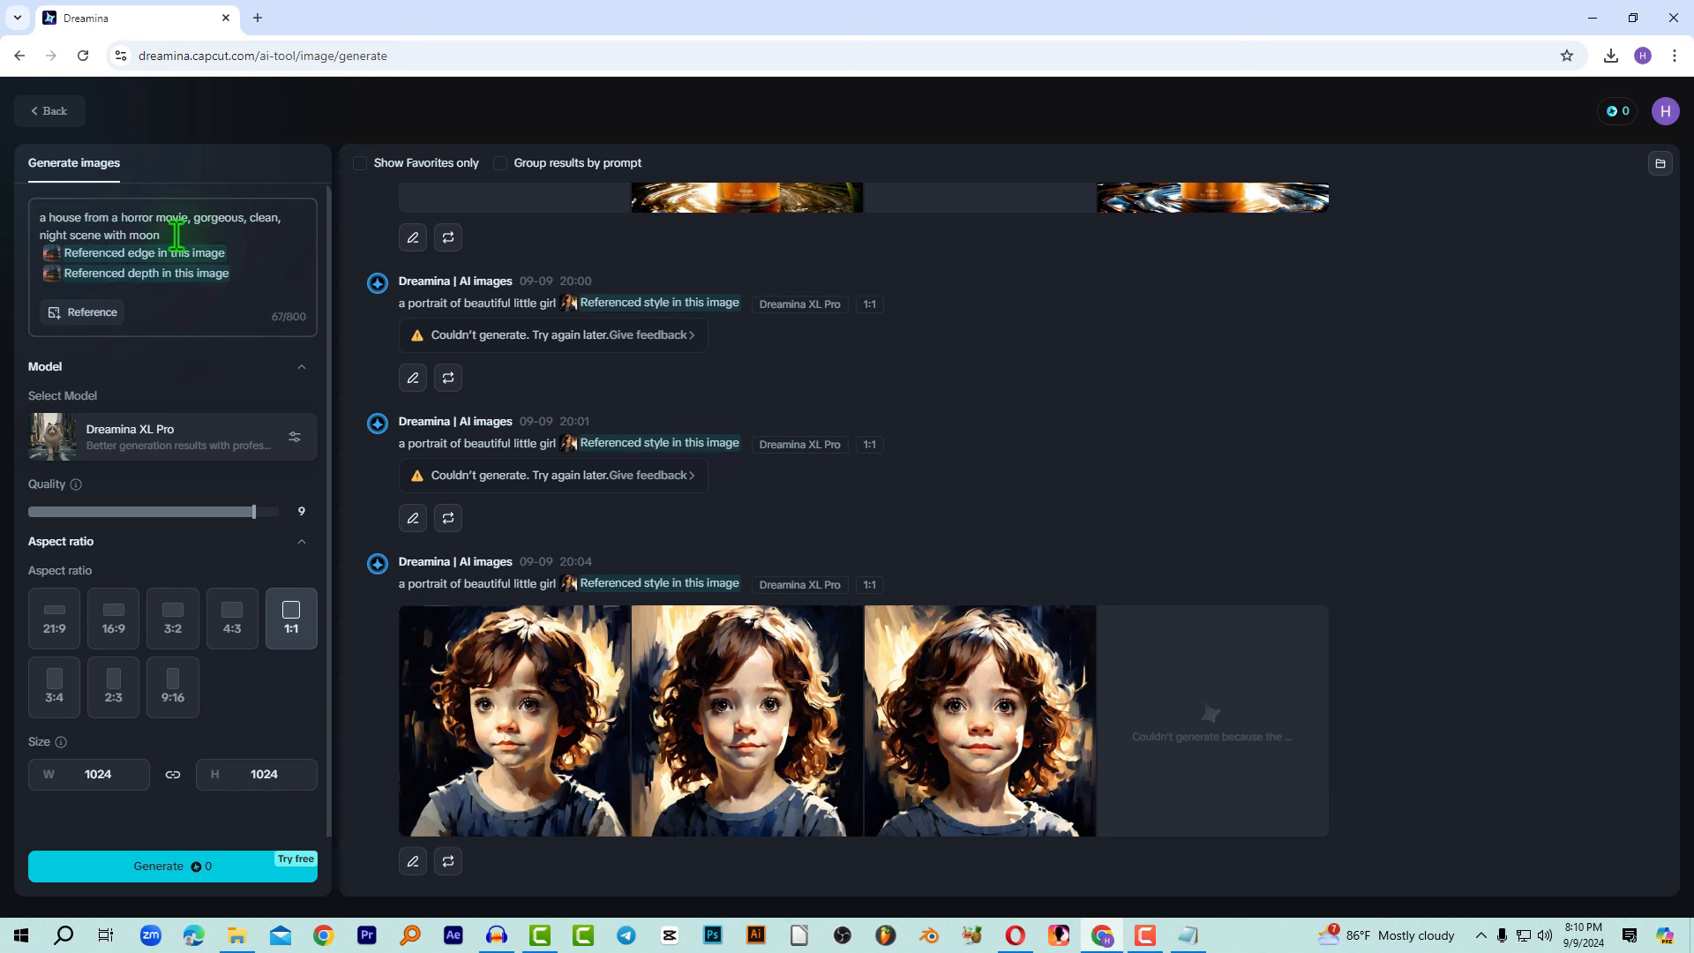
mouse_move(82, 269)
left_click_drag(175, 231, 34, 221)
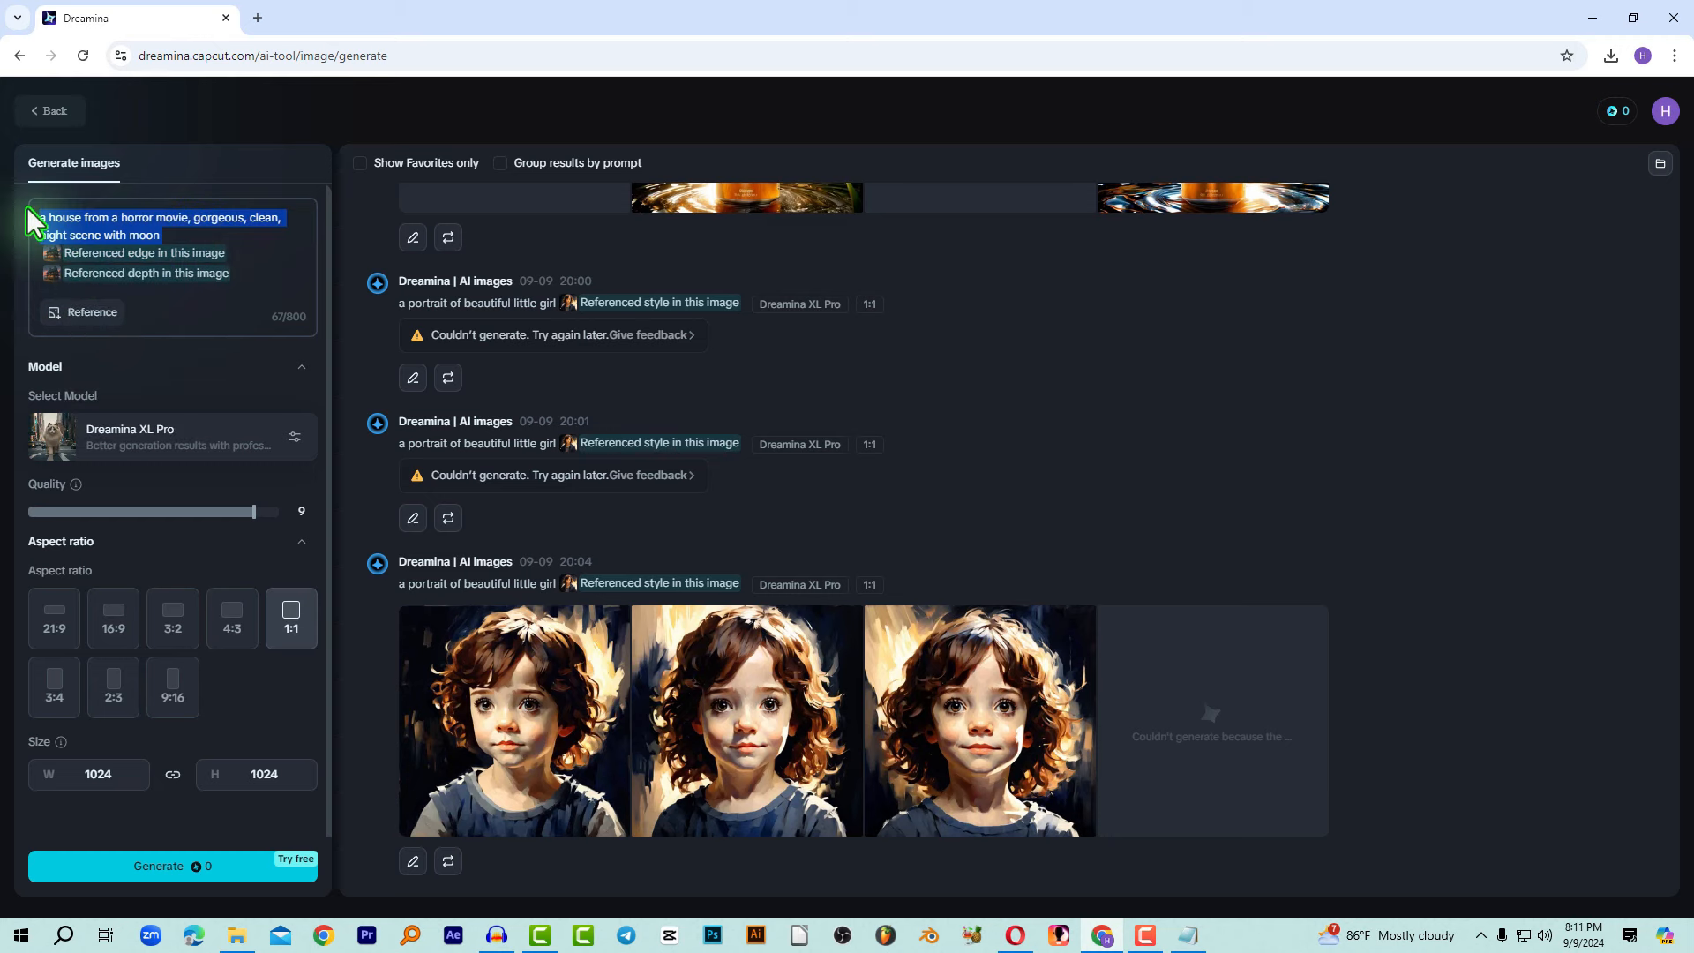
left_click(267, 270)
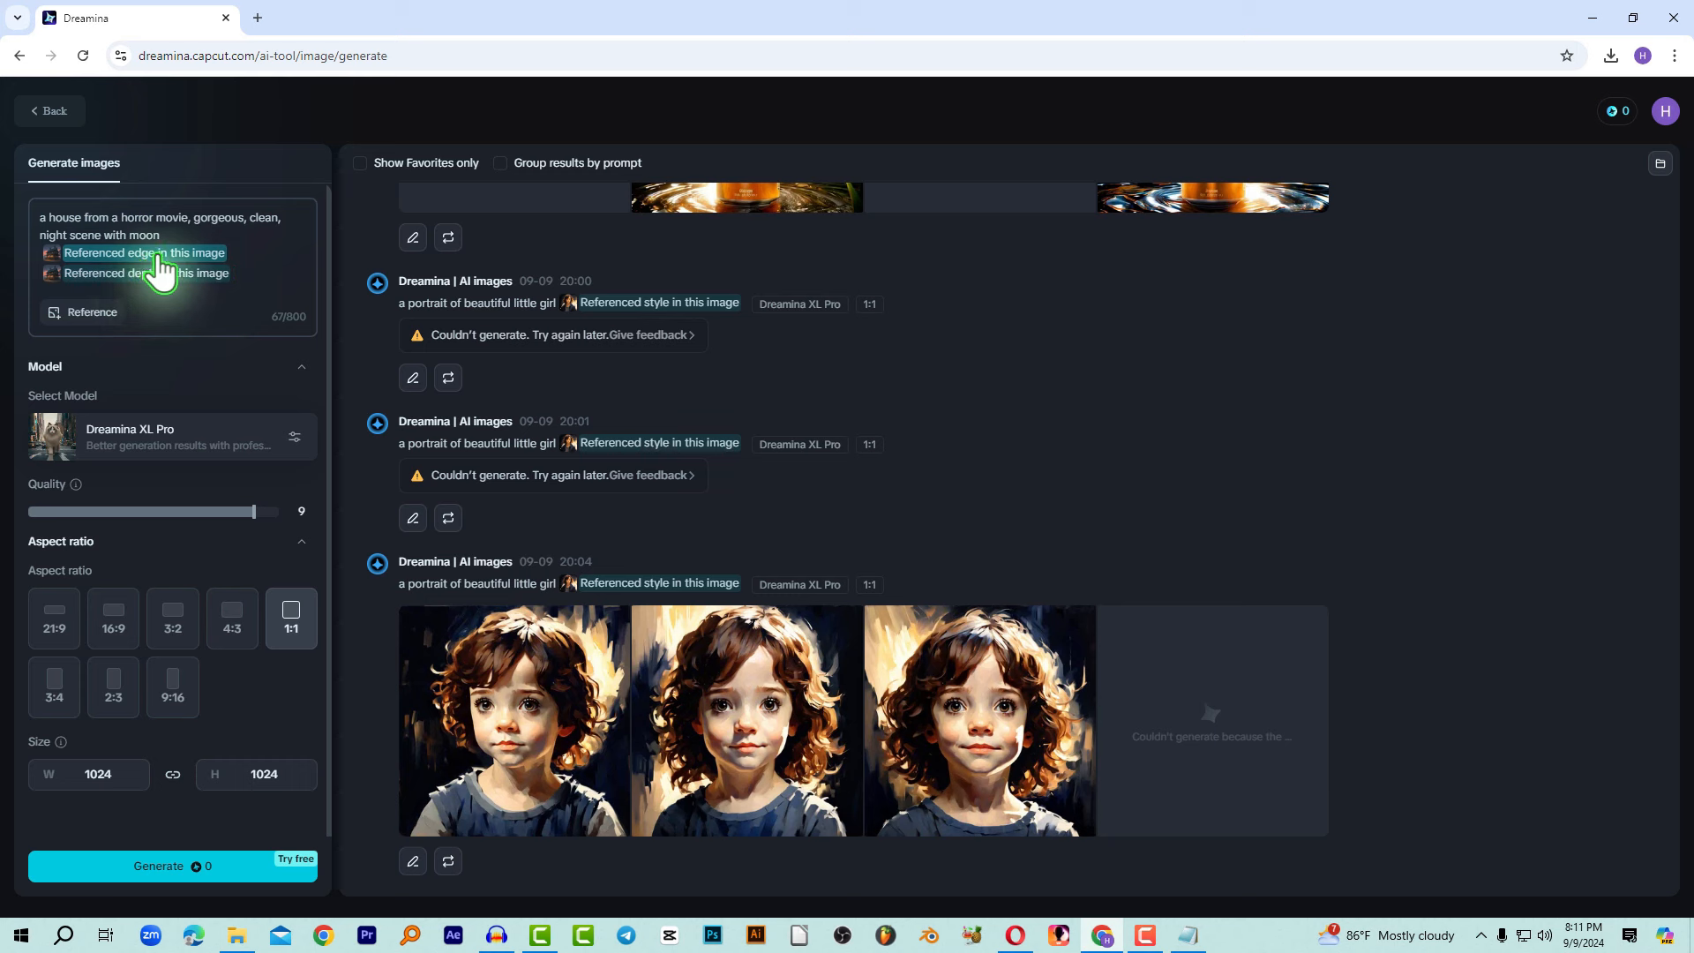
mouse_move(146, 279)
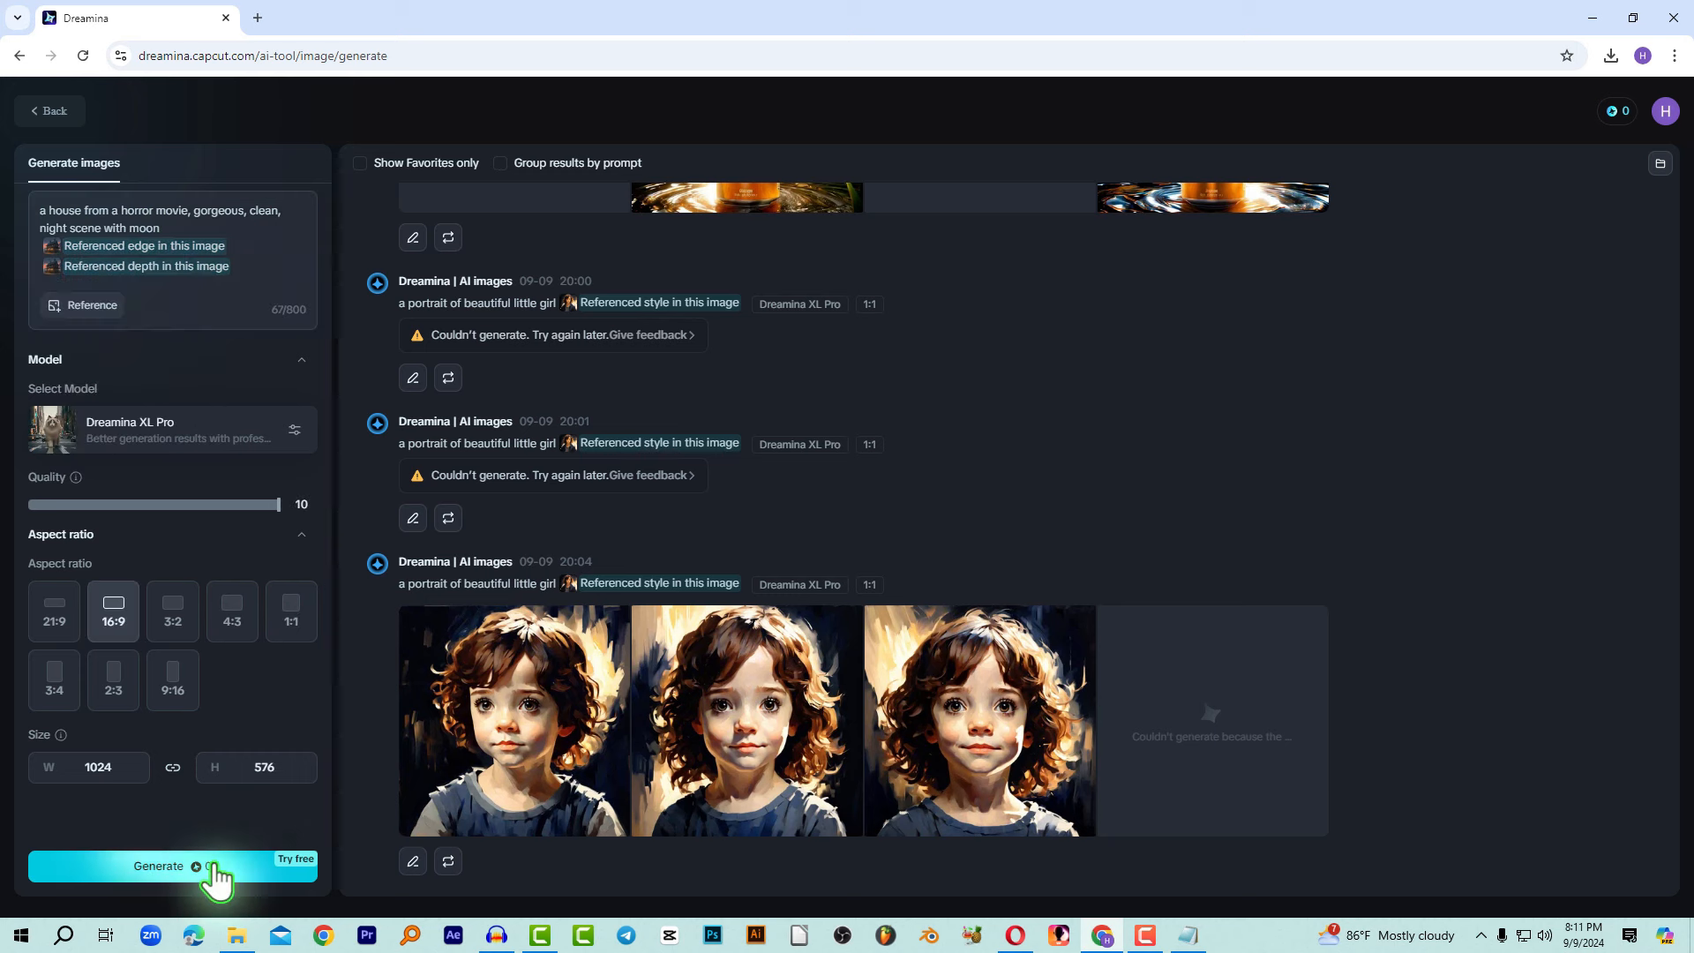
left_click(210, 868)
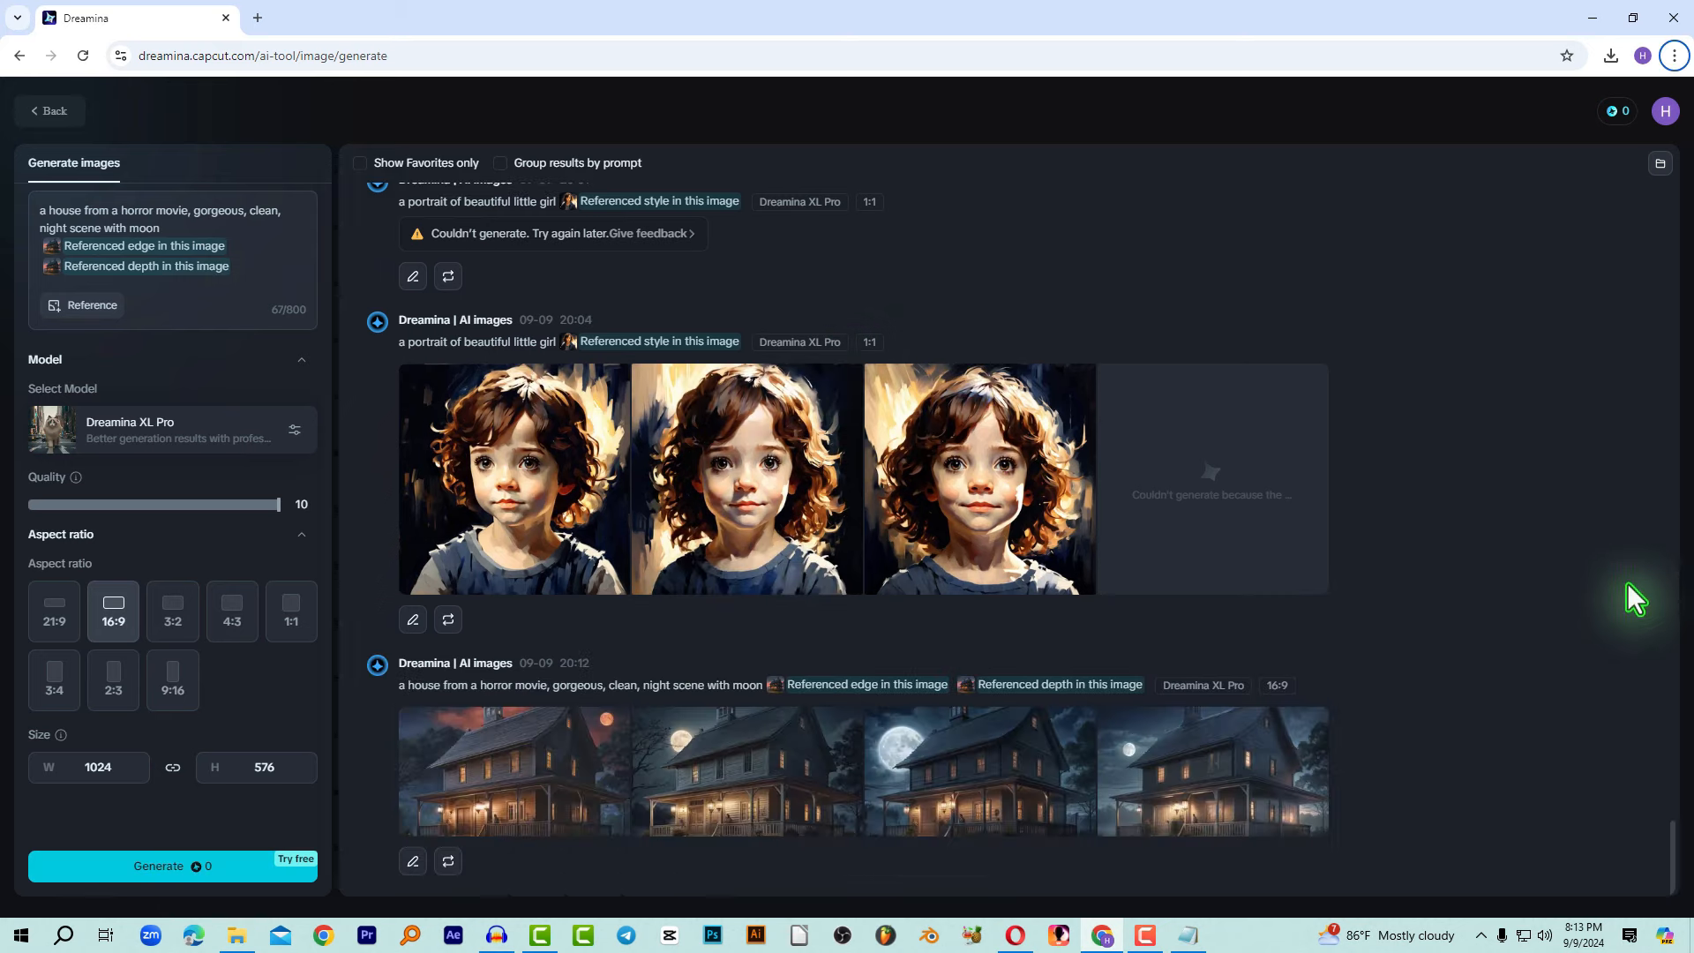
View each generated horror movie house enlarged to compare how it follows the edges and depth of the reference painting.
left_click(512, 790)
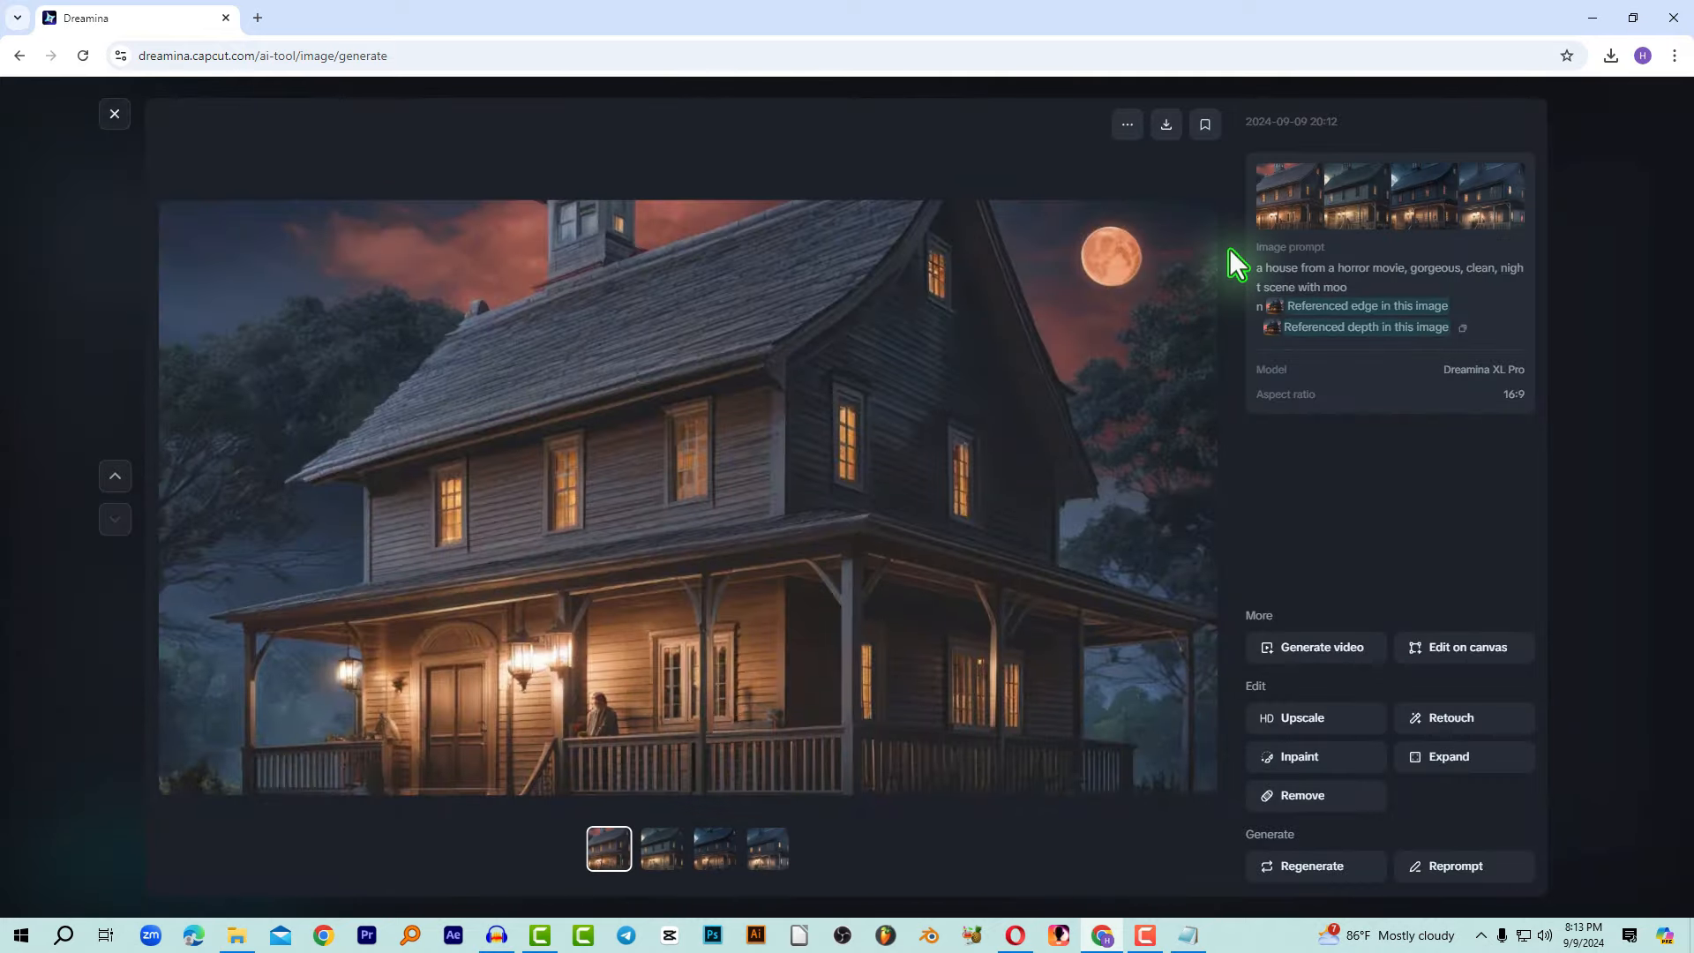
left_click(1371, 220)
left_click(1422, 227)
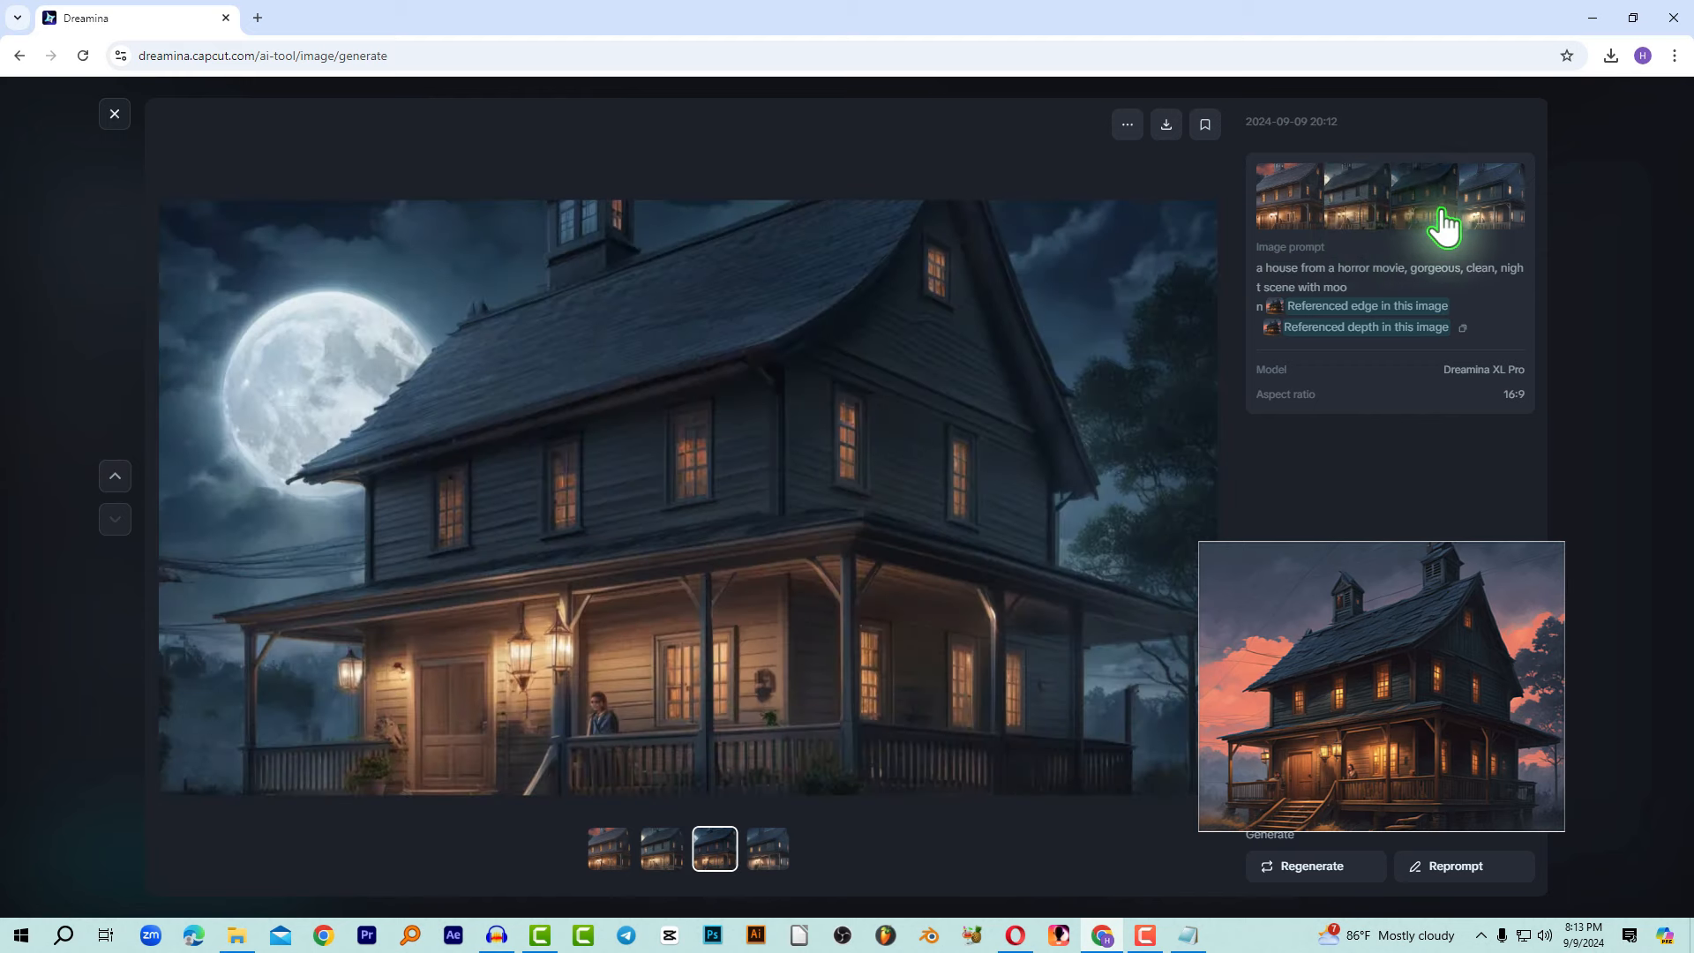
left_click(1504, 231)
left_click(1299, 212)
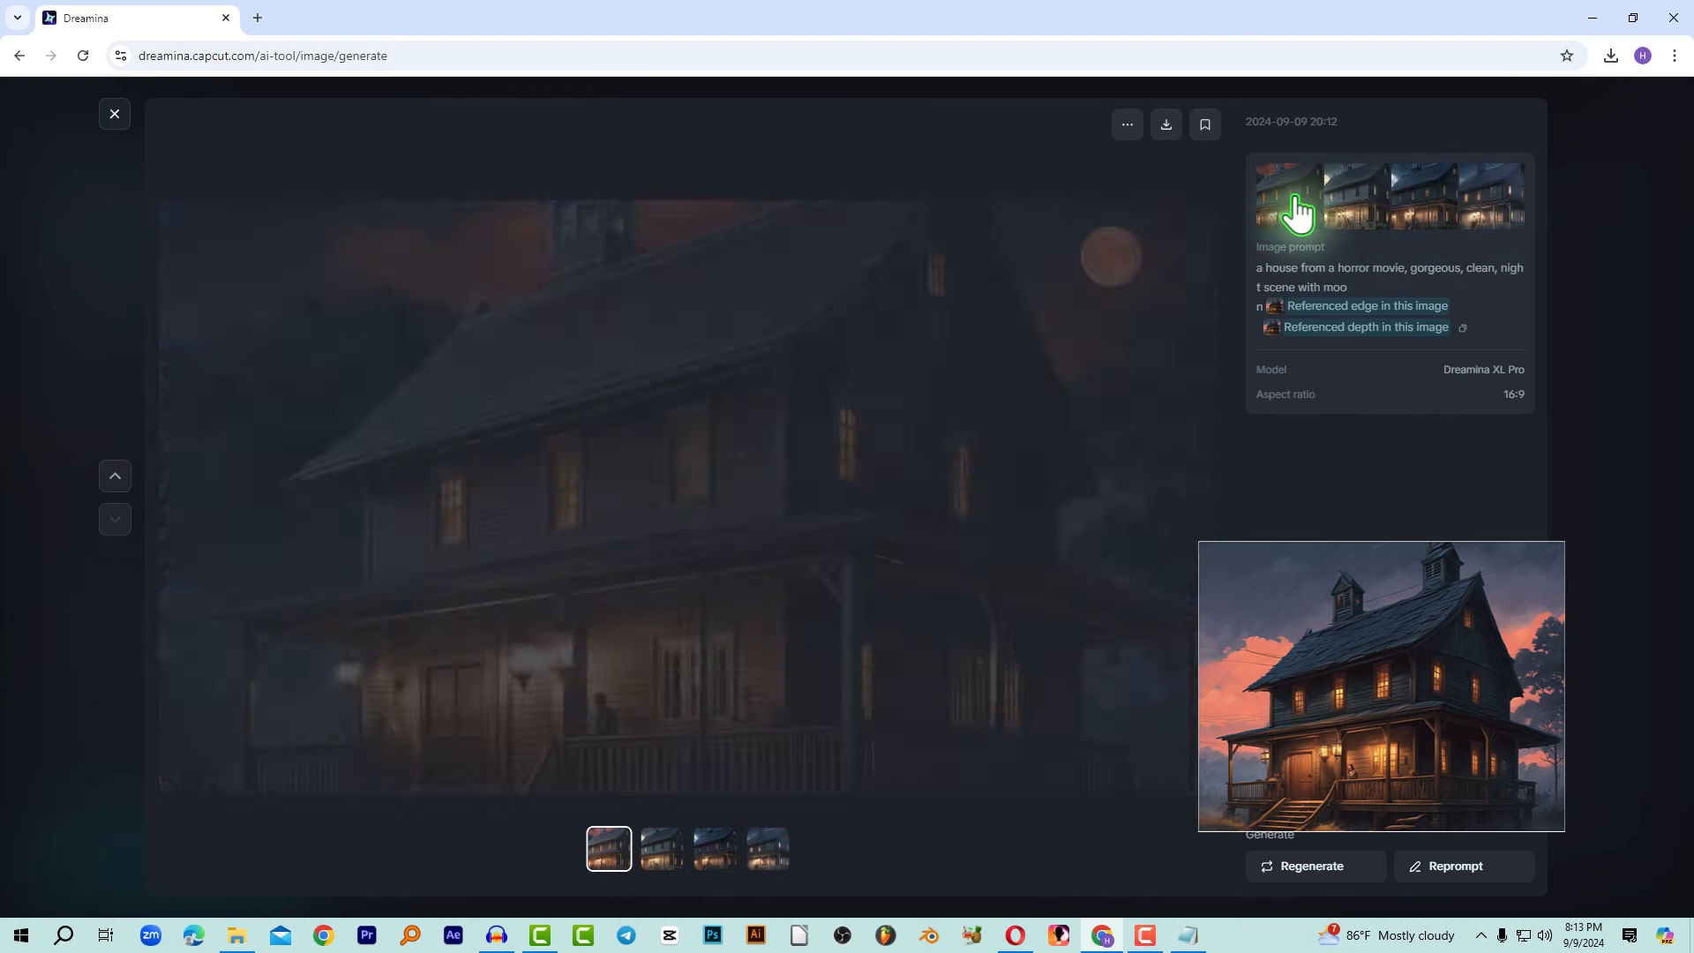
left_click(1373, 221)
left_click(1431, 228)
left_click(1281, 210)
left_click(1350, 225)
left_click(1507, 228)
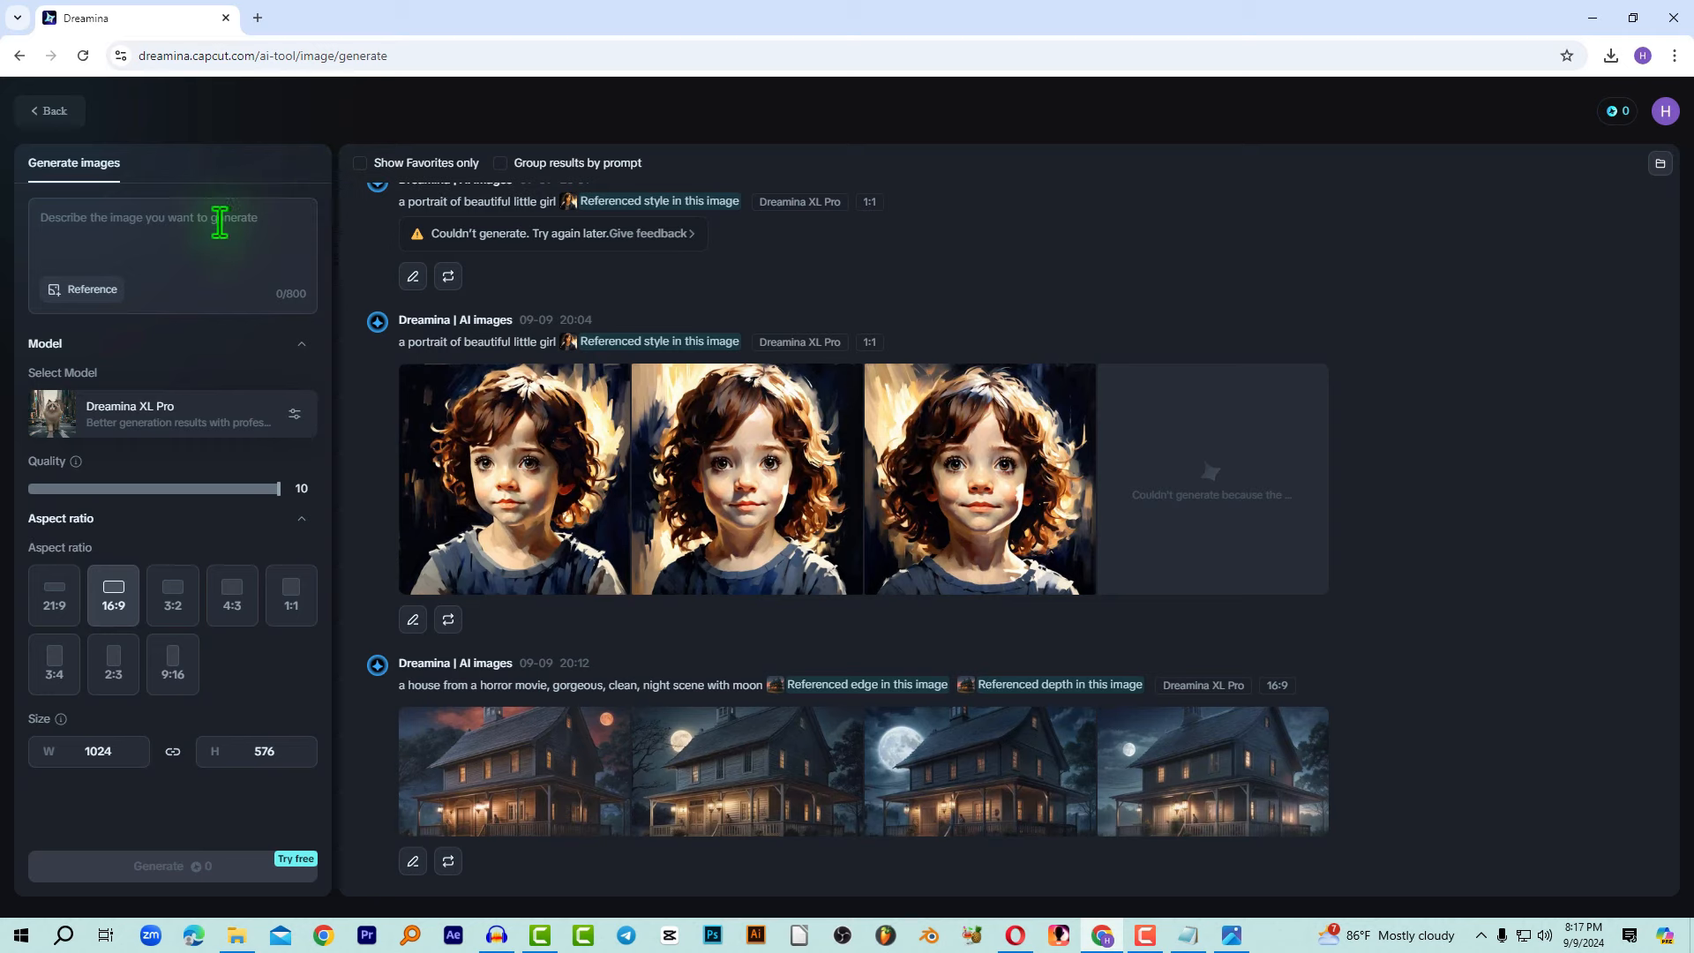
Enter the prompt "Beautiful Asian woman, Korean model, wearing purple jacket, simple green background, dramatic lighting, digital photography.".
left_click(221, 221)
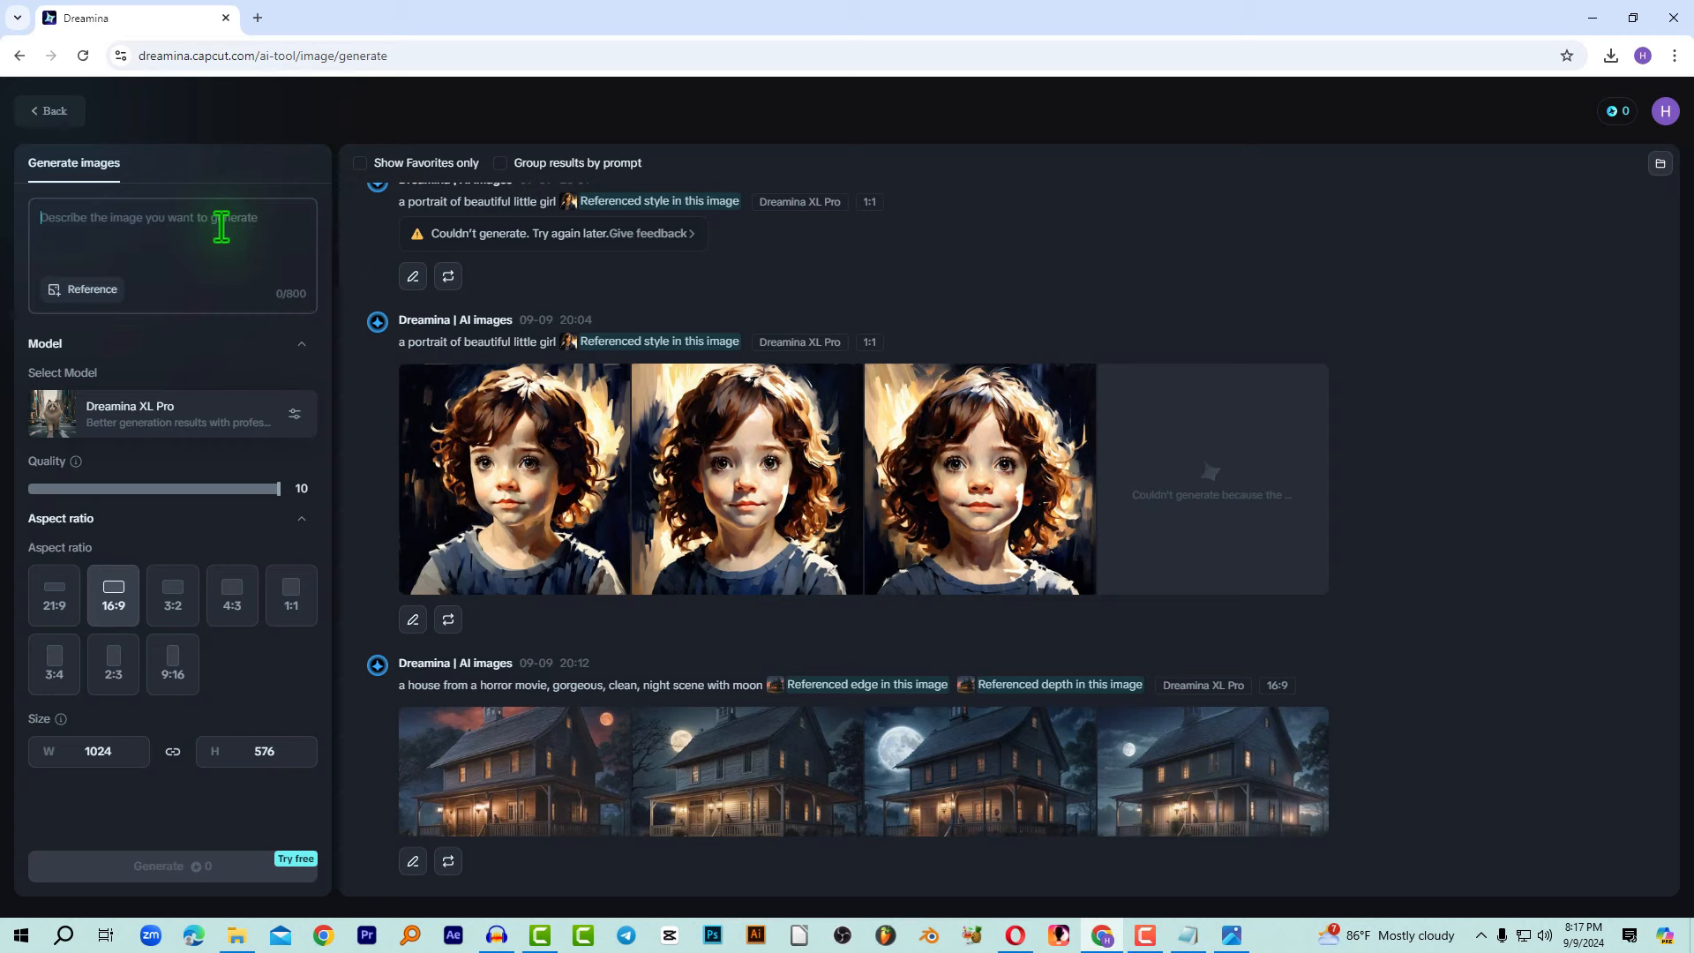
type("Beautiful Asian woman, Korean model, wearing purple jacket, simple green background  dramatic lighting, digital photography.")
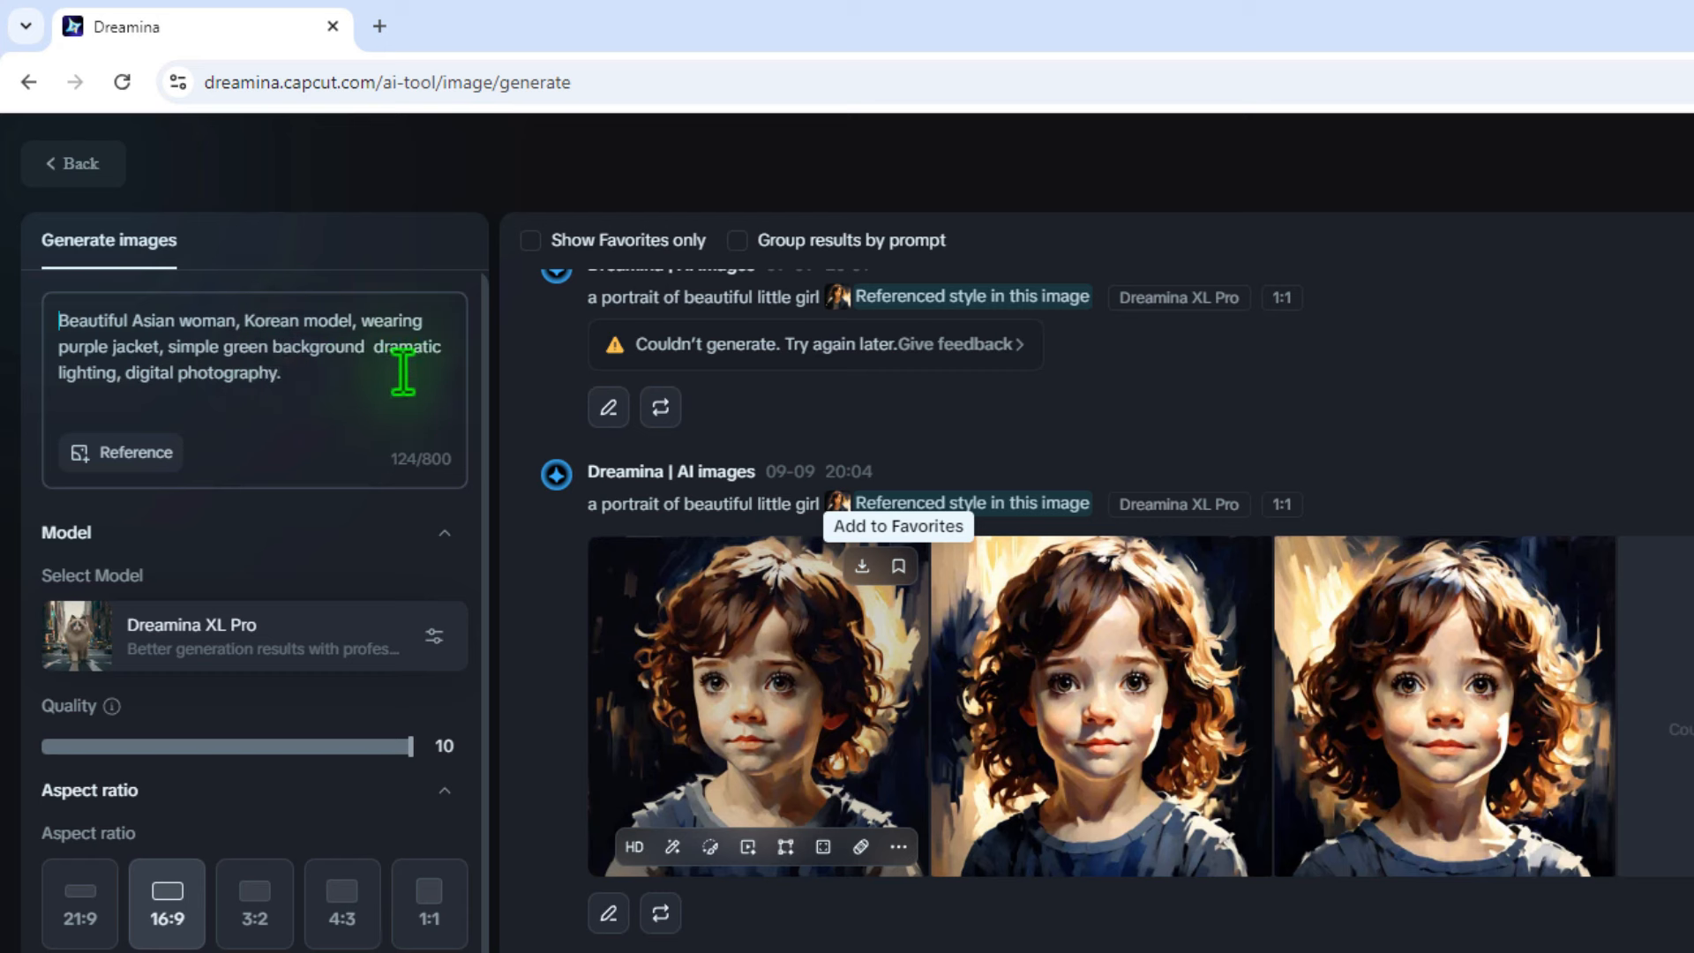
left_click(365, 347)
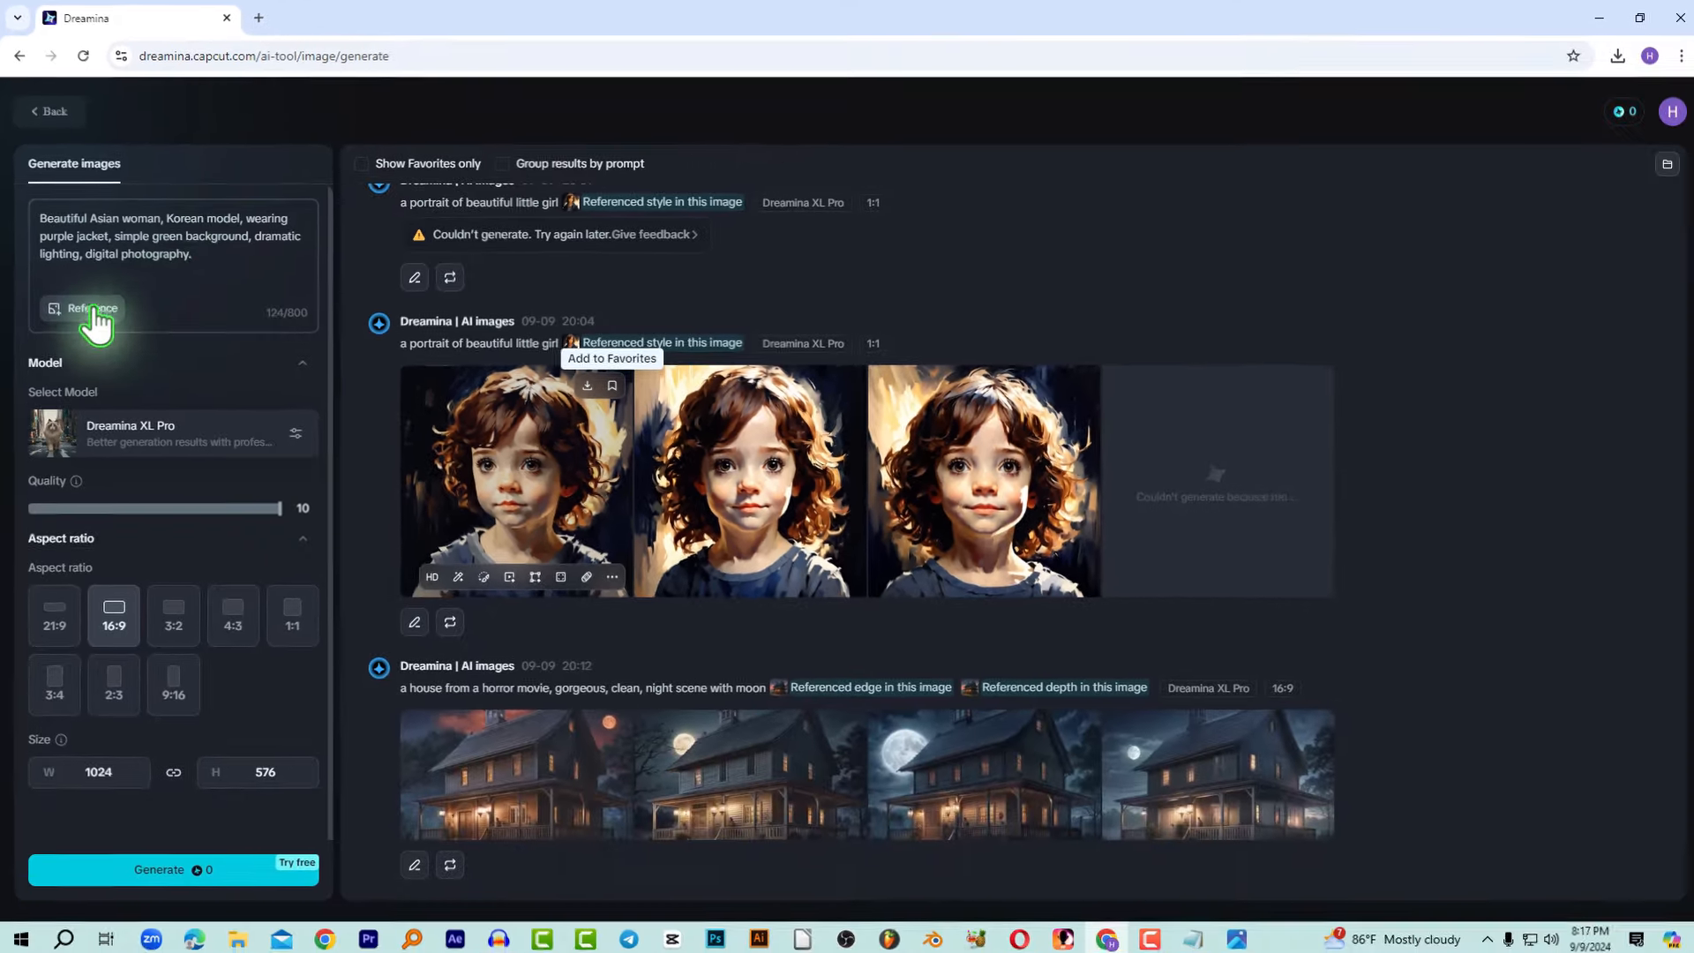
Add the photo "616beff1292047e289157d56fff89005" as a pose reference with a 9:16 aspect ratio and generate the images.
left_click(89, 315)
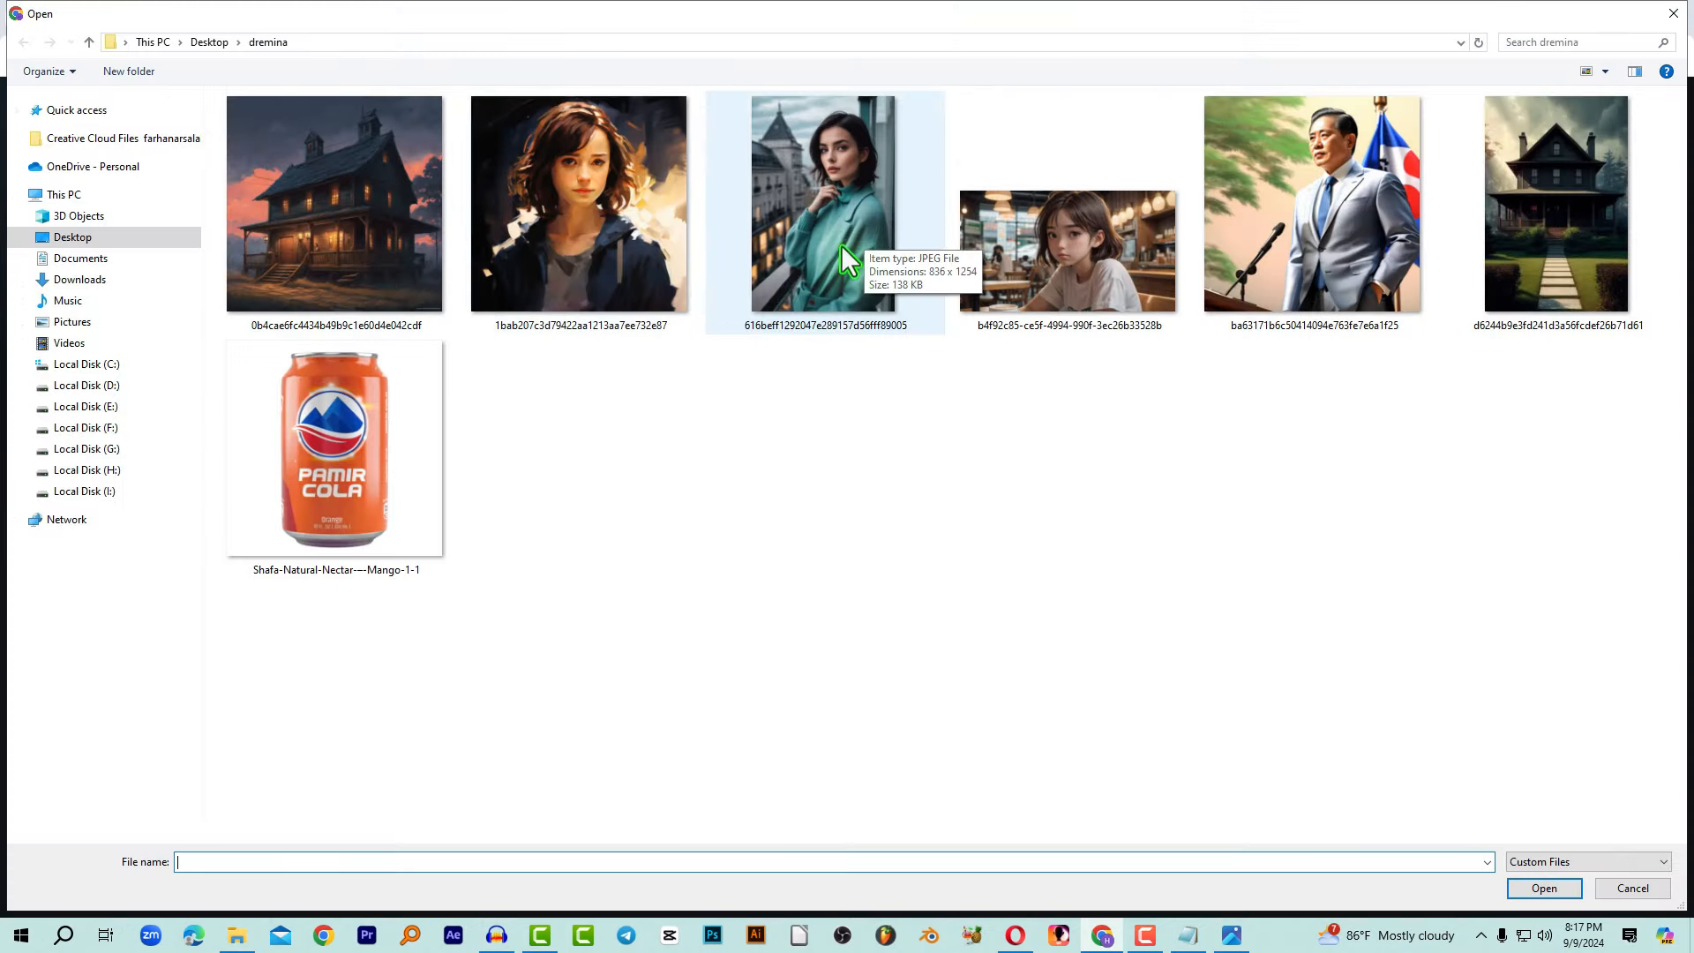
double_click(839, 189)
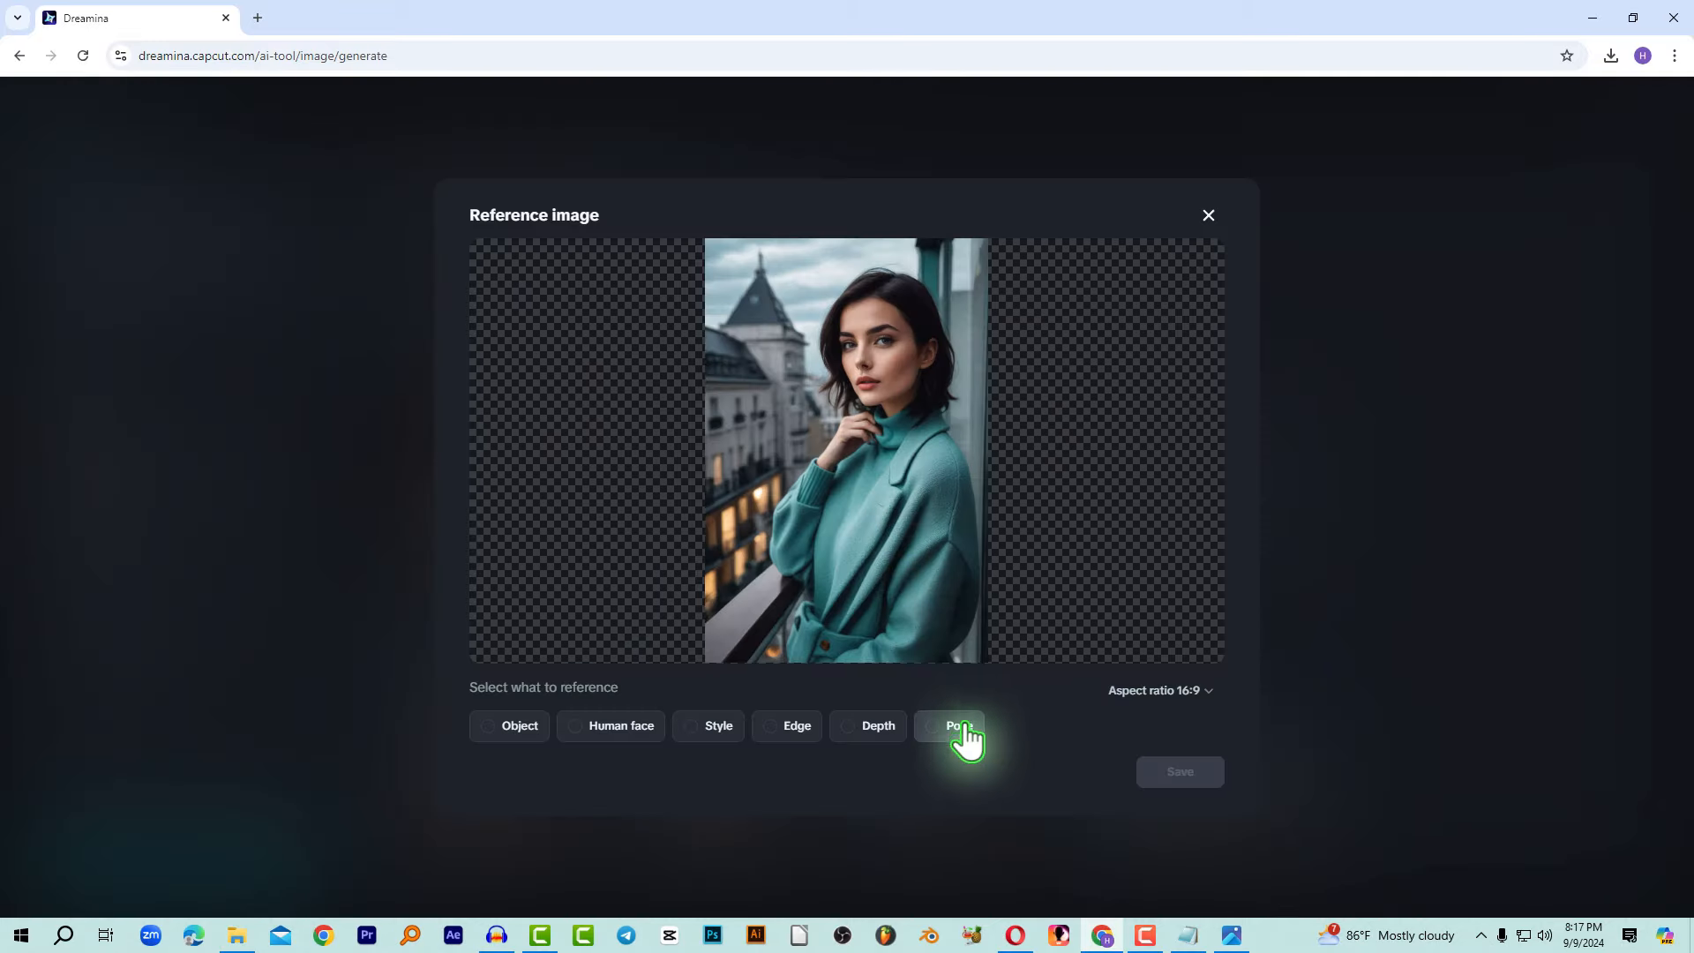
left_click(951, 728)
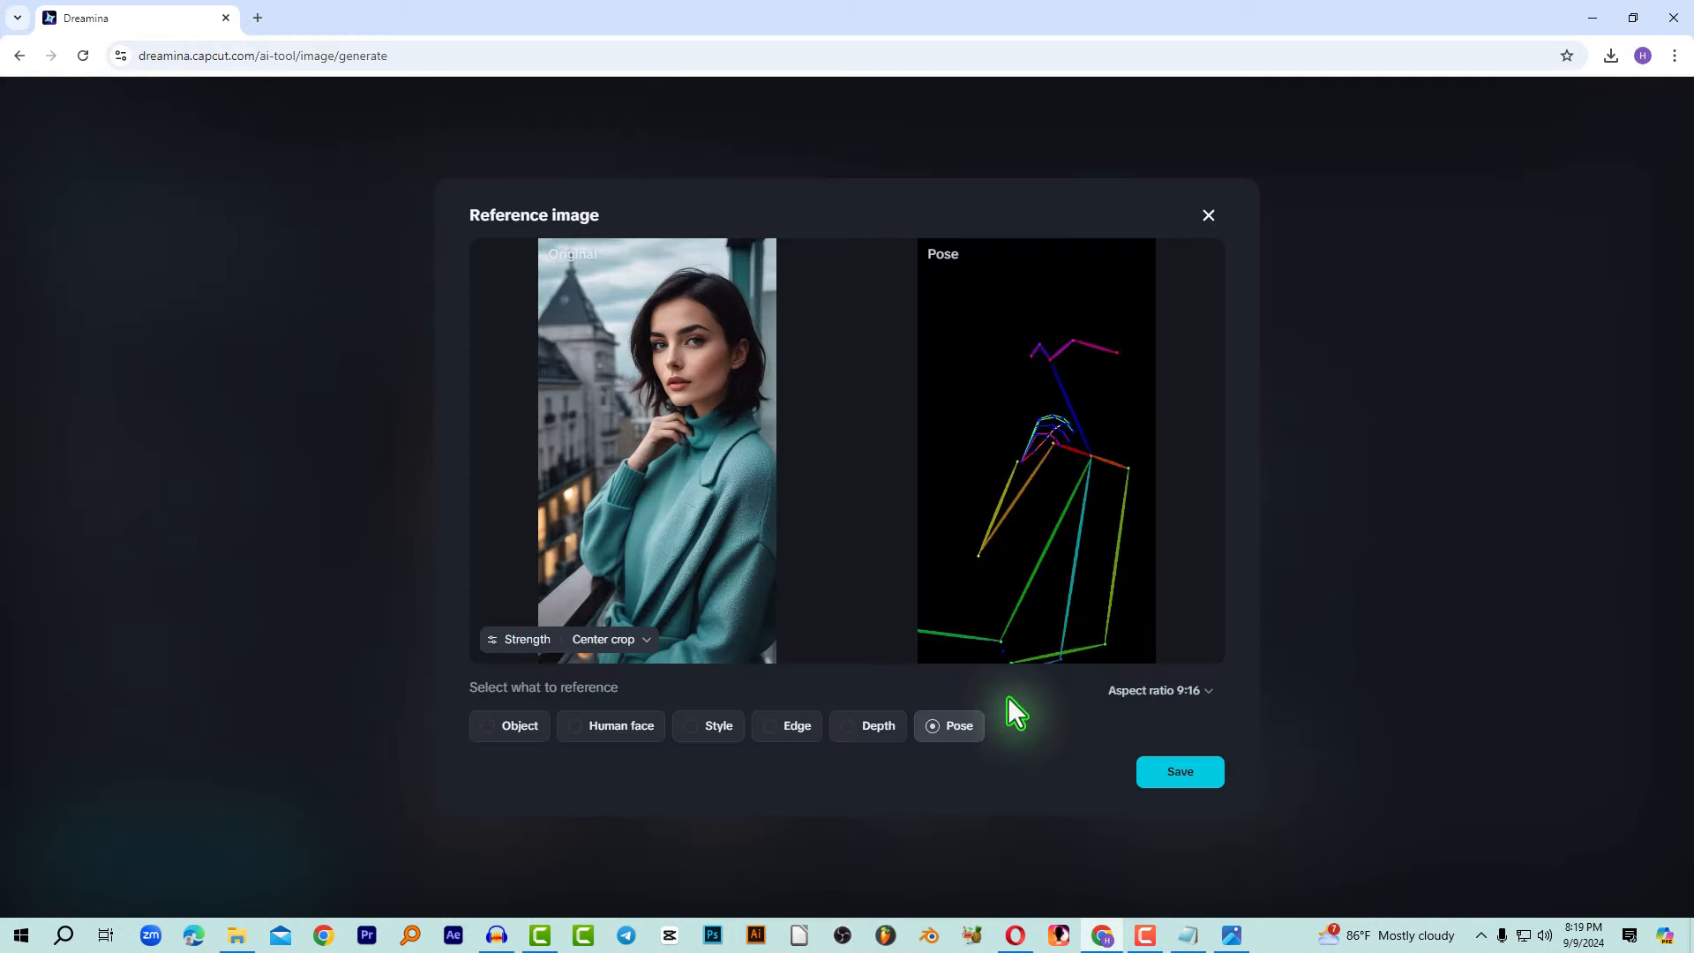
left_click(1186, 781)
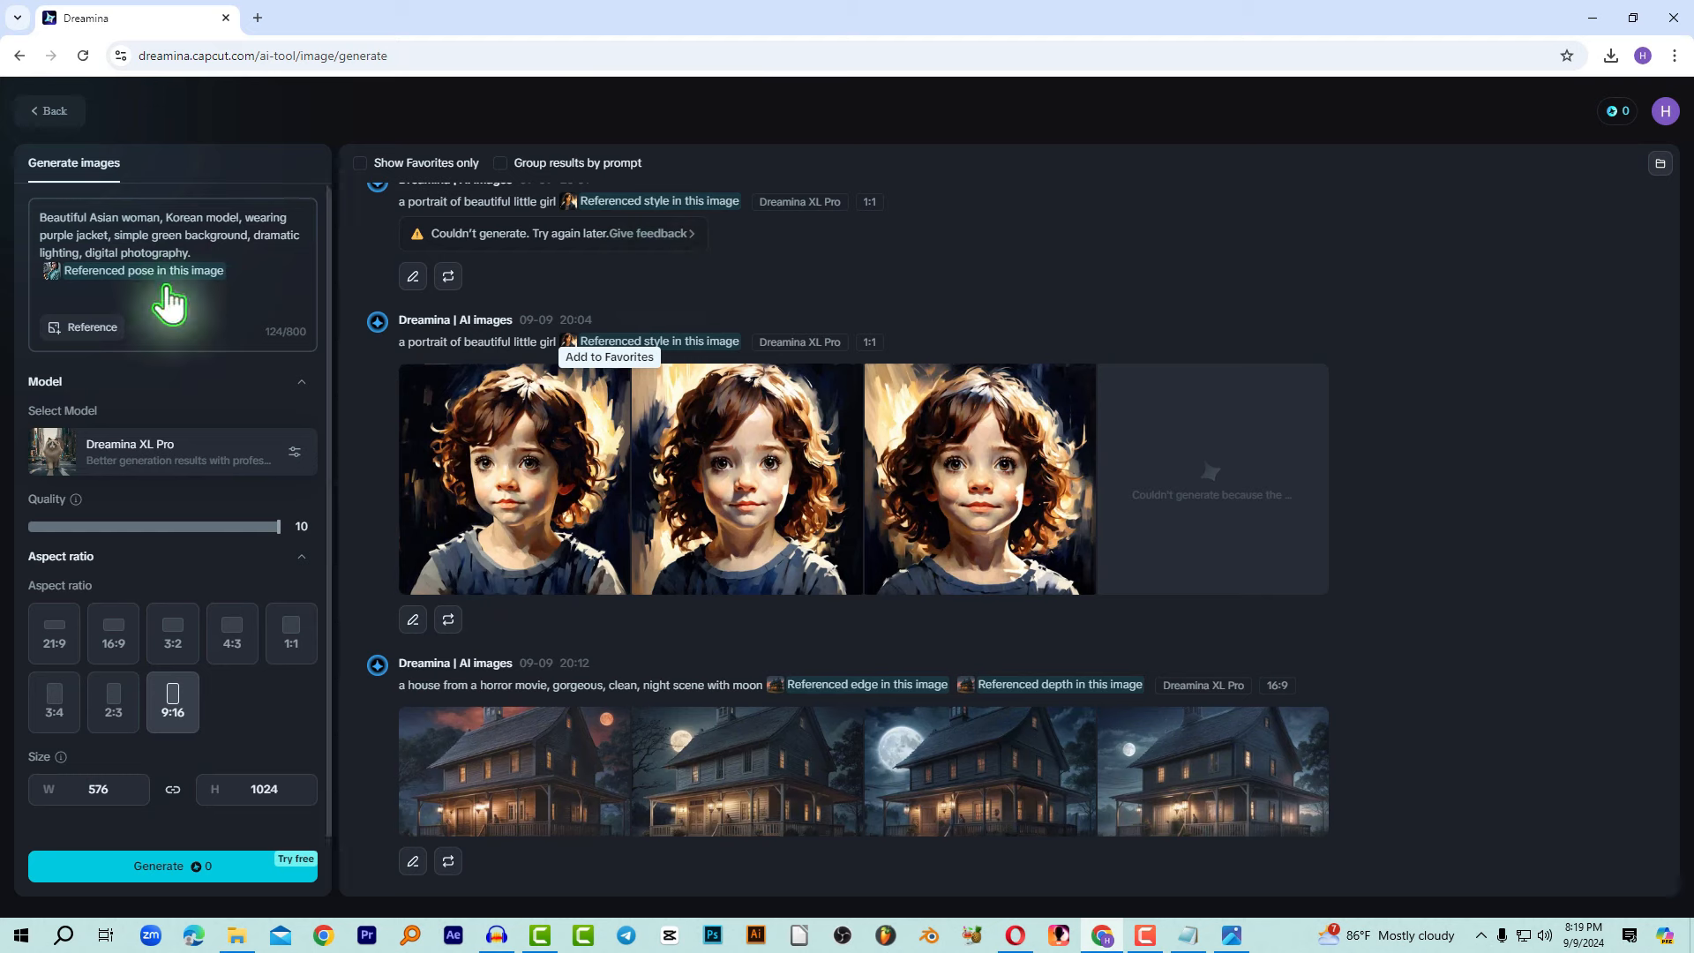
left_click(217, 872)
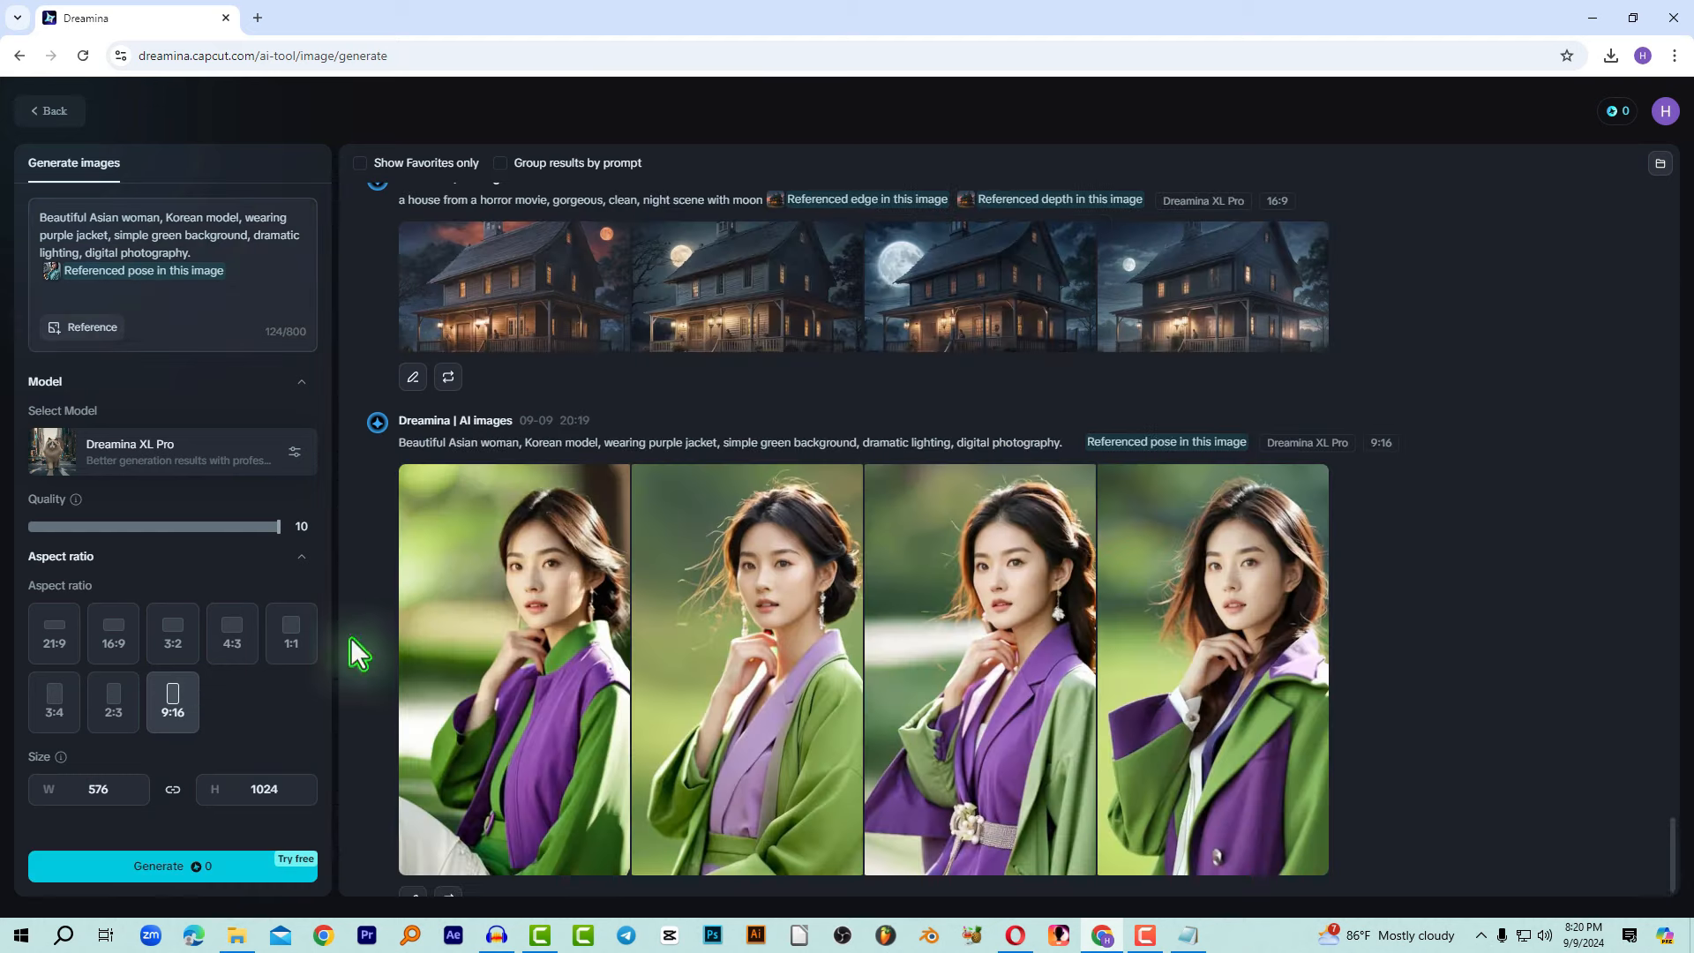
View each of the generated Korean model images enlarged to compare their pose with the reference photo.
left_click(543, 644)
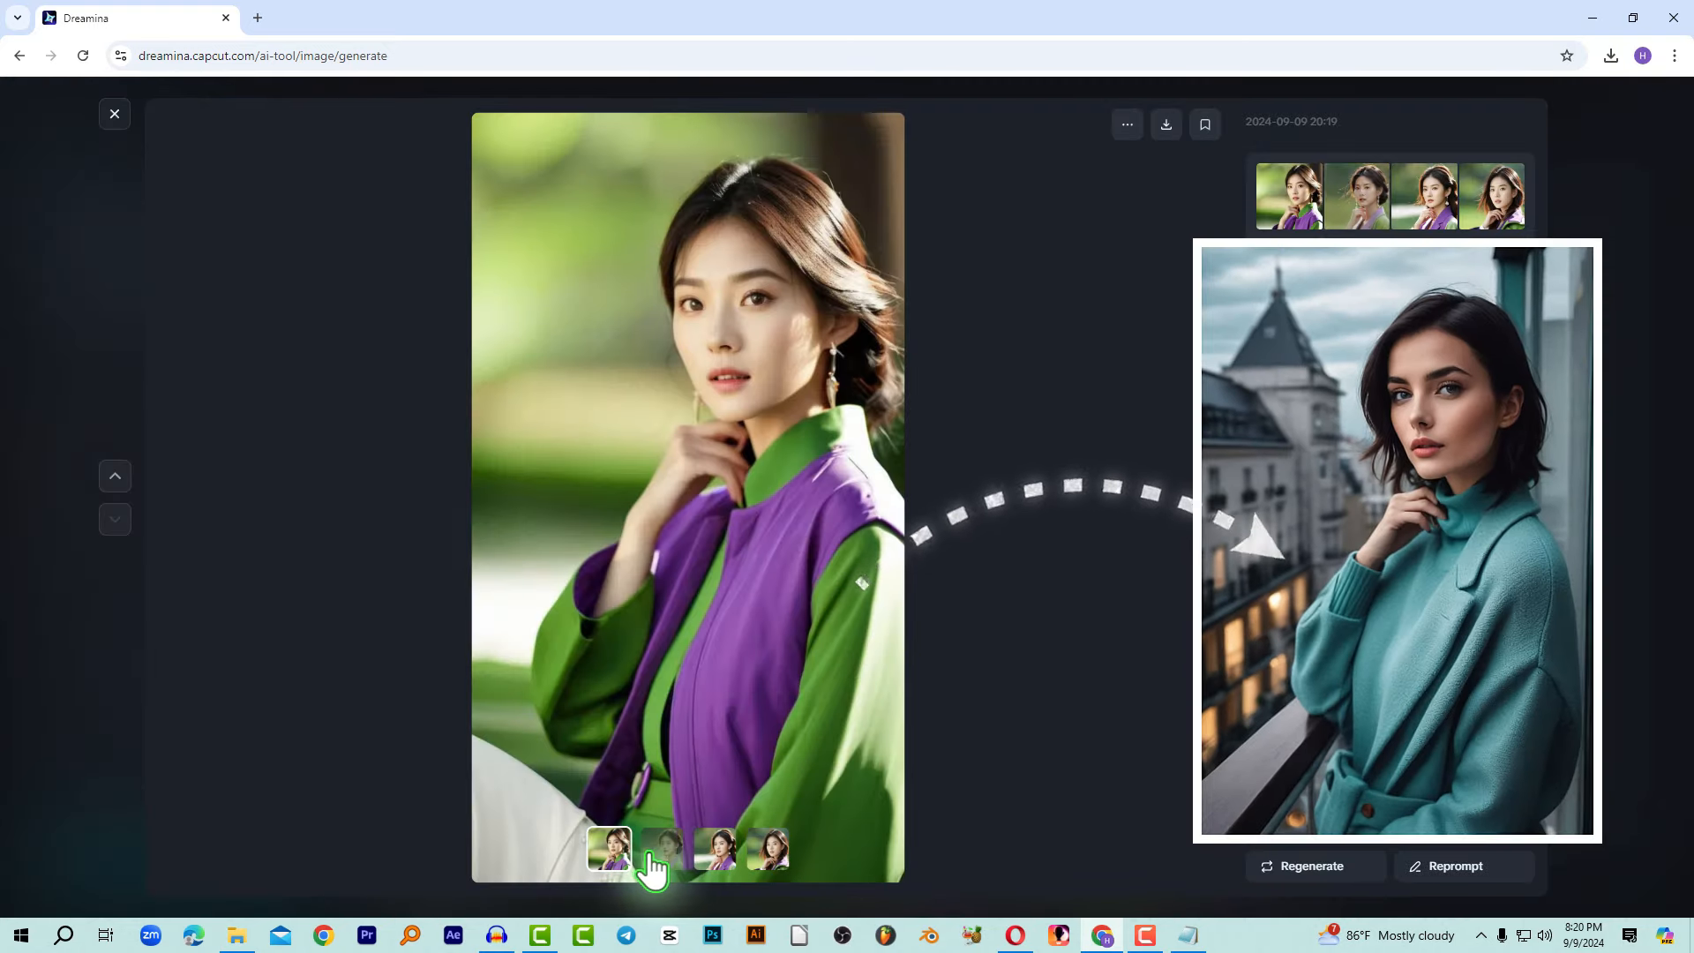
left_click(673, 869)
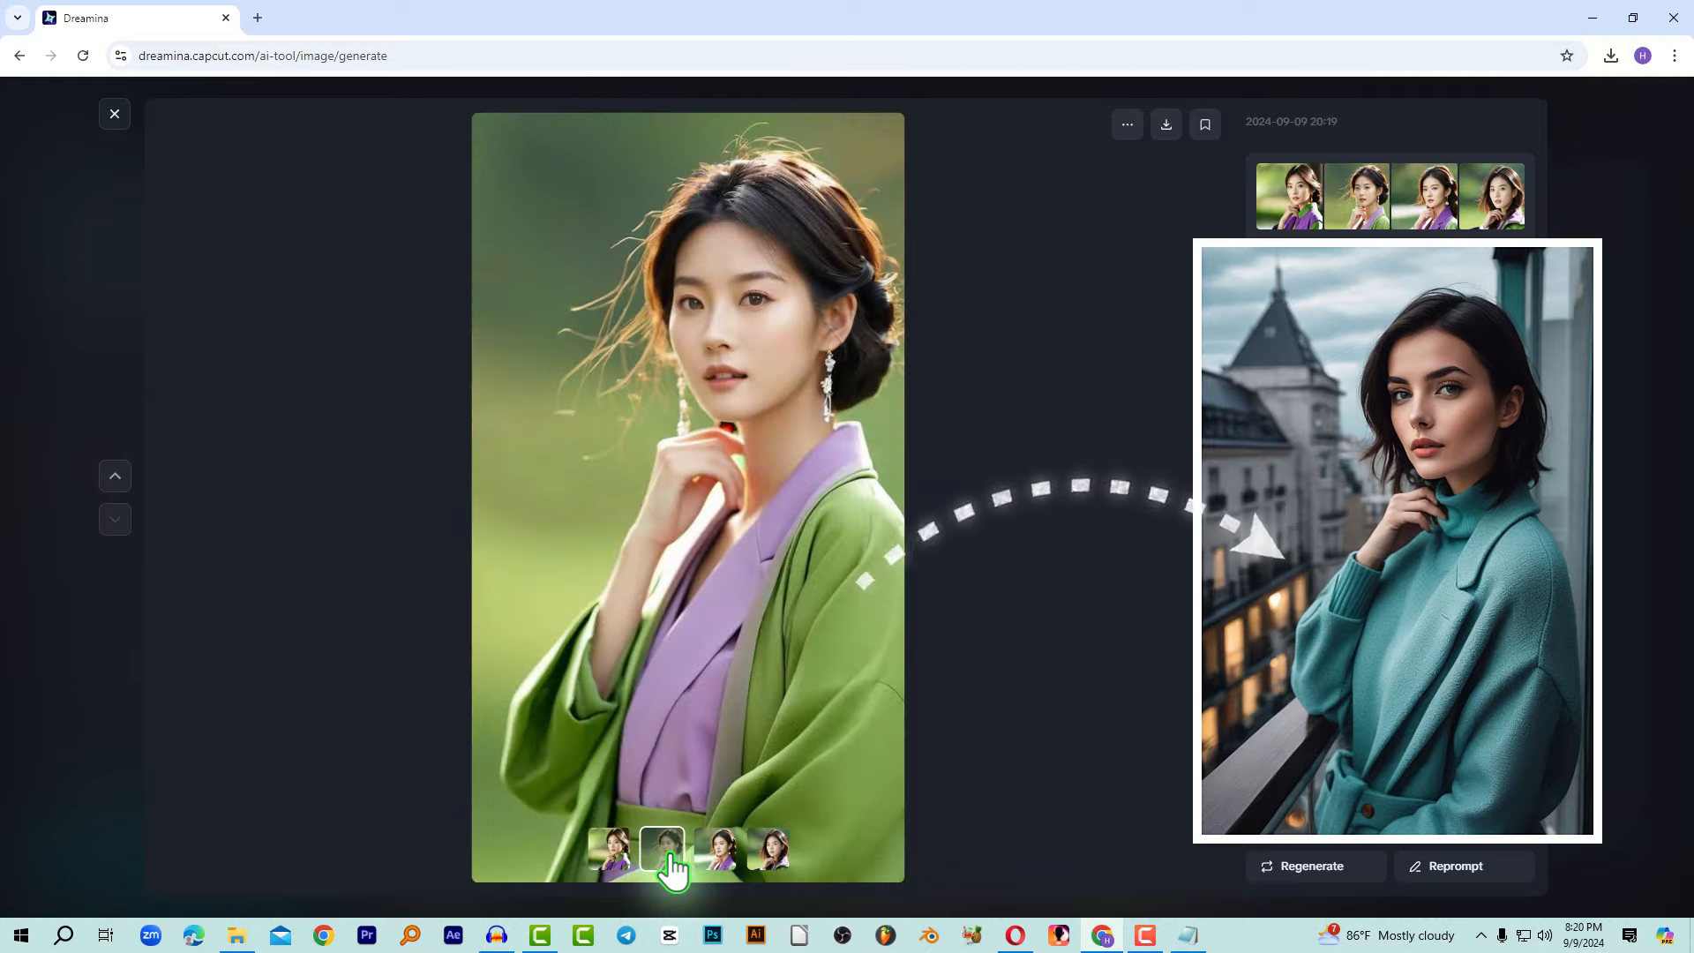
left_click(716, 860)
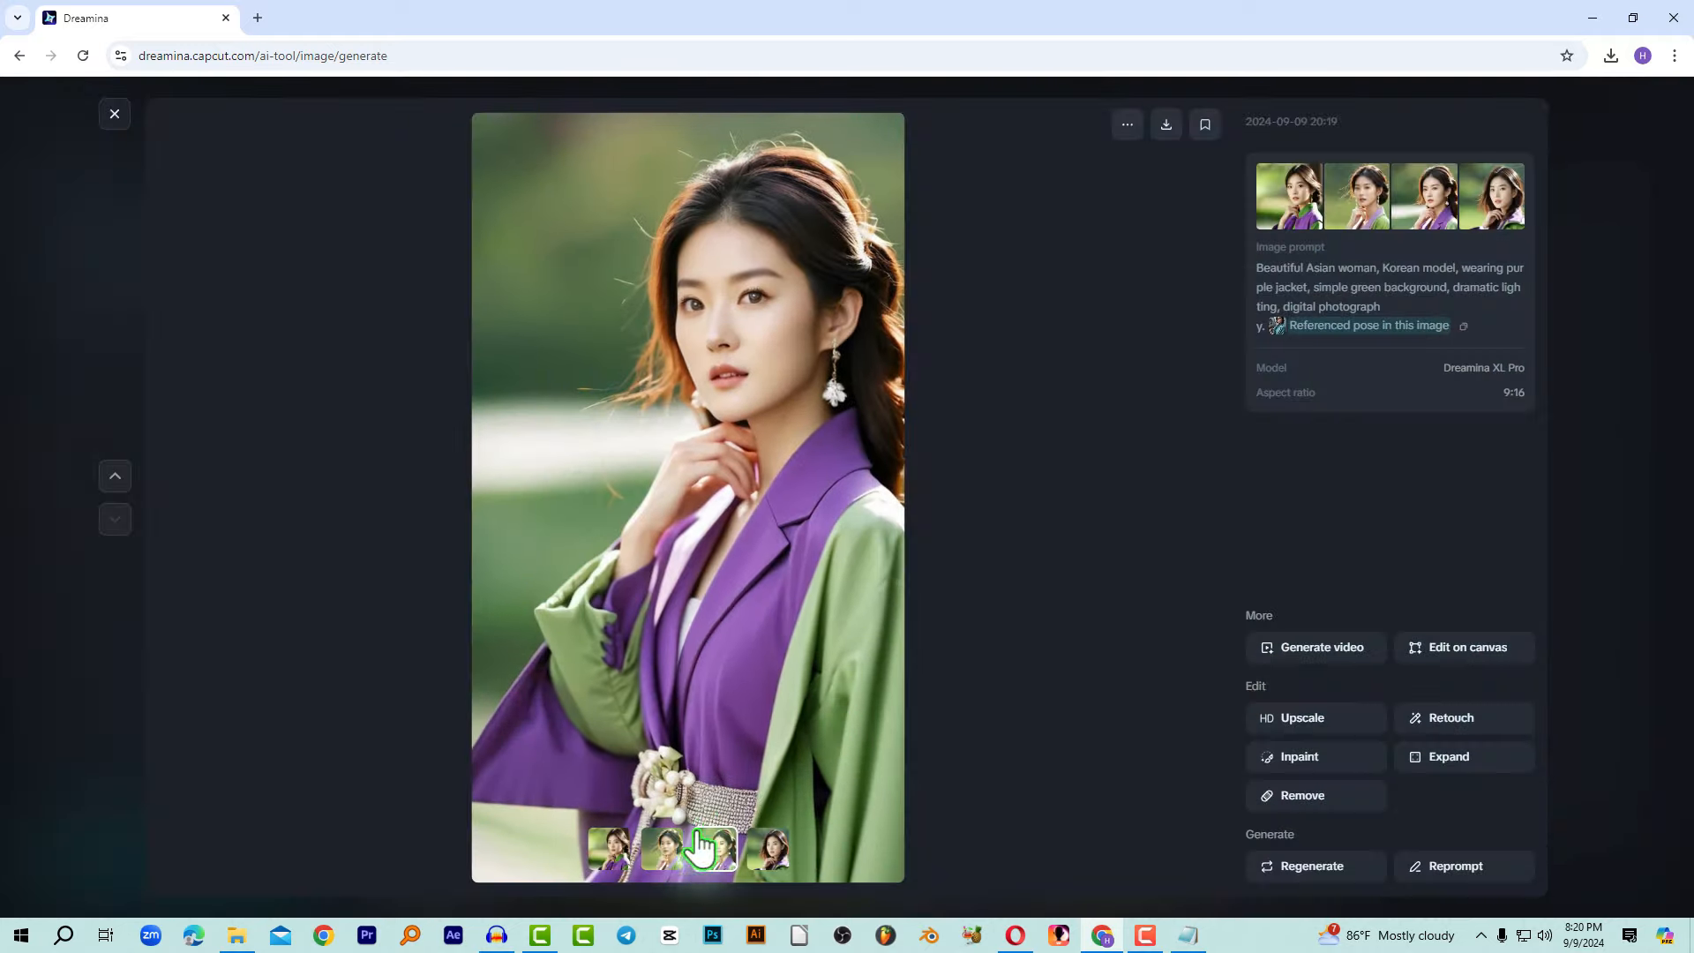
left_click(768, 849)
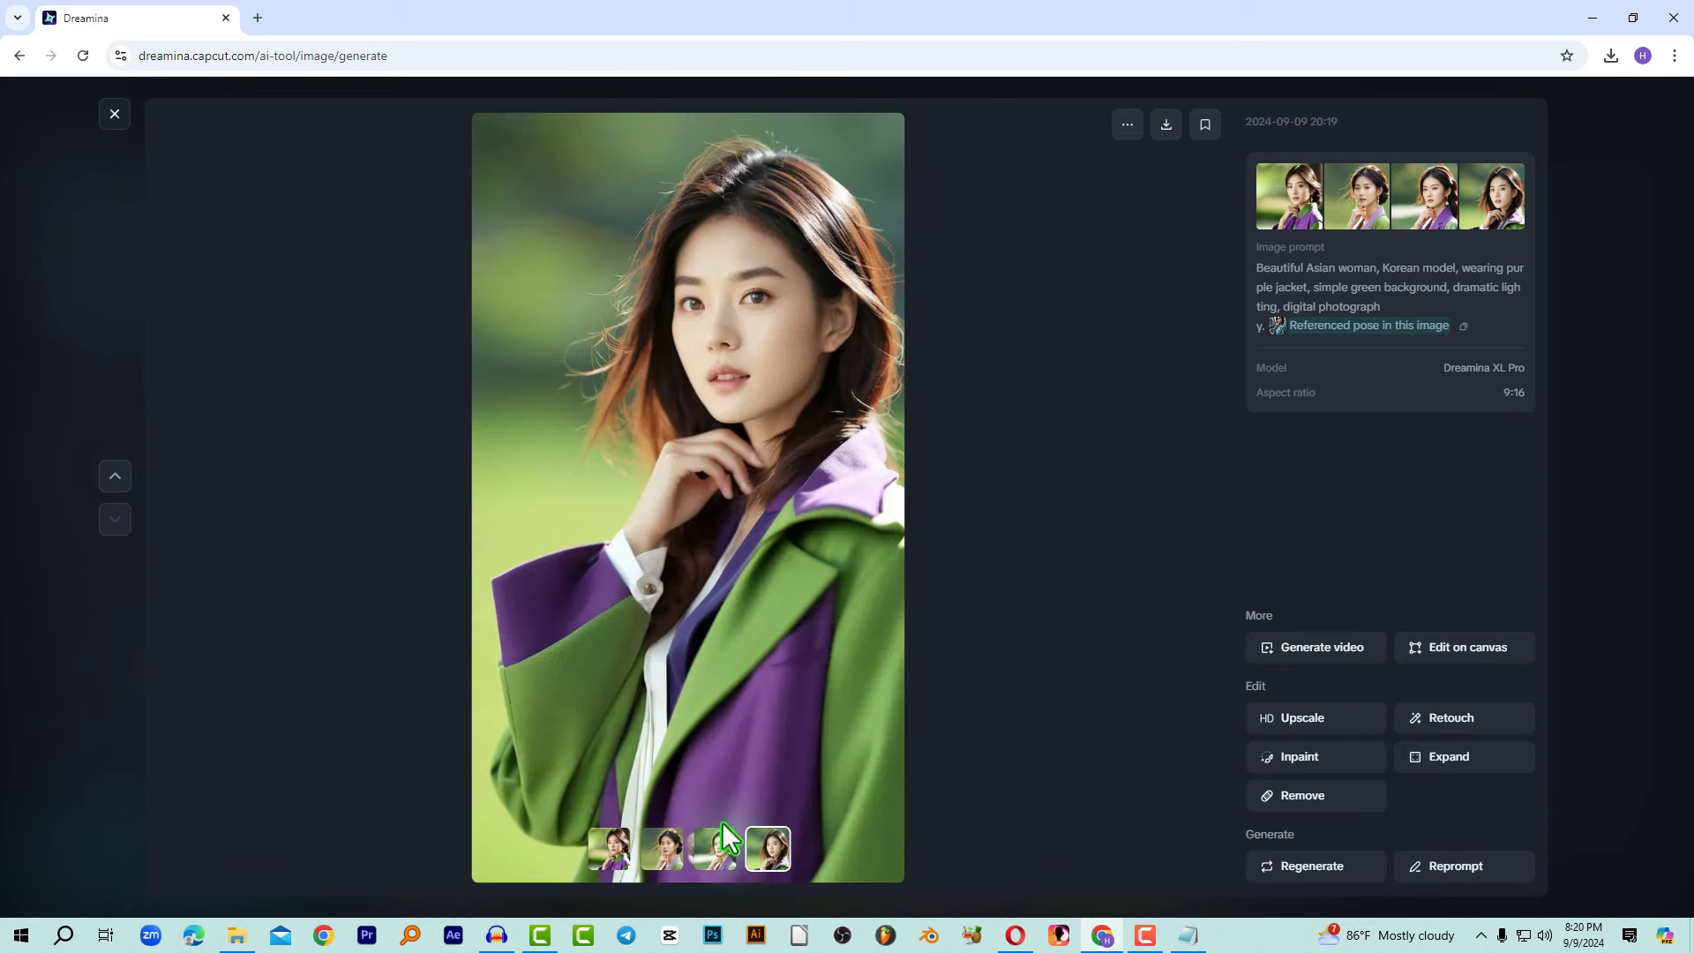
left_click(662, 849)
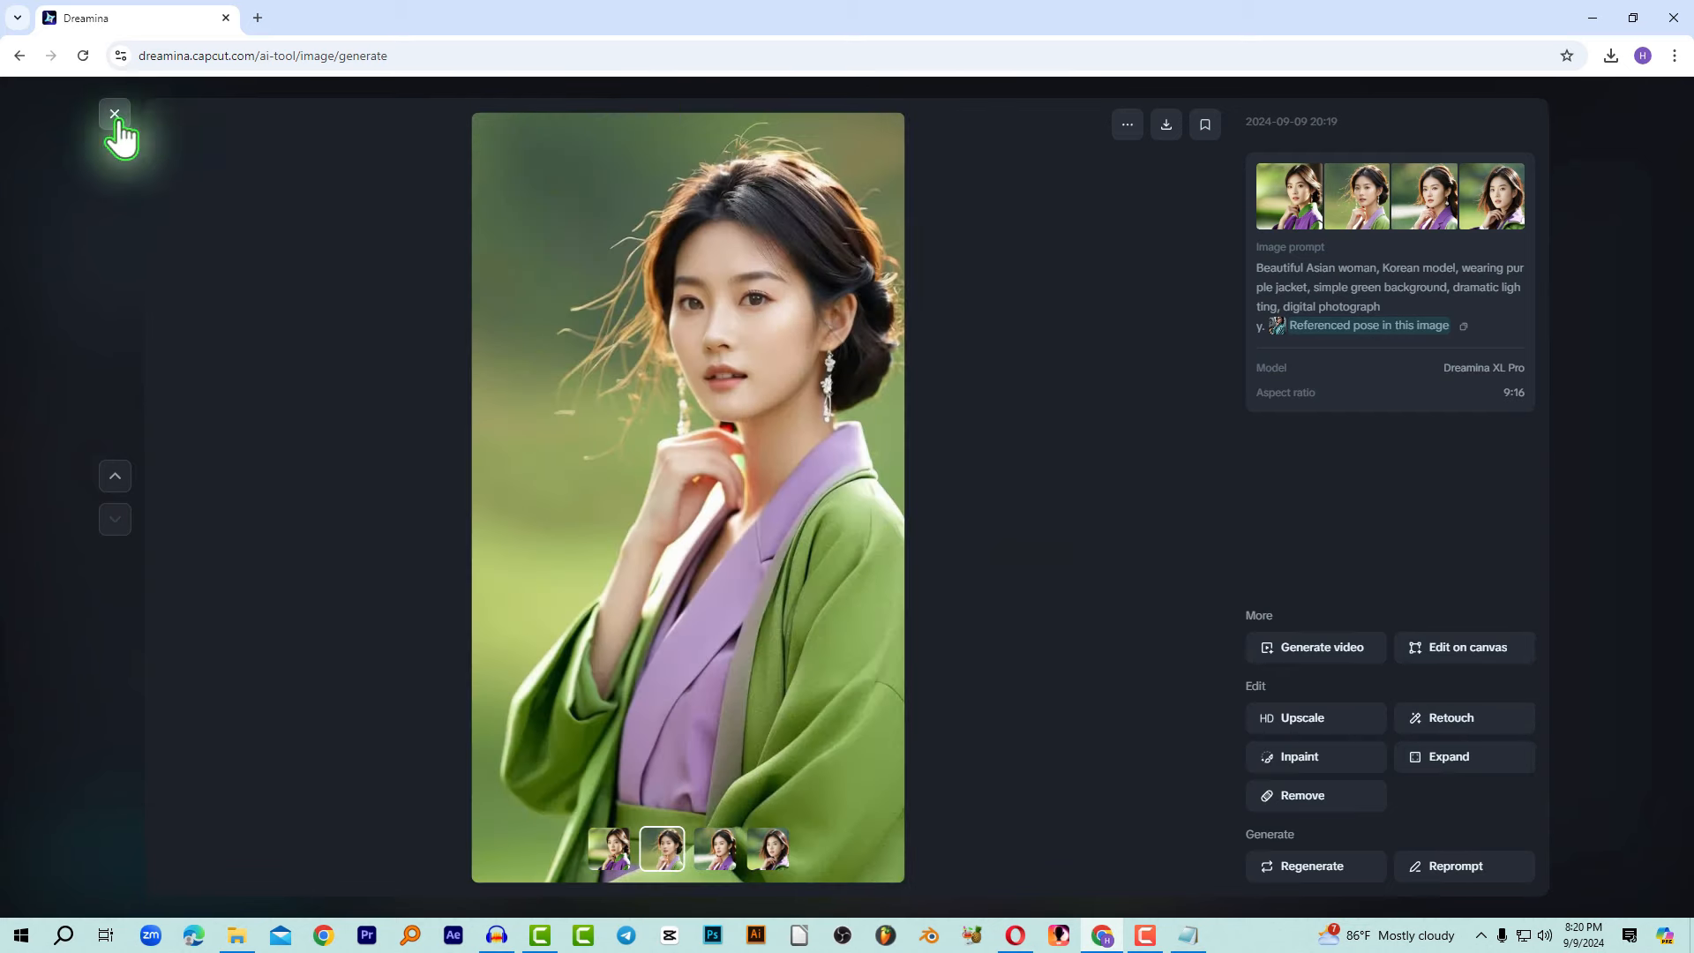
left_click(114, 114)
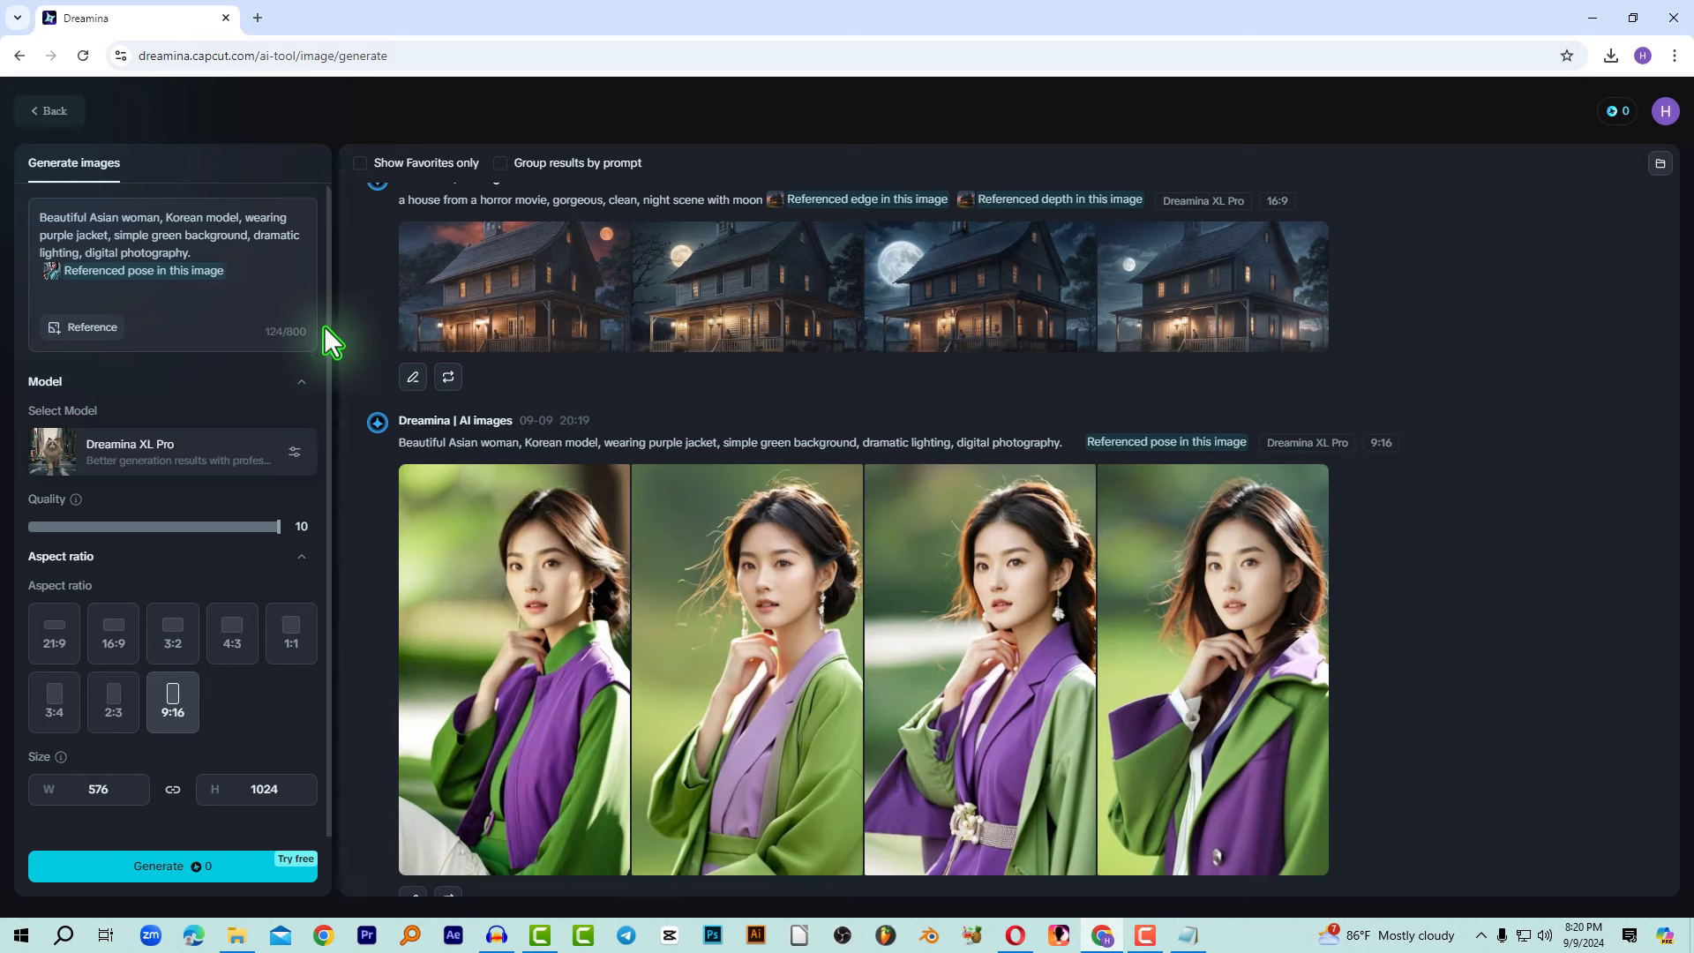
Open the first 3:4 image of the boy in the teal shirt walking on the village road for editing on the canvas.
left_click(81, 330)
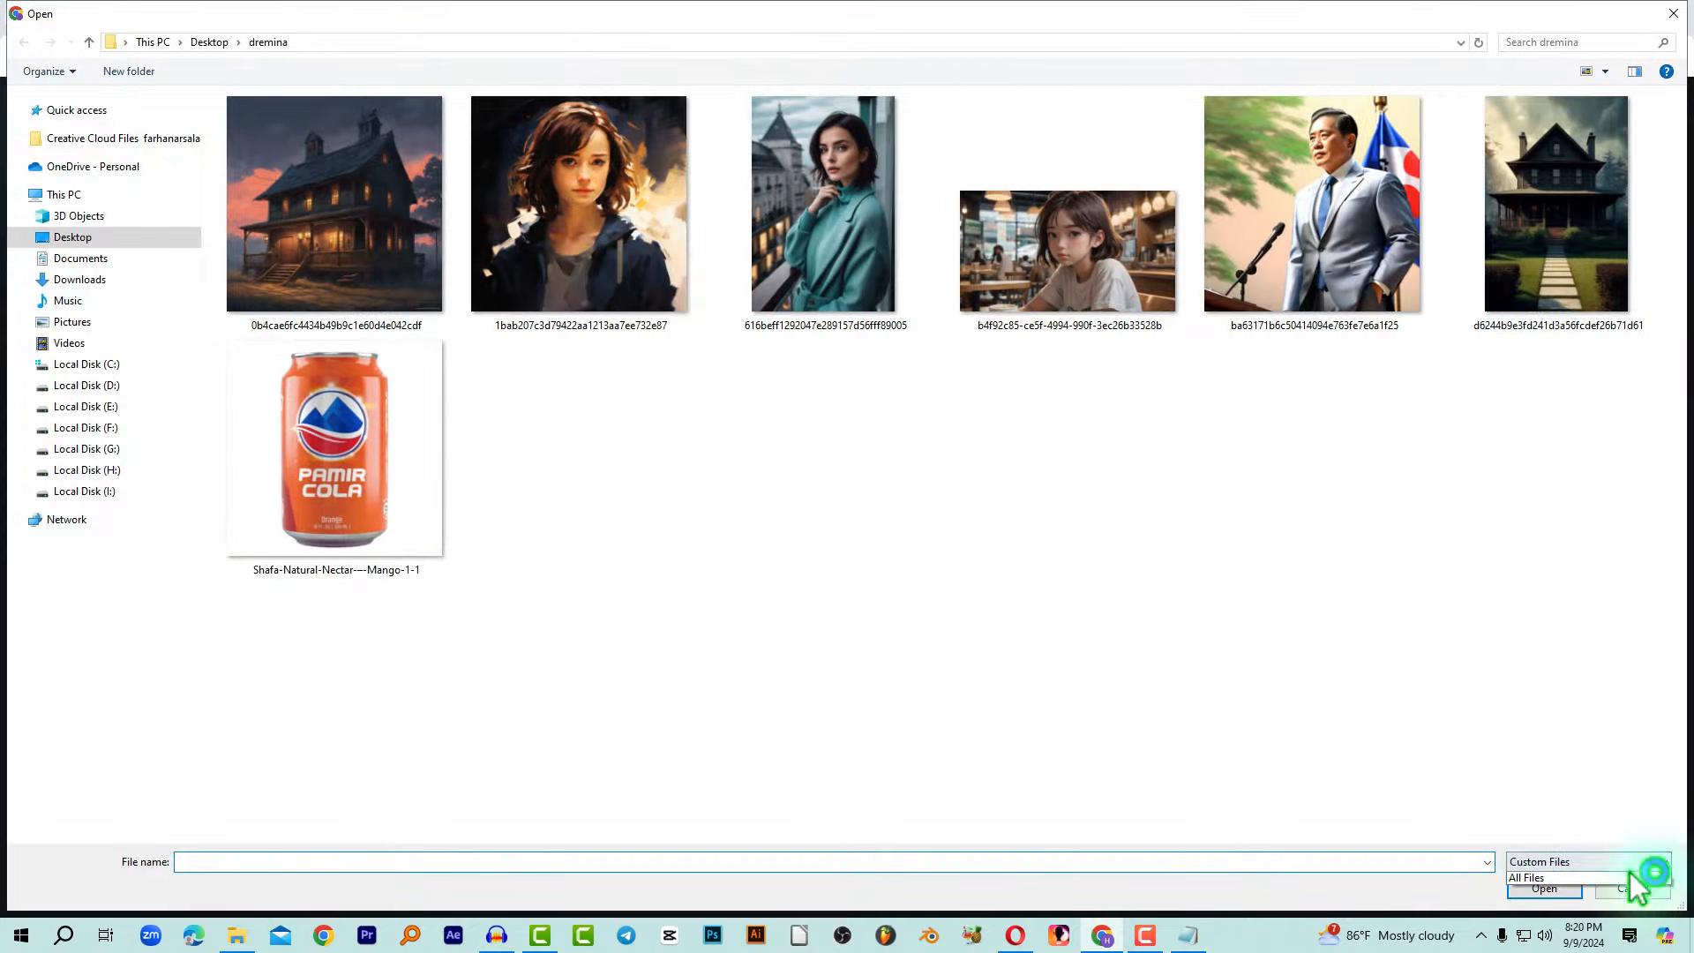
left_click(1646, 883)
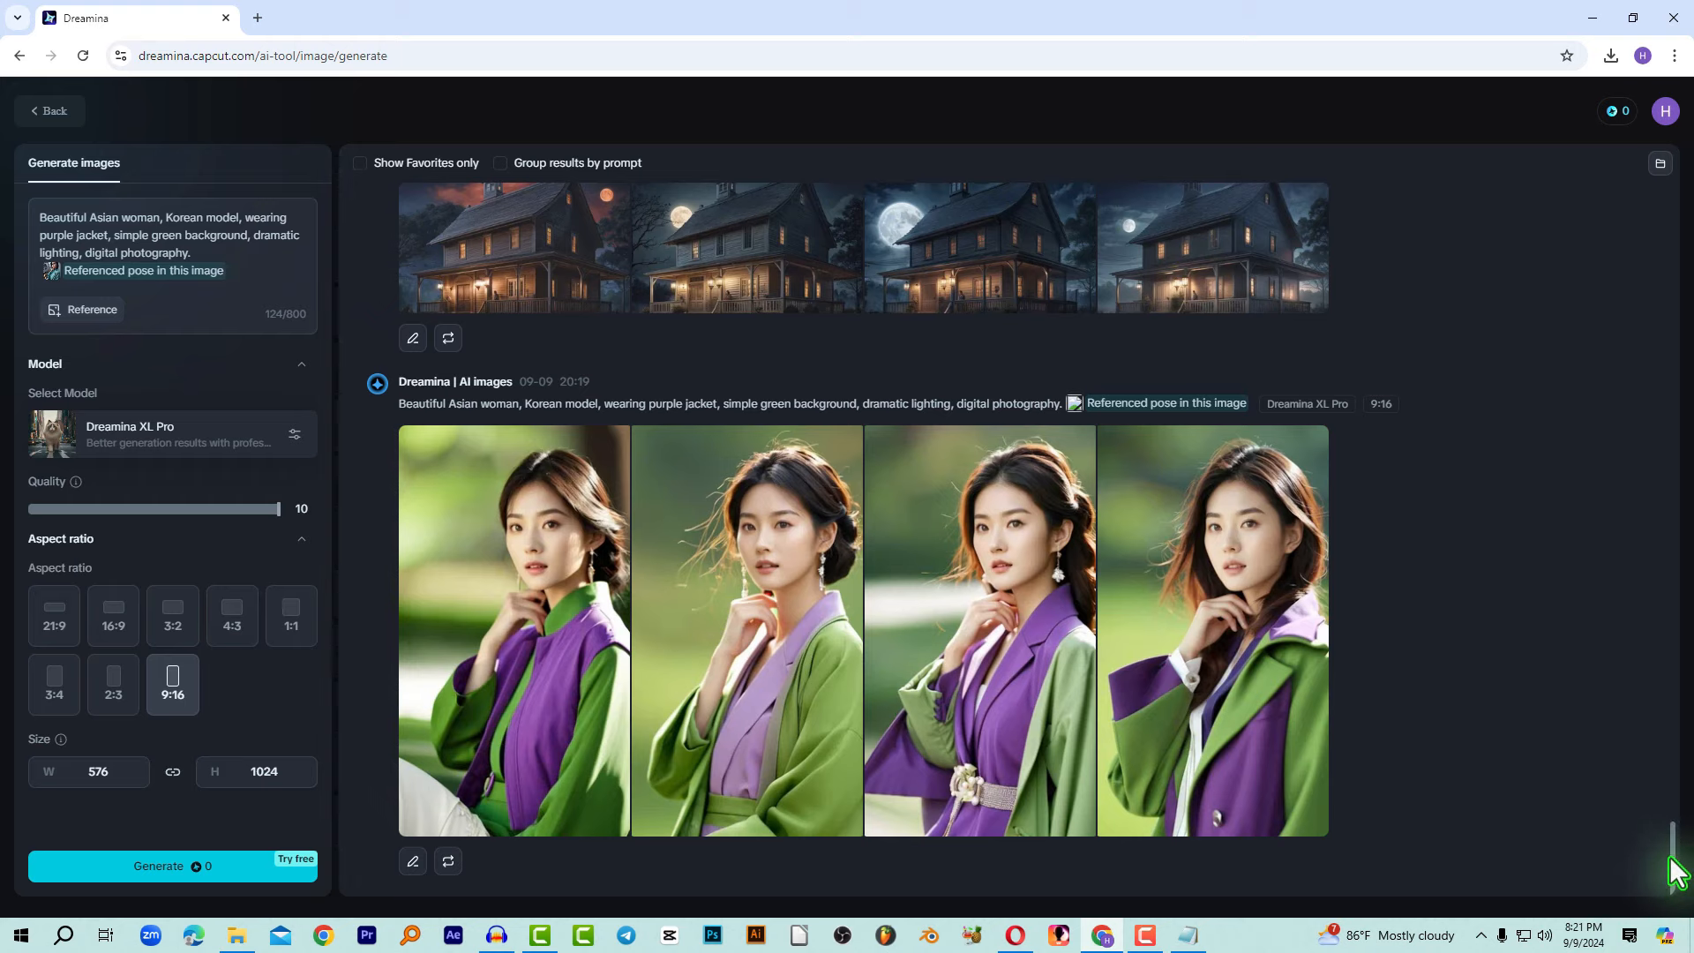
left_click_drag(1677, 871, 1691, 526)
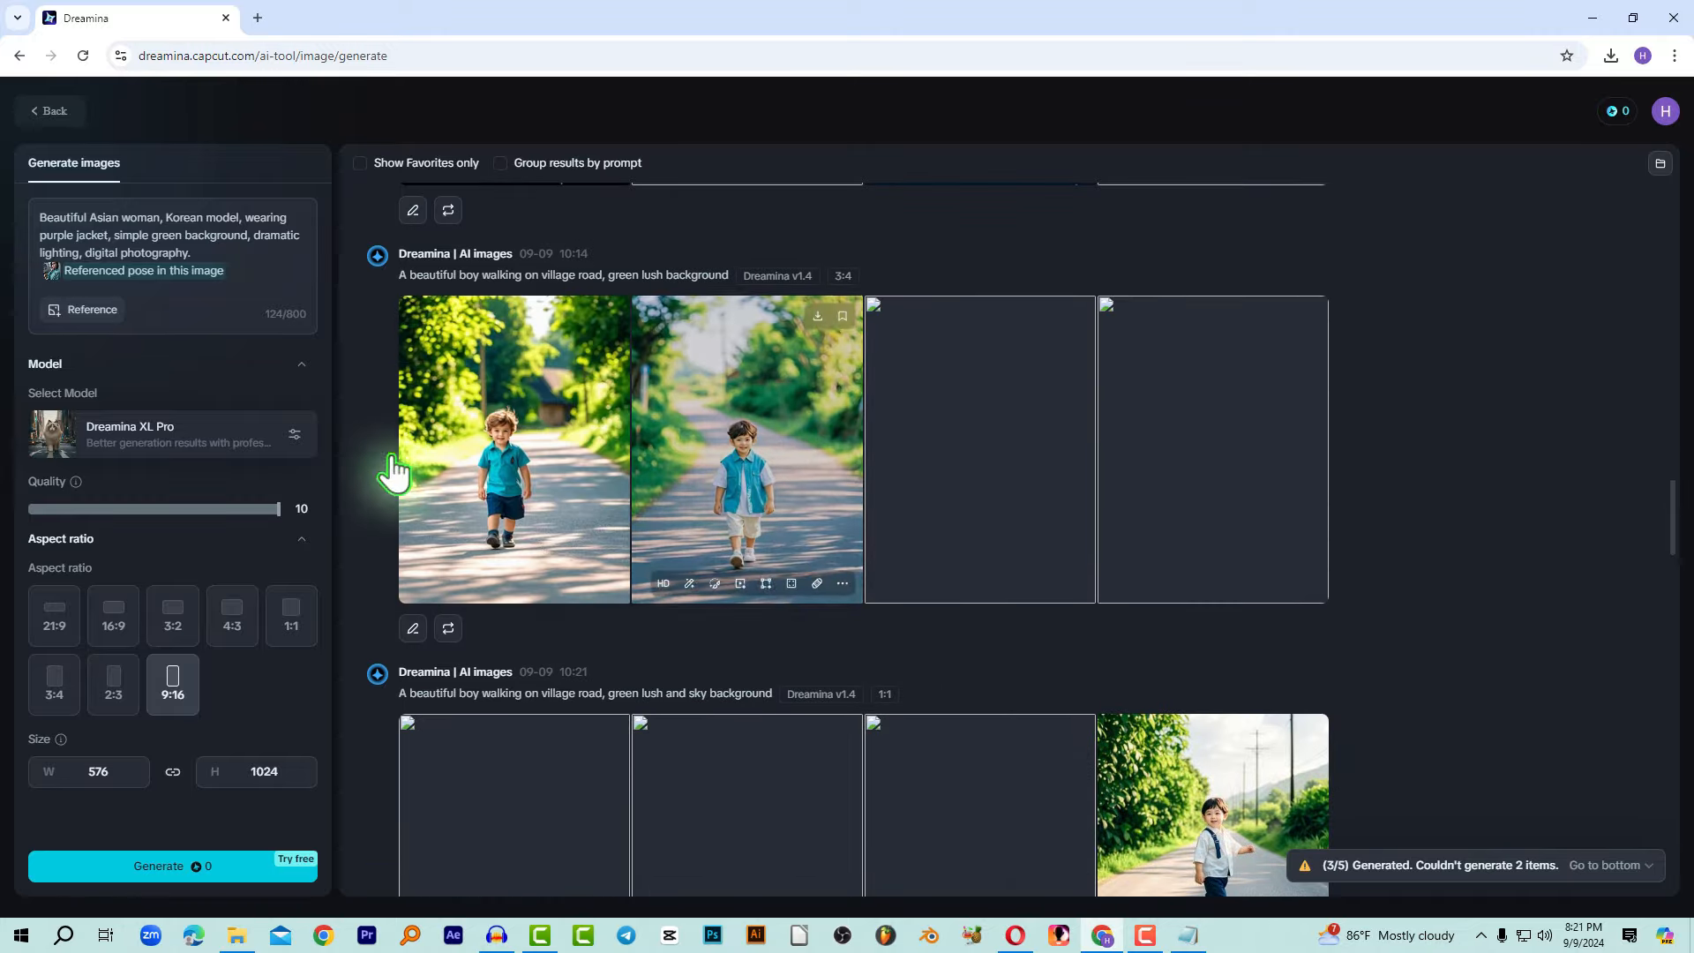
left_click(503, 454)
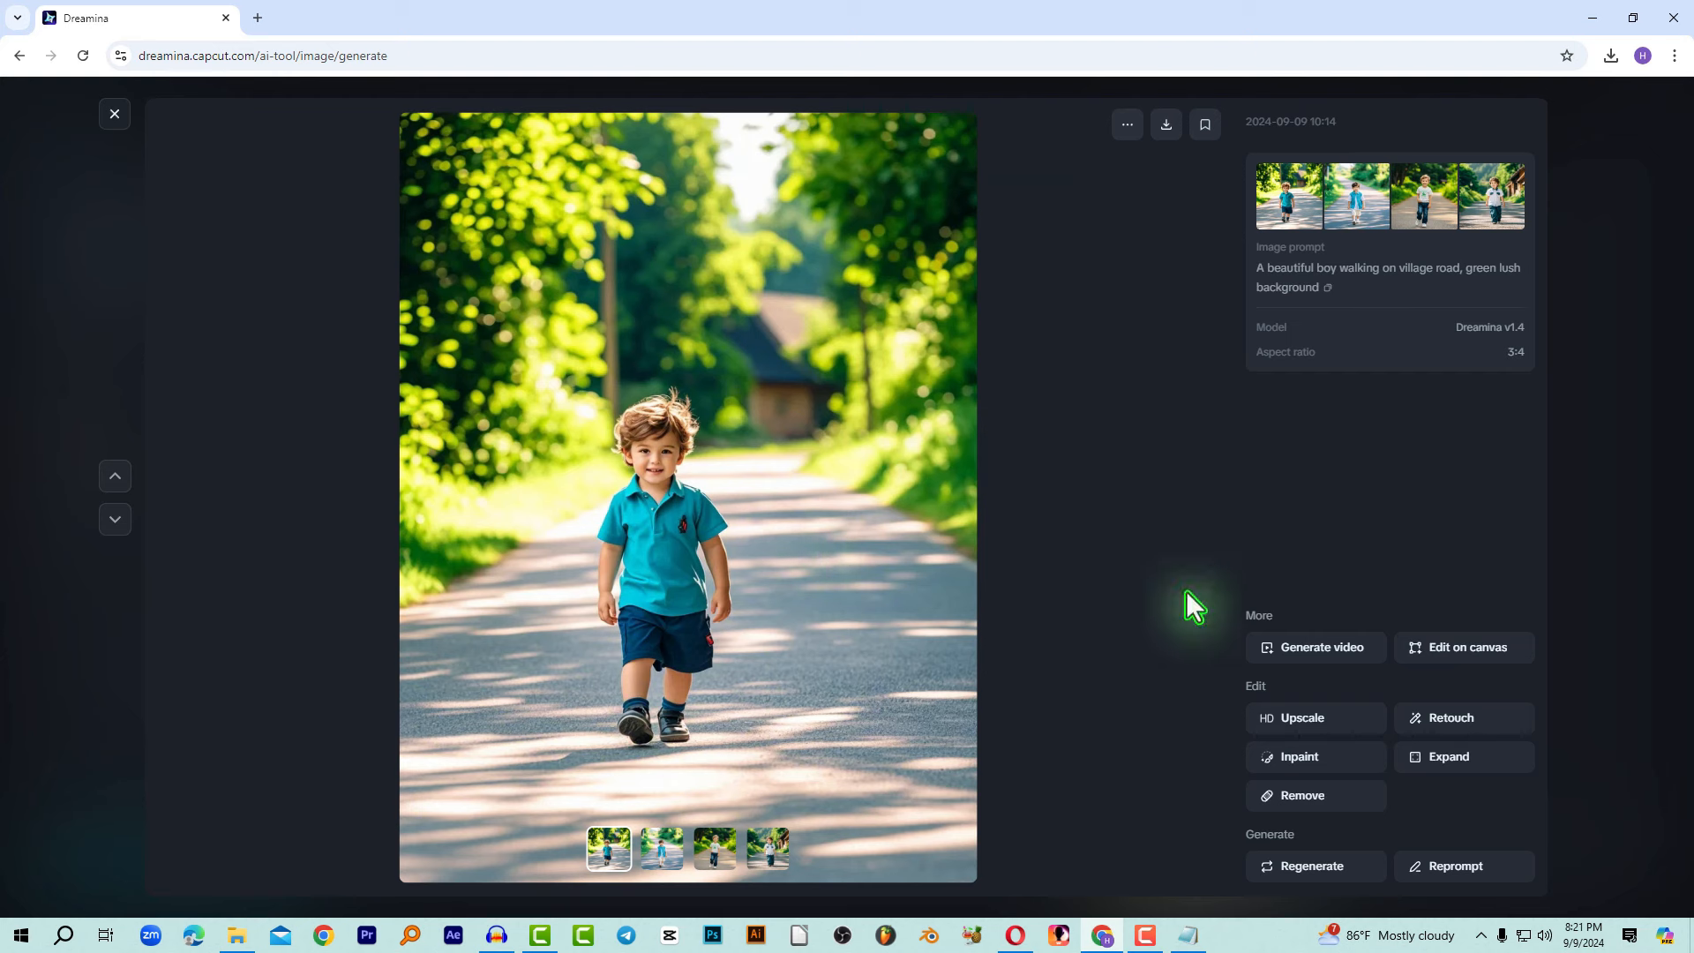
left_click(1456, 653)
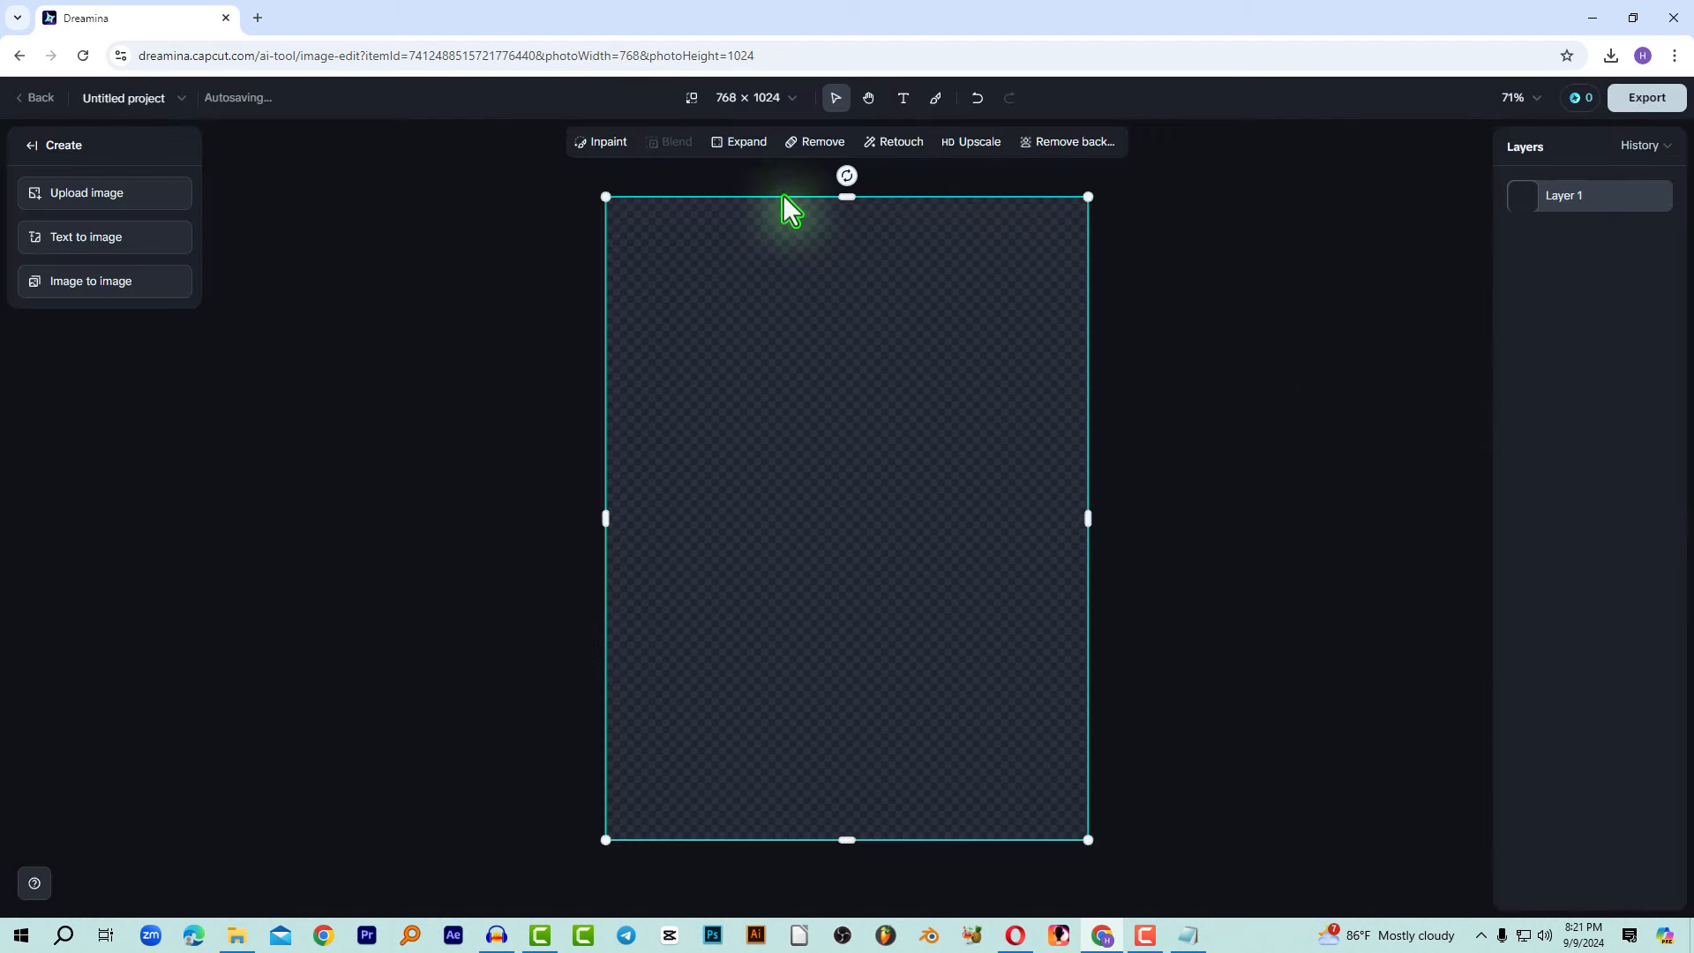
Open a blank canvas from the home page and compare it with the canvas holding the boy image.
left_click(36, 98)
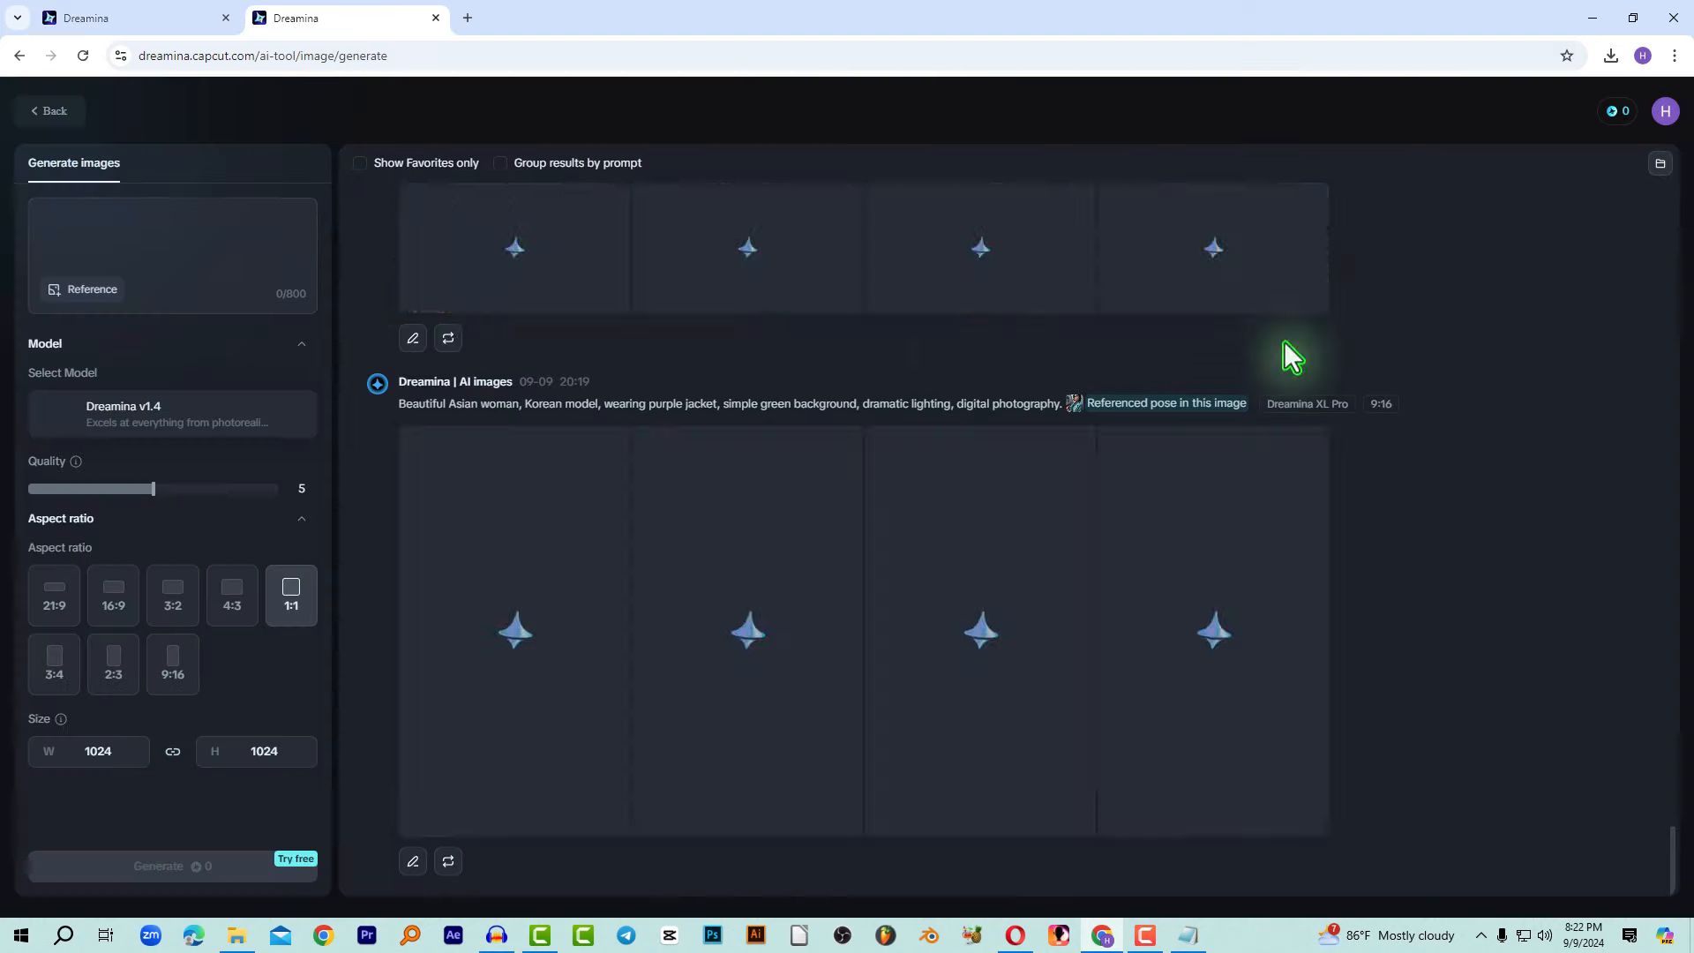
left_click(46, 111)
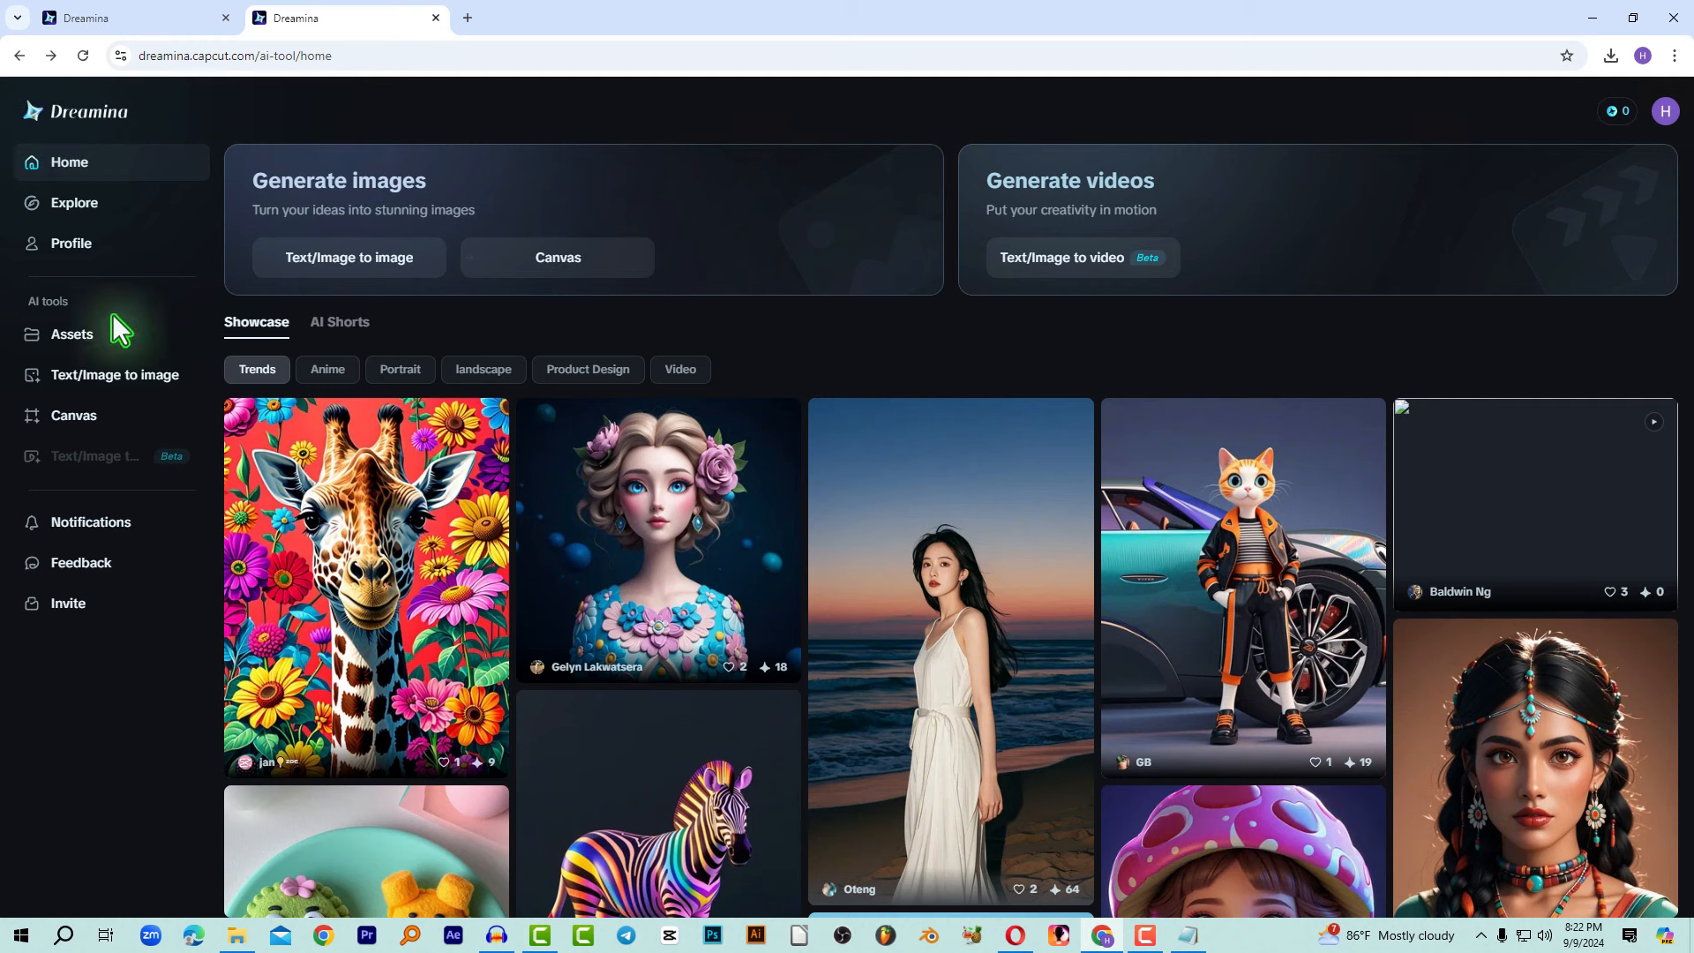
left_click(82, 422)
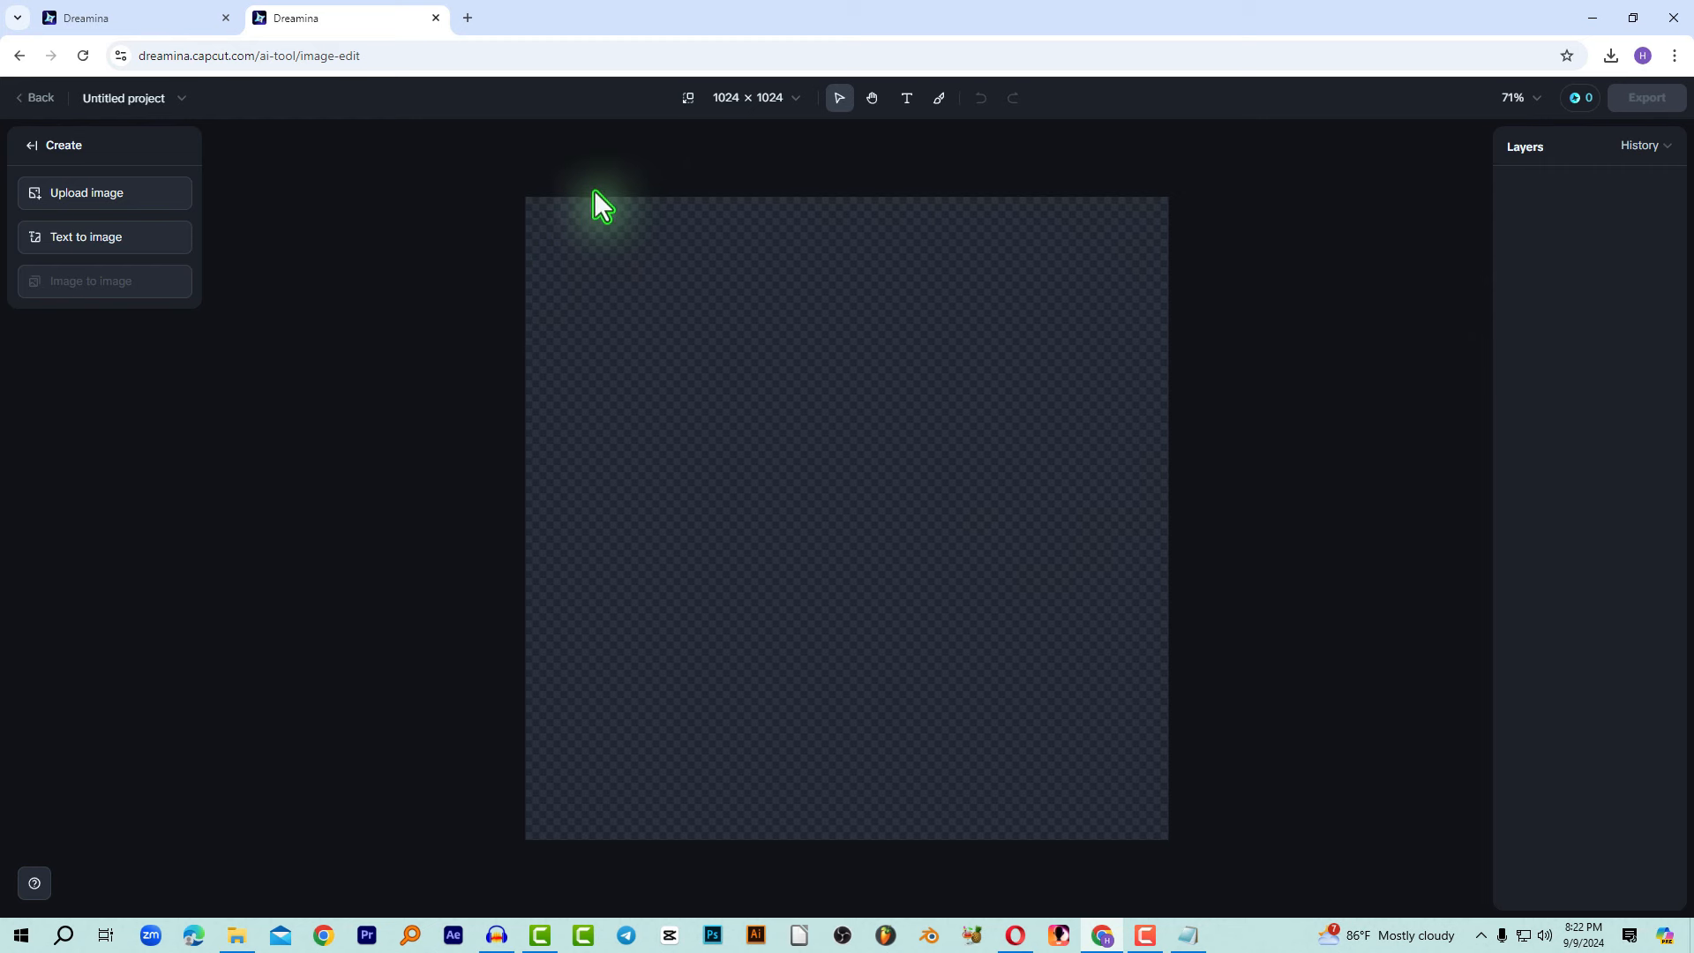
left_click(112, 17)
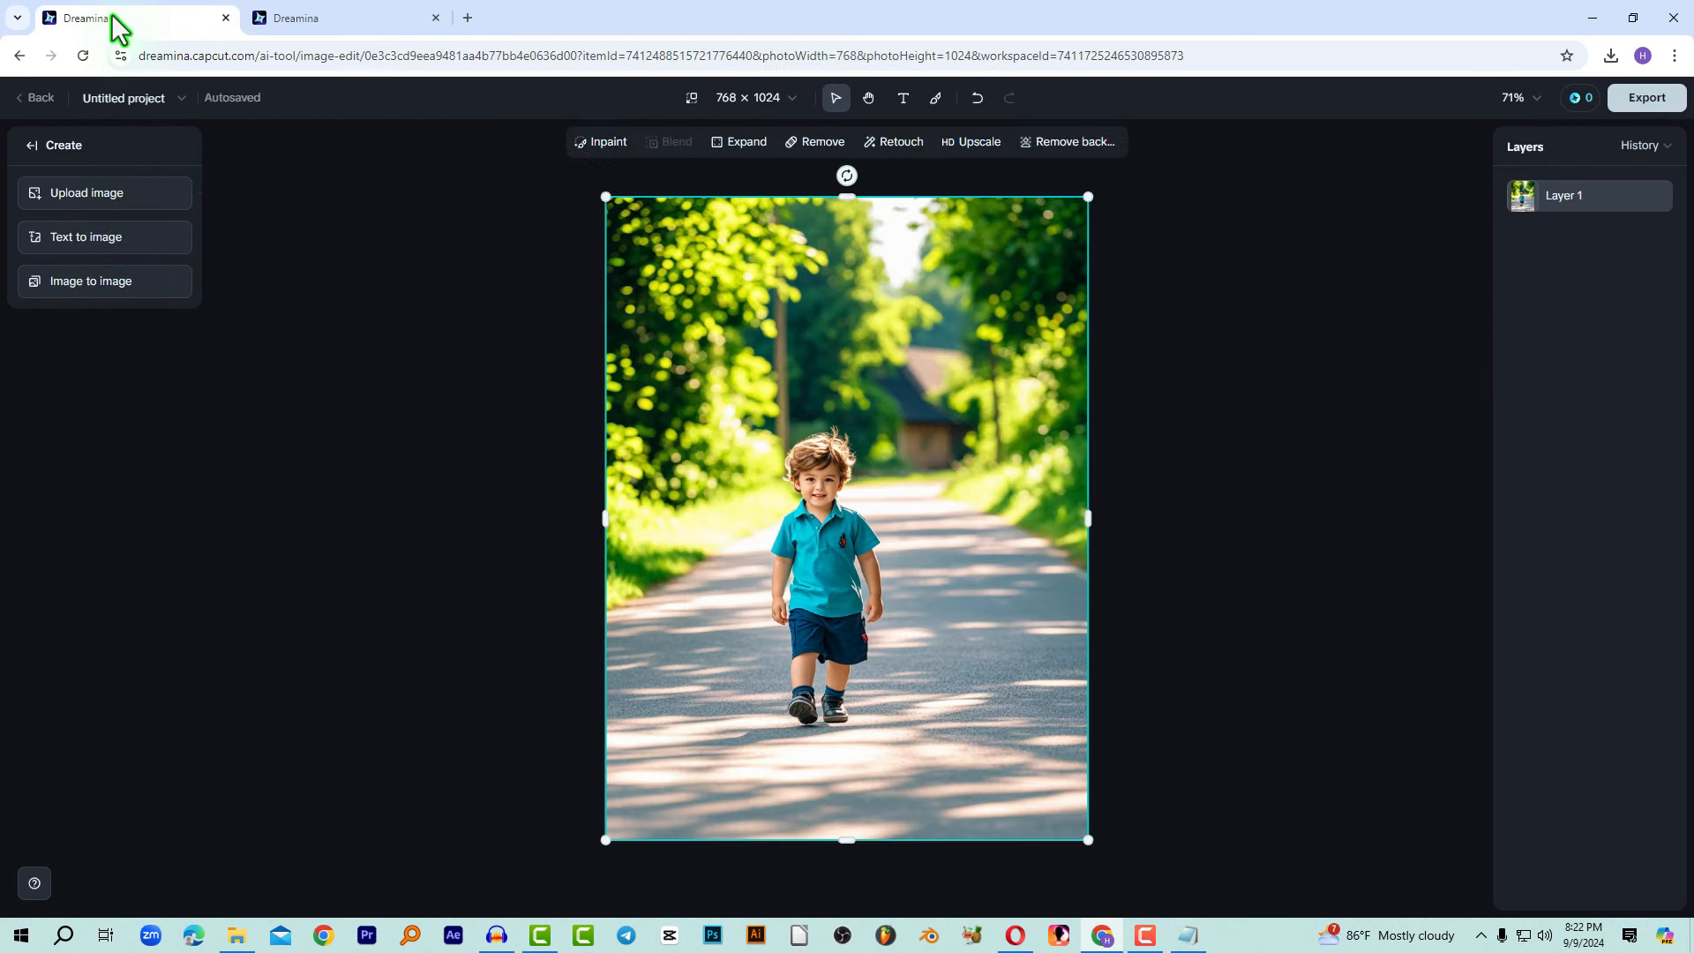
left_click(295, 18)
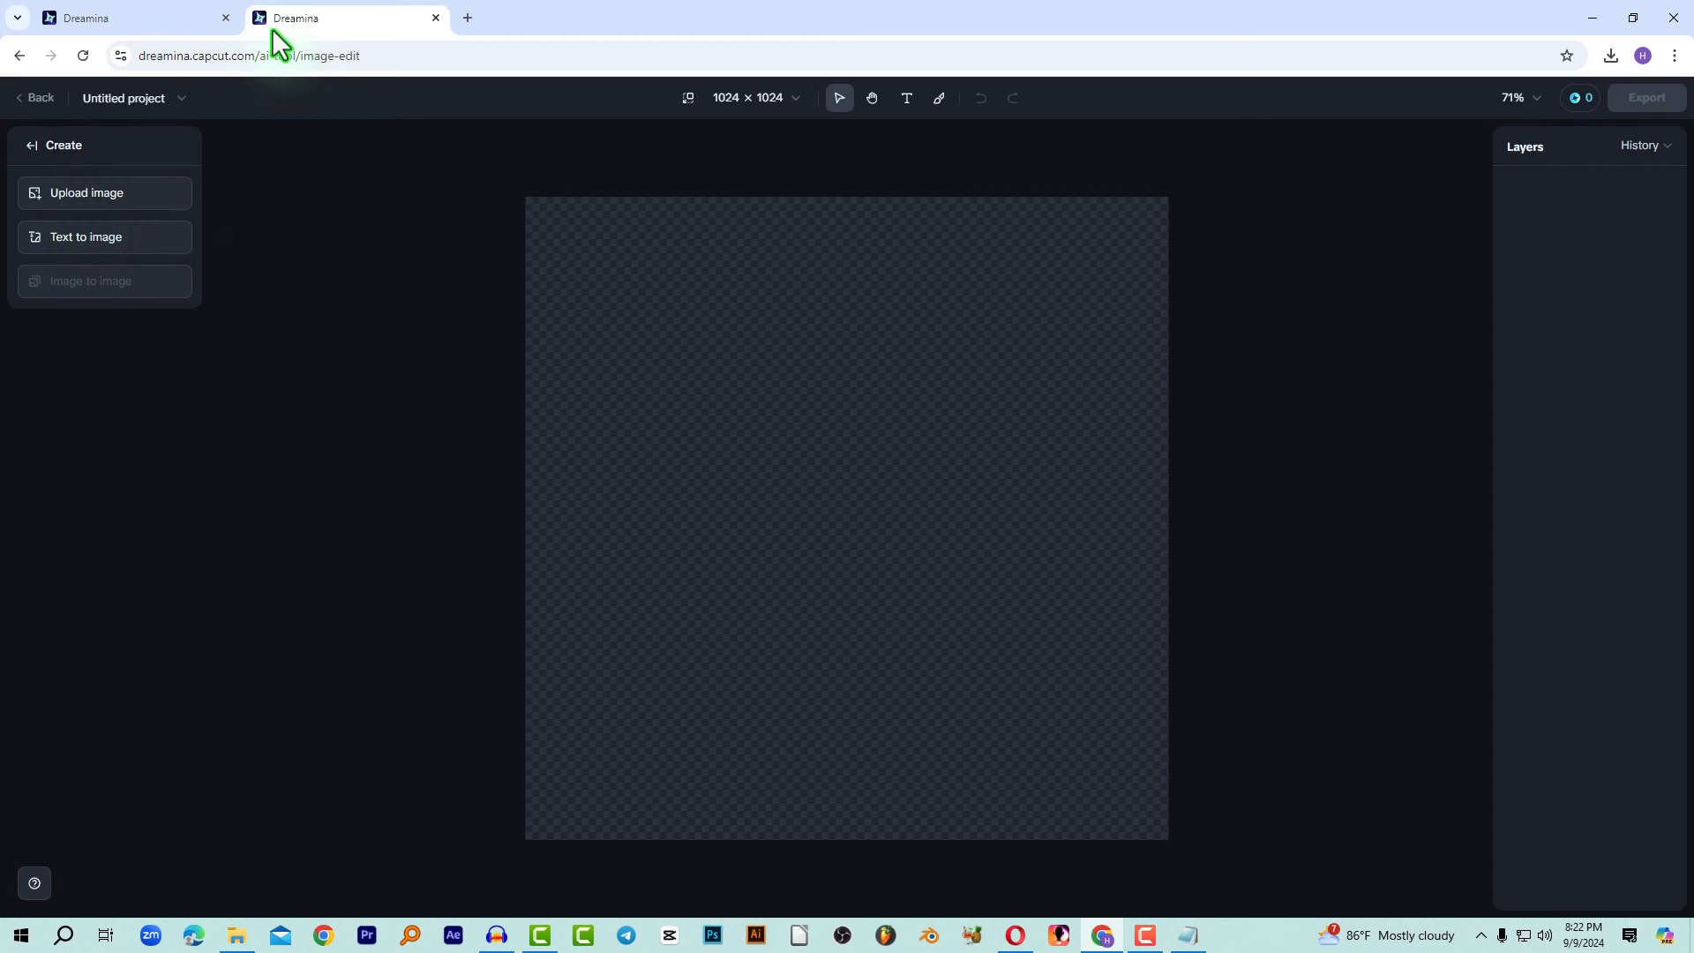
left_click(158, 25)
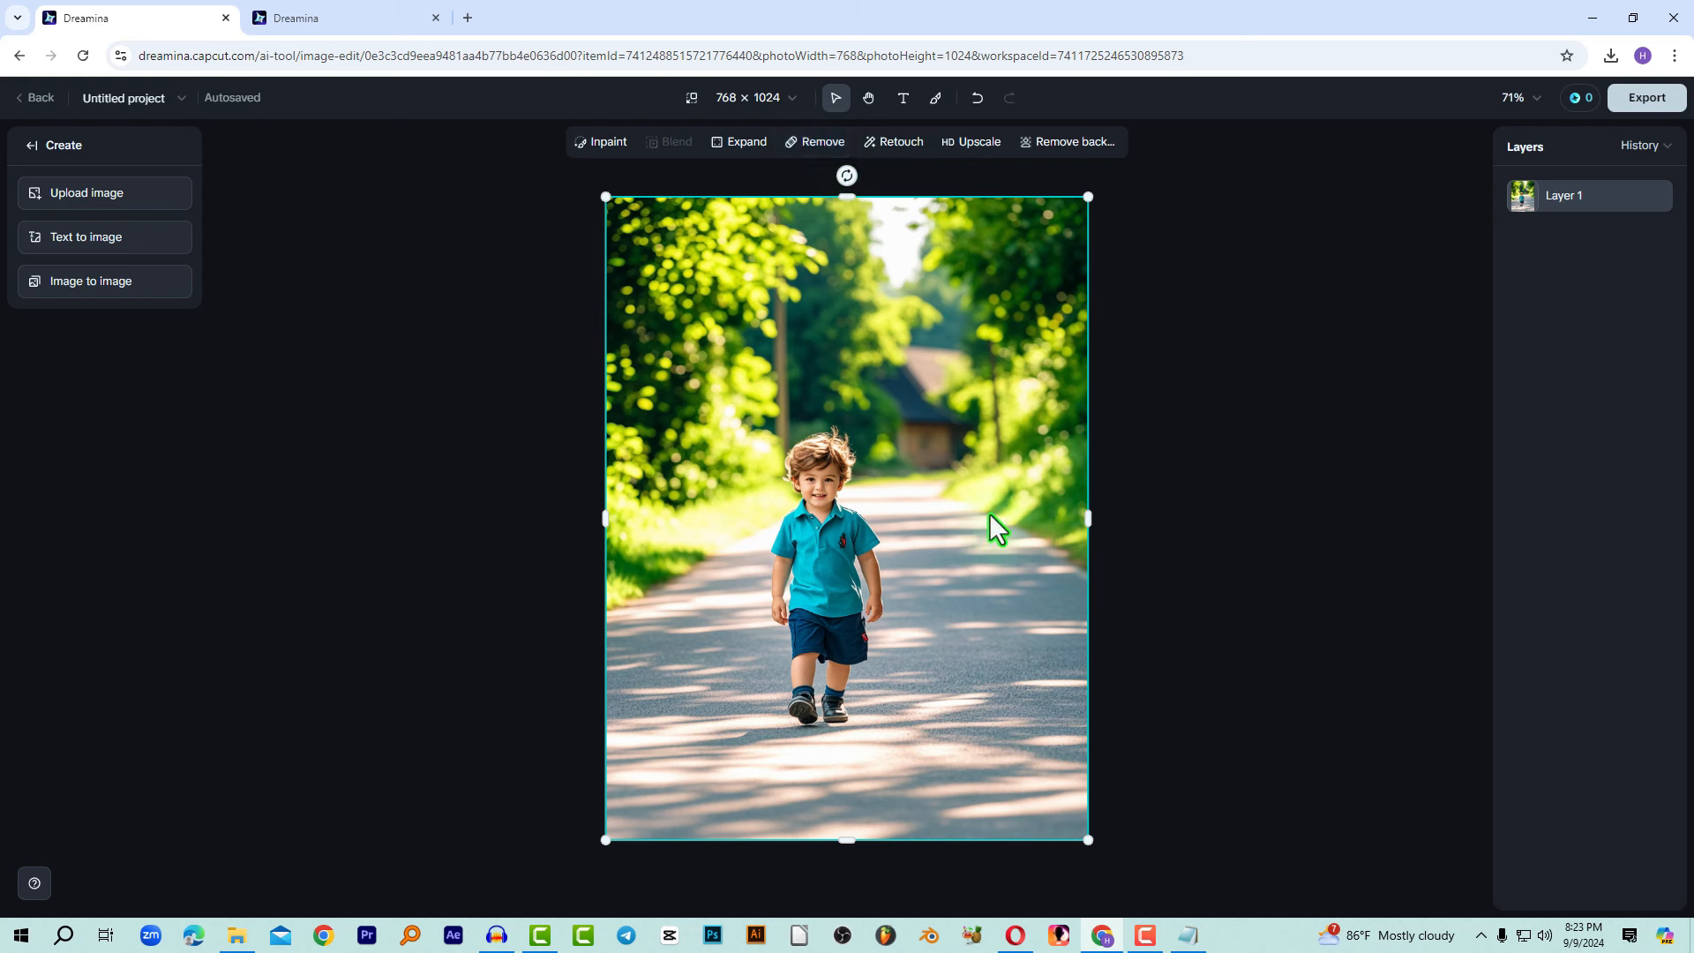
Inpaint the road area beside the boy using the largest brush and the prompt "a tiger walking, coming, high quality, extra details".
left_click(611, 145)
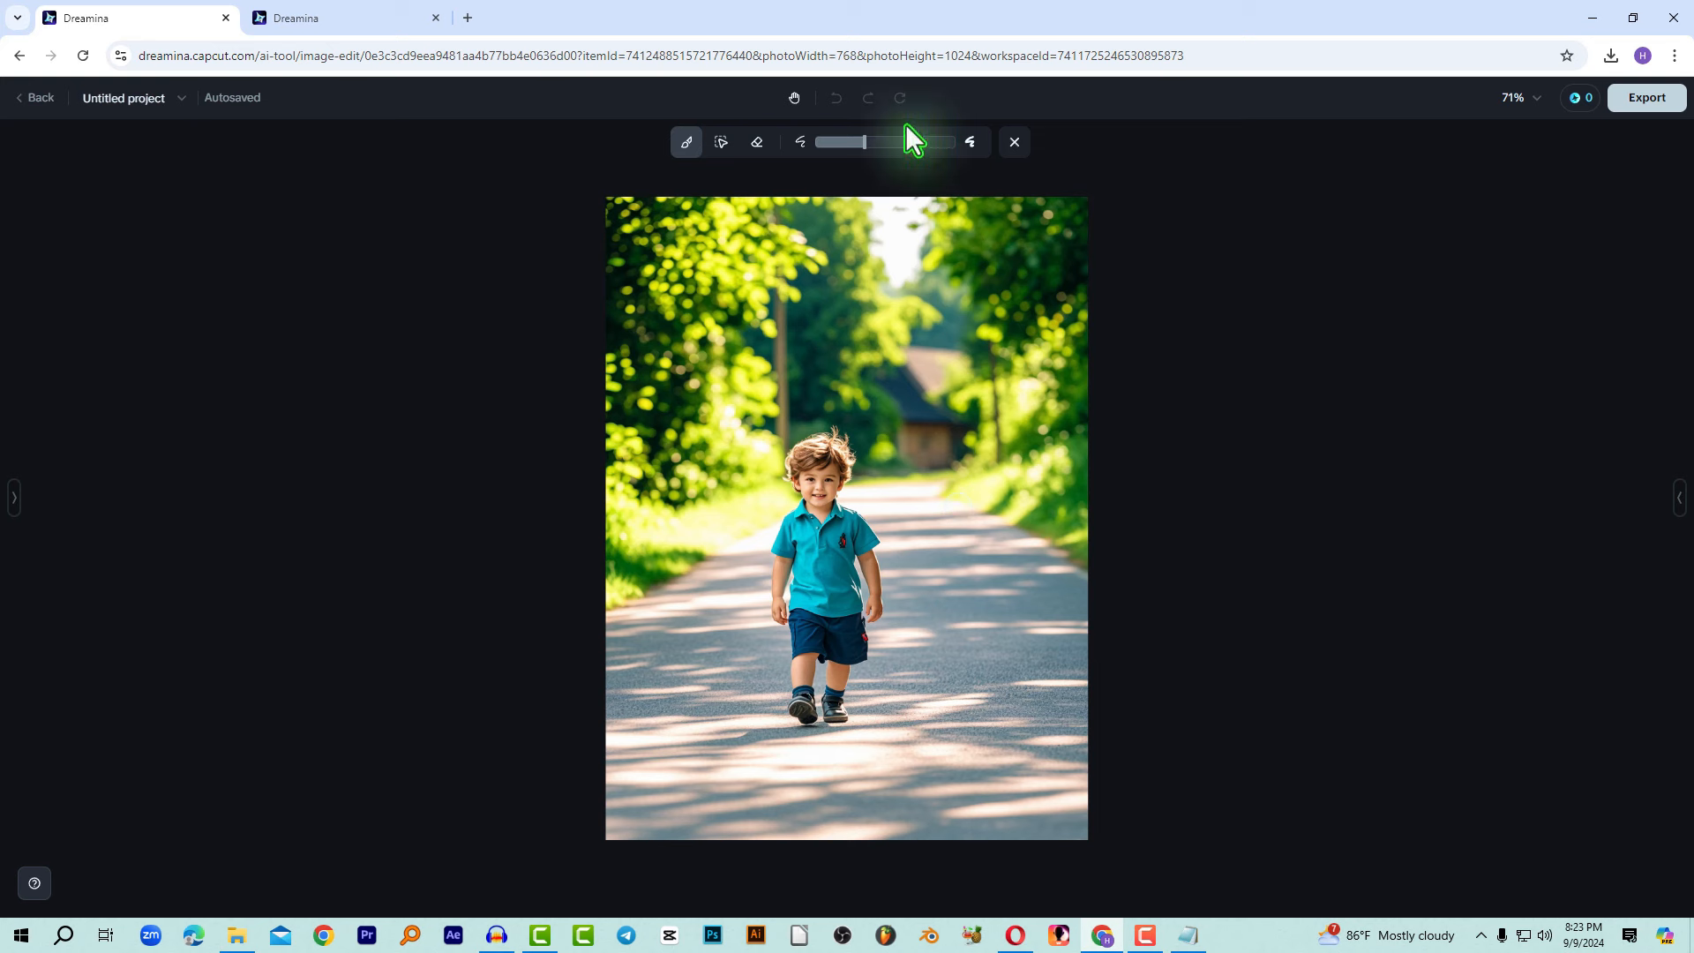
mouse_move(867, 142)
left_mouse_down()
mouse_move(952, 144)
mouse_move(829, 146)
mouse_move(1058, 150)
mouse_move(766, 148)
mouse_move(968, 159)
left_mouse_up()
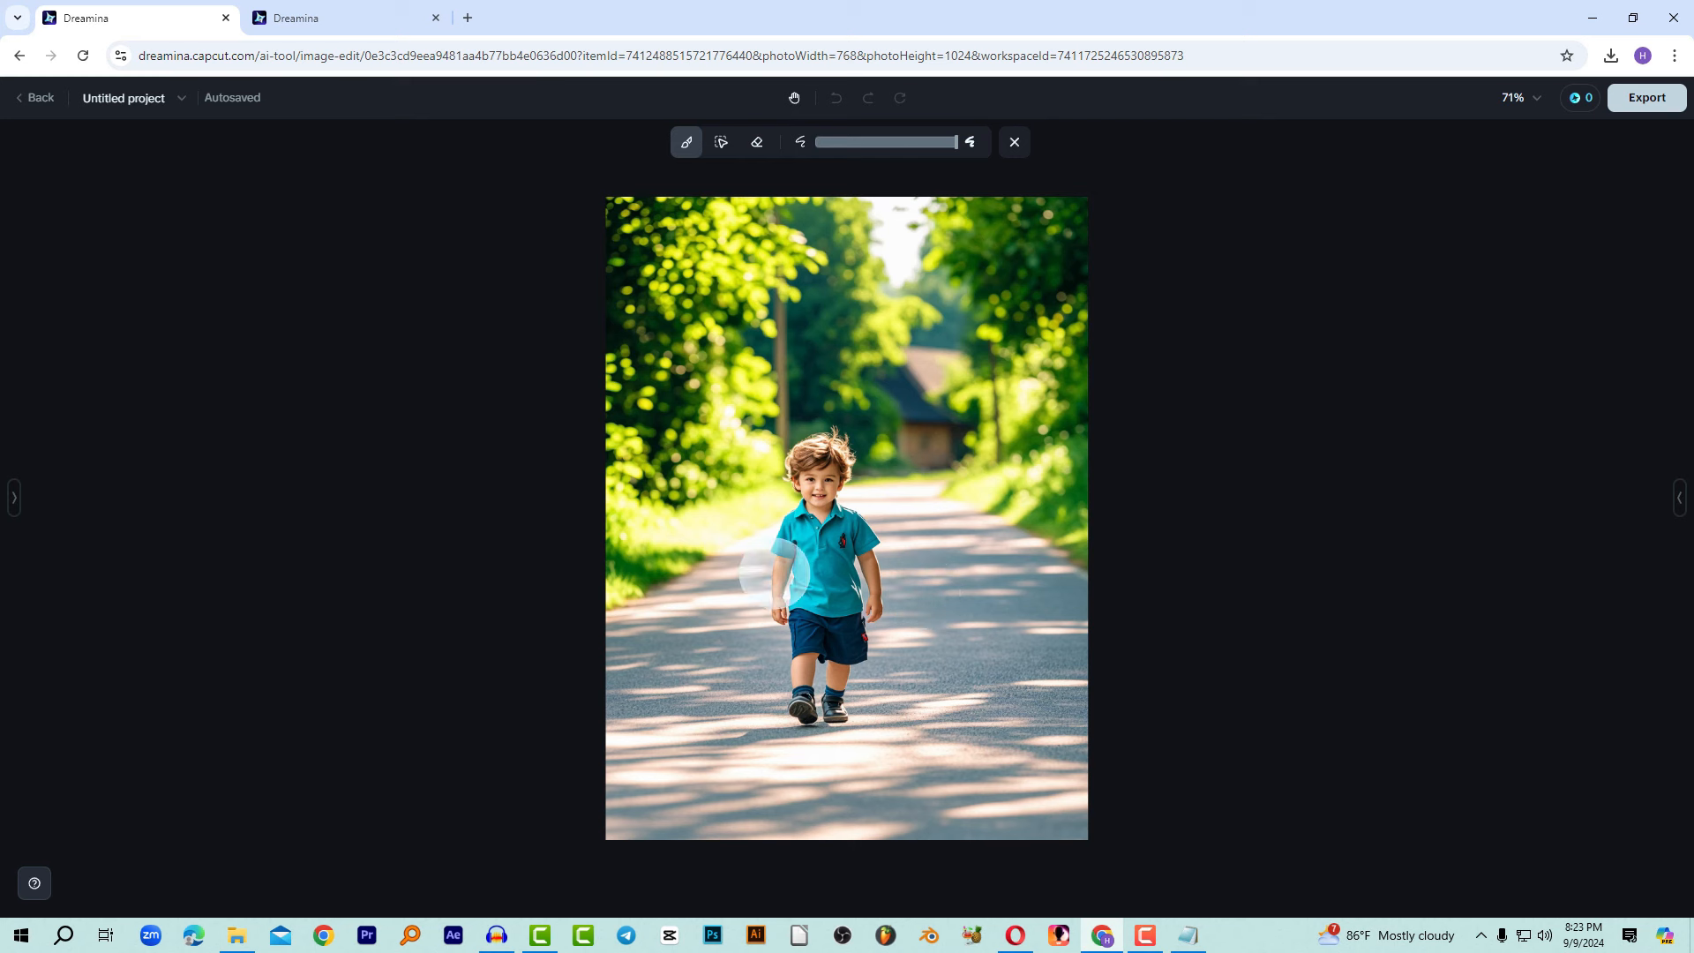
mouse_move(959, 615)
left_mouse_down()
mouse_move(945, 680)
mouse_move(949, 587)
mouse_move(981, 677)
mouse_move(943, 624)
mouse_move(986, 622)
mouse_move(948, 651)
mouse_move(996, 590)
mouse_move(988, 678)
mouse_move(920, 594)
mouse_move(993, 626)
mouse_move(927, 654)
mouse_move(973, 580)
mouse_move(954, 682)
mouse_move(1015, 601)
left_mouse_up()
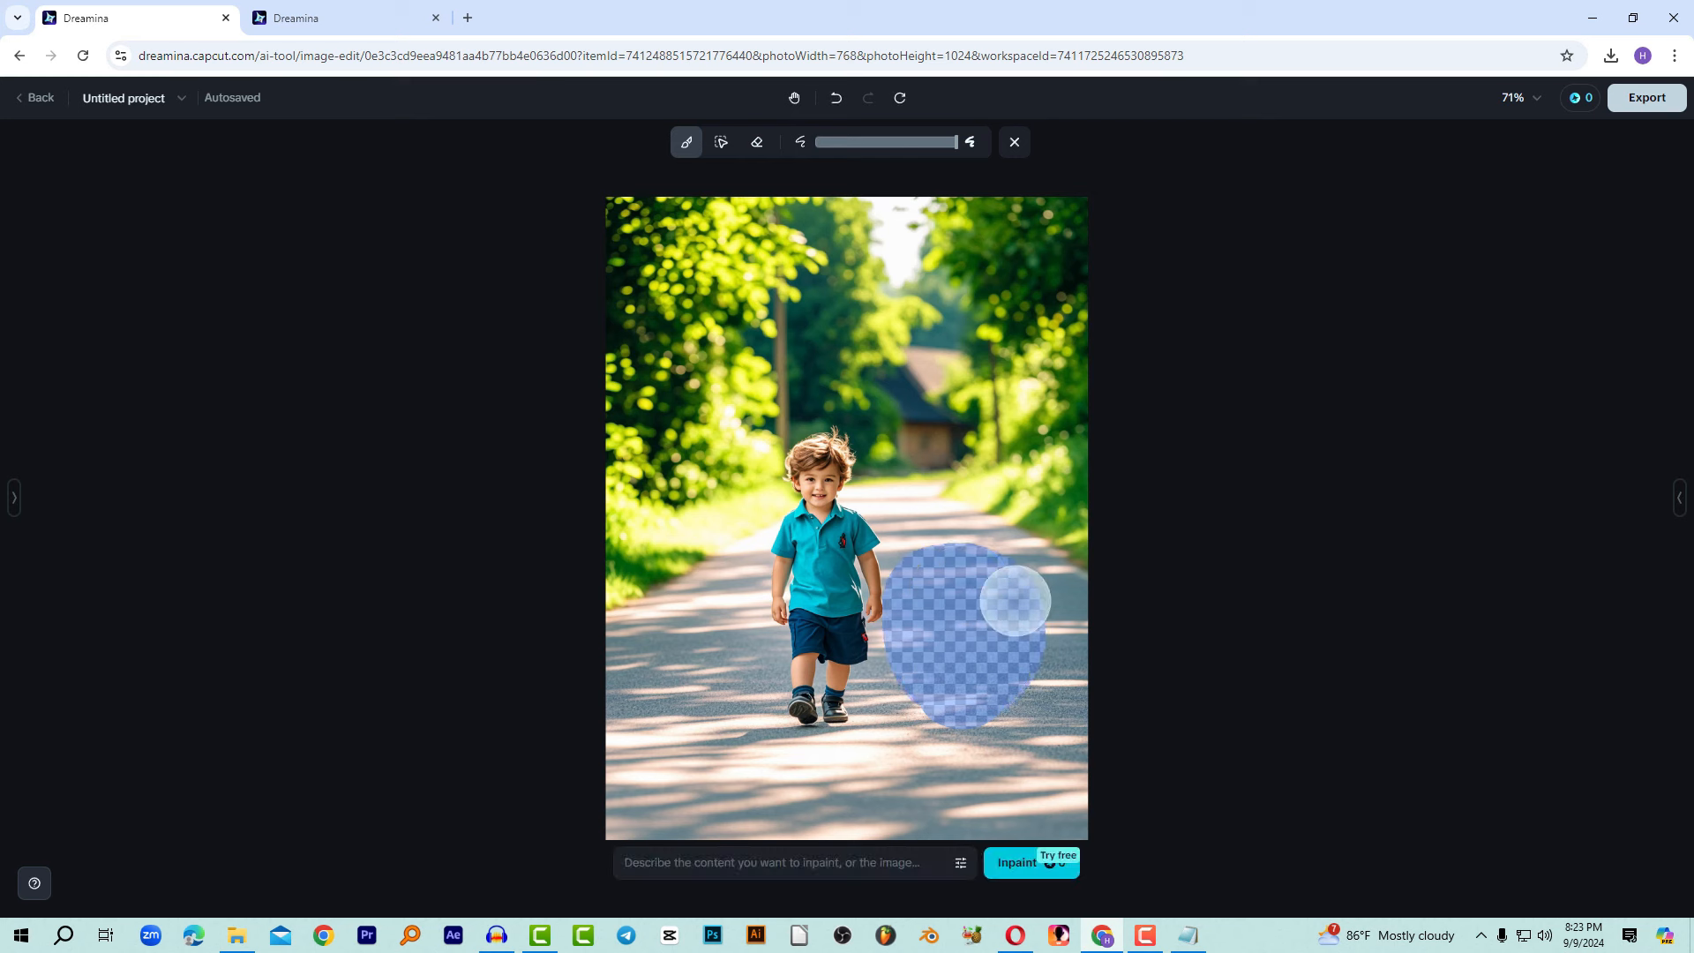
left_click(770, 876)
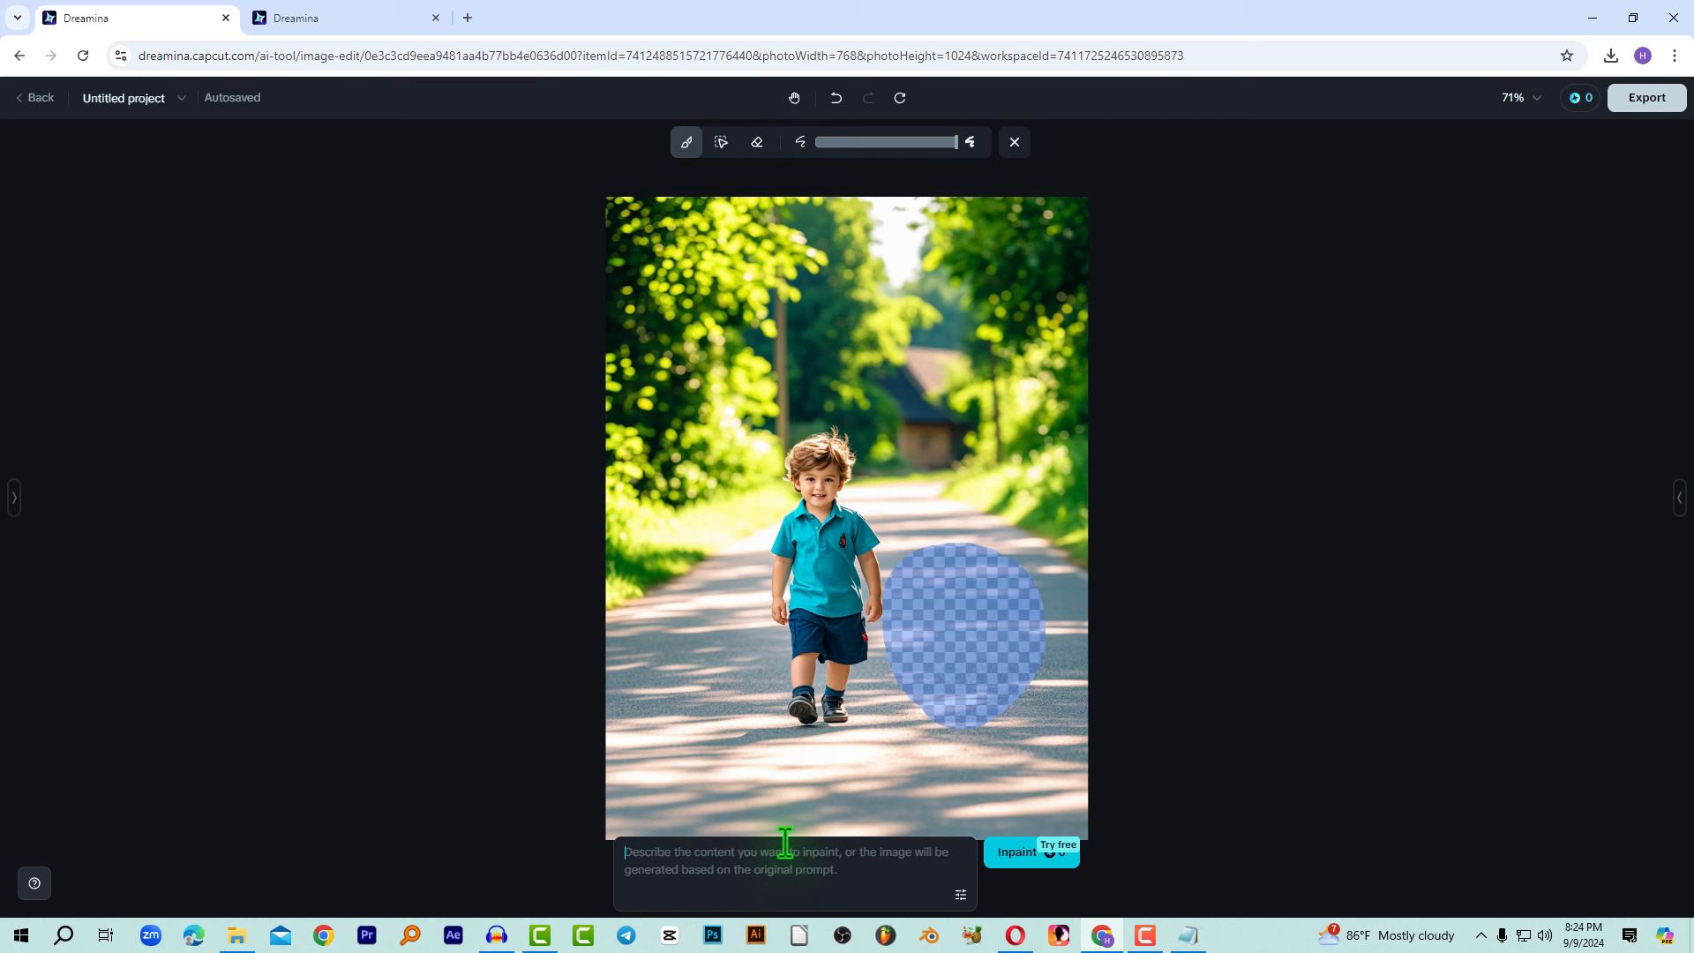
type("a tiger walking, coming, high quality, extra detail")
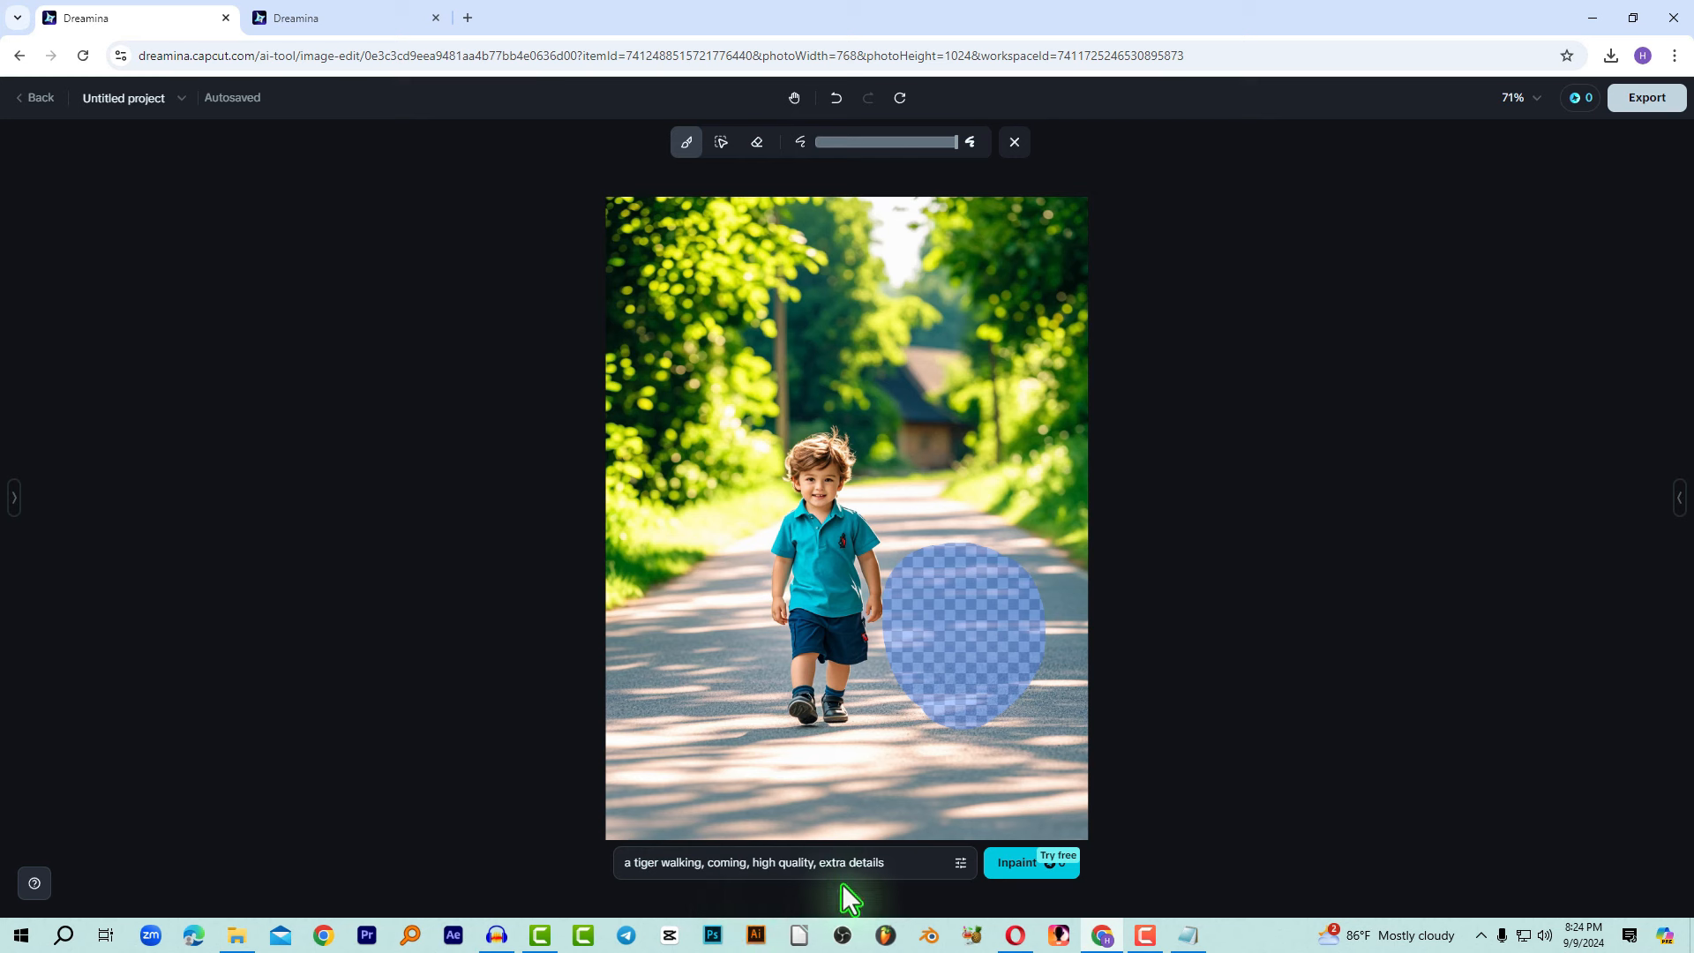
left_click(1019, 865)
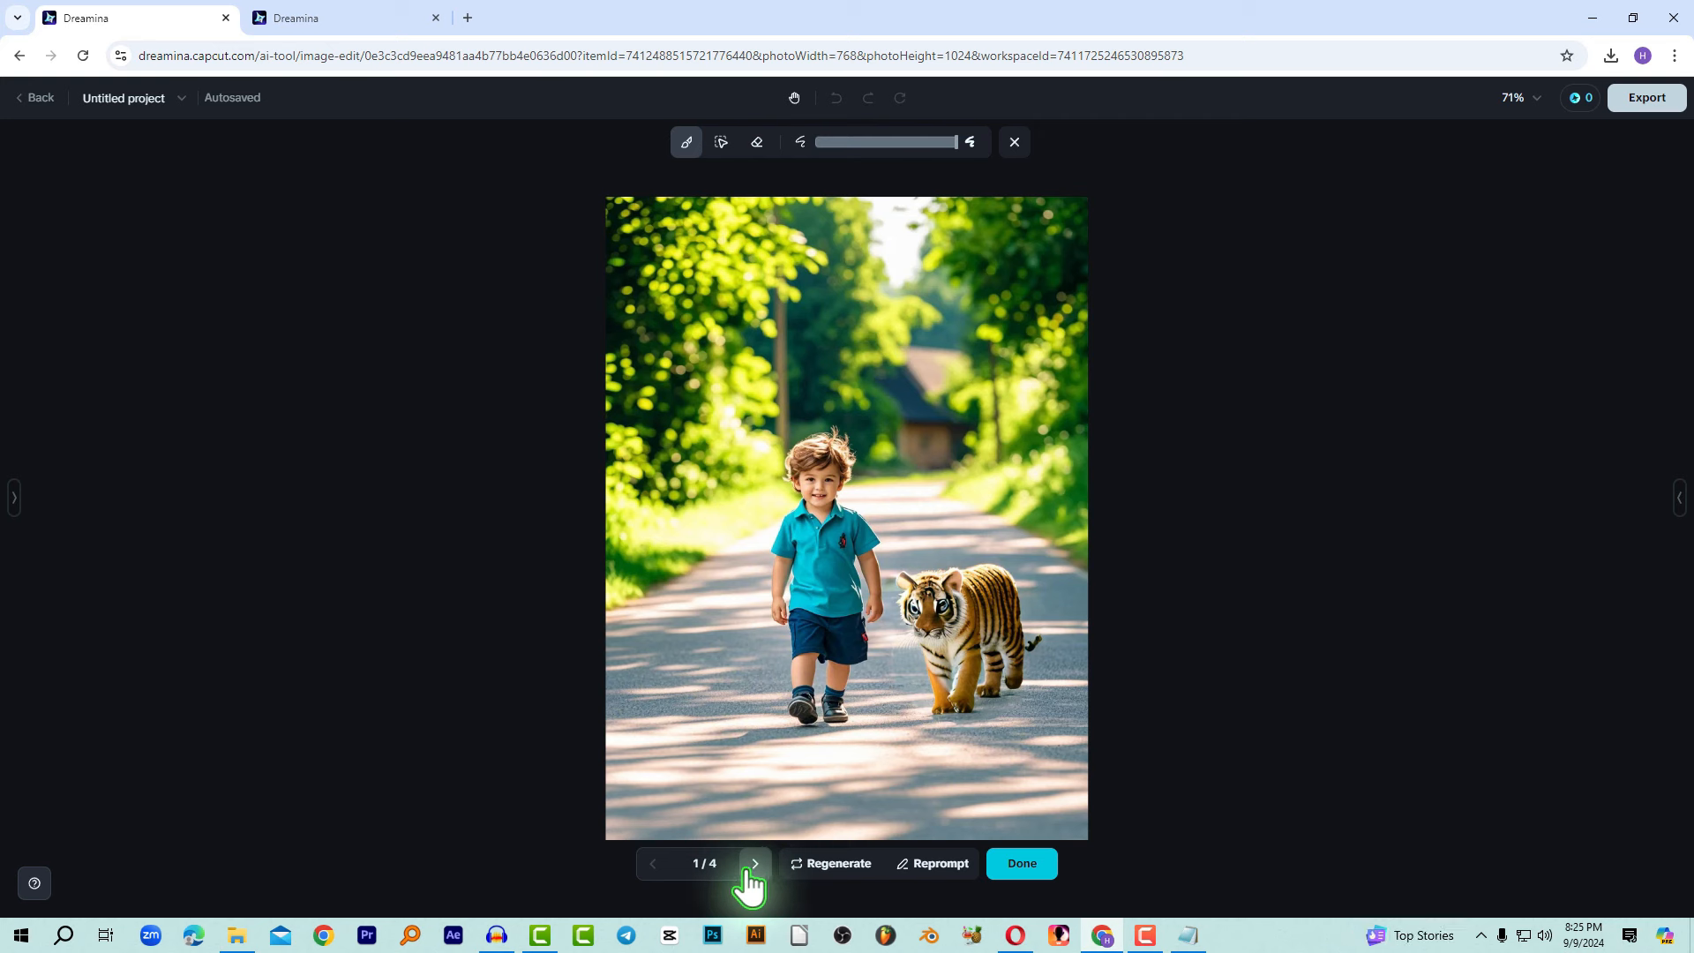
Browse through the four inpainted tiger variations and accept the result.
left_click(757, 866)
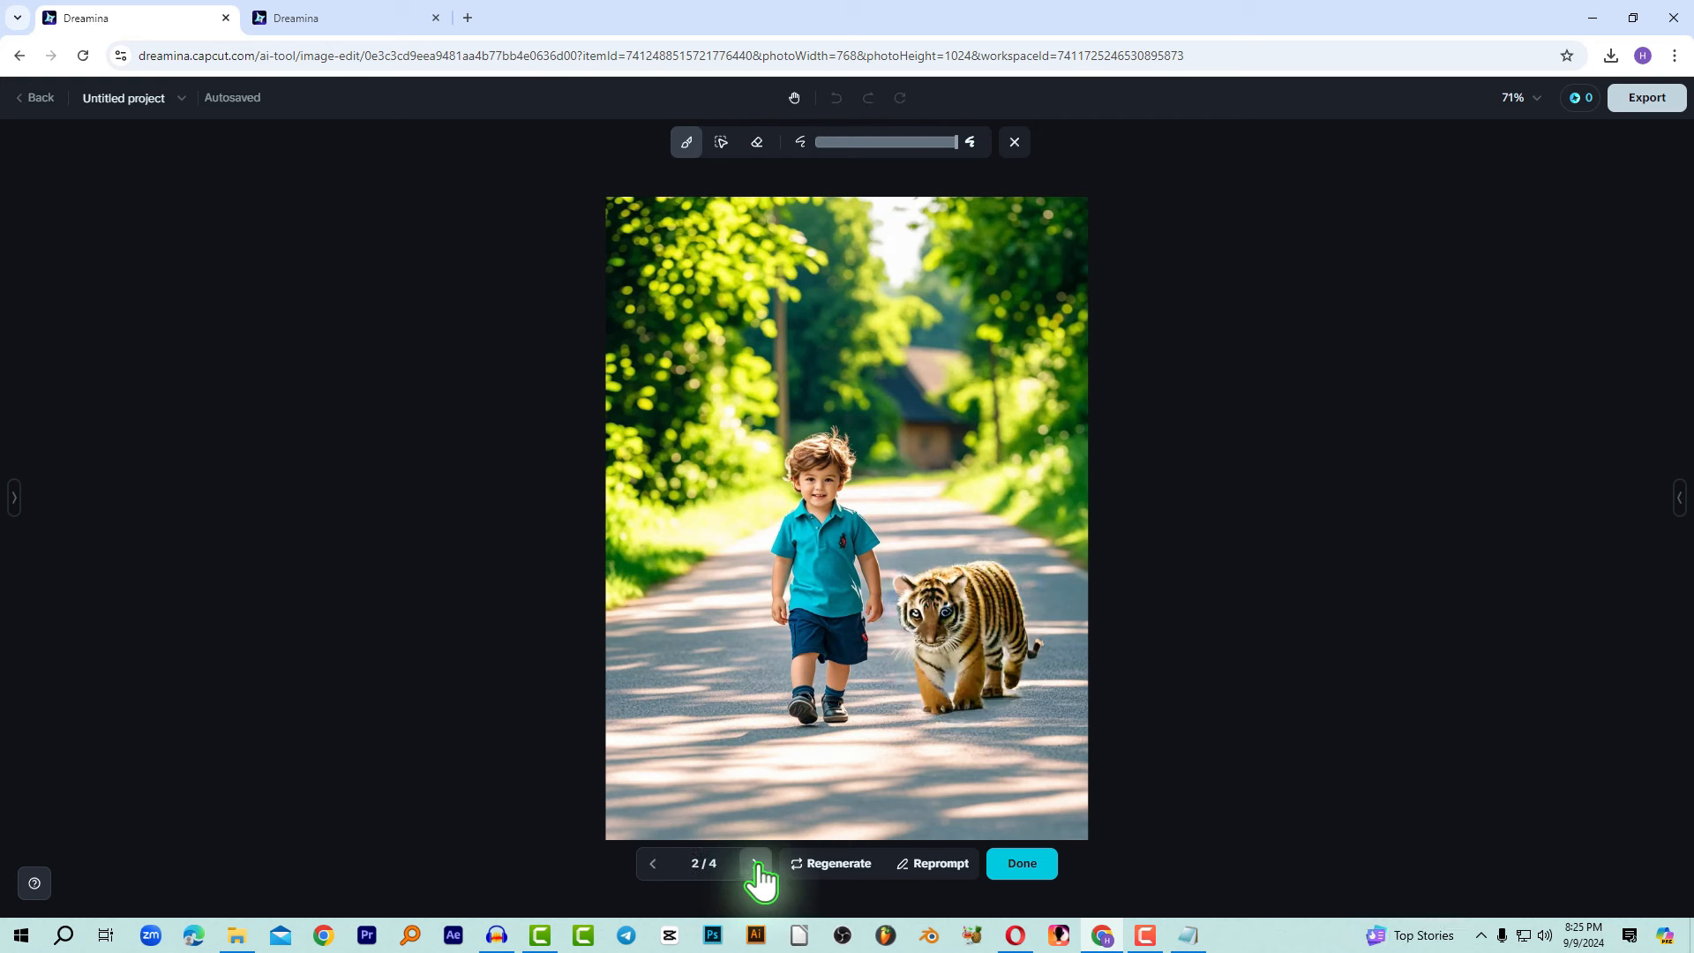
left_click(757, 866)
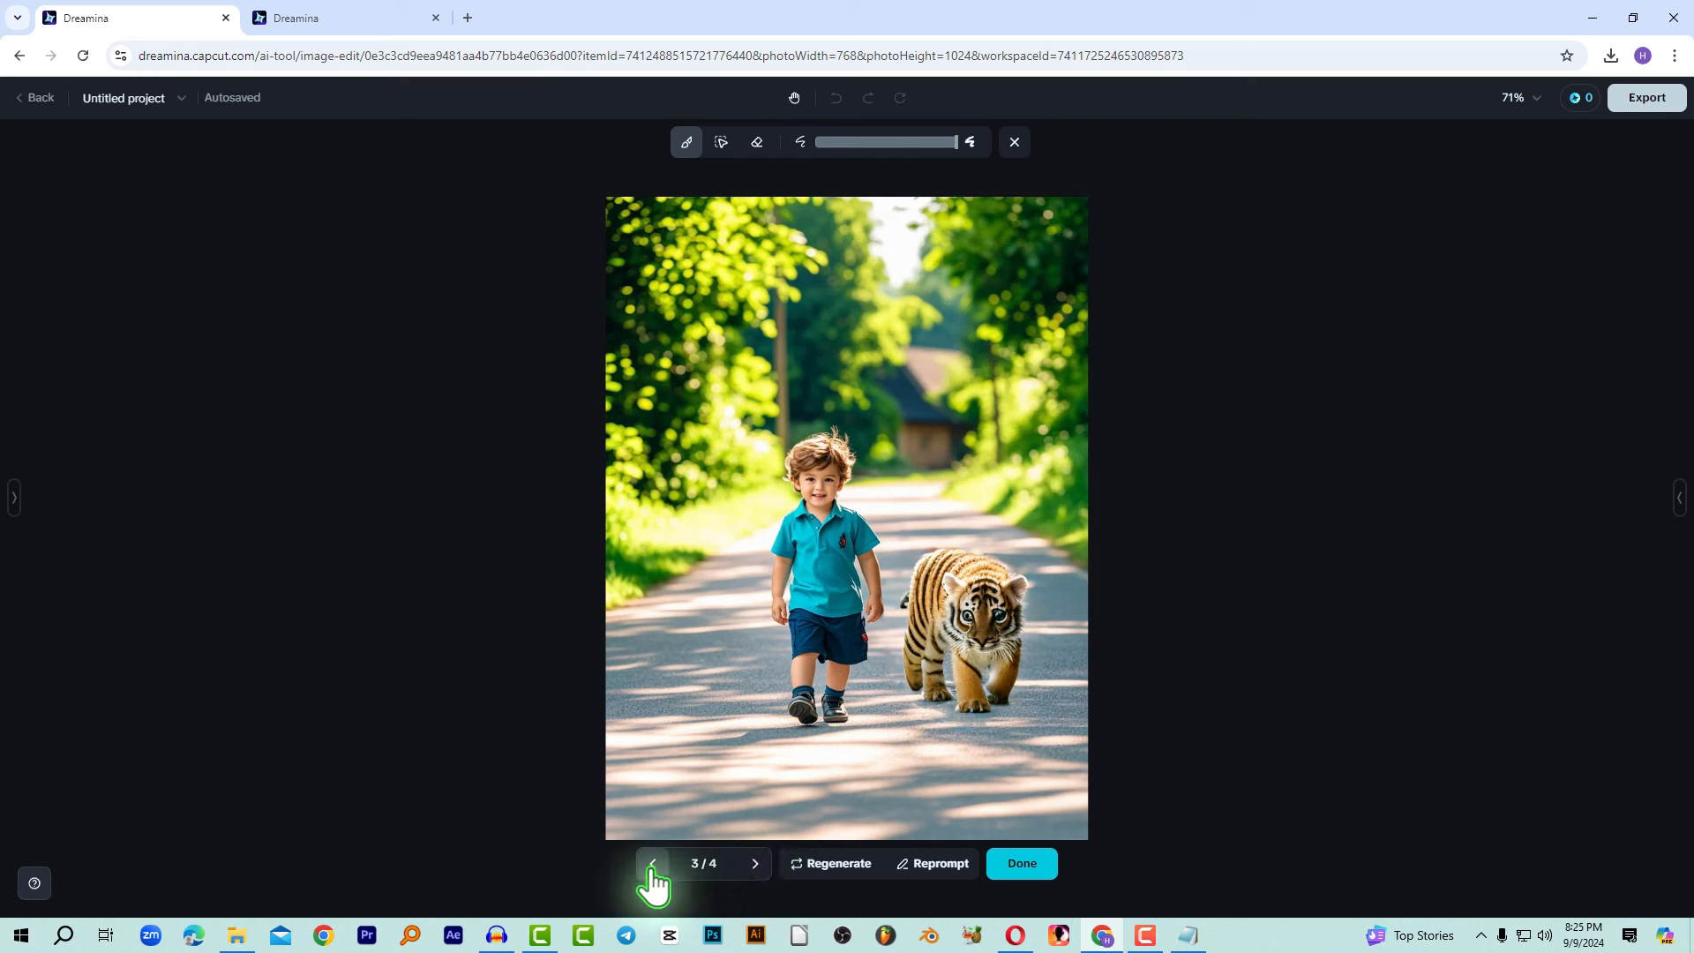
left_click(757, 867)
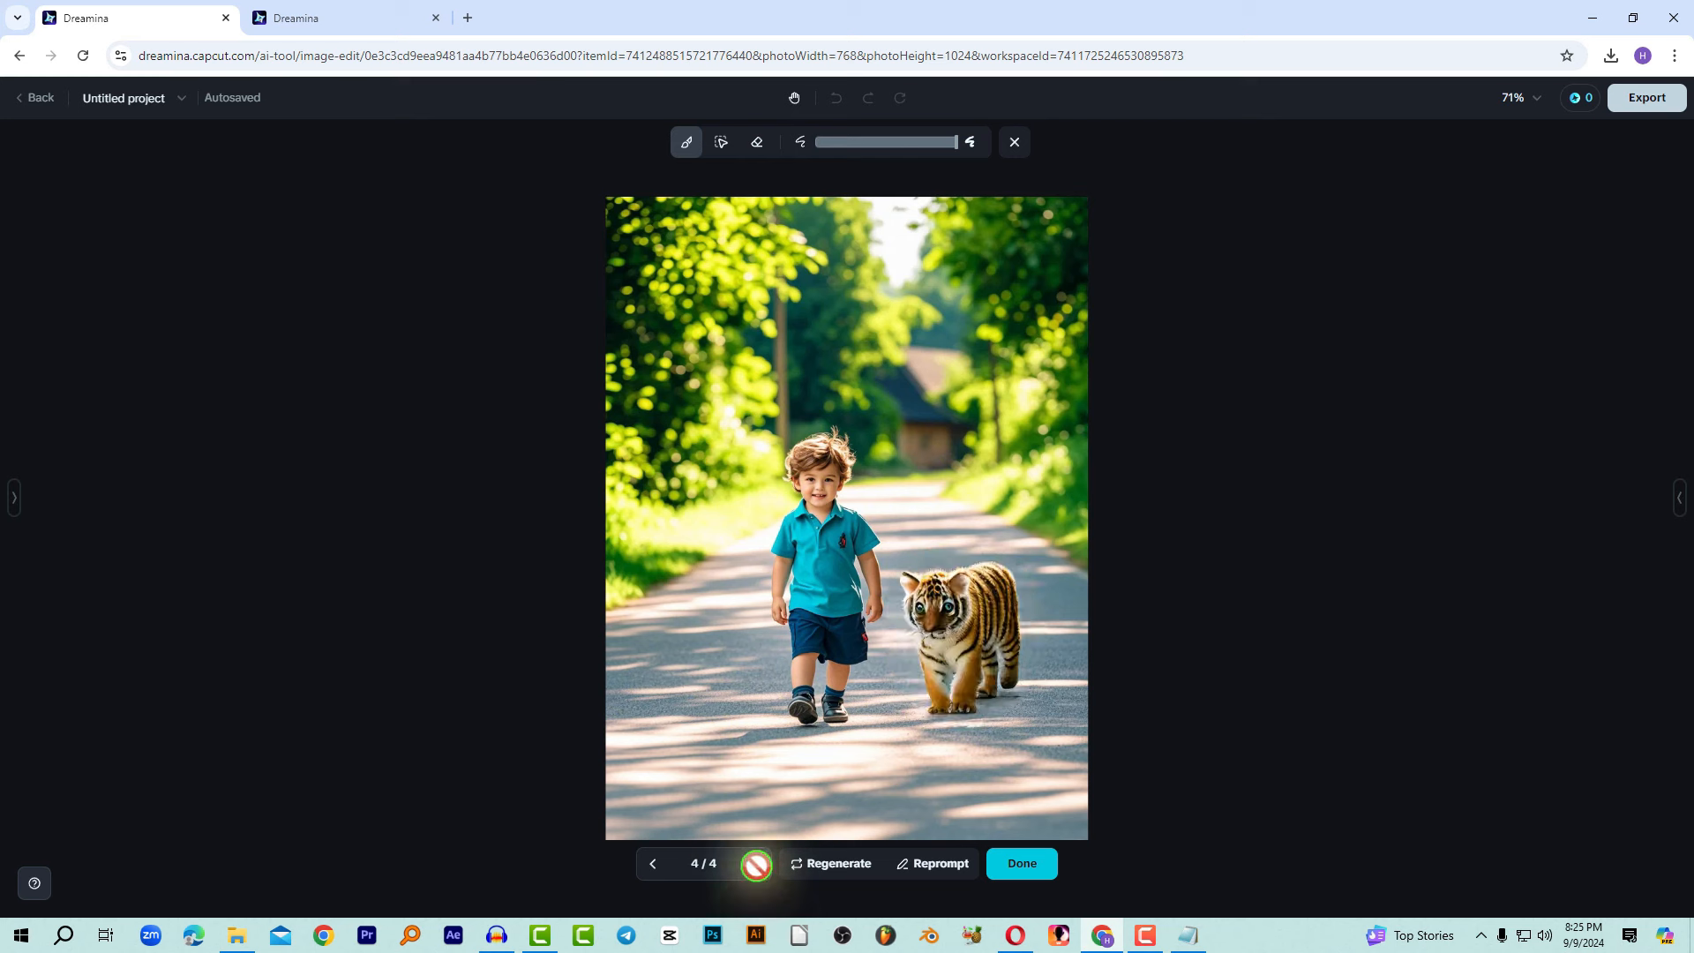
left_click(653, 864)
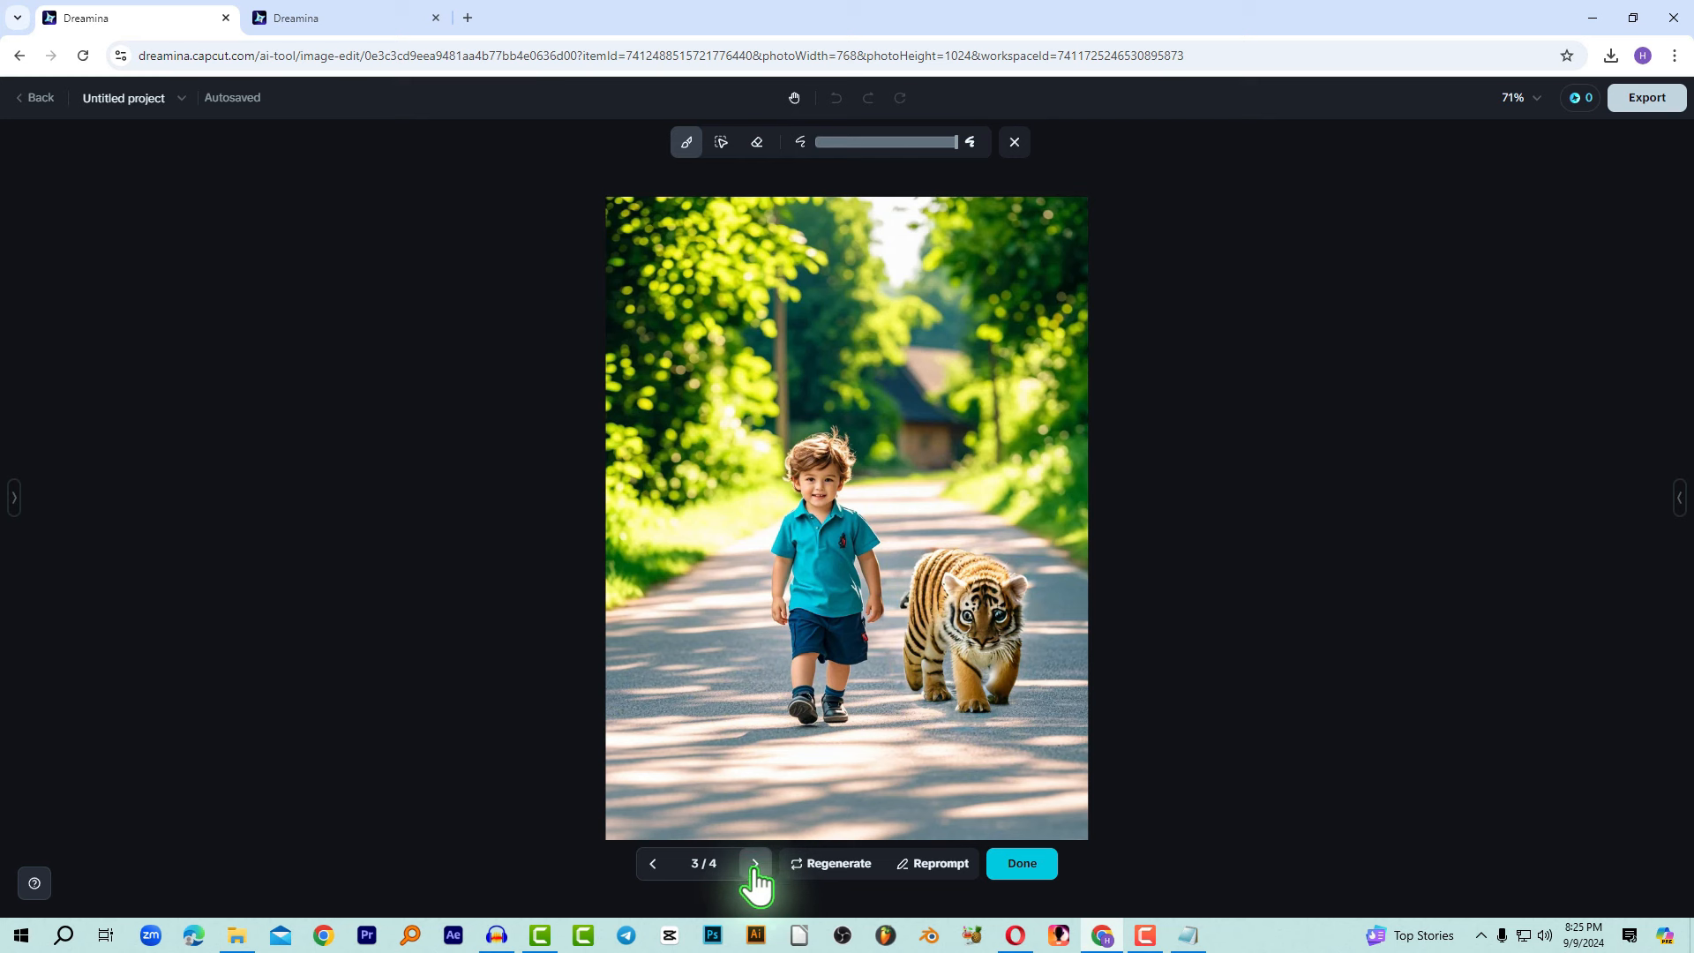
left_click(1038, 872)
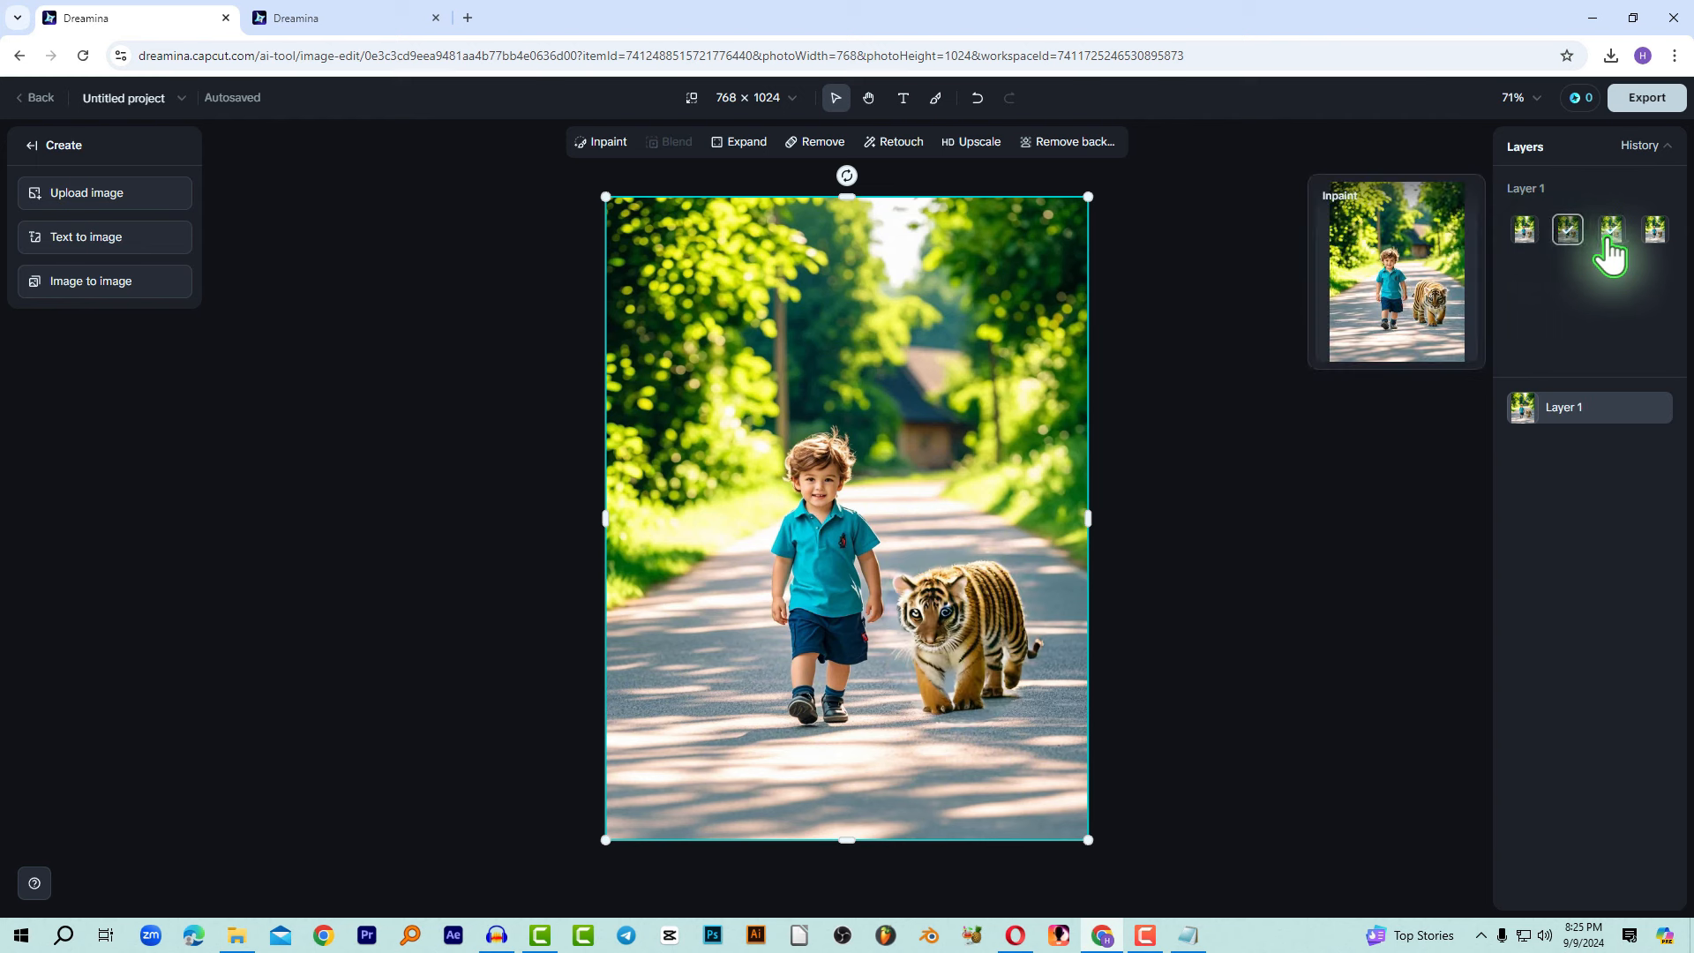
Compare the tiger variations in the history of Layer 1 and keep the fourth one on the canvas.
left_click(1653, 233)
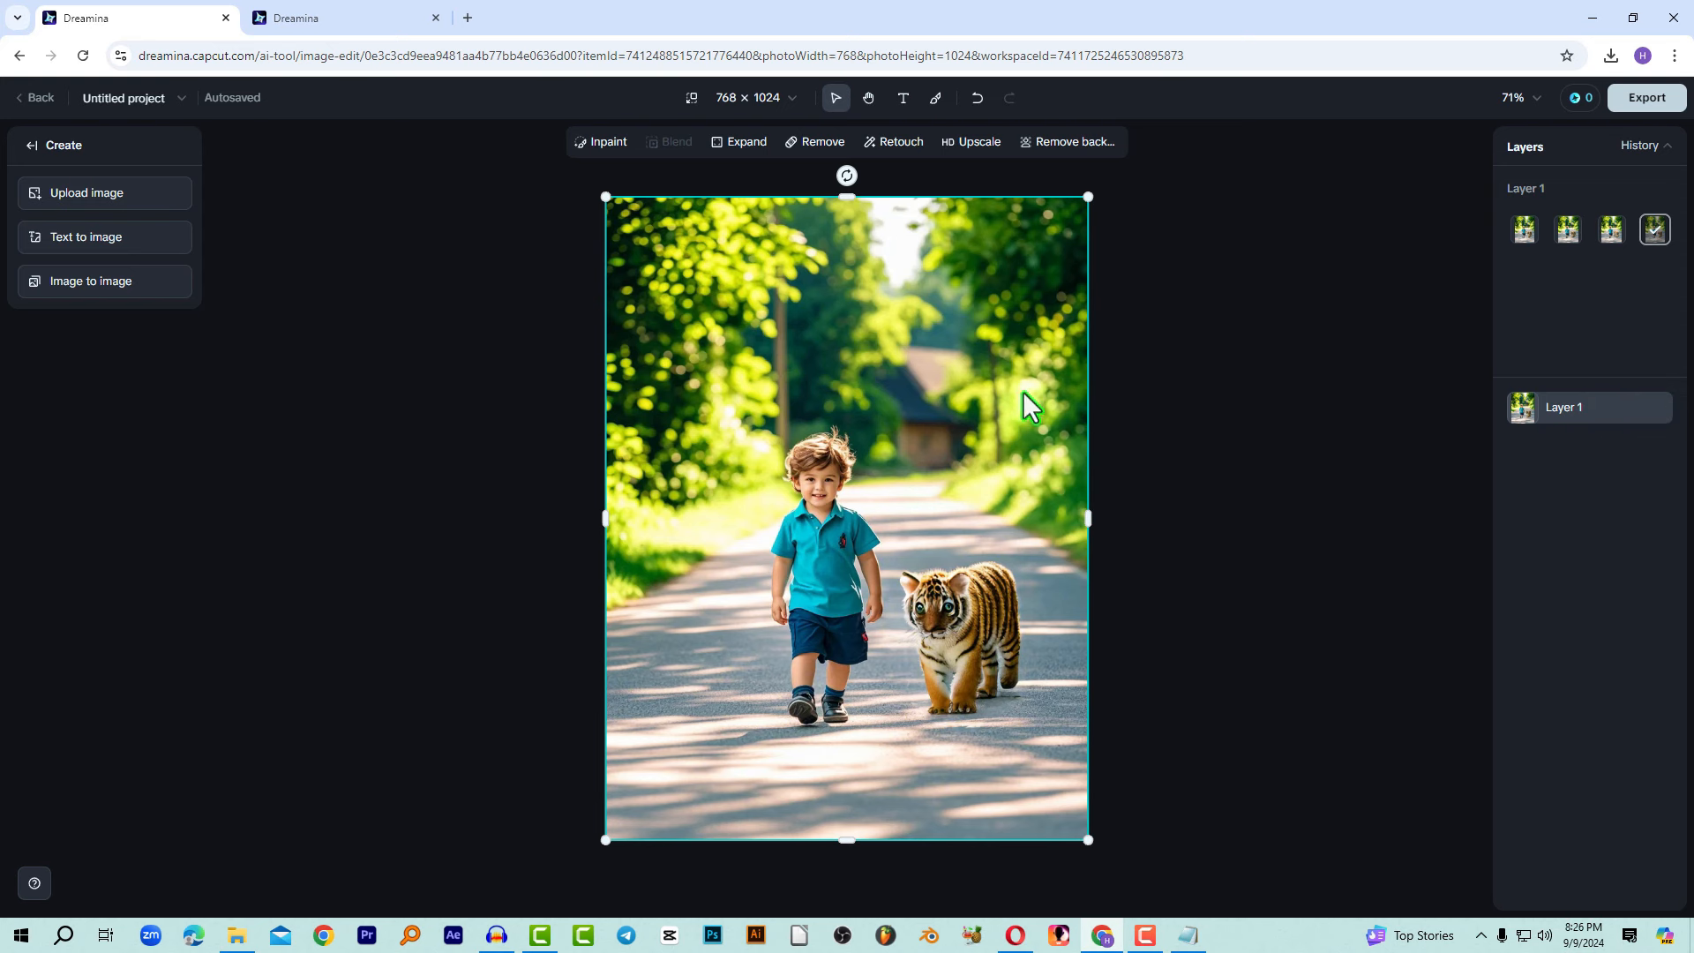
left_click_drag(955, 471, 887, 530)
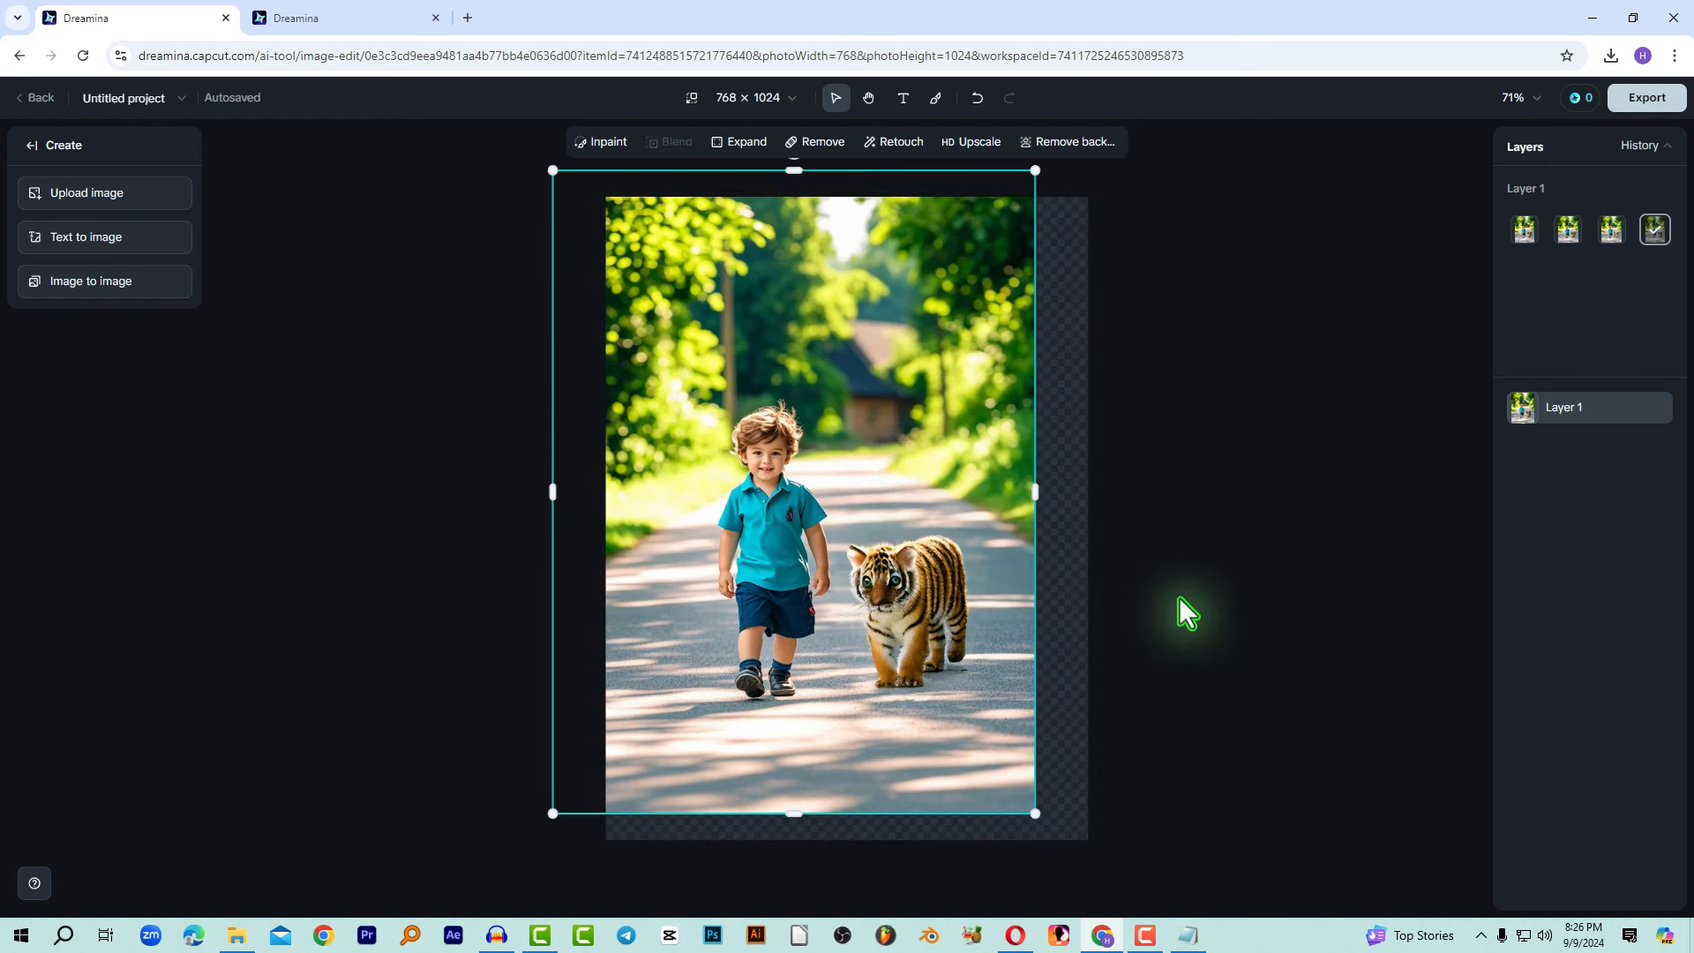
key("ctrl+z")
left_click(1529, 233)
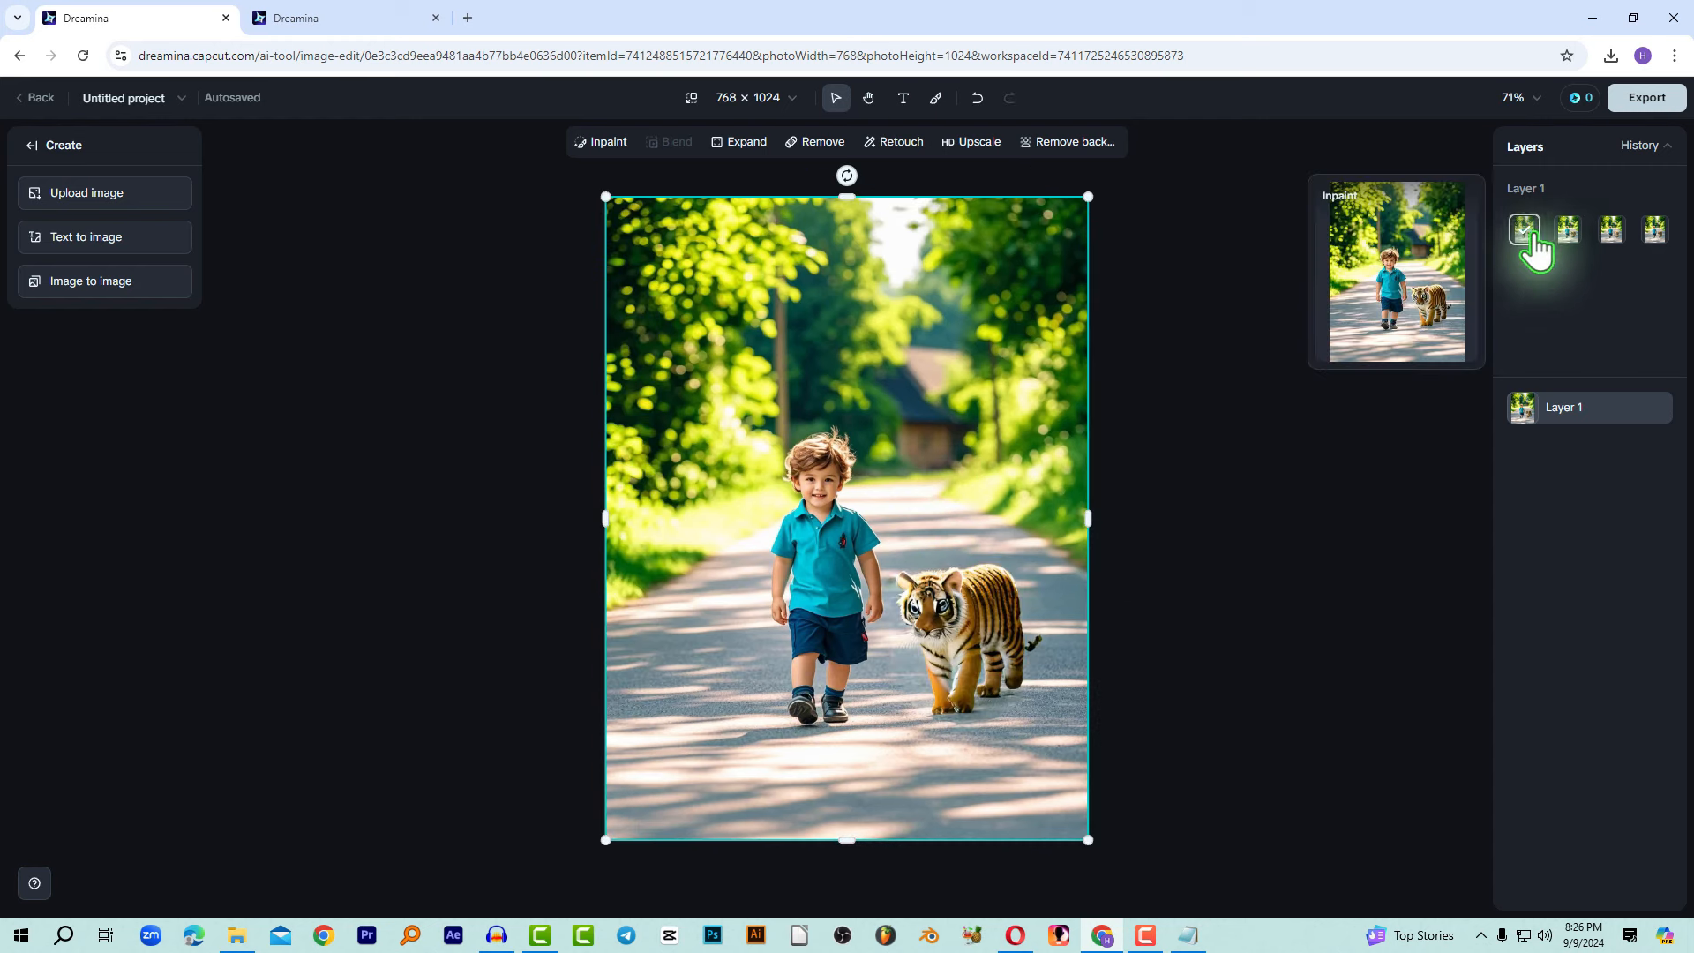
left_click(1570, 234)
left_click(1655, 231)
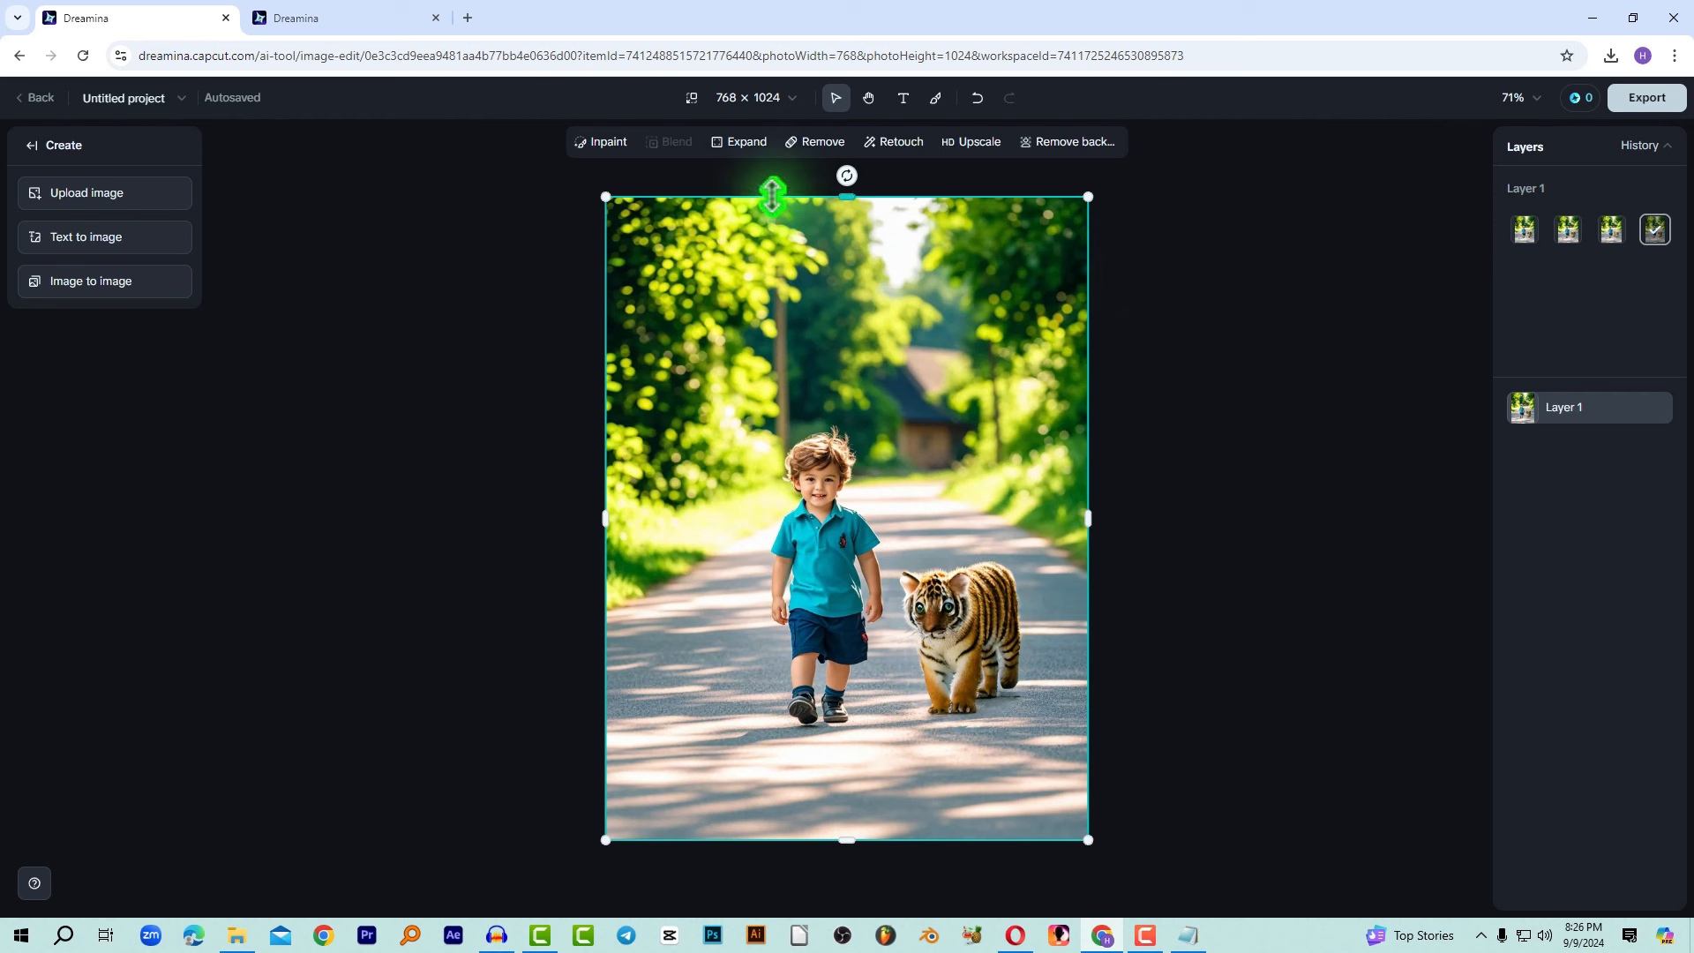
left_click(1167, 288)
left_click(787, 284)
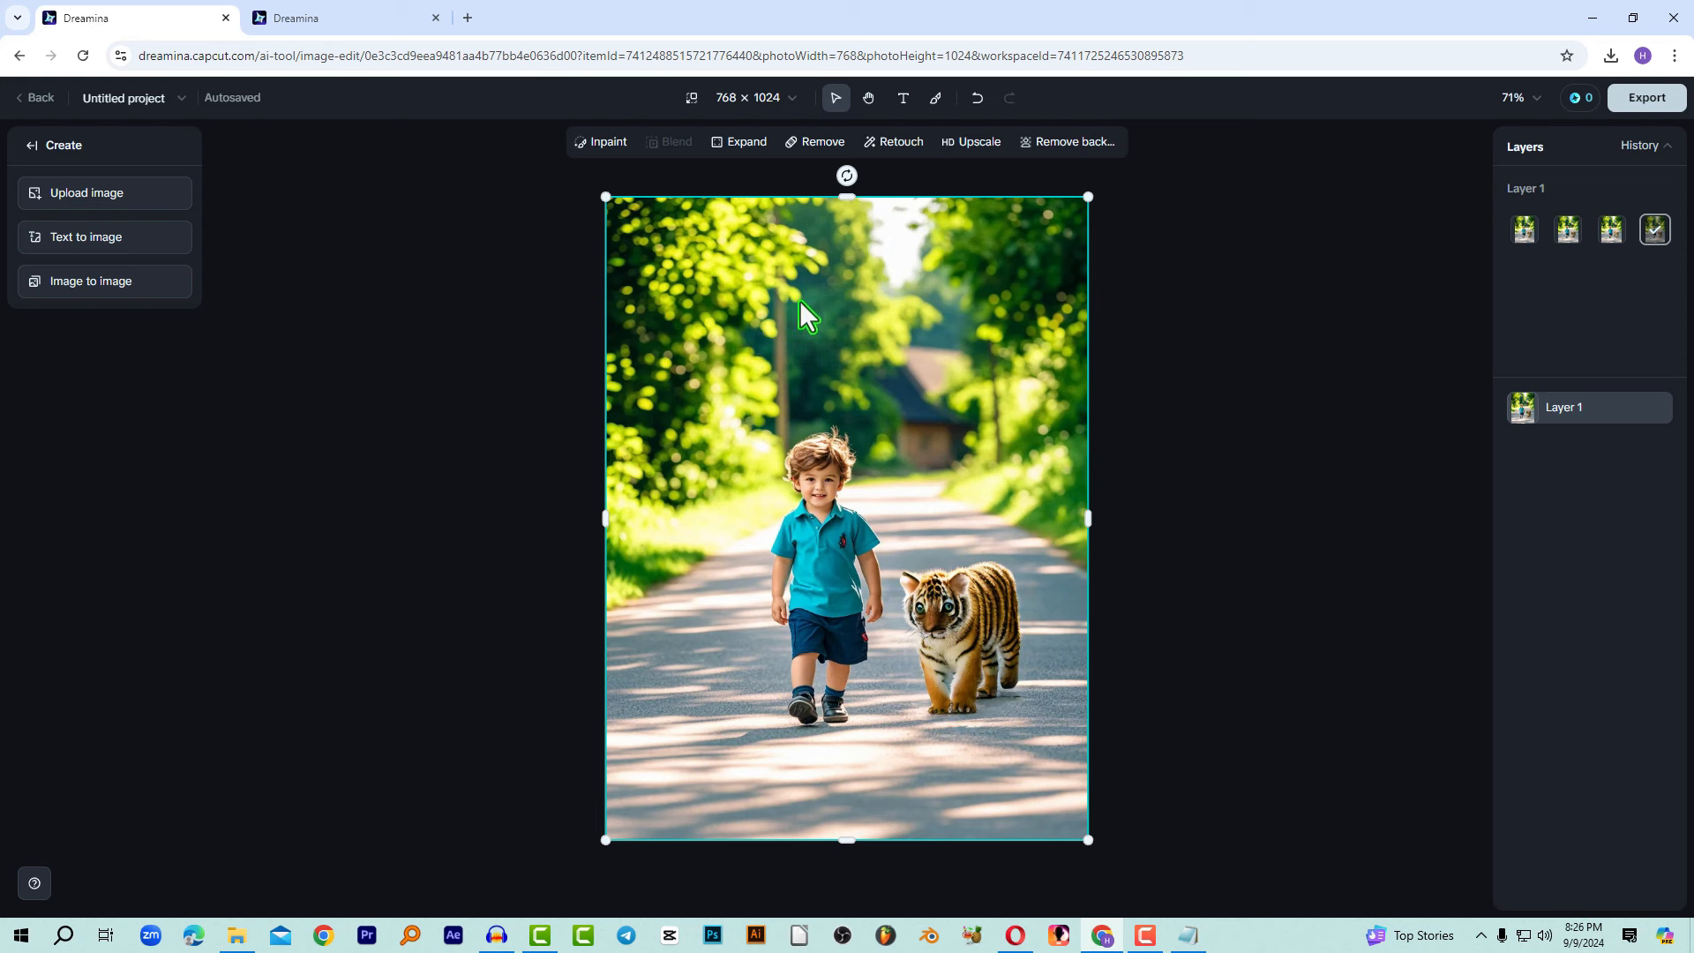
Set the canvas to a 16:9 aspect ratio with a size of 1920 × 1080 px.
left_click(739, 114)
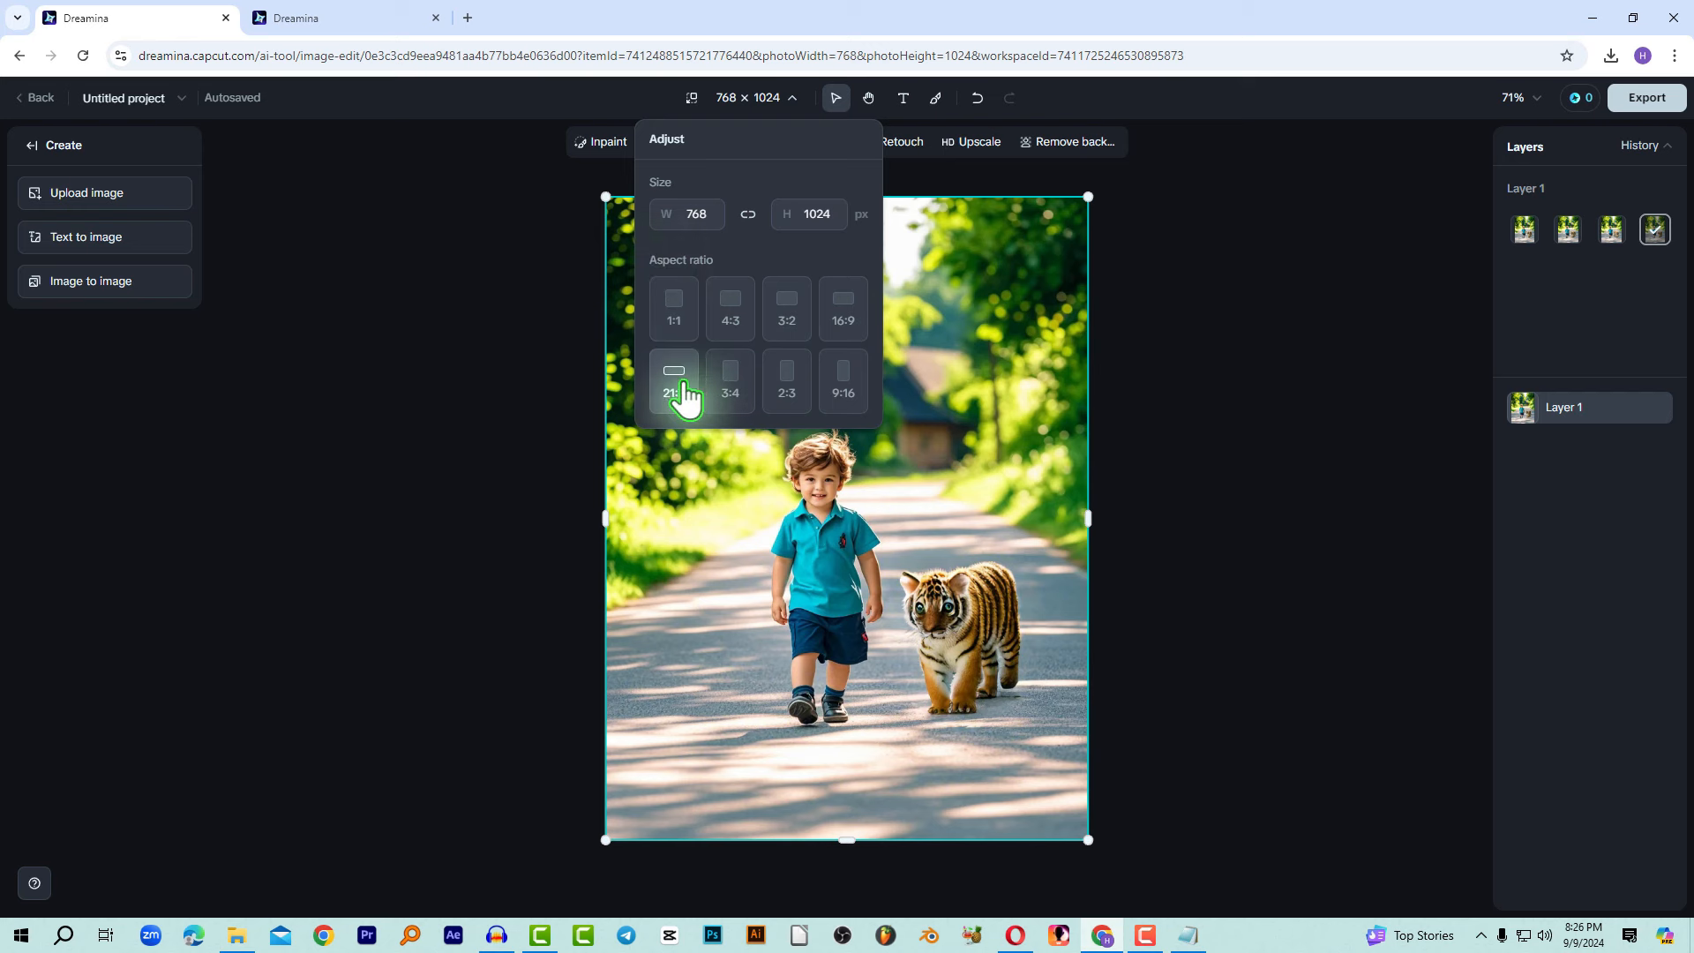
left_click(845, 328)
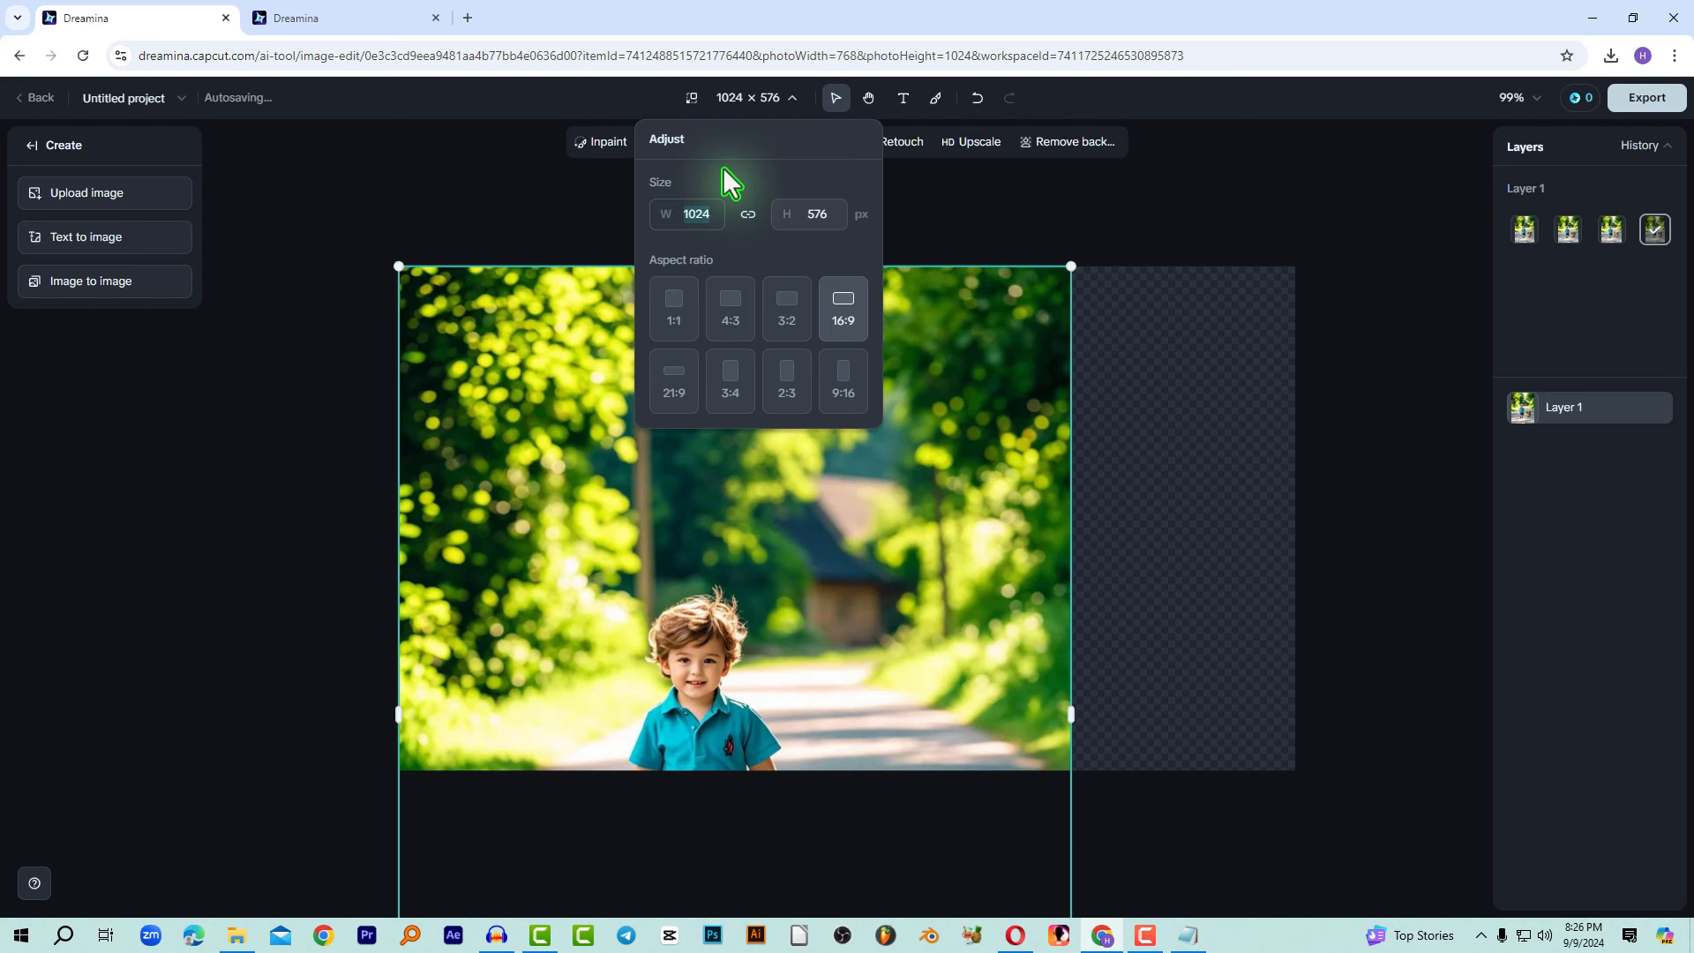
type("1920")
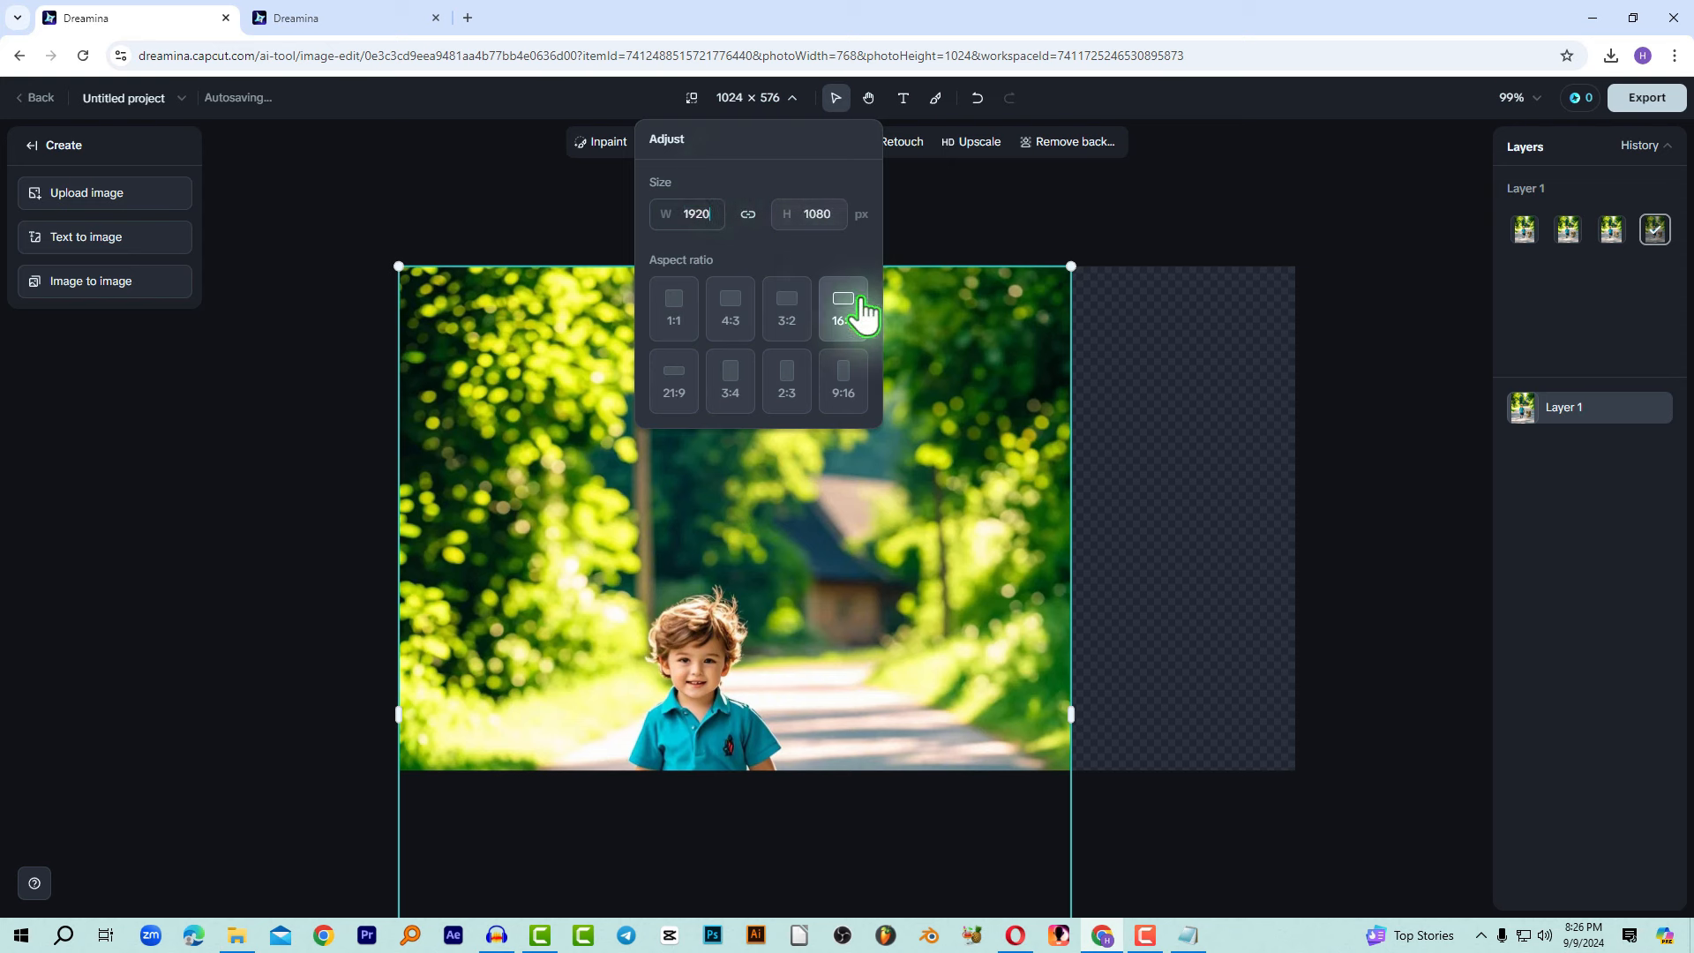
left_click(1110, 364)
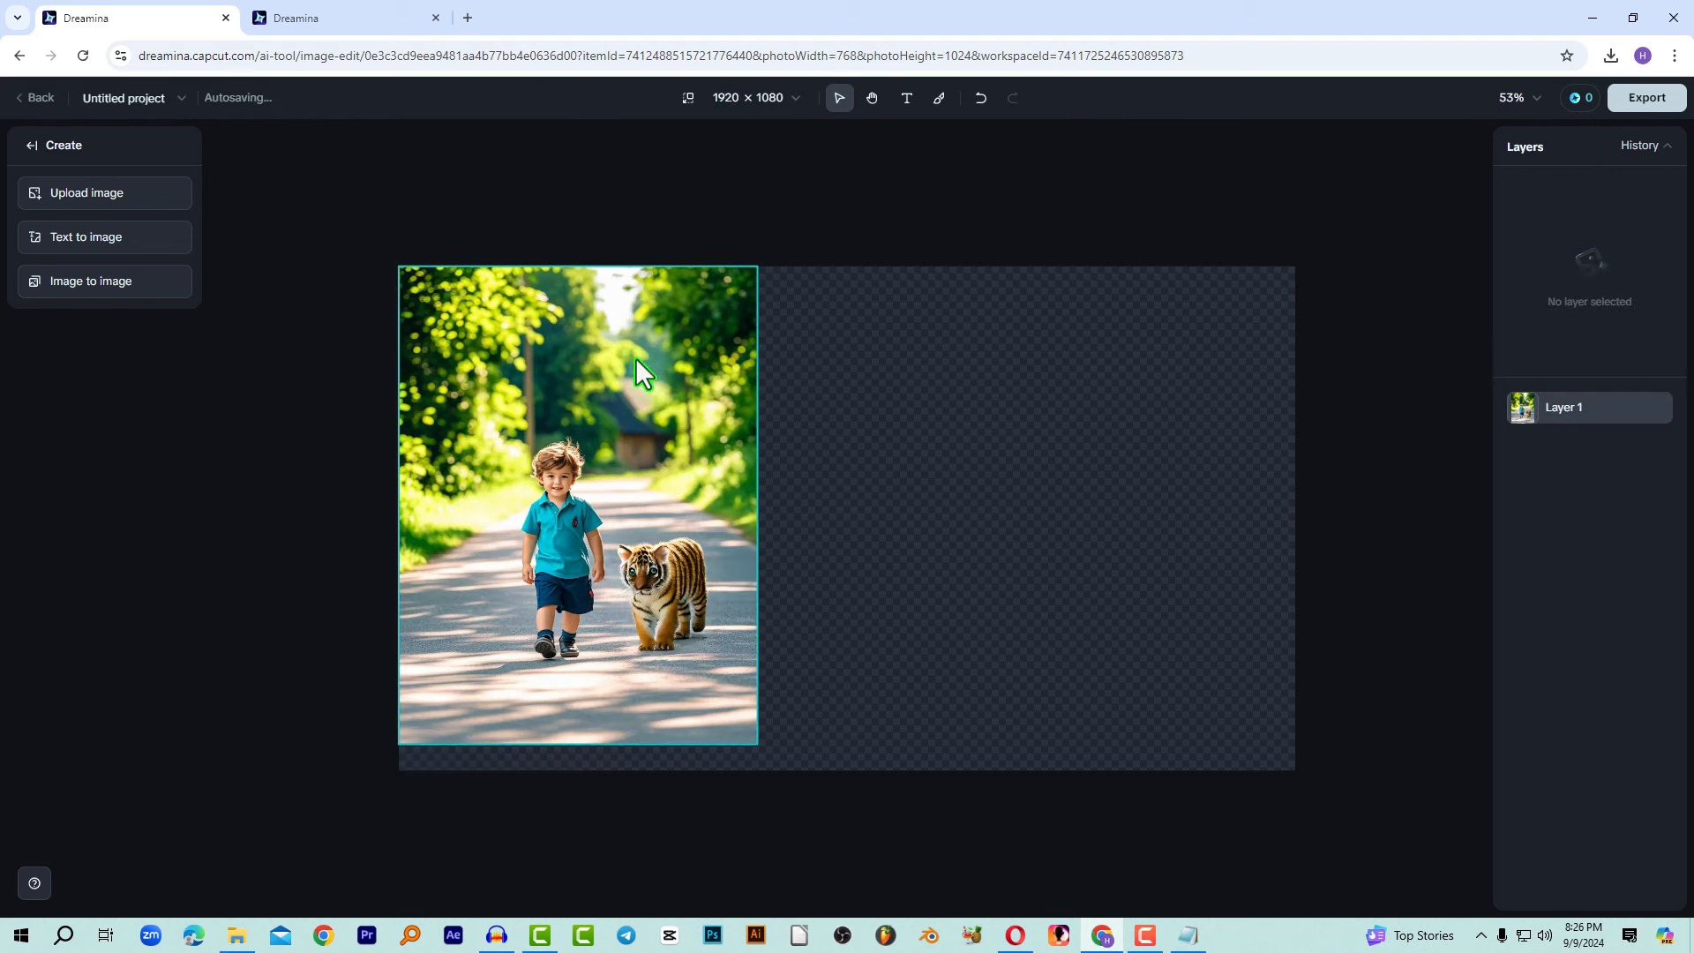
Center the boy and tiger image on the canvas and enlarge it to fill the full canvas height.
left_click_drag(636, 357, 913, 362)
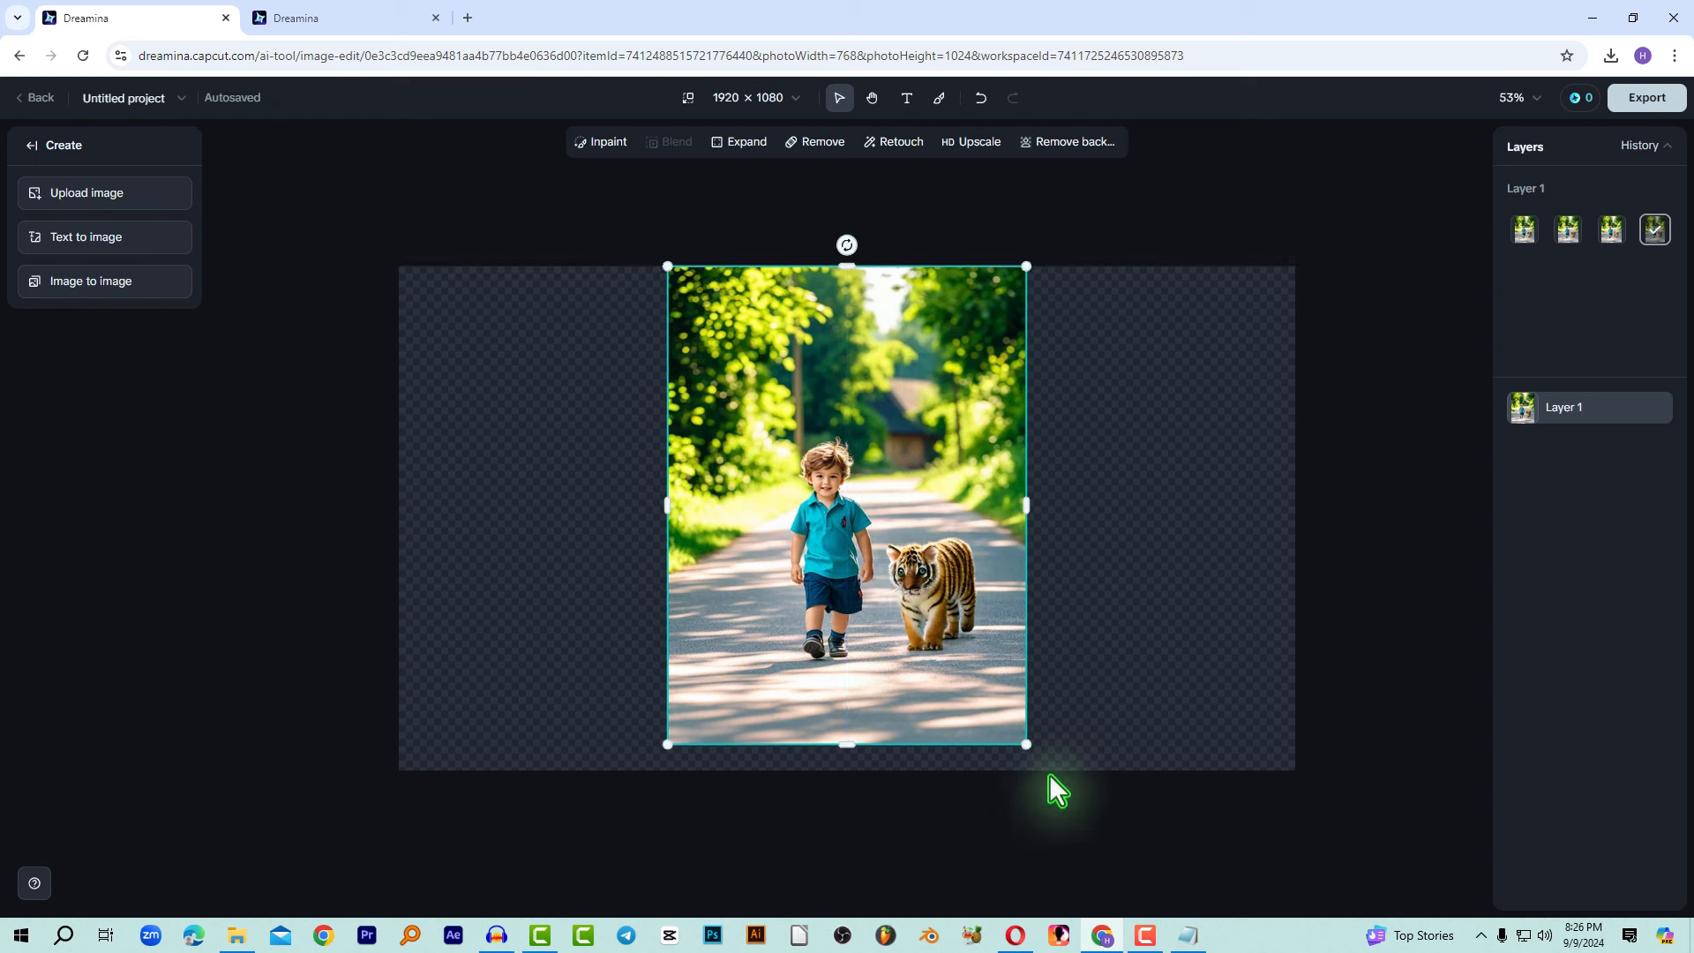
left_click_drag(1028, 744, 1048, 771)
left_click_drag(1006, 701, 975, 683)
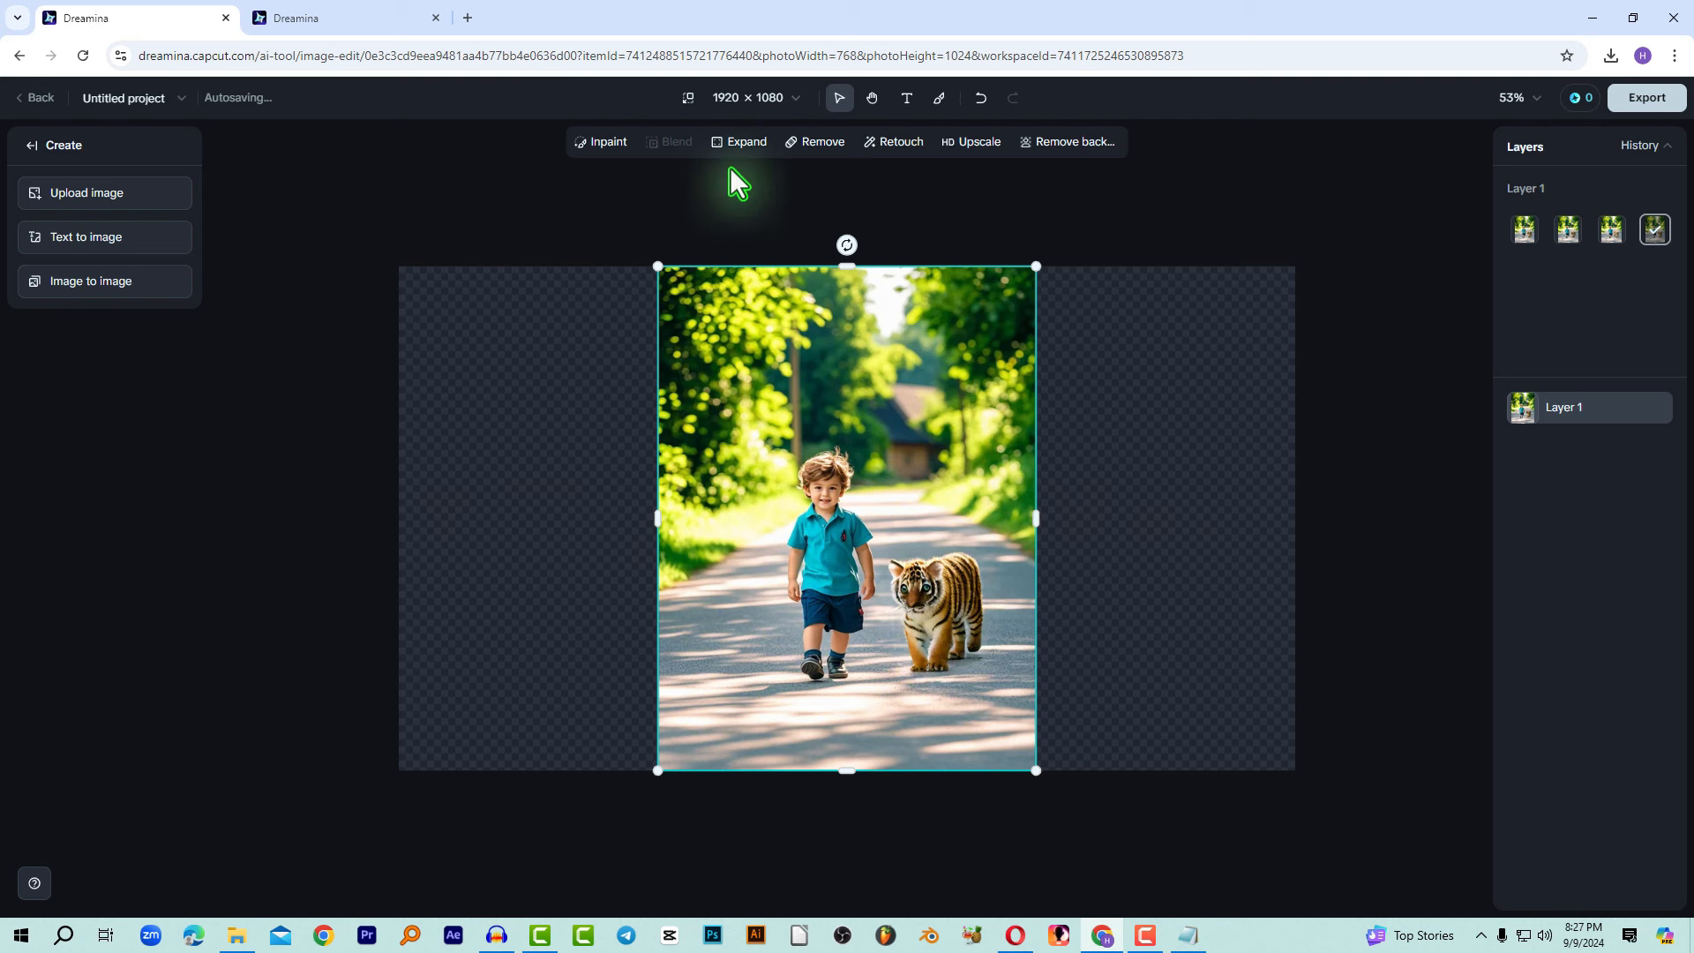
Expand the boy and tiger image to a 16:9 aspect ratio, leaving the prompt empty.
left_click(739, 142)
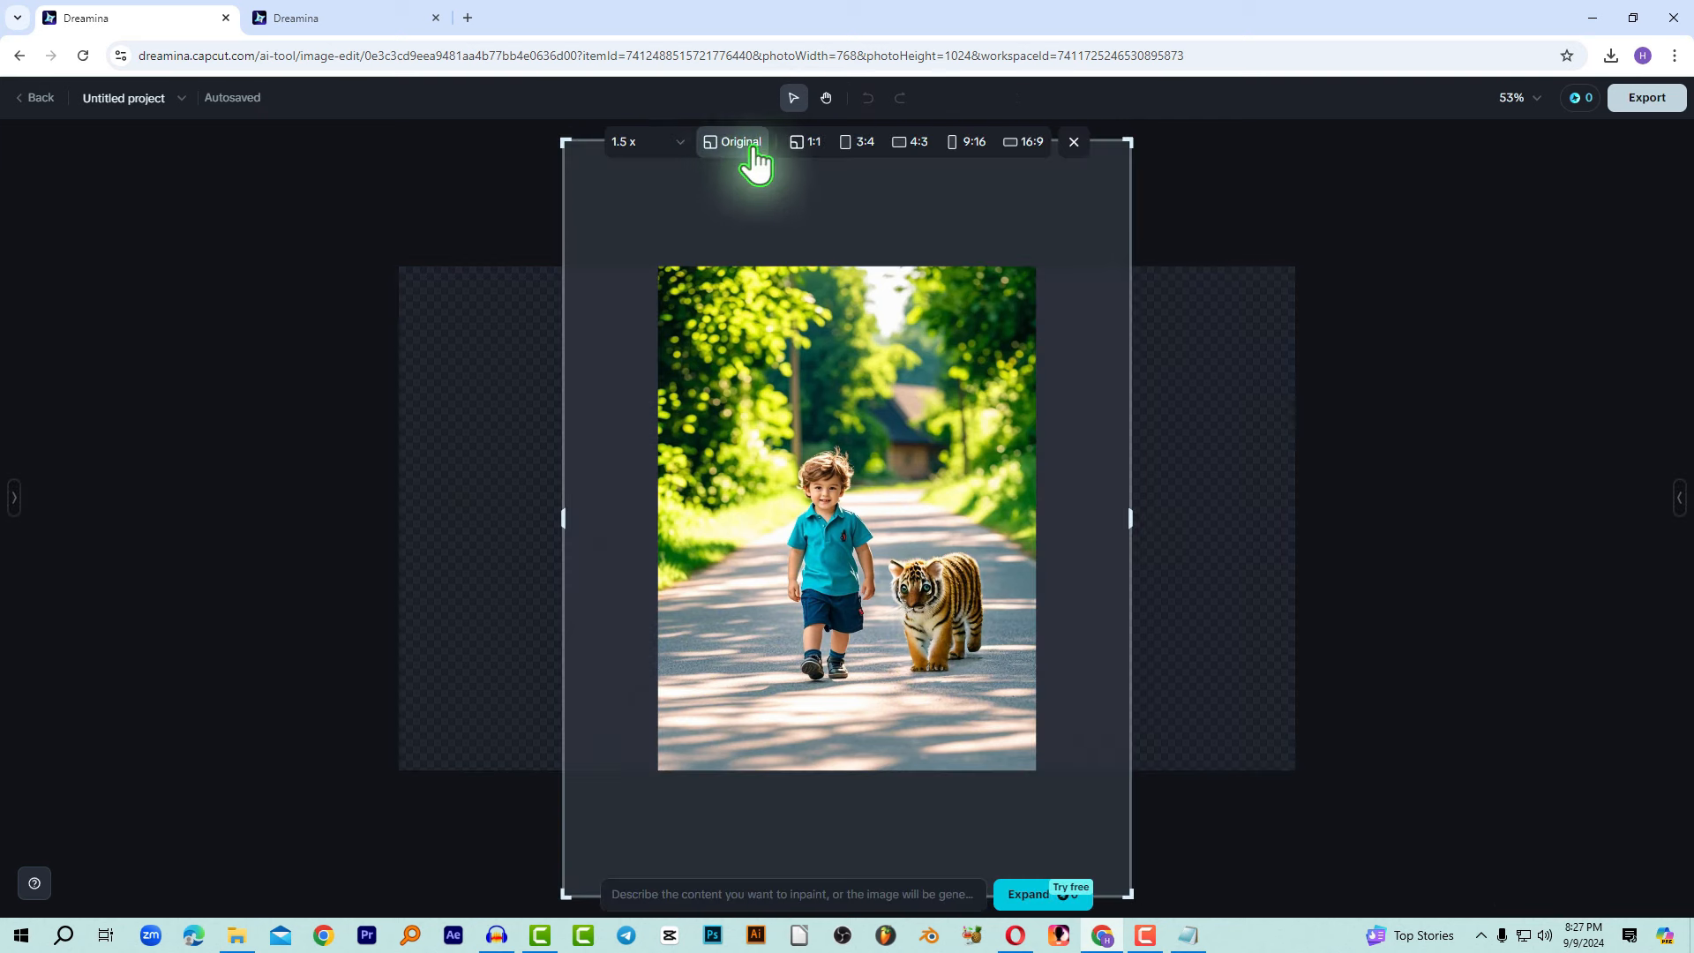
left_click(1024, 145)
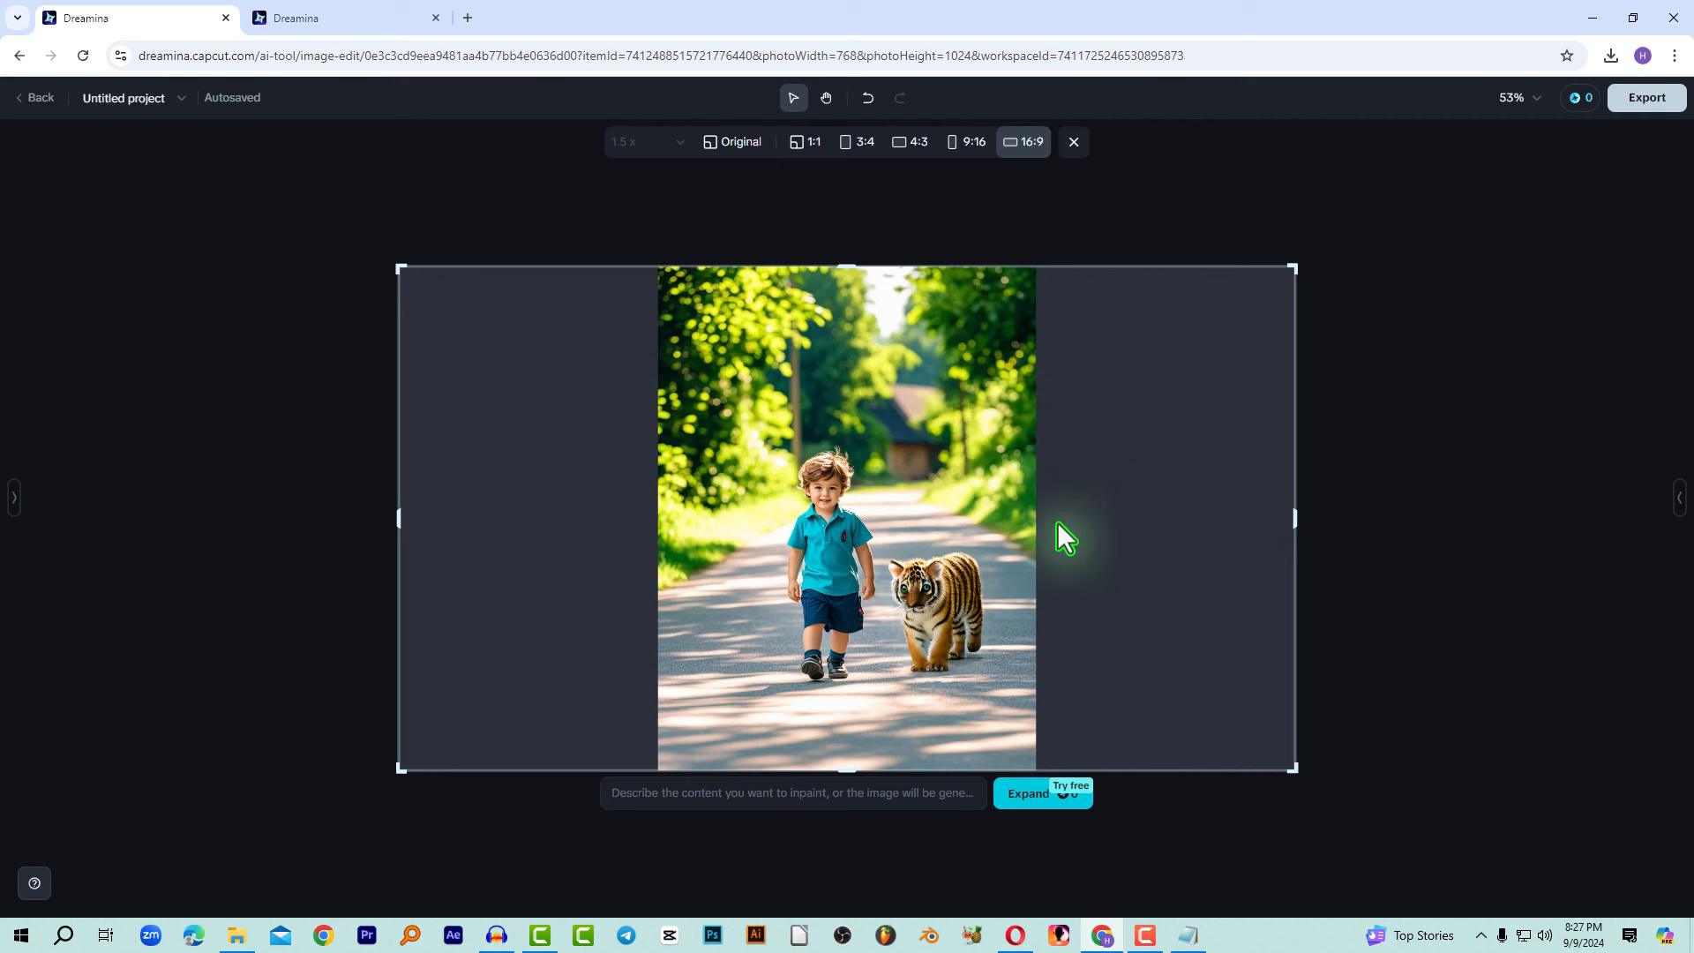
left_click(731, 792)
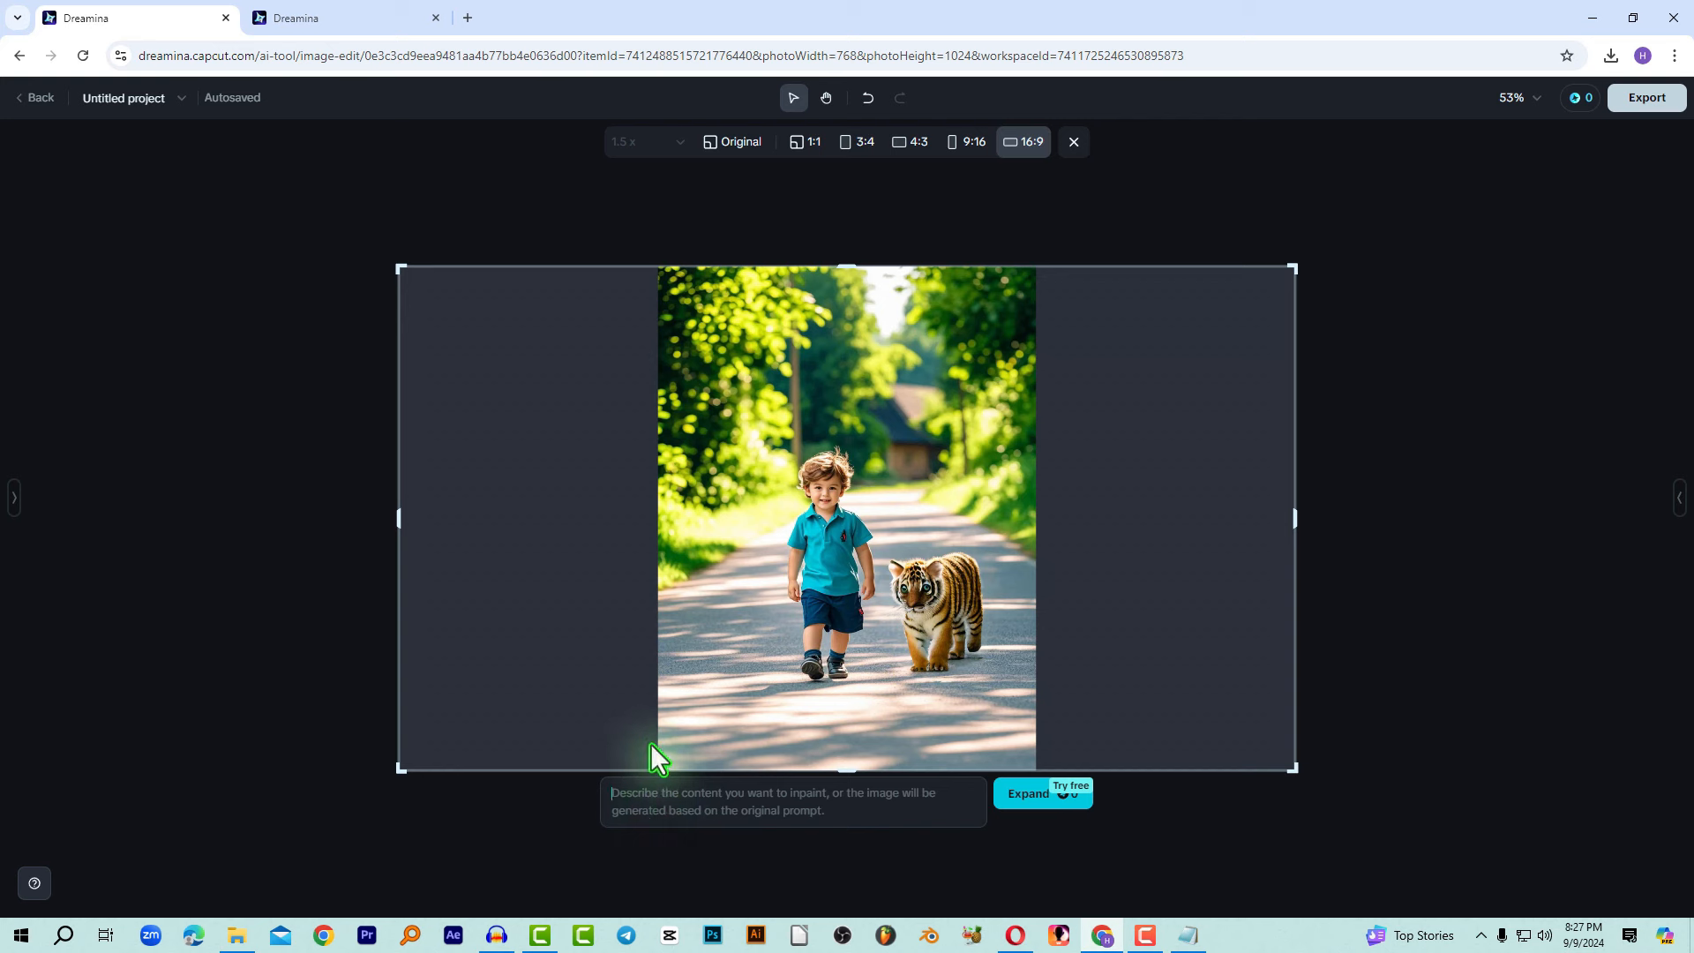
left_click(1043, 799)
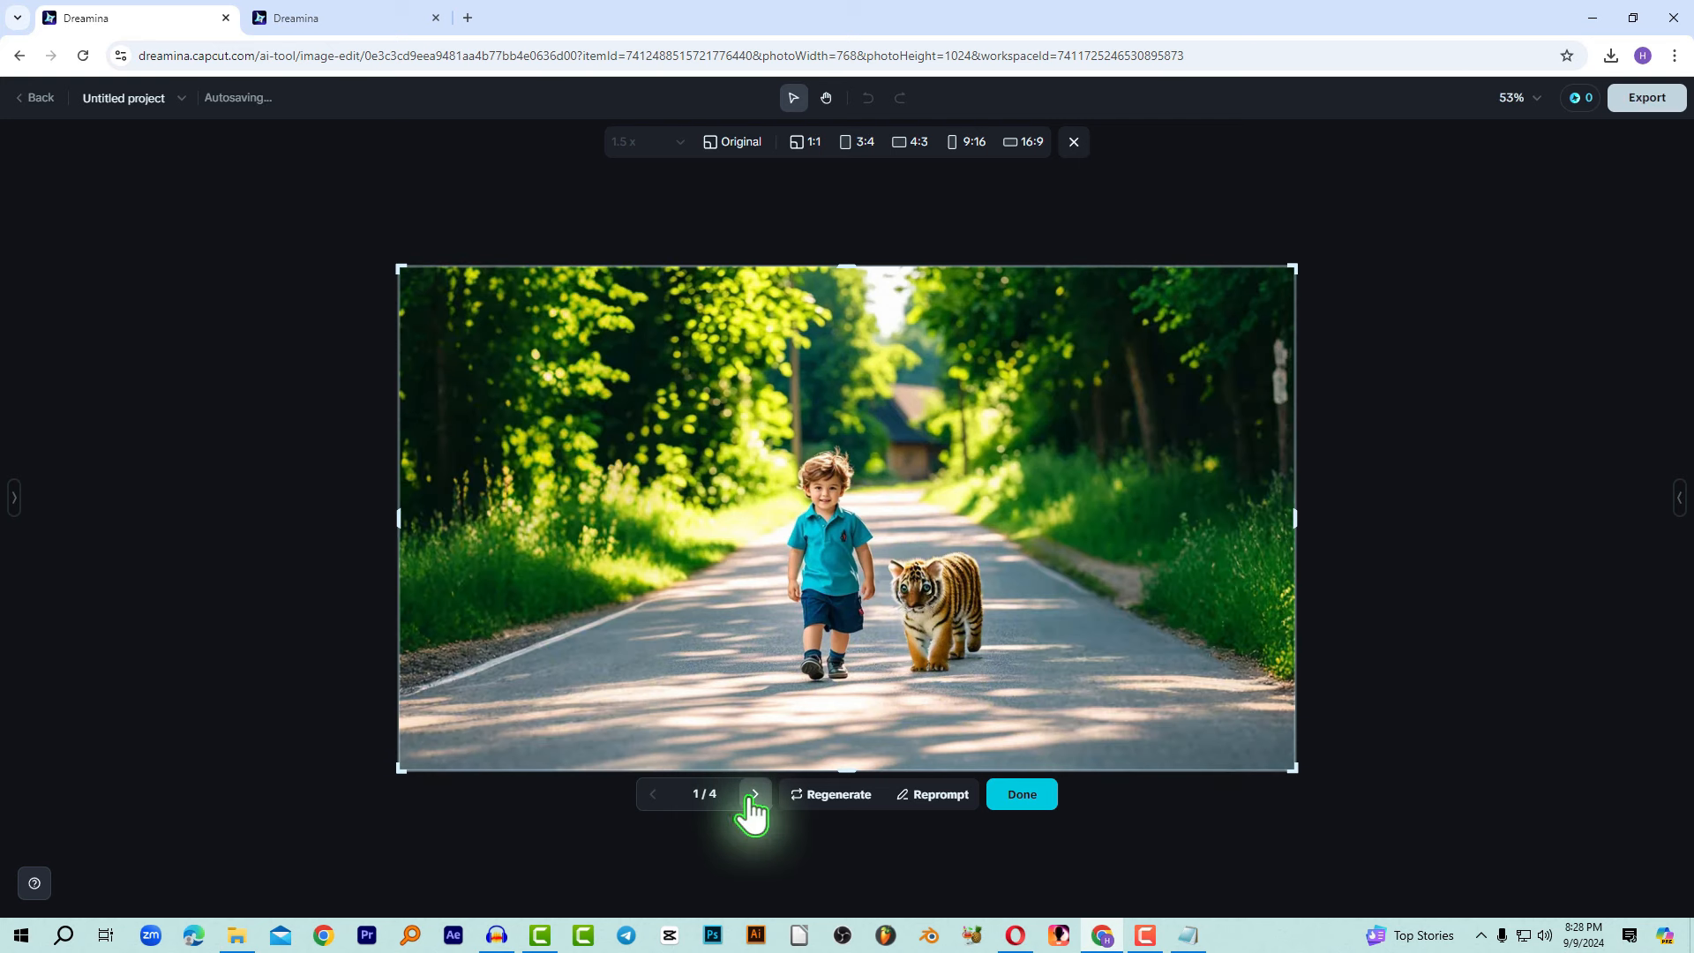
Browse through the four expanded variations and accept the second one.
left_click(755, 794)
left_click(755, 794)
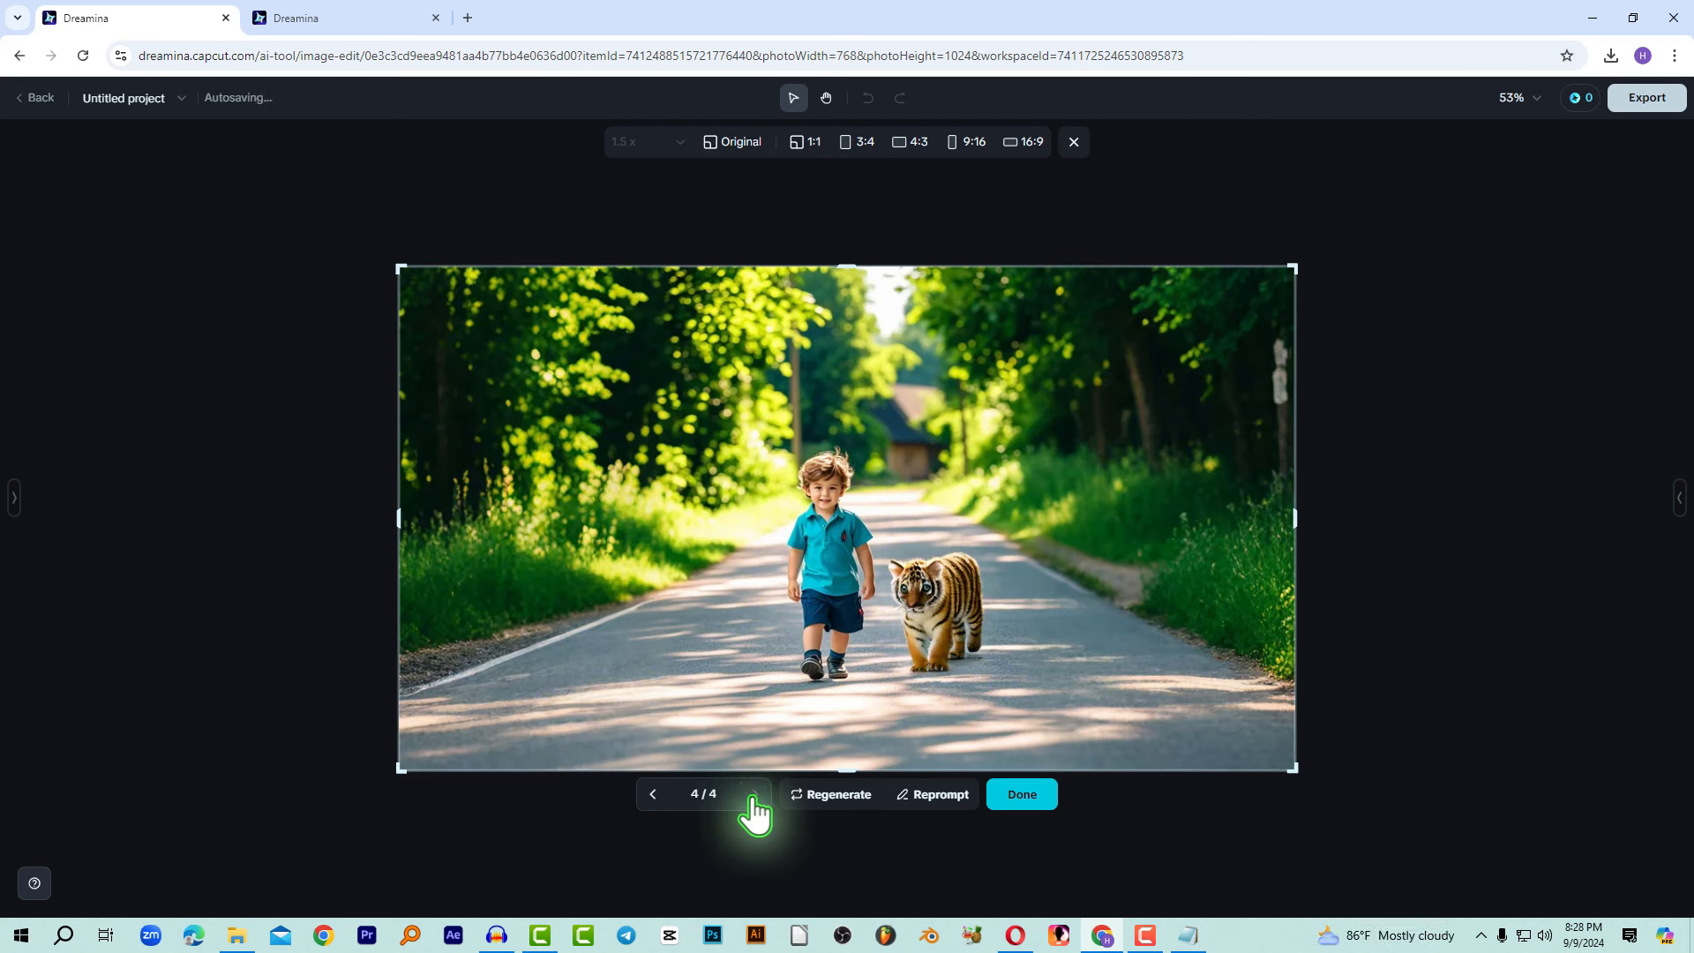
left_click(654, 795)
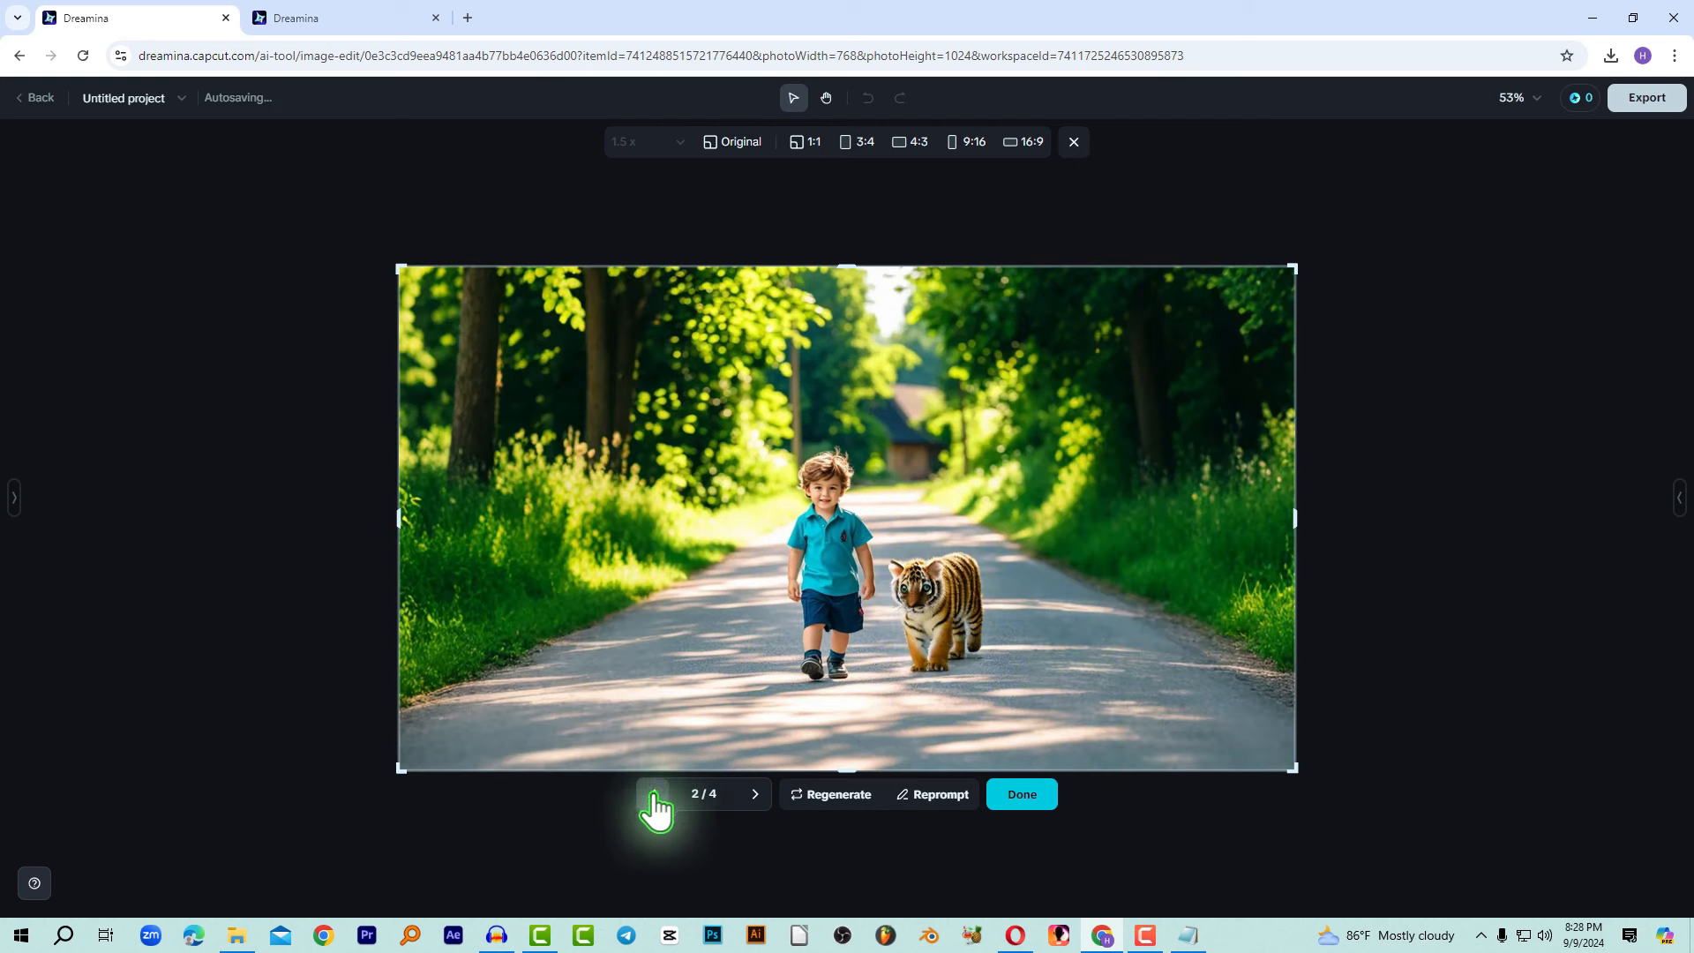
left_click(654, 794)
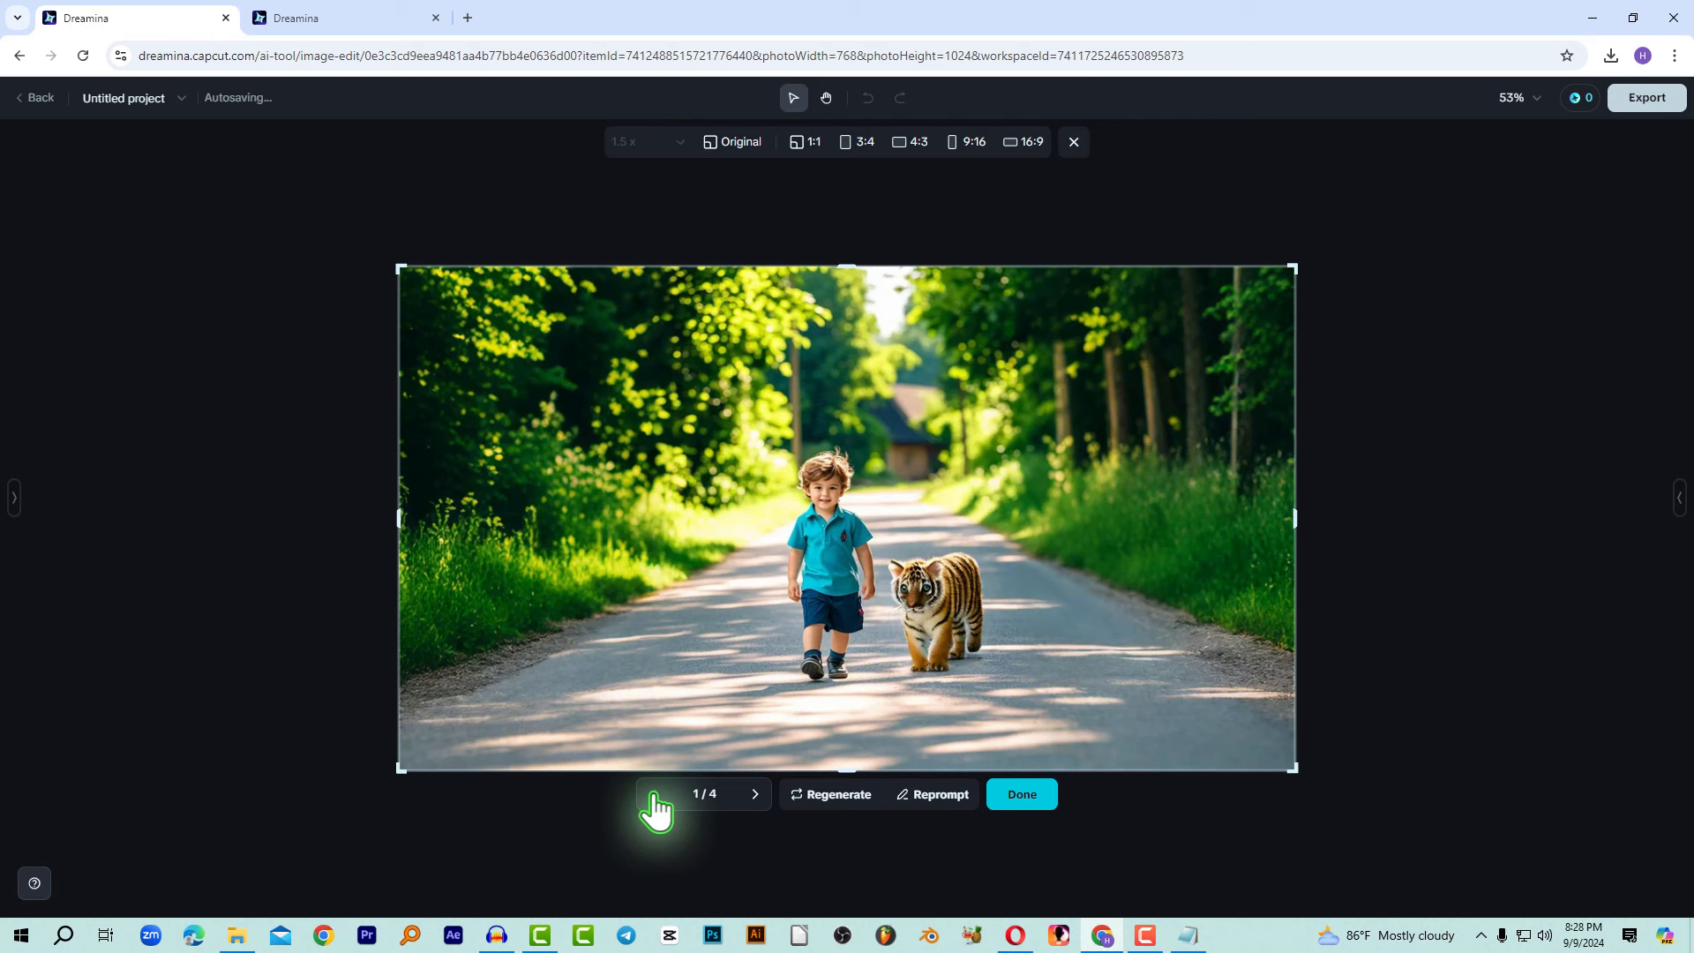
left_click(754, 795)
left_click(753, 797)
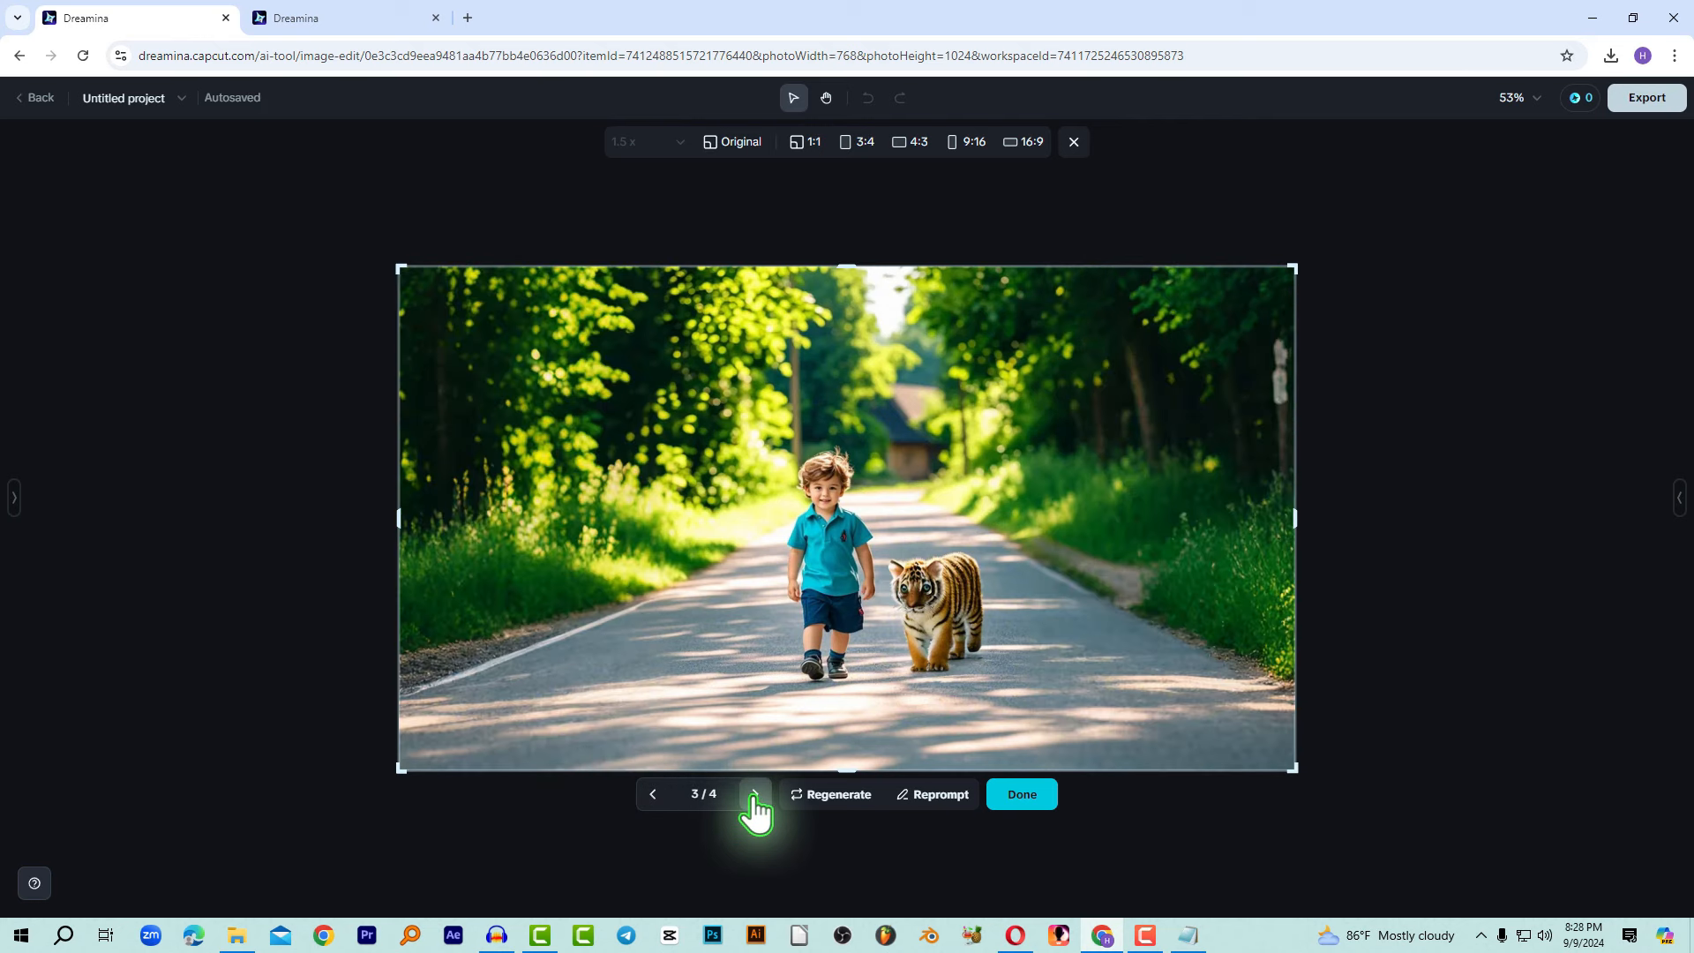
left_click(652, 796)
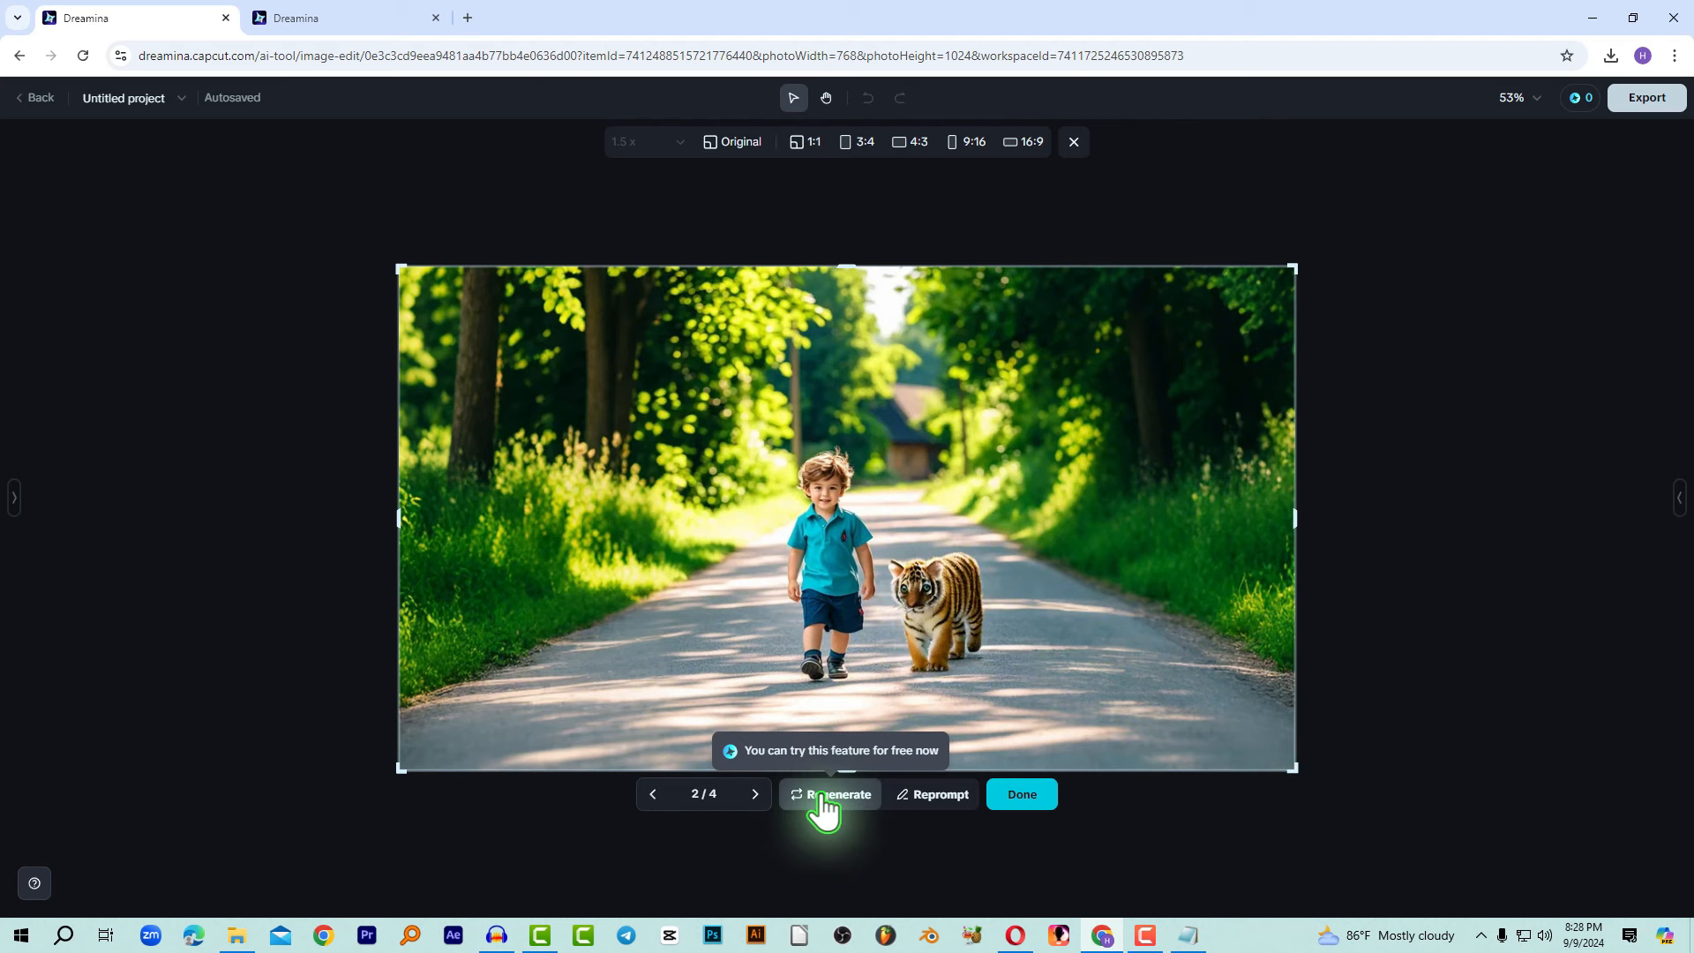
left_click(1029, 798)
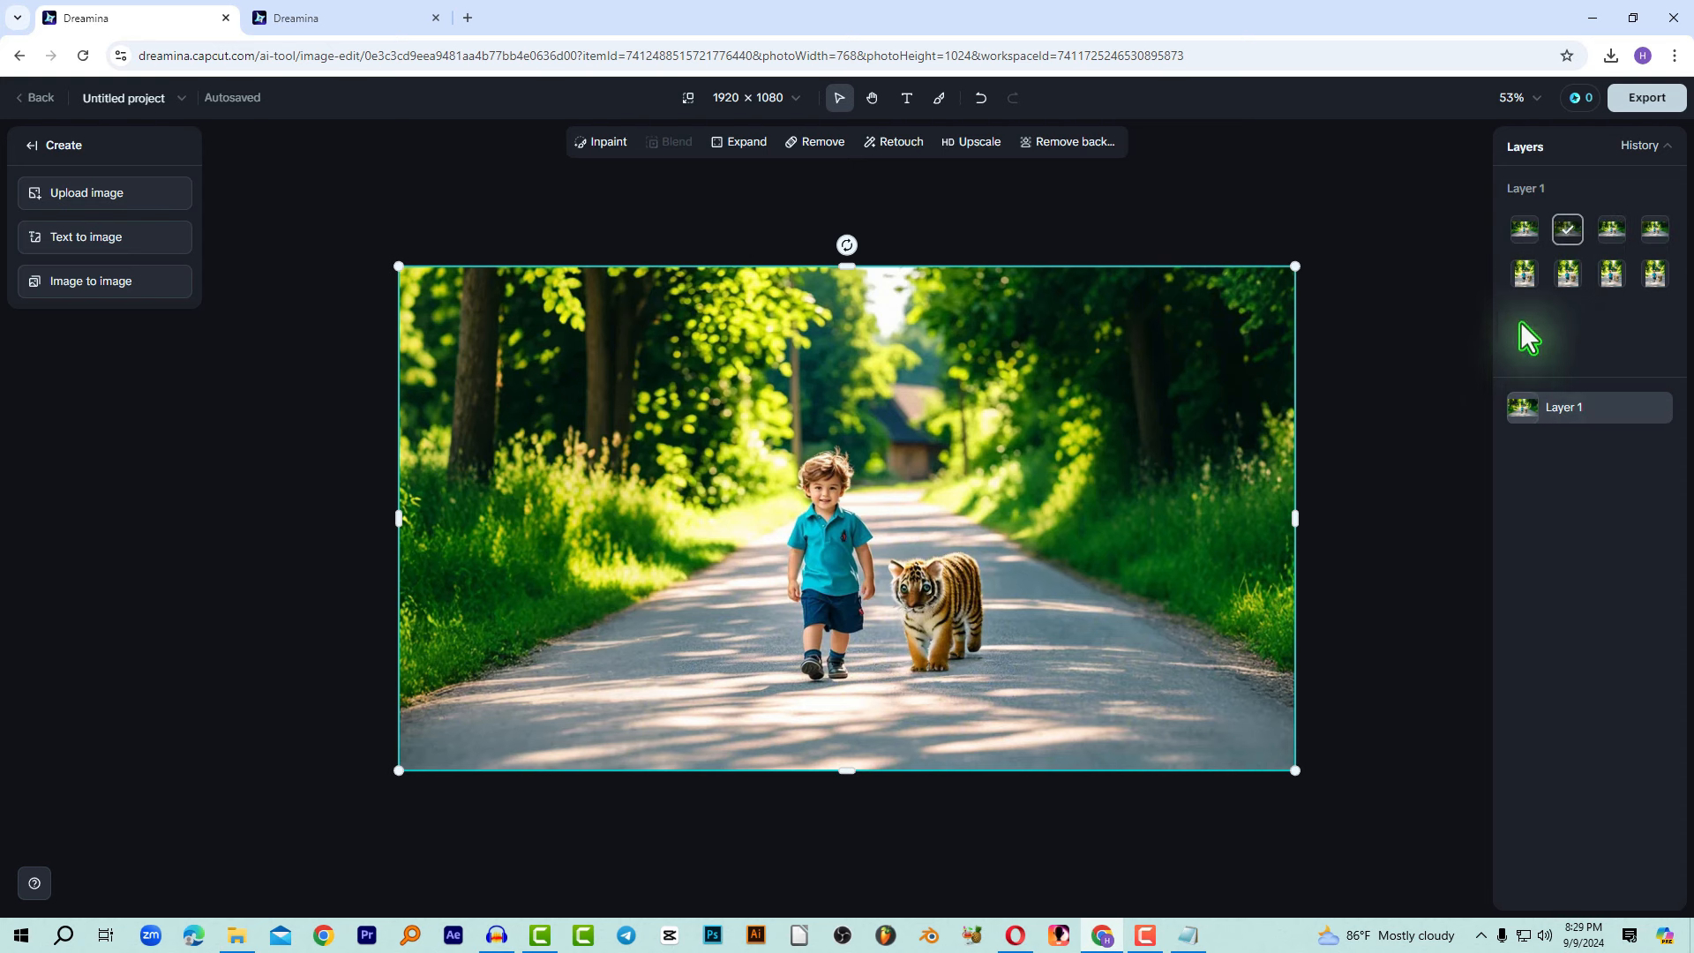
Compare the expanded variations in the history of Layer 1 and keep the first one on the canvas.
mouse_move(1528, 263)
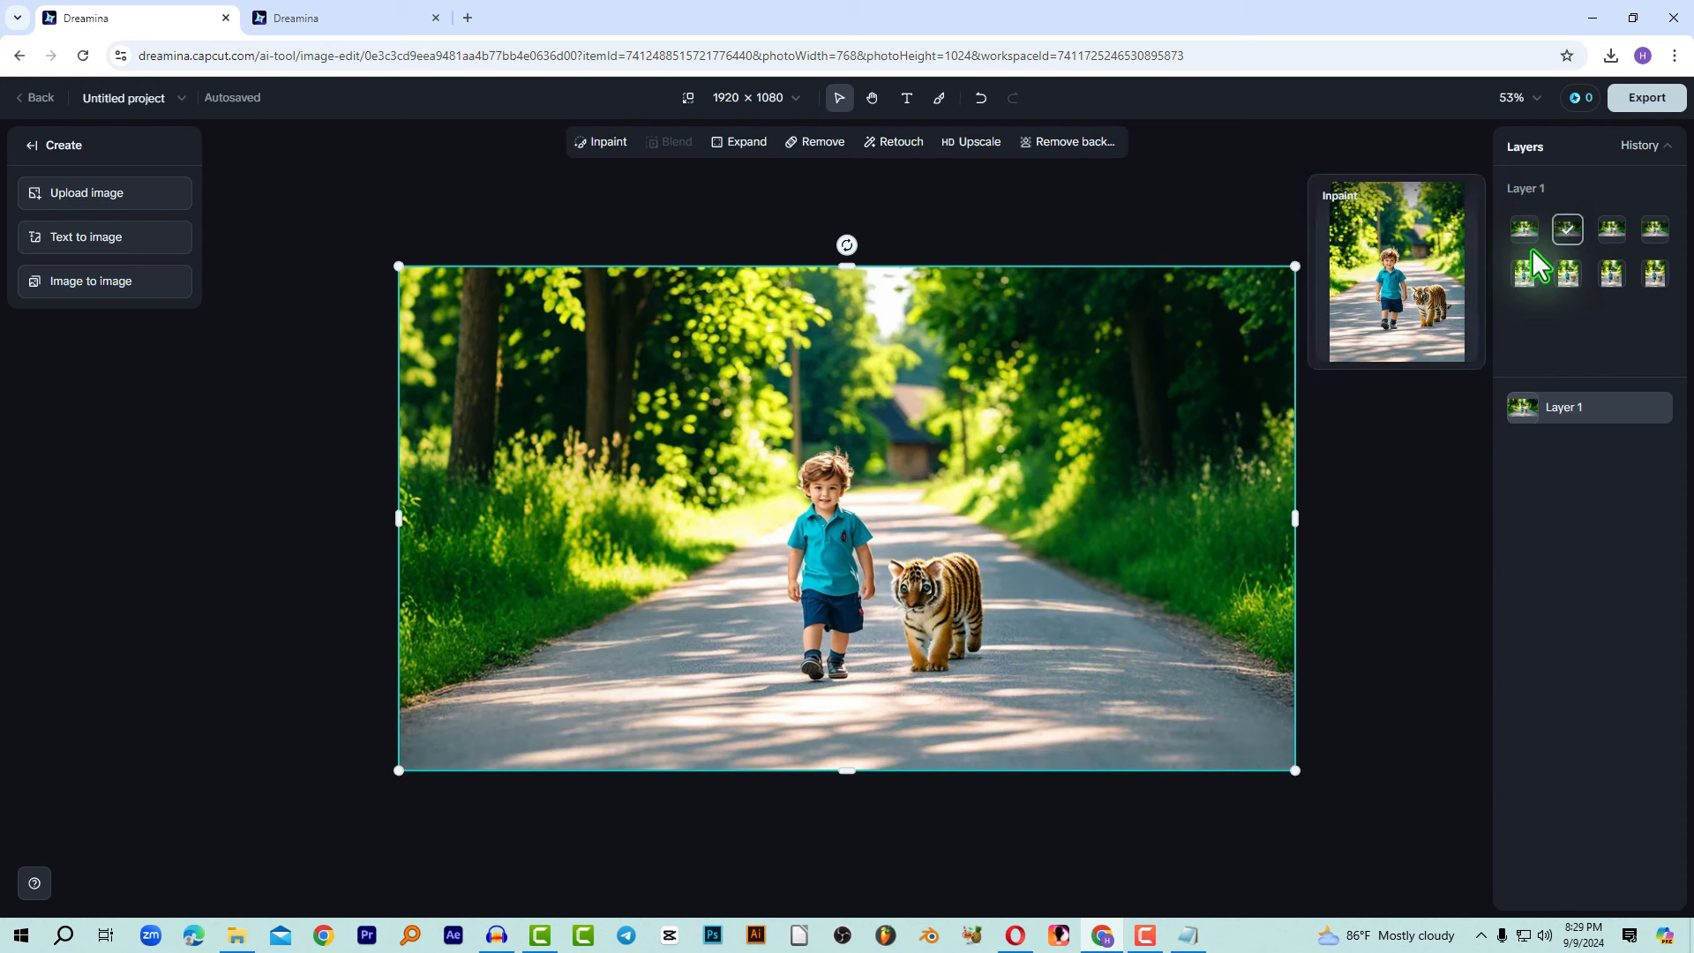
mouse_move(1529, 231)
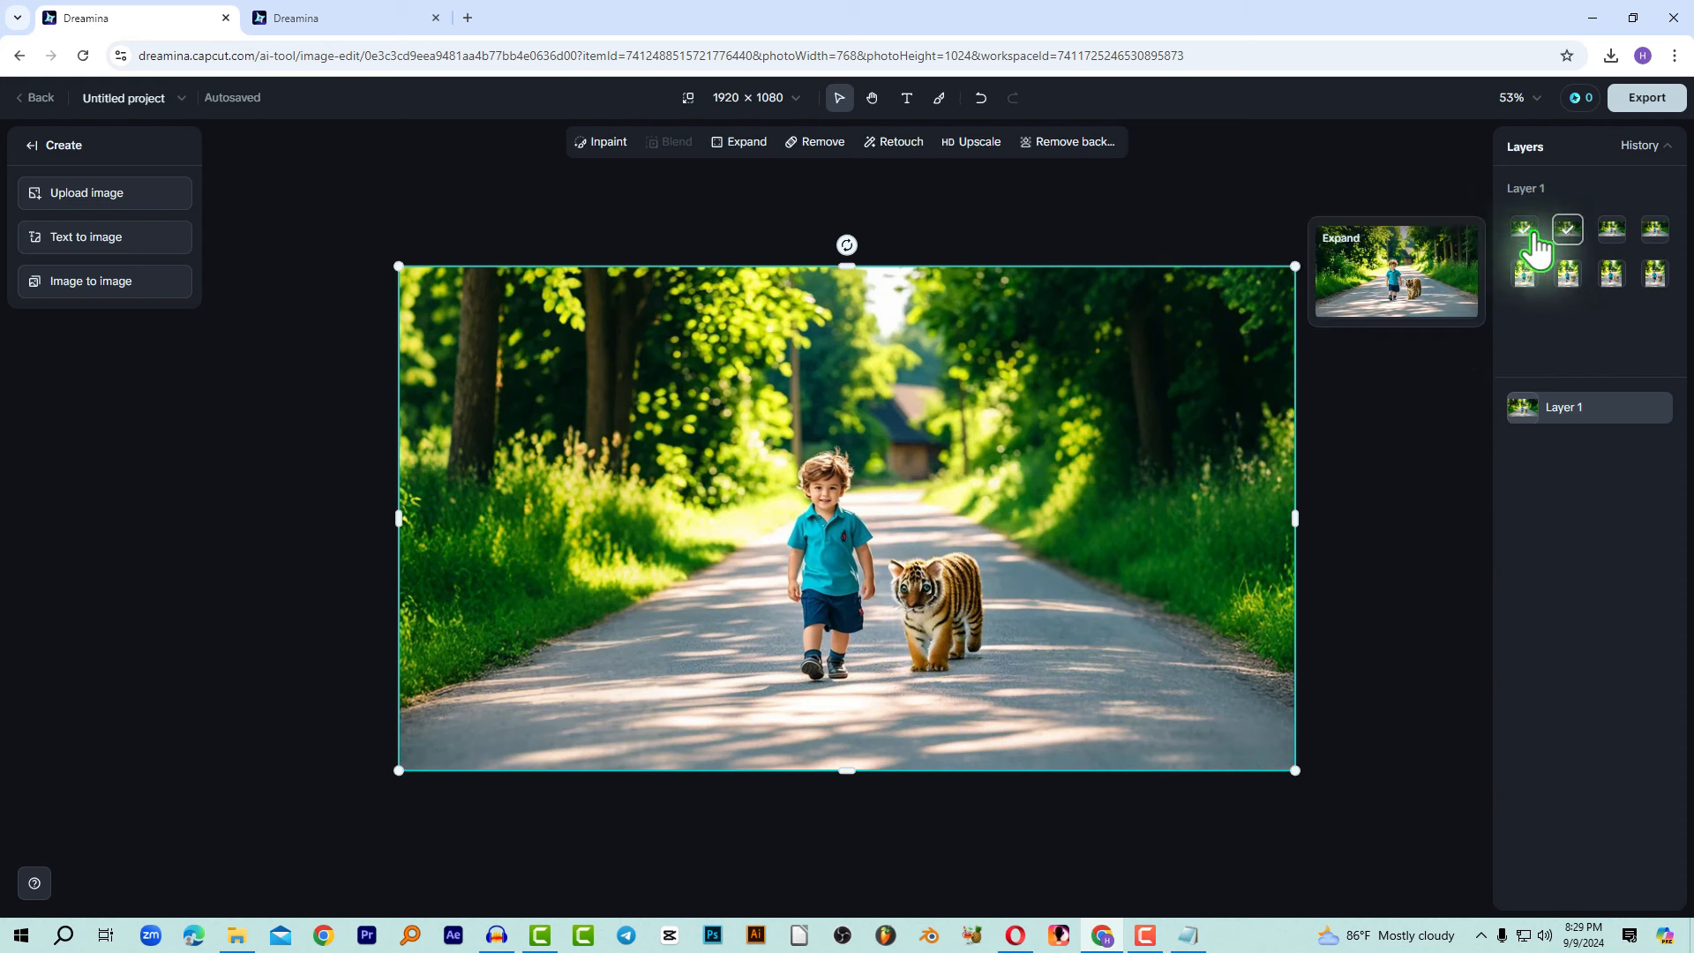
left_click(1654, 232)
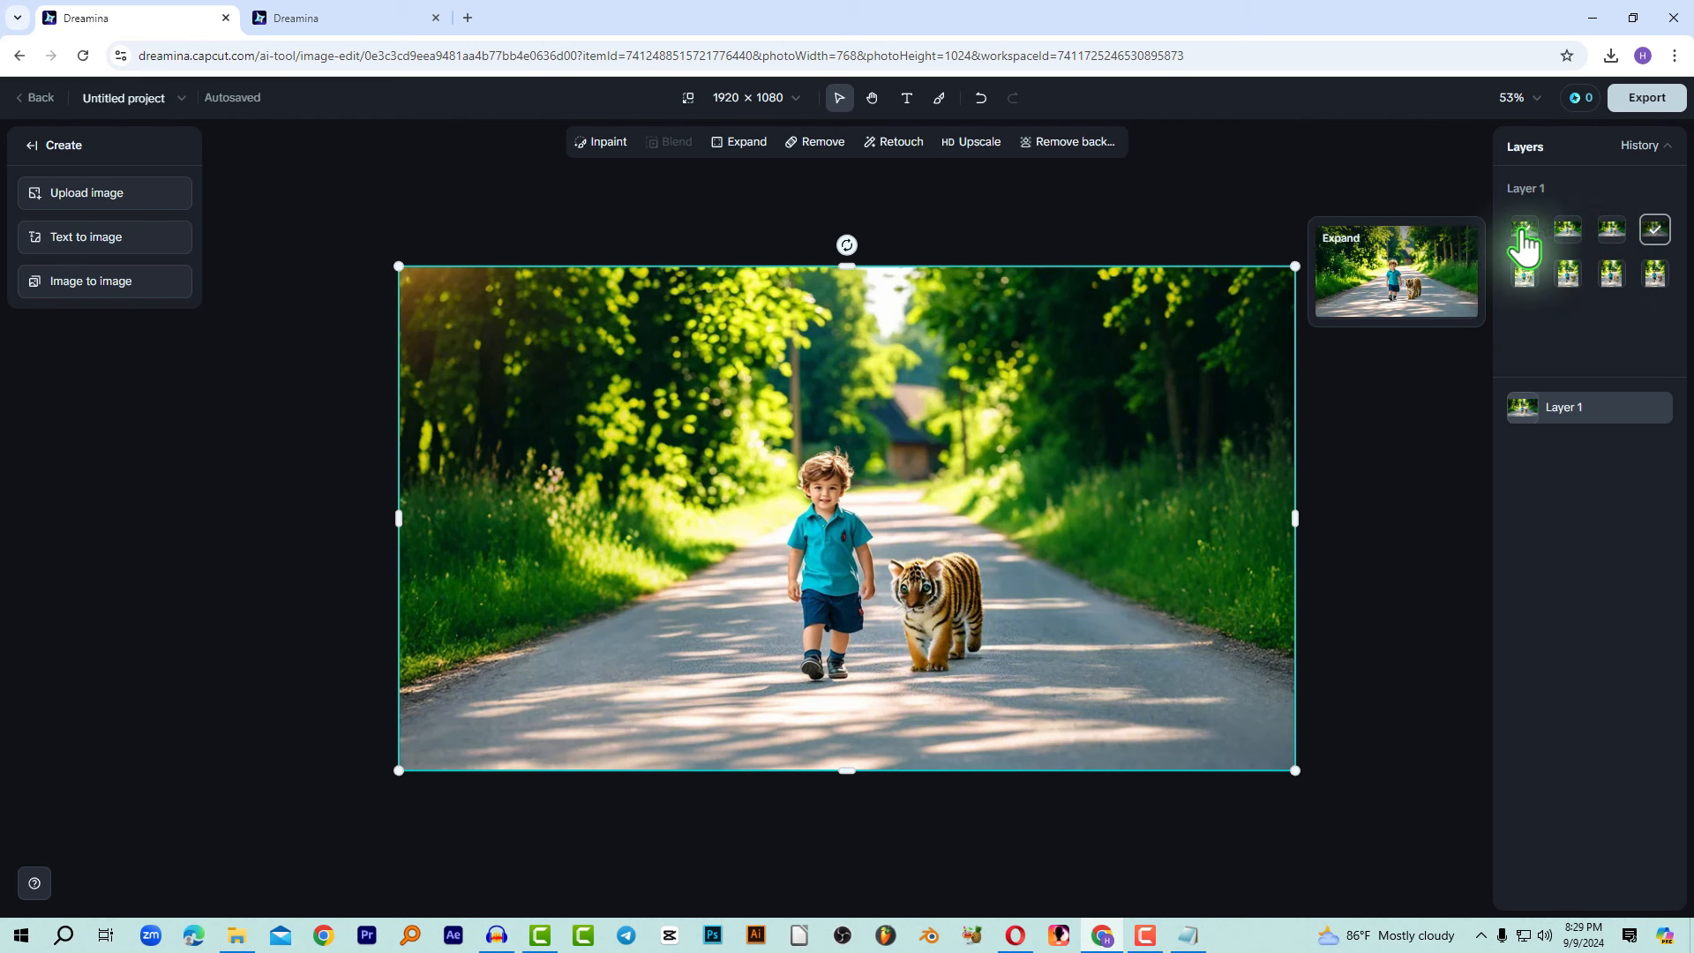
left_click(1523, 231)
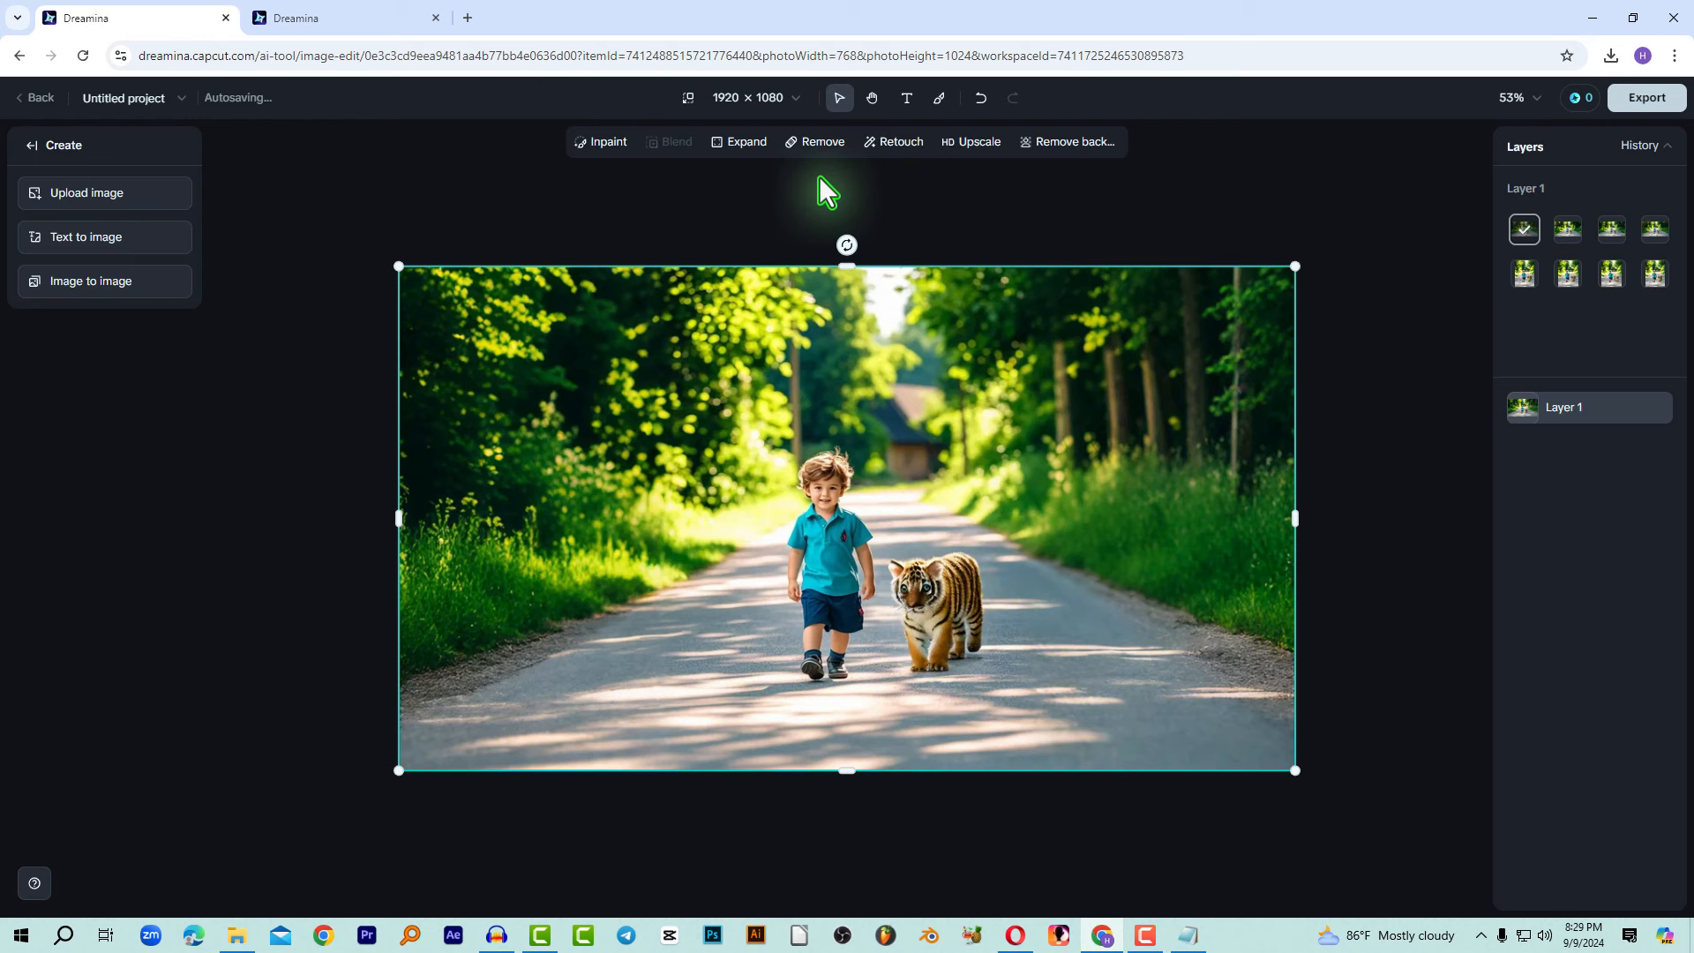
Remove the tiger from the image by brushing over it and accept the result.
left_click(813, 146)
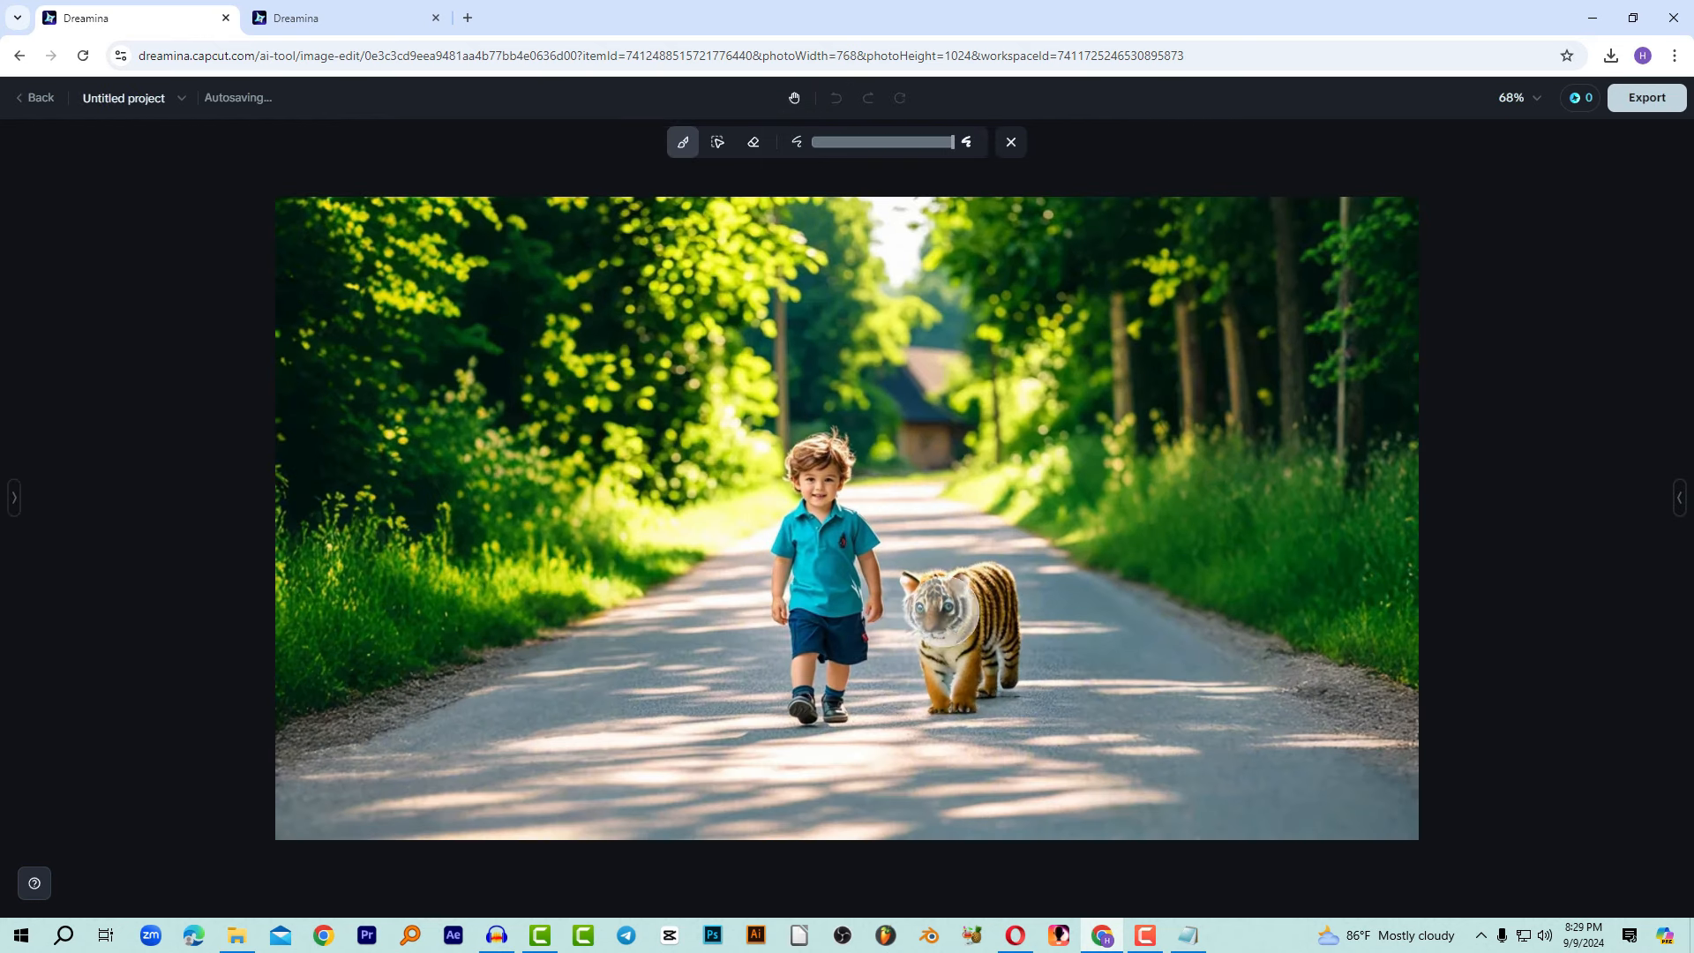
mouse_move(924, 598)
left_mouse_down()
mouse_move(939, 672)
mouse_move(961, 688)
mouse_move(1006, 658)
mouse_move(999, 586)
mouse_move(964, 583)
mouse_move(968, 643)
left_mouse_up()
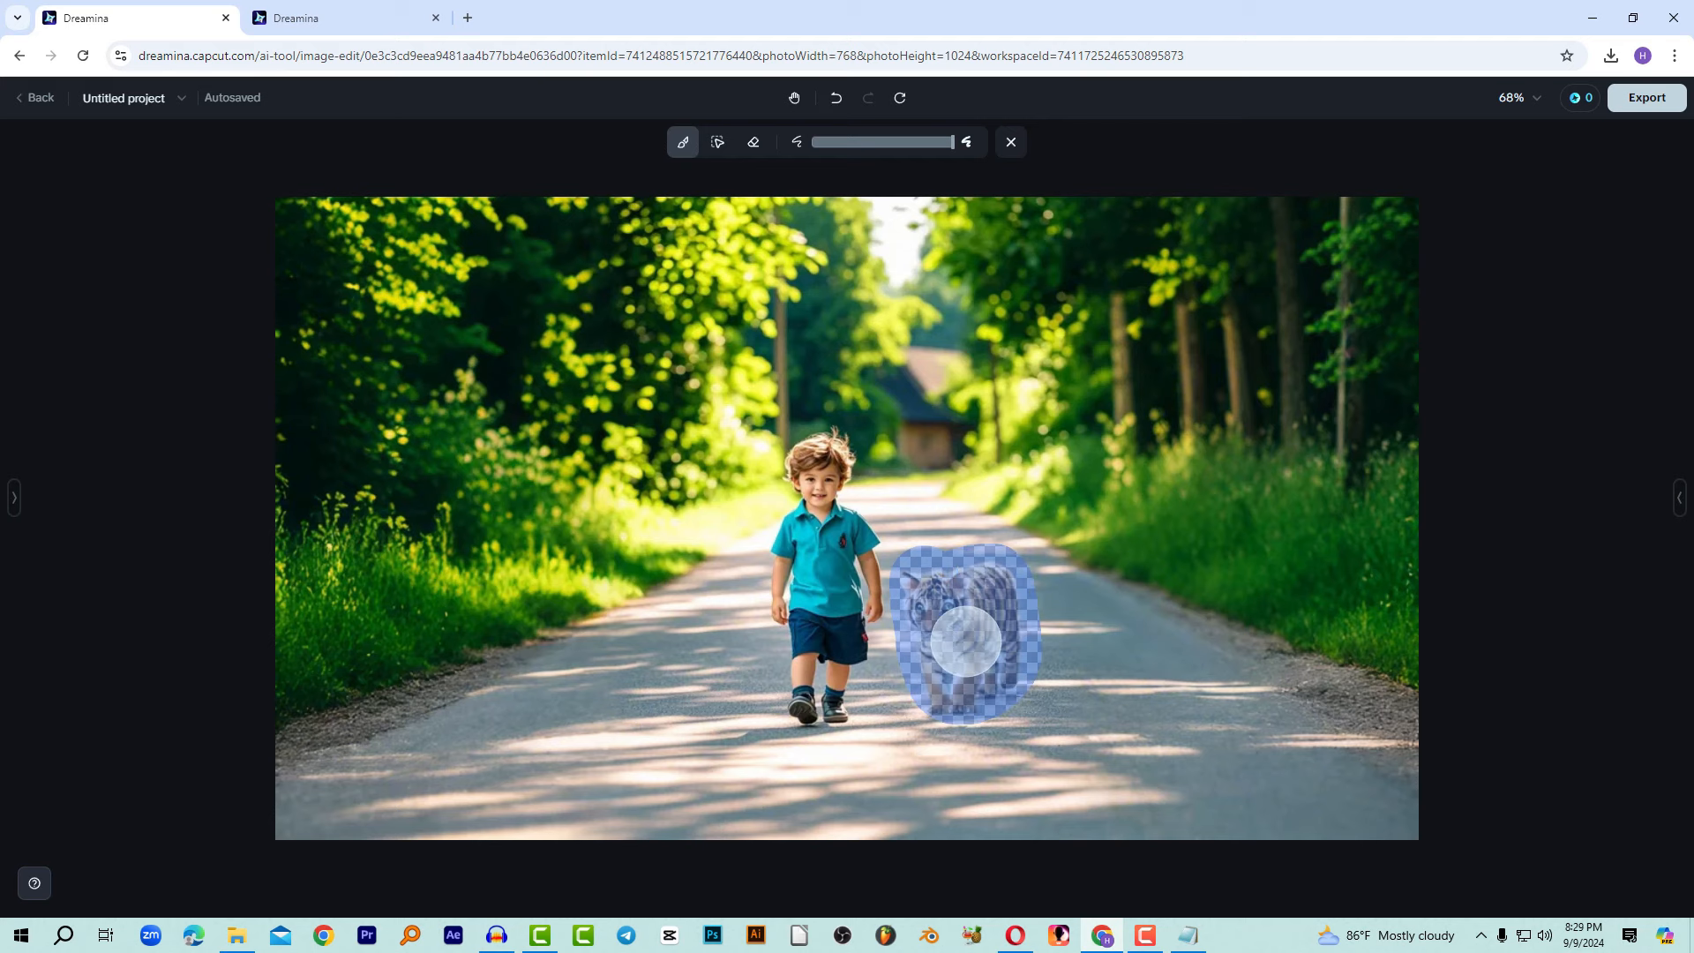
left_click(834, 862)
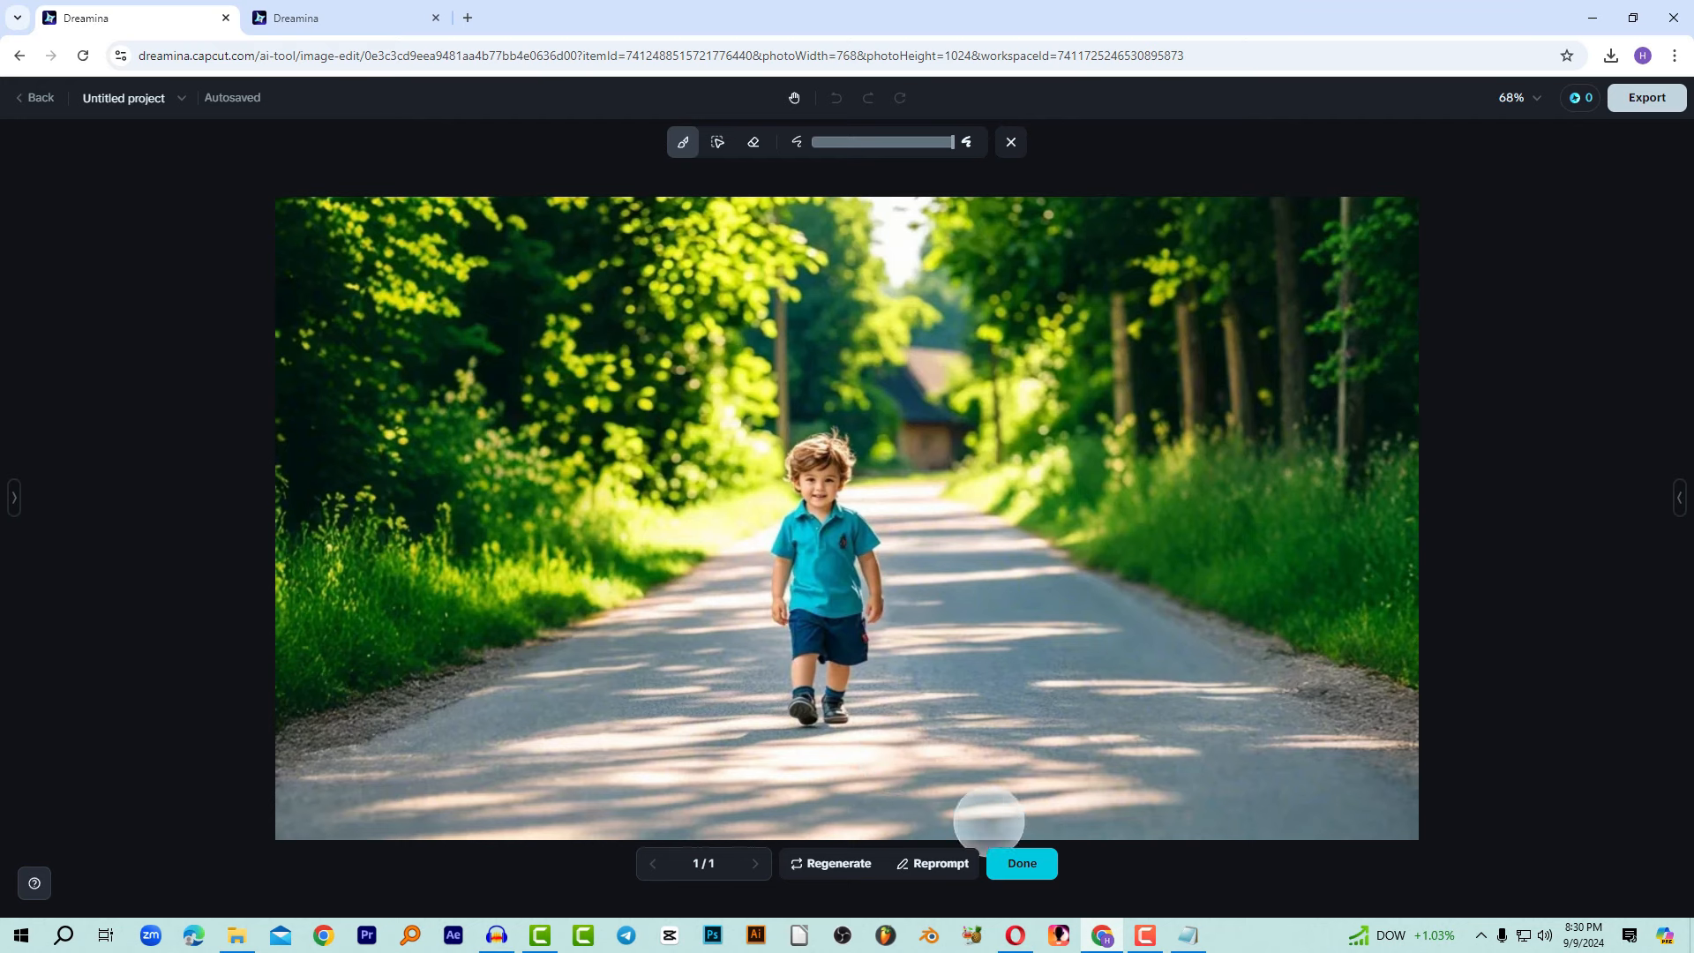
left_click(1023, 870)
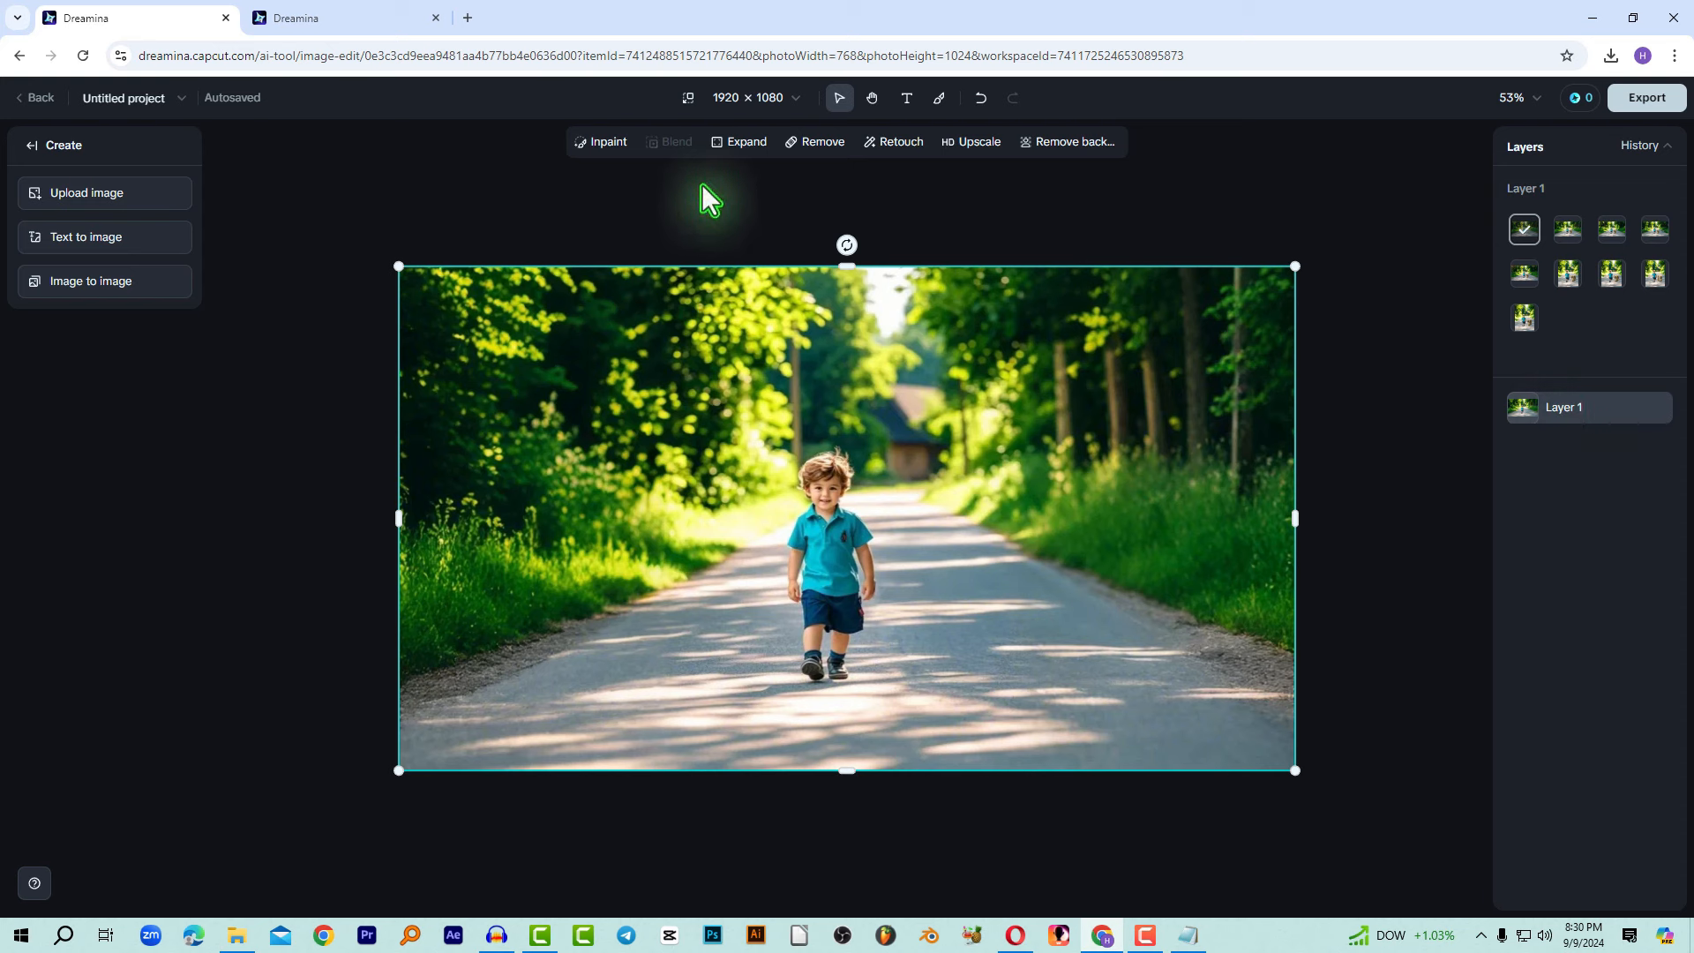
Retouch the image, compare it with the unretouched version in Layer 1's history, and switch back to the unretouched version.
left_click(896, 143)
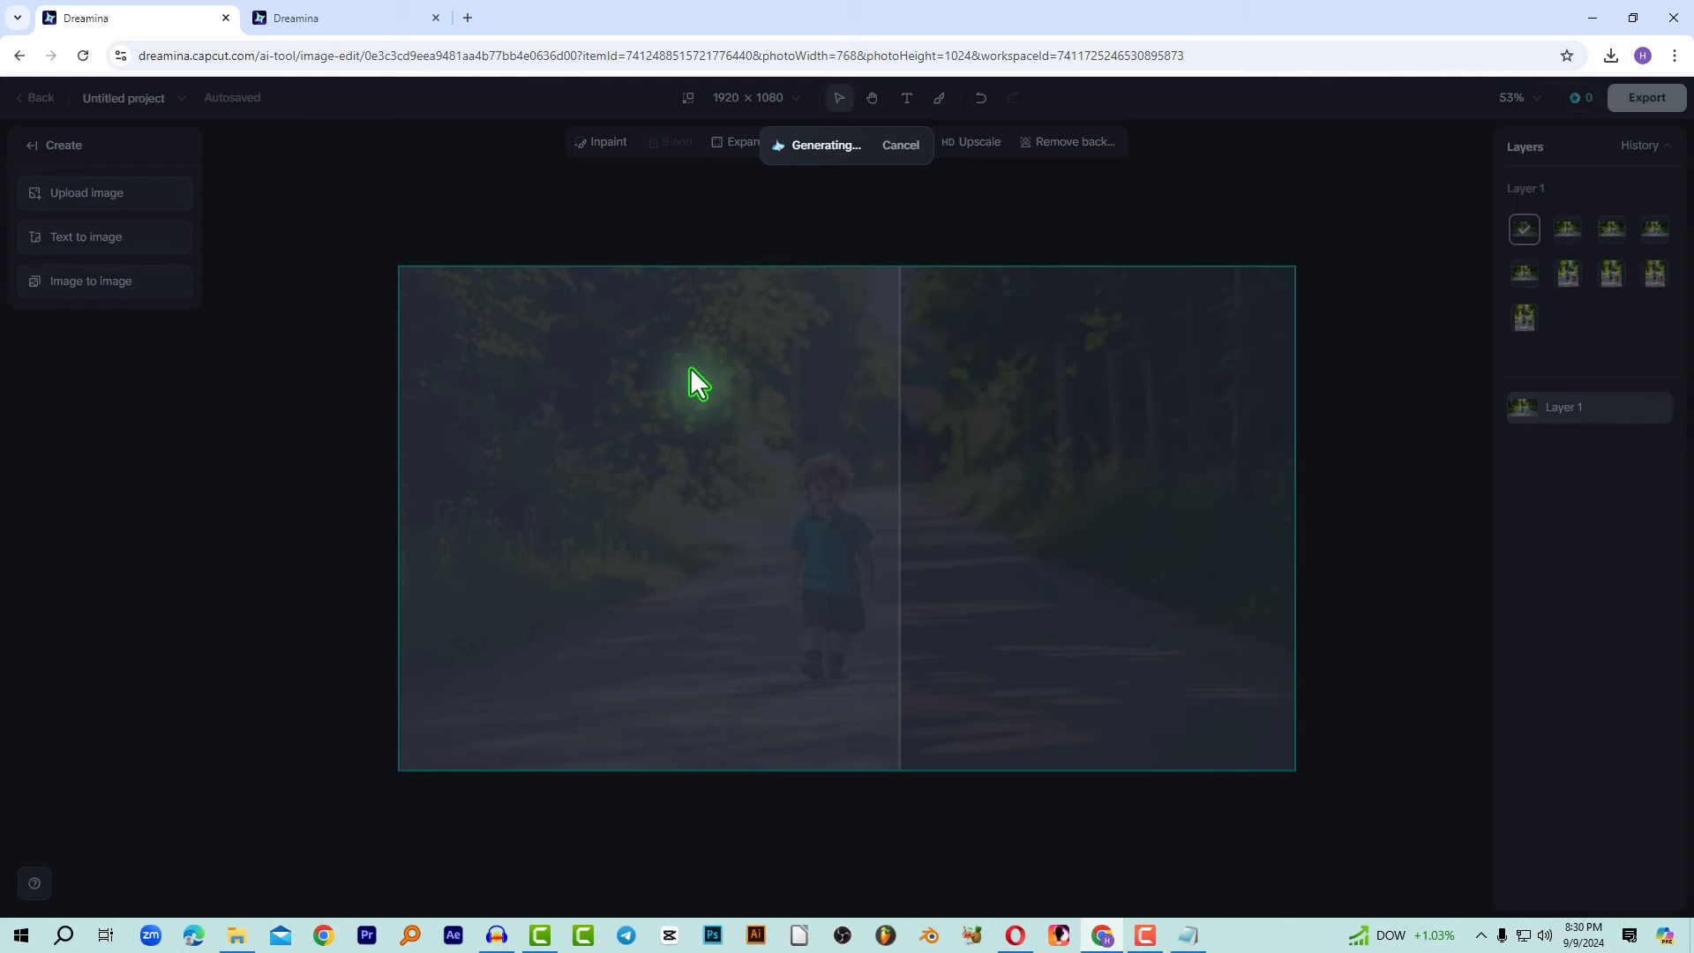
left_click(1560, 231)
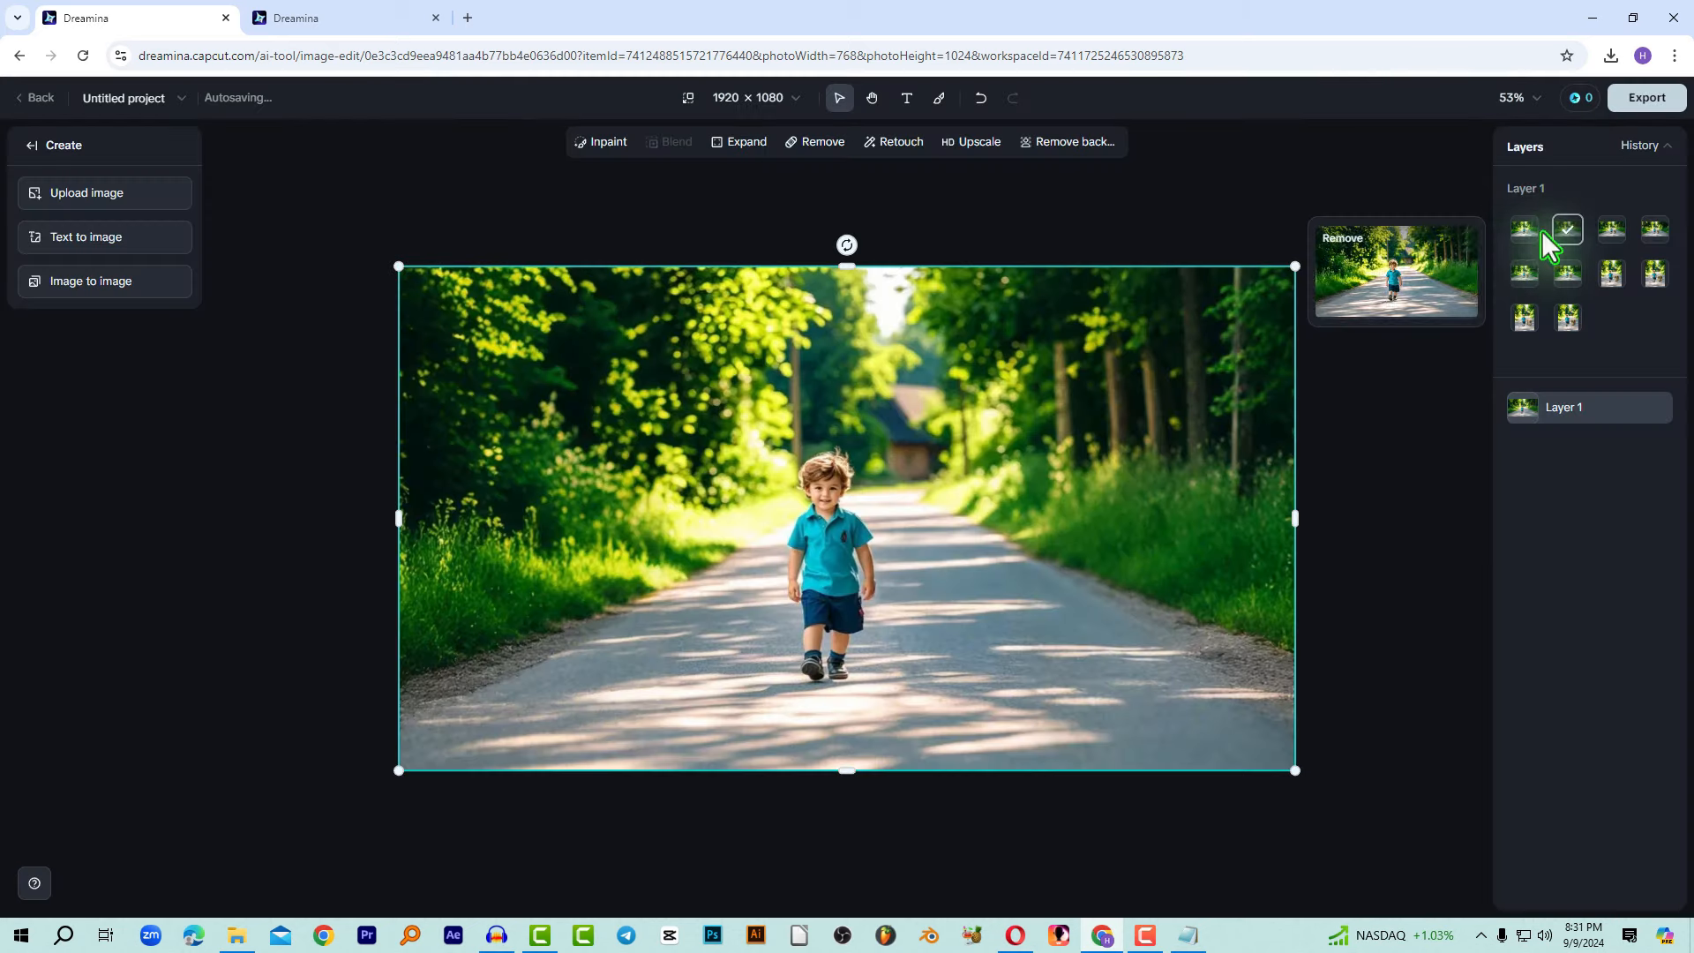
left_click(1524, 229)
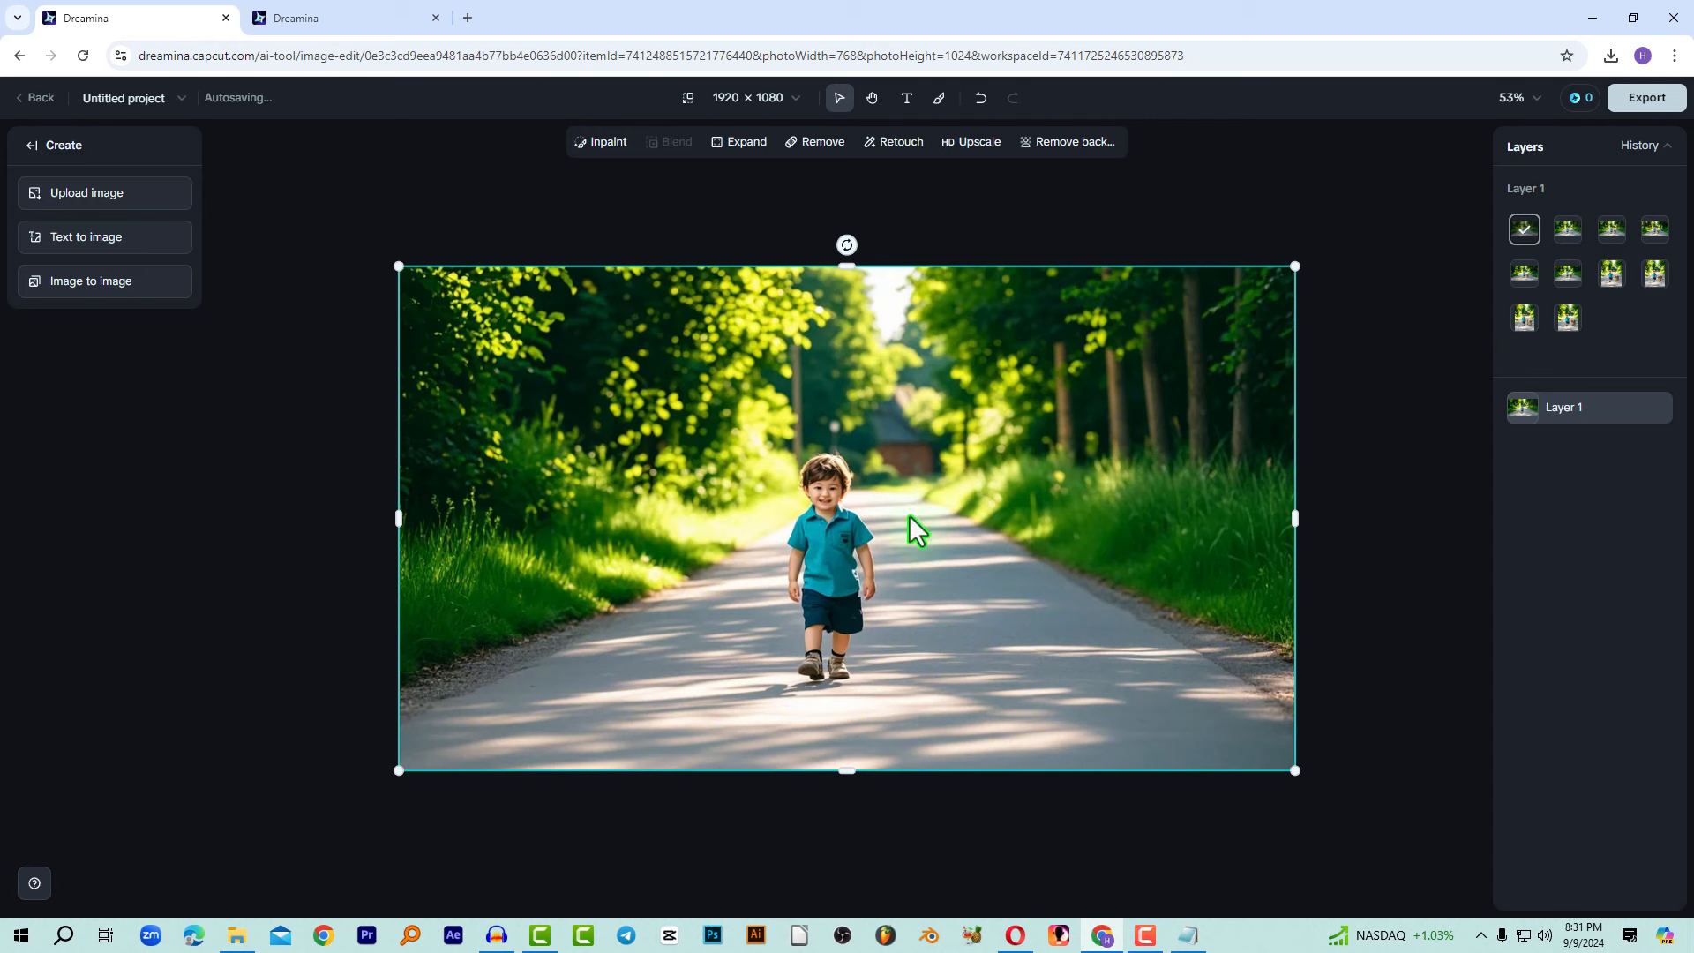
left_click(1560, 232)
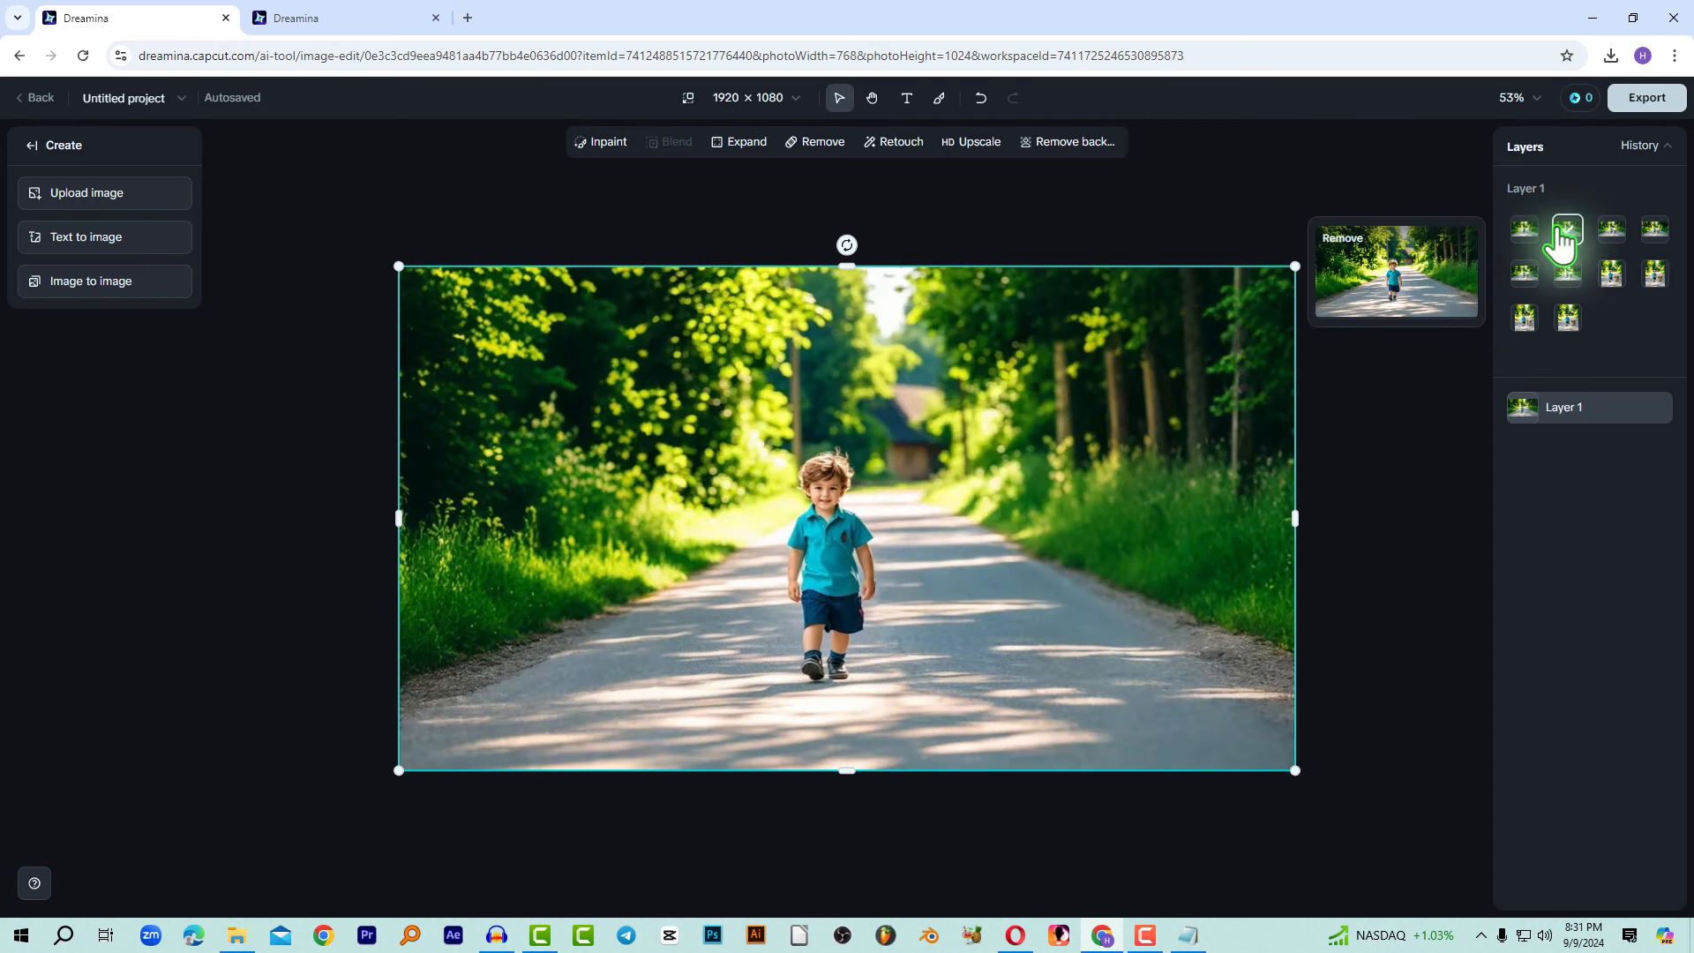
left_click(1524, 231)
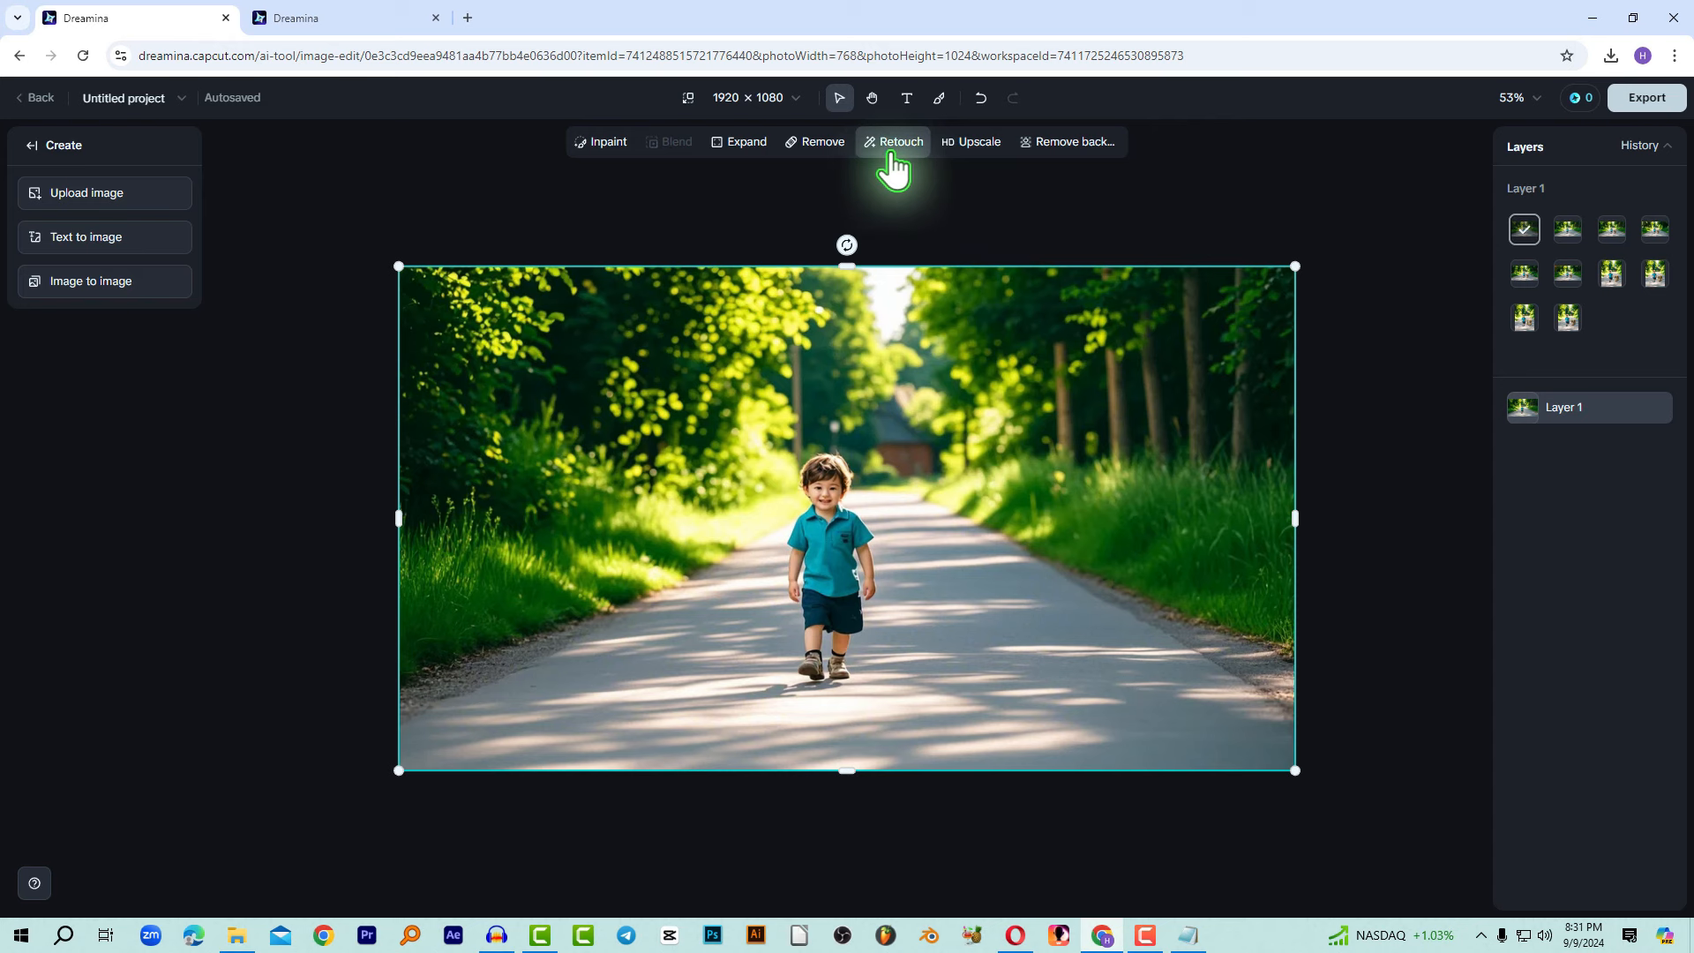
left_click(1567, 229)
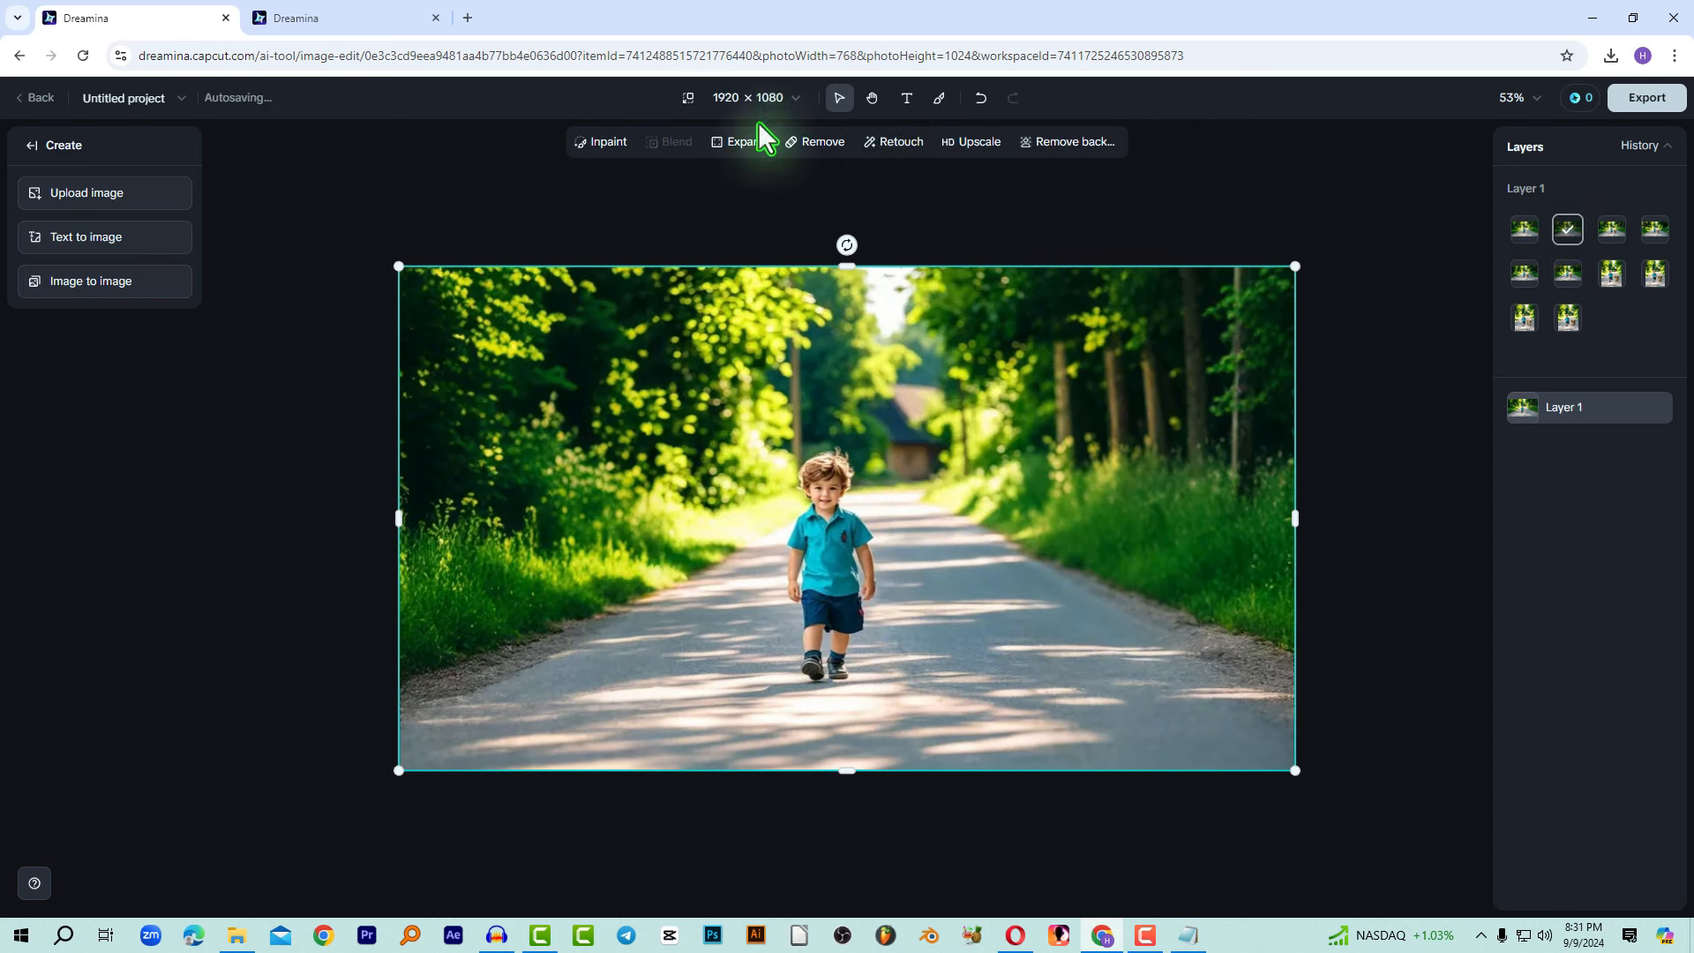
Inpaint brushed strips of grass along both sides of the road with the prompt "white and yellow flower".
left_click(596, 143)
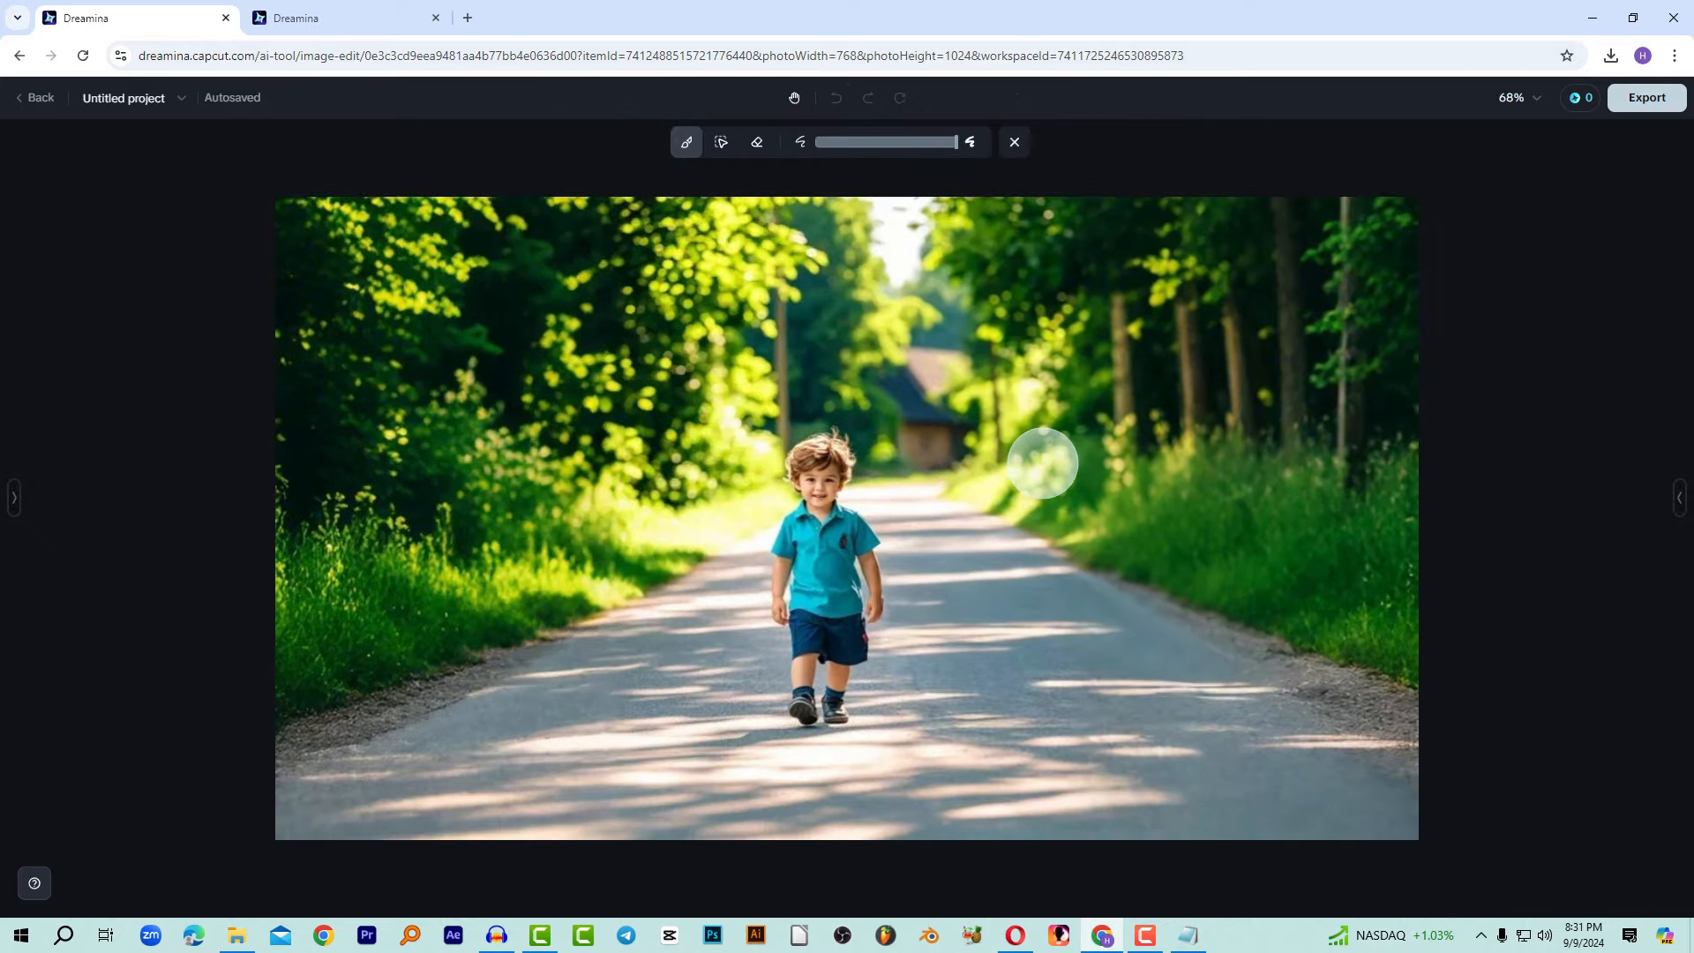
left_click_drag(1040, 461, 1407, 609)
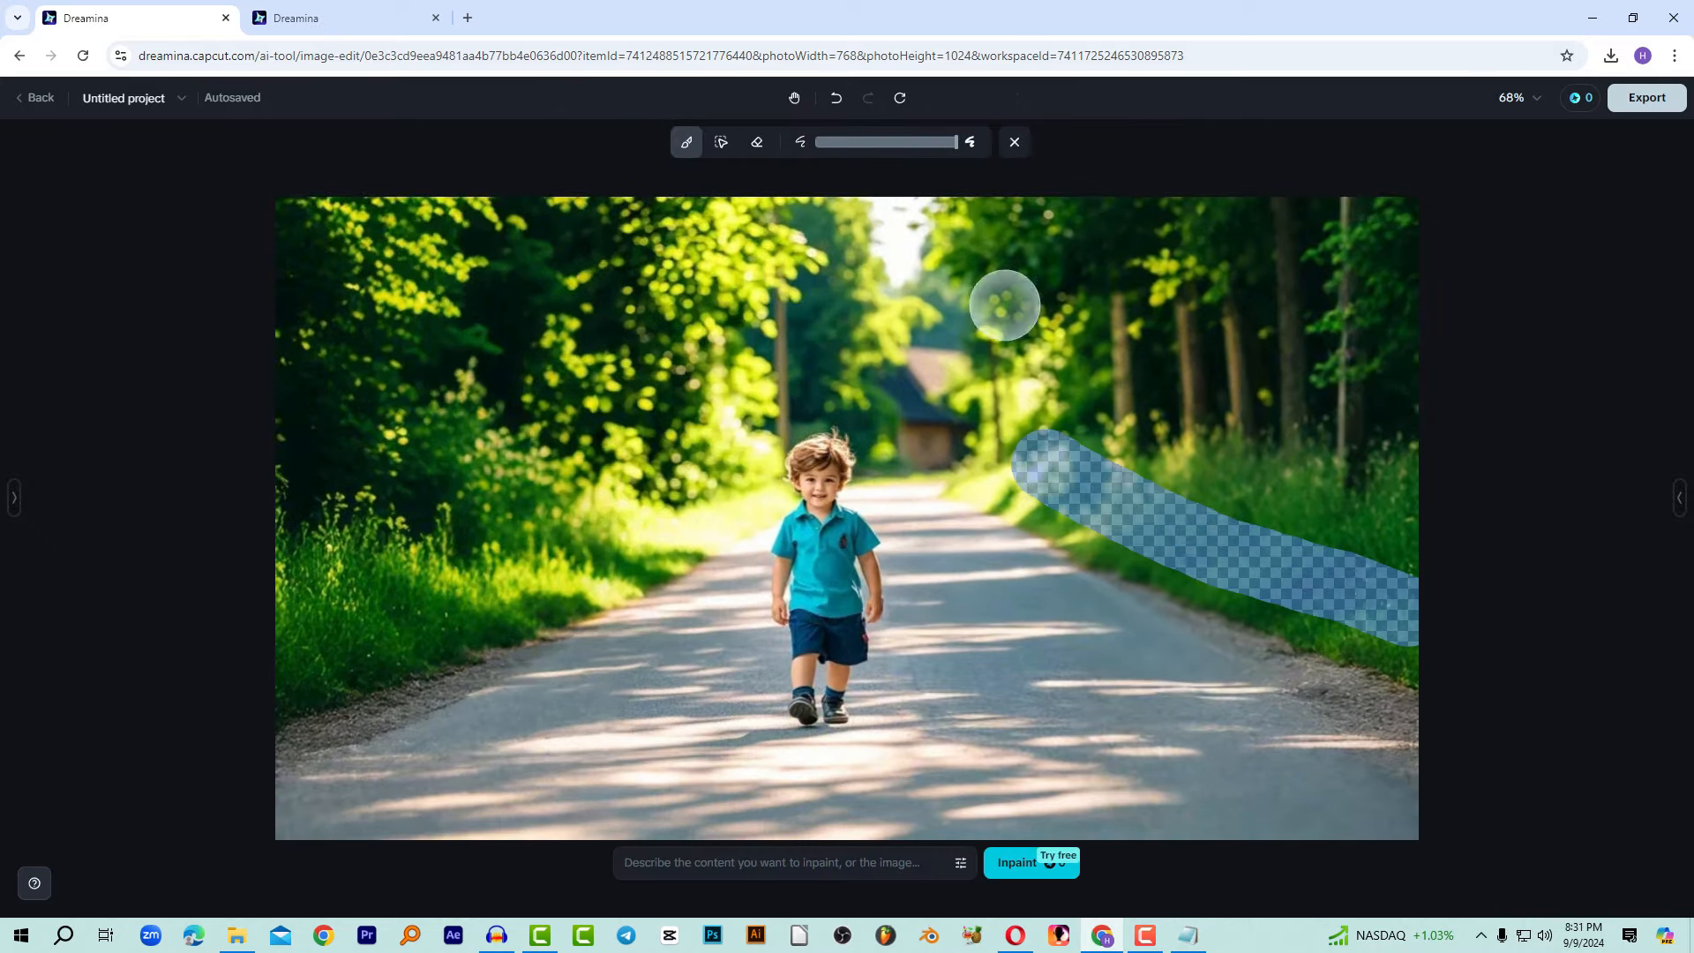
left_click_drag(579, 541, 227, 679)
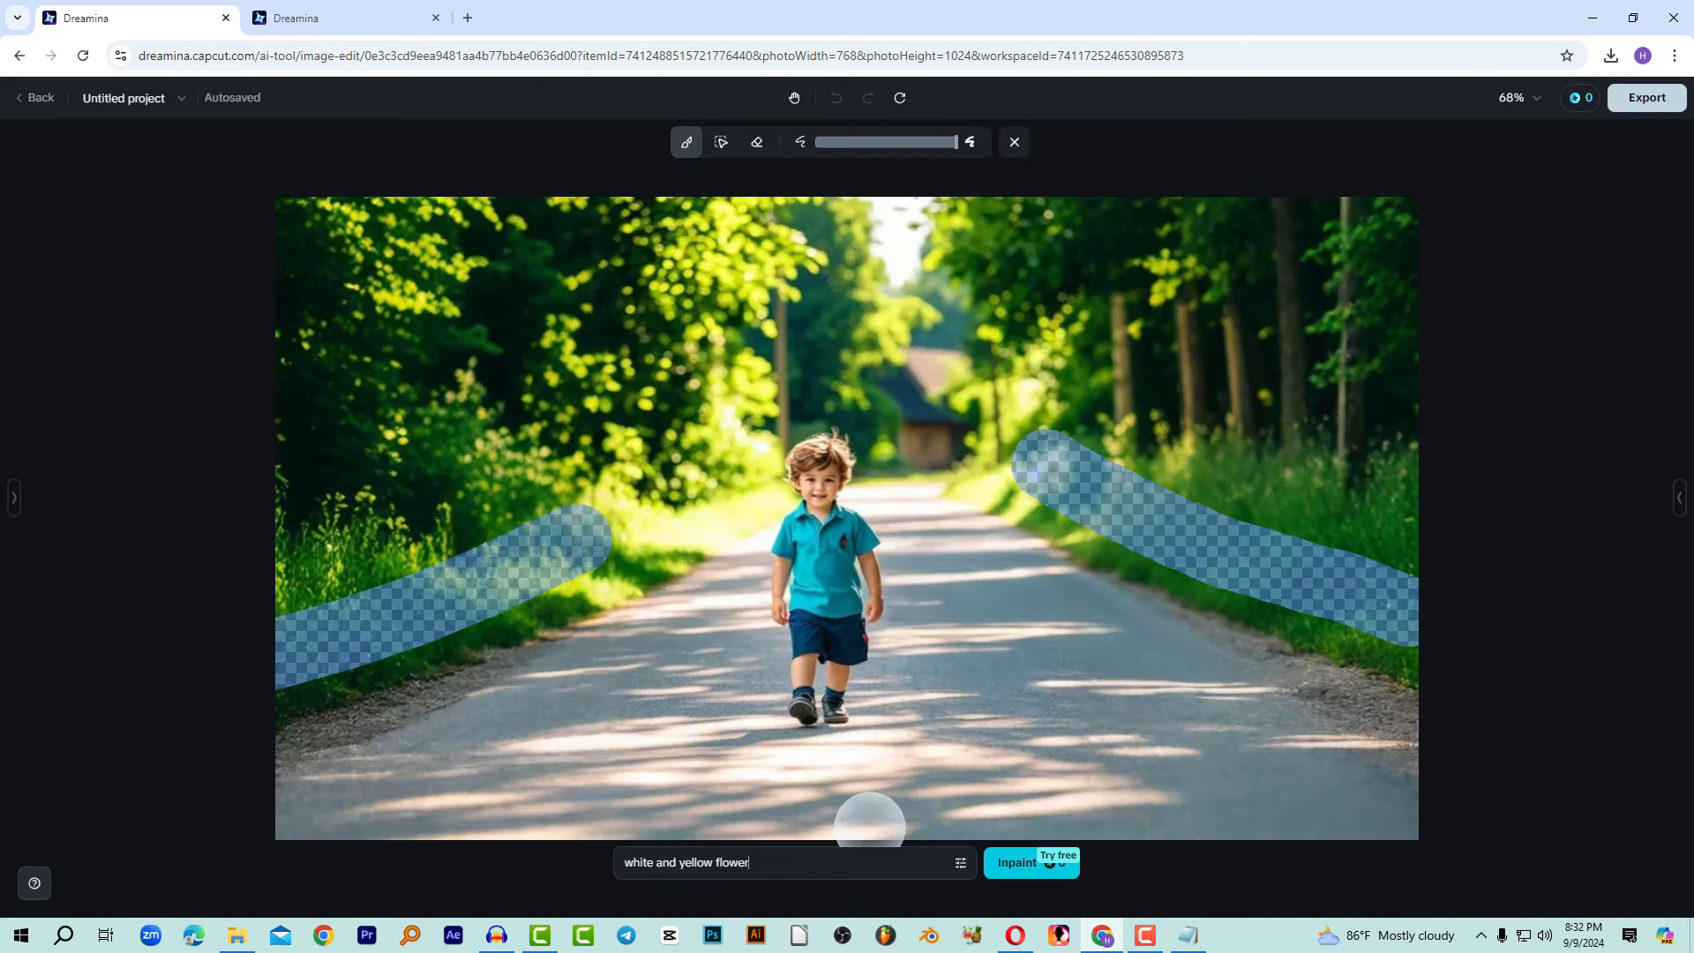
left_click(1024, 868)
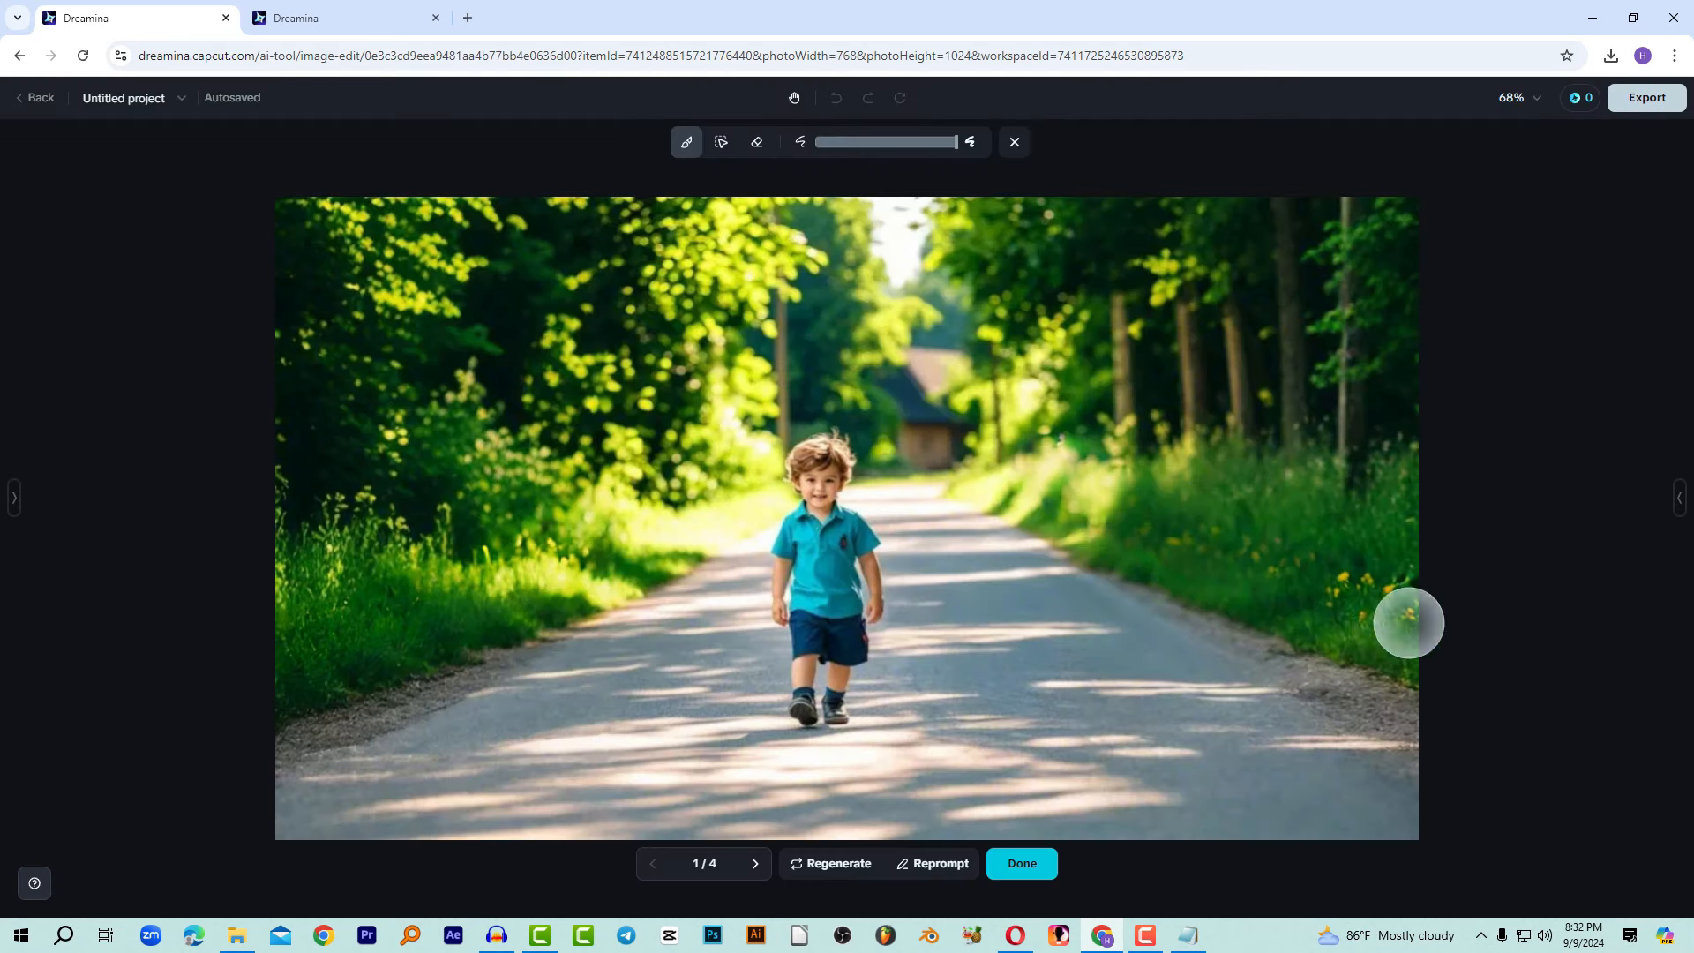
Browse through the four flower variations and accept the fourth one.
left_click(755, 865)
left_click(755, 864)
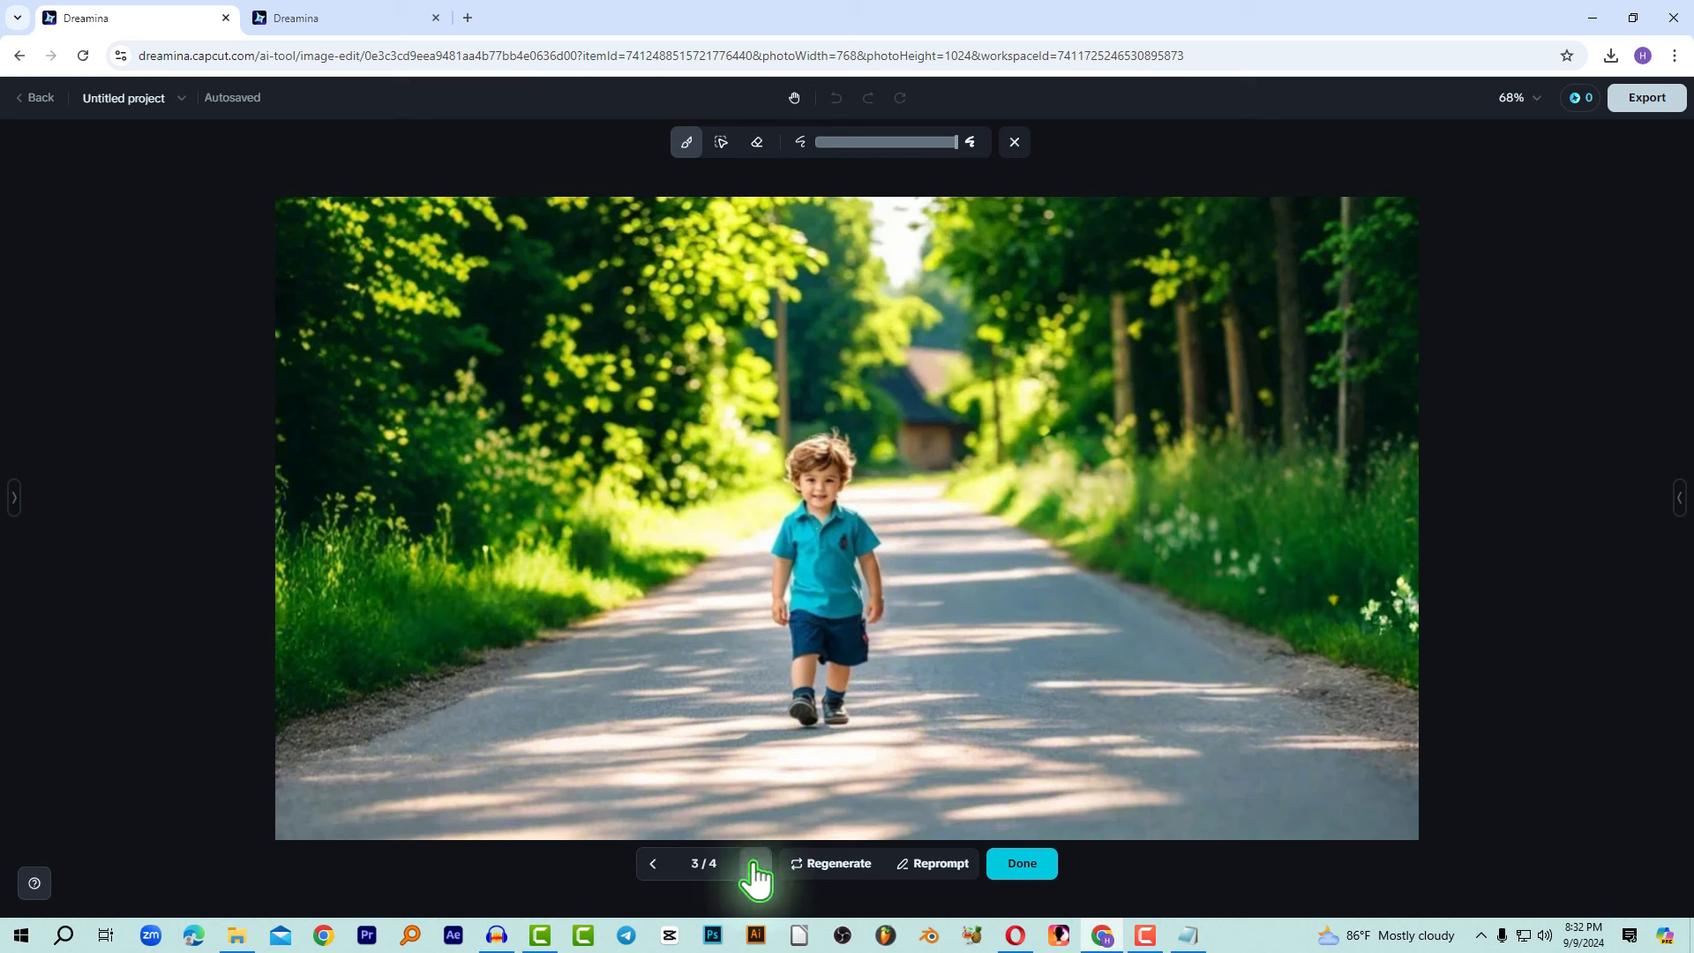
left_click(755, 865)
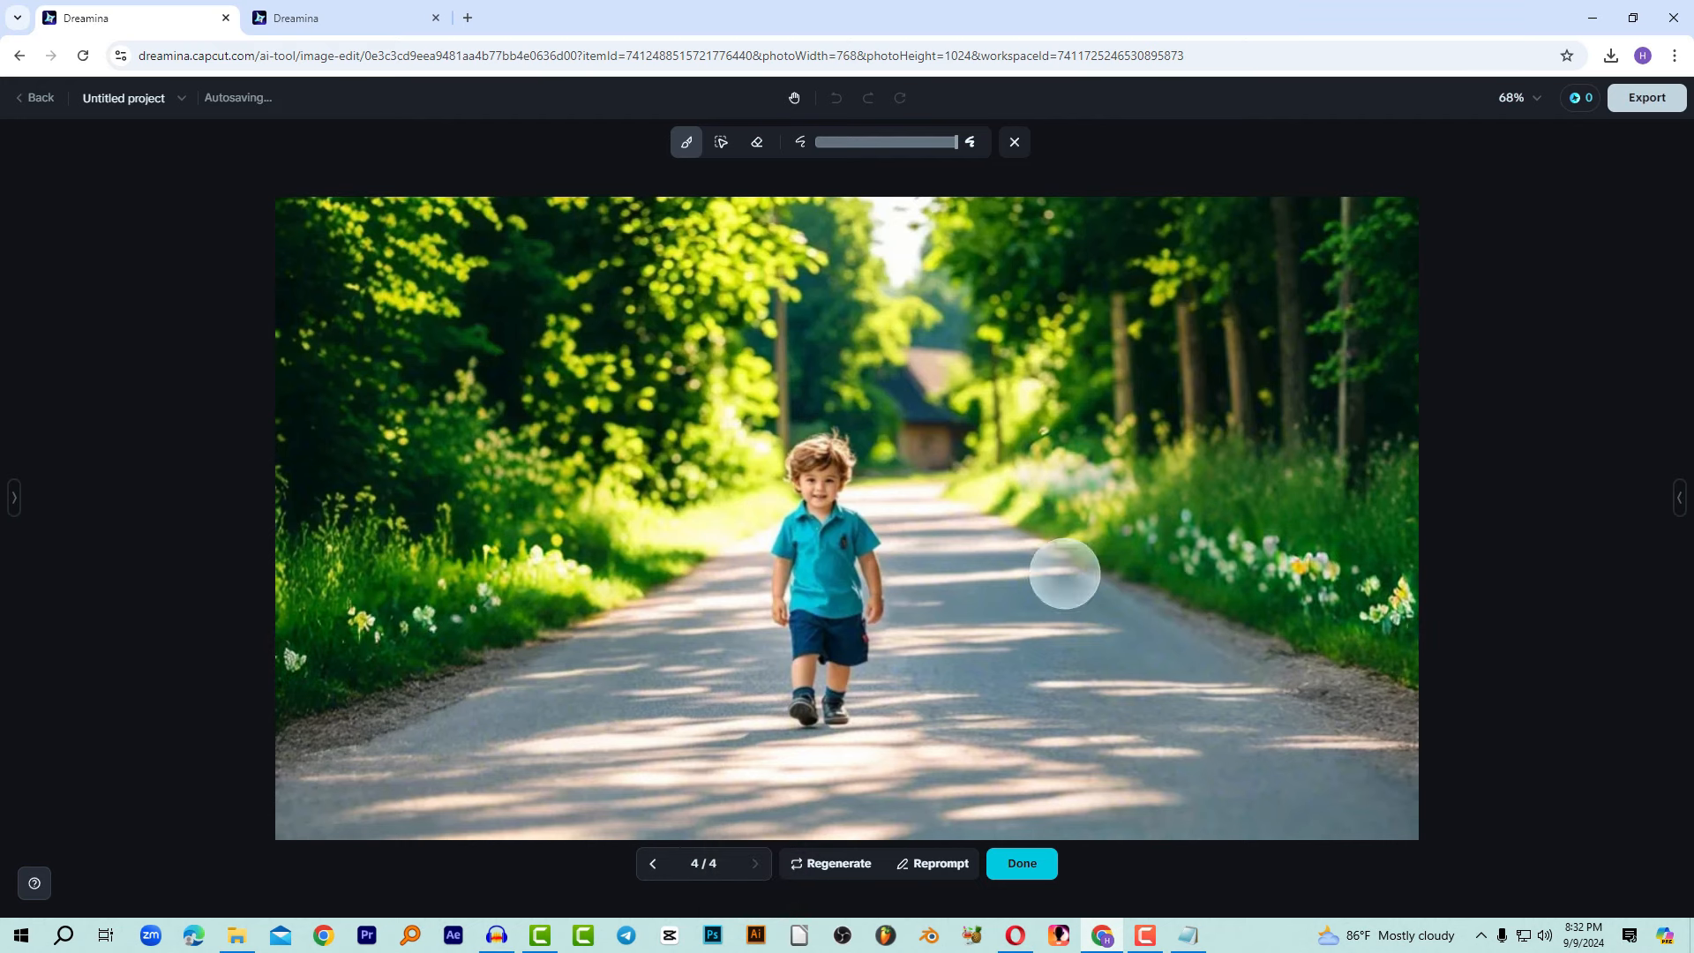
left_click(1034, 873)
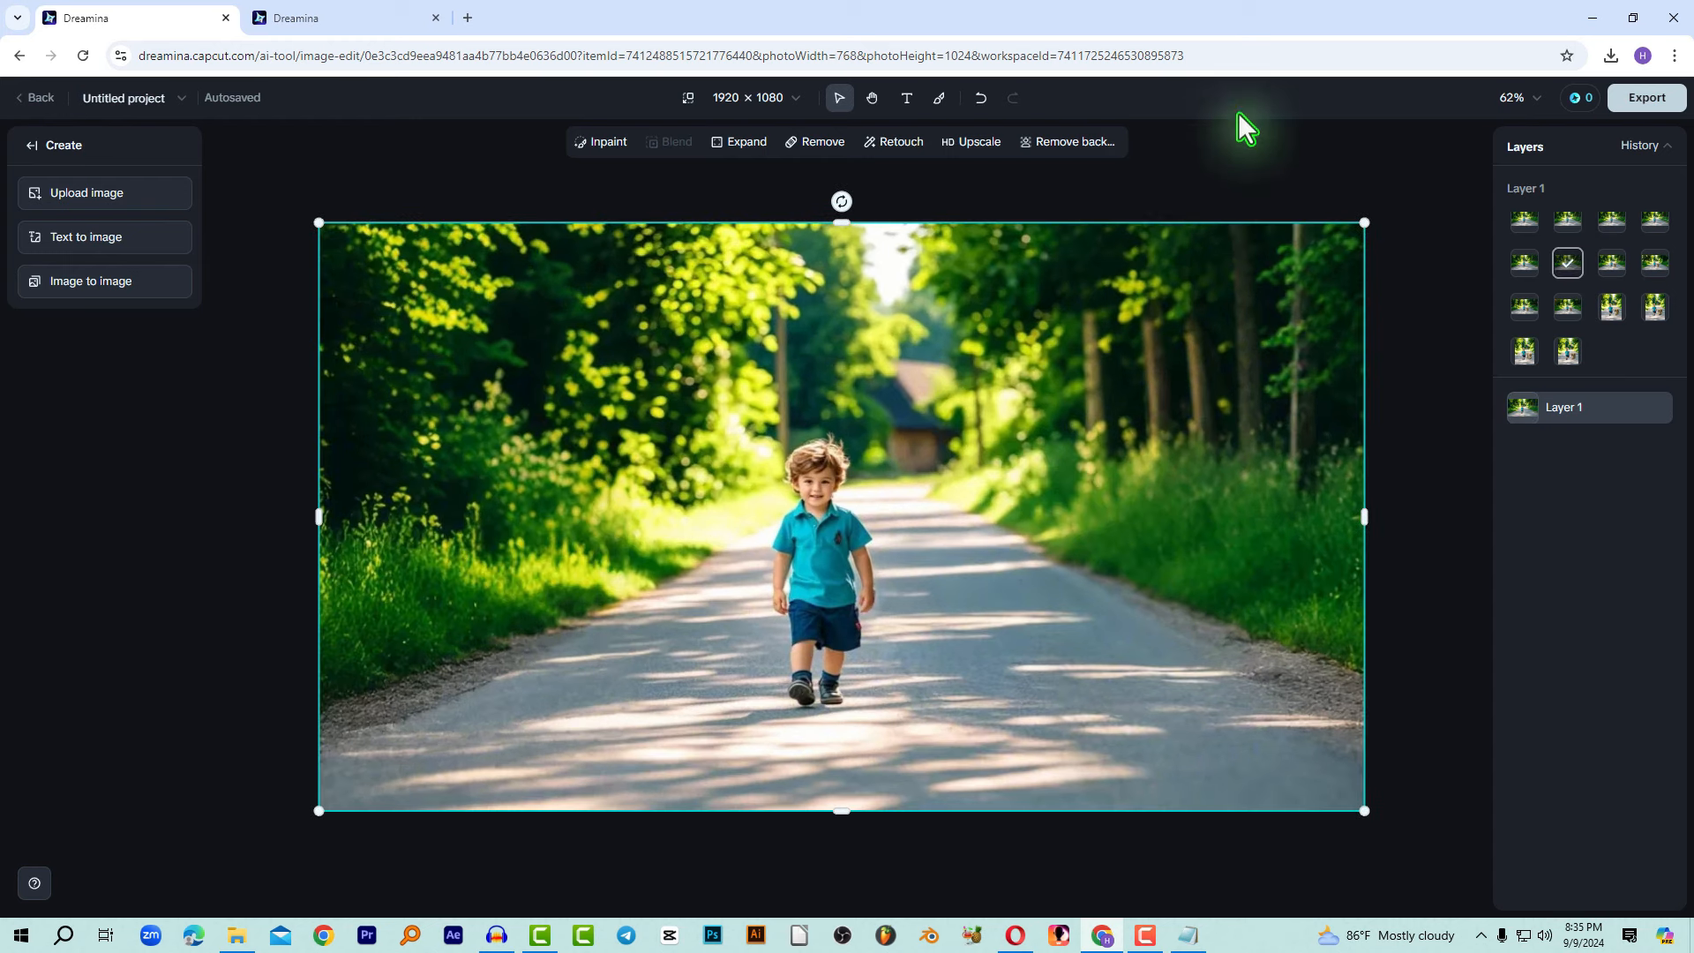
Export the selected layer as a JPEG at 1x size and download it.
left_click(1647, 99)
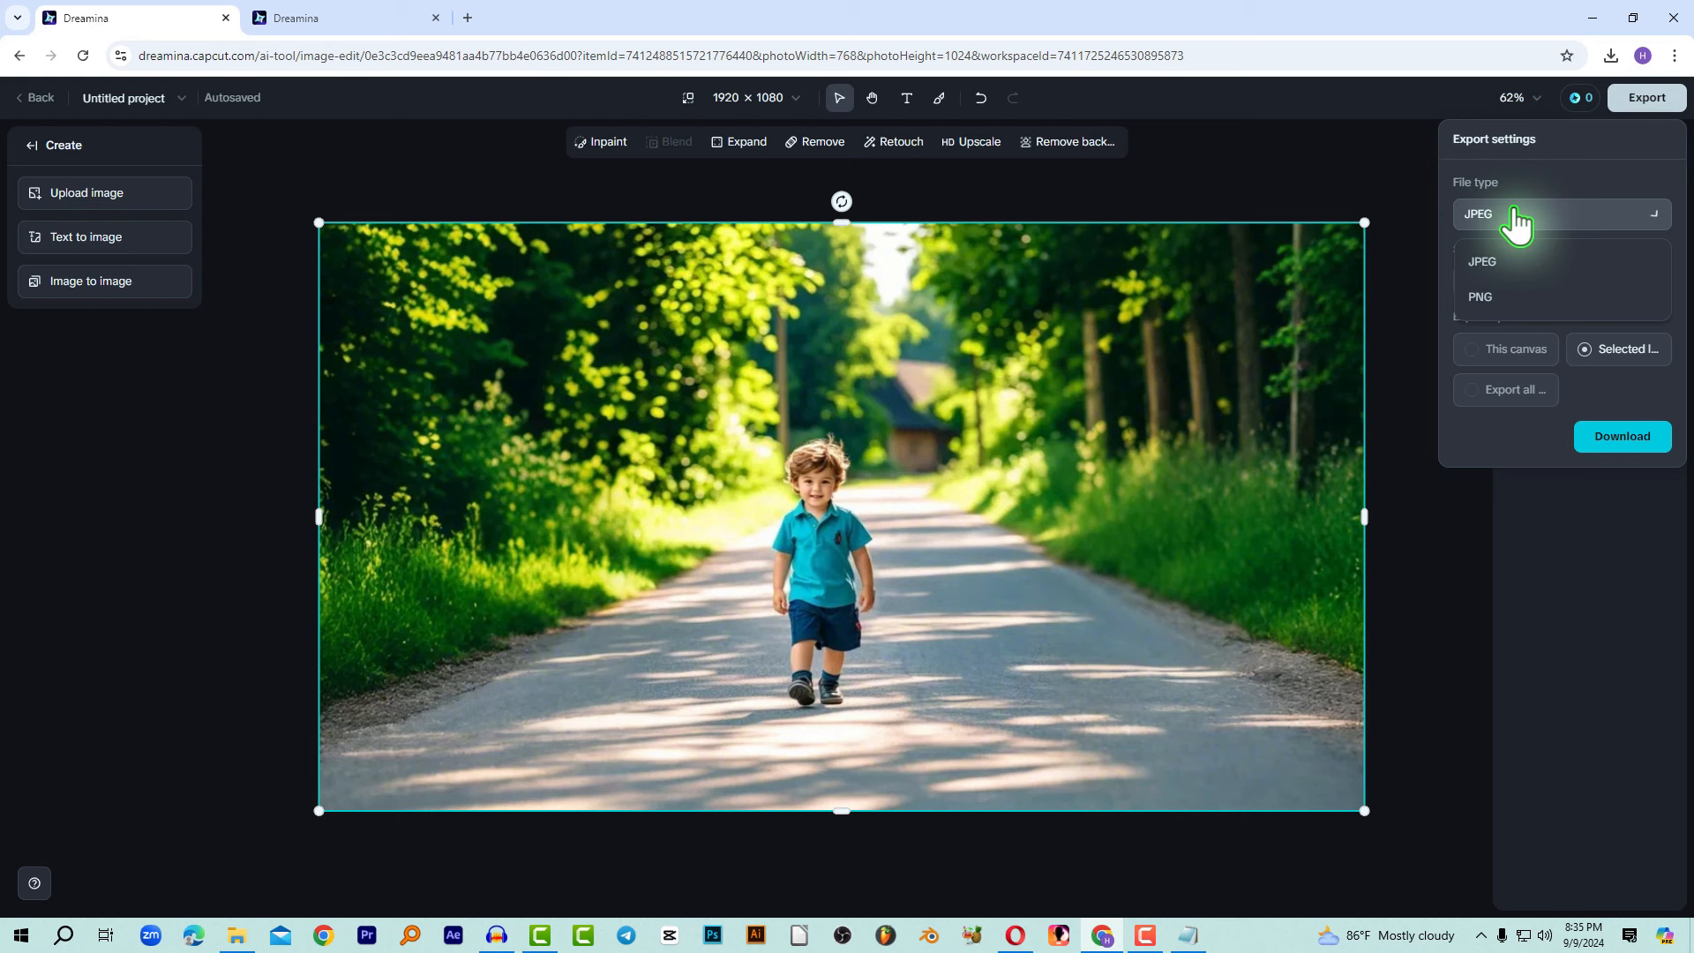
left_click(1511, 266)
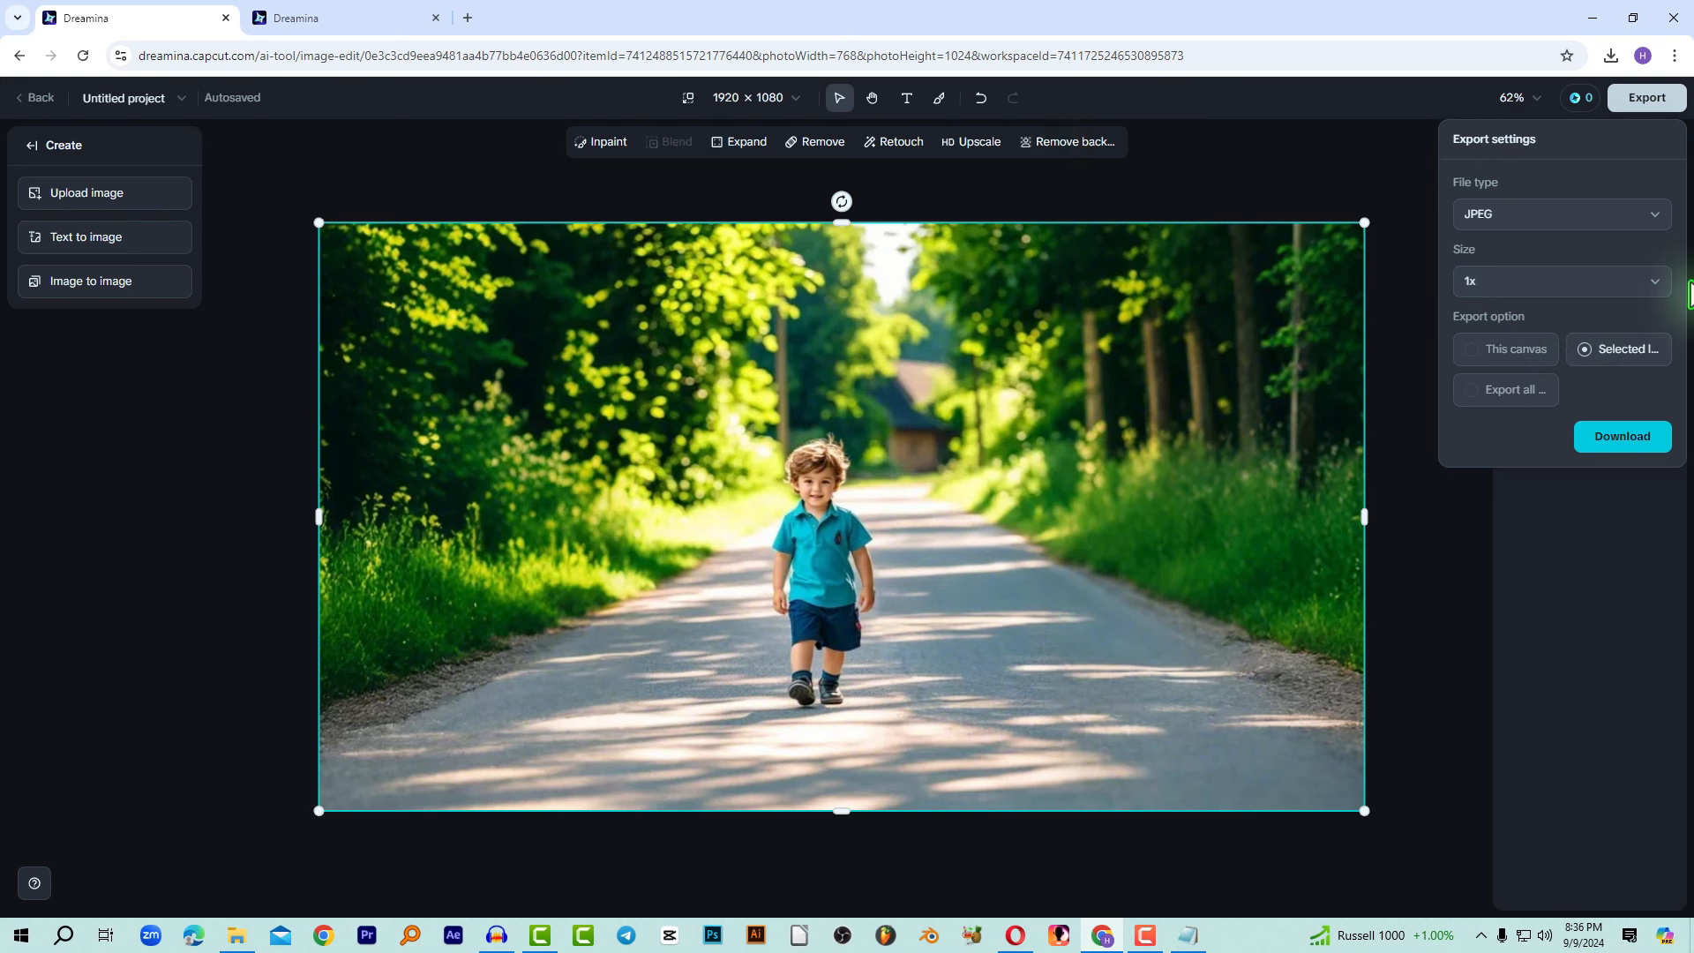
left_click(1535, 282)
left_click(1534, 284)
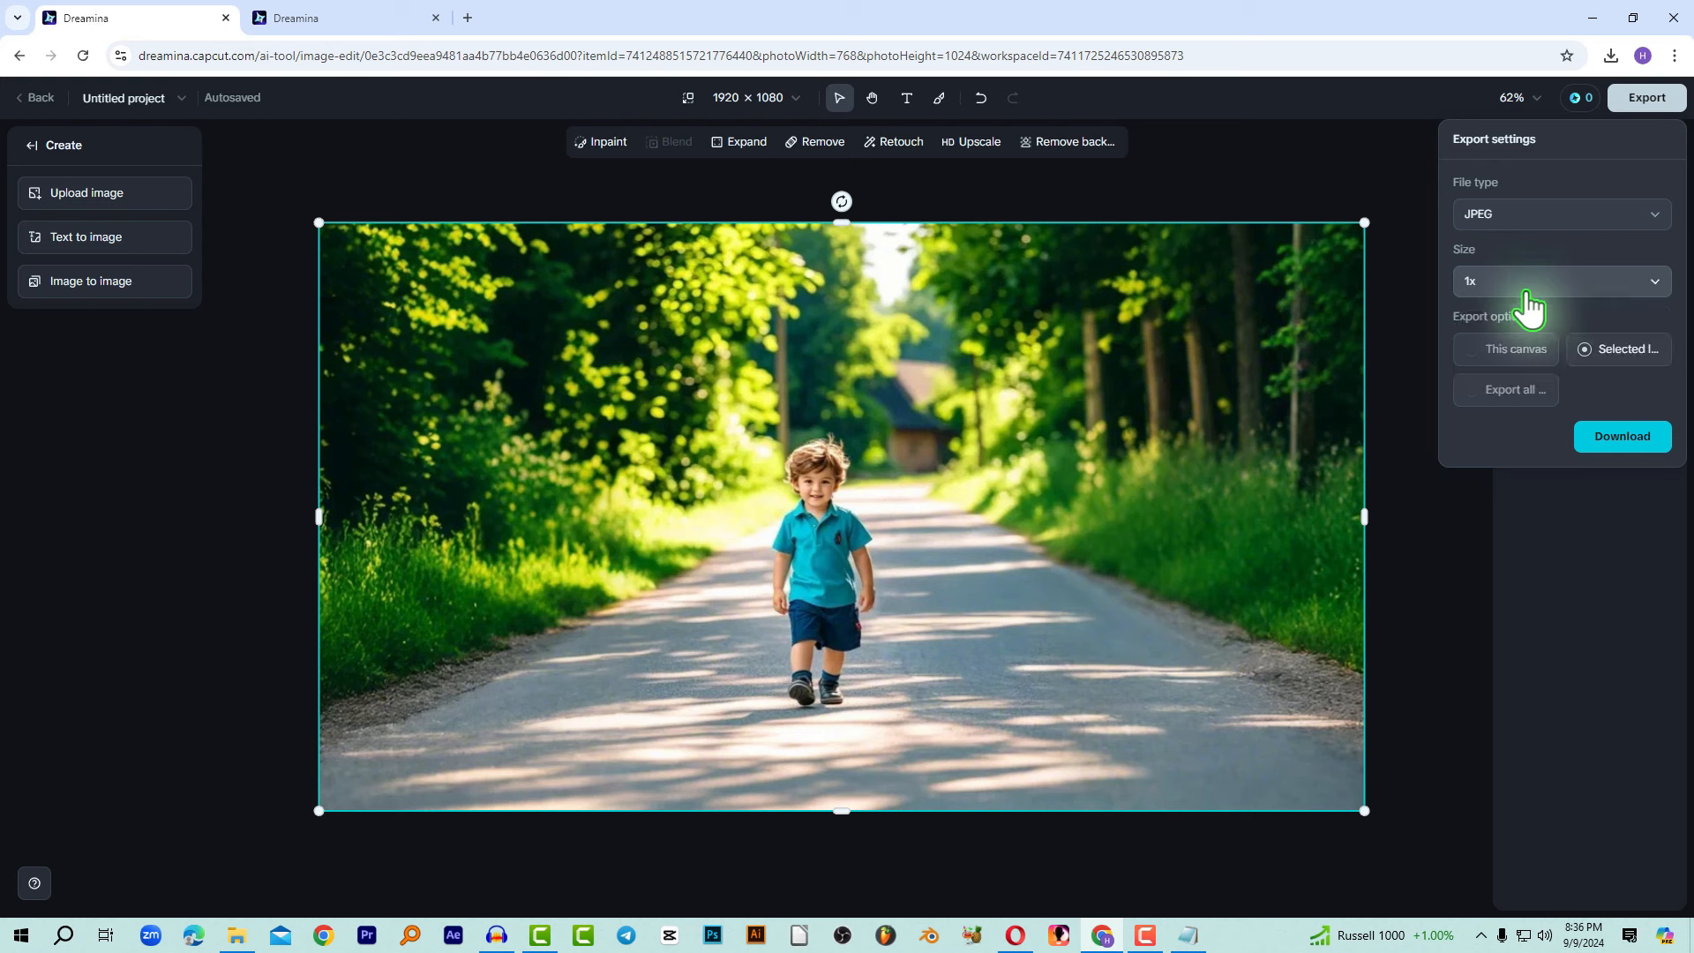
left_click(1516, 284)
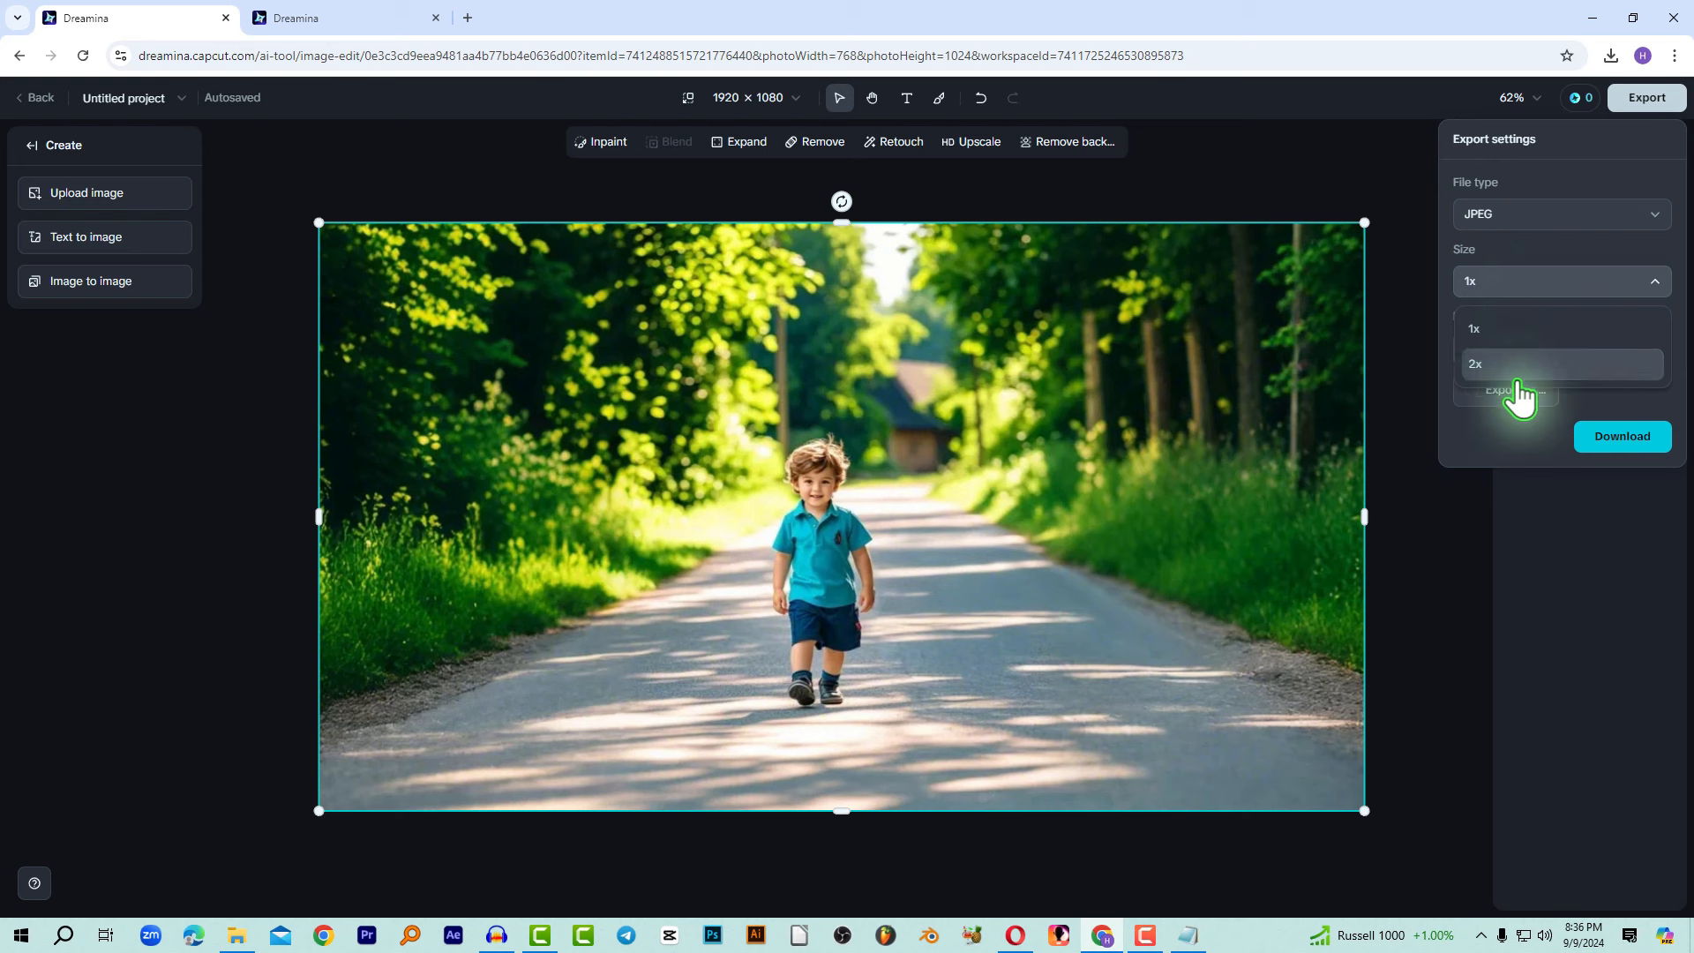
left_click(1517, 330)
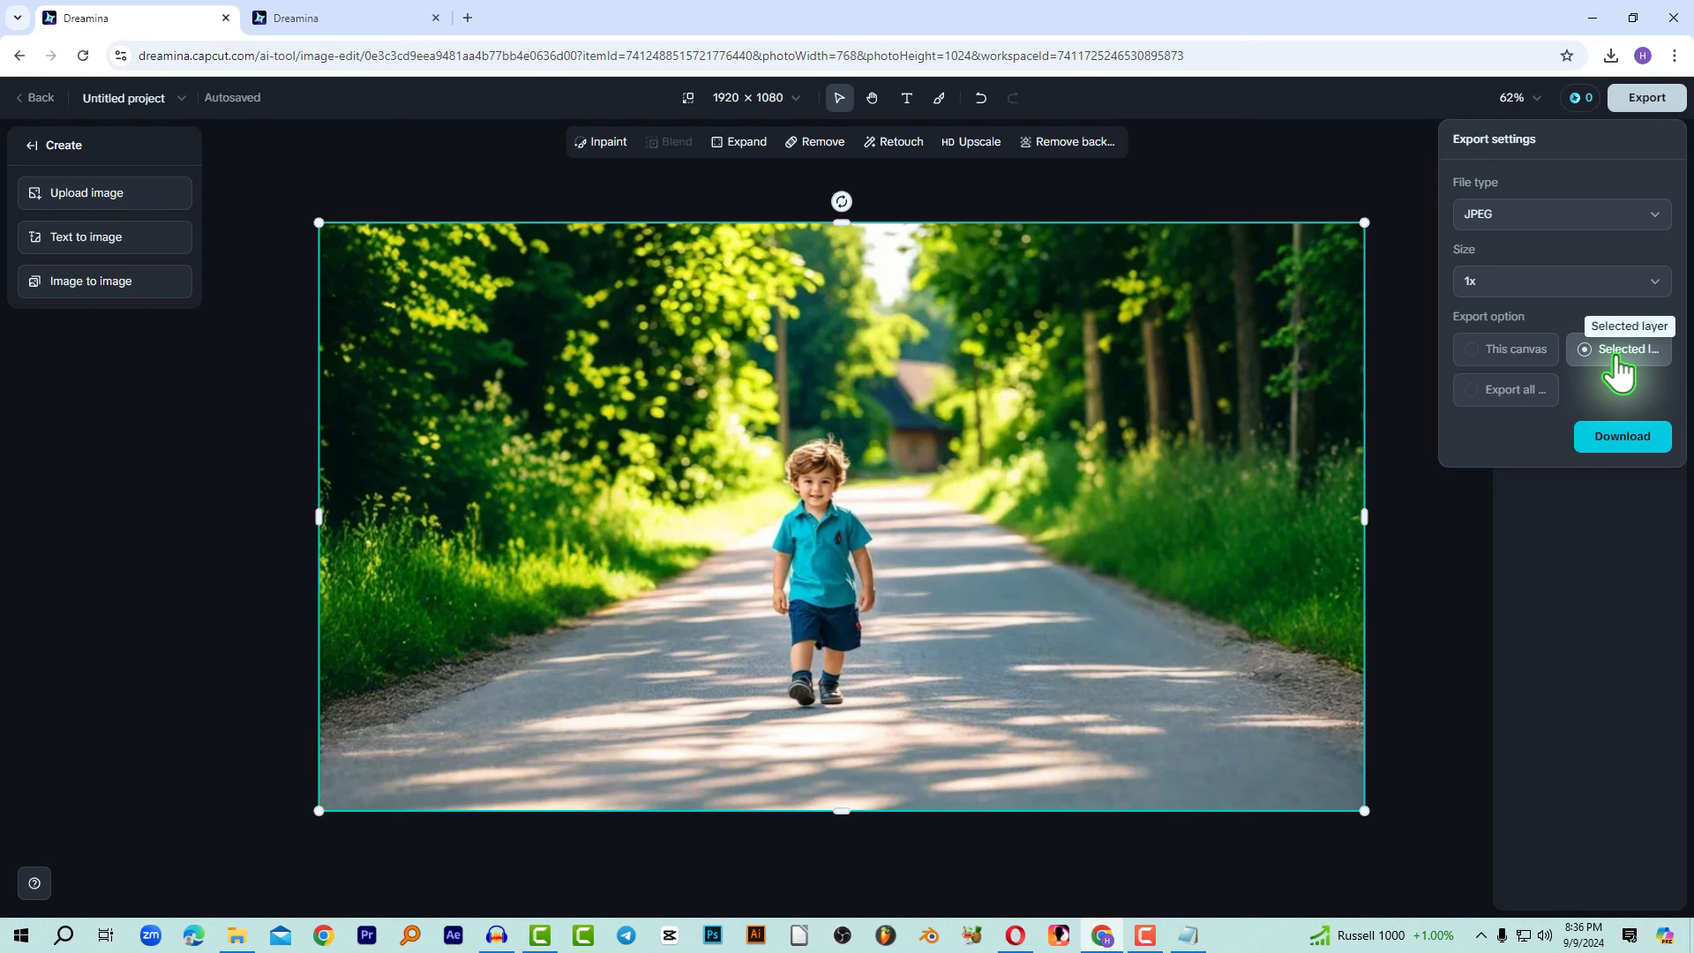
left_click(1626, 456)
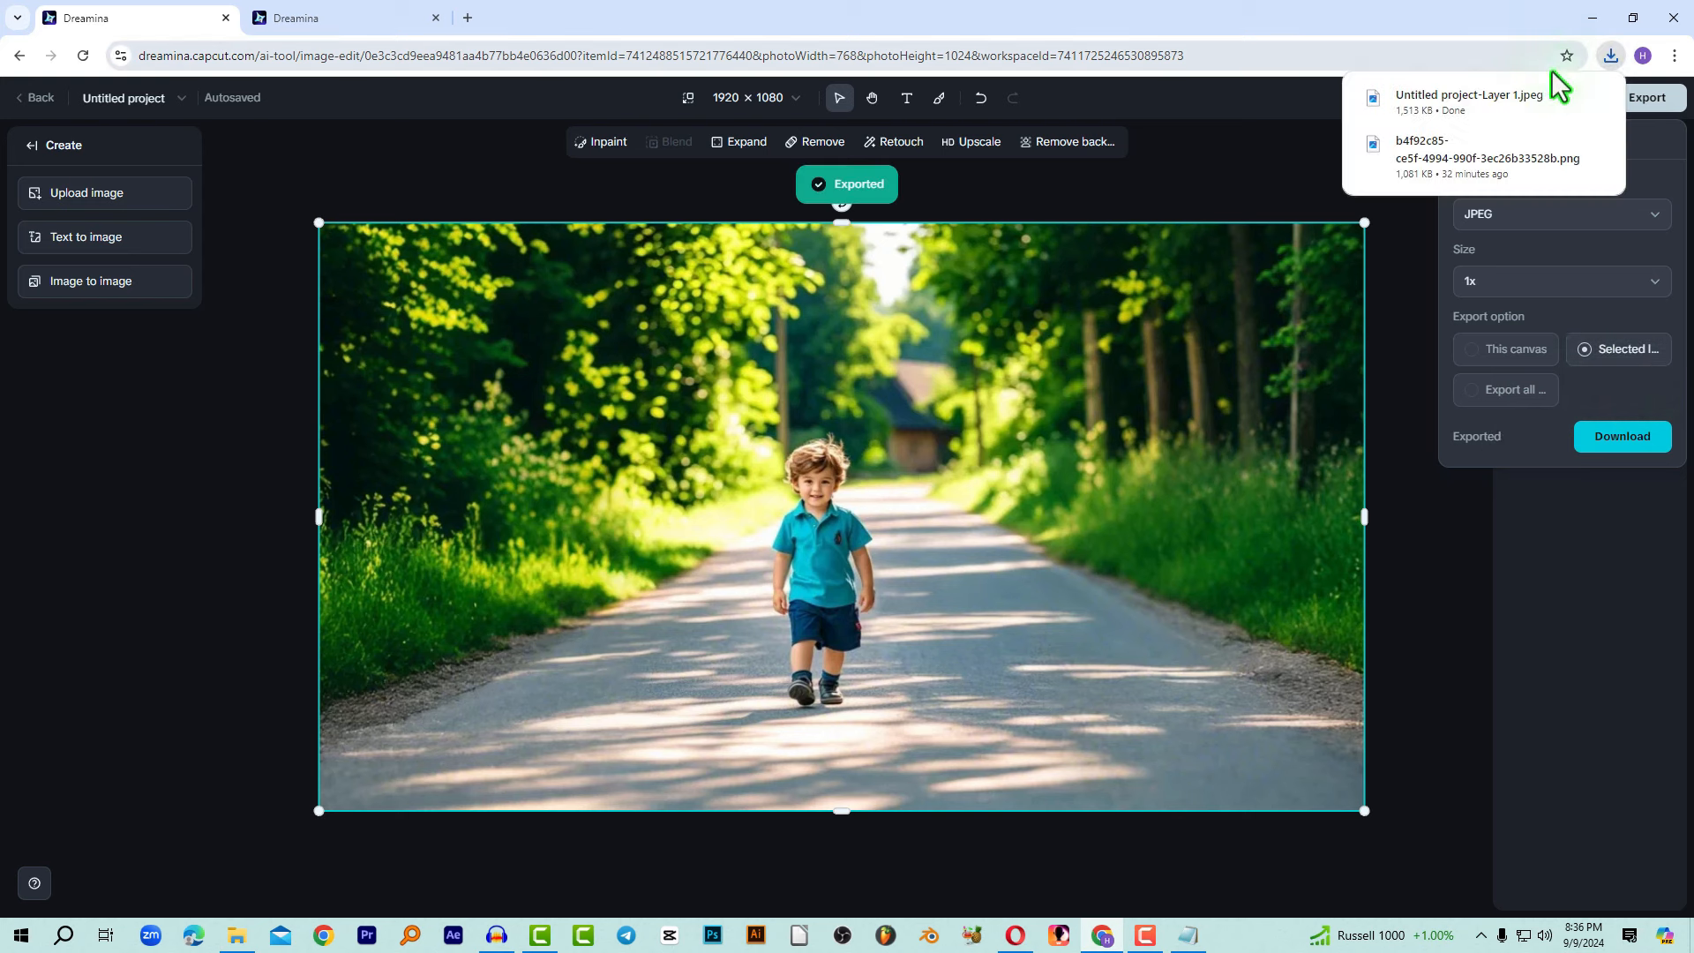
View the downloaded road image enlarged from the Downloads folder, return to the Dreamina project and dismiss the export settings.
left_click(1584, 102)
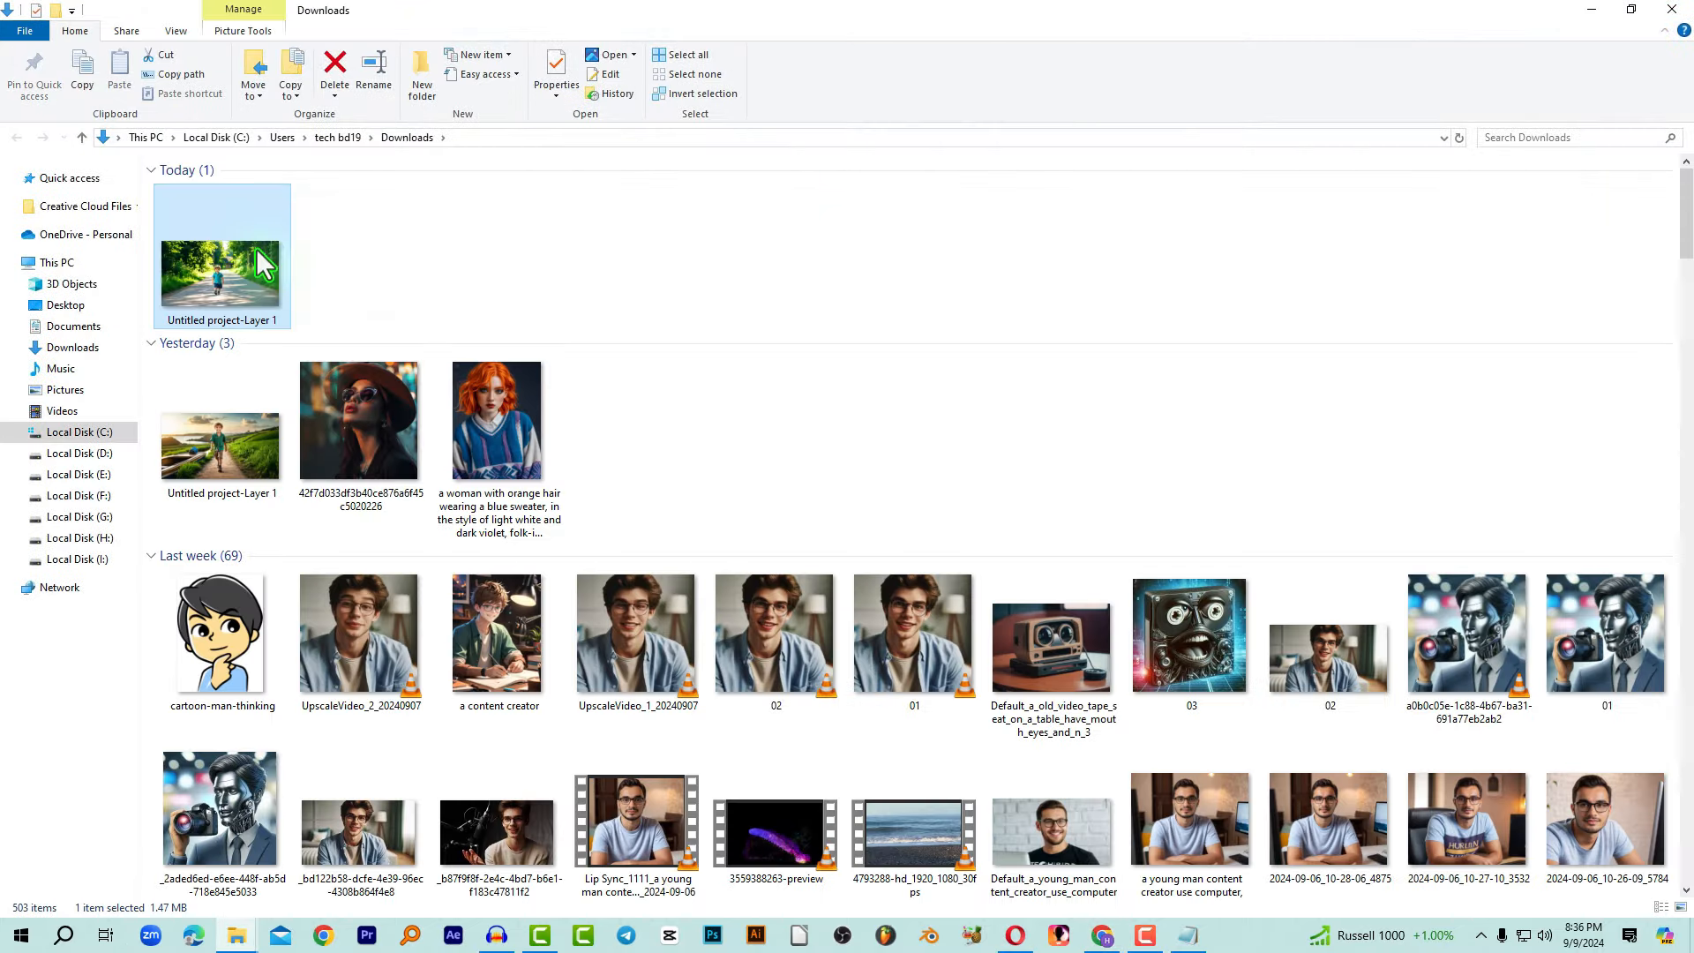
double_click(256, 247)
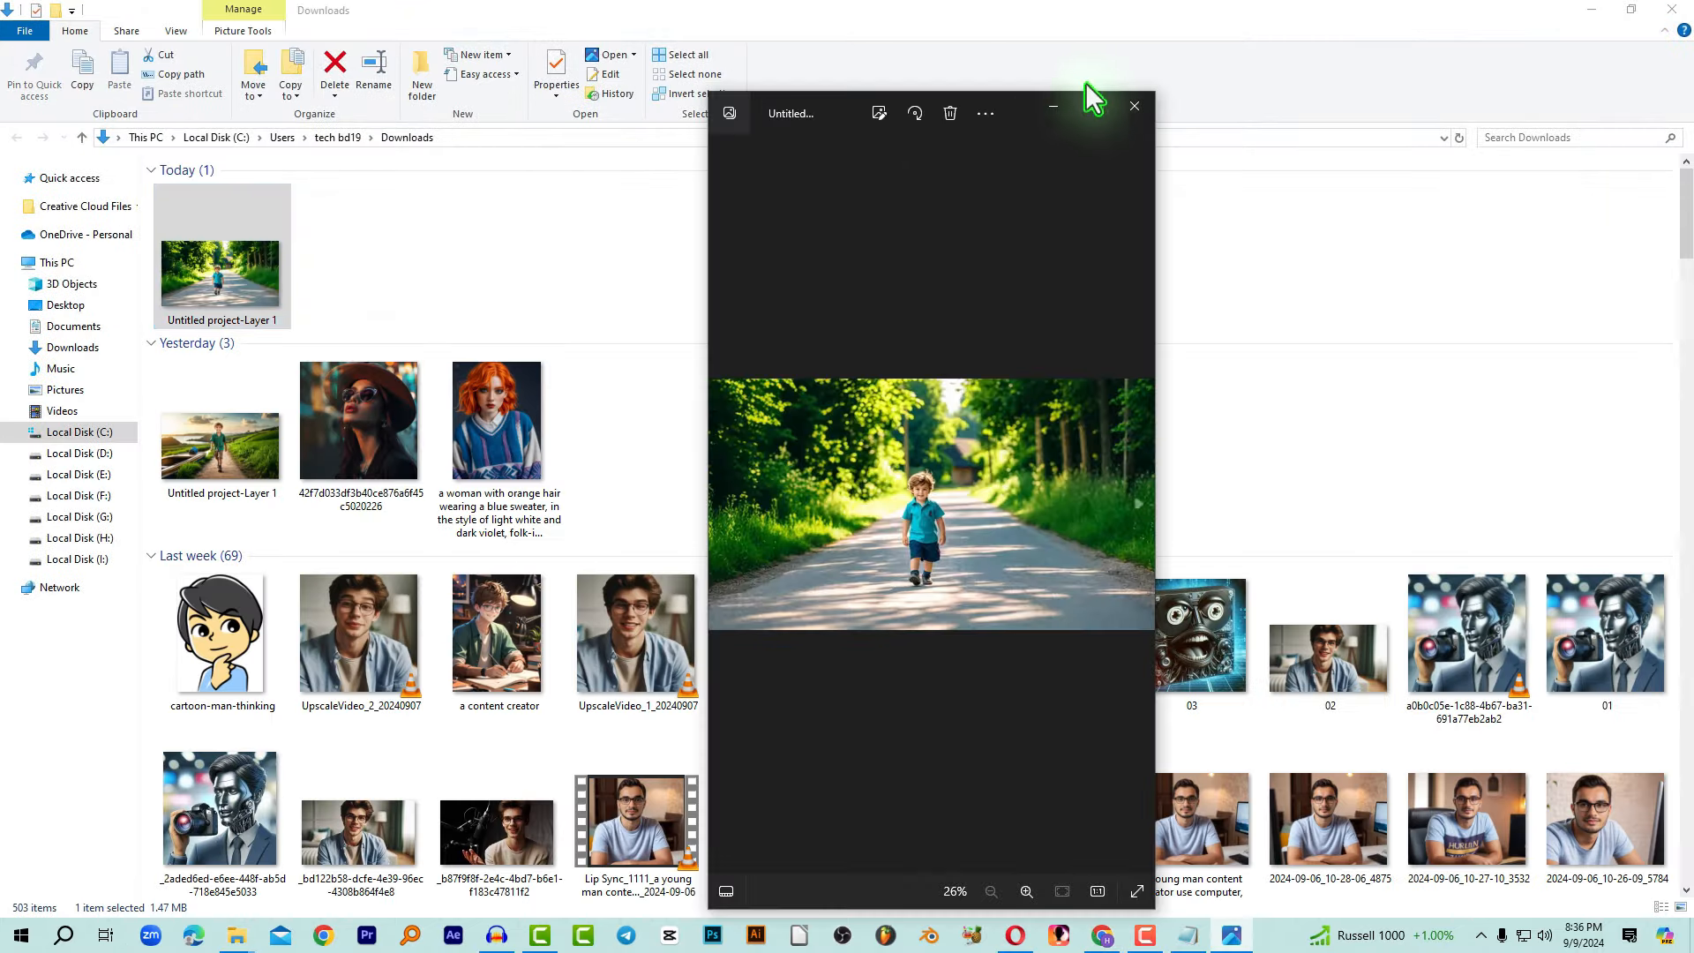
left_click(1094, 106)
scroll(1123, 300, "up", 1)
left_click(1672, 14)
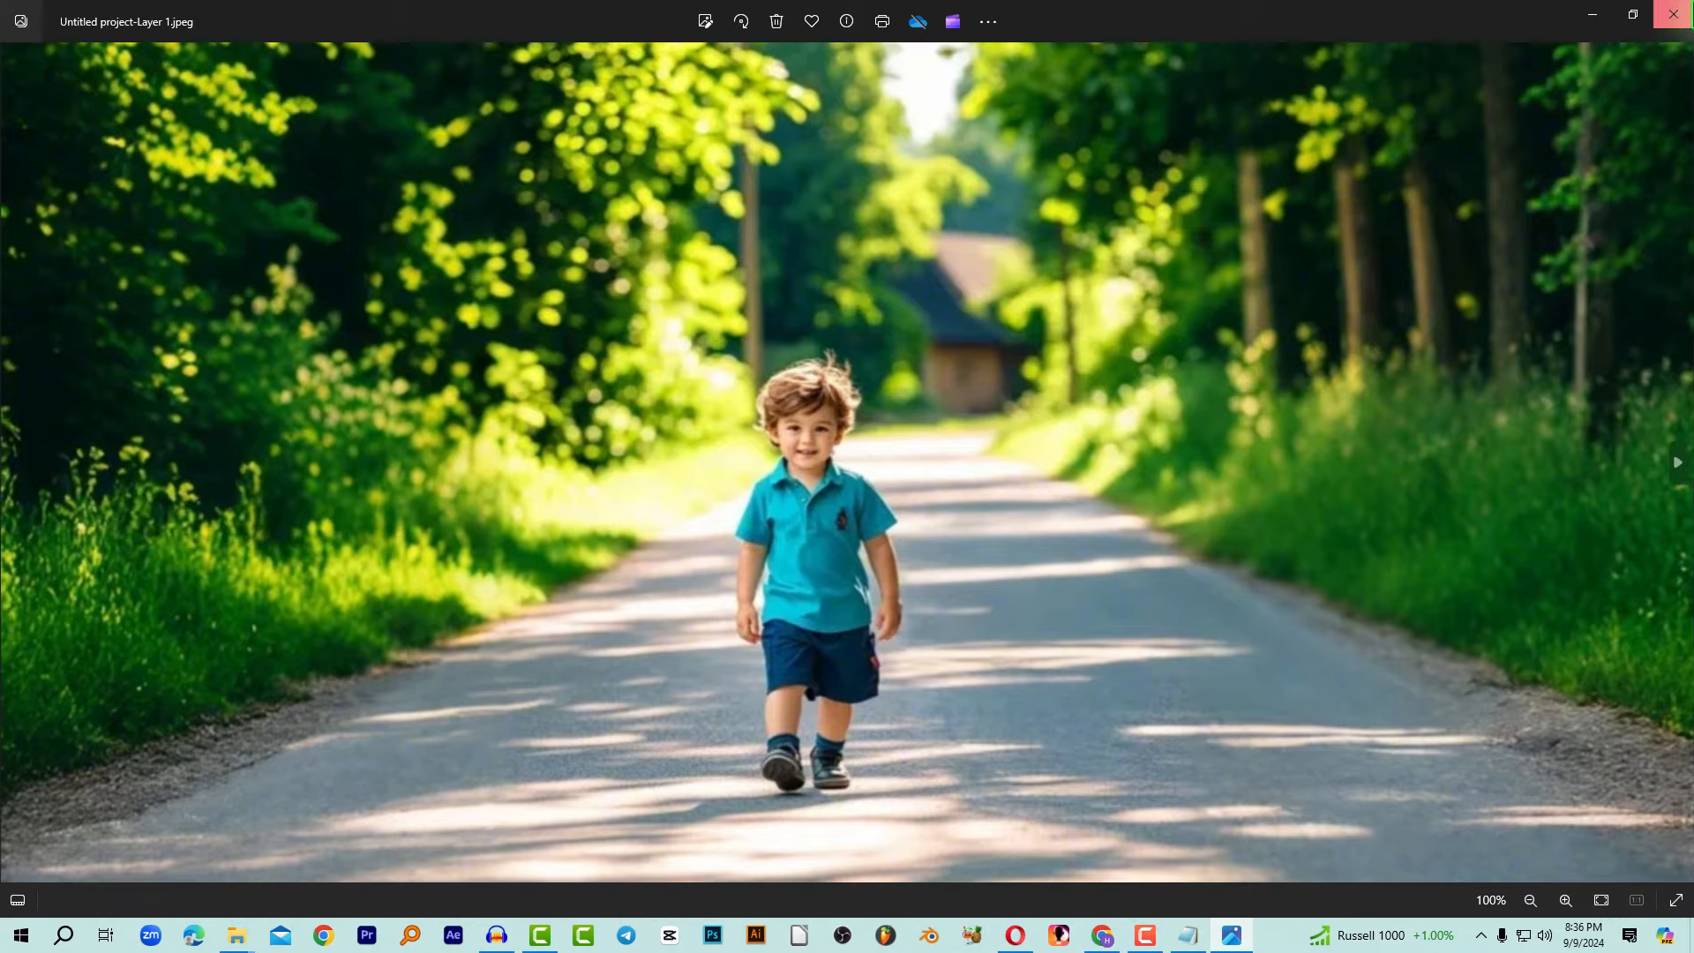
left_click(1103, 936)
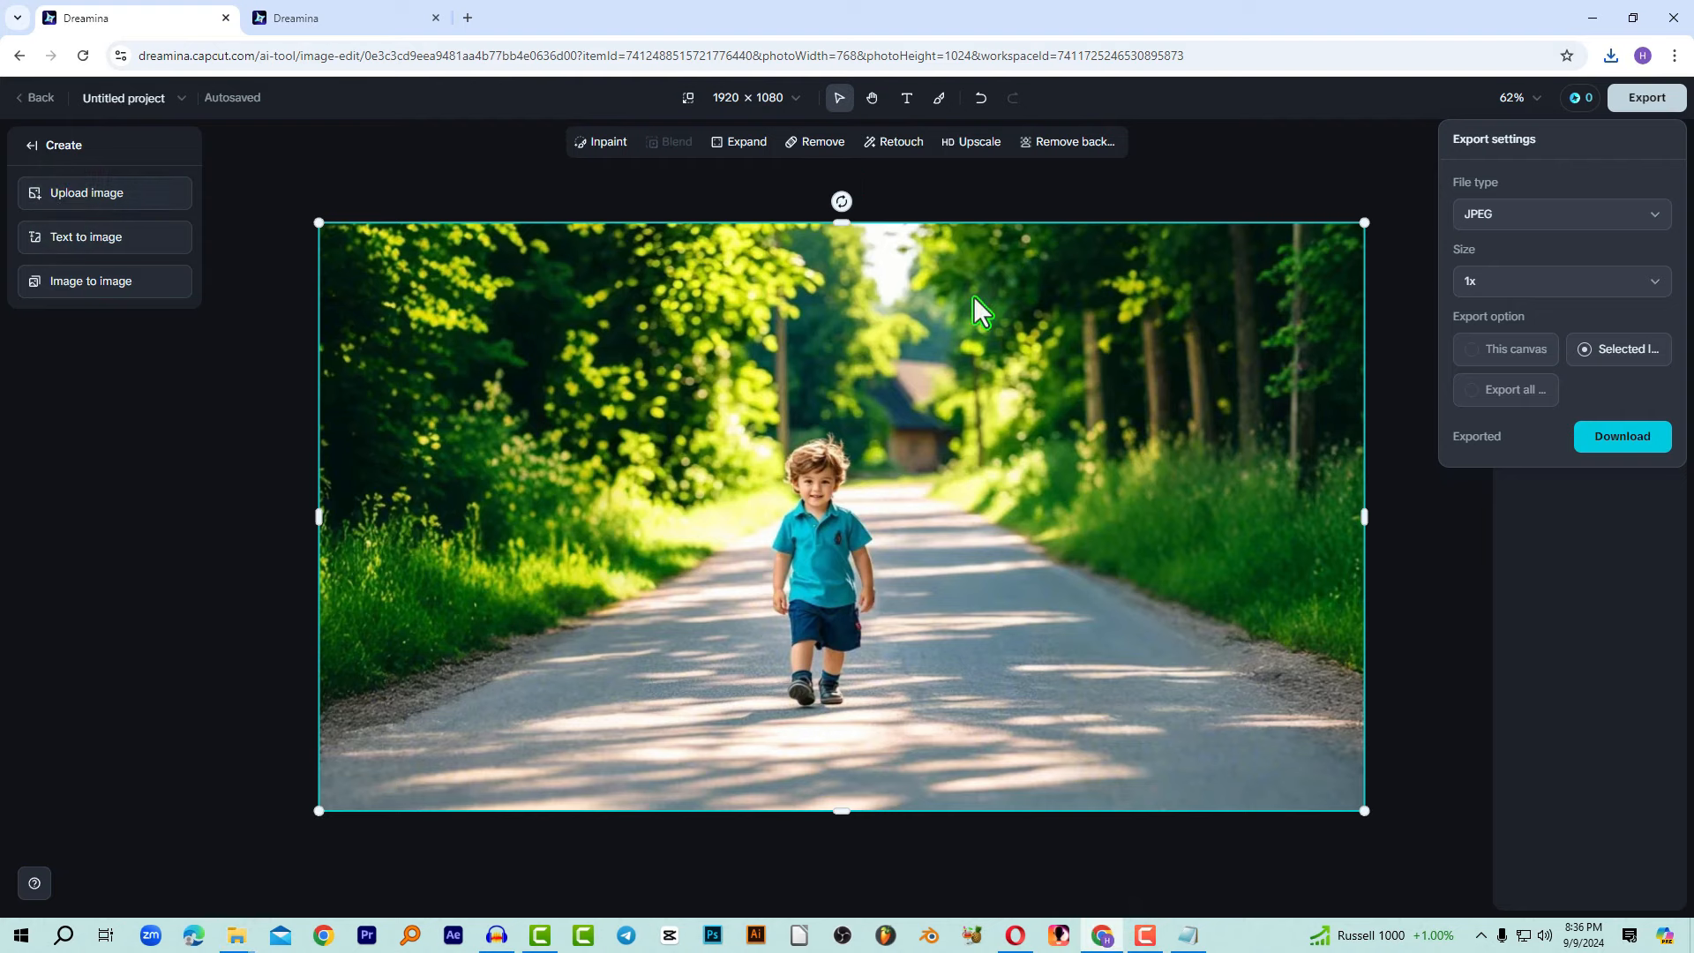
left_click(1511, 481)
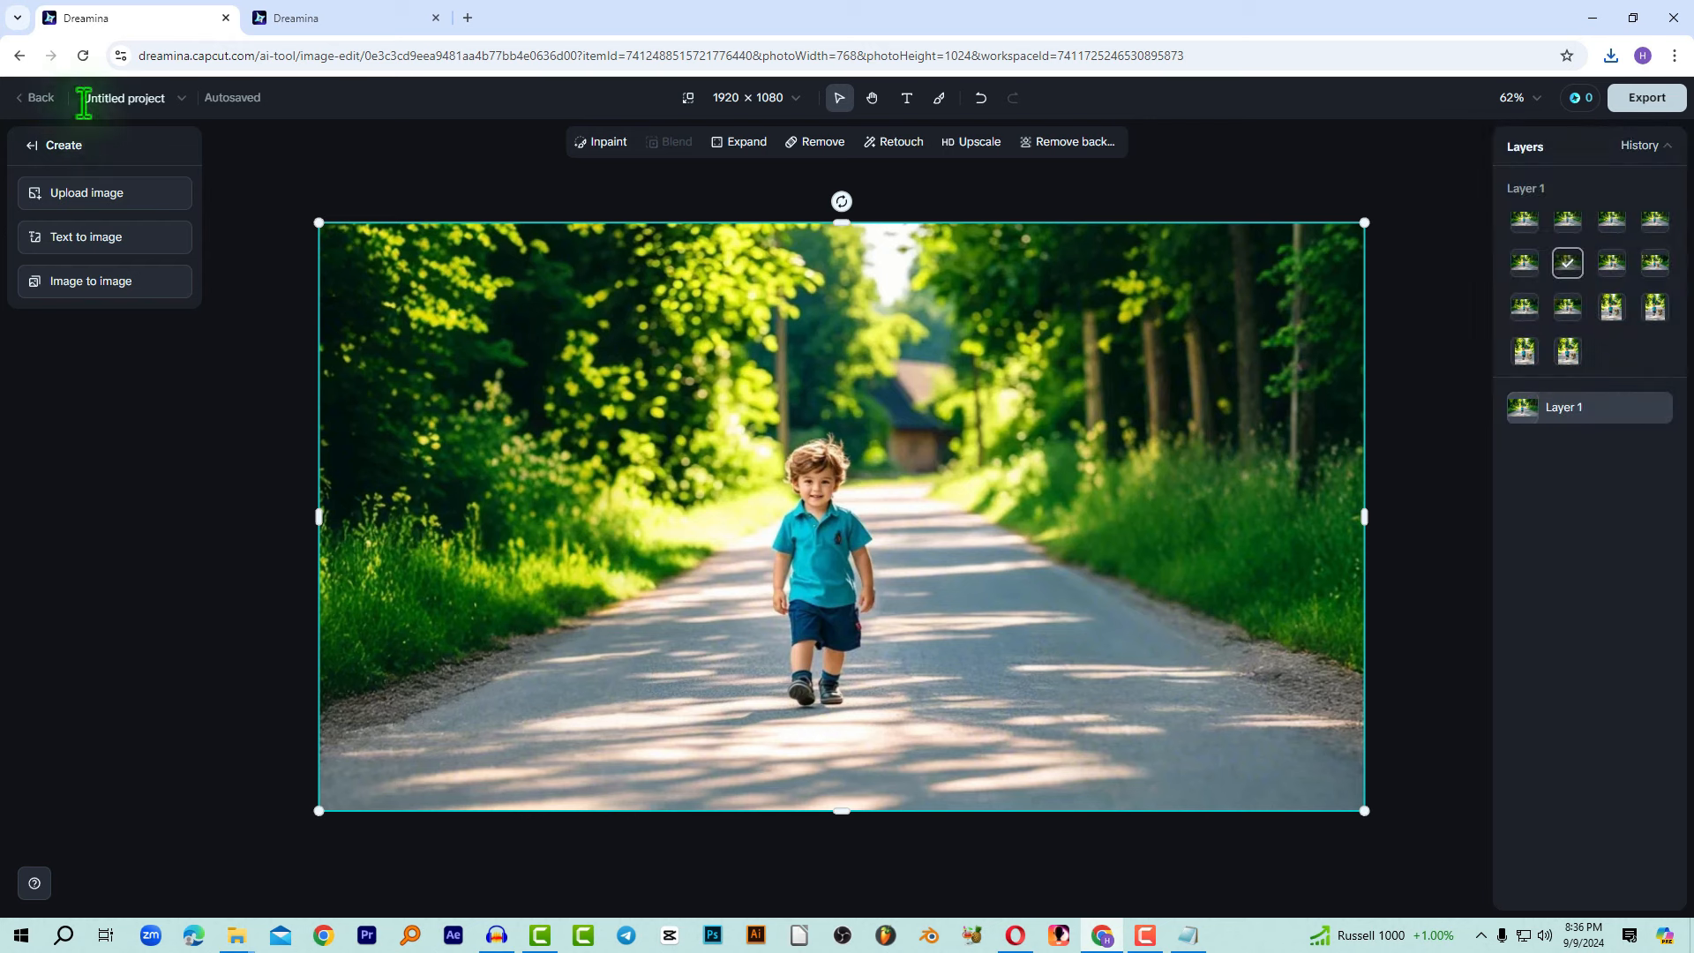
Create a new project and set its canvas to the 16:9 aspect ratio at 1920 × 1080 px.
left_click(180, 98)
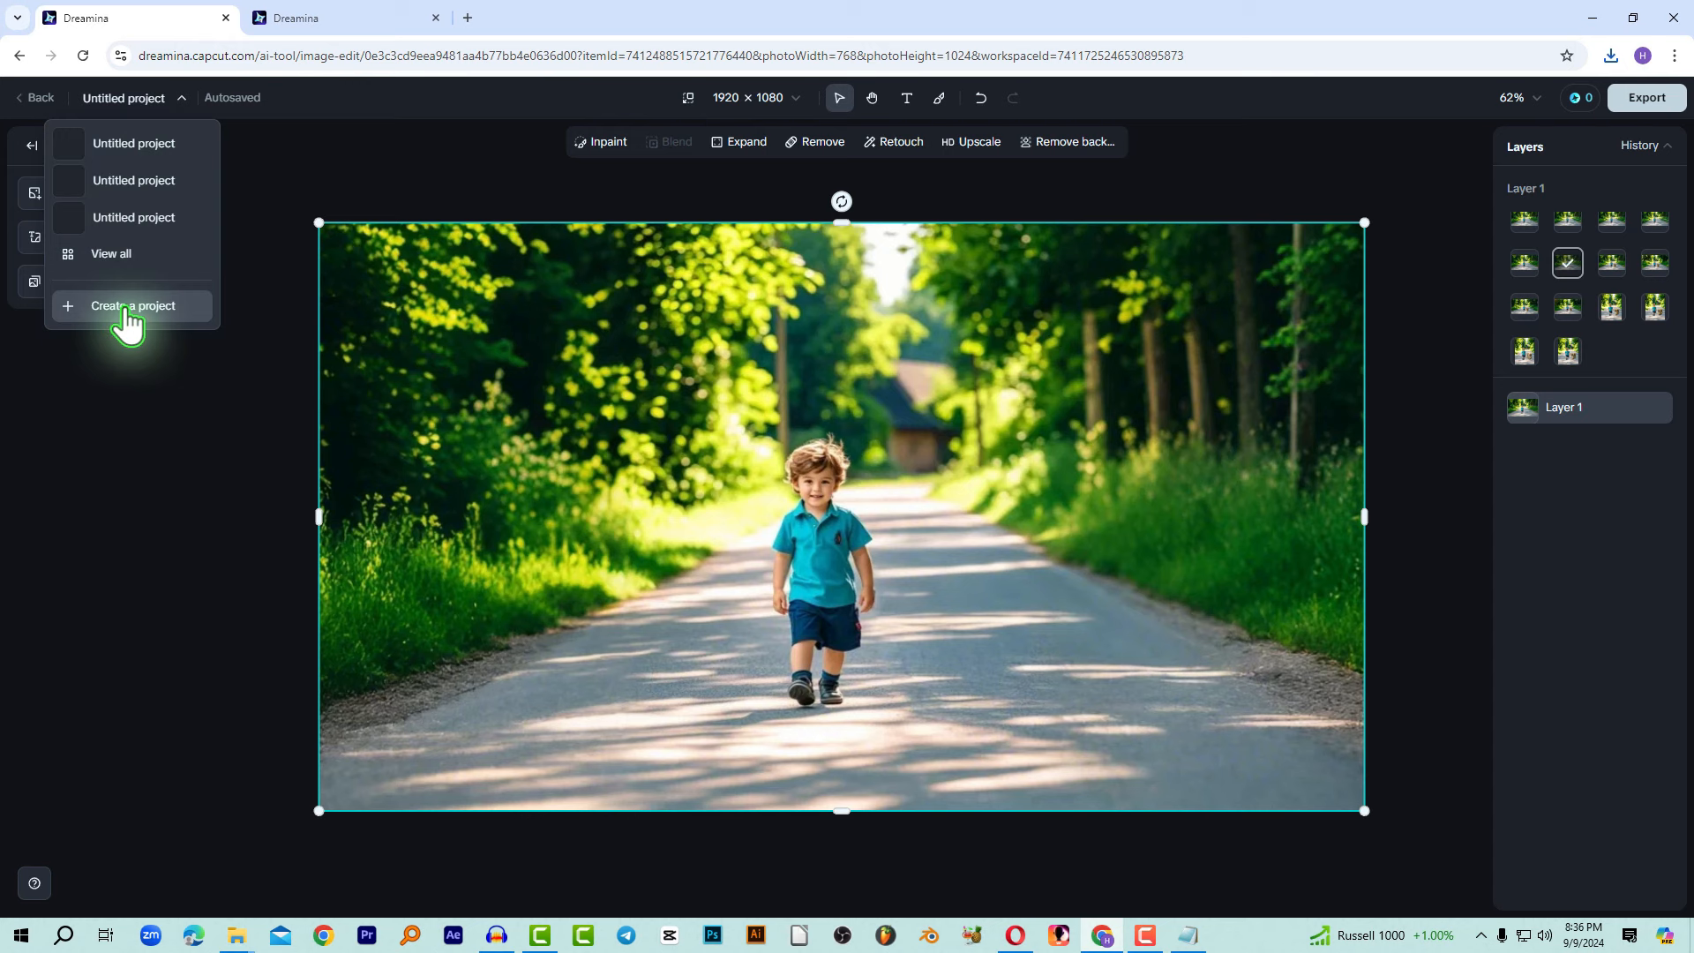
left_click(125, 309)
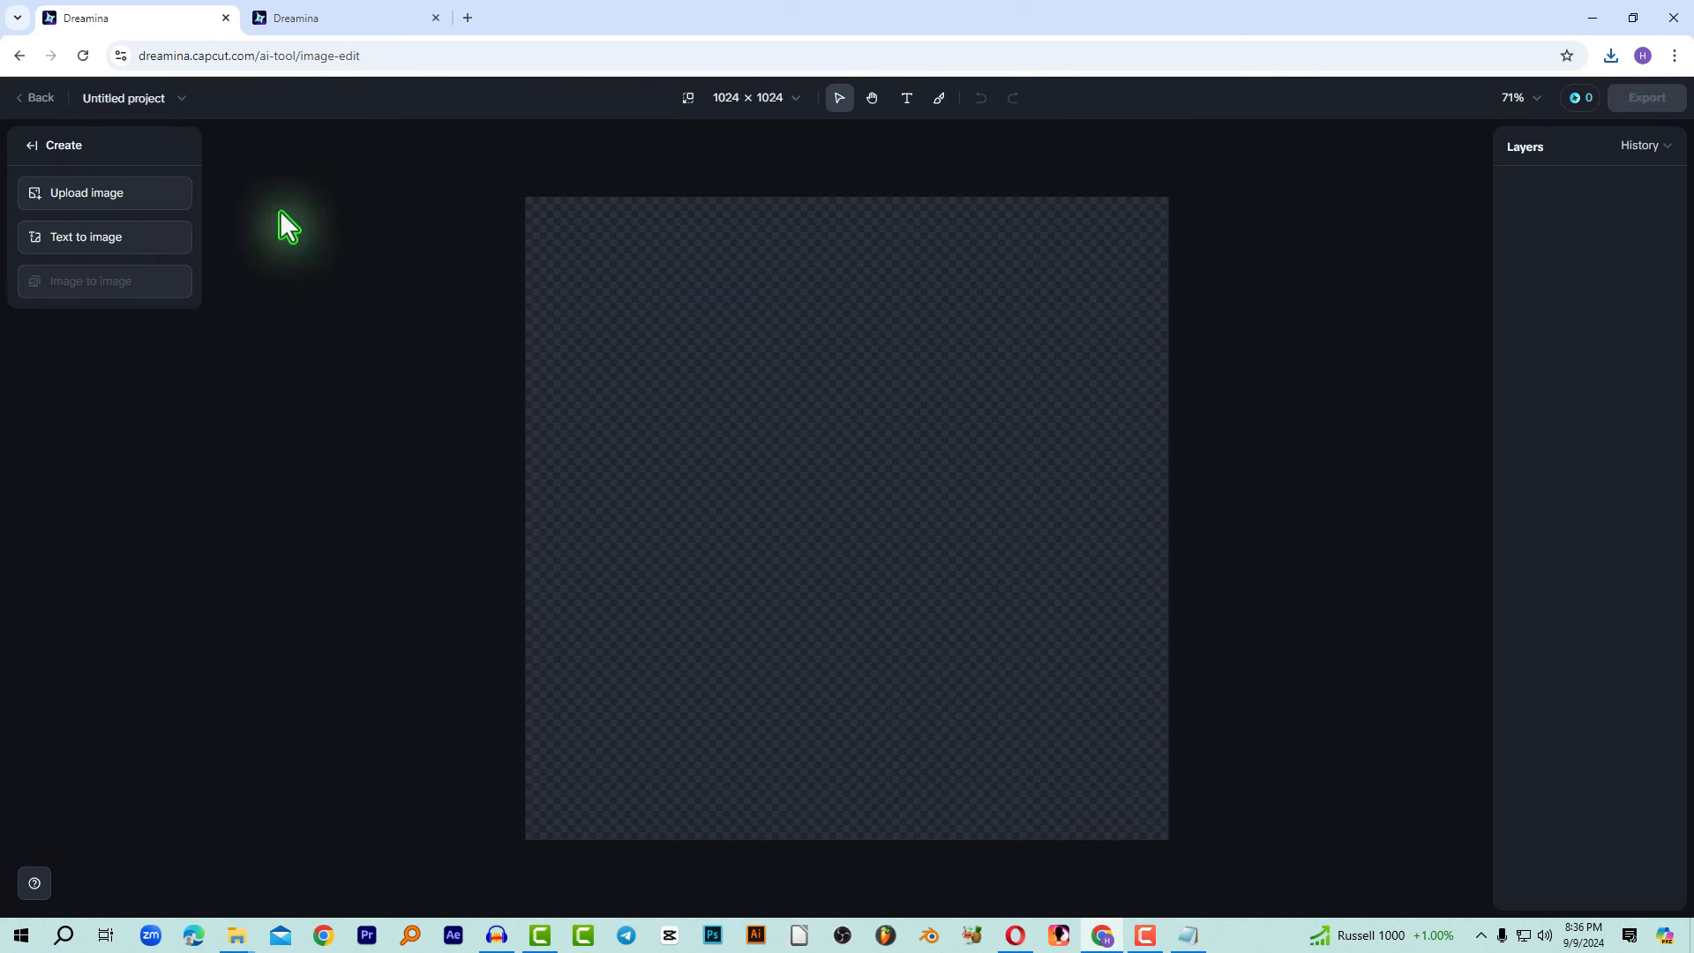
left_click(724, 104)
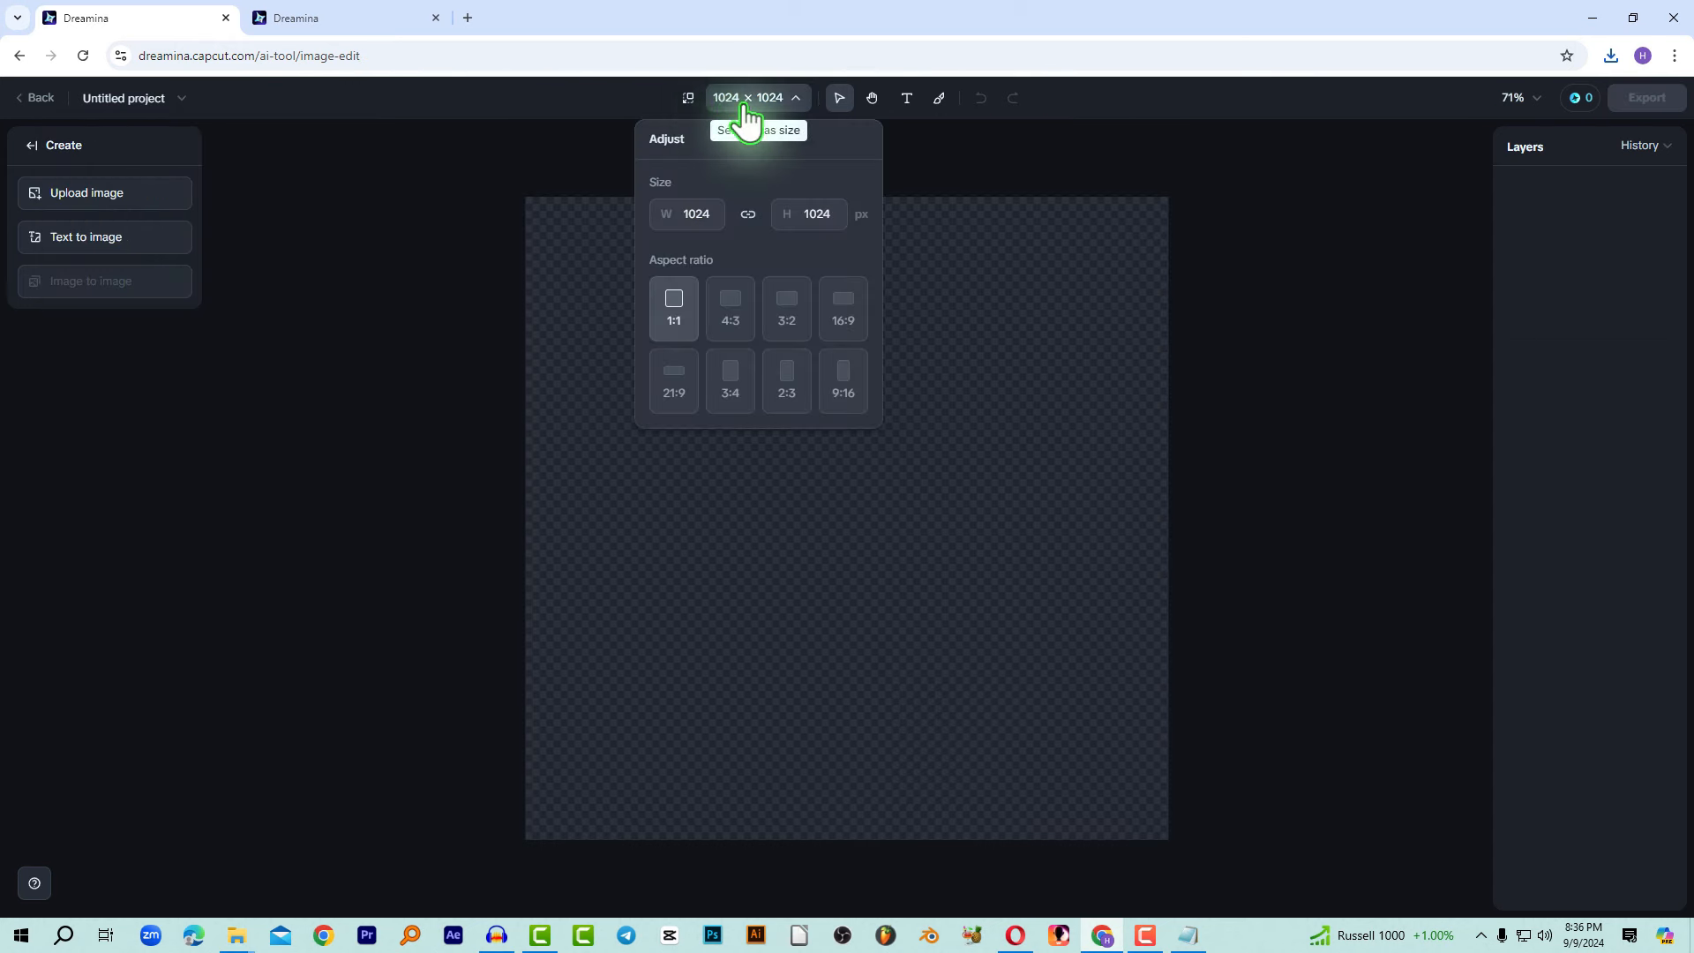
left_click(845, 322)
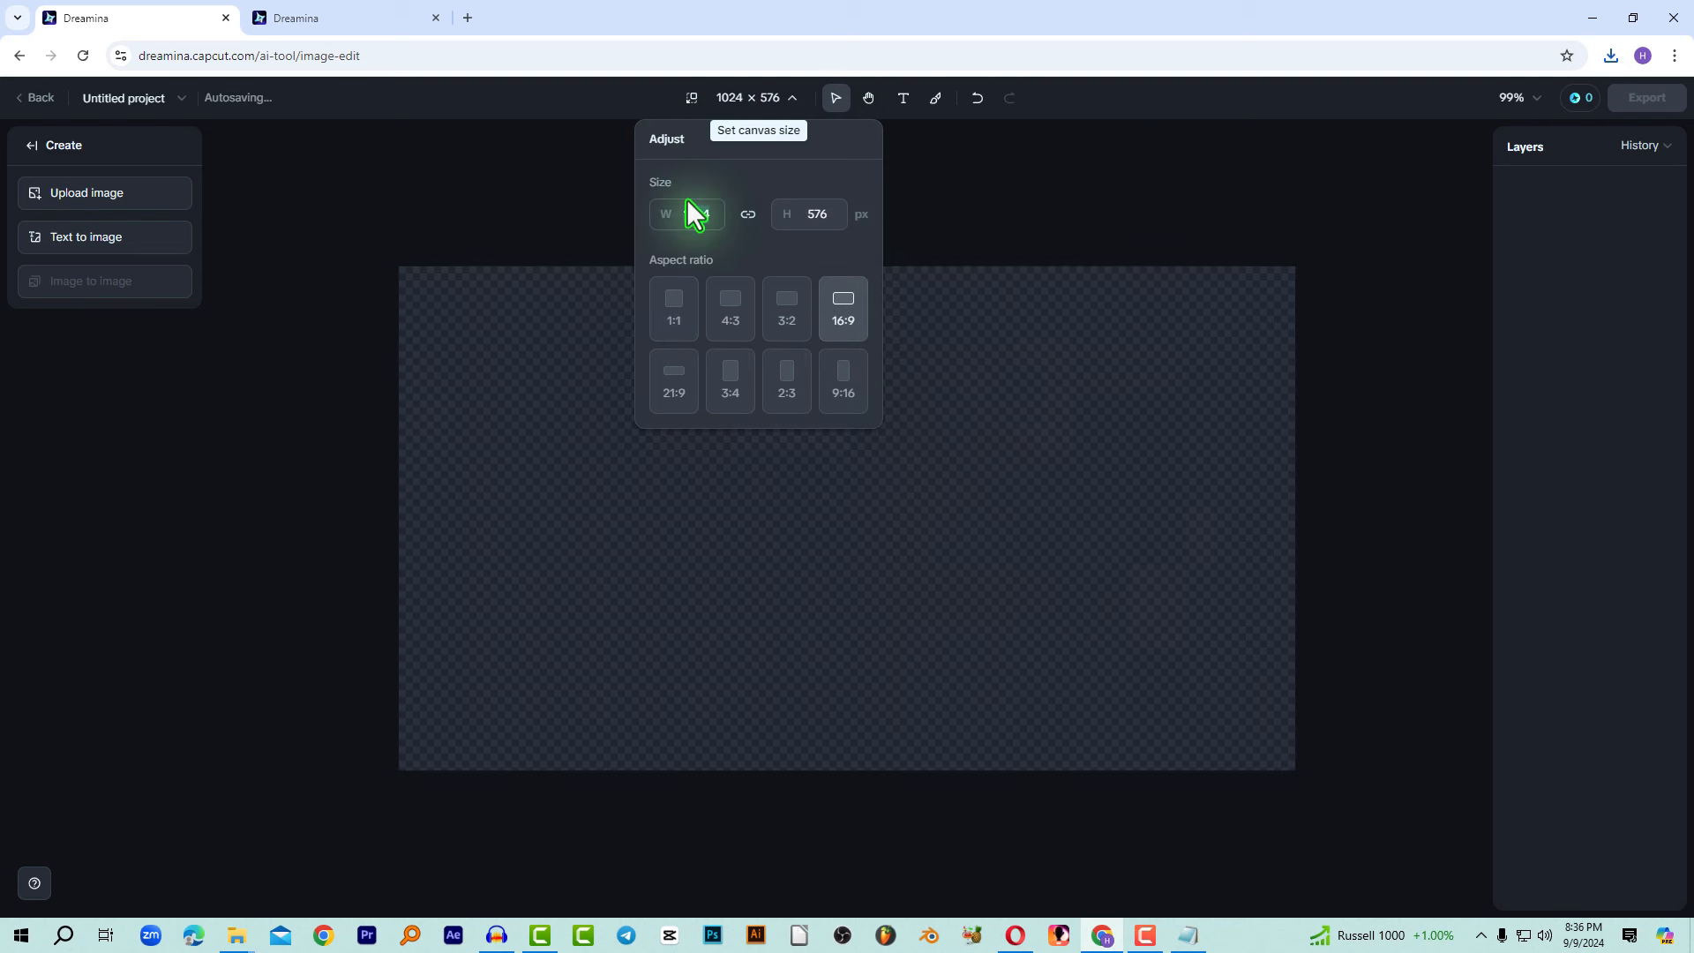
left_click(1063, 221)
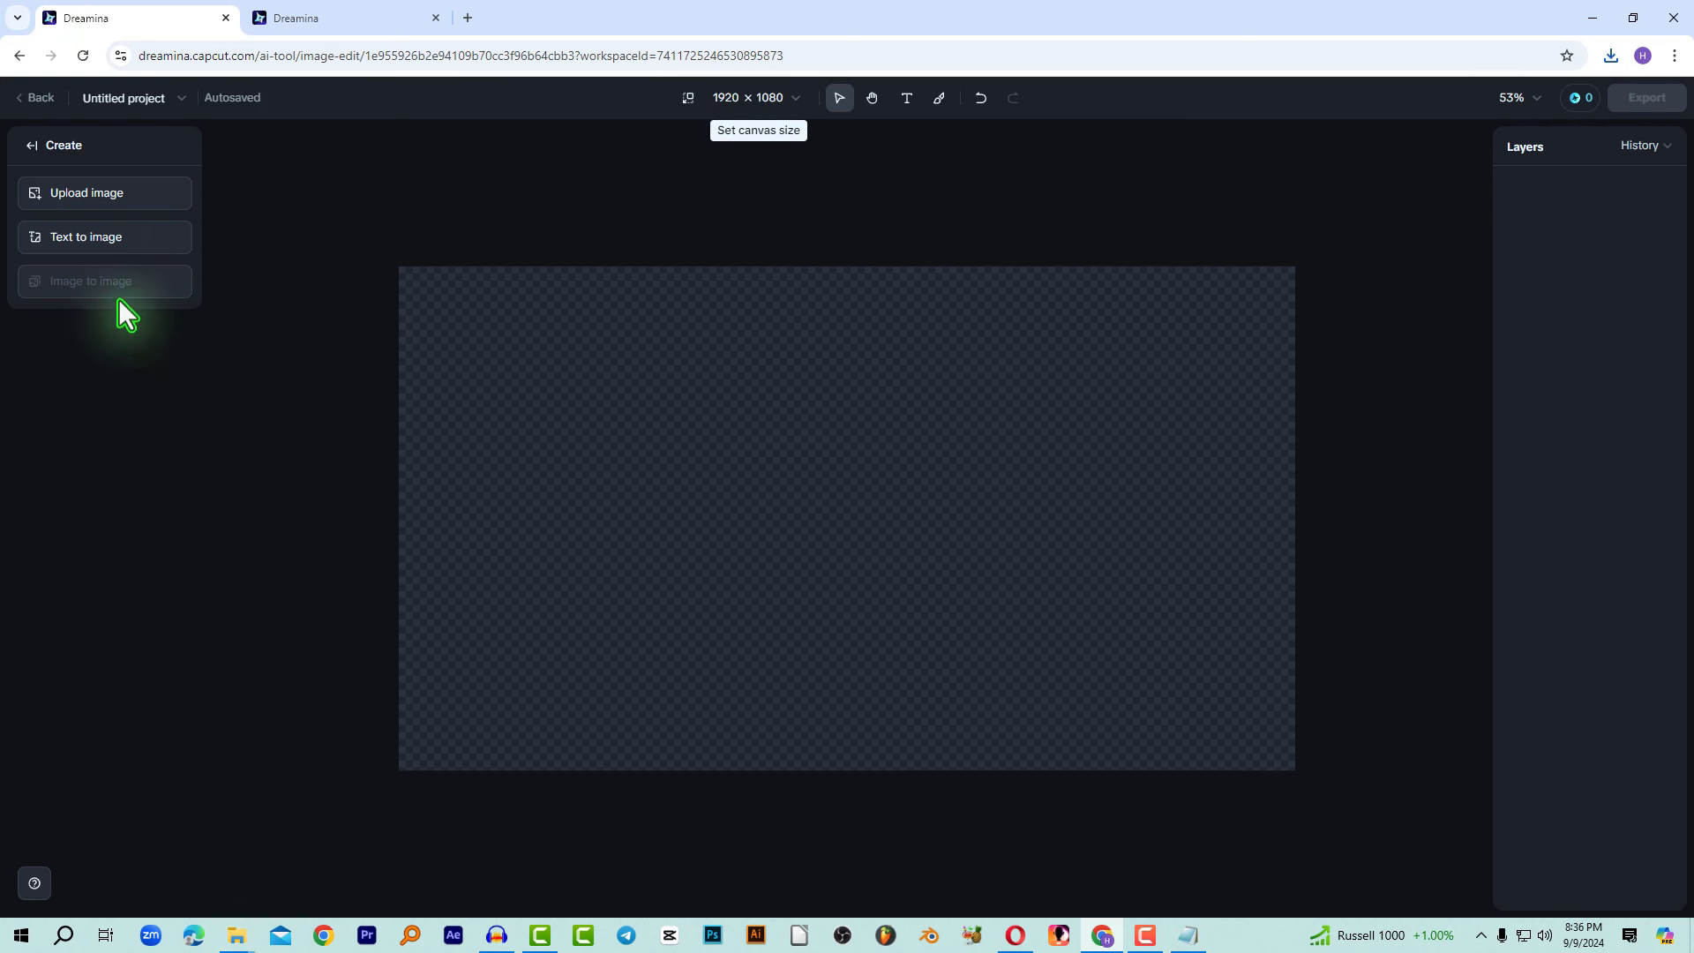
Upload the portrait cc2b120c297c400fad57685af93c66df from the ai folder and expand it to 16:9 without a prompt.
left_click(86, 199)
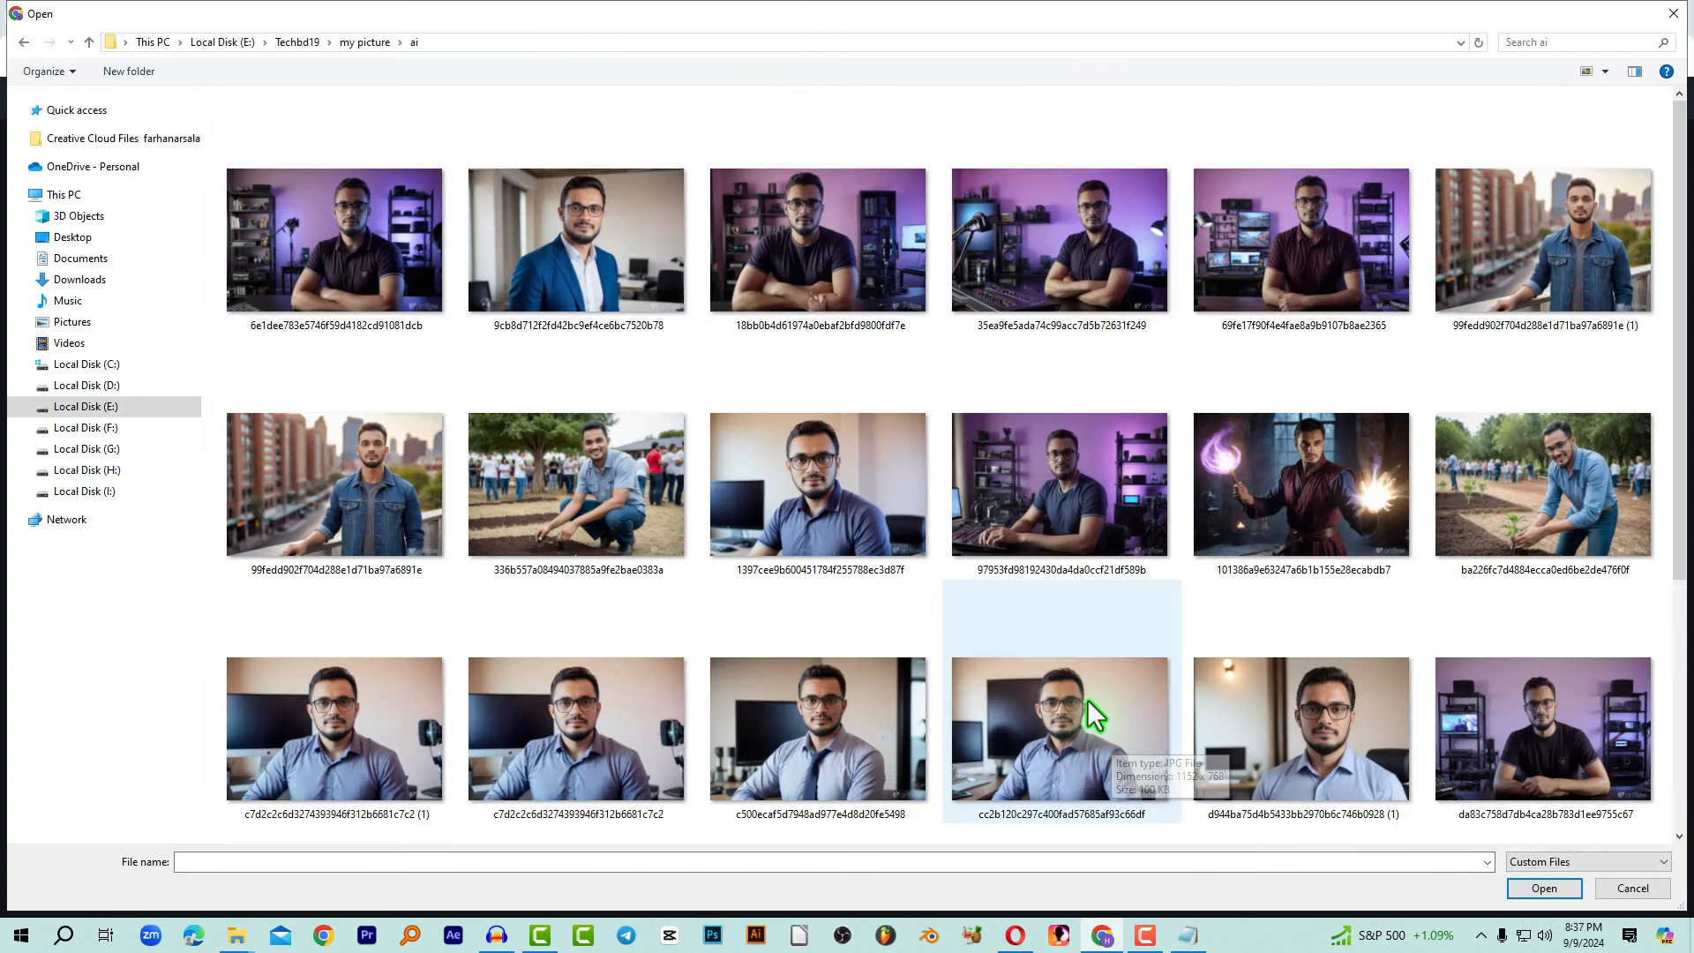
double_click(1088, 701)
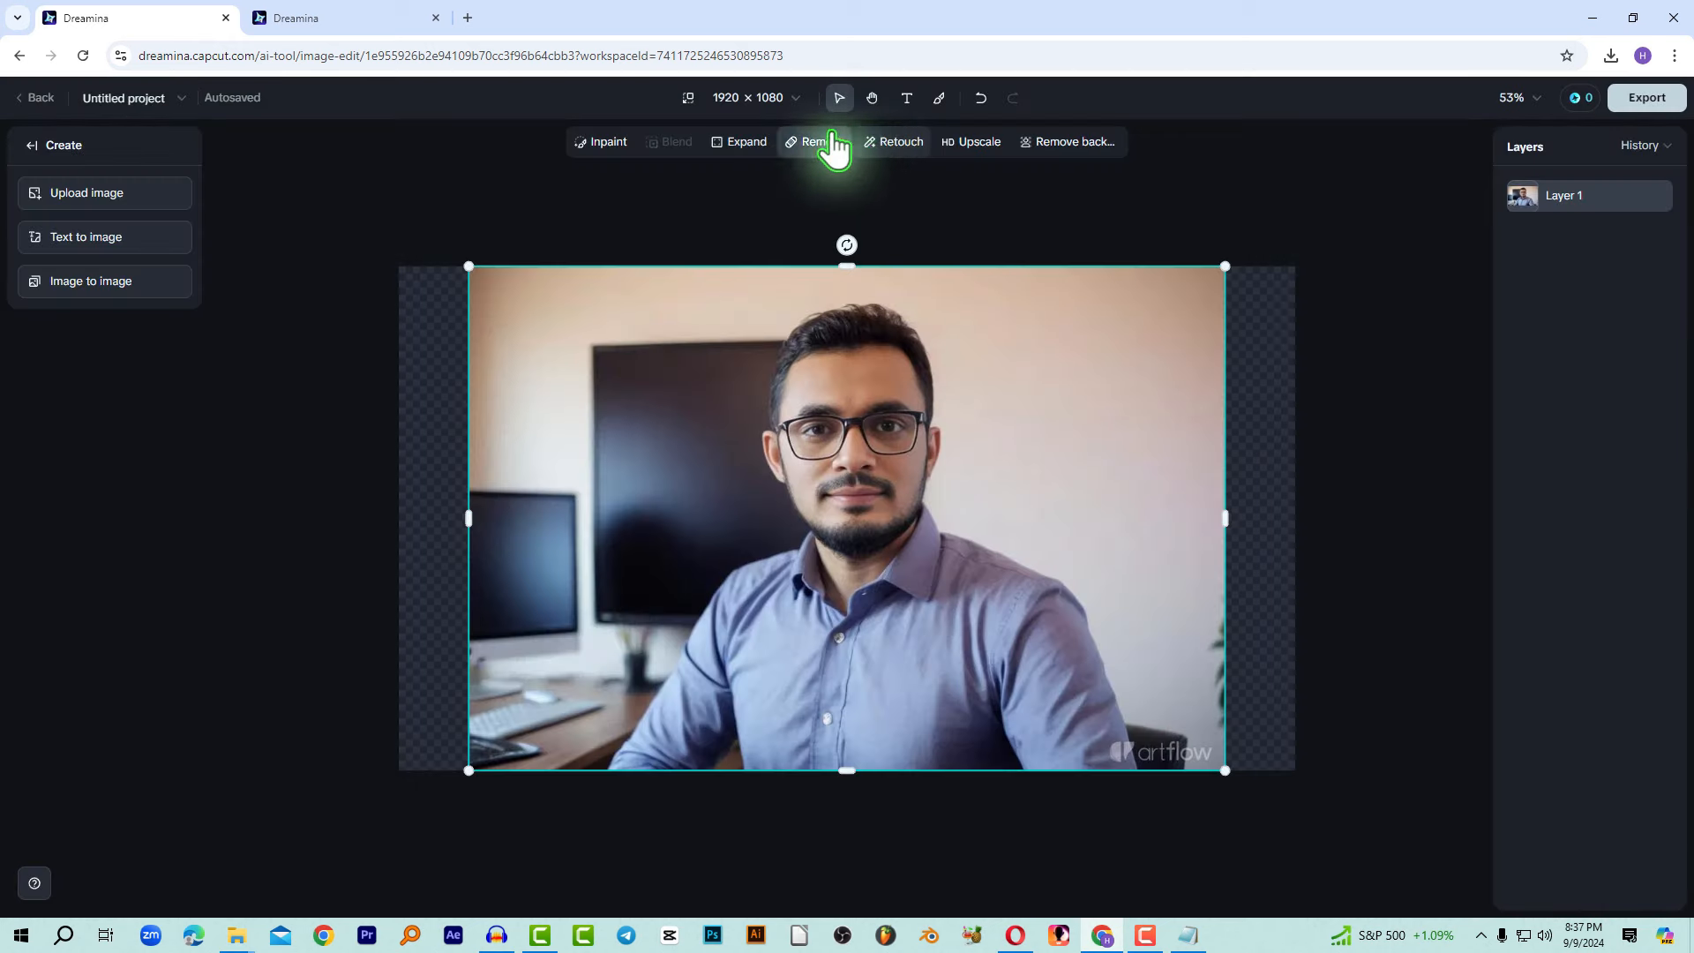
left_click(746, 143)
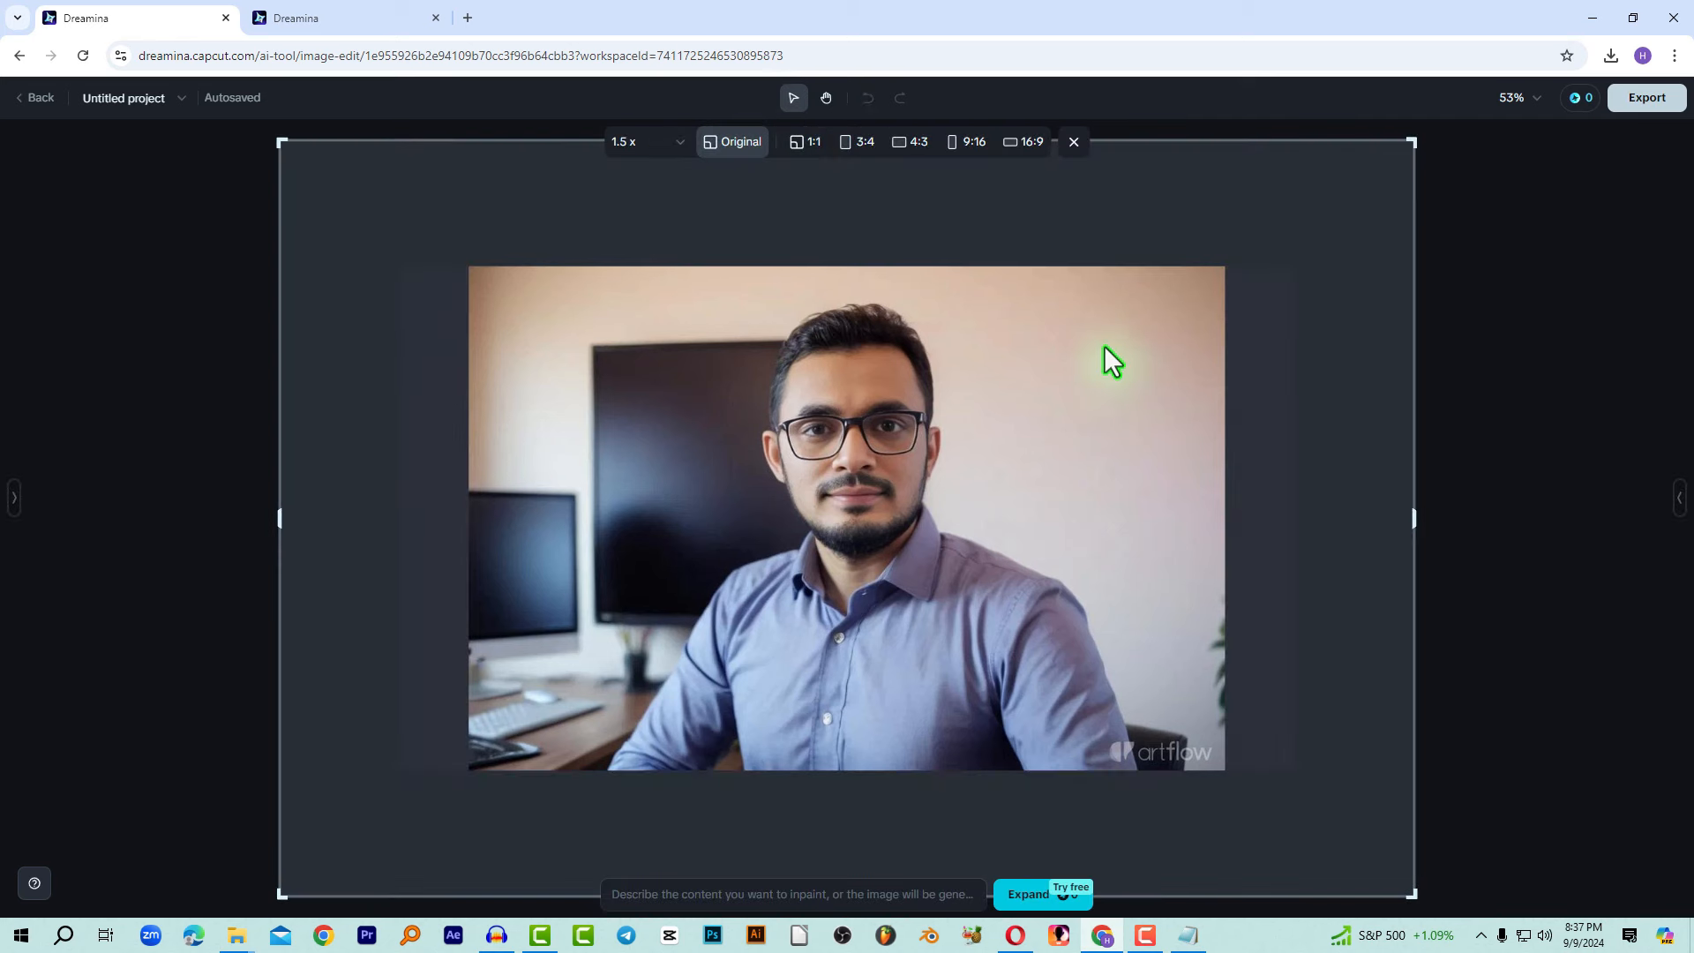
left_click(1023, 143)
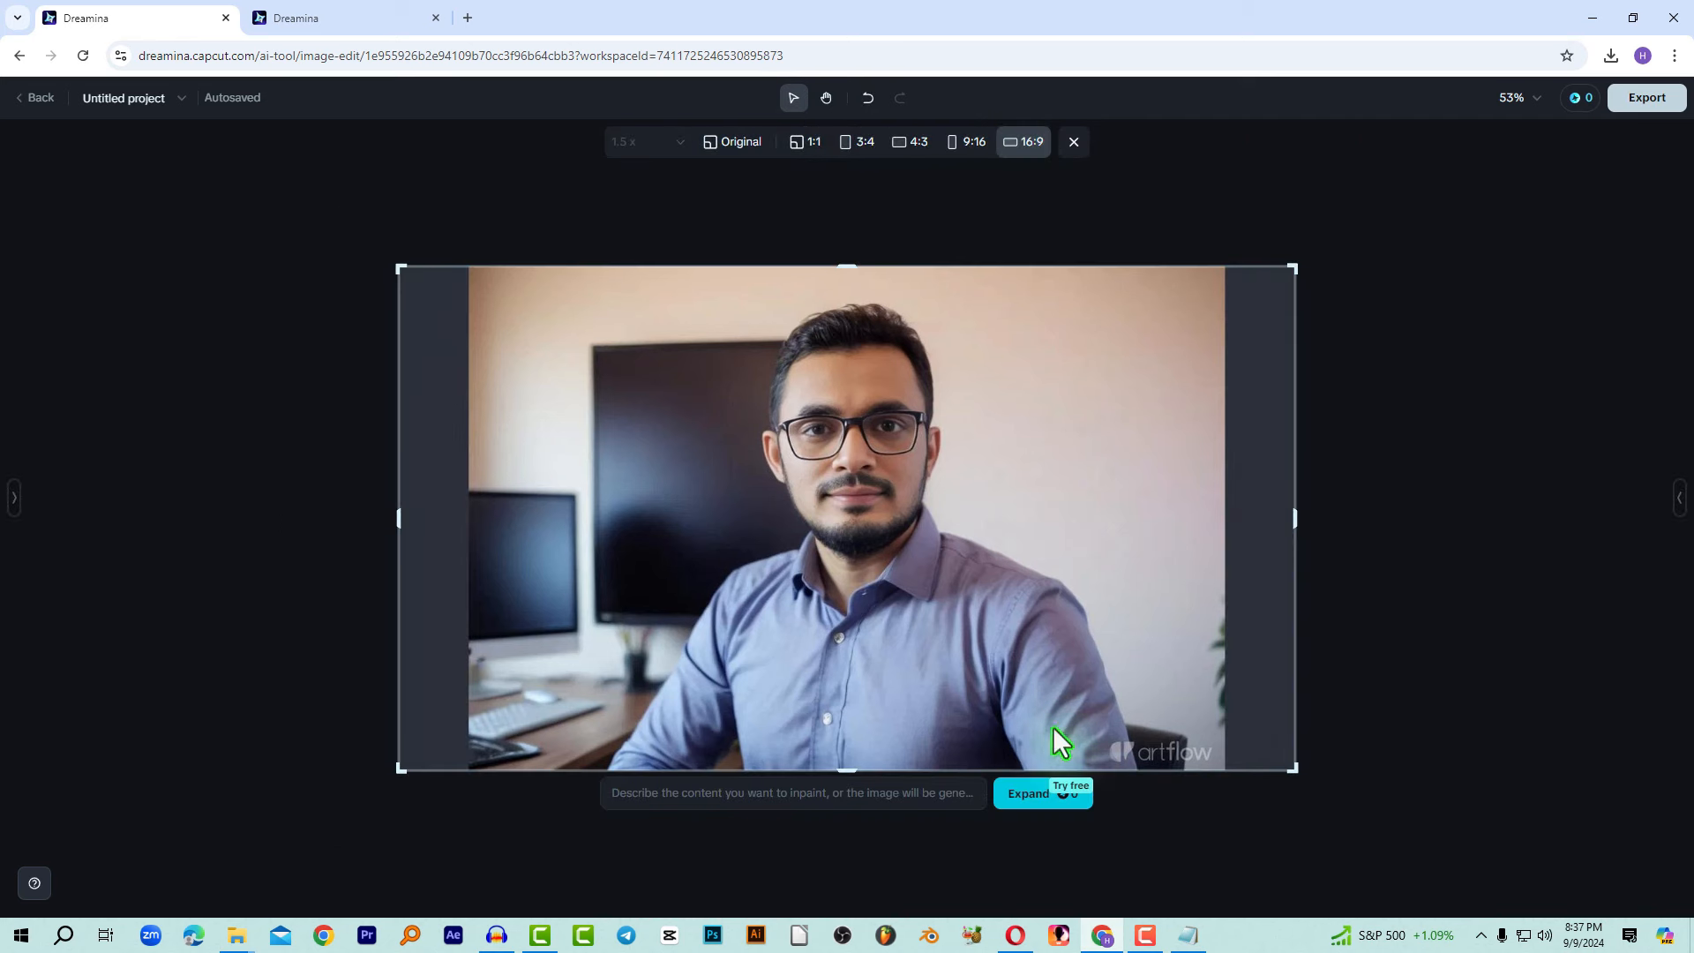
left_click(1024, 794)
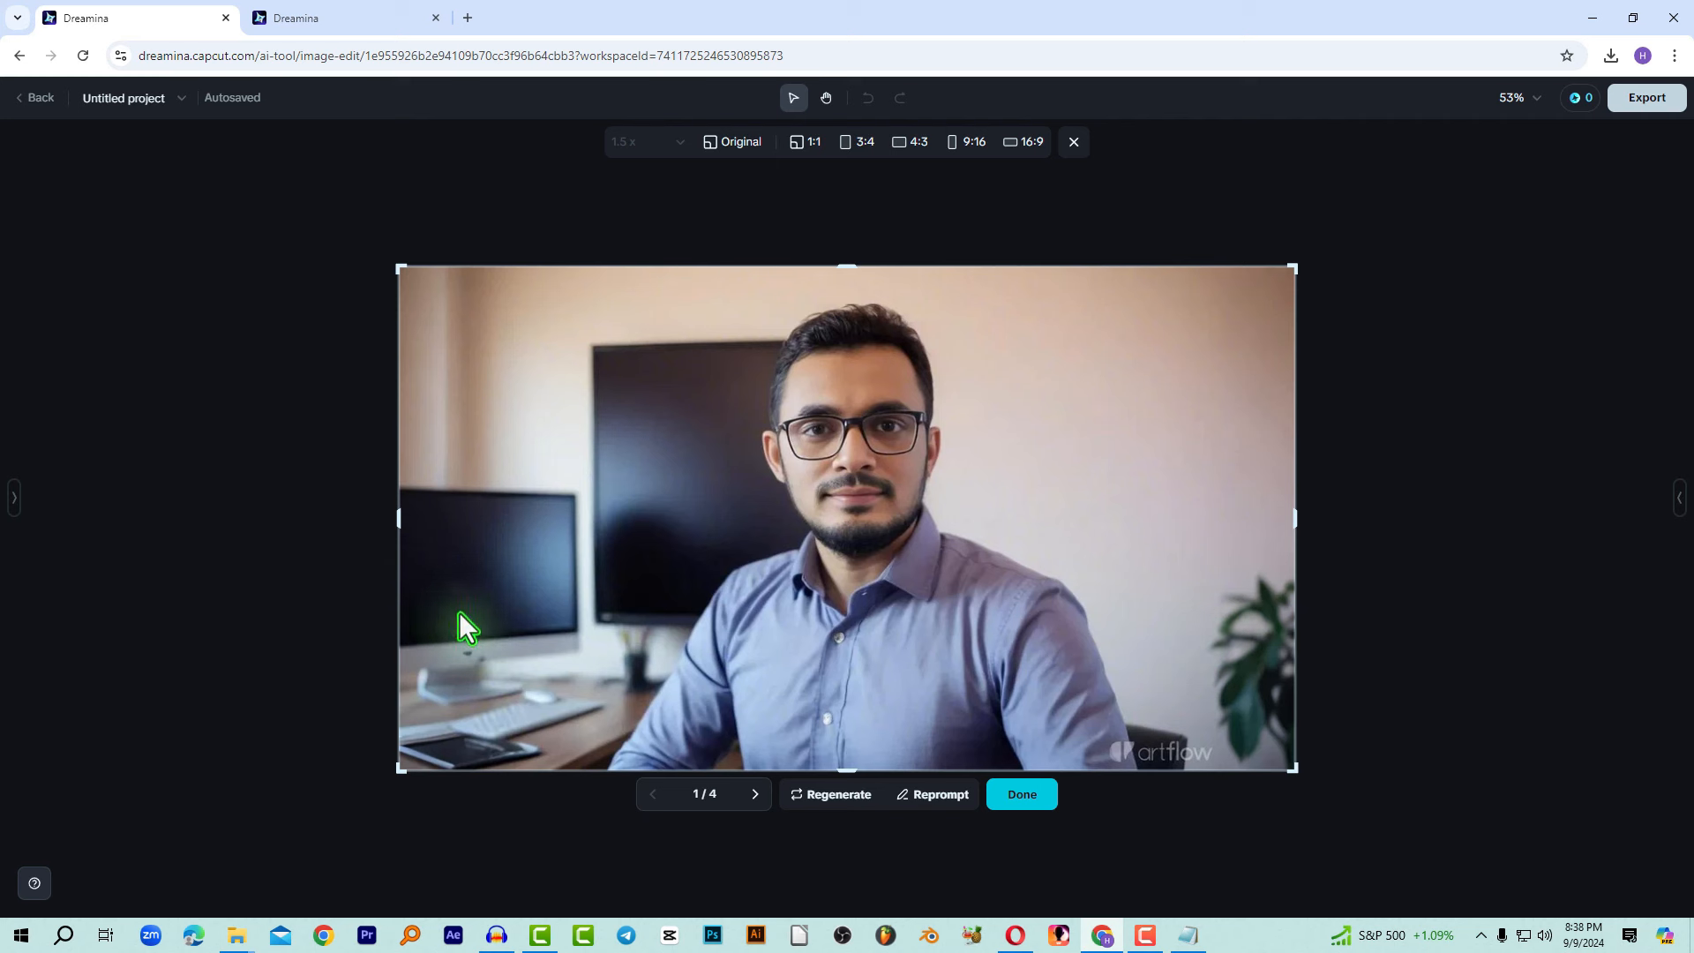
Browse through the four expanded variations of the portrait and accept the first one.
left_click(754, 794)
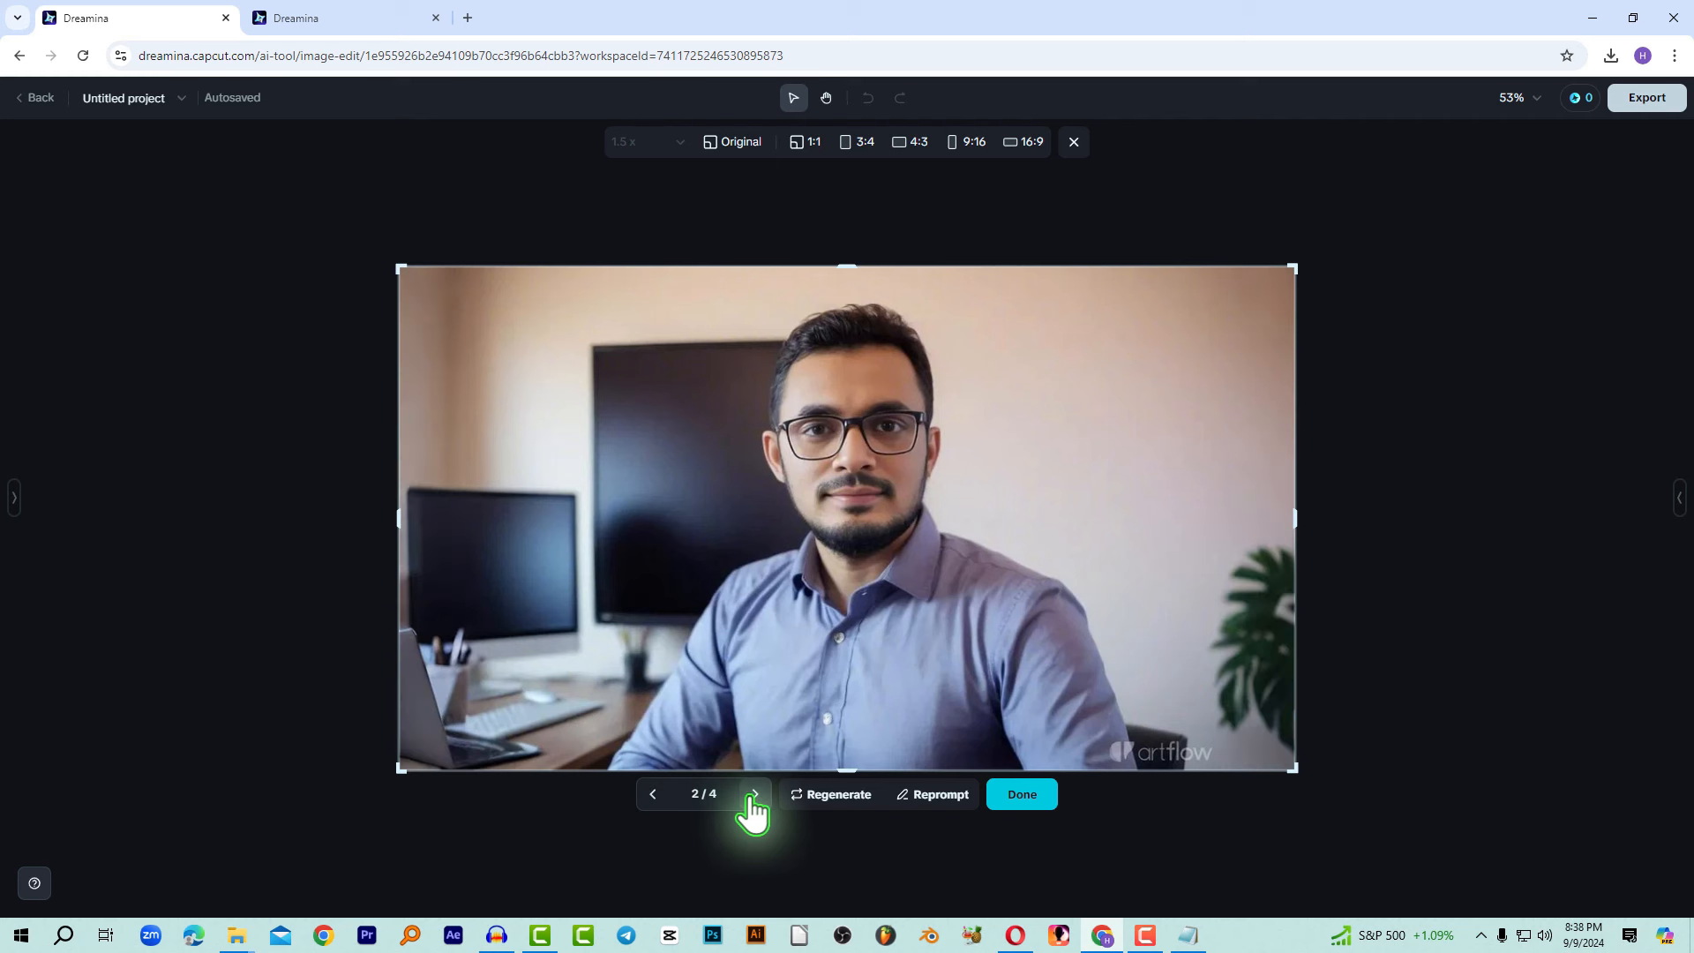
left_click(755, 794)
left_click(755, 795)
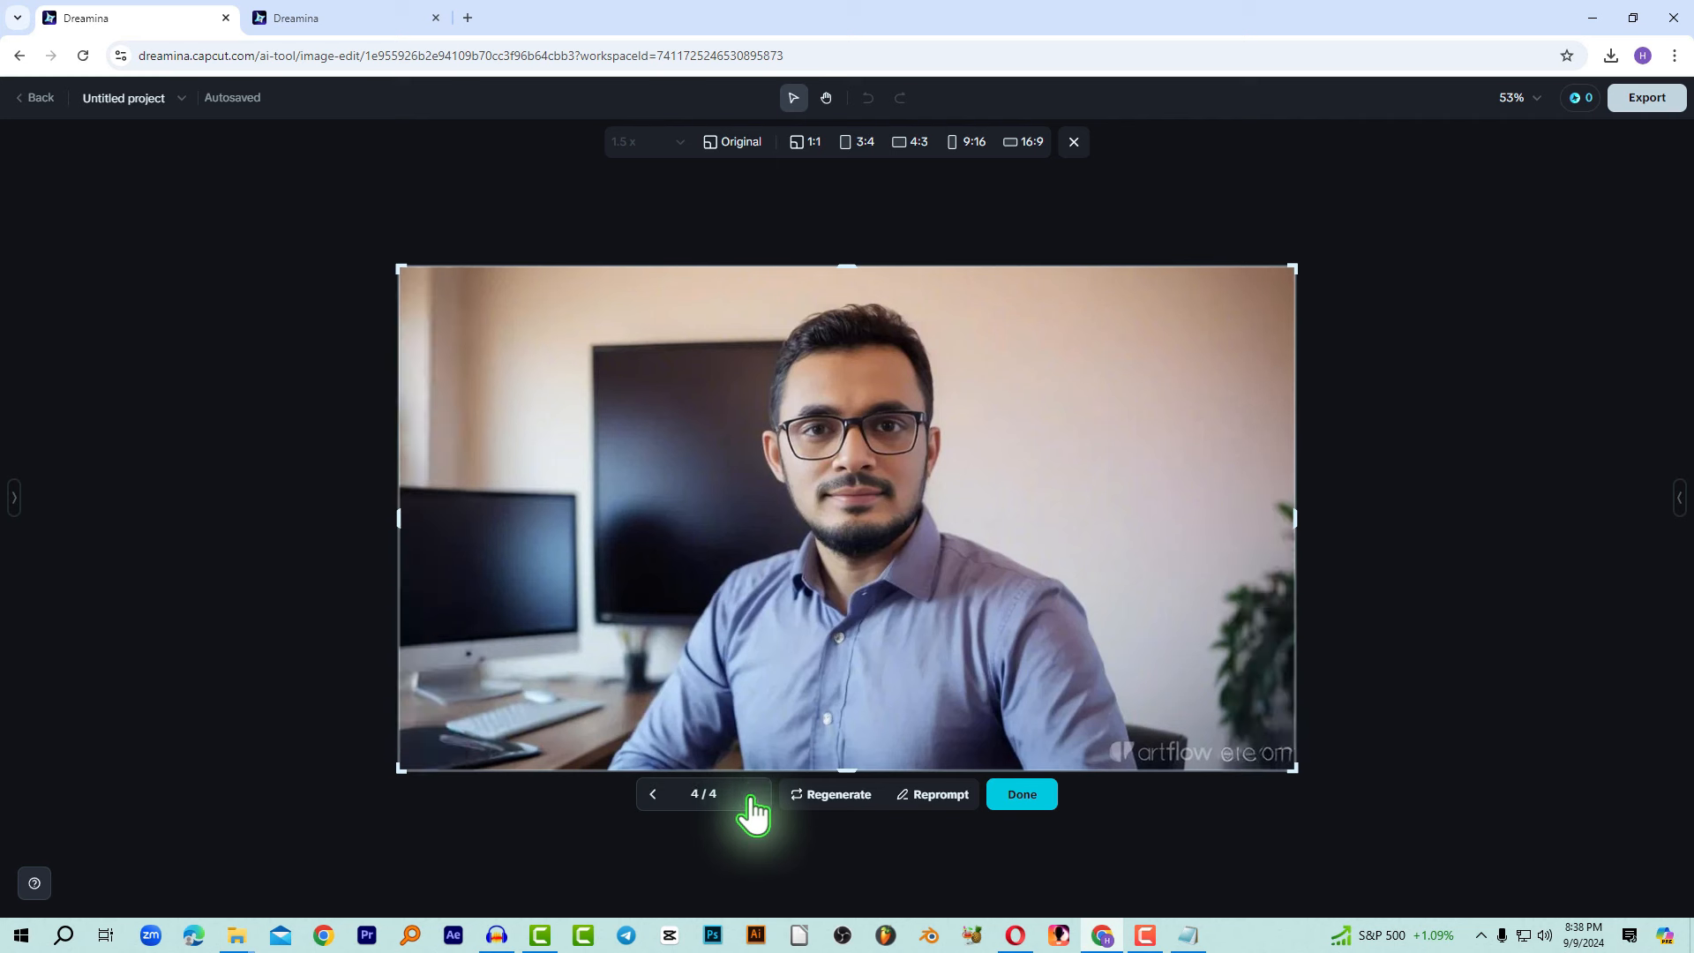
left_click(653, 794)
left_click(652, 794)
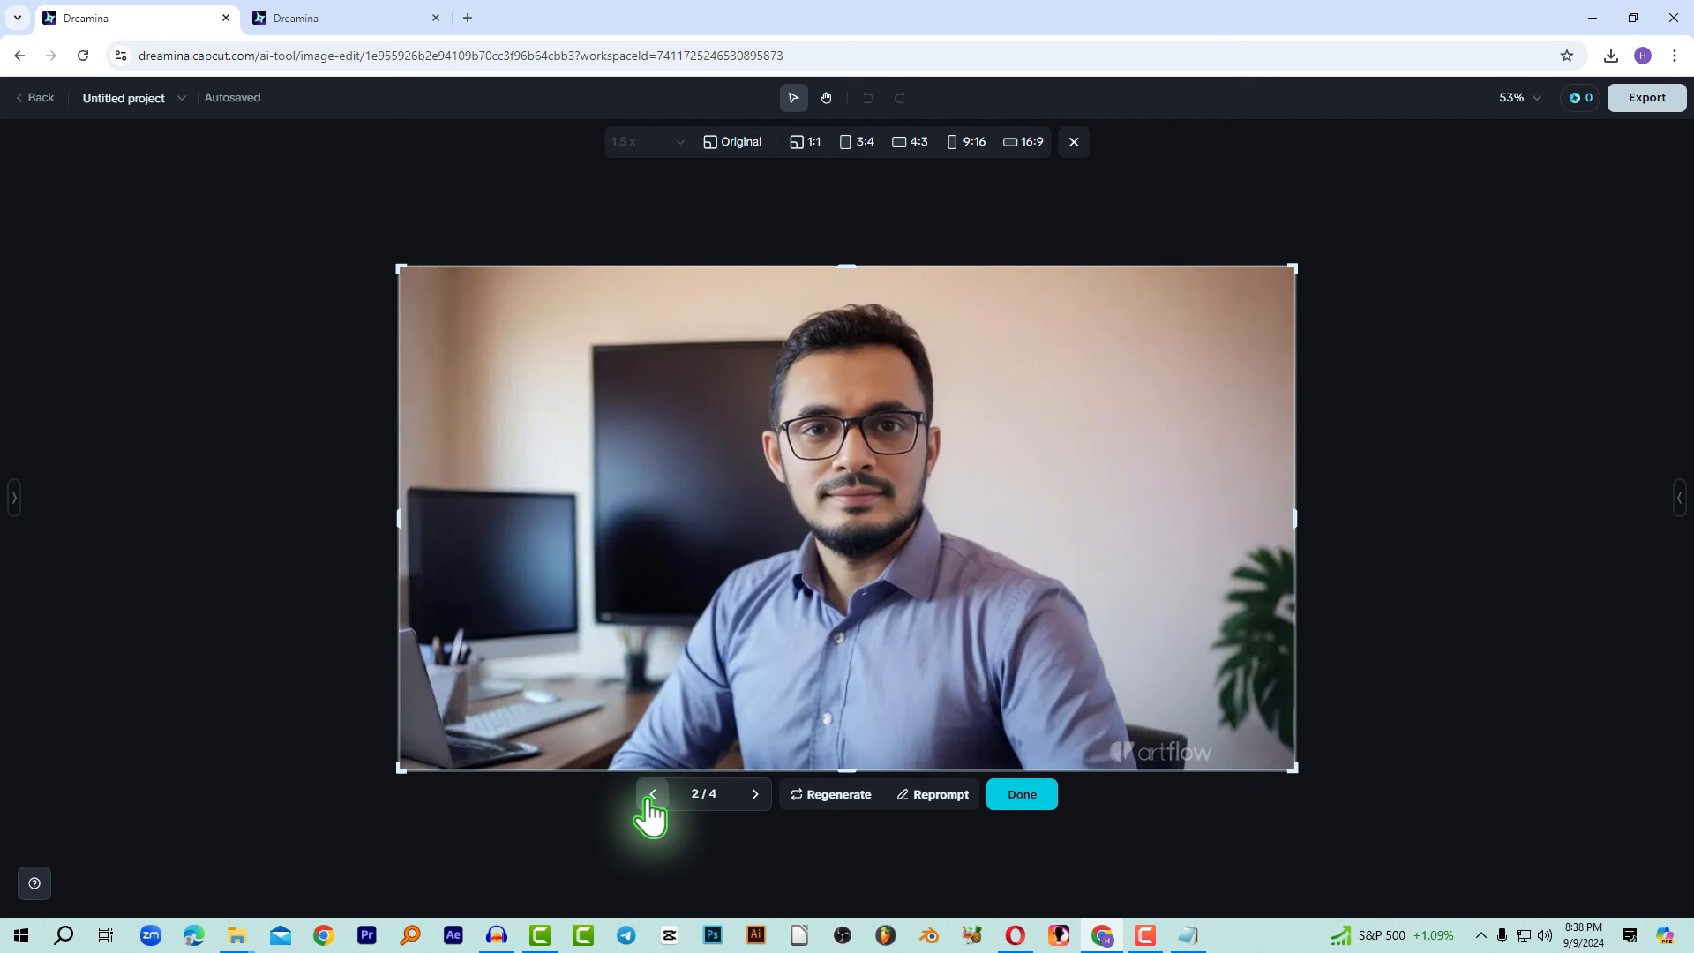
left_click(651, 796)
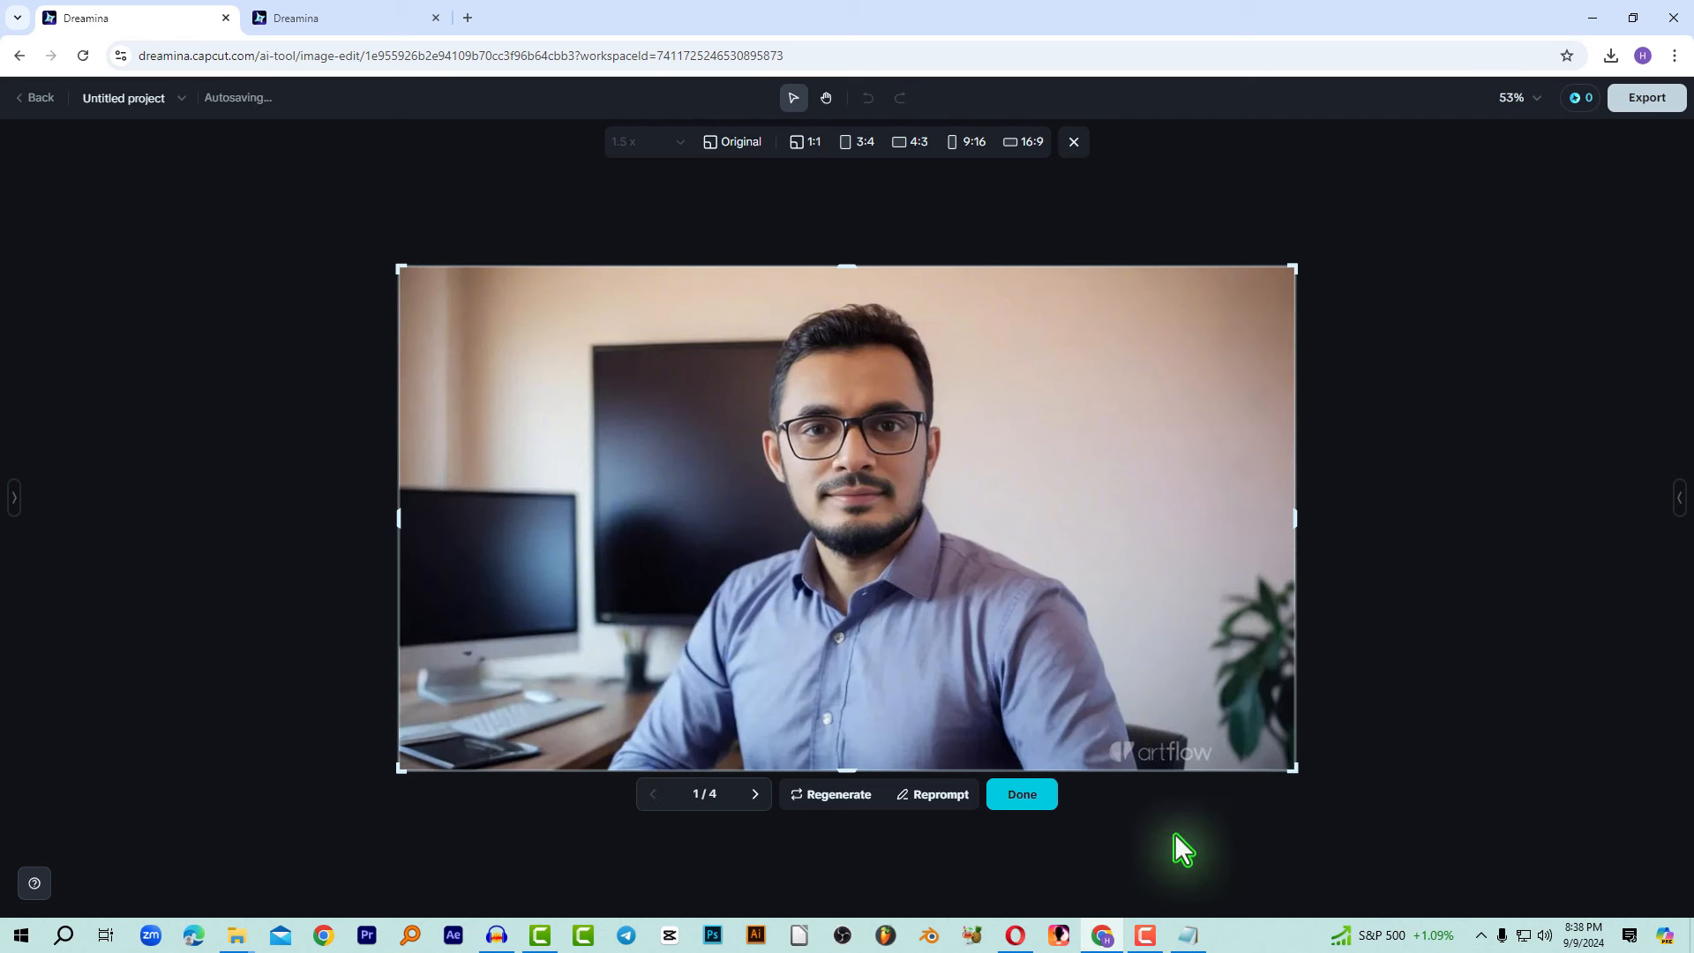
left_click(1023, 799)
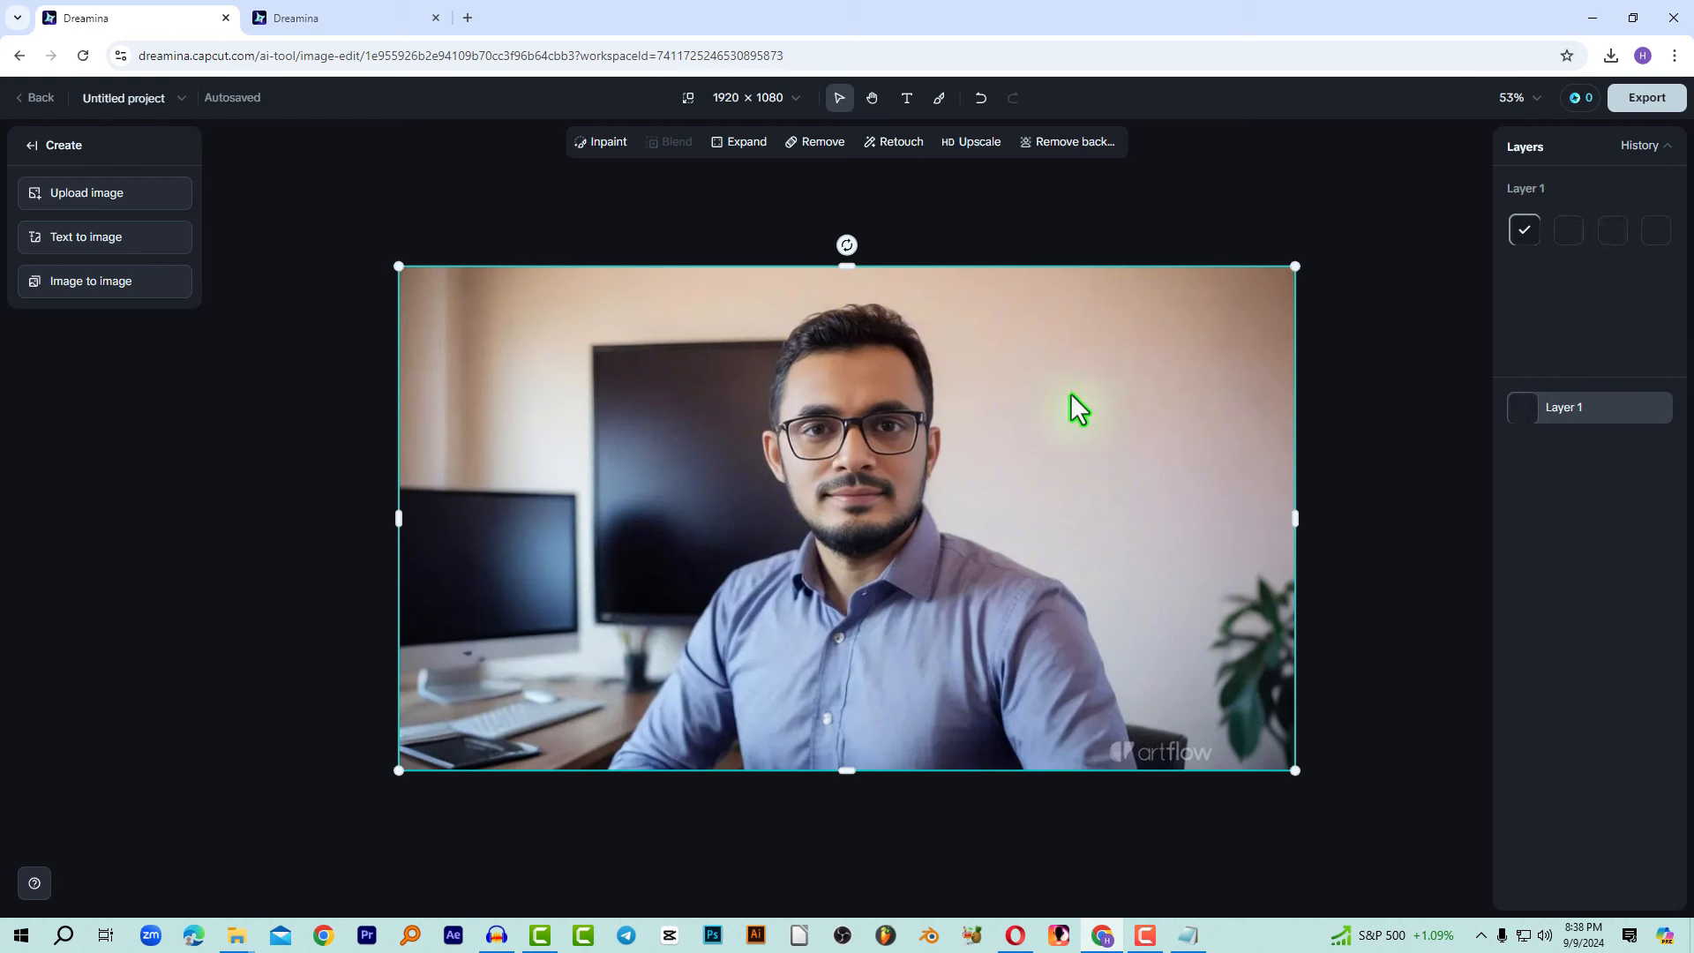
Inpaint the empty wall beside the man's head, brushed over at maximum brush size, with the prompt "wall decor".
left_click(589, 128)
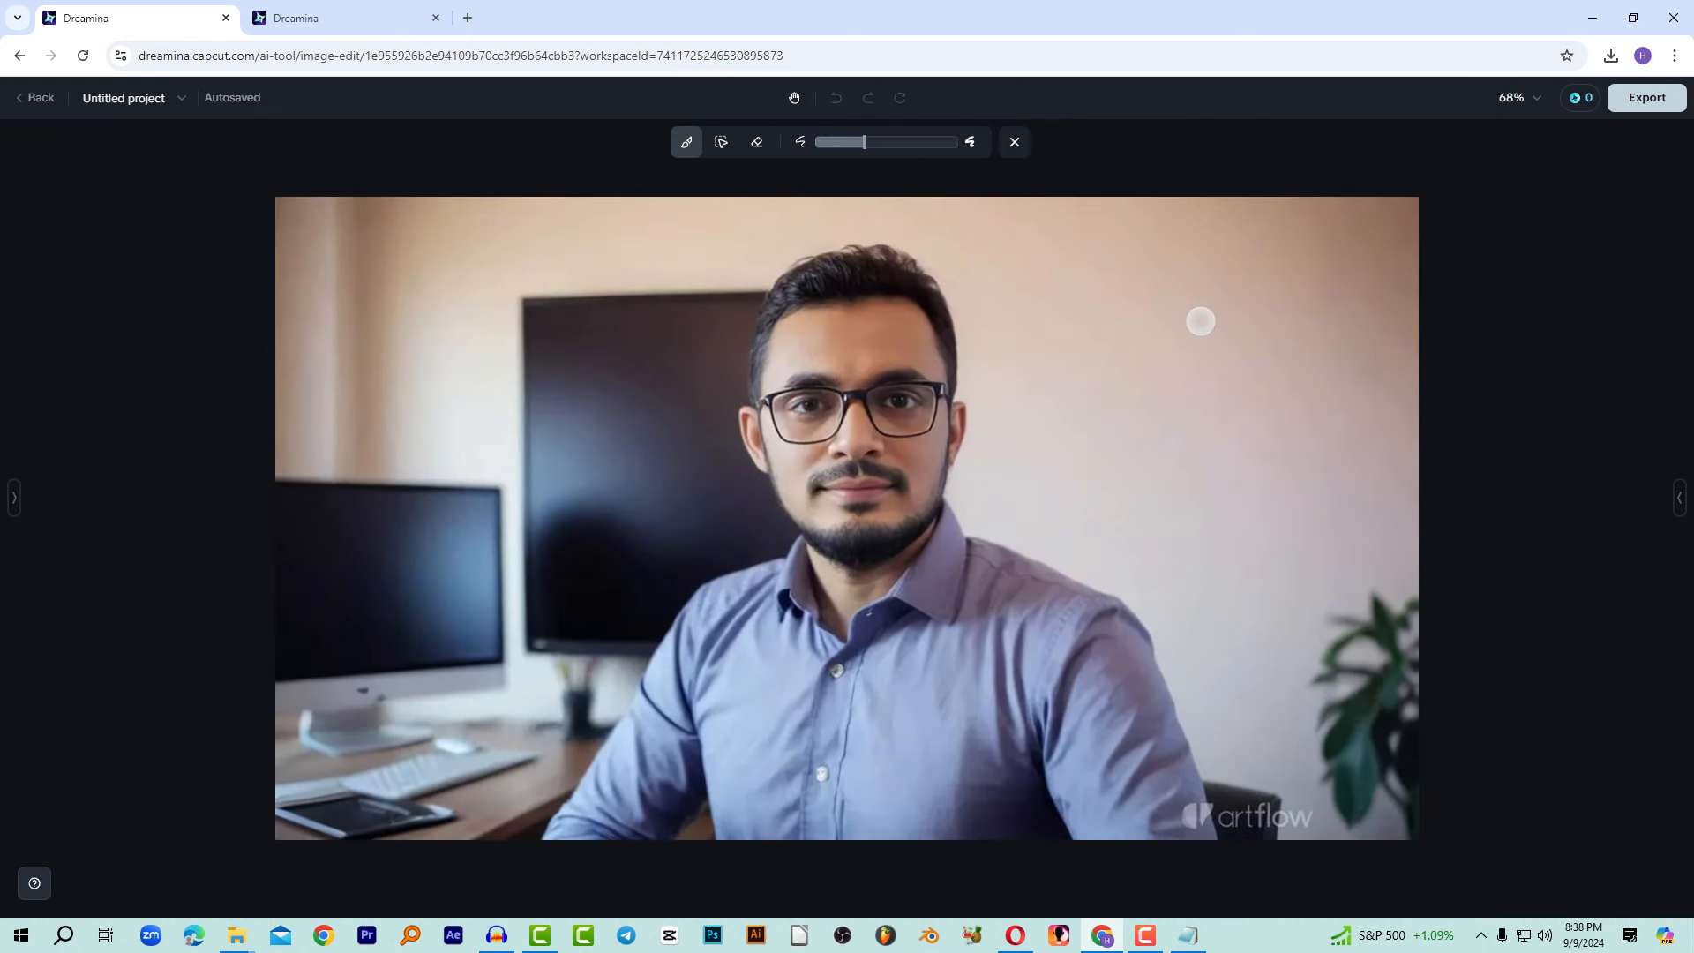
left_click_drag(864, 142, 1141, 161)
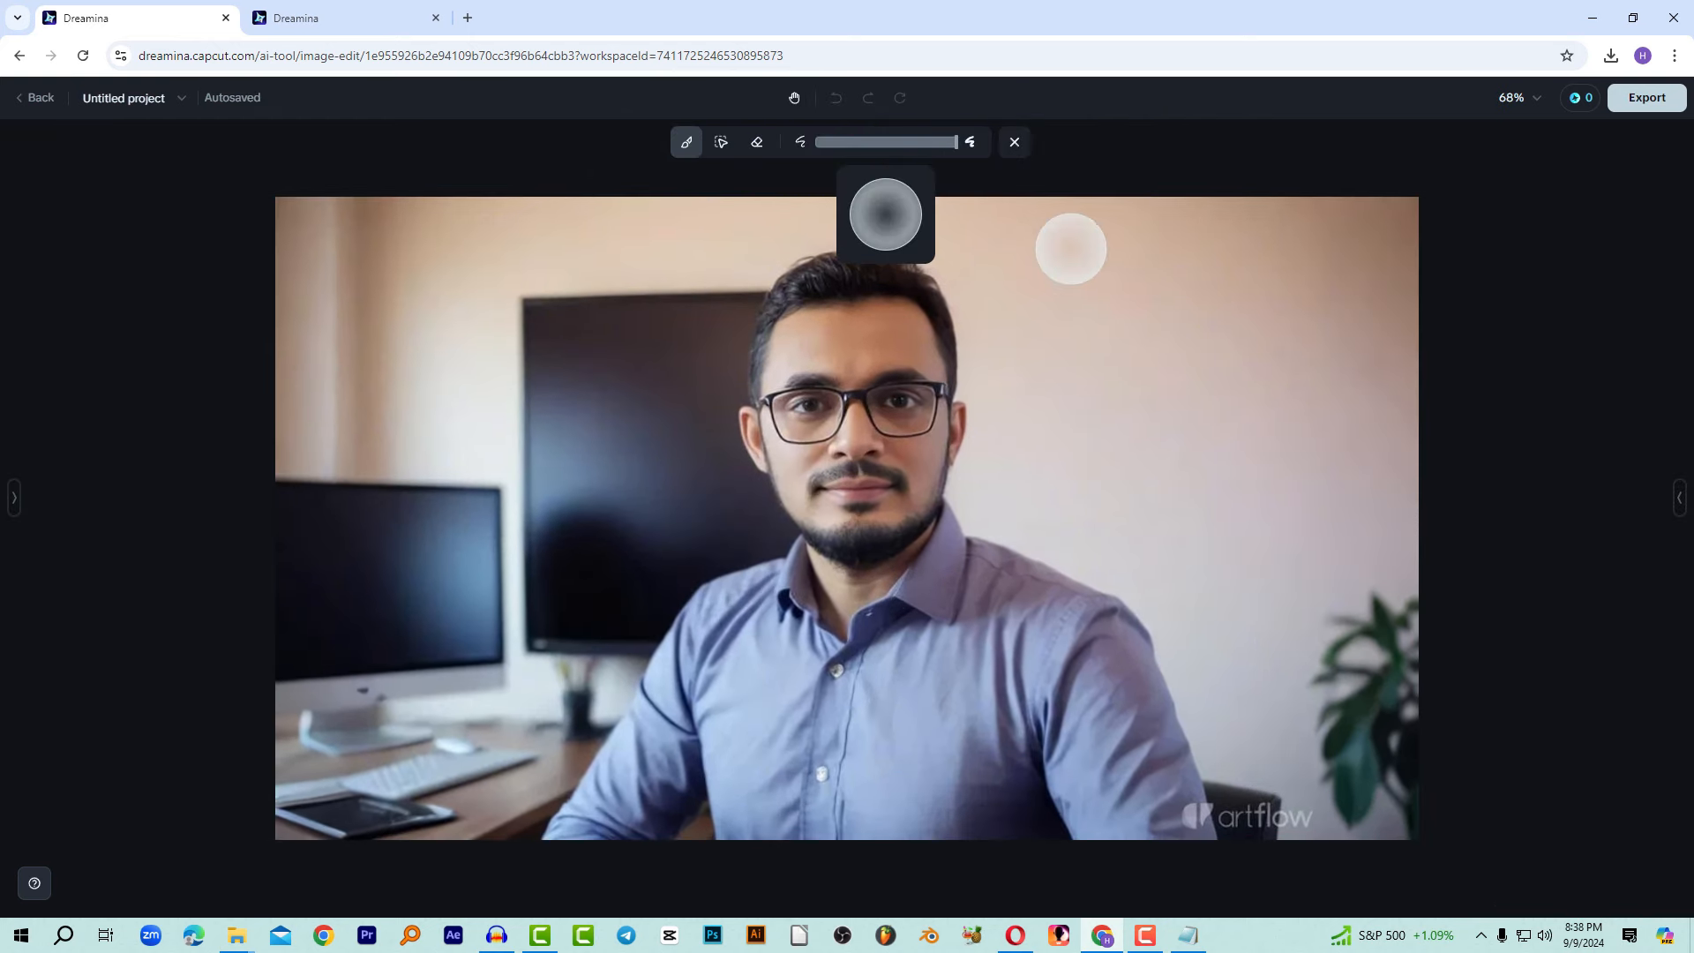
mouse_move(1070, 250)
left_mouse_down()
mouse_move(1070, 455)
mouse_move(1422, 467)
mouse_move(1406, 276)
mouse_move(1318, 235)
mouse_move(1002, 232)
left_mouse_up()
mouse_move(1118, 296)
left_mouse_down()
mouse_move(1139, 419)
mouse_move(1351, 426)
mouse_move(1366, 379)
mouse_move(1152, 302)
mouse_move(1246, 389)
mouse_move(1340, 298)
mouse_move(1314, 285)
mouse_move(1124, 322)
mouse_move(994, 252)
mouse_move(1054, 446)
left_mouse_up()
left_click(806, 862)
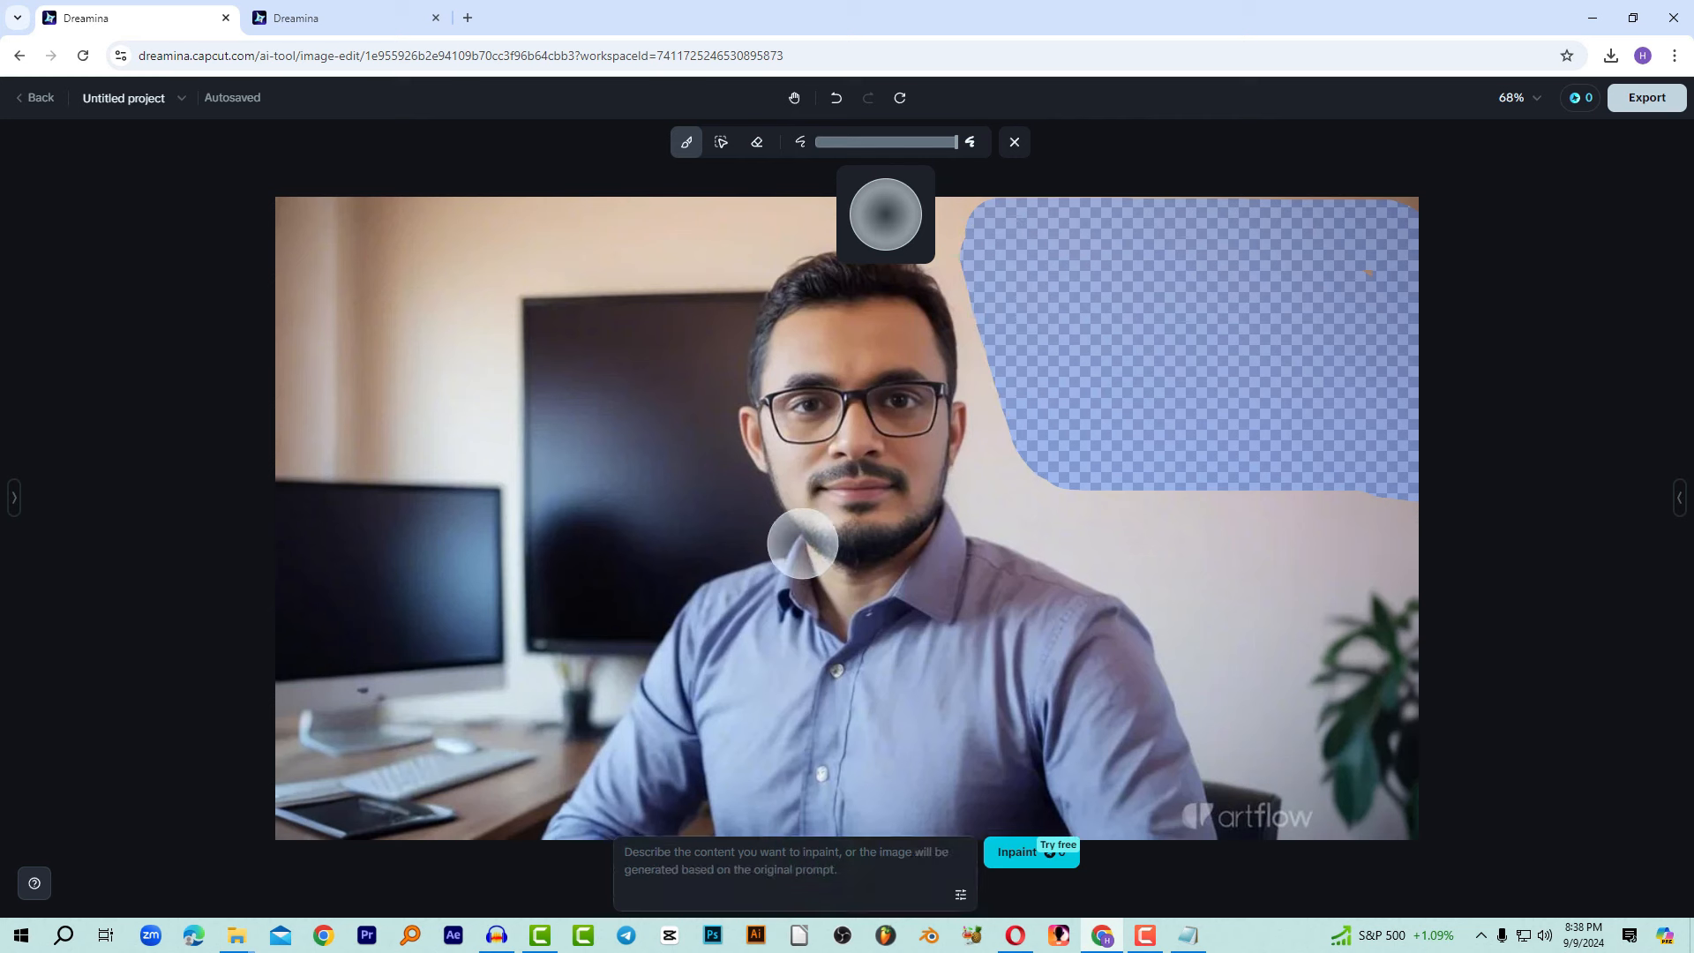
type("wall decor")
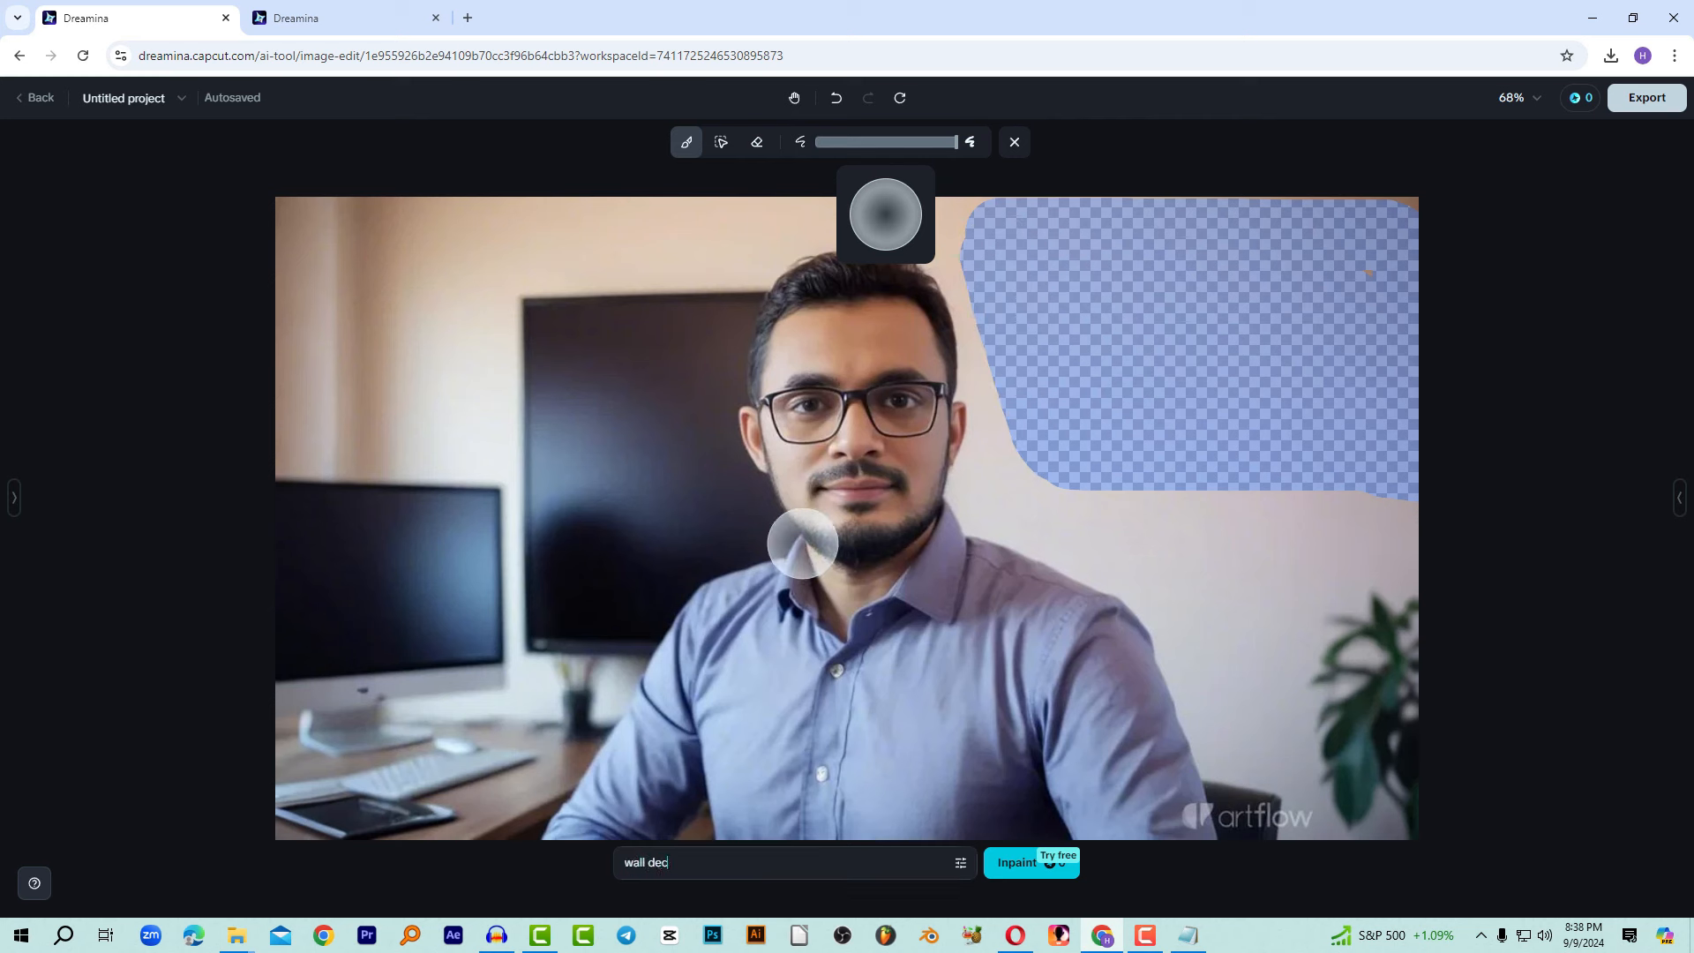
left_click(1026, 873)
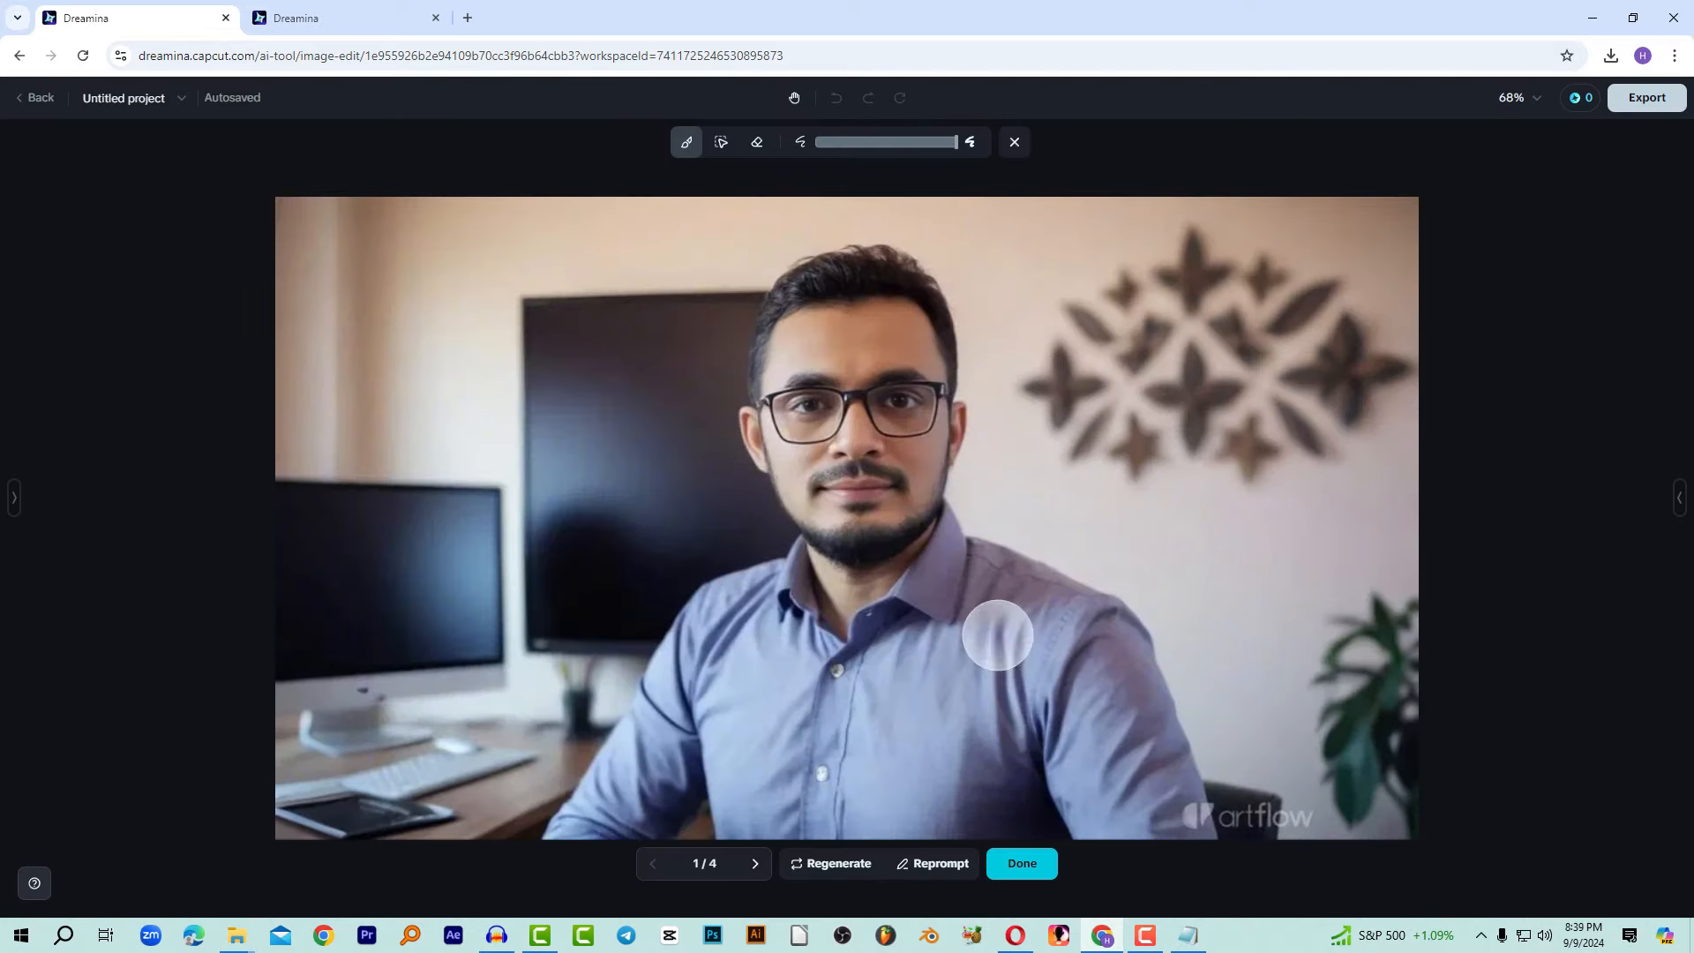
Browse through the wall decor variations and accept the first one.
left_click(752, 865)
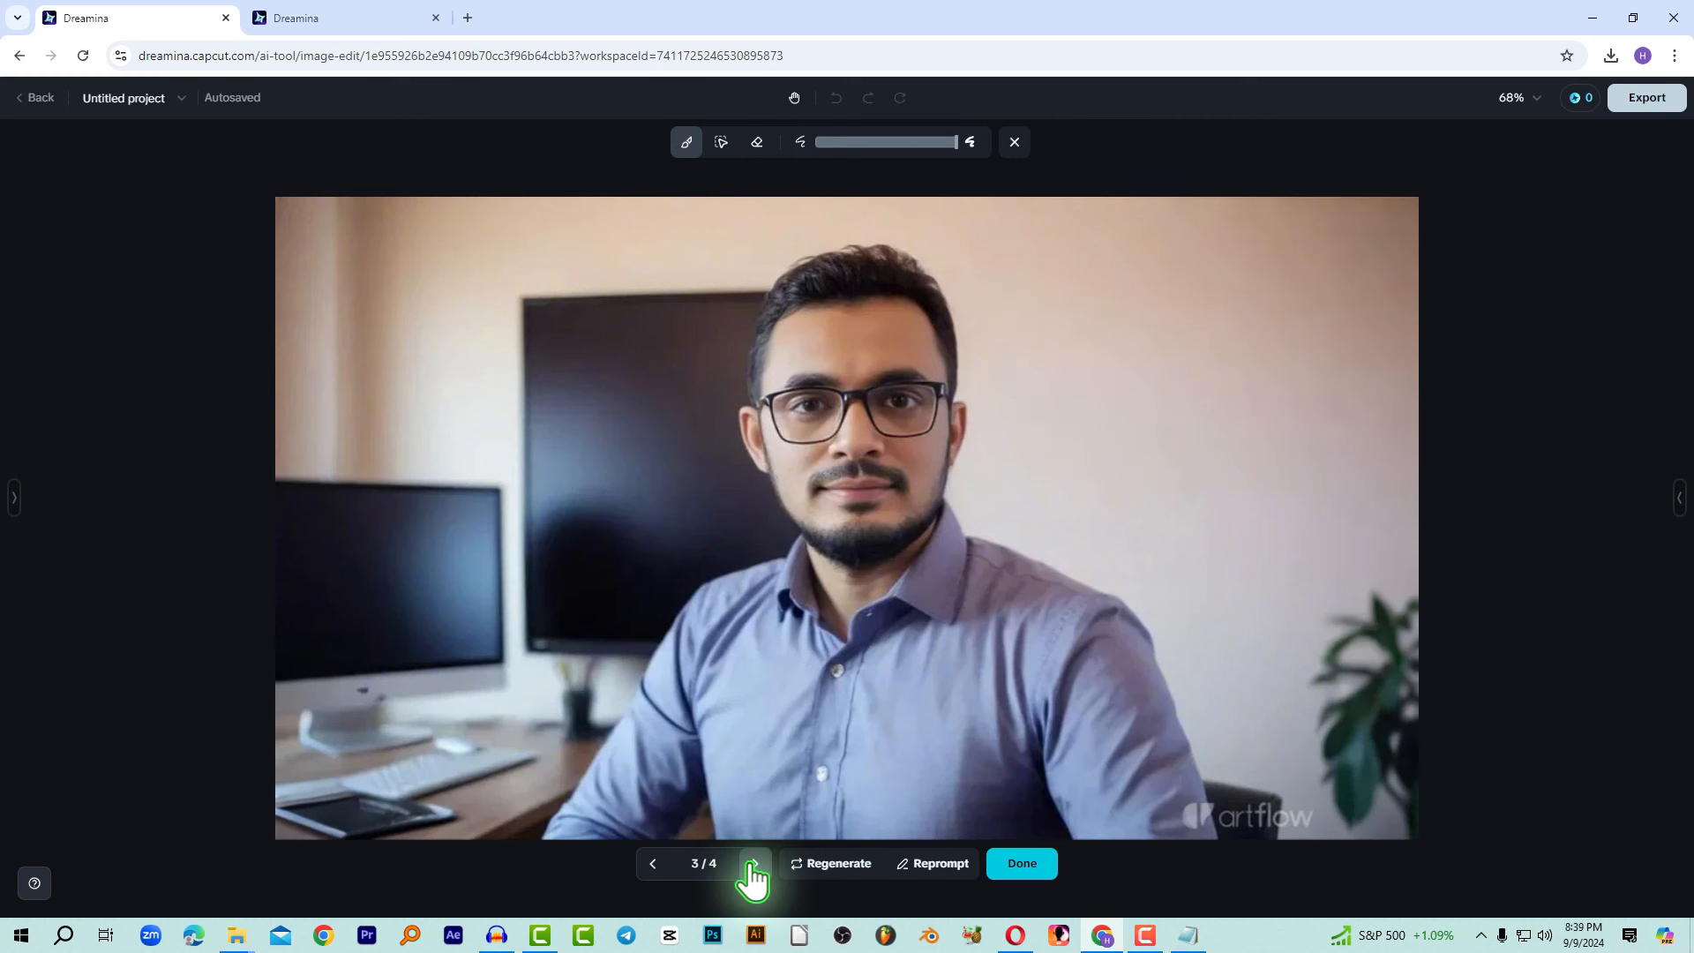
left_click(752, 865)
left_click(654, 865)
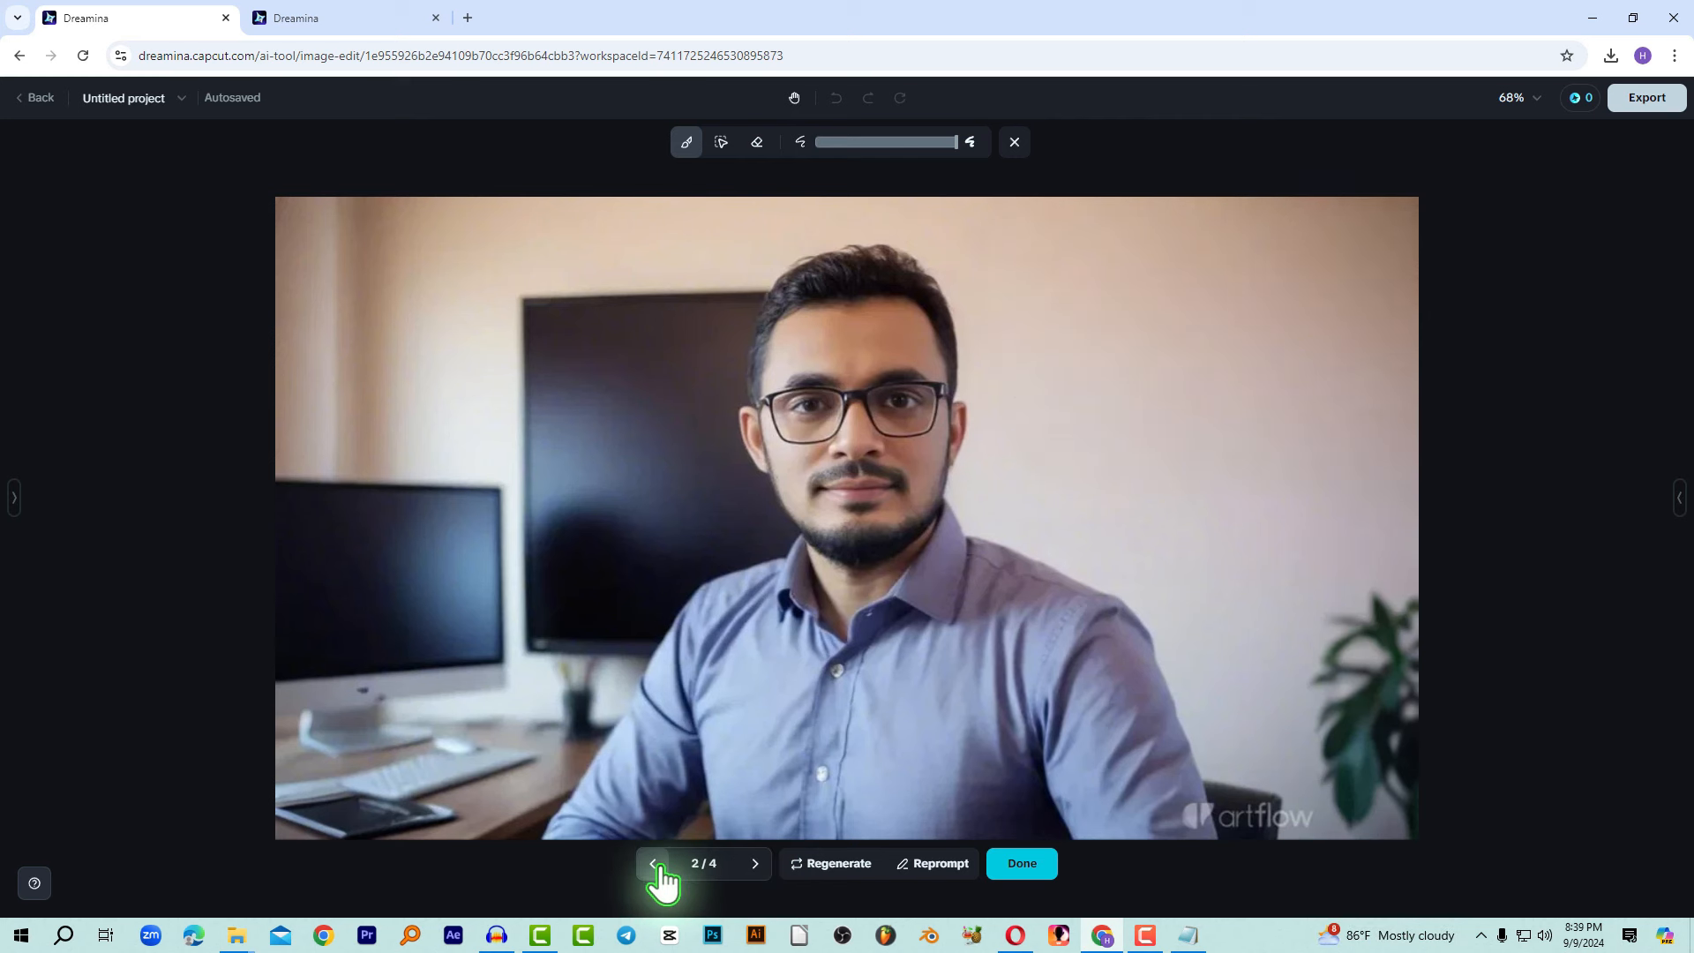
left_click(654, 865)
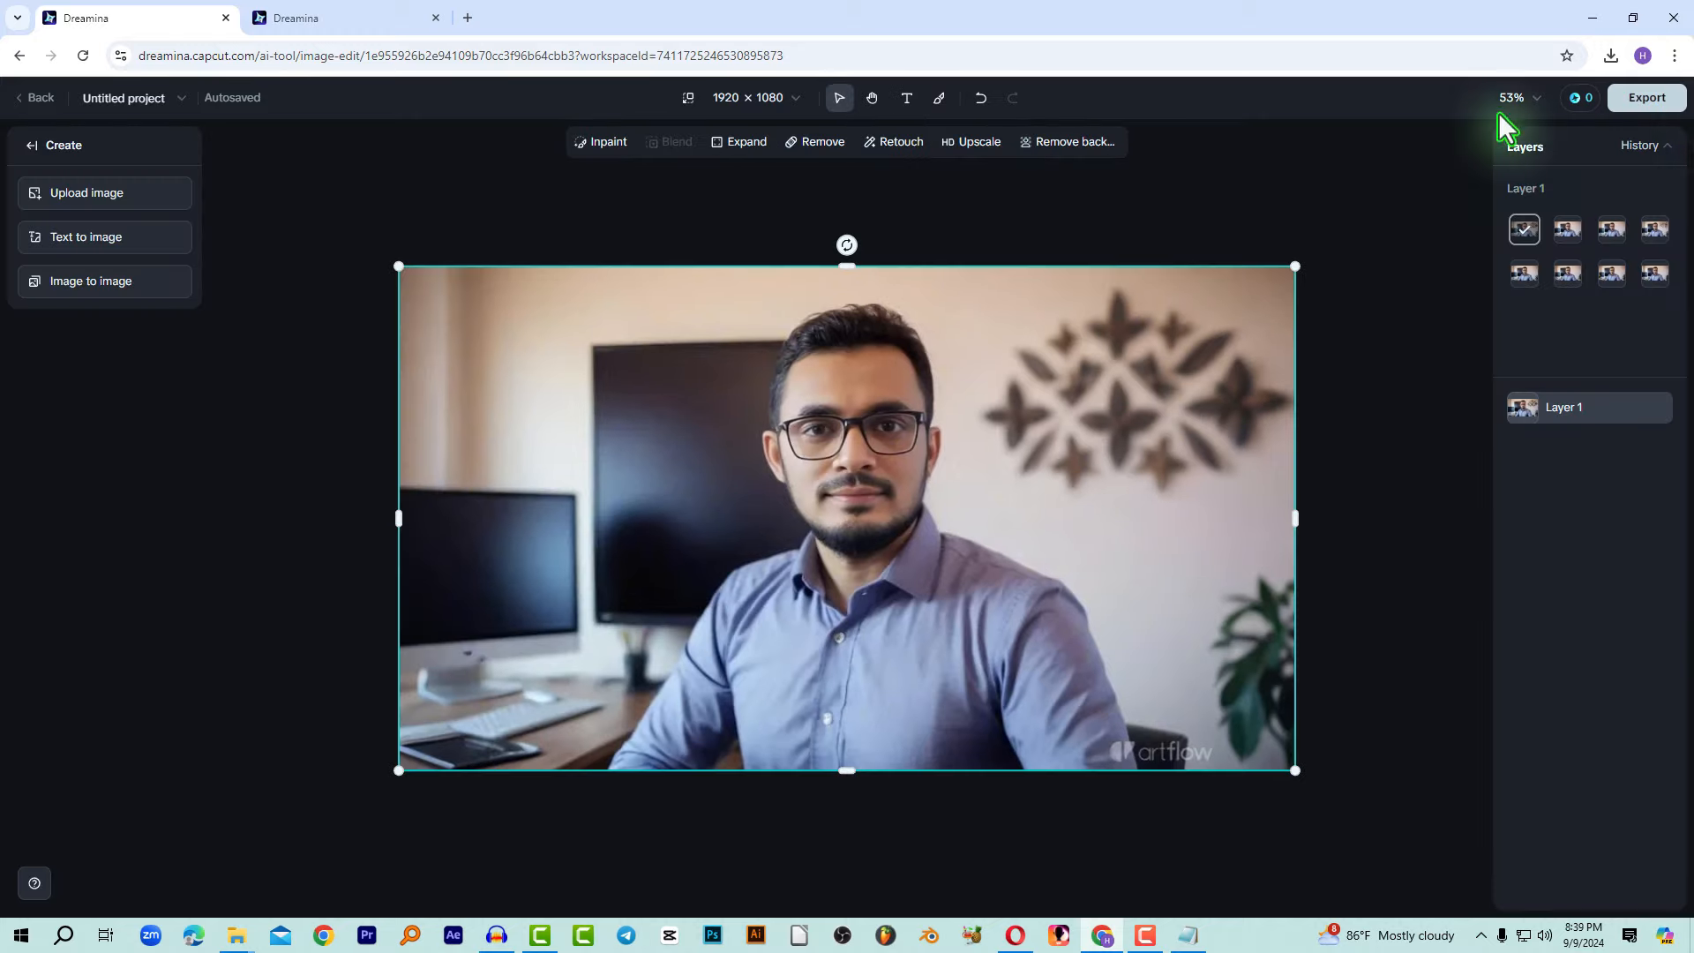
Download the portrait layer with the wall decor as a 1x JPEG and dismiss the export settings.
left_click(1647, 99)
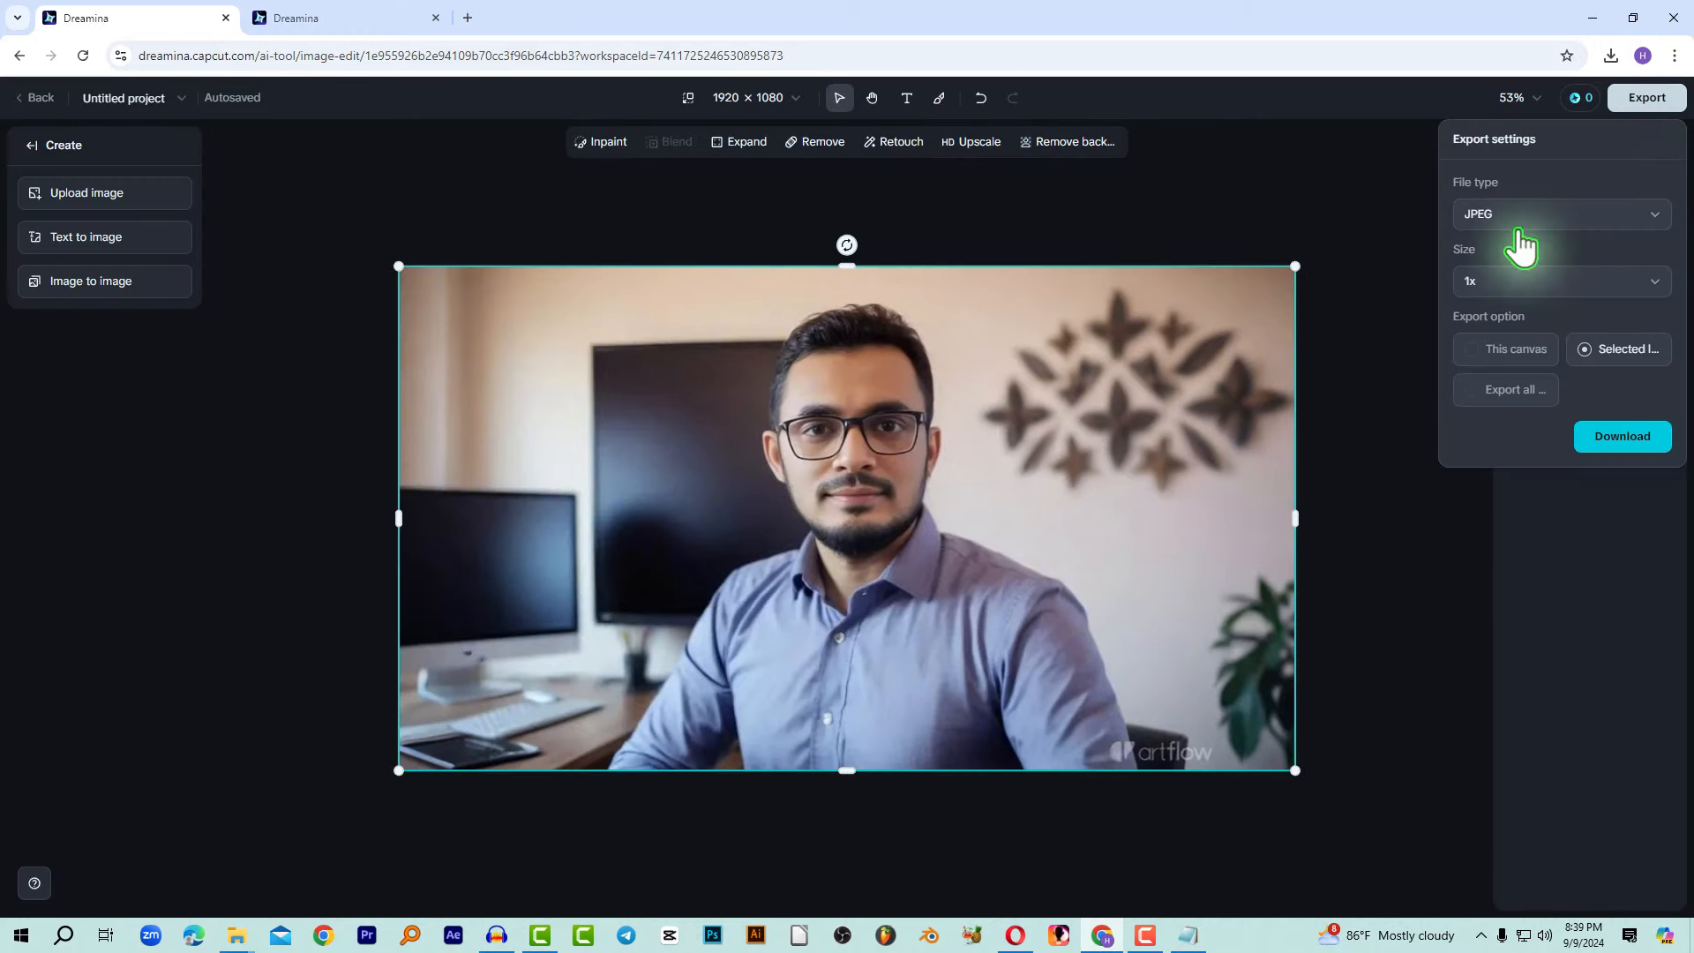
left_click(1639, 442)
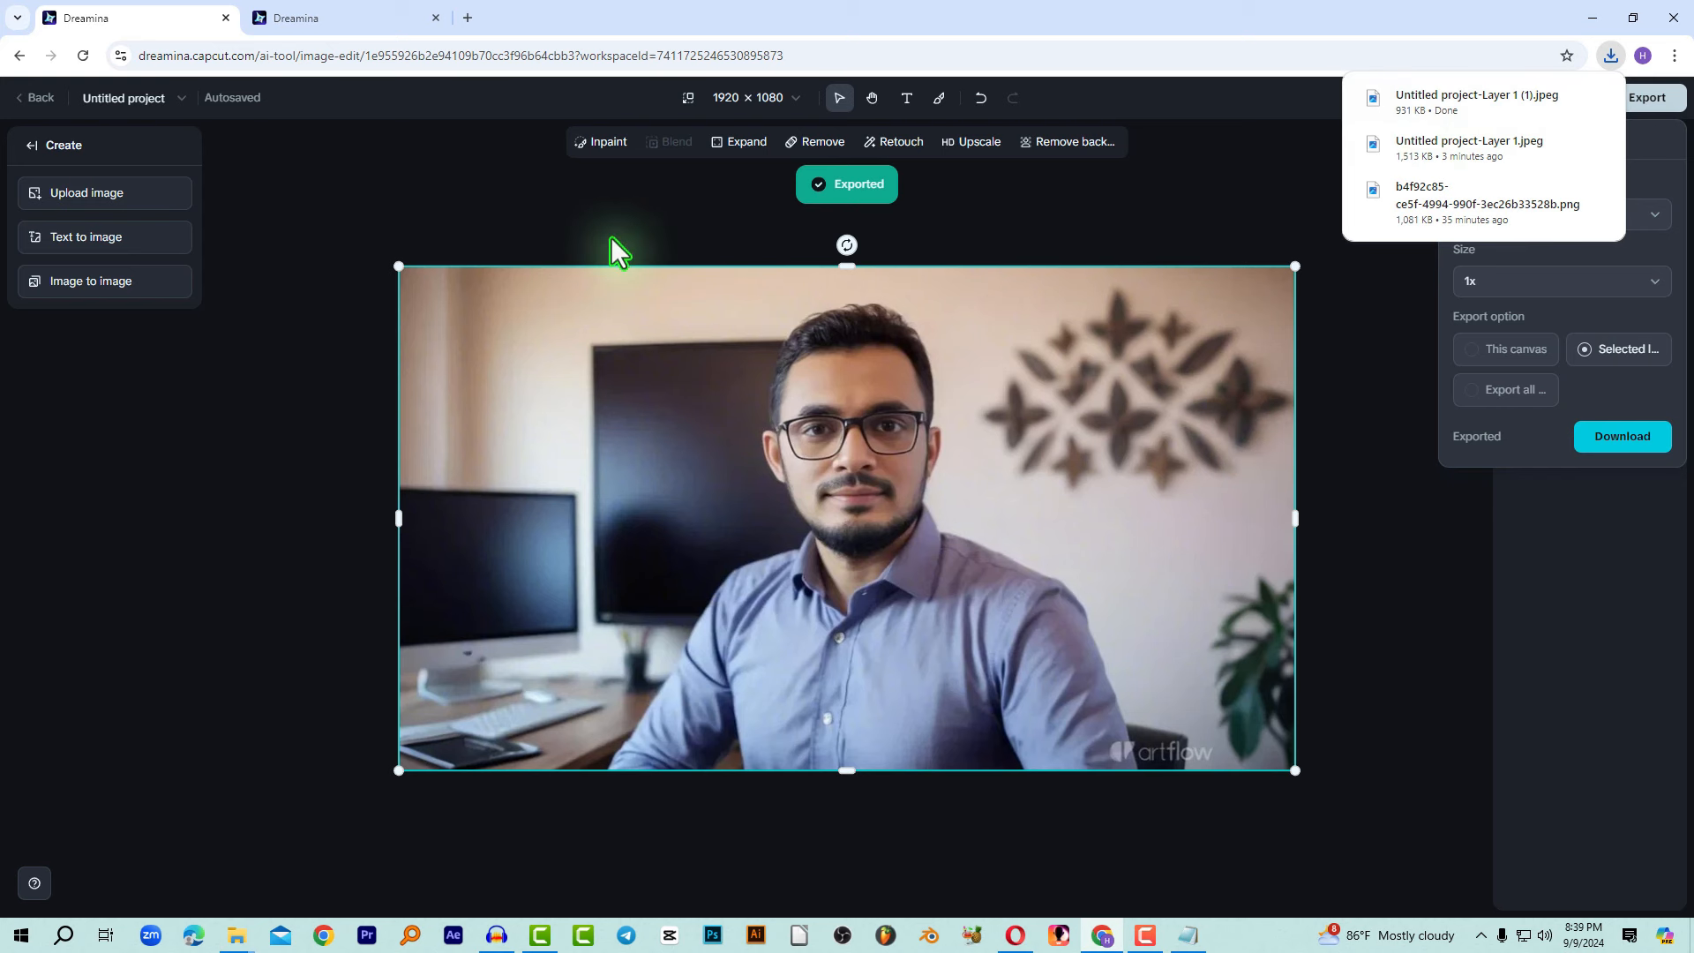
left_click(991, 239)
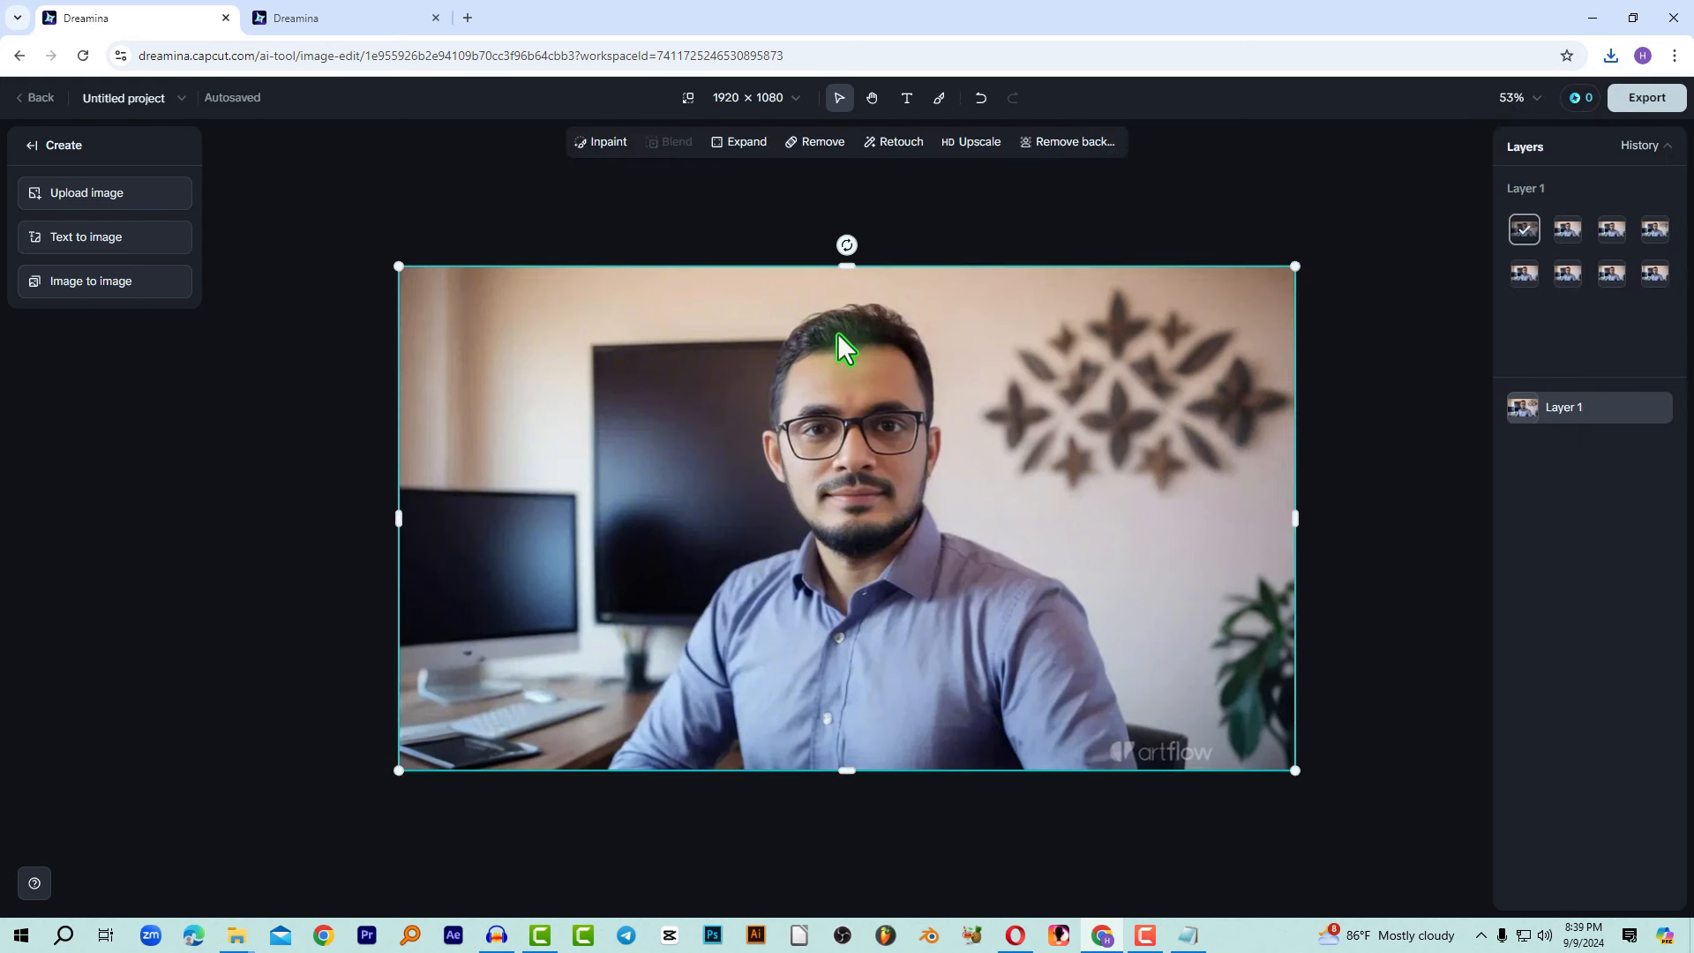